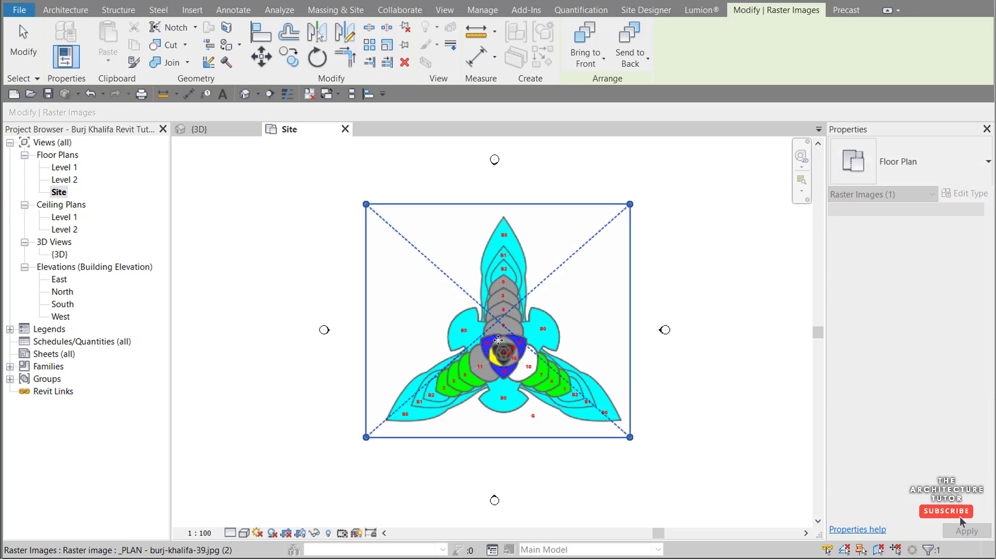
# Step: Place the tower section image beside the plan image in the Site floor plan
pyautogui.click(718, 414)
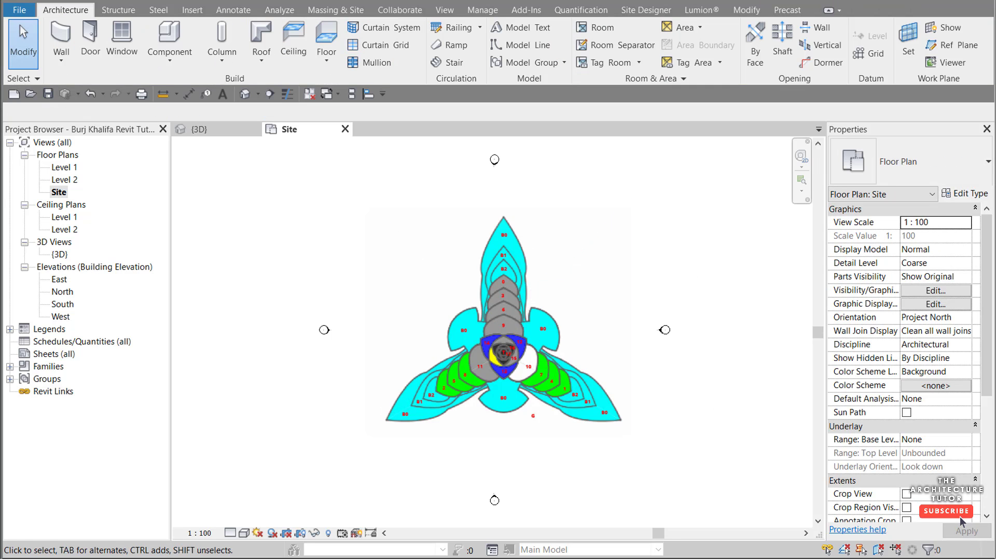
pyautogui.moveTo(995, 337); pyautogui.dragTo(704, 331)
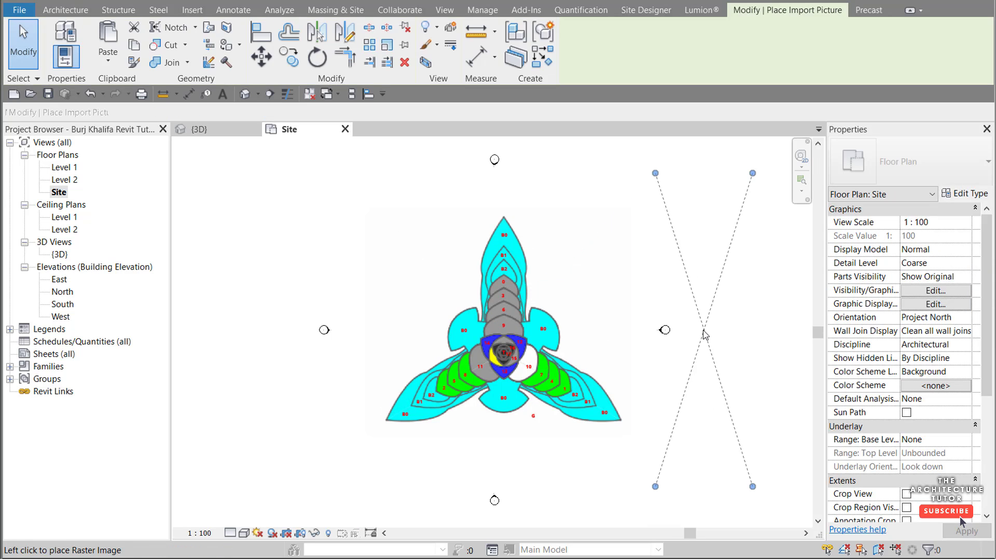
pyautogui.click(723, 338)
pyautogui.moveTo(704, 413); pyautogui.dragTo(636, 419, button='middle')
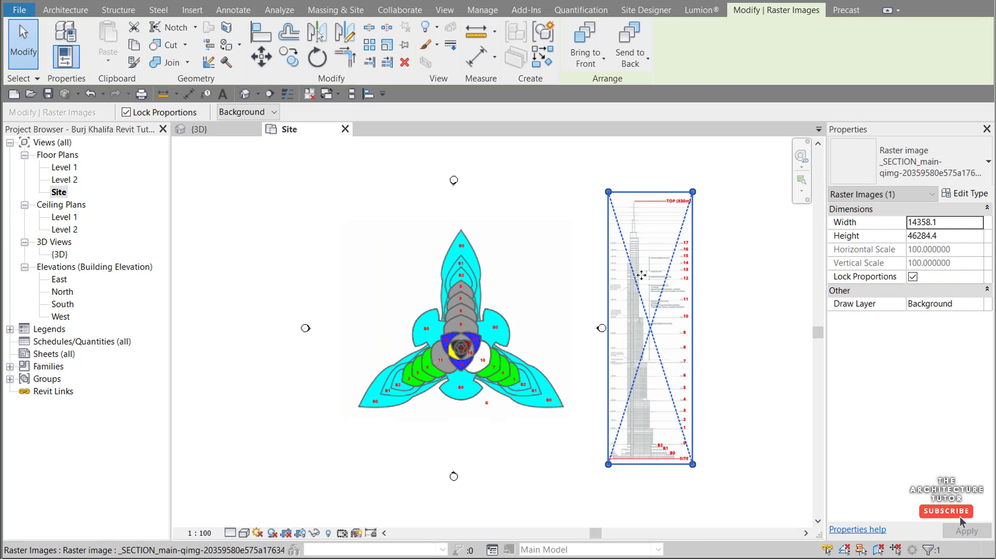
pyautogui.scroll(1, 613, 387)
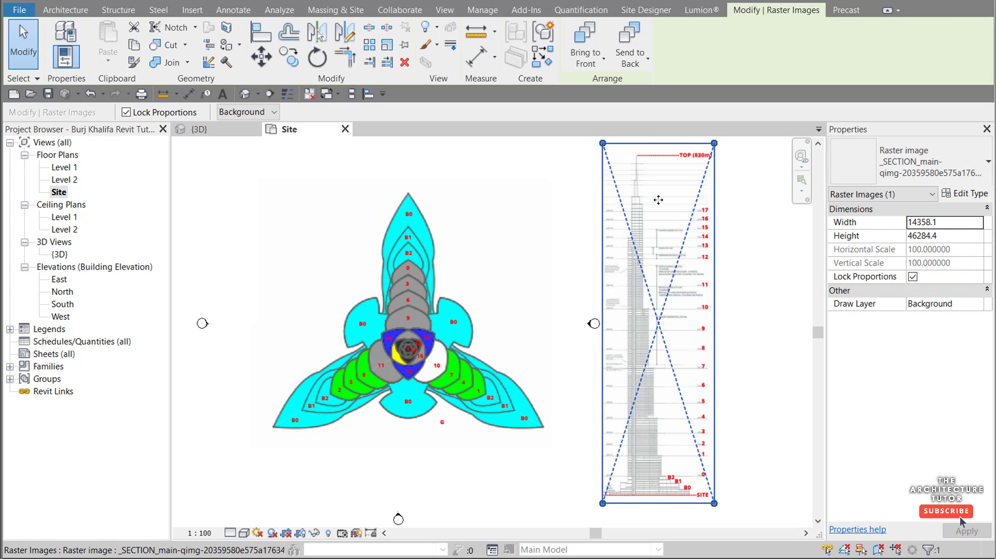
pyautogui.click(778, 232)
# Step: Examine the tier labels on the plan image and the matching levels on the section image
pyautogui.scroll(1, 657, 177)
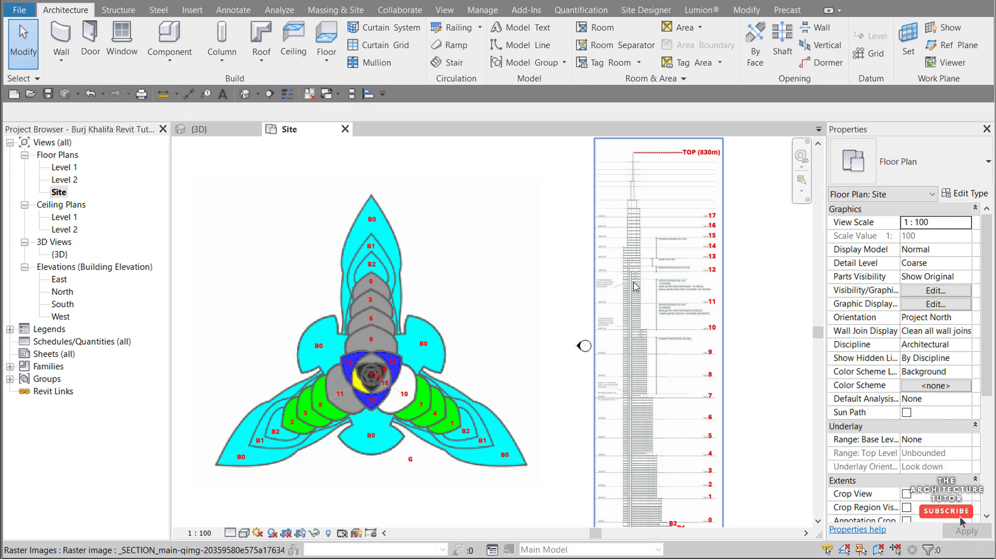
pyautogui.scroll(-1, 634, 283)
pyautogui.scroll(1, 495, 348)
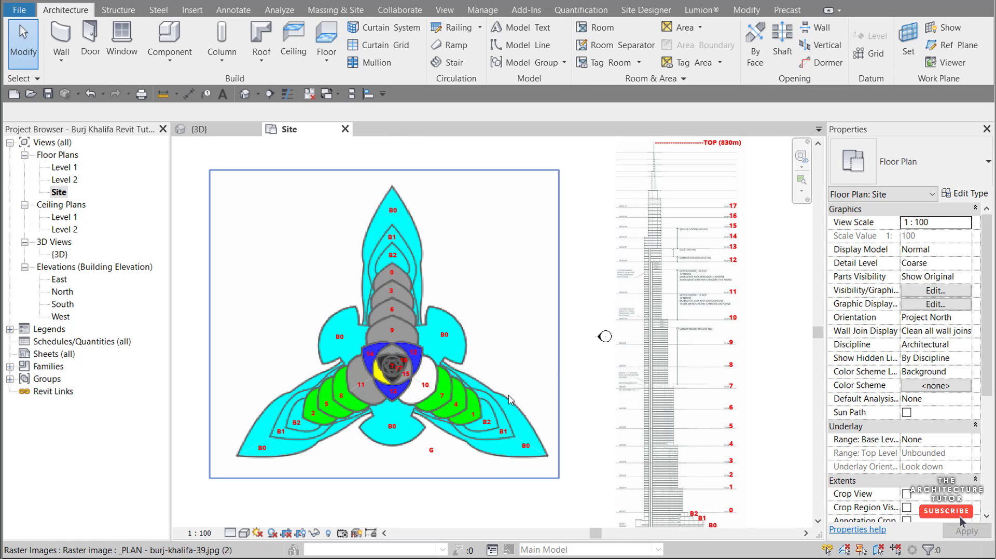
pyautogui.scroll(-1, 653, 413)
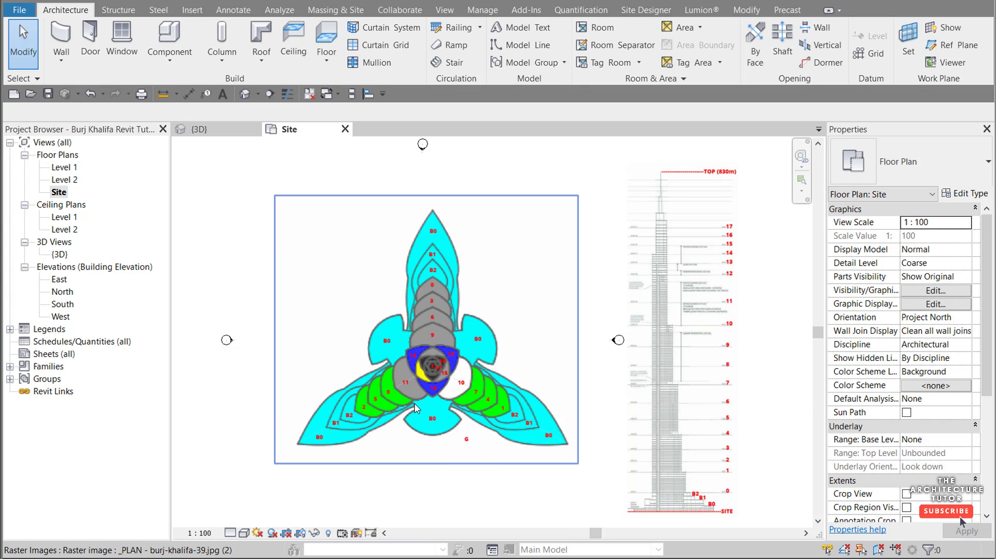
pyautogui.scroll(1, 355, 303)
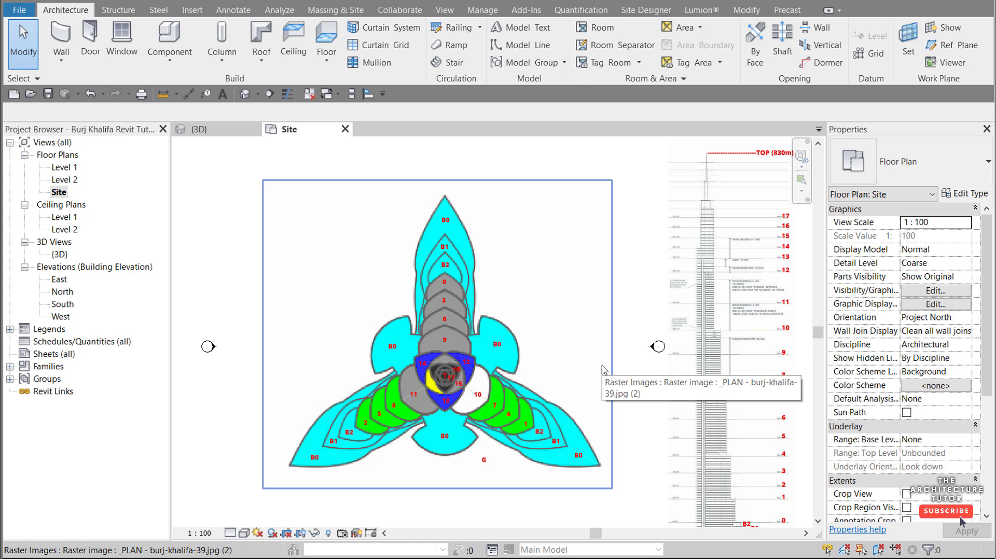
pyautogui.scroll(-2, 297, 231)
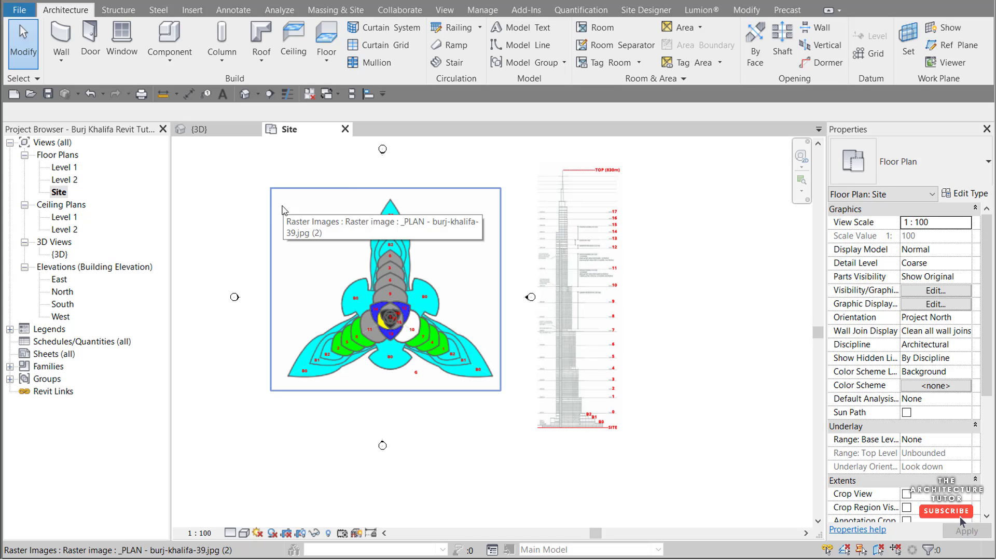
pyautogui.scroll(1, 311, 263)
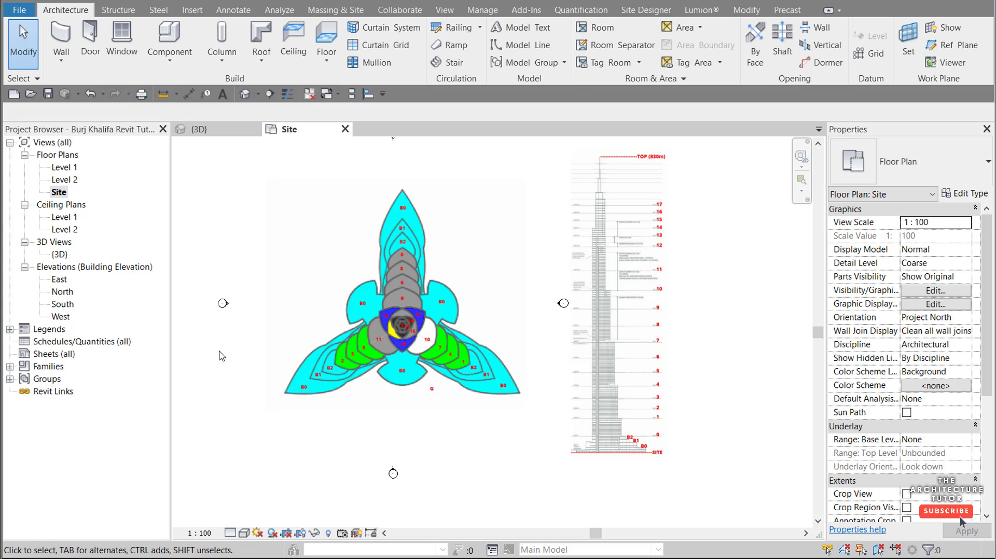
pyautogui.click(309, 279)
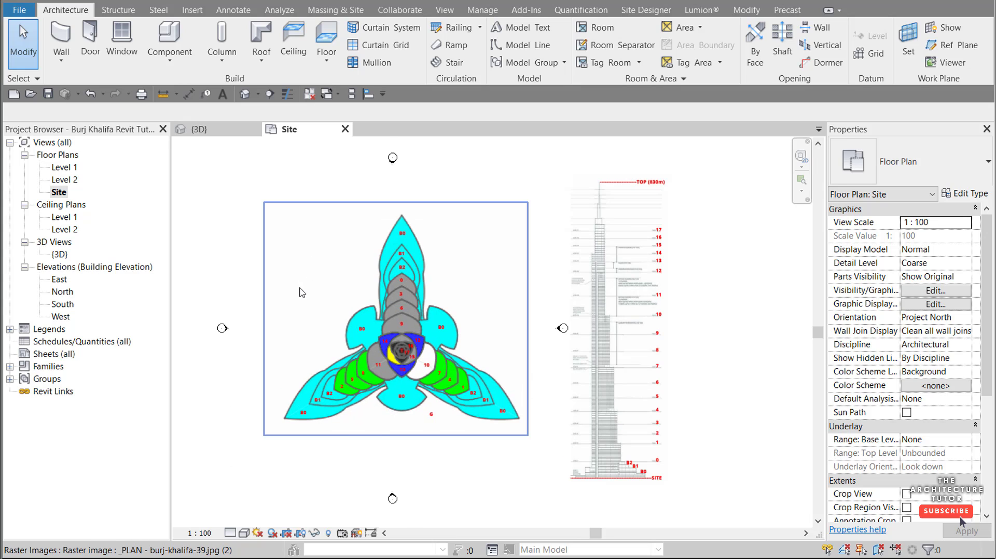
pyautogui.scroll(1, 302, 293)
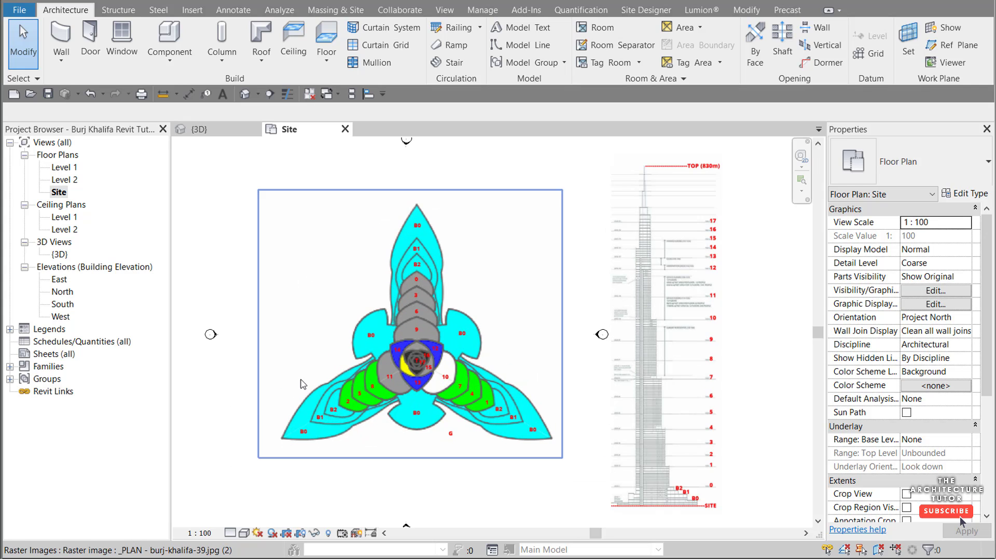
pyautogui.scroll(-2, 508, 296)
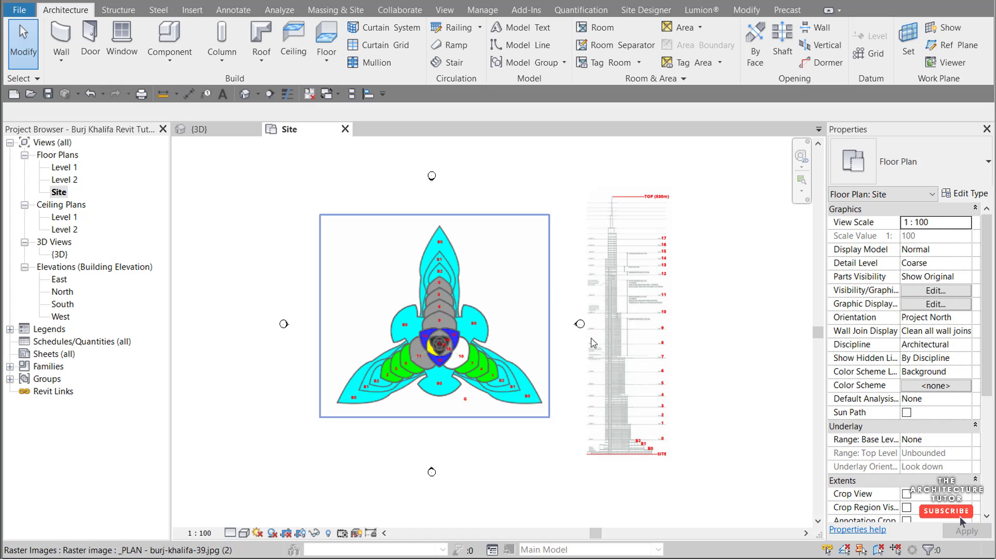
# Step: Cut the section image from the Site plan and paste it into the East elevation, with its SITE line near Level 1
pyautogui.click(628, 322)
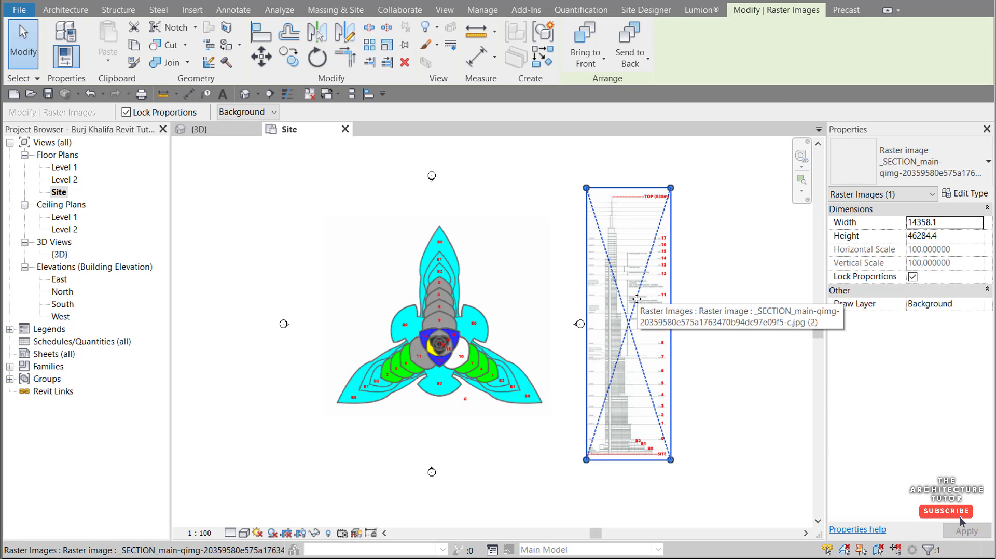
pyautogui.click(134, 30)
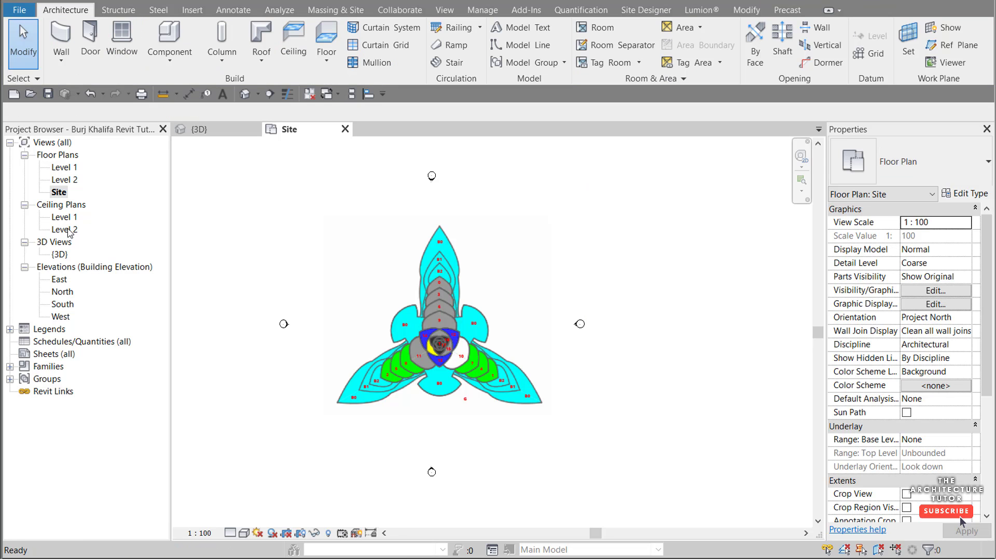
pyautogui.click(61, 281)
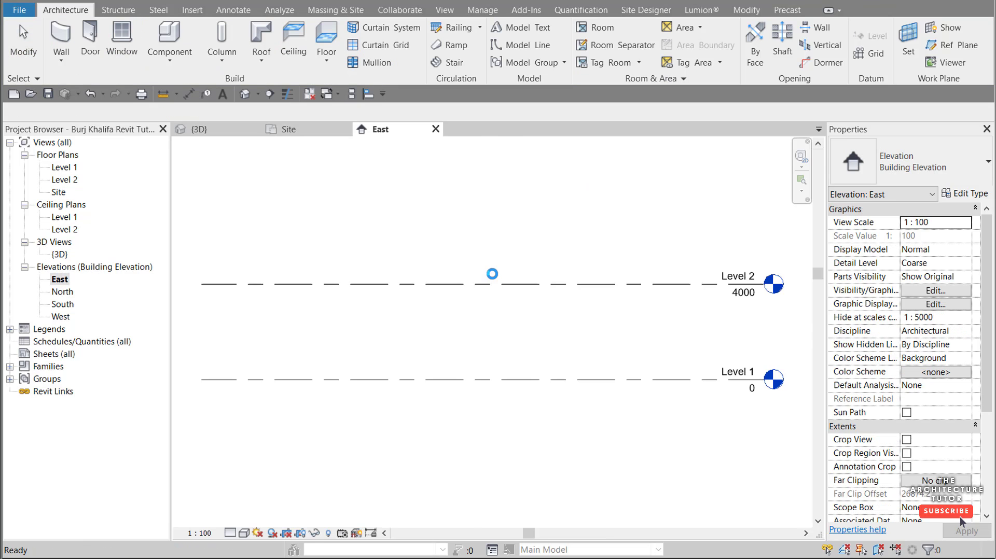
pyautogui.rightClick(467, 249)
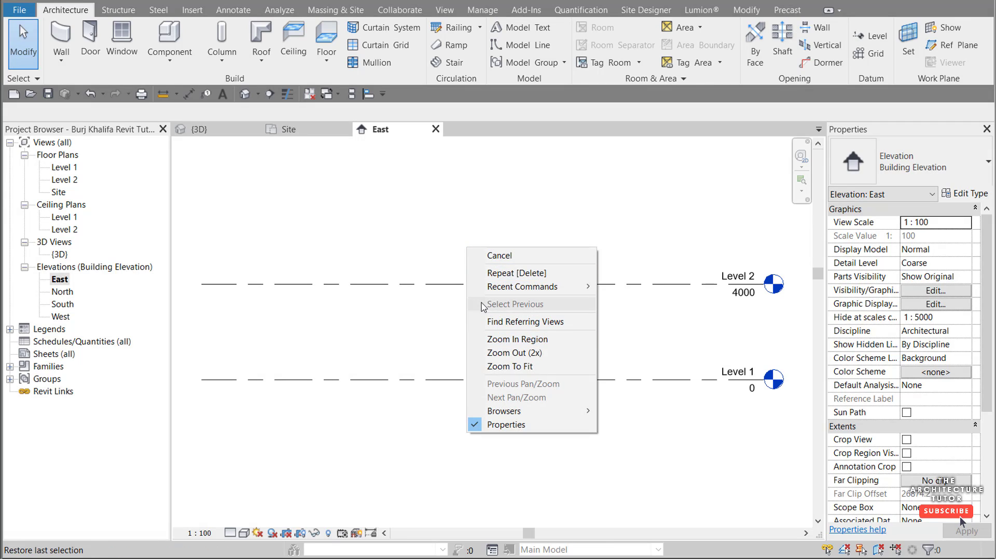
pyautogui.click(388, 215)
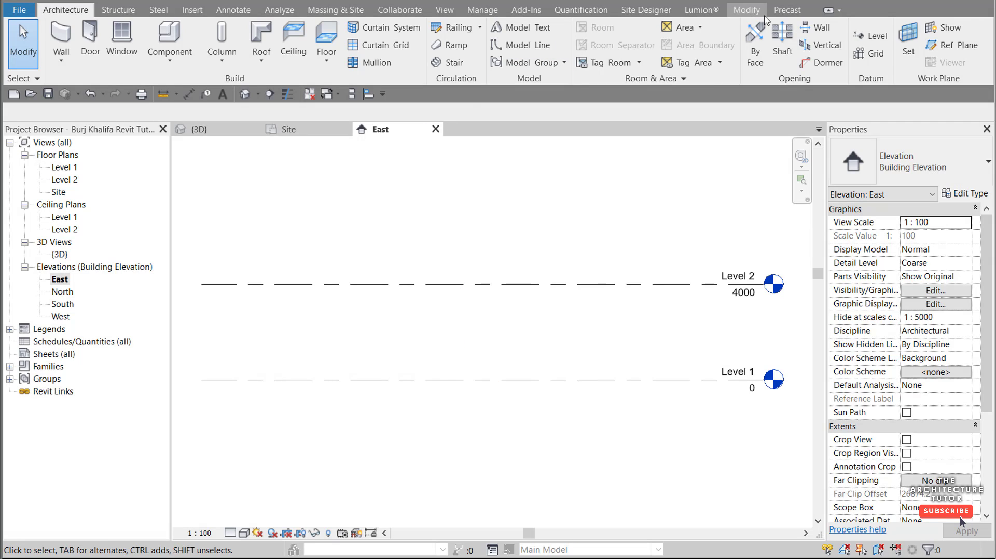
pyautogui.click(747, 10)
pyautogui.click(115, 40)
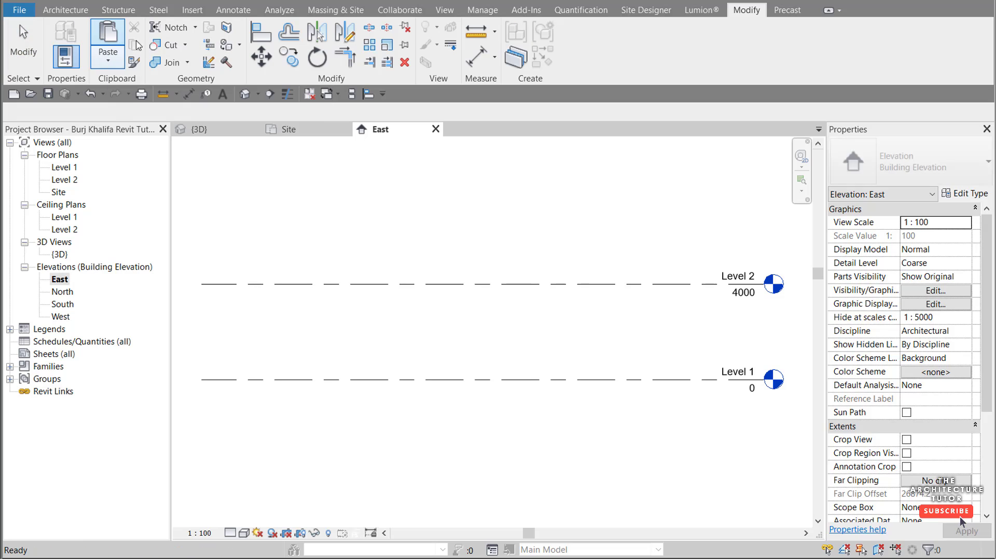
pyautogui.click(271, 403)
pyautogui.scroll(-2, 361, 350)
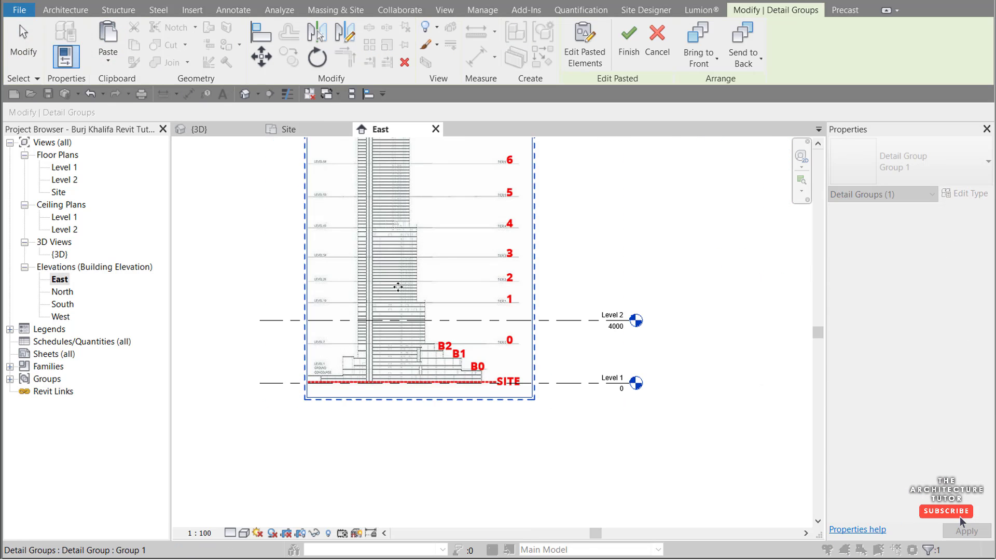
pyautogui.press('Escape')
# Step: In the Site plan, scale the plan image graphically so the distance between its two lower wing tips is 180 m
pyautogui.doubleClick(66, 193)
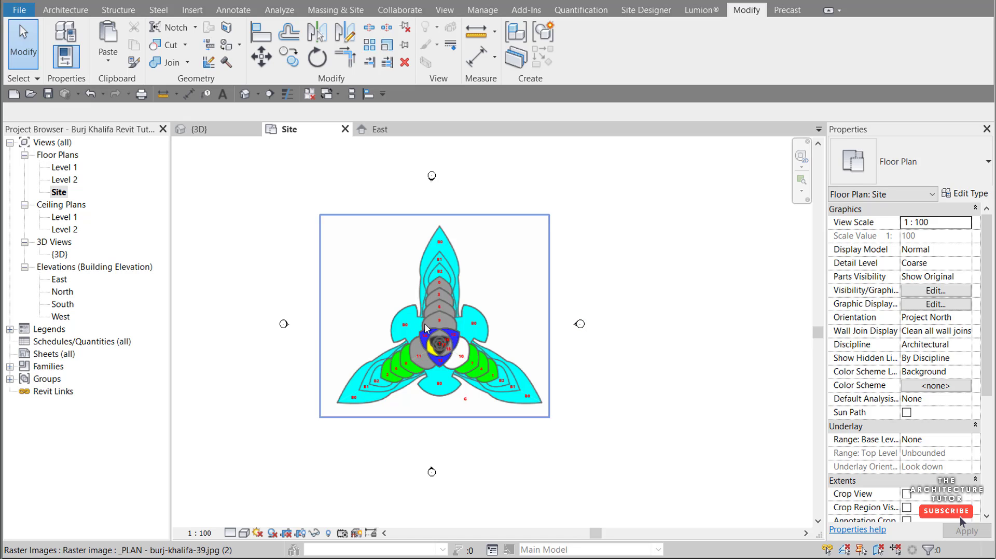
pyautogui.click(430, 344)
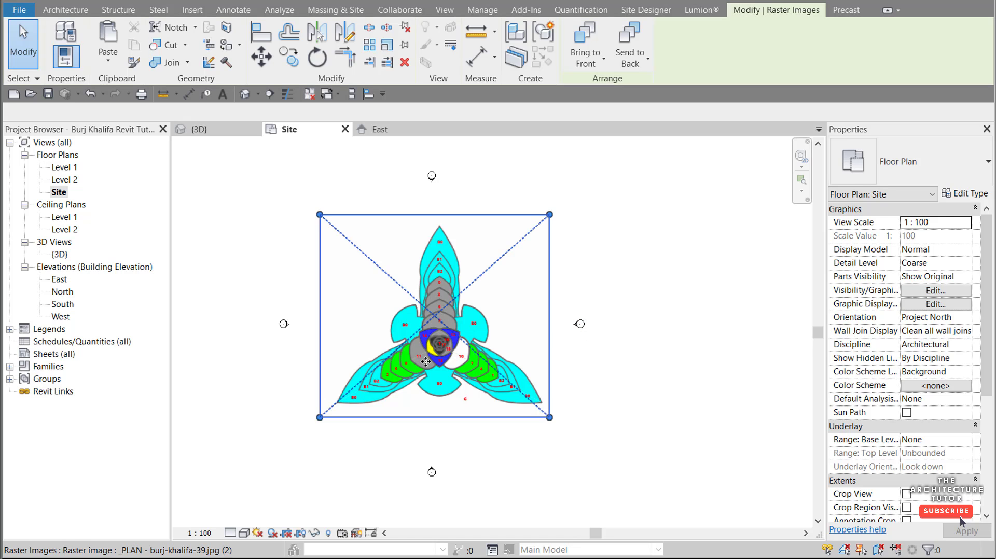
pyautogui.scroll(1, 469, 345)
pyautogui.scroll(3, 469, 345)
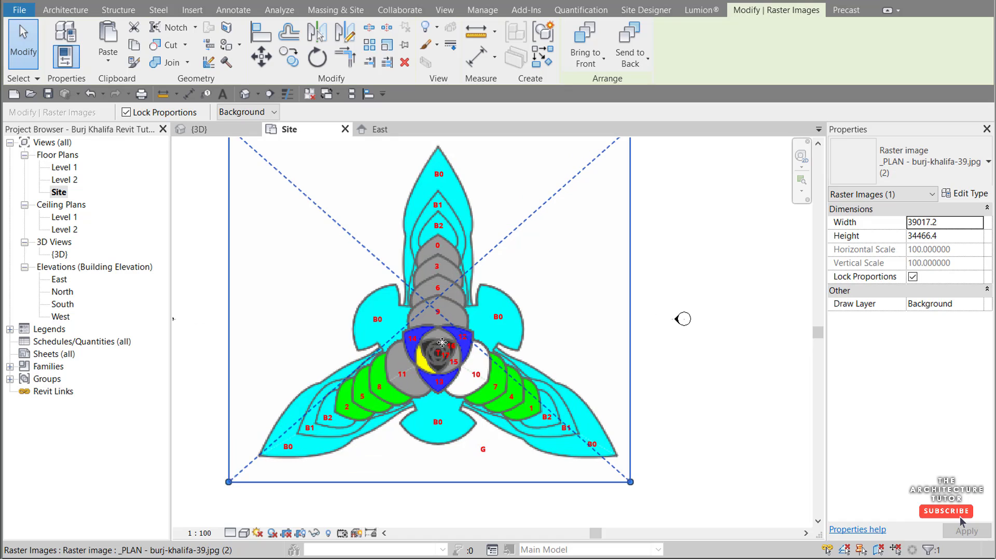
pyautogui.click(387, 45)
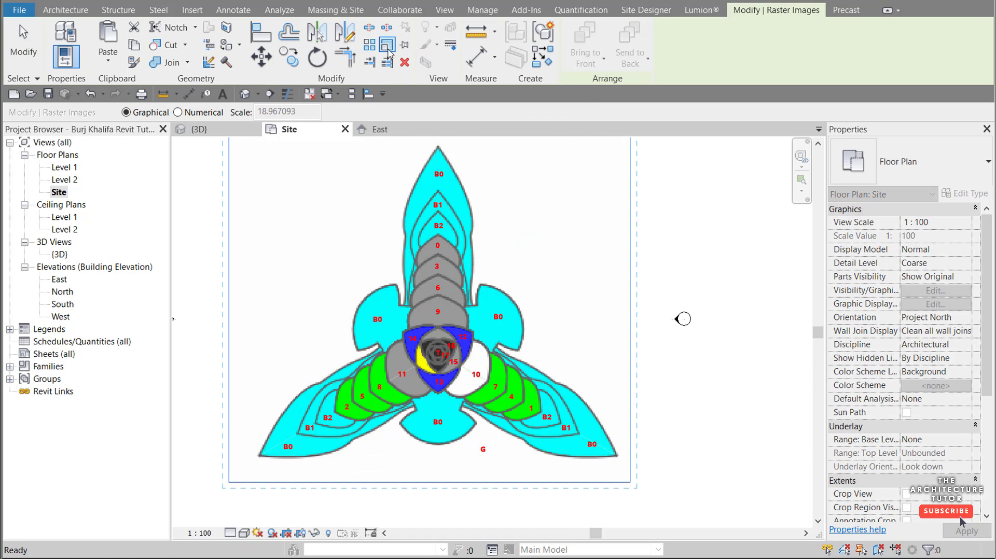
pyautogui.click(259, 456)
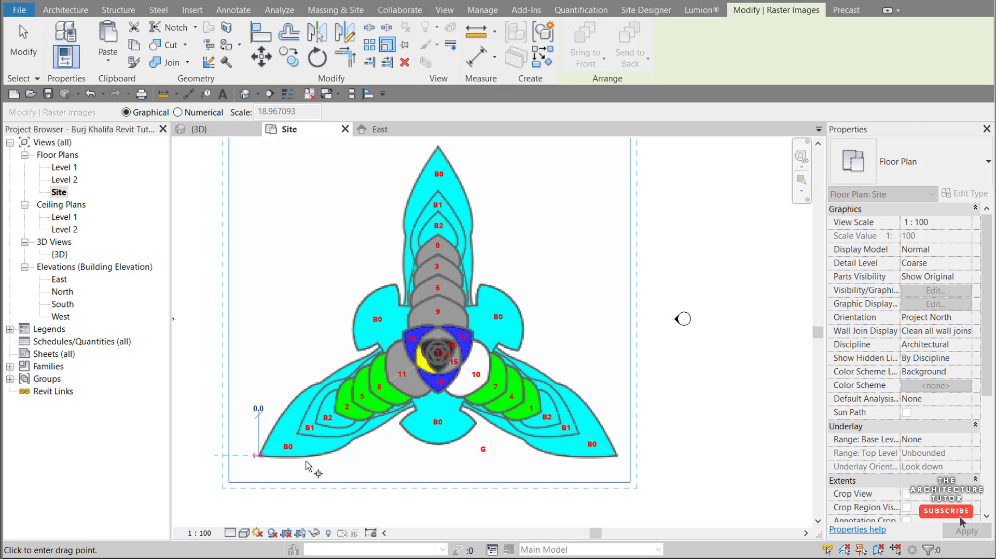
pyautogui.scroll(5, 622, 459)
pyautogui.click(622, 451)
pyautogui.scroll(-5, 627, 455)
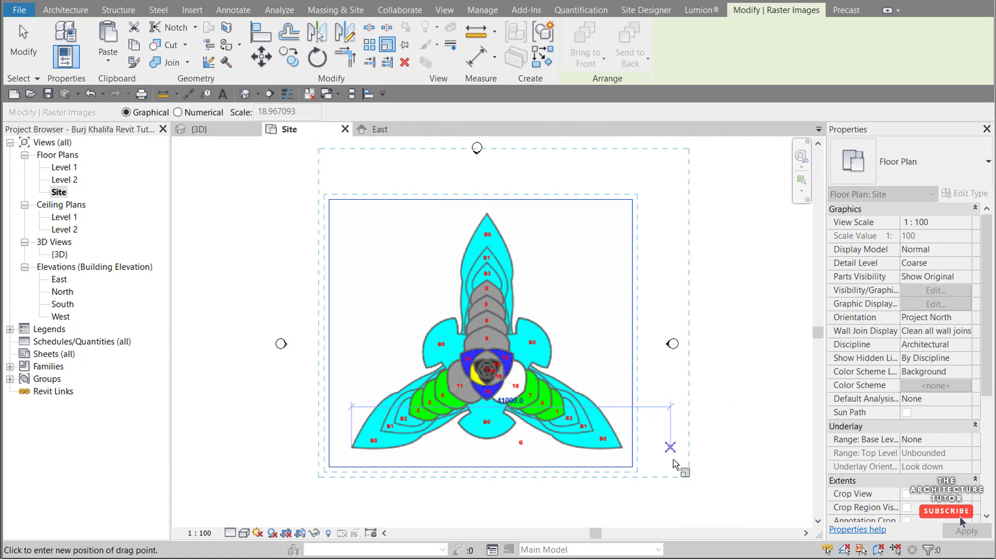
pyautogui.scroll(-2, 675, 467)
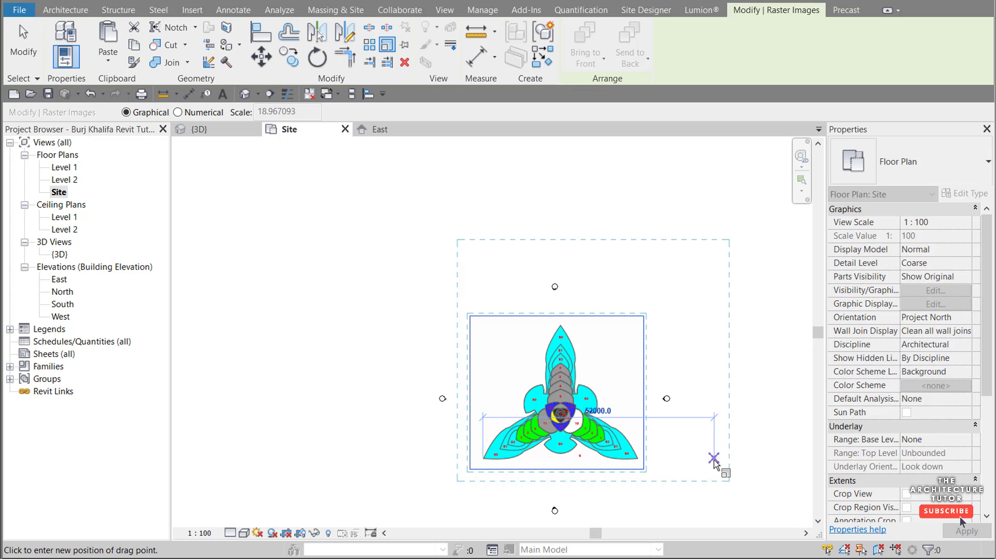
pyautogui.write('180M')
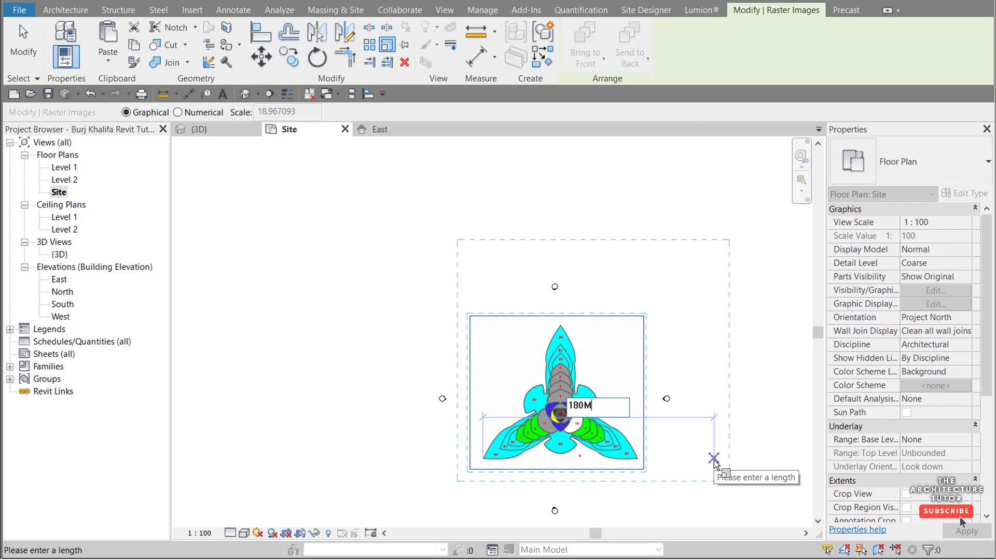
pyautogui.press('Return')
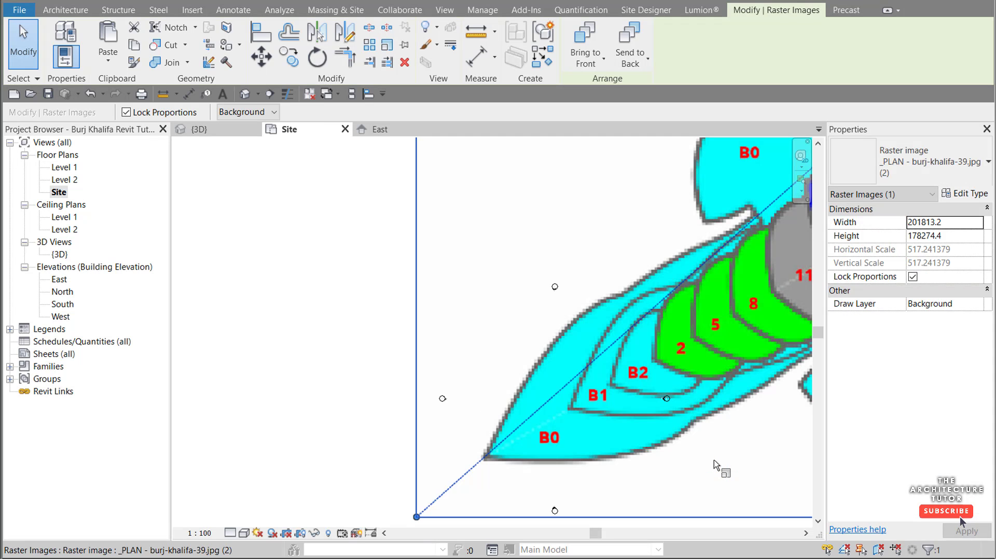
pyautogui.scroll(-5, 300, 374)
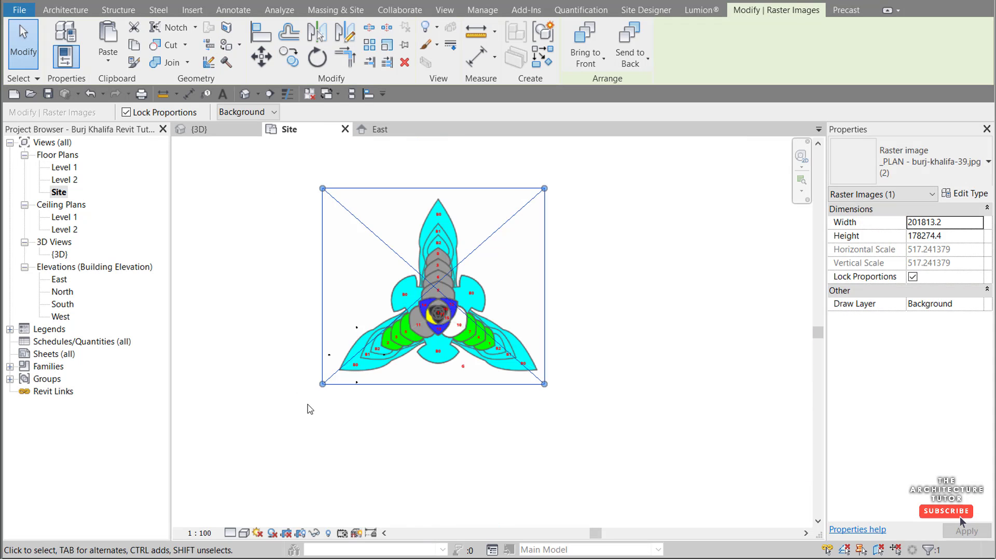
pyautogui.scroll(2, 344, 326)
pyautogui.scroll(1, 436, 311)
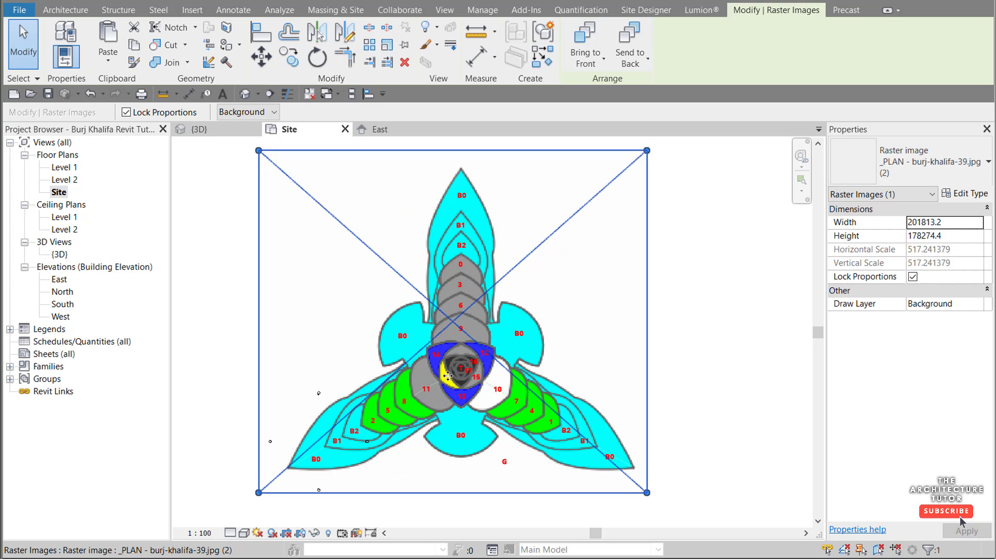
pyautogui.click(249, 465)
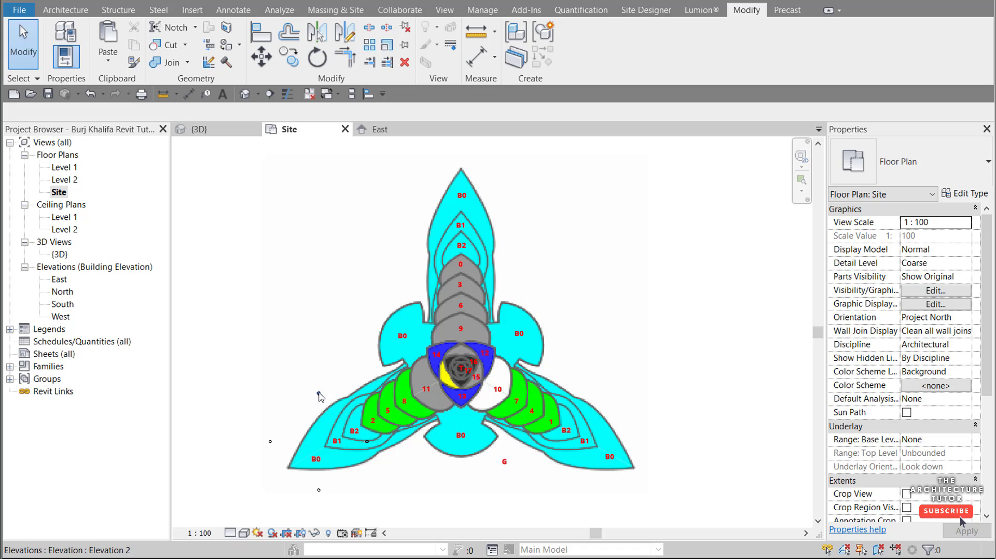
# Step: Move the North elevation marker up past the scaled plan image and the South marker below its lower central lobe
pyautogui.scroll(2, 317, 396)
pyautogui.moveTo(307, 383); pyautogui.dragTo(340, 414)
pyautogui.scroll(-3, 320, 404)
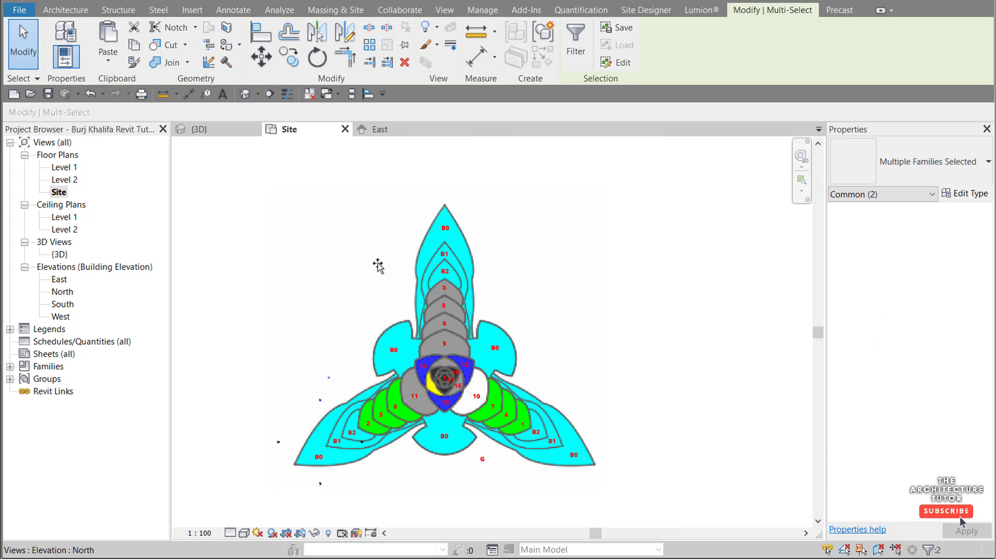
pyautogui.scroll(-1, 393, 347)
pyautogui.scroll(2, 360, 416)
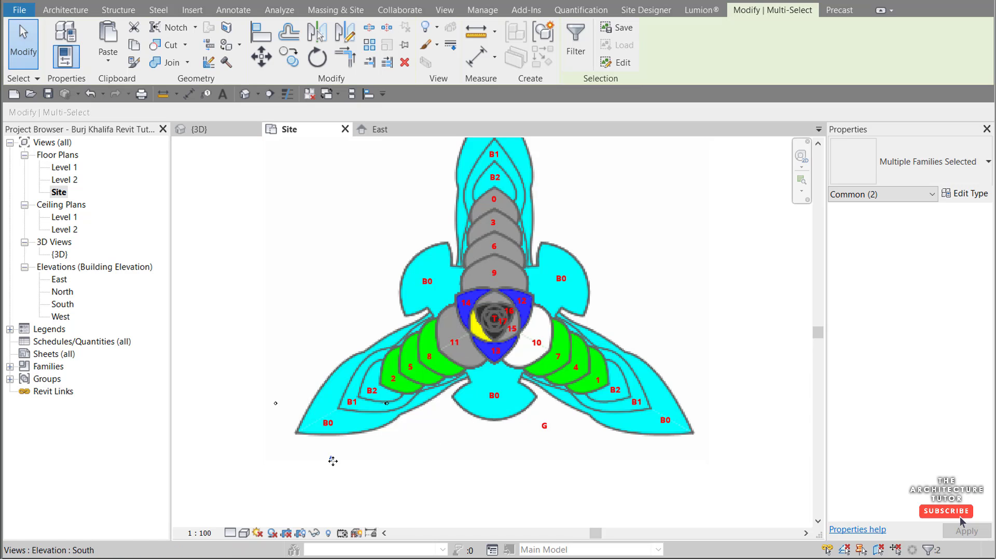
pyautogui.moveTo(331, 459)
pyautogui.mouseDown()
pyautogui.moveTo(496, 499)
pyautogui.moveTo(496, 485)
pyautogui.mouseUp()
pyautogui.press('Escape')
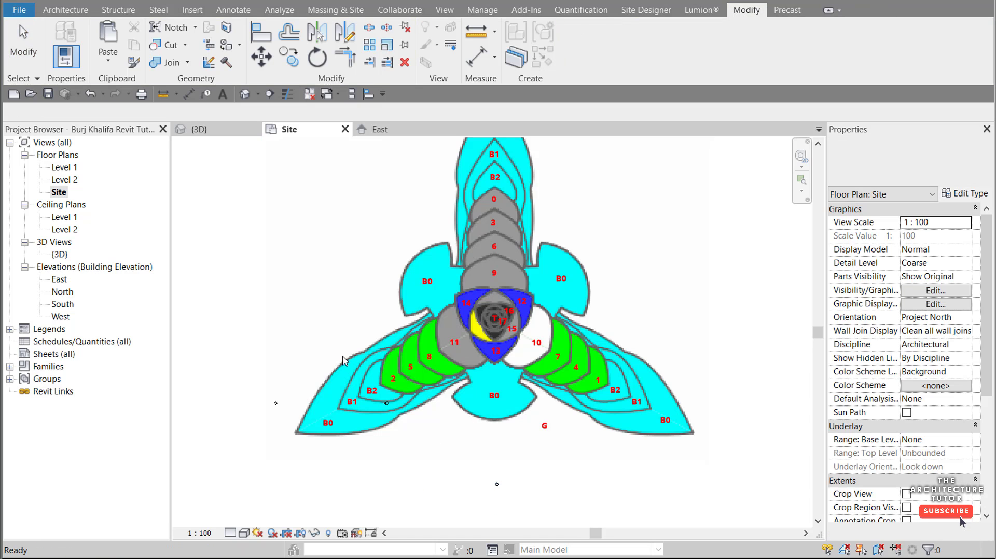
# Step: Move the East elevation marker out past the plan image's east side and the West marker up beside the tower's western side lobe
pyautogui.moveTo(342, 358); pyautogui.dragTo(420, 437)
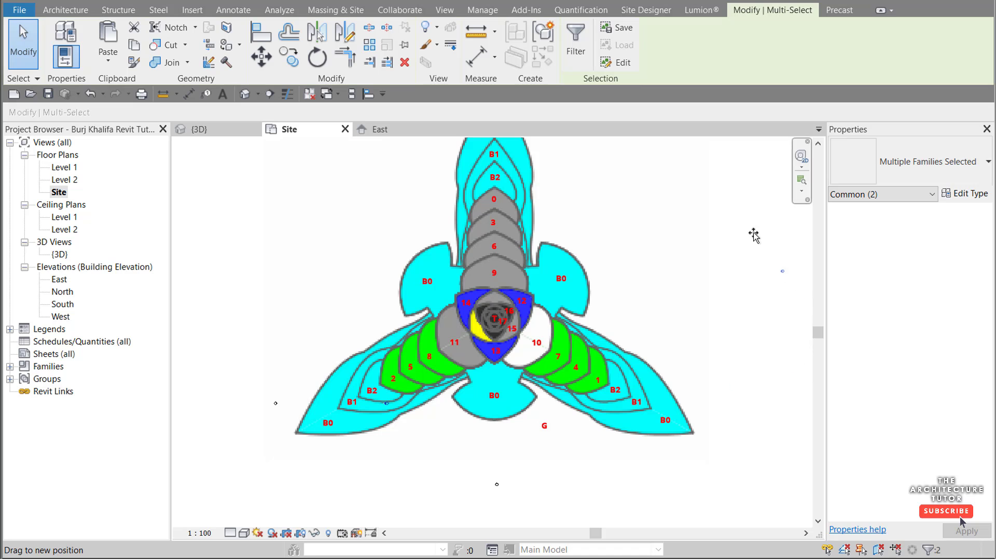
pyautogui.scroll(-1, 579, 407)
pyautogui.press('Escape')
pyautogui.scroll(1, 439, 377)
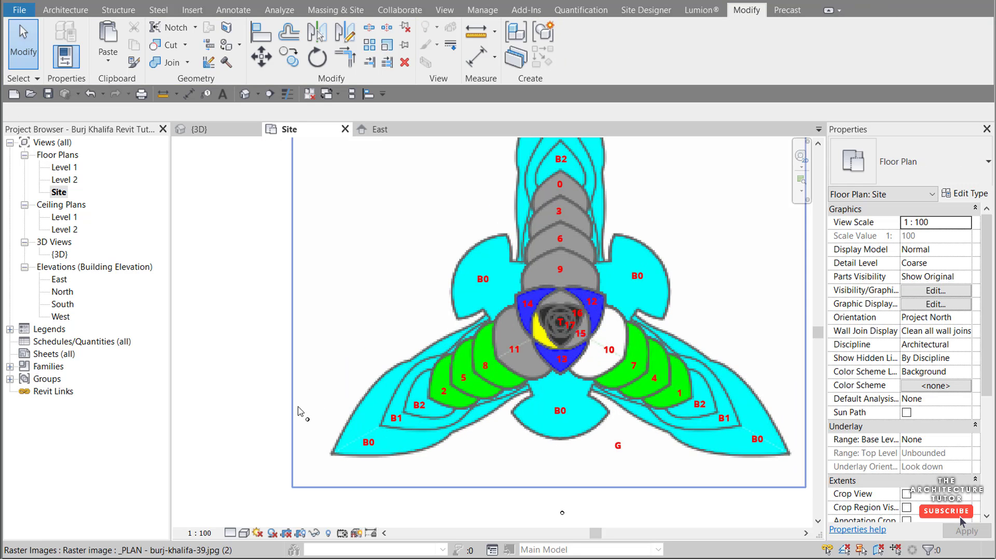
pyautogui.moveTo(298, 407); pyautogui.dragTo(323, 432)
pyautogui.press('Escape')
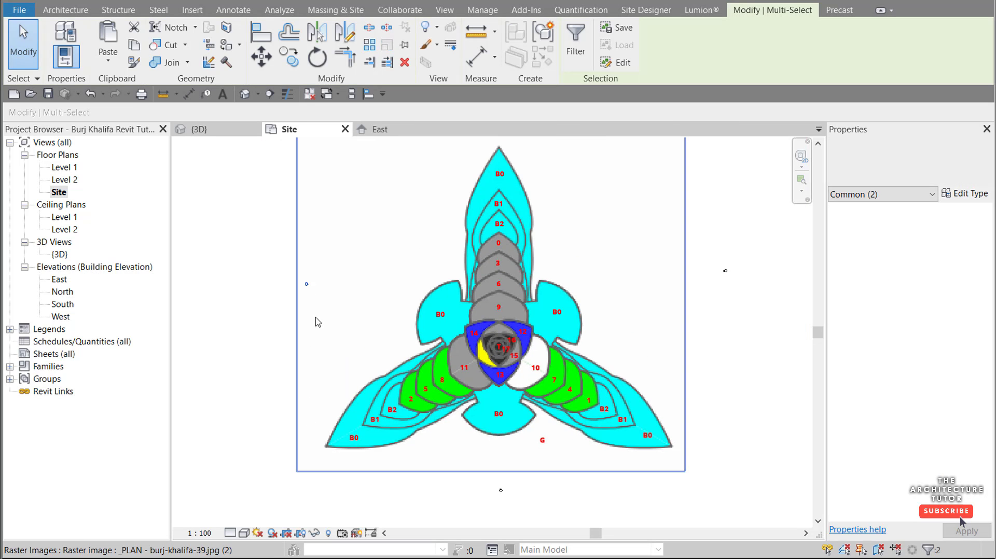
pyautogui.scroll(1, 318, 289)
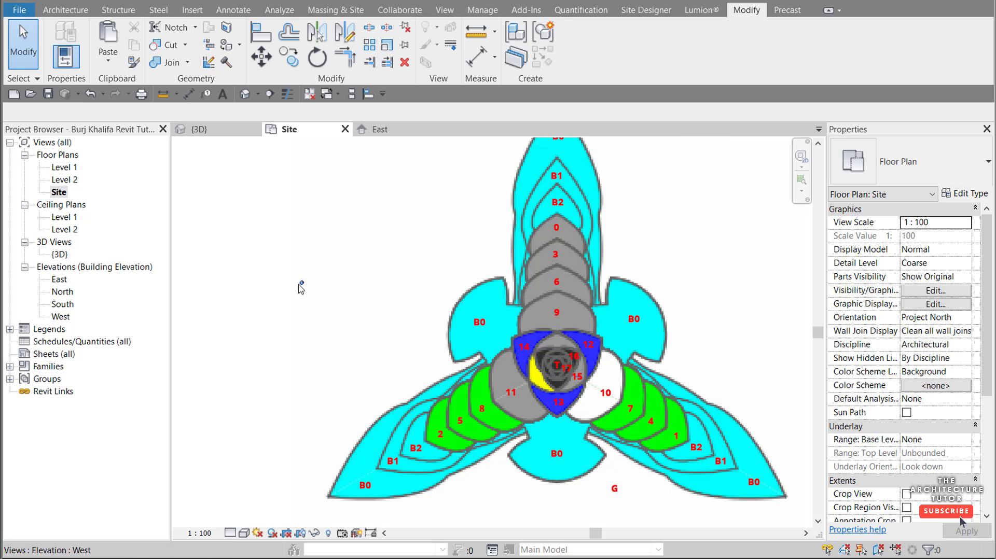
# Step: Set the Site plan's view scale to 1:1000
pyautogui.scroll(-1, 316, 291)
pyautogui.scroll(1, 484, 314)
pyautogui.scroll(-1, 494, 344)
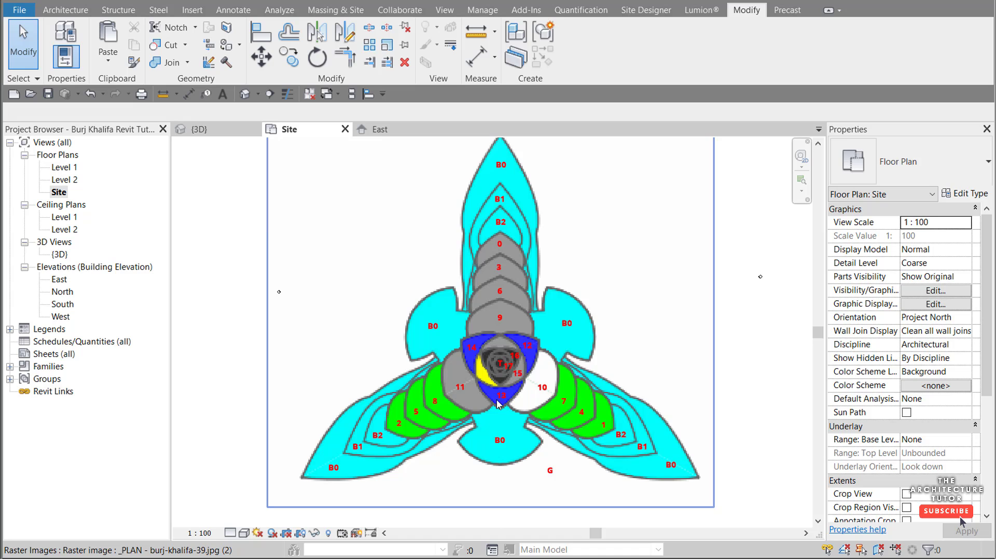
pyautogui.scroll(-1, 495, 403)
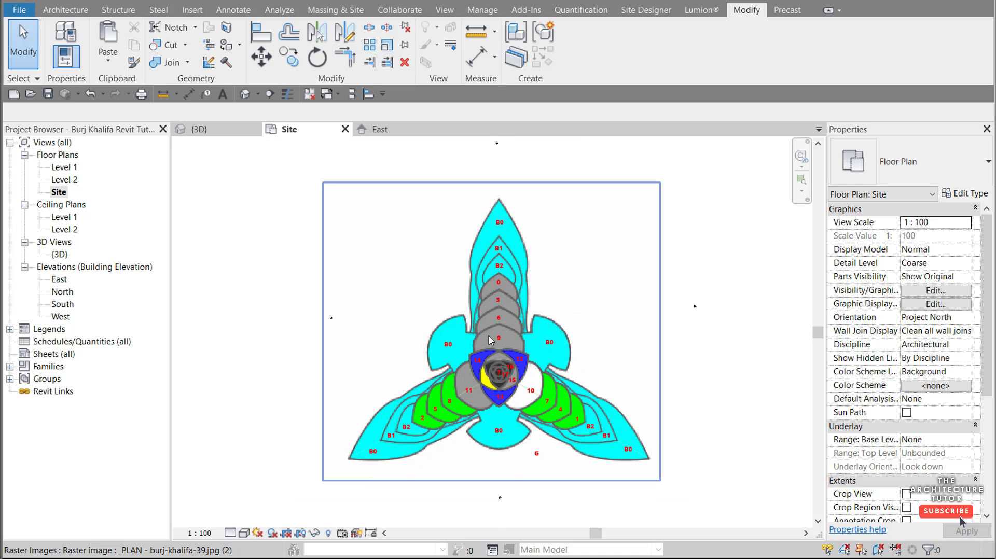
pyautogui.scroll(1, 556, 307)
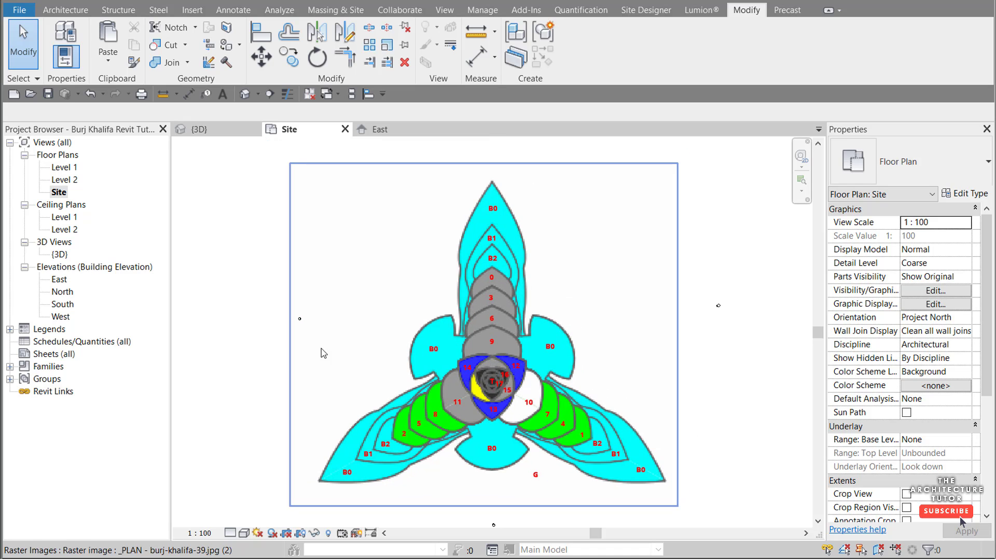
pyautogui.click(199, 533)
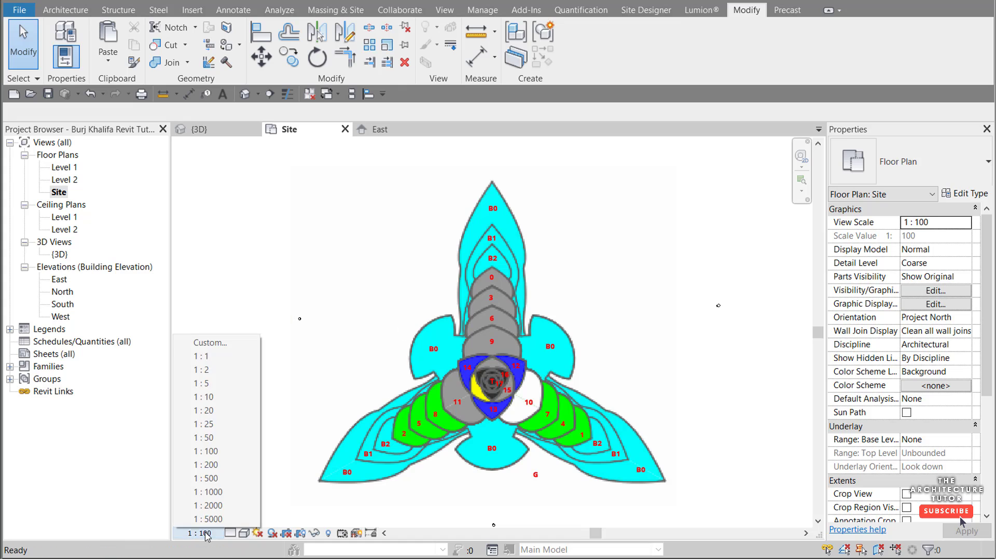
pyautogui.click(217, 492)
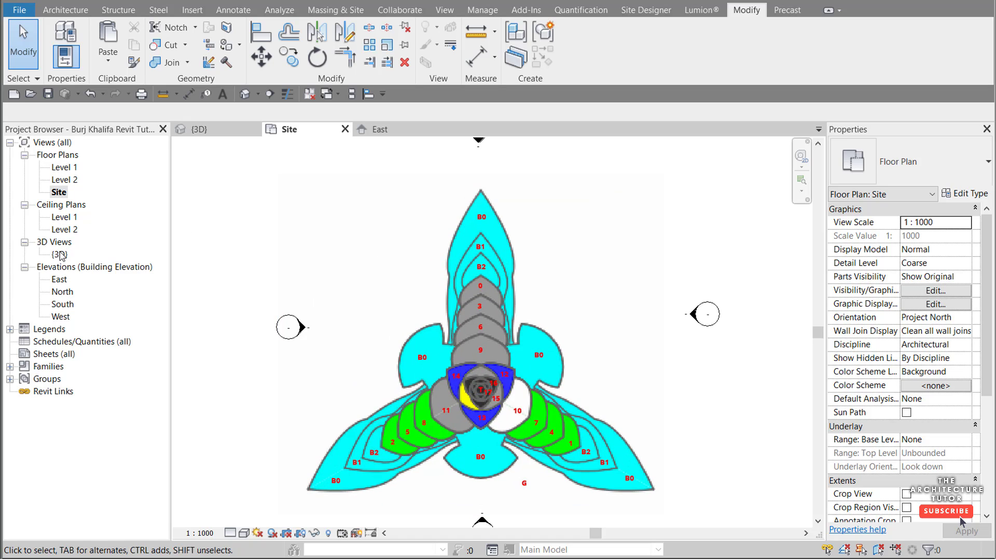
# Step: In the East elevation, delete Level 2 together with its floor and ceiling plan views
pyautogui.doubleClick(58, 280)
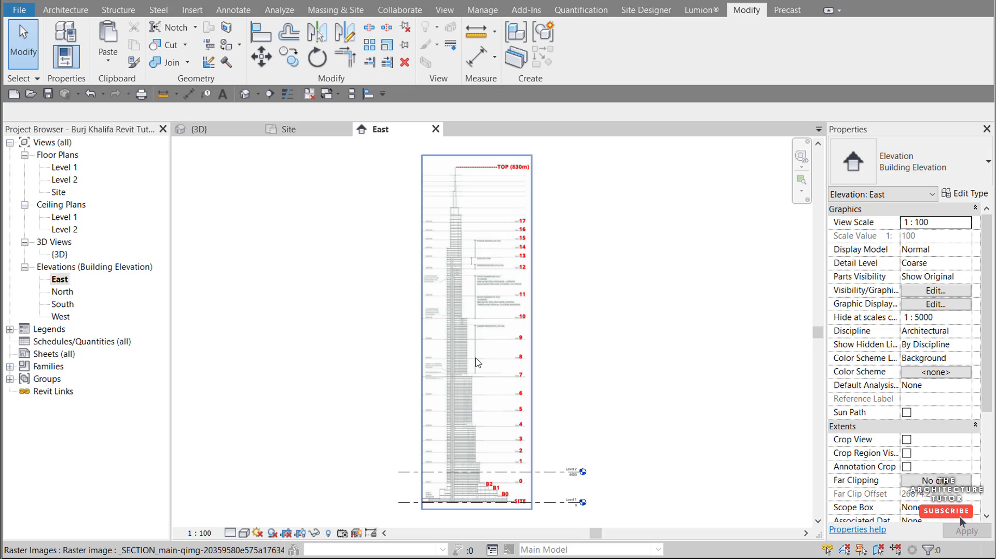
pyautogui.click(496, 399)
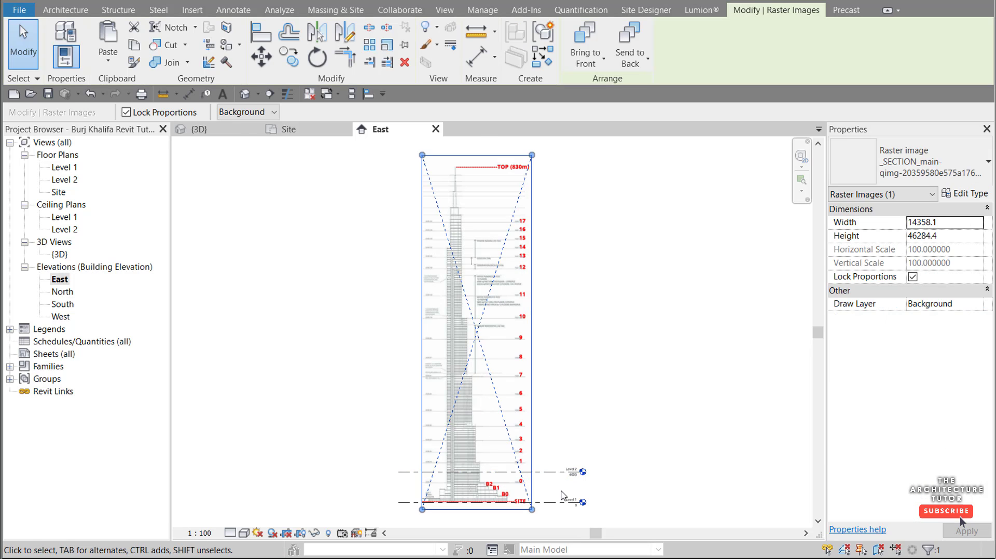
pyautogui.scroll(5, 518, 477)
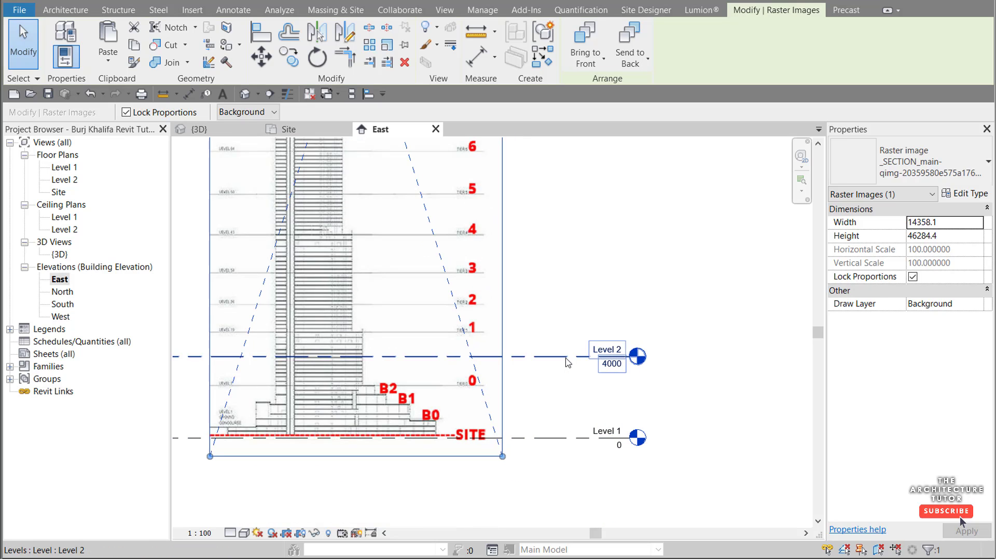
pyautogui.click(565, 357)
pyautogui.press('Delete')
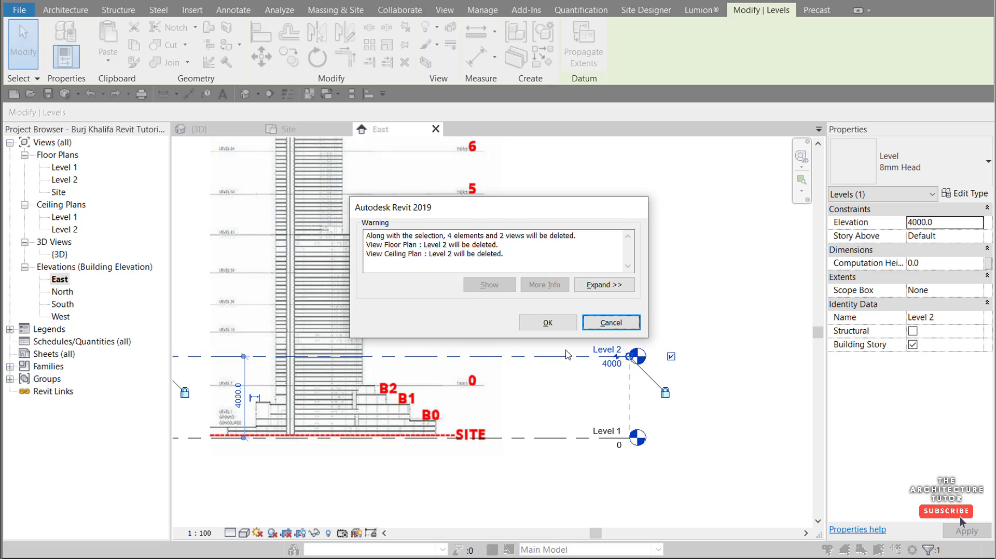
pyautogui.click(547, 323)
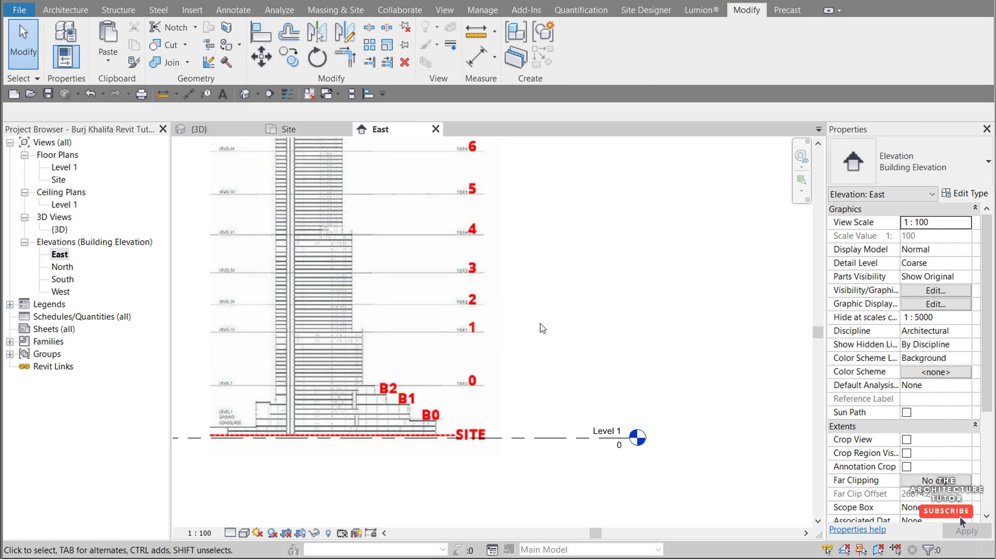
# Step: Rename Level 1 to SITE and rename its corresponding views as well
pyautogui.click(551, 441)
pyautogui.scroll(2, 611, 438)
pyautogui.click(586, 430)
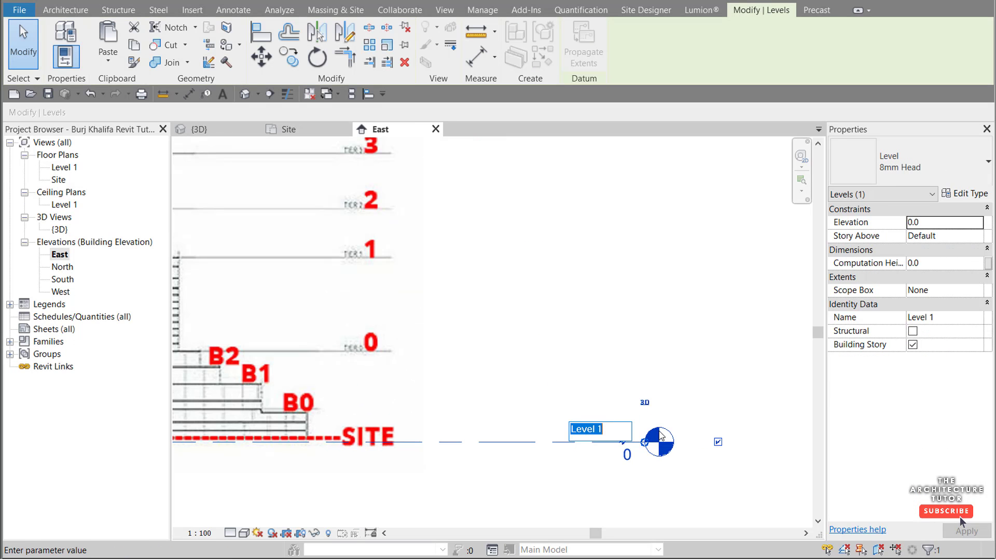
pyautogui.write('site')
pyautogui.press('BackSpace')
pyautogui.press('BackSpace')
pyautogui.press('BackSpace')
pyautogui.press('BackSpace')
pyautogui.write('SITE')
pyautogui.press('Return')
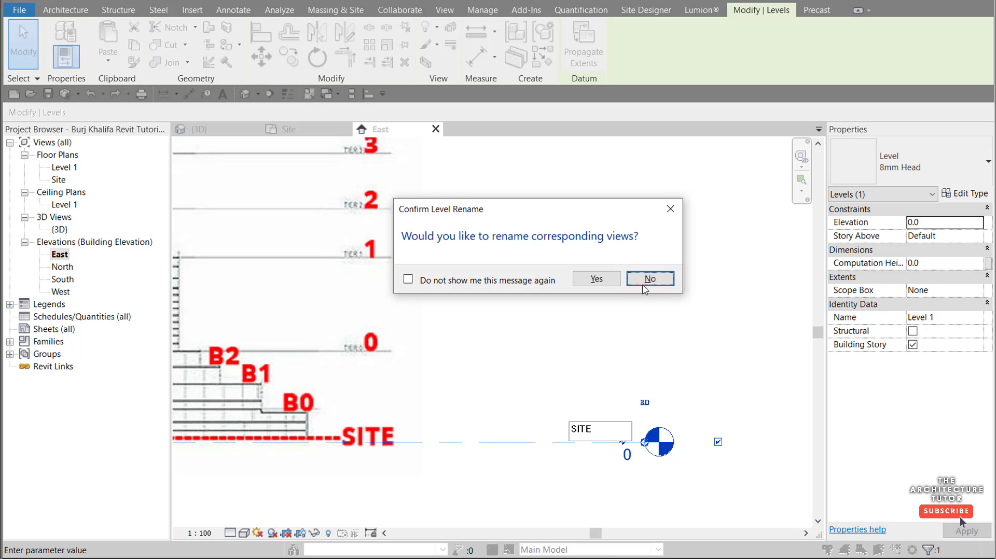
pyautogui.click(596, 279)
# Step: Nudge the section image down until its red SITE line lies on the SITE level
pyautogui.click(311, 420)
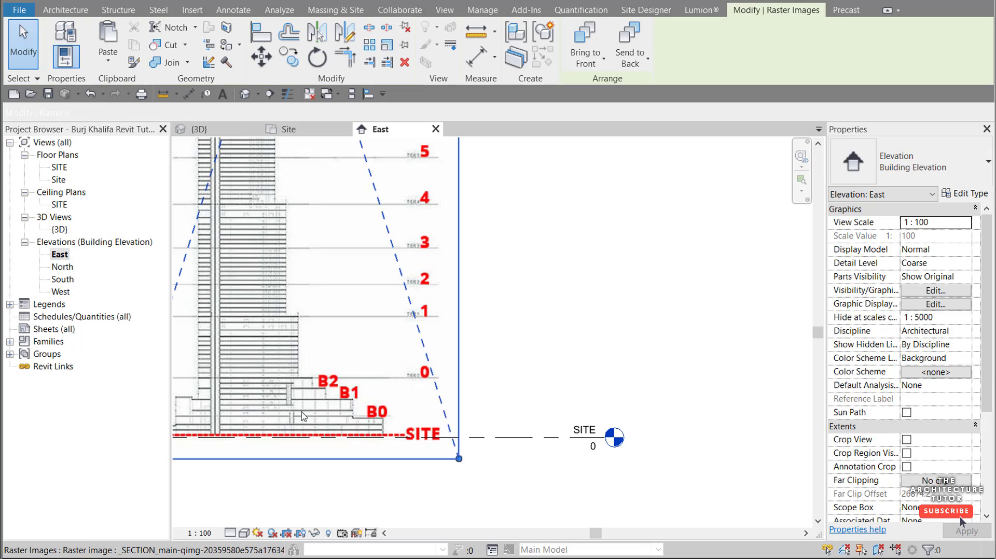
pyautogui.scroll(3, 311, 421)
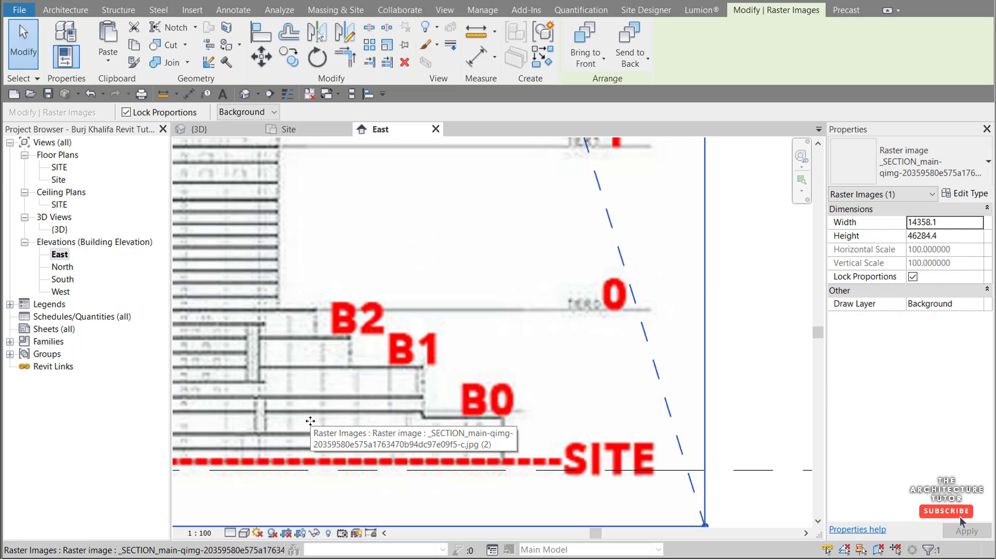
pyautogui.press('Down')
pyautogui.press('Down')
pyautogui.press('Down')
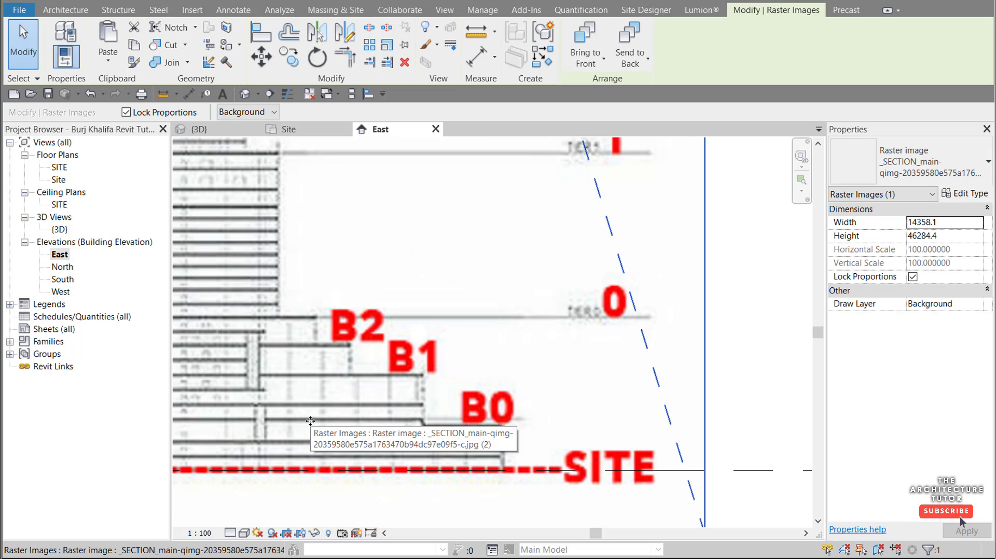
pyautogui.scroll(-5, 452, 468)
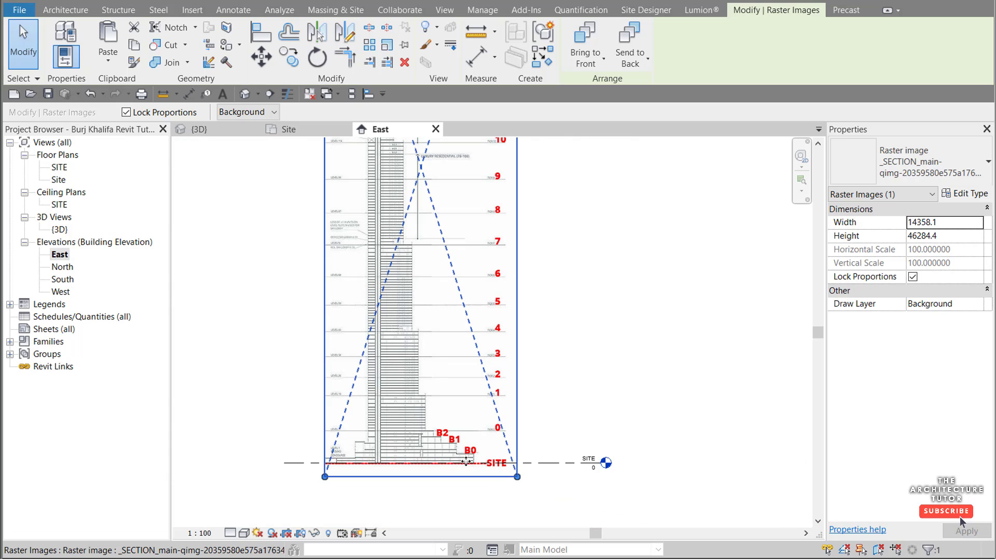
pyautogui.scroll(-3, 409, 508)
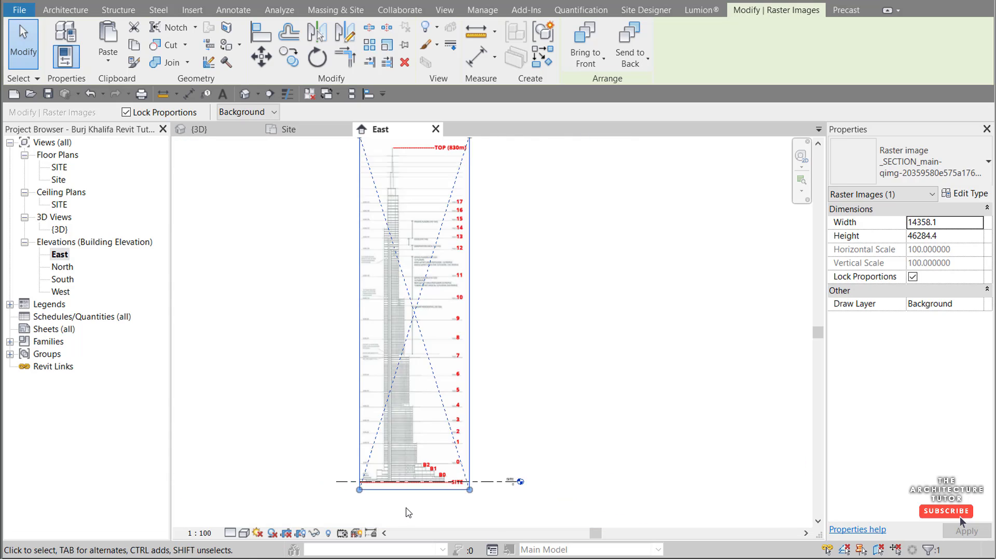
# Step: Copy the SITE level vertically upward by 830 m to create the level for the tower's top
pyautogui.scroll(2, 490, 484)
pyautogui.click(490, 483)
pyautogui.scroll(-3, 480, 513)
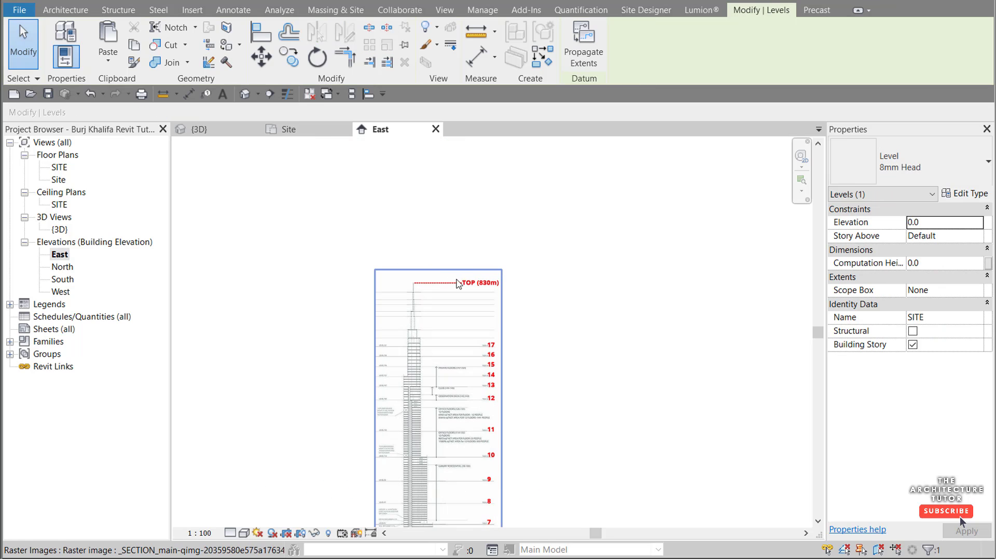
pyautogui.scroll(4, 468, 260)
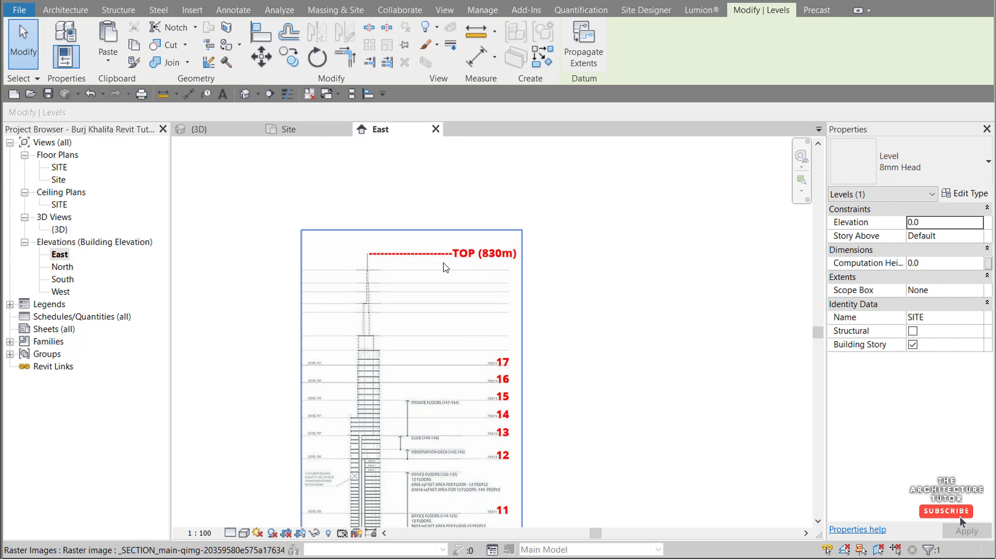
pyautogui.scroll(-2, 479, 251)
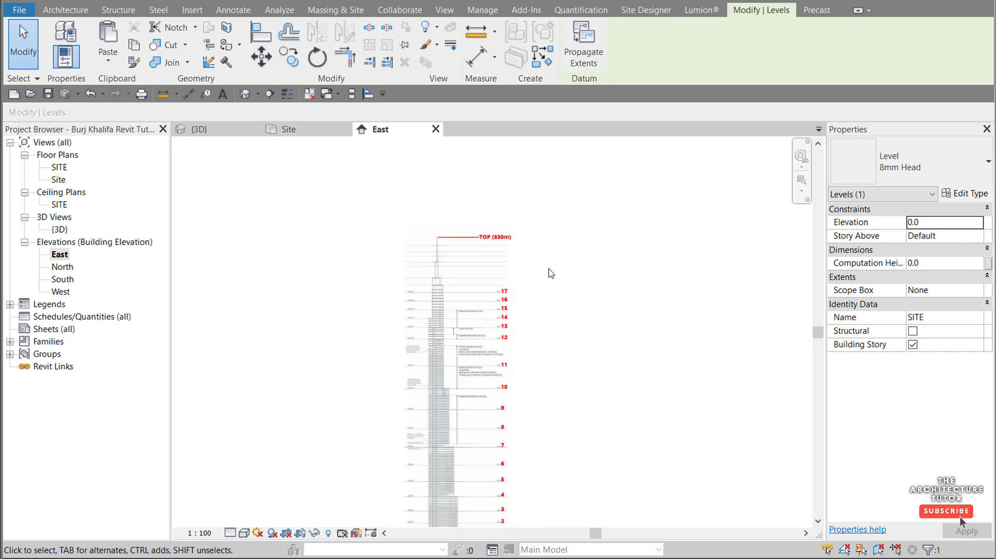
pyautogui.scroll(-3, 548, 268)
pyautogui.scroll(4, 545, 441)
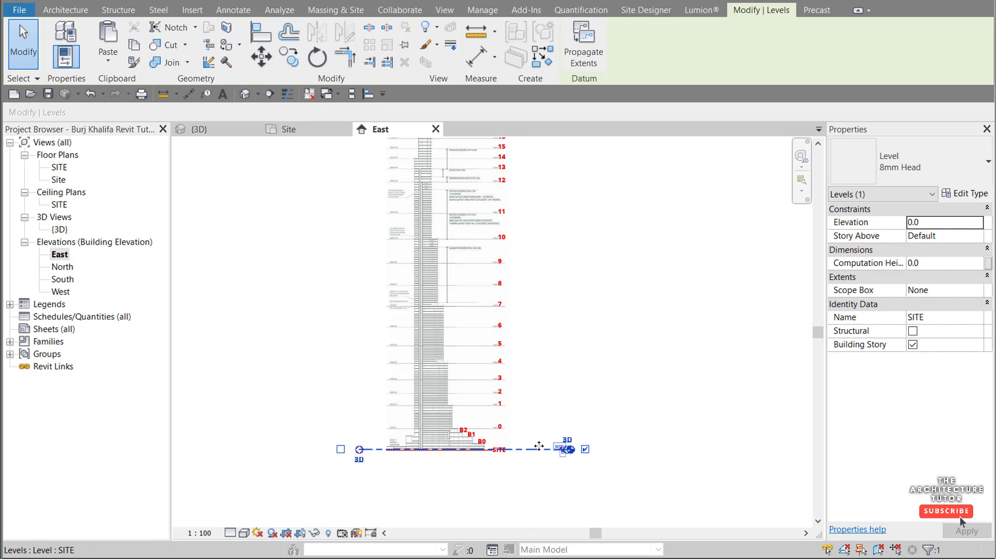
pyautogui.click(291, 59)
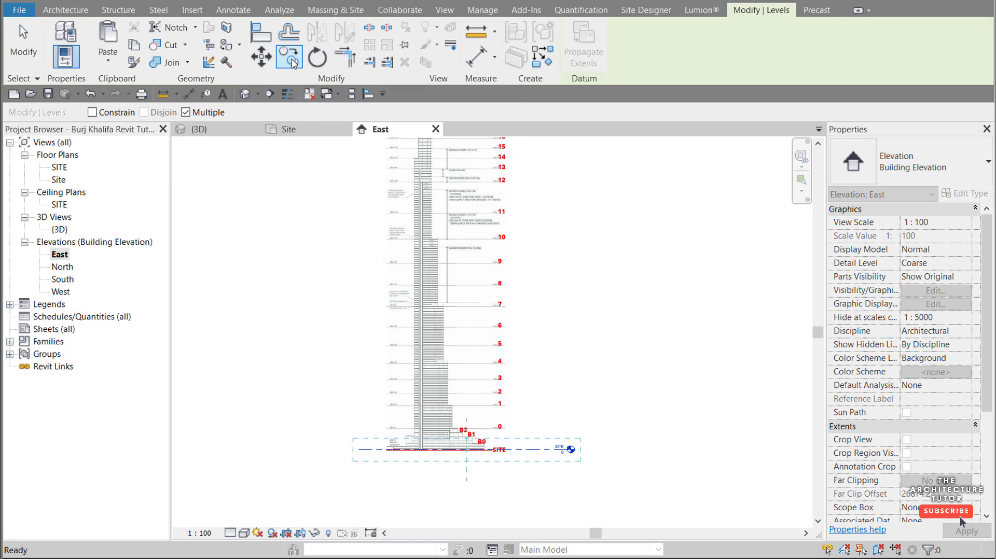
pyautogui.click(534, 449)
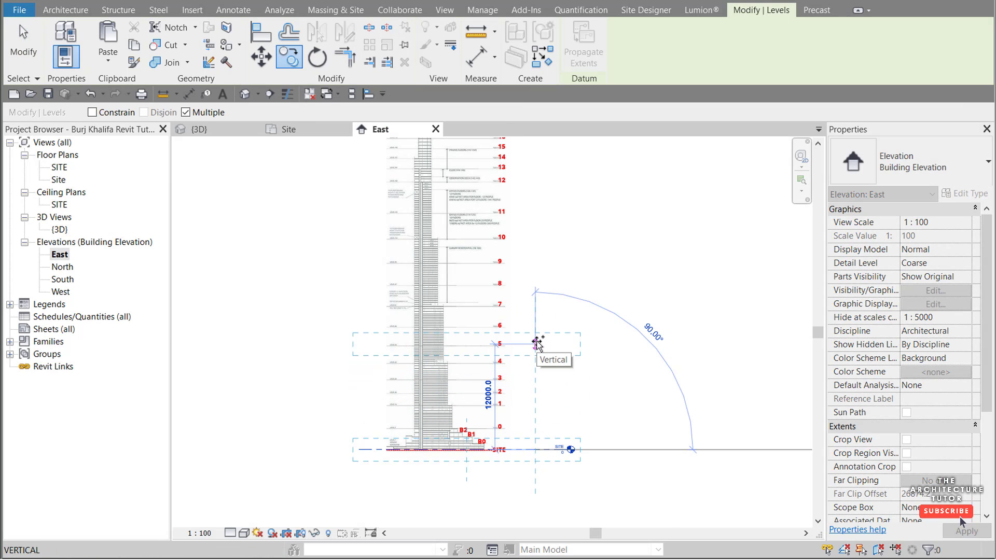
pyautogui.scroll(-3, 536, 343)
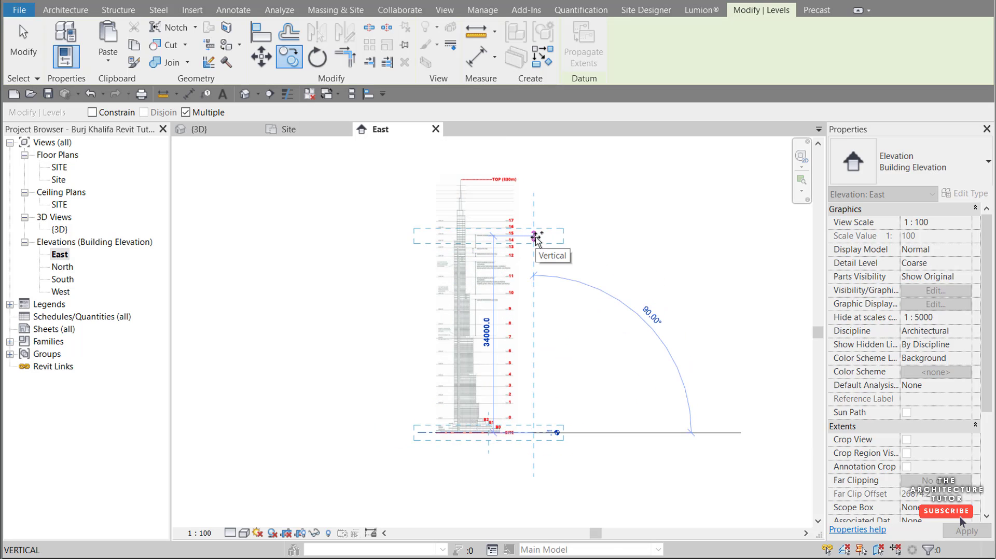
pyautogui.write('8')
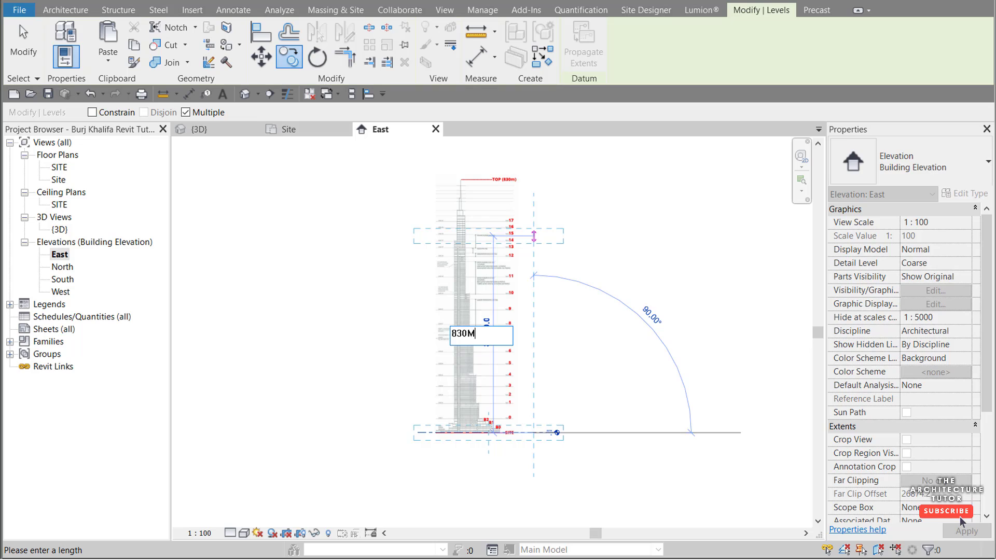
pyautogui.write('30M')
pyautogui.press('Return')
pyautogui.press('Escape')
pyautogui.press('Escape')
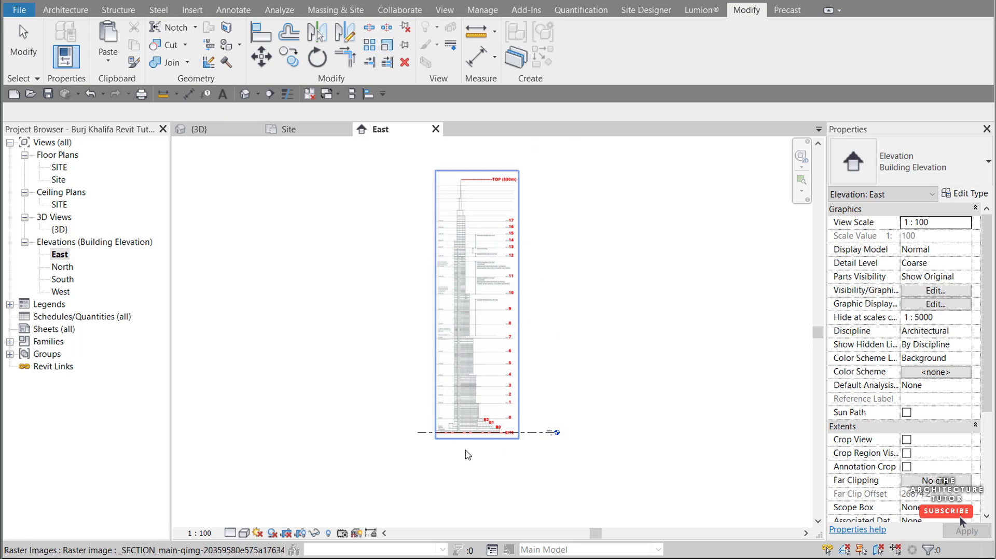
# Step: Scale the section image graphically from its SITE line so that its TOP (830m) line meets the level at 830000
pyautogui.scroll(-5, 468, 455)
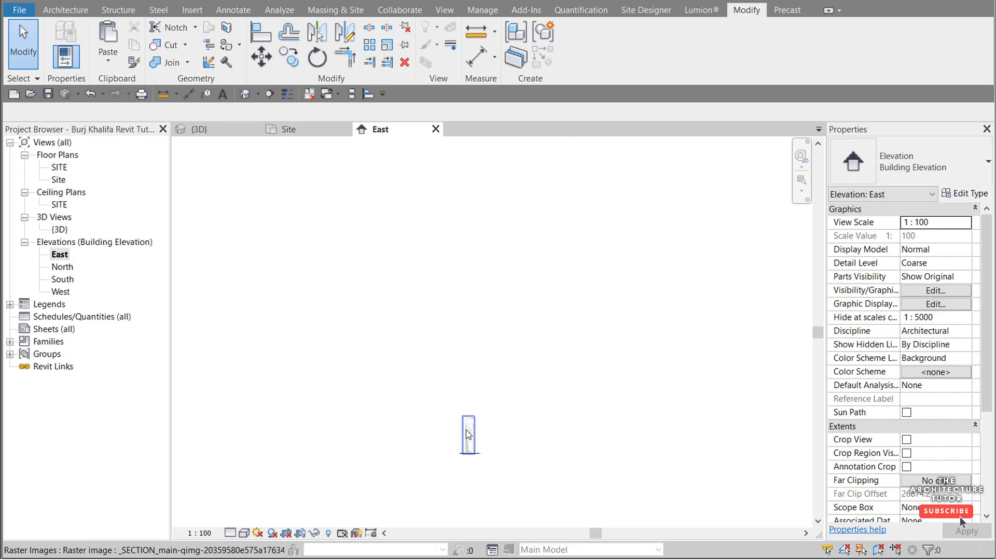
pyautogui.scroll(-3, 469, 435)
pyautogui.scroll(2, 459, 254)
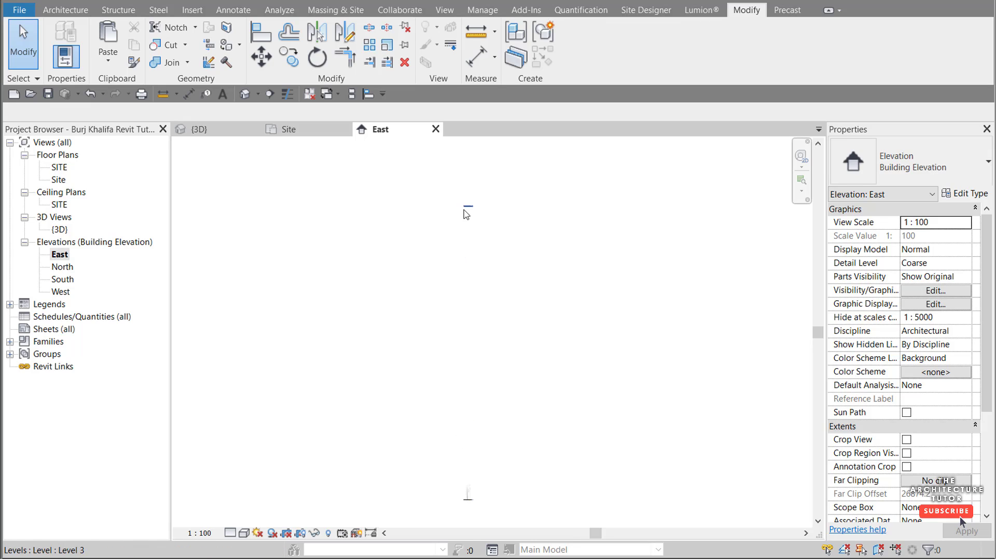
pyautogui.click(468, 495)
pyautogui.scroll(4, 454, 487)
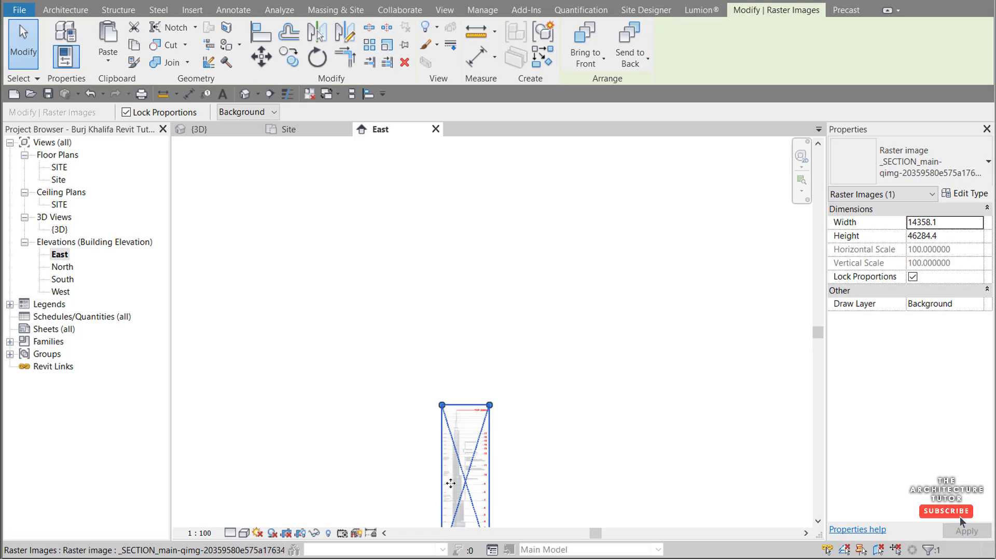
pyautogui.scroll(-2, 538, 353)
pyautogui.scroll(3, 494, 457)
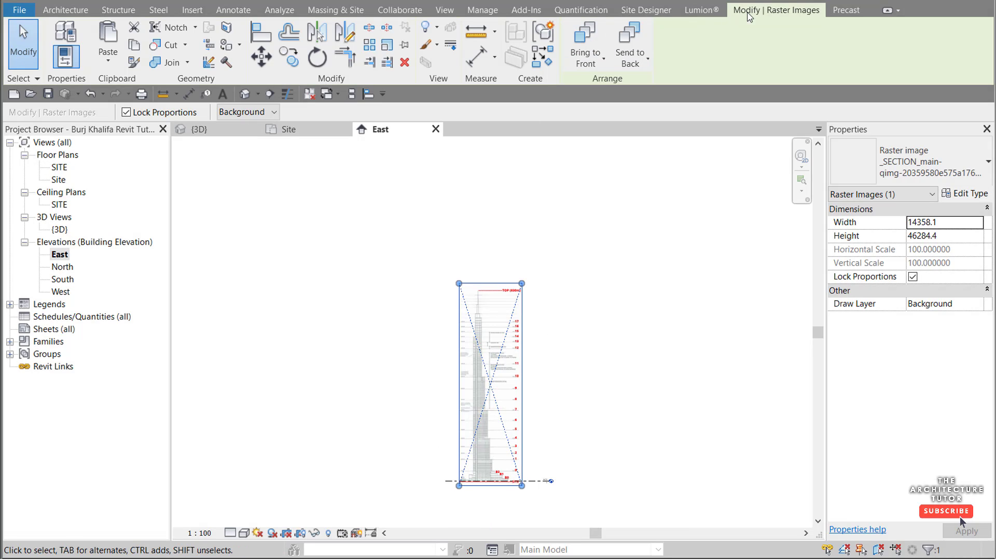
pyautogui.click(387, 45)
pyautogui.scroll(2, 506, 492)
pyautogui.scroll(2, 506, 493)
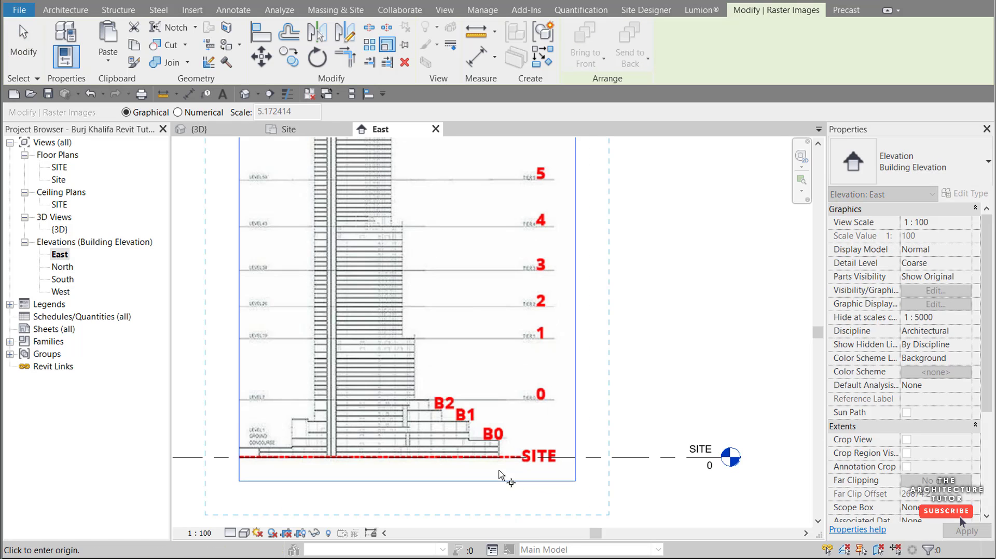
pyautogui.click(496, 458)
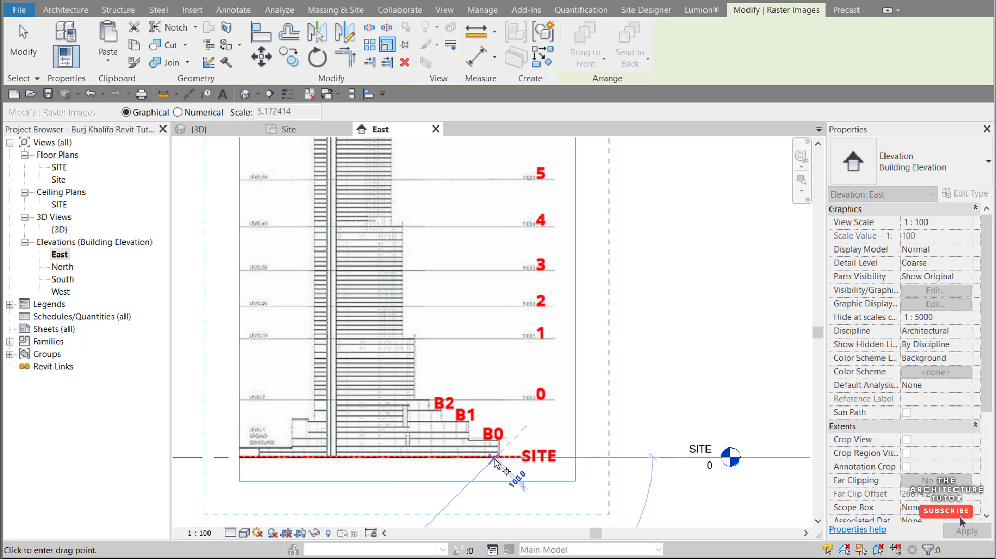
pyautogui.scroll(-5, 495, 459)
pyautogui.scroll(7, 492, 248)
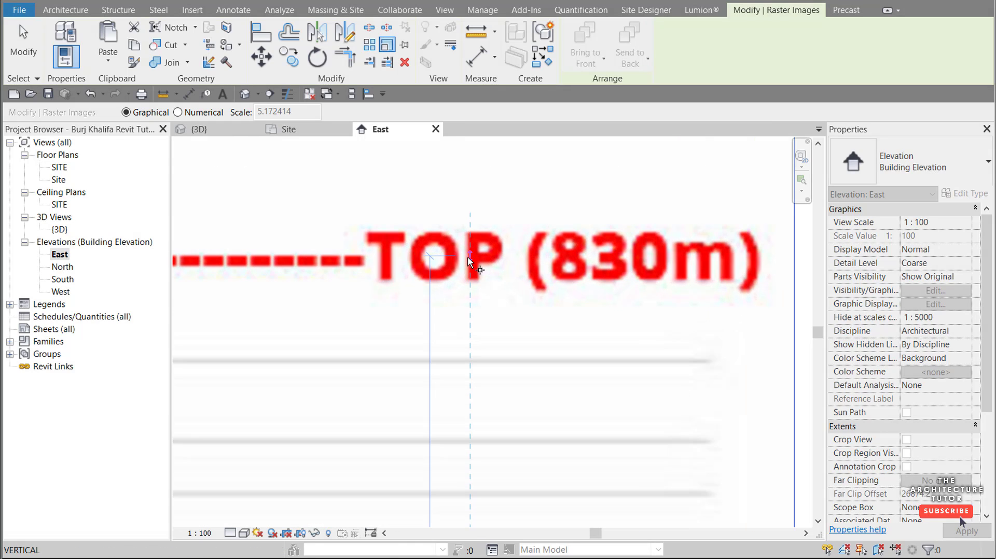
pyautogui.click(469, 260)
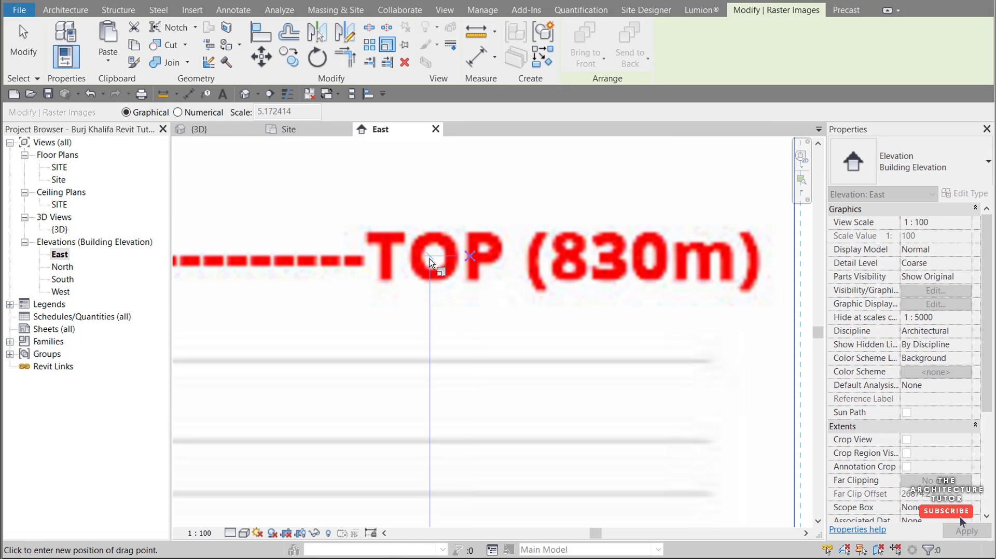
pyautogui.scroll(-8, 426, 295)
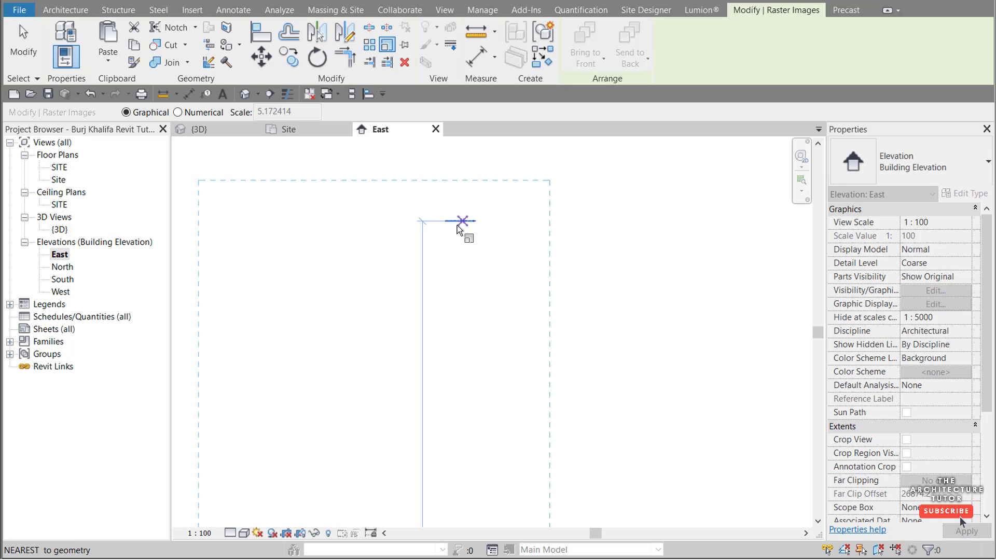
pyautogui.click(467, 214)
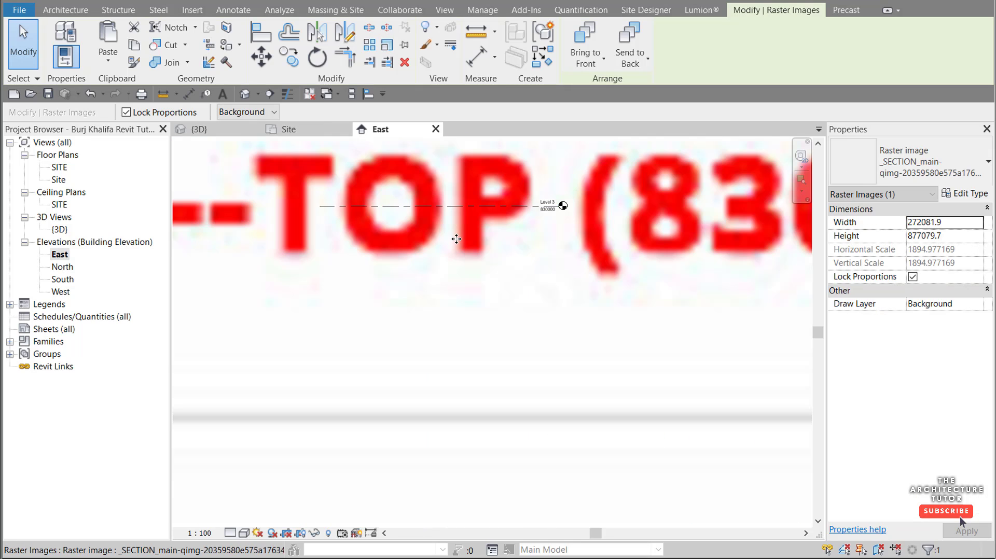
pyautogui.scroll(-5, 697, 222)
pyautogui.scroll(-6, 696, 222)
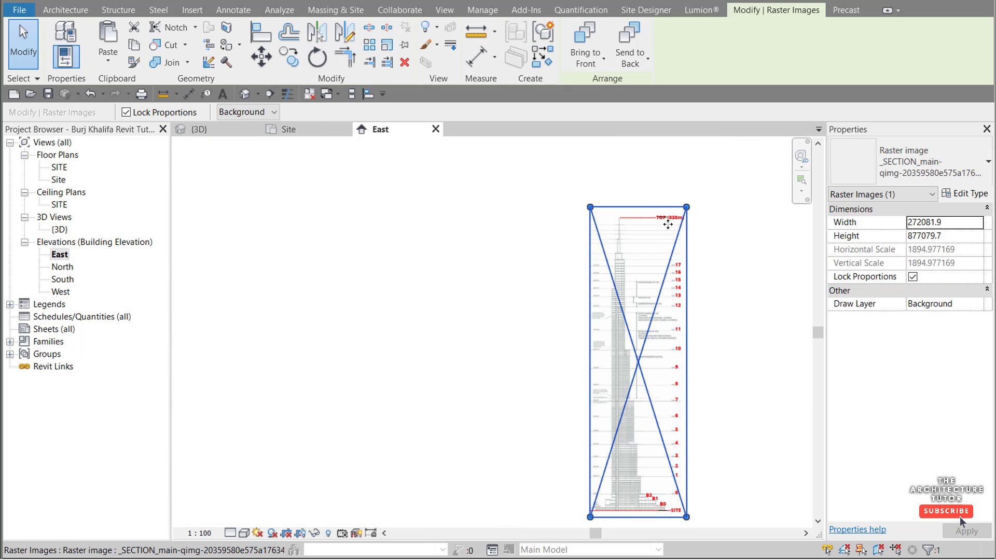
pyautogui.press('Escape')
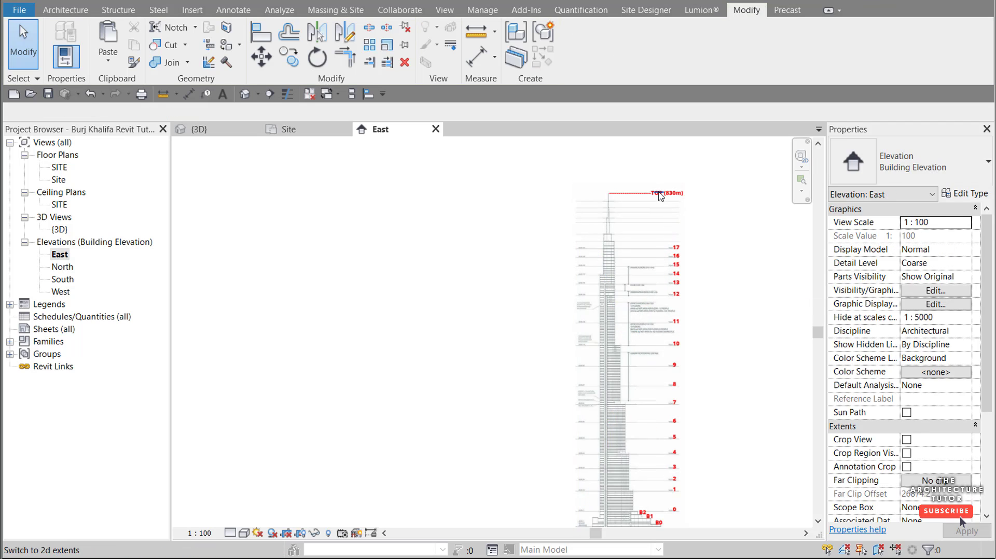
# Step: Extend the head end of the 830000 level across the image's TOP (830m) label to the image edge
pyautogui.click(659, 194)
pyautogui.scroll(5, 657, 197)
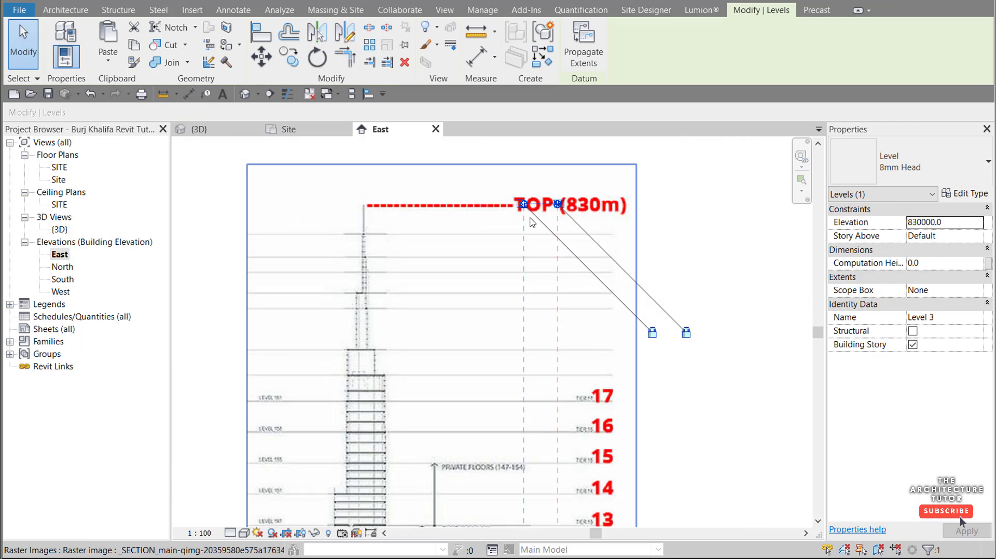
pyautogui.scroll(4, 531, 223)
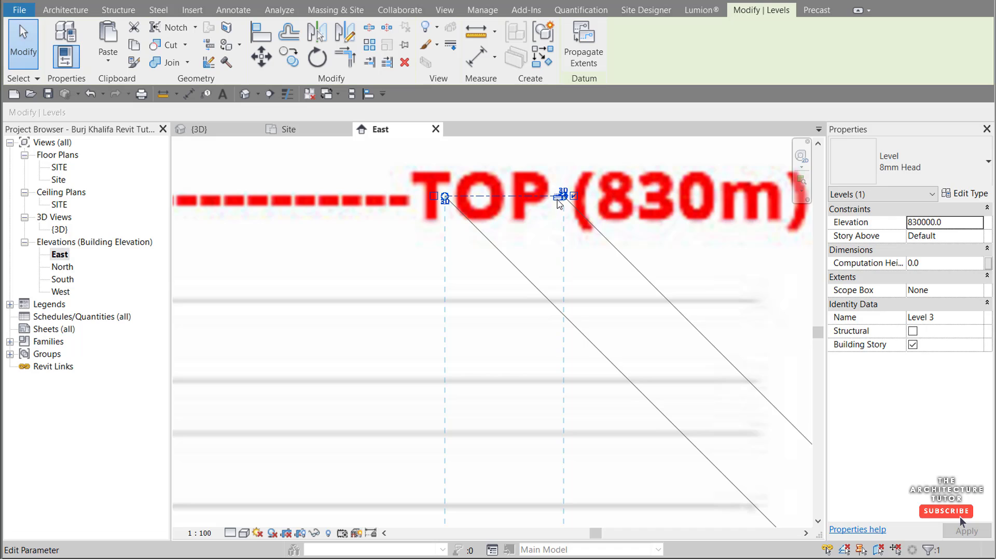
pyautogui.scroll(-2, 378, 251)
pyautogui.scroll(2, 504, 222)
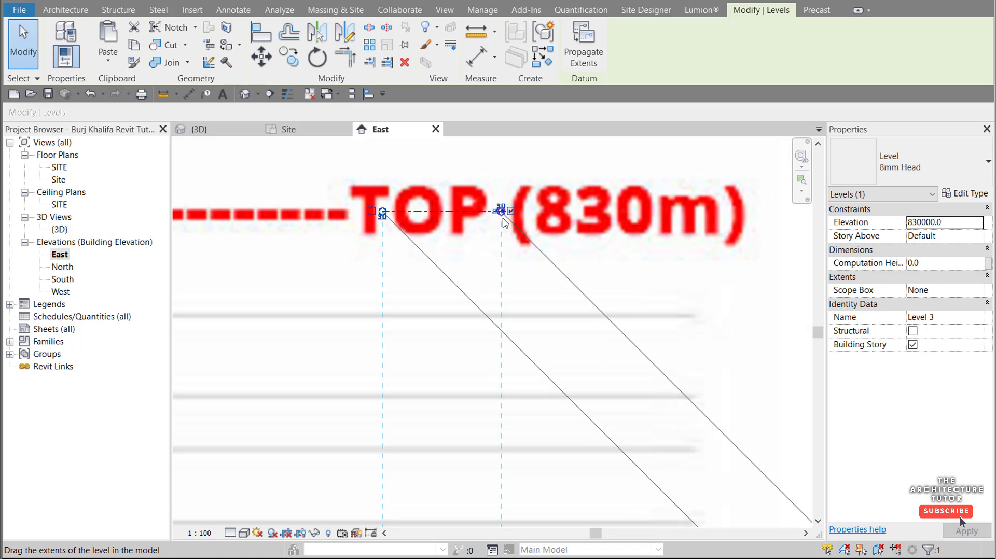
pyautogui.moveTo(503, 218); pyautogui.dragTo(630, 211)
pyautogui.scroll(-4, 562, 291)
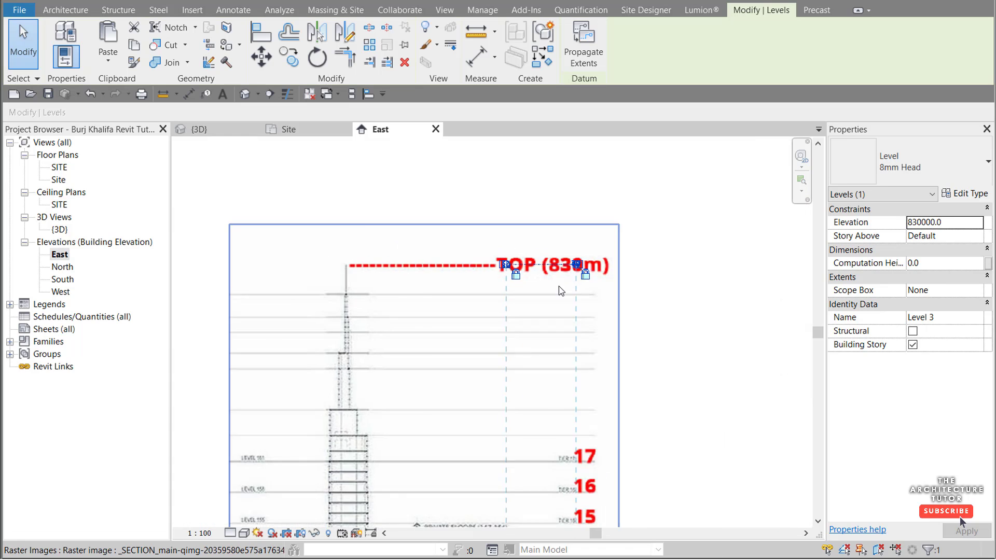
pyautogui.scroll(-1, 562, 290)
pyautogui.scroll(5, 557, 270)
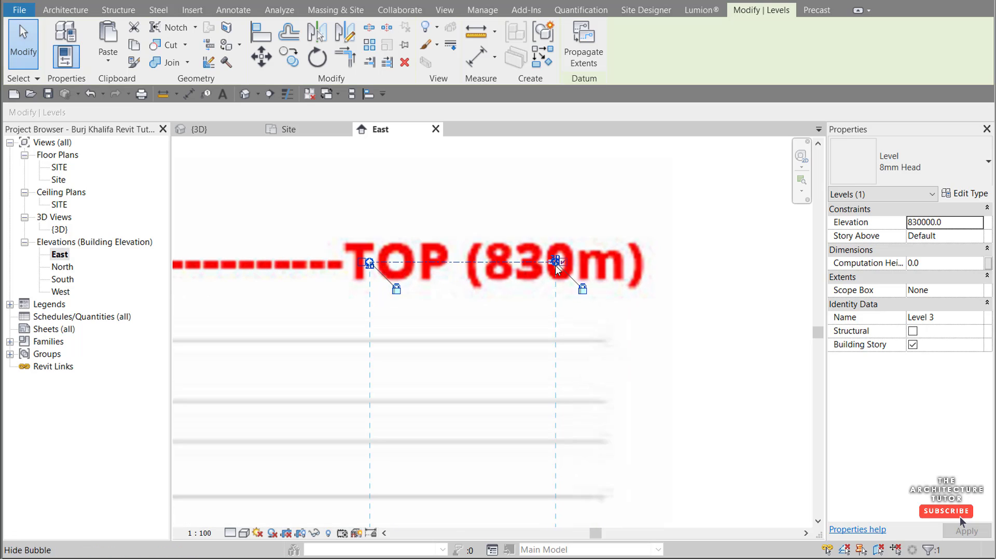
pyautogui.click(557, 263)
pyautogui.scroll(4, 565, 262)
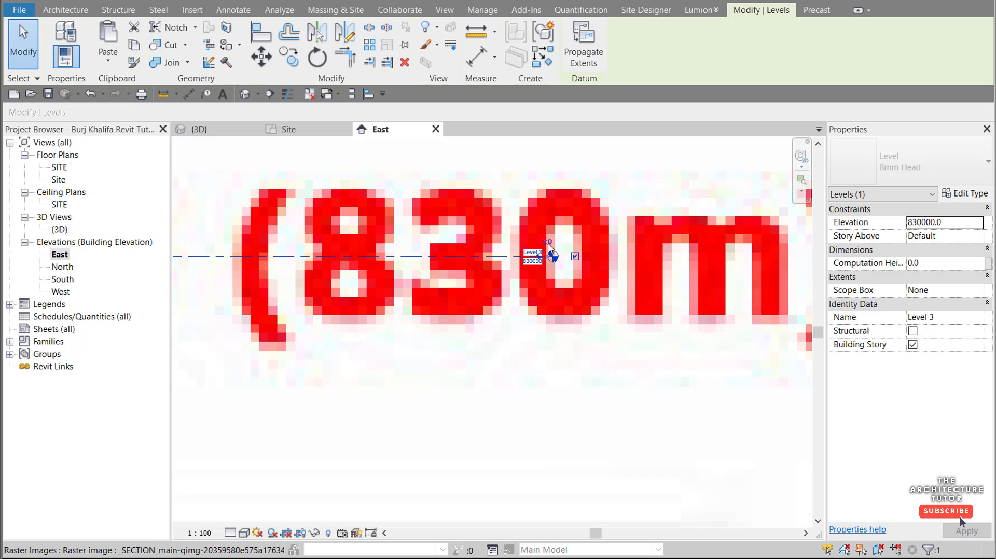
pyautogui.scroll(-2, 548, 258)
pyautogui.moveTo(548, 260); pyautogui.dragTo(755, 261)
pyautogui.scroll(-3, 675, 285)
pyautogui.scroll(-4, 676, 289)
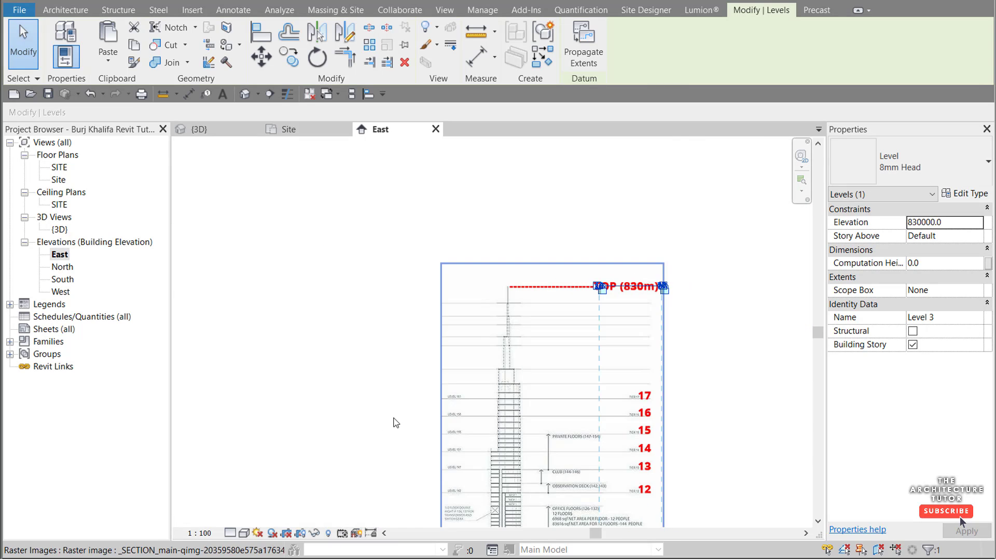
# Step: Set the East view scale to 1 : 1000 and pull the 830000 level's head end clear of the section image
pyautogui.click(200, 533)
pyautogui.click(222, 491)
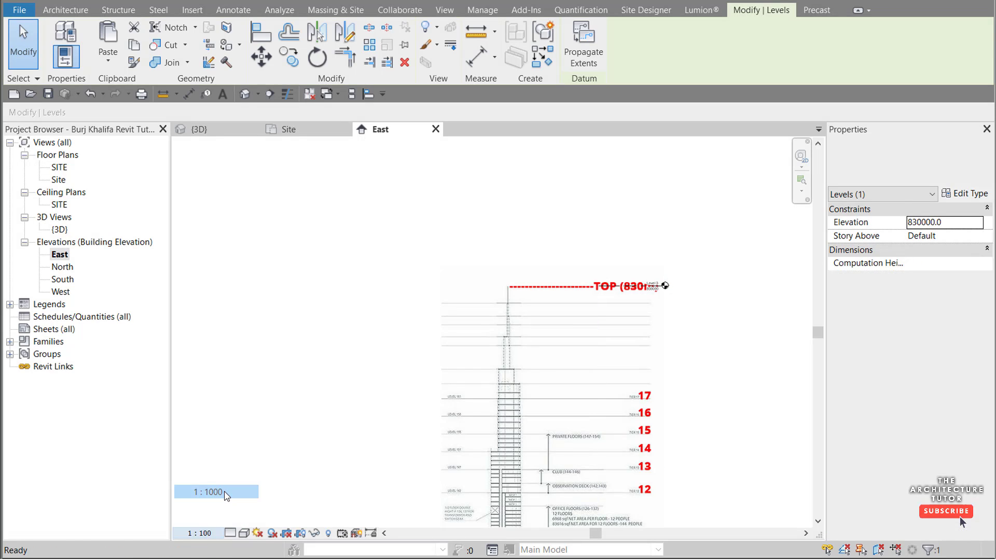
pyautogui.scroll(5, 652, 287)
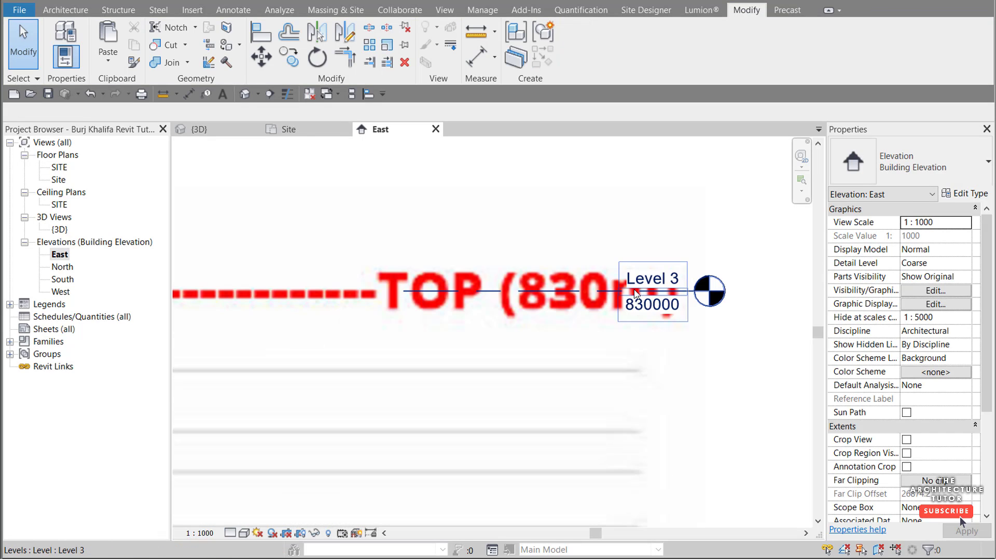
pyautogui.click(606, 293)
pyautogui.scroll(-1, 606, 294)
pyautogui.moveTo(648, 291); pyautogui.dragTo(798, 289)
pyautogui.scroll(-5, 695, 253)
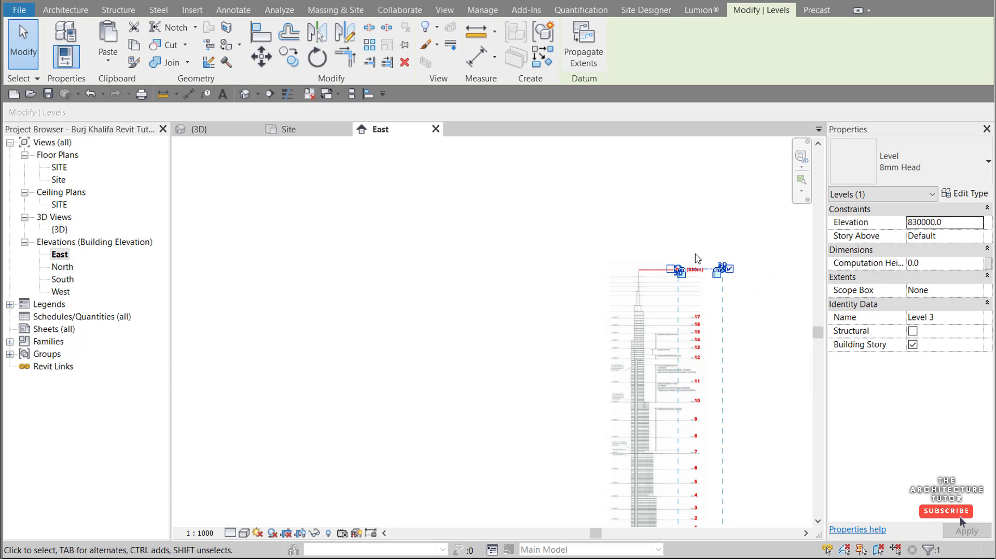
# Step: Rename the level at 830000 to TOP
pyautogui.scroll(6, 721, 267)
pyautogui.click(720, 268)
pyautogui.click(713, 285)
pyautogui.click(712, 276)
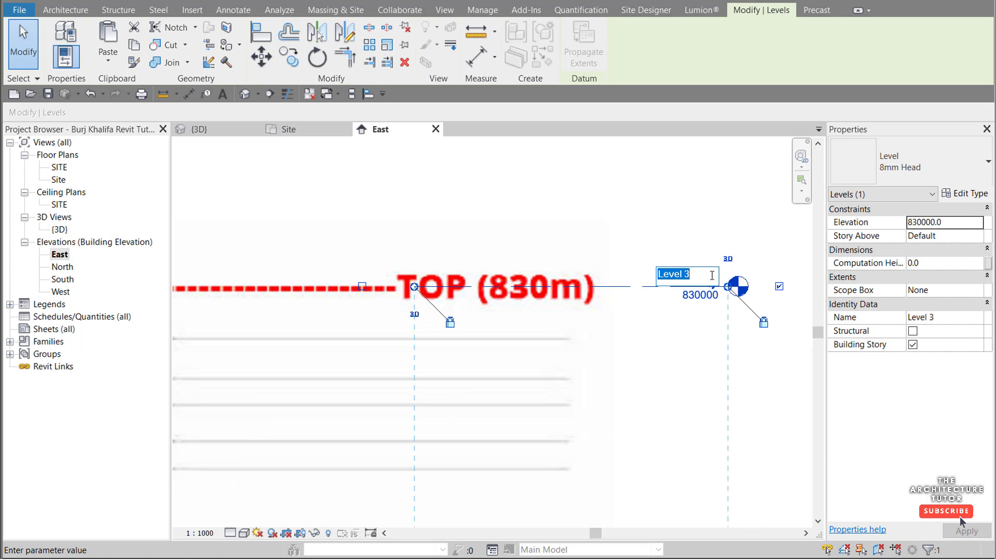
pyautogui.press('Return')
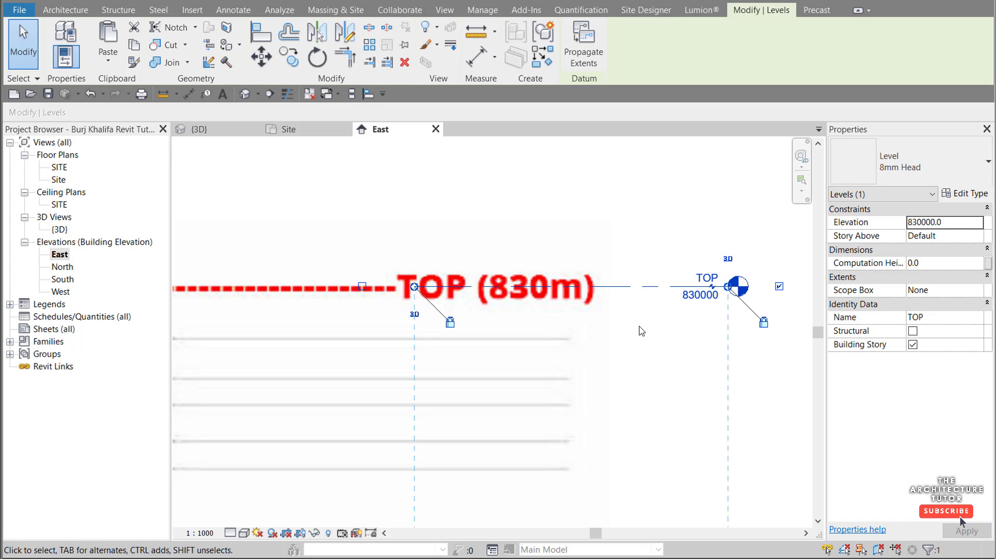
pyautogui.scroll(-8, 639, 325)
pyautogui.press('Escape')
# Step: Copy the SITE level upward with multiple copies to the B0, B1 and B2 lines, at elevations 14000, 29000 and 38000
pyautogui.scroll(8, 654, 378)
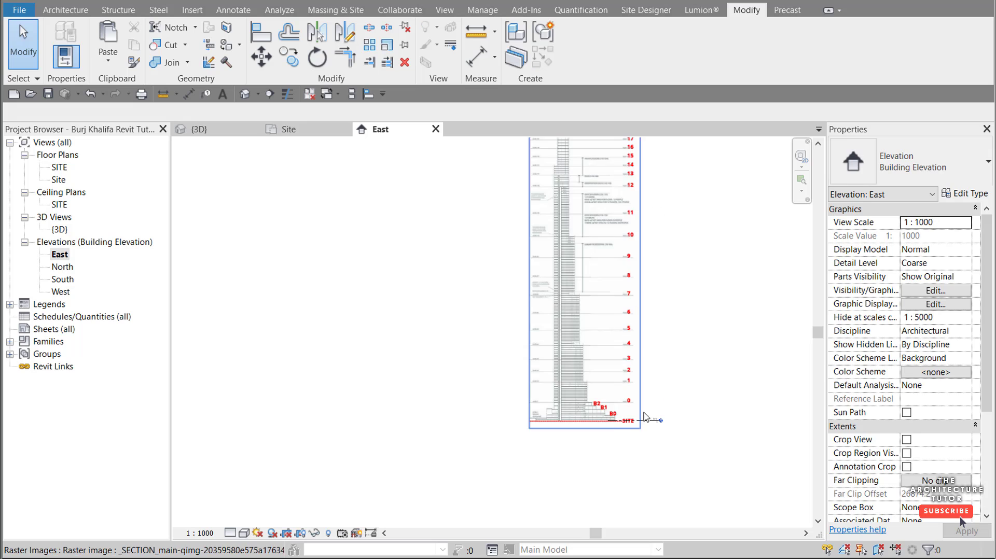
pyautogui.scroll(2, 599, 356)
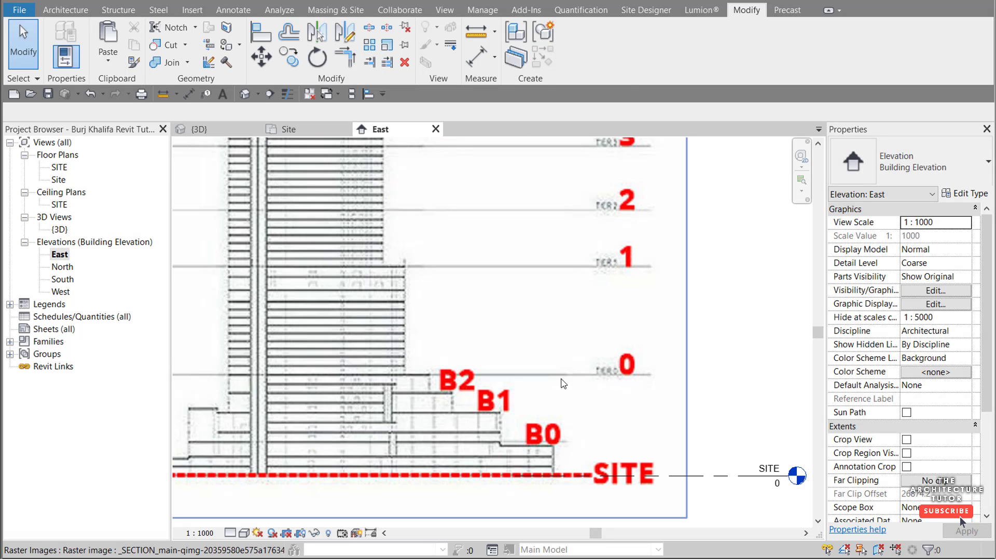
pyautogui.click(714, 477)
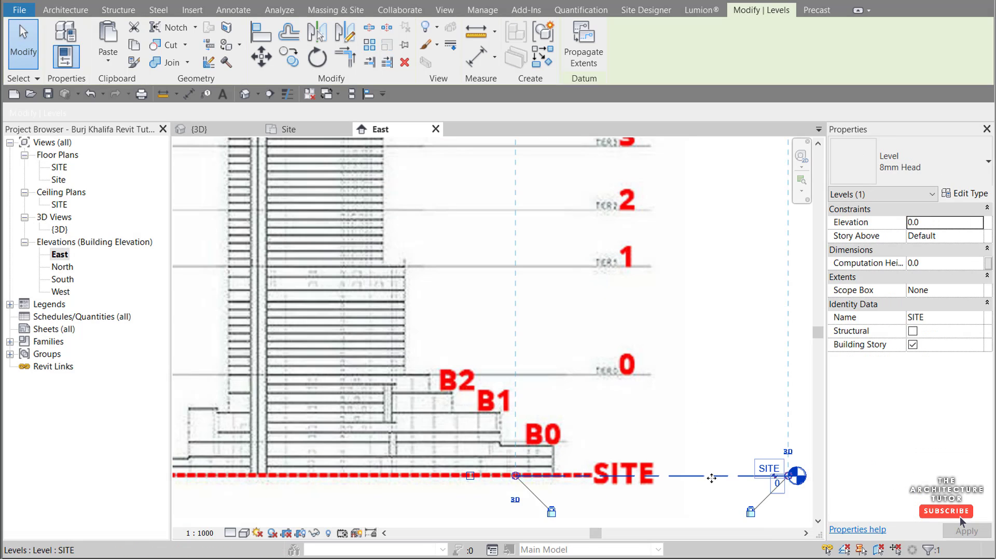
pyautogui.click(289, 55)
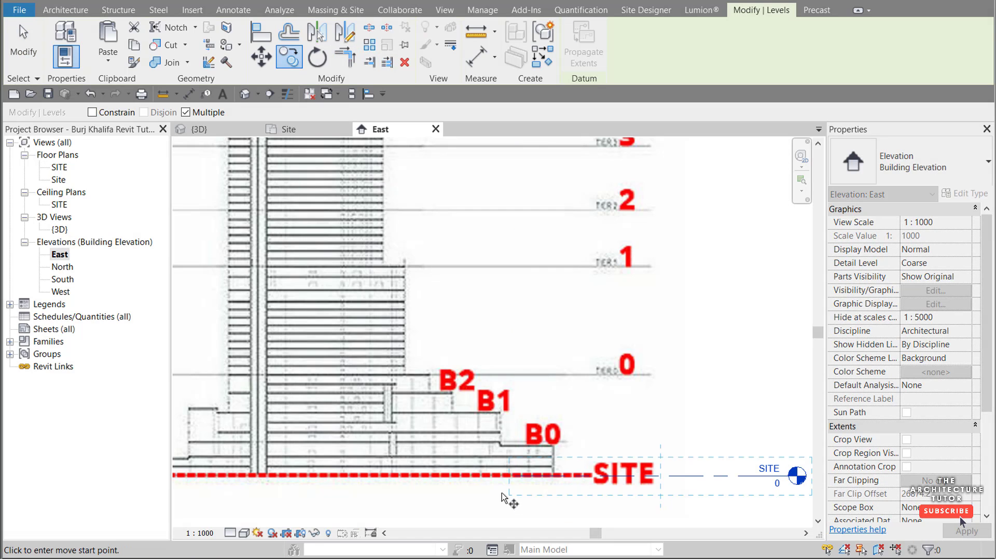
pyautogui.click(521, 480)
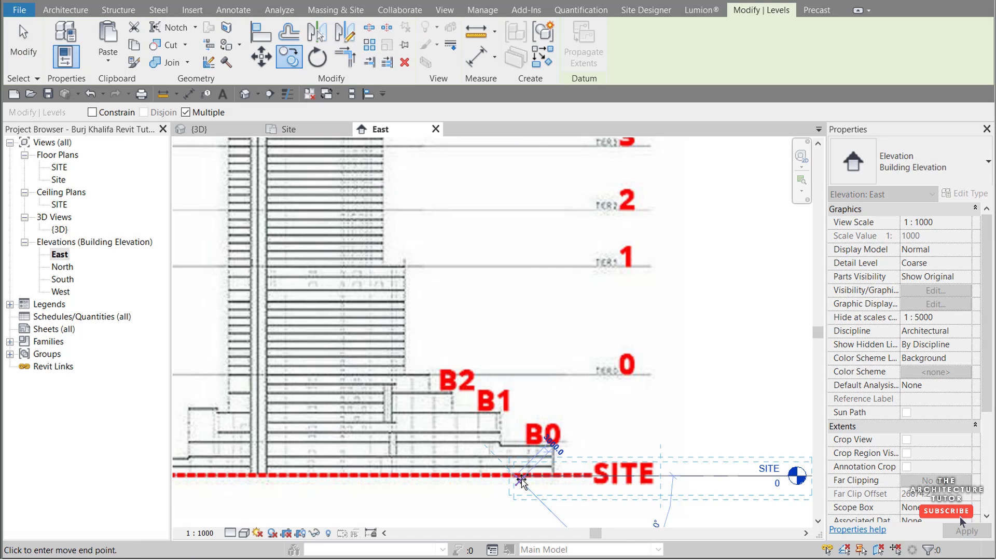
pyautogui.scroll(2, 516, 450)
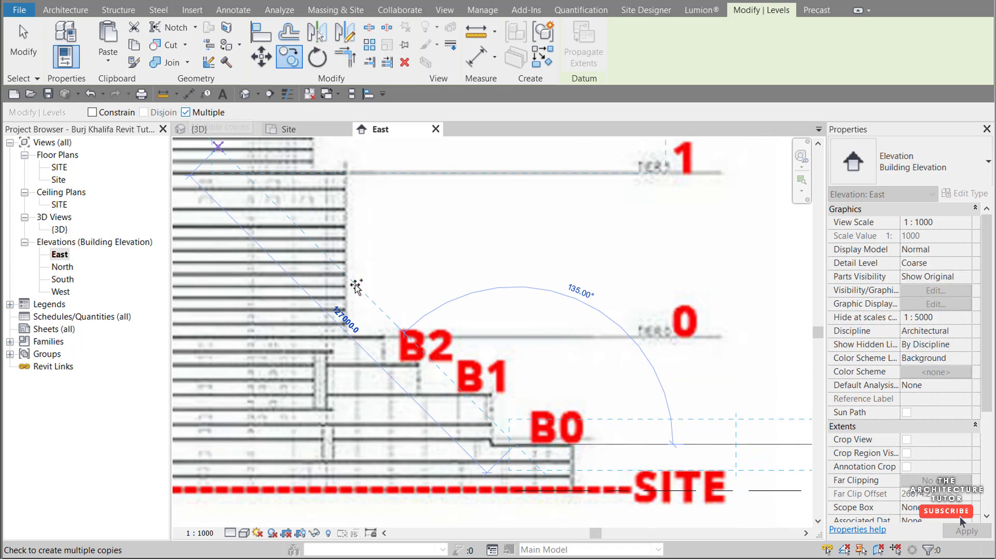
pyautogui.scroll(-2, 514, 395)
pyautogui.scroll(2, 513, 395)
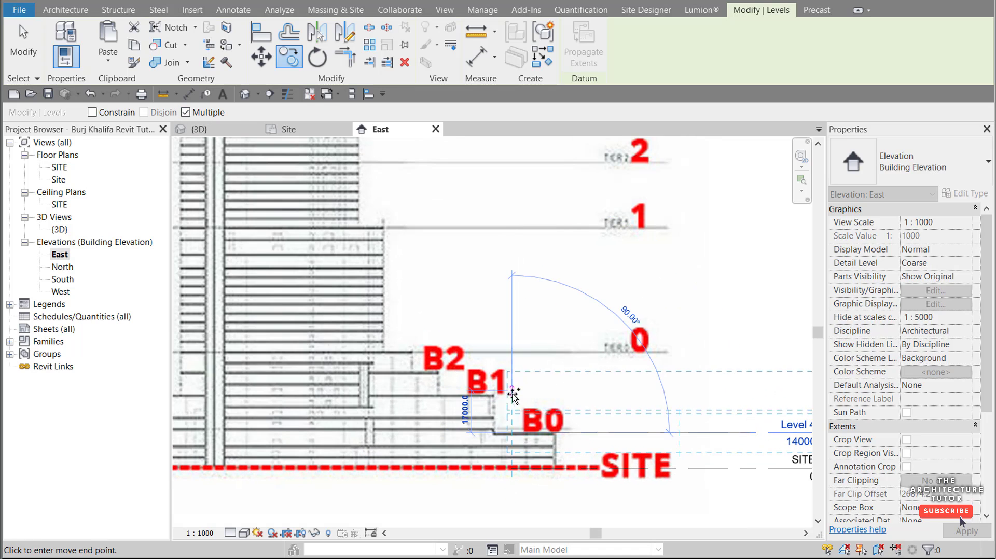
pyautogui.click(512, 396)
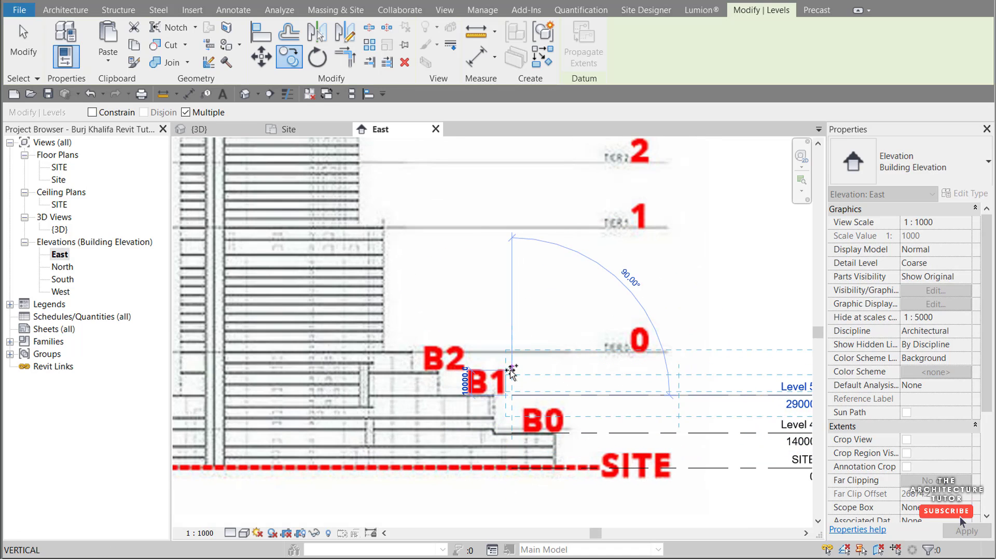
pyautogui.click(512, 372)
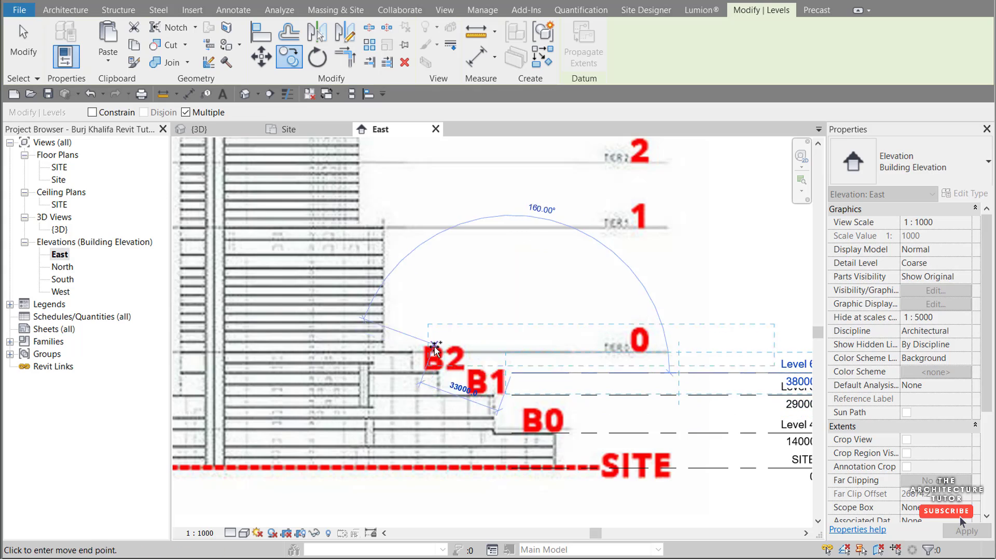
pyautogui.scroll(-2, 436, 352)
pyautogui.press('Escape')
# Step: Rename the level at 14000 to TIER B0
pyautogui.scroll(2, 619, 404)
pyautogui.press('Escape')
pyautogui.doubleClick(656, 382)
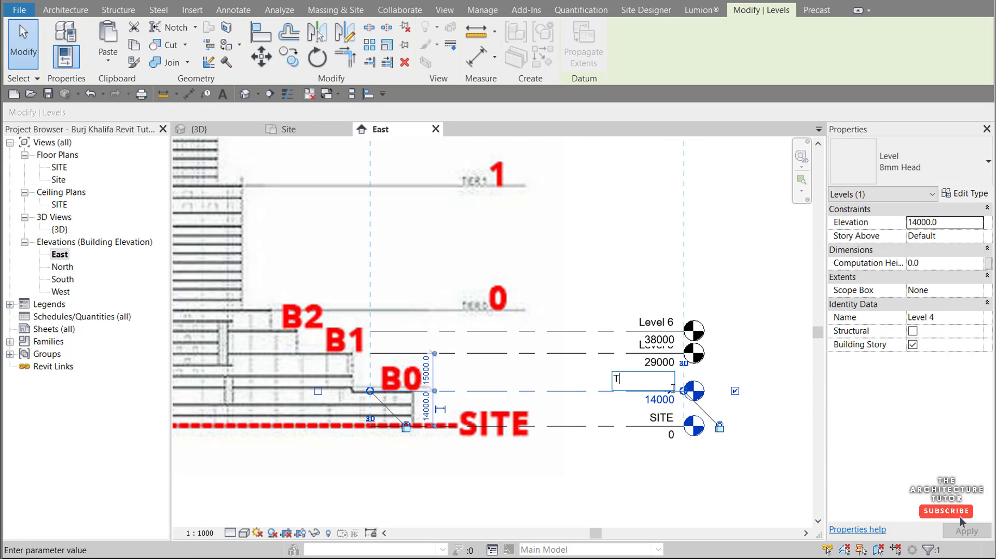
pyautogui.press('Return')
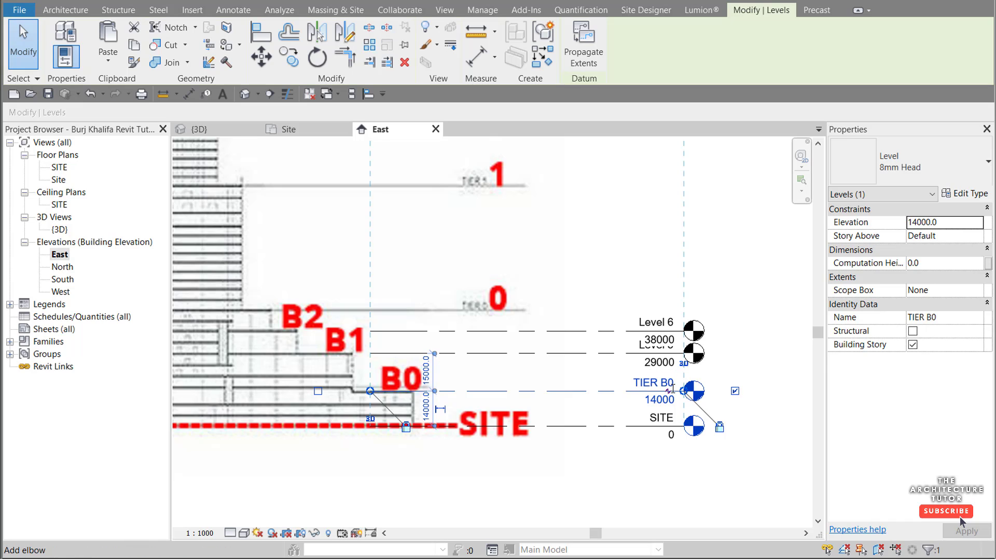
# Step: Rename the level at 29000 to TIER B1 and the level at 38000 to TIER B2
pyautogui.doubleClick(649, 346)
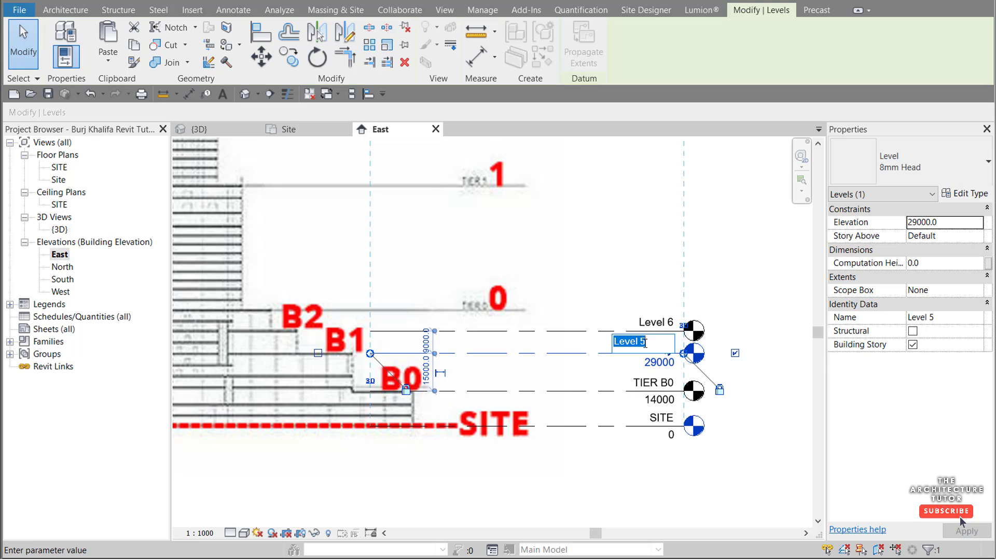
pyautogui.write('TIER B1')
pyautogui.press('Return')
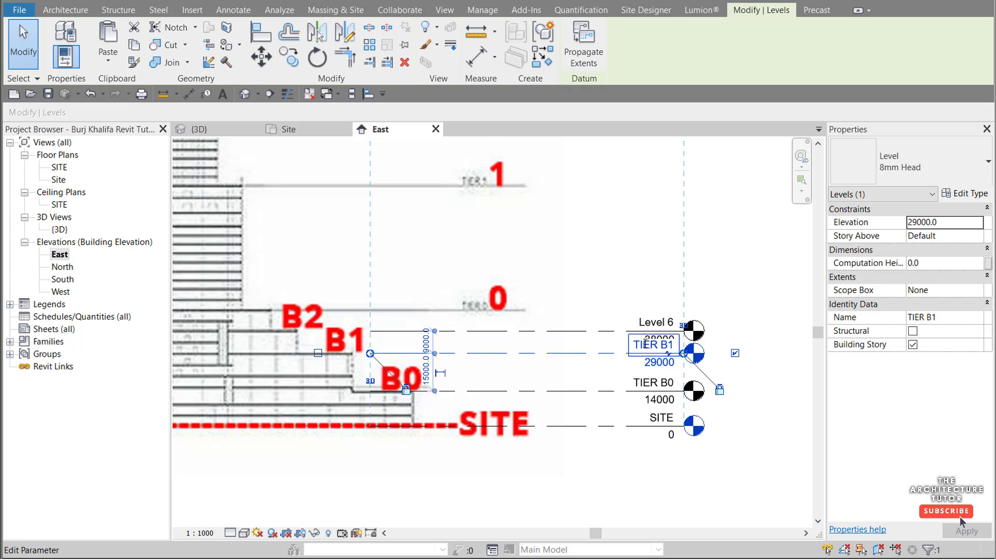
pyautogui.click(653, 322)
pyautogui.click(650, 319)
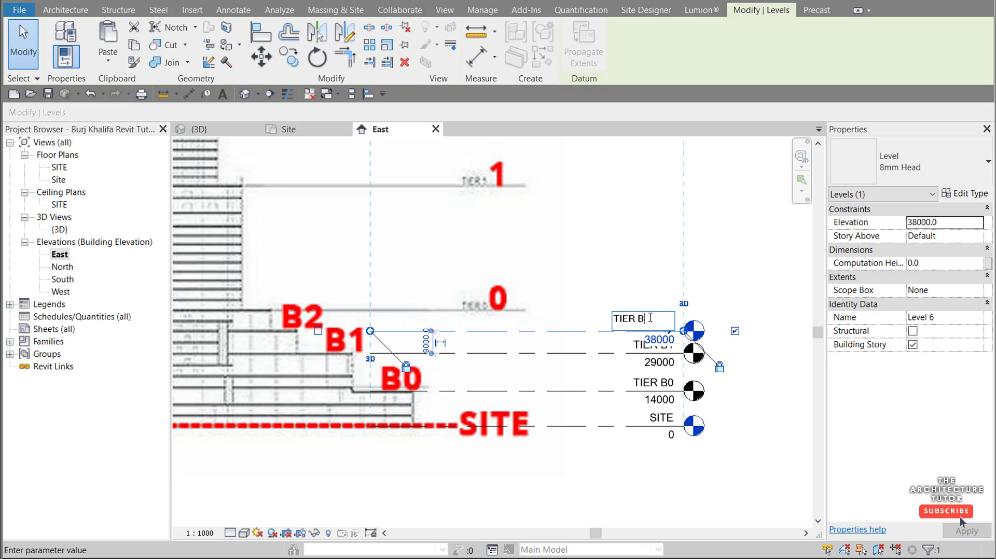
pyautogui.write('TIER B2')
pyautogui.press('Return')
pyautogui.press('Escape')
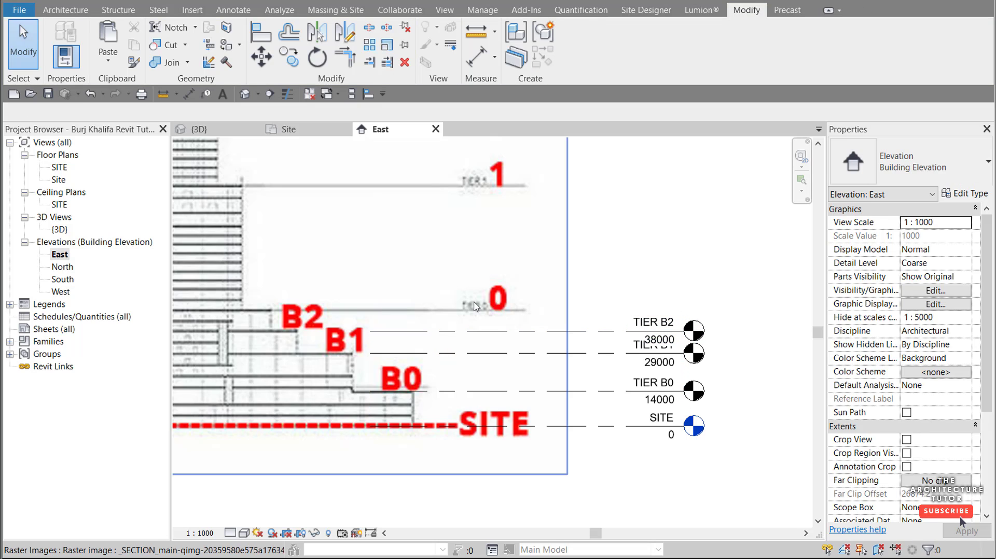
# Step: Copy the TIER B2 level up to the section image's tier 0 line, at elevation 46000
pyautogui.click(475, 331)
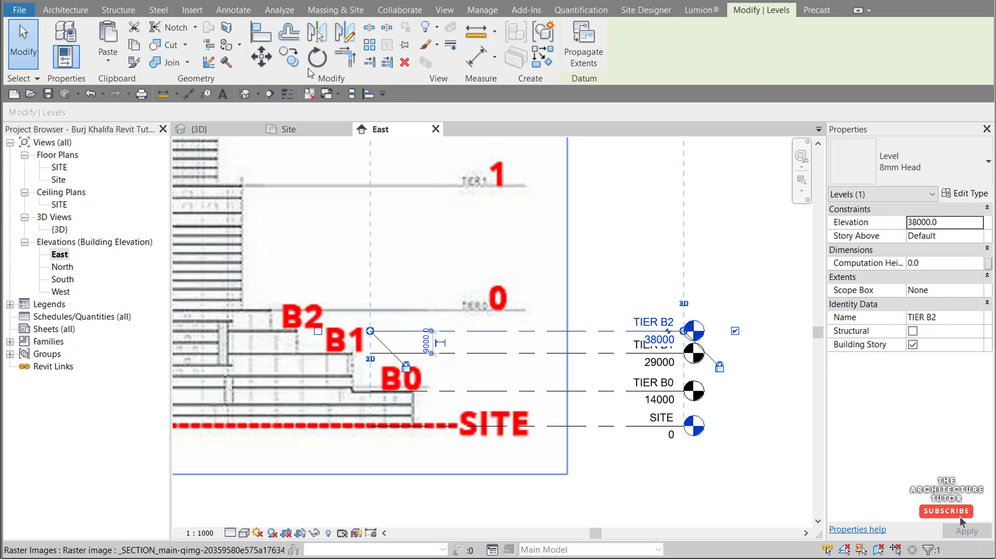
pyautogui.press('c')
pyautogui.press('o')
pyautogui.click(370, 331)
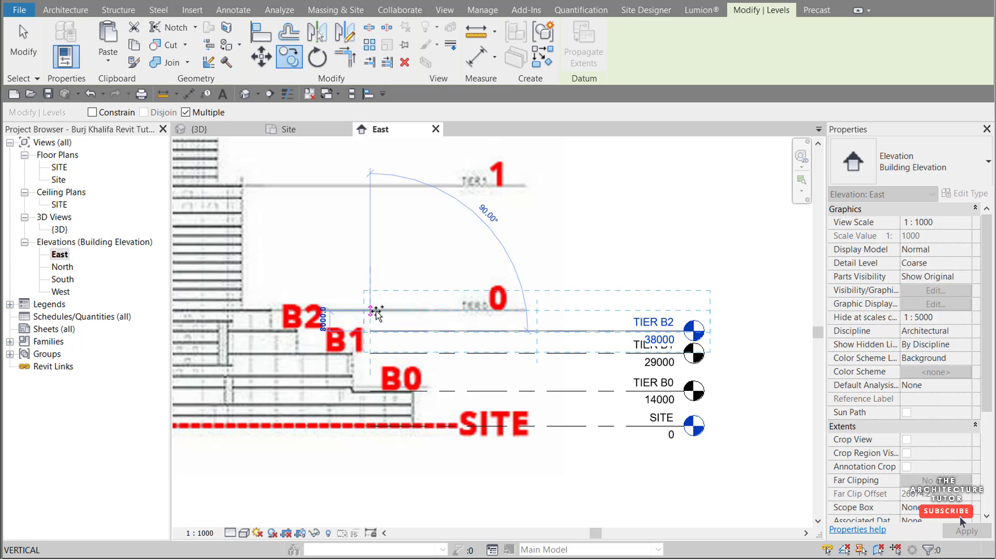
pyautogui.click(374, 311)
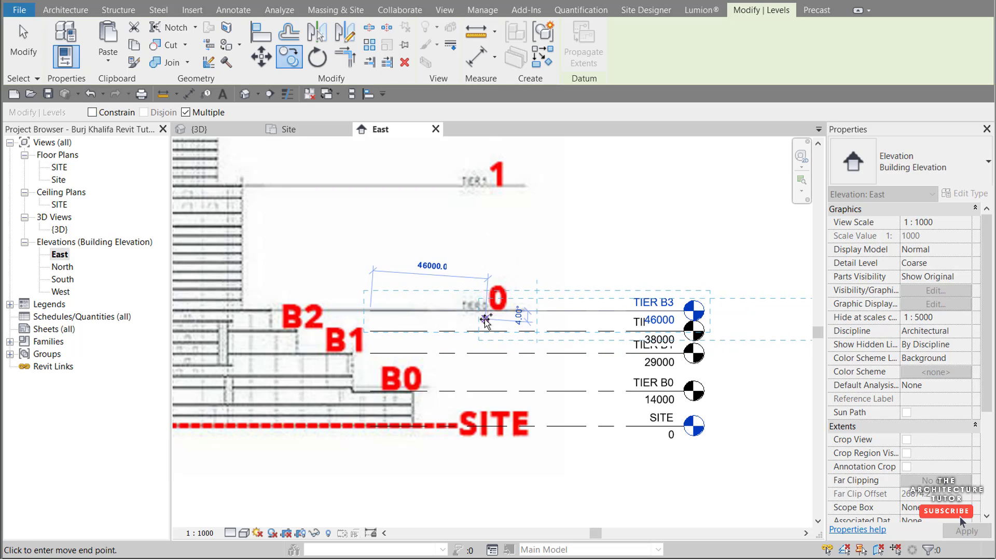
pyautogui.press('Escape')
# Step: Rename the level at 46000 to TIER 0
pyautogui.click(656, 302)
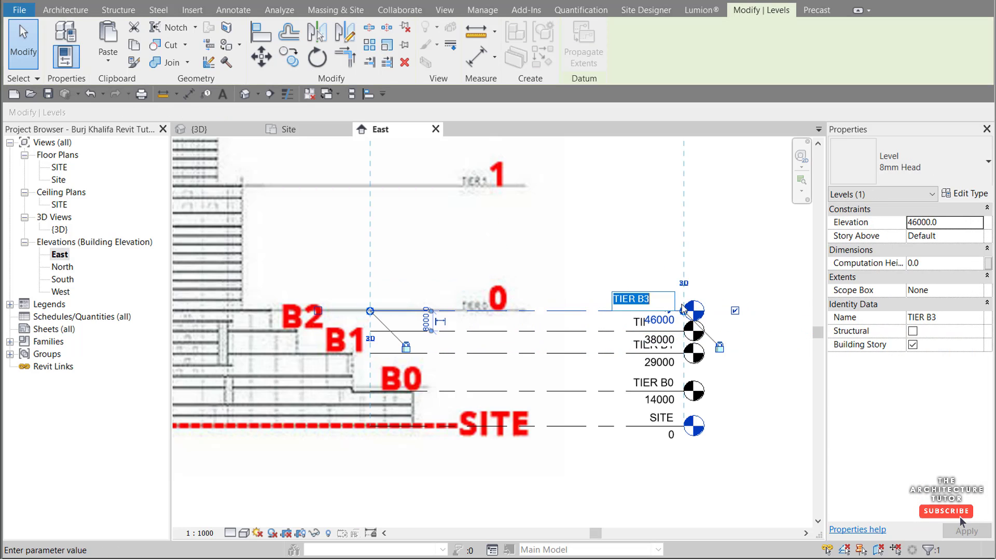
pyautogui.write('TIER 0')
pyautogui.press('Return')
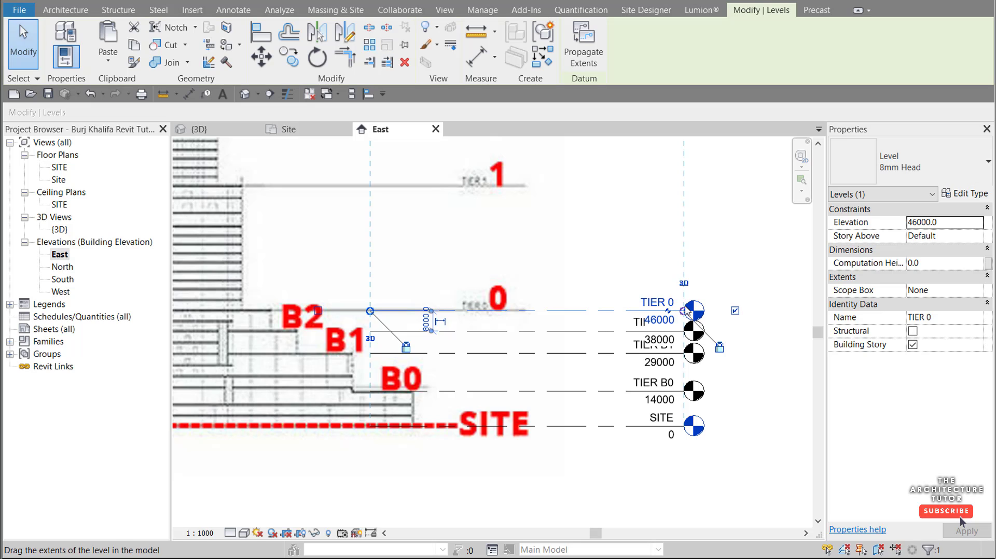
# Step: Copy the TIER 0 level upward with multiple copies to the tier 1, 2, 3 and 4 lines, at elevations 96000, 122000, 152000 and 187000
pyautogui.click(289, 57)
pyautogui.click(382, 311)
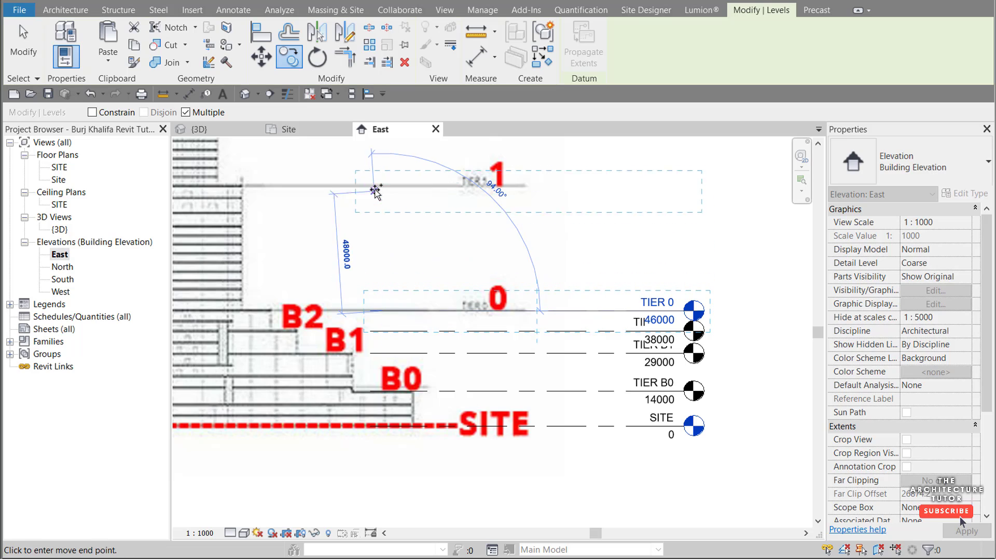
pyautogui.click(382, 185)
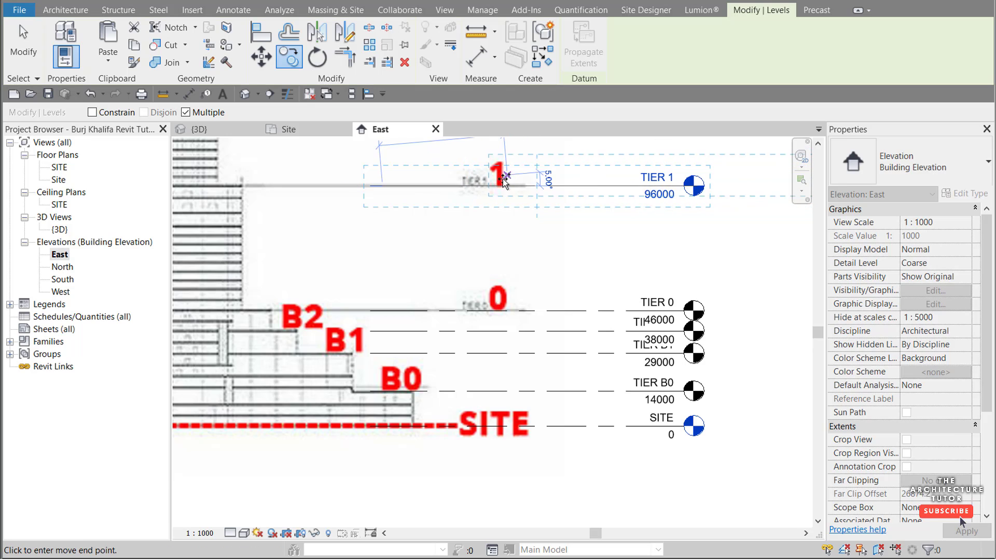
pyautogui.scroll(-3, 466, 249)
pyautogui.scroll(1, 458, 273)
pyautogui.scroll(1, 458, 273)
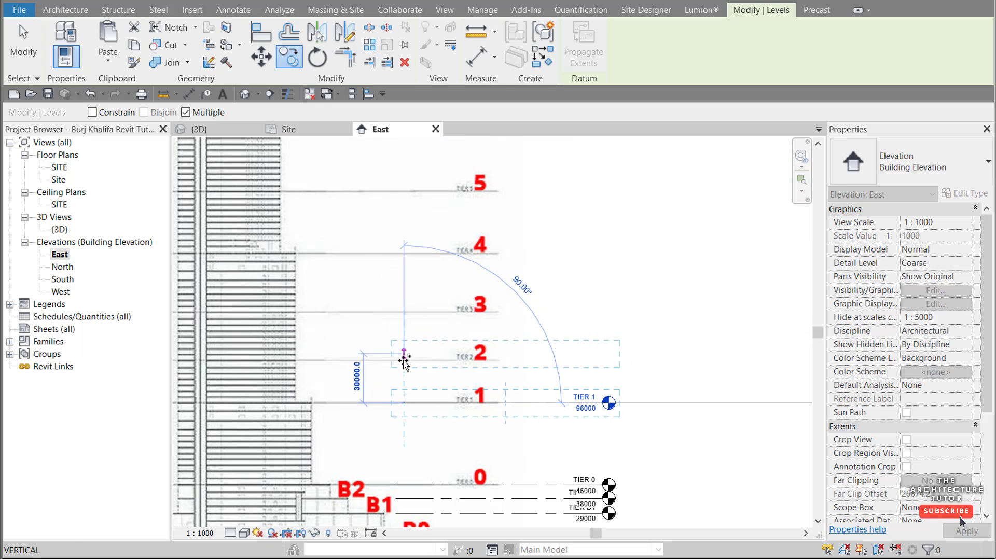
pyautogui.scroll(1, 403, 361)
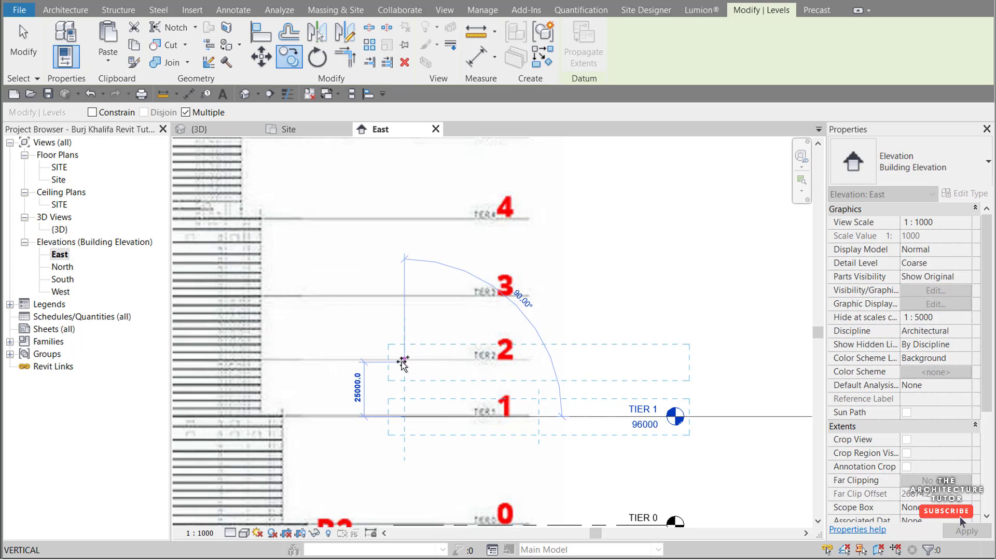
pyautogui.click(403, 359)
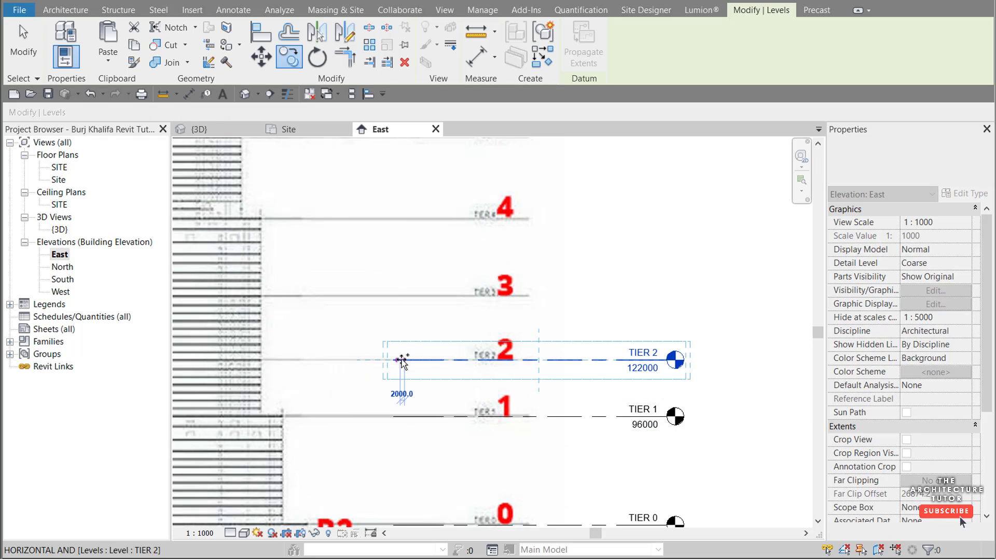
pyautogui.click(405, 296)
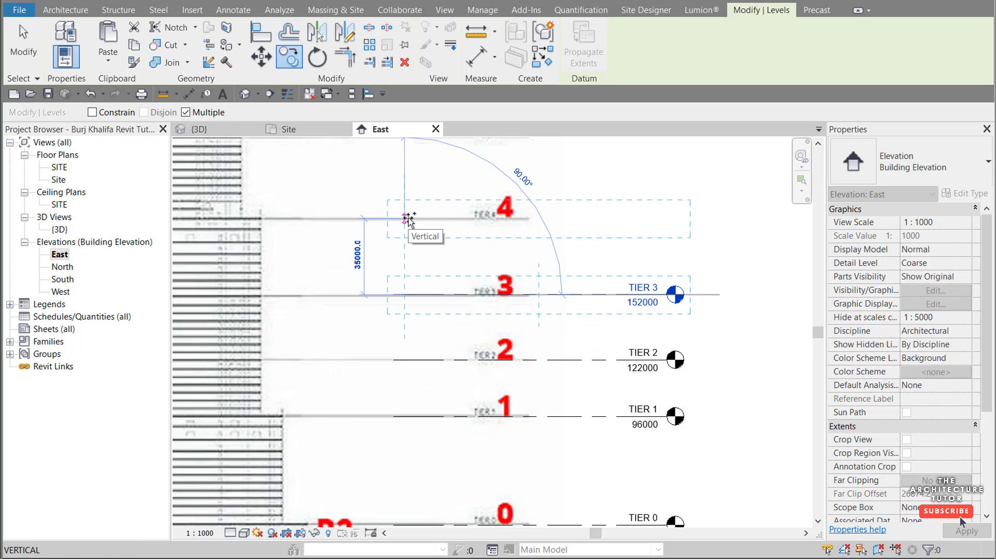
pyautogui.click(408, 220)
# Step: Continue the multiple copies to the tier 5, 6, 7 and 8 lines, at elevations 224000, 265000, 310000 and 354000
pyautogui.scroll(-3, 409, 363)
pyautogui.scroll(2, 418, 263)
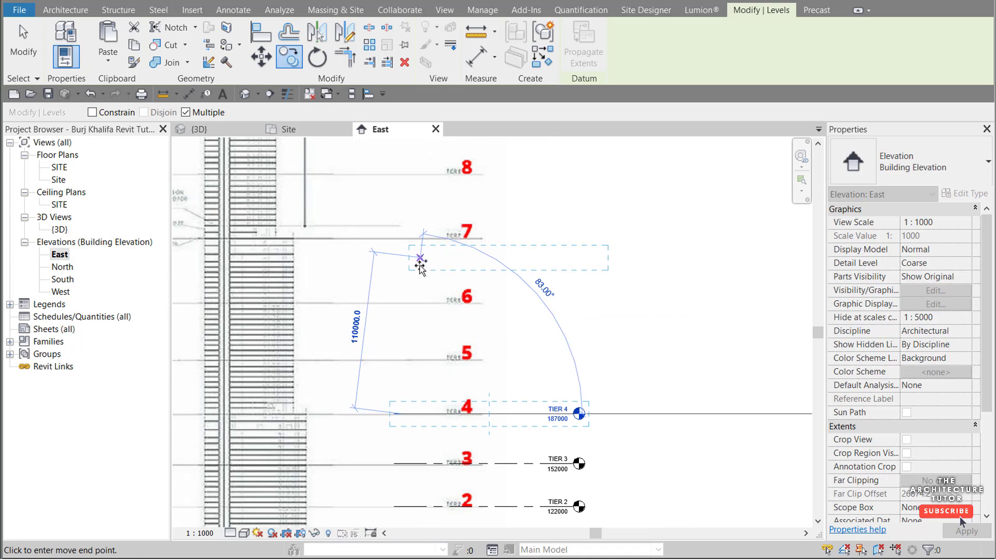
pyautogui.click(405, 359)
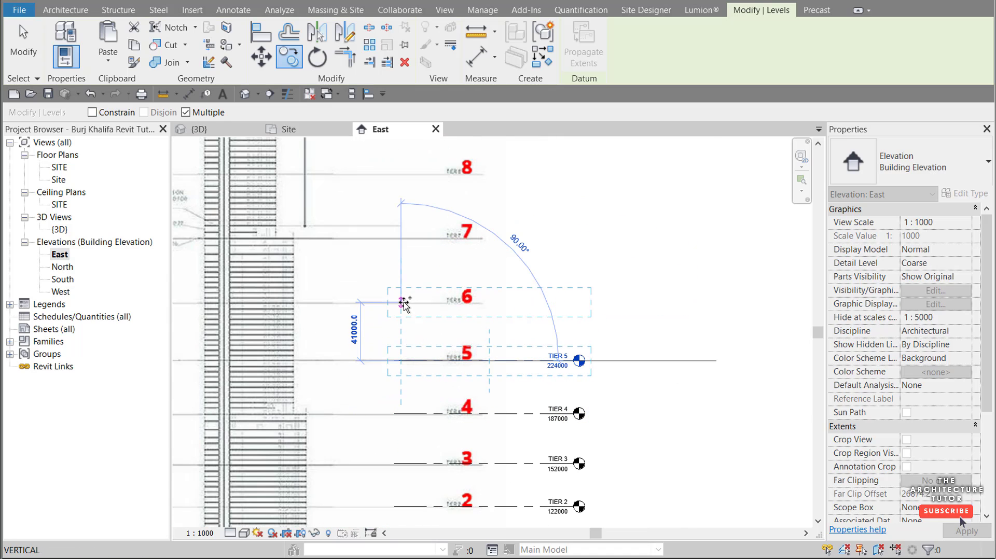
pyautogui.click(403, 300)
pyautogui.click(402, 237)
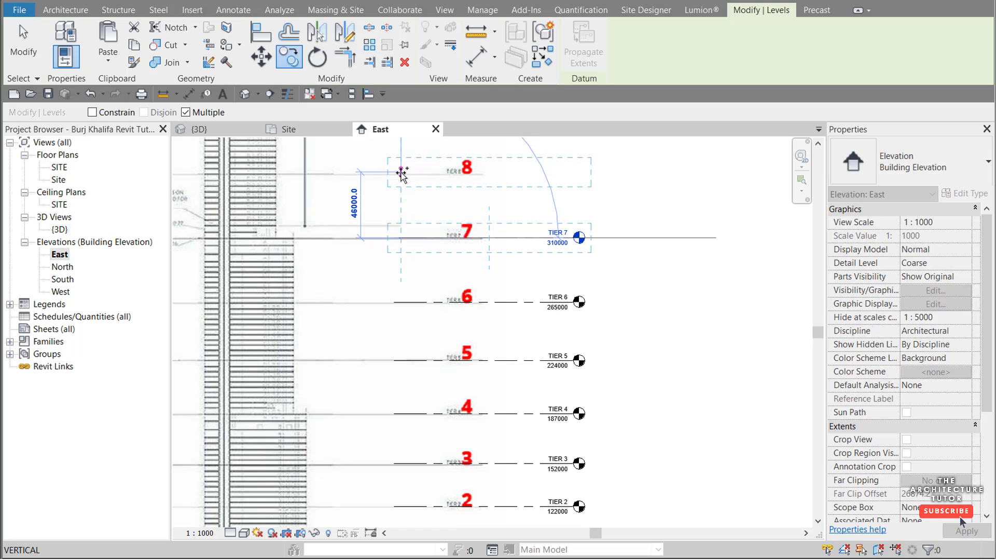
pyautogui.click(403, 176)
# Step: Continue copying the level to the tier 9 to 12 lines, with tier 9 at 403000, tier 10 at 454000 and tier 12 at 577000
pyautogui.scroll(-3, 406, 440)
pyautogui.scroll(3, 422, 166)
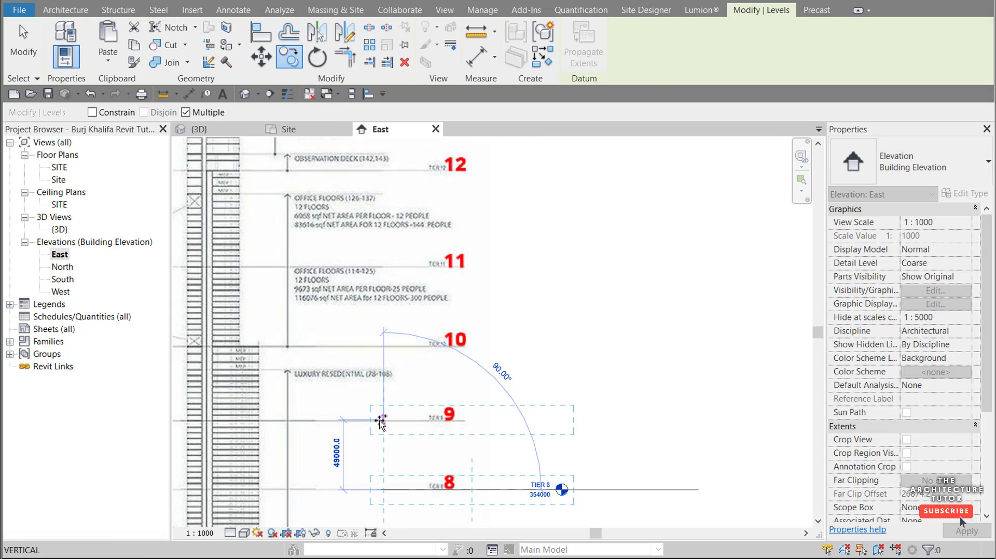
pyautogui.click(381, 421)
pyautogui.click(385, 347)
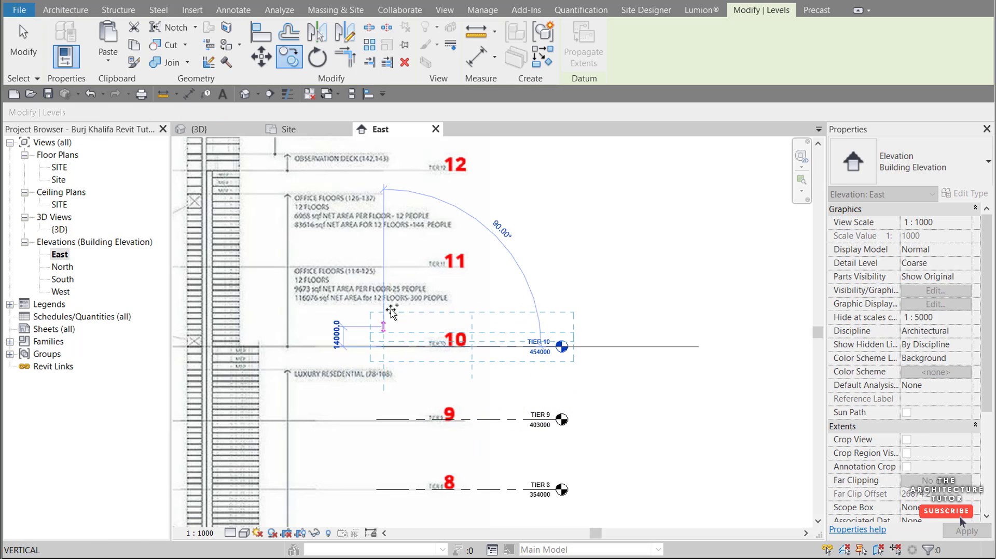
pyautogui.click(385, 170)
# Step: Finish the multiple copies on the tier 13 to 17 lines, at elevations 605000, 628000, 649000, 671000 and 692000
pyautogui.scroll(-3, 389, 433)
pyautogui.scroll(-2, 393, 444)
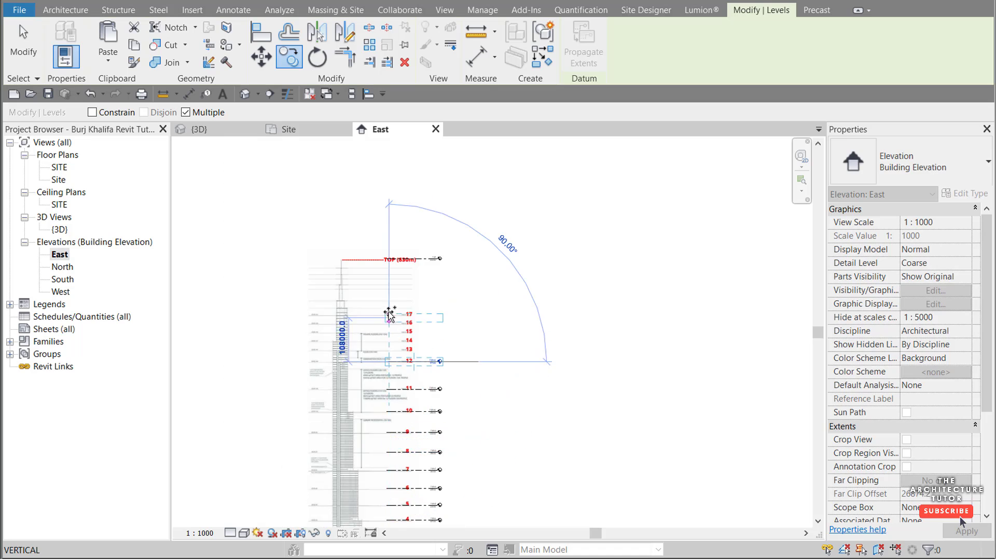
pyautogui.scroll(4, 384, 415)
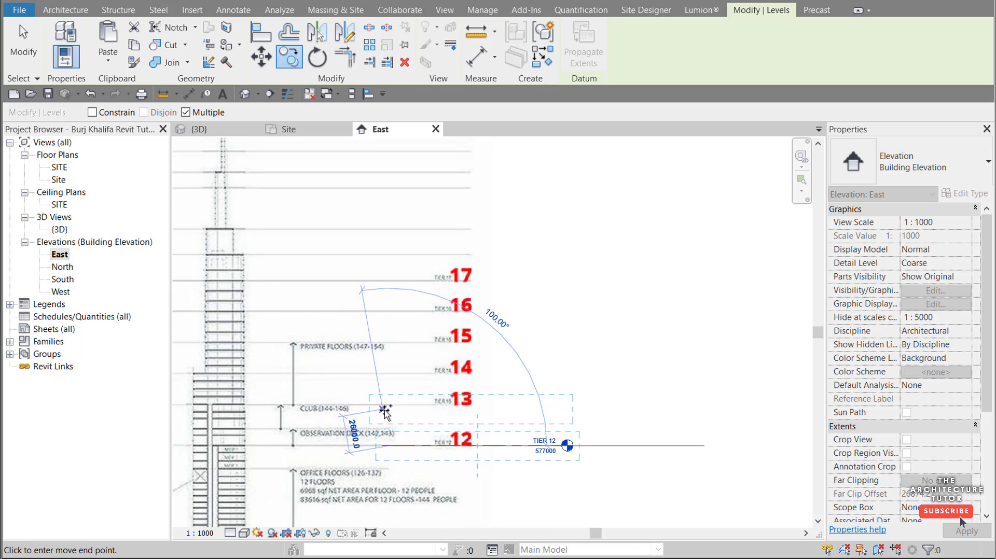
pyautogui.click(389, 406)
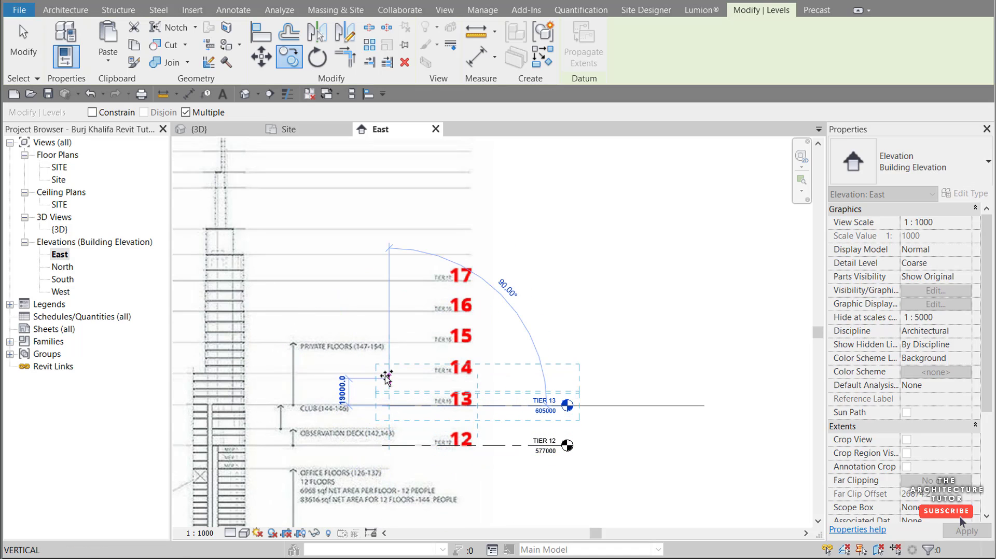
pyautogui.click(389, 344)
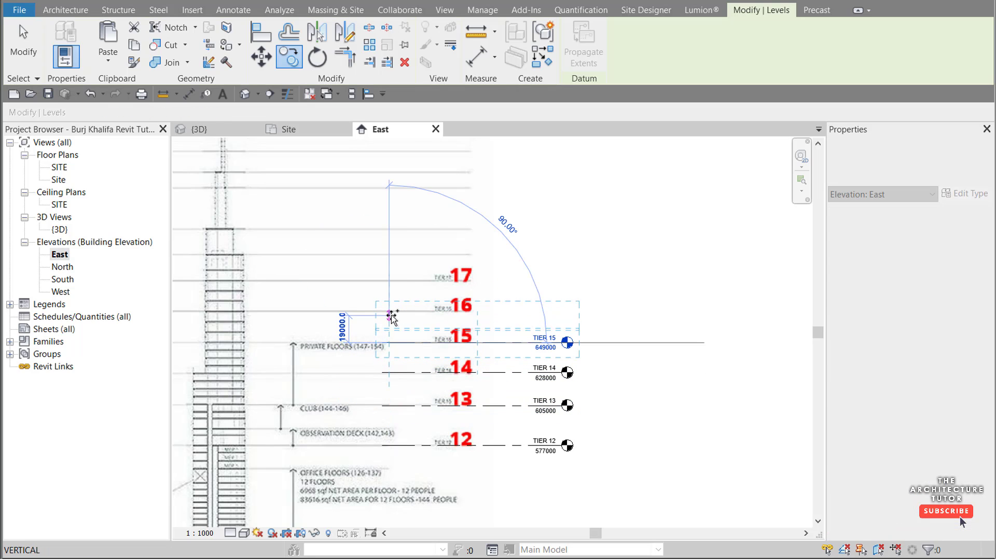
pyautogui.click(390, 314)
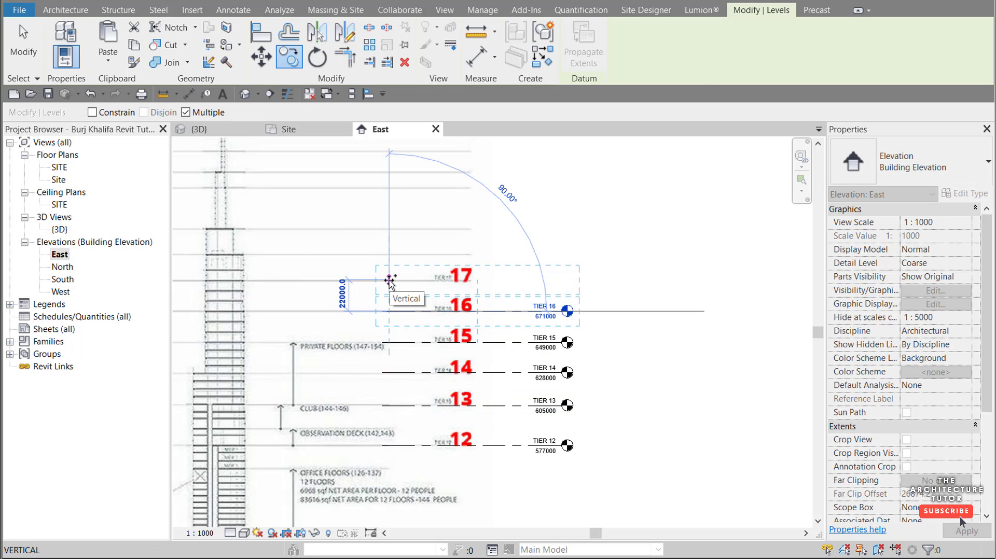
pyautogui.click(389, 281)
pyautogui.press('Escape')
pyautogui.scroll(-4, 473, 338)
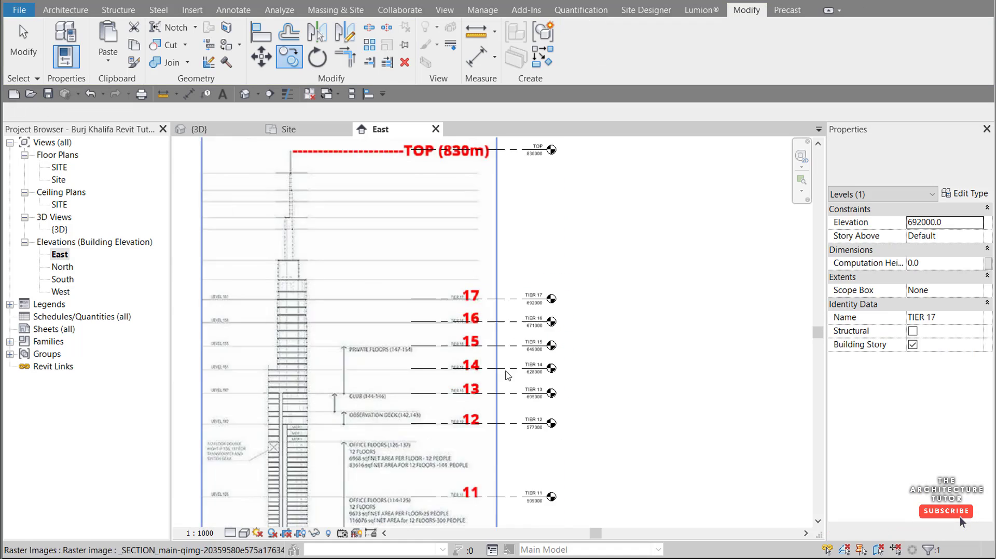
pyautogui.press('Escape')
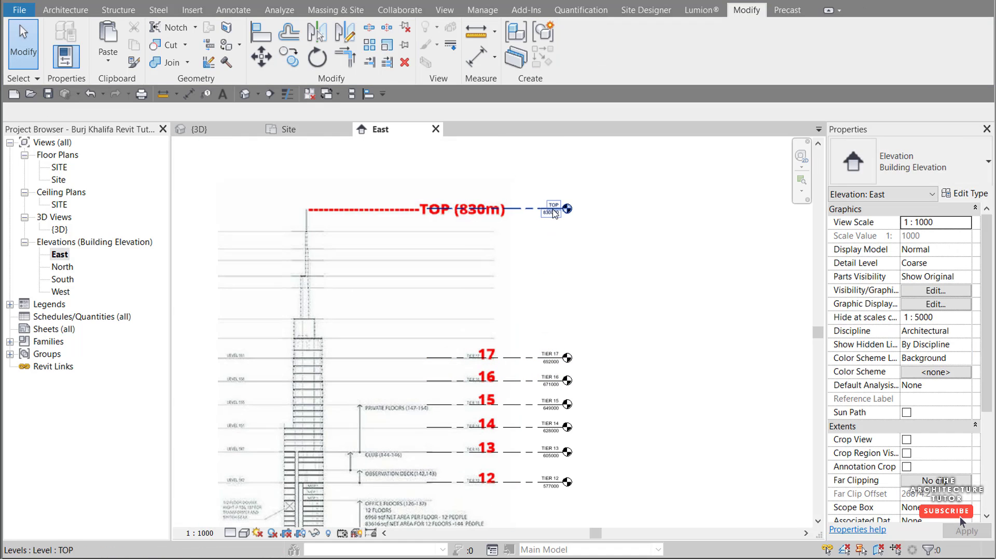
pyautogui.scroll(-4, 570, 218)
pyautogui.scroll(5, 552, 516)
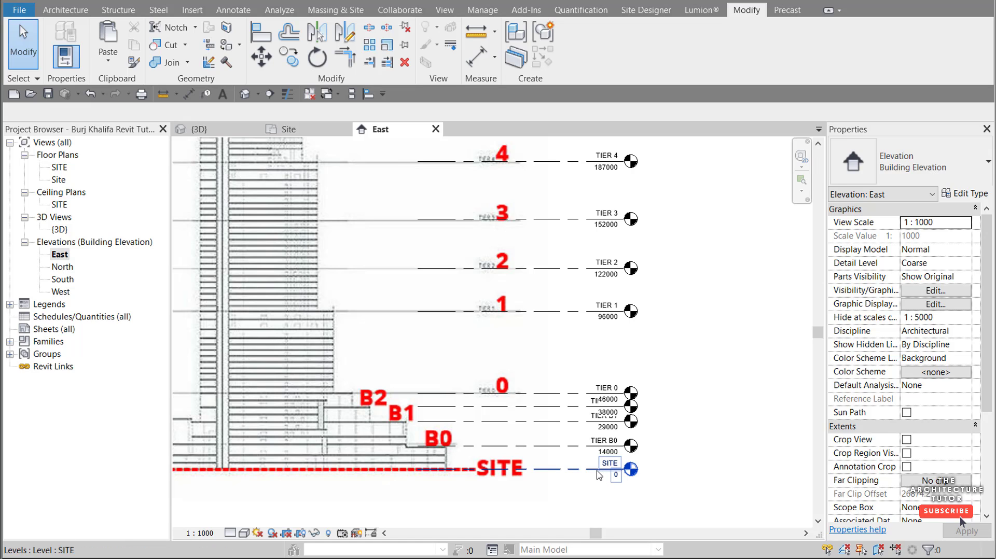
pyautogui.scroll(-5, 589, 476)
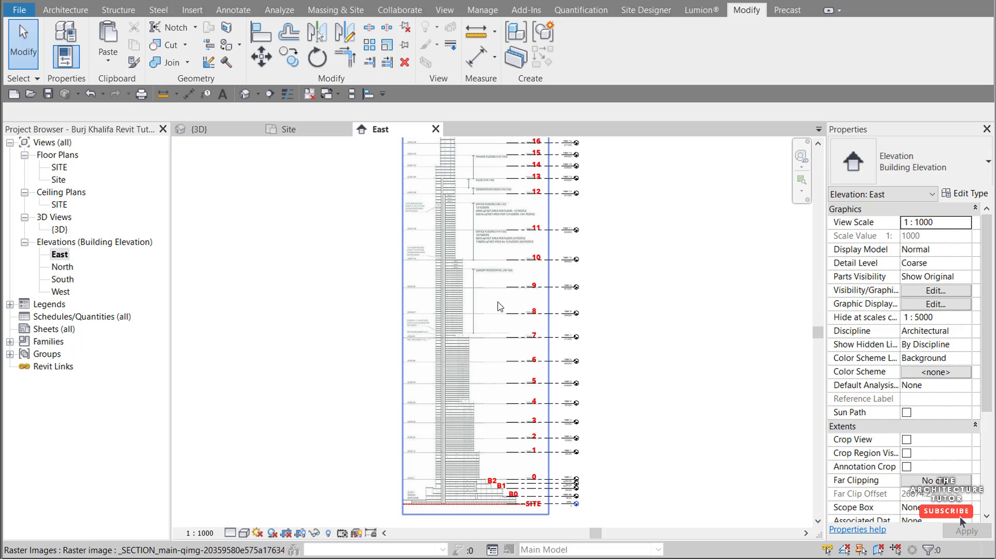
# Step: In the Site plan, move the west and east elevation markers farther outward from the plan image
pyautogui.click(287, 129)
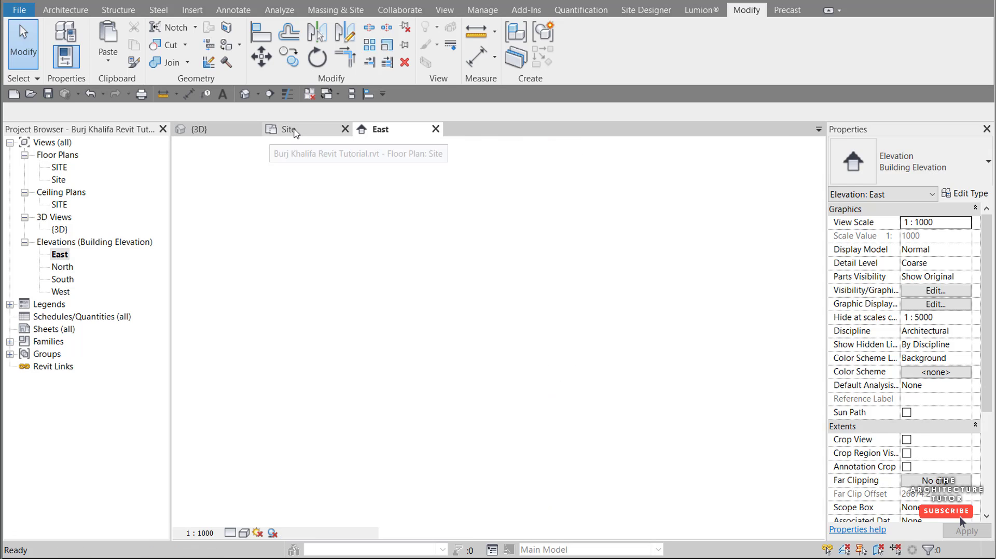
pyautogui.scroll(-2, 529, 327)
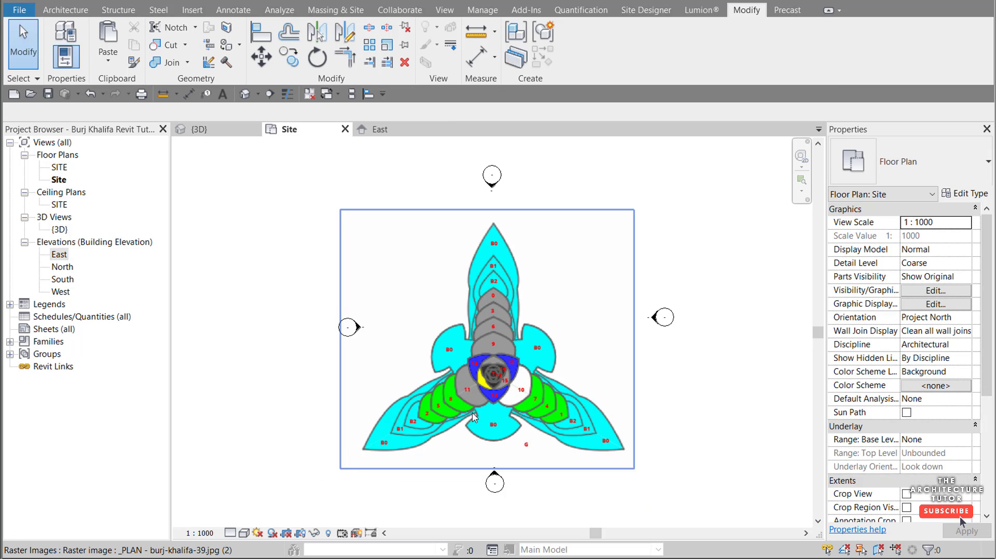
pyautogui.scroll(2, 473, 414)
pyautogui.scroll(-2, 480, 318)
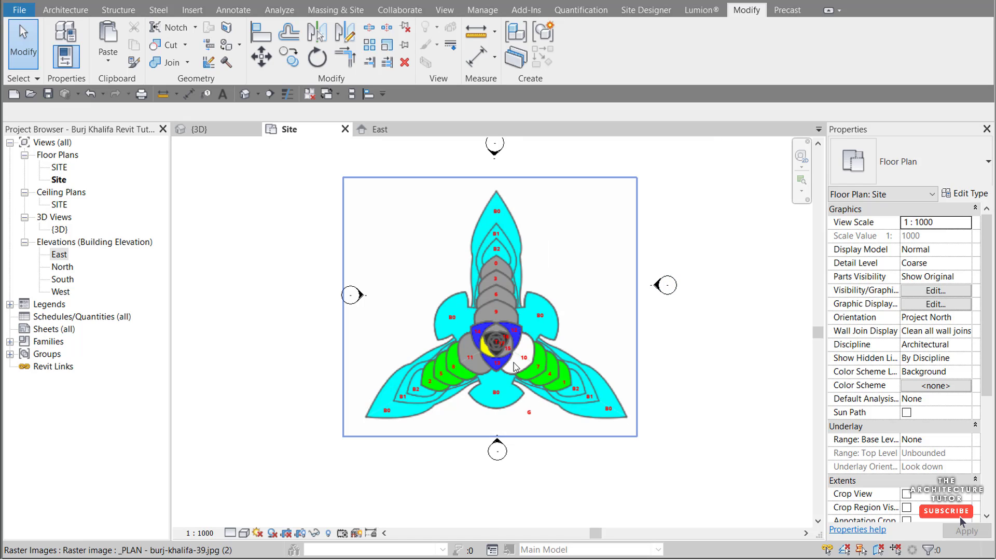
pyautogui.scroll(1, 506, 354)
pyautogui.moveTo(245, 240)
pyautogui.mouseDown()
pyautogui.moveTo(380, 309)
pyautogui.moveTo(263, 291)
pyautogui.mouseUp()
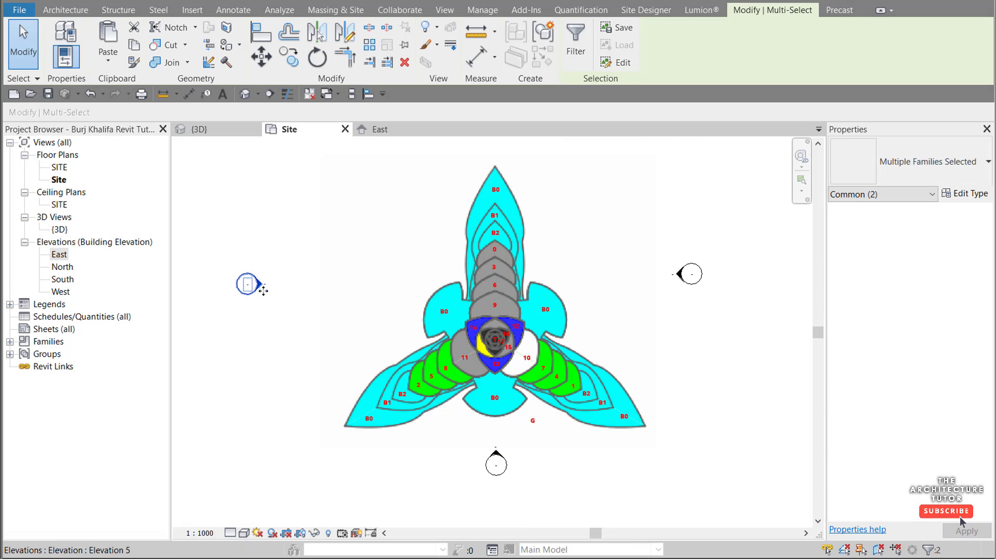
pyautogui.moveTo(657, 256)
pyautogui.mouseDown()
pyautogui.moveTo(725, 291)
pyautogui.moveTo(693, 274)
pyautogui.moveTo(707, 290)
pyautogui.moveTo(771, 282)
pyautogui.mouseUp()
pyautogui.click(666, 254)
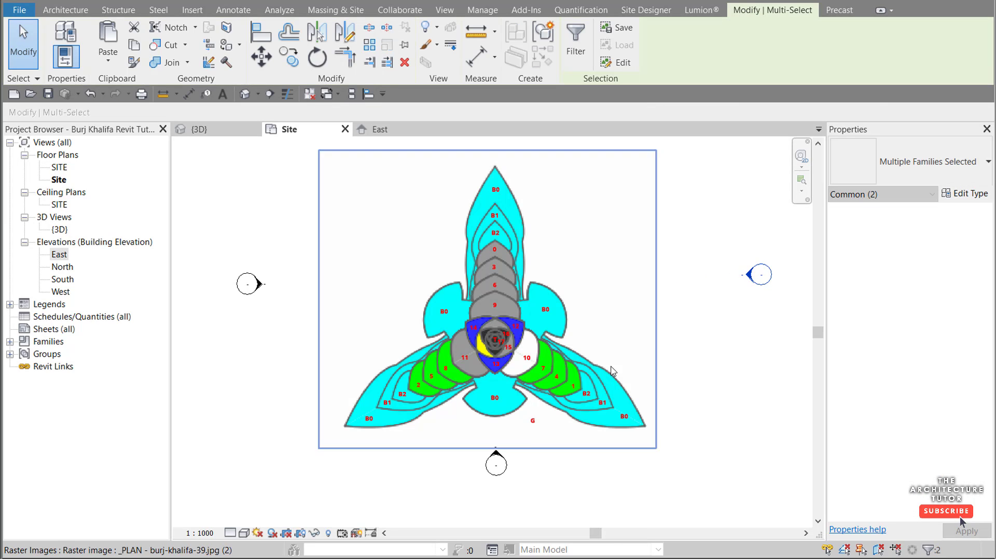
# Step: Move the south and north elevation markers farther outward from the plan image
pyautogui.scroll(-1, 612, 367)
pyautogui.moveTo(501, 469)
pyautogui.mouseDown()
pyautogui.moveTo(542, 438)
pyautogui.moveTo(552, 413)
pyautogui.moveTo(544, 499)
pyautogui.mouseUp()
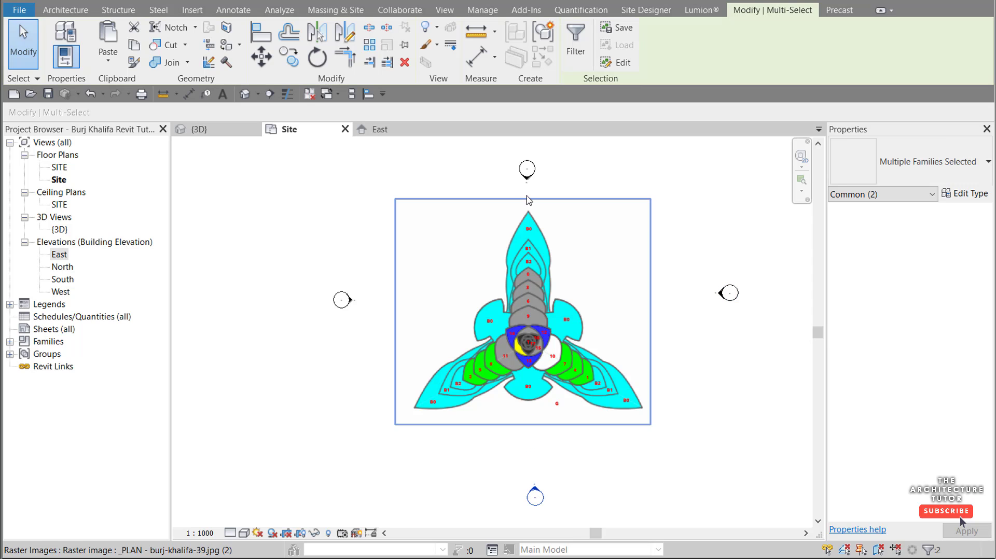
pyautogui.moveTo(530, 173); pyautogui.dragTo(534, 146)
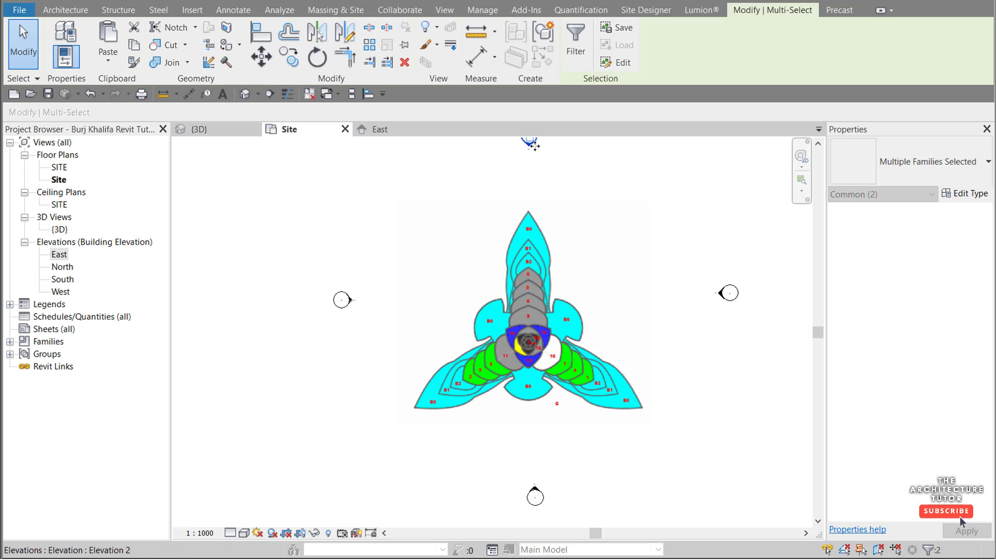
pyautogui.press('Escape')
pyautogui.scroll(4, 528, 280)
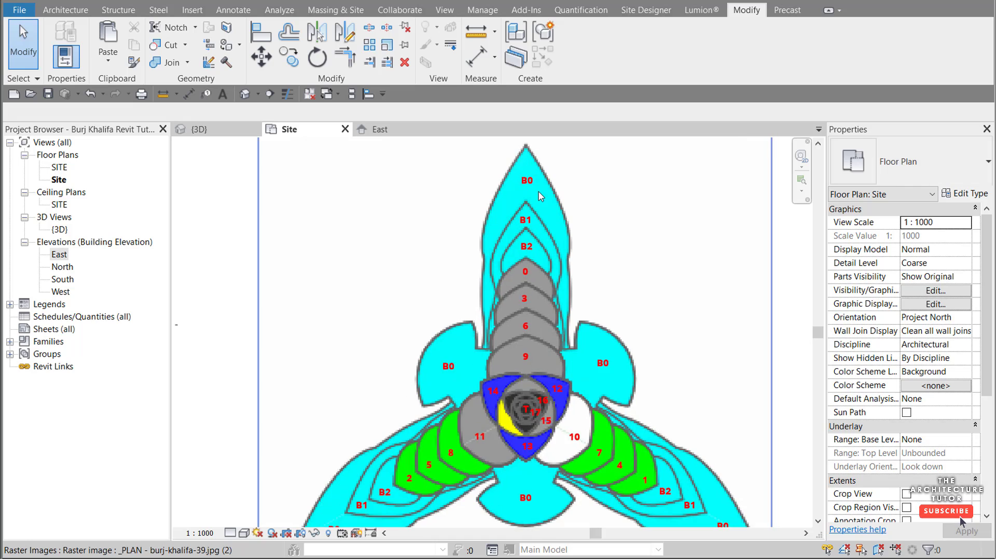
pyautogui.scroll(-1, 537, 199)
pyautogui.click(234, 10)
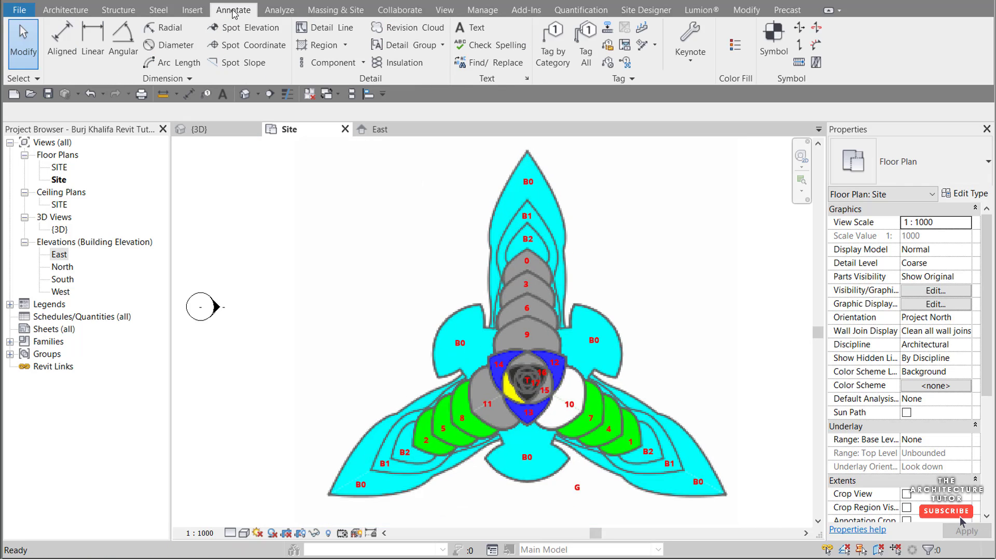
pyautogui.click(314, 31)
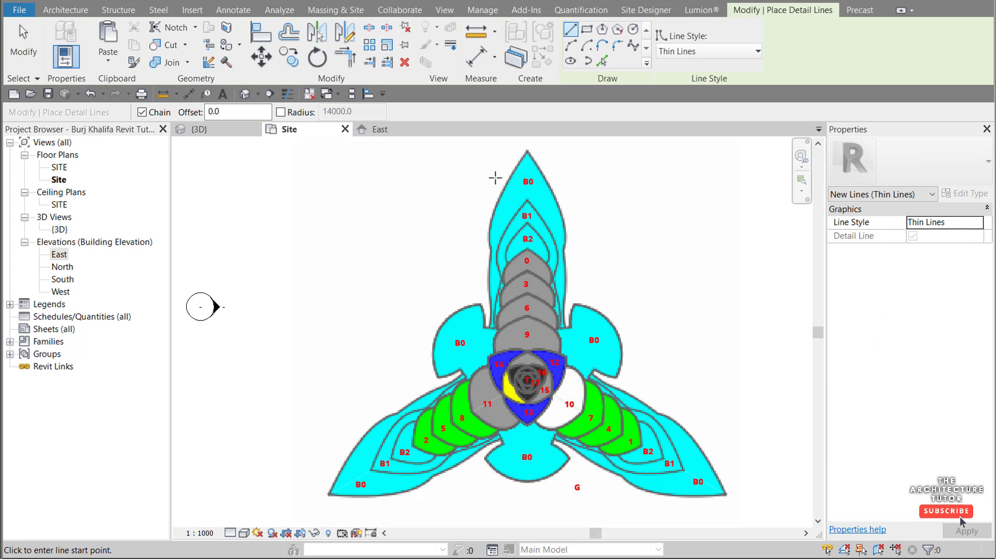
pyautogui.press('Escape')
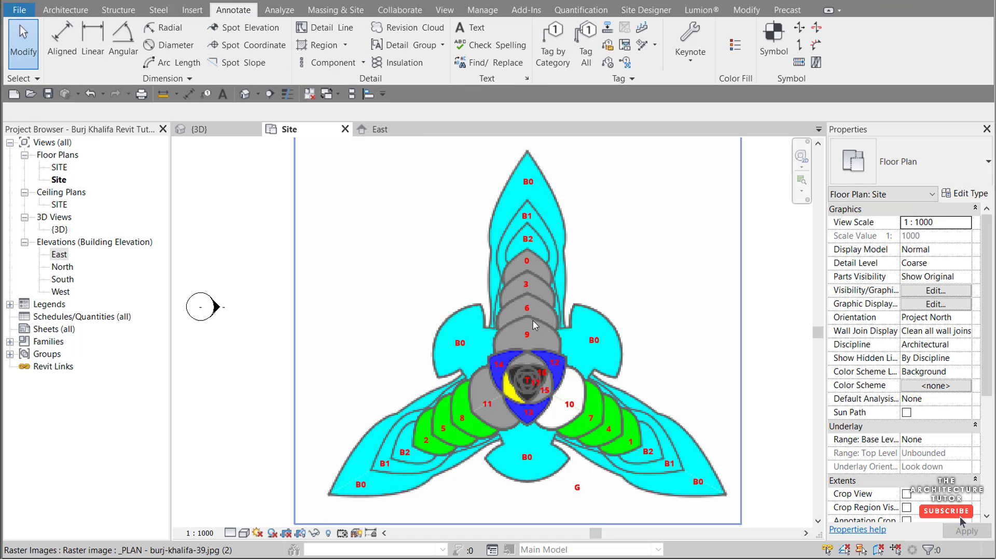
# Step: Draw a vertical reference plane from the tower's centre through the north wing to beyond its tip
pyautogui.click(67, 10)
pyautogui.click(954, 45)
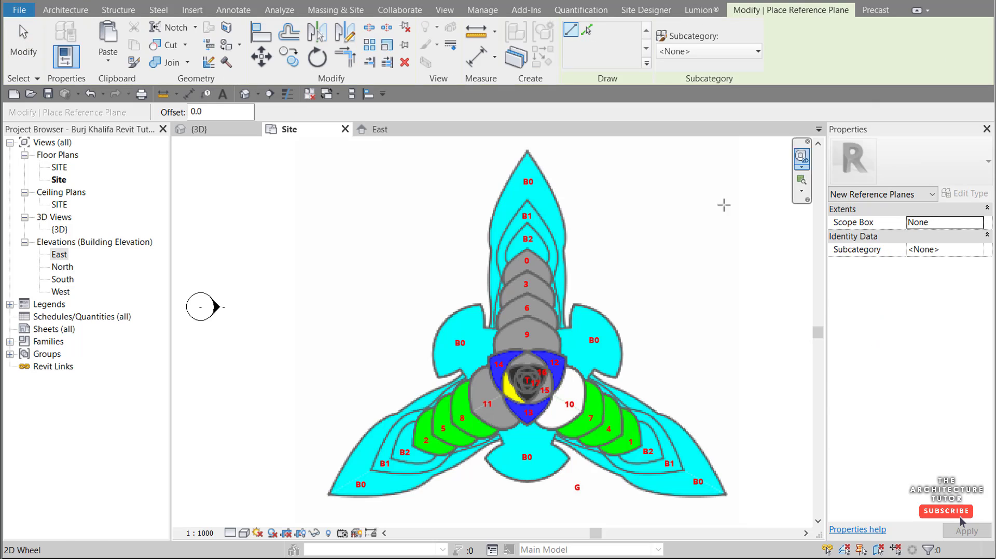
pyautogui.scroll(10, 533, 365)
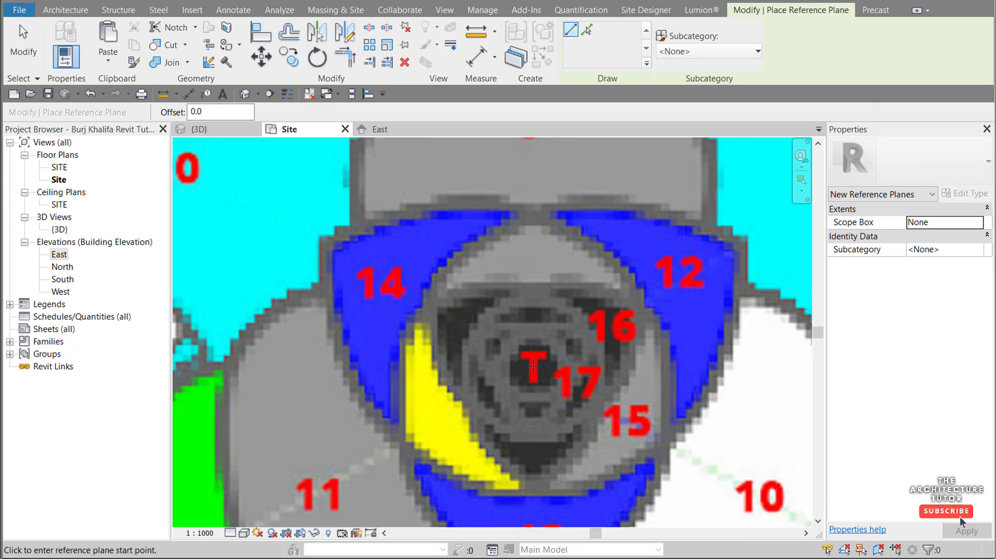
pyautogui.scroll(-10, 533, 365)
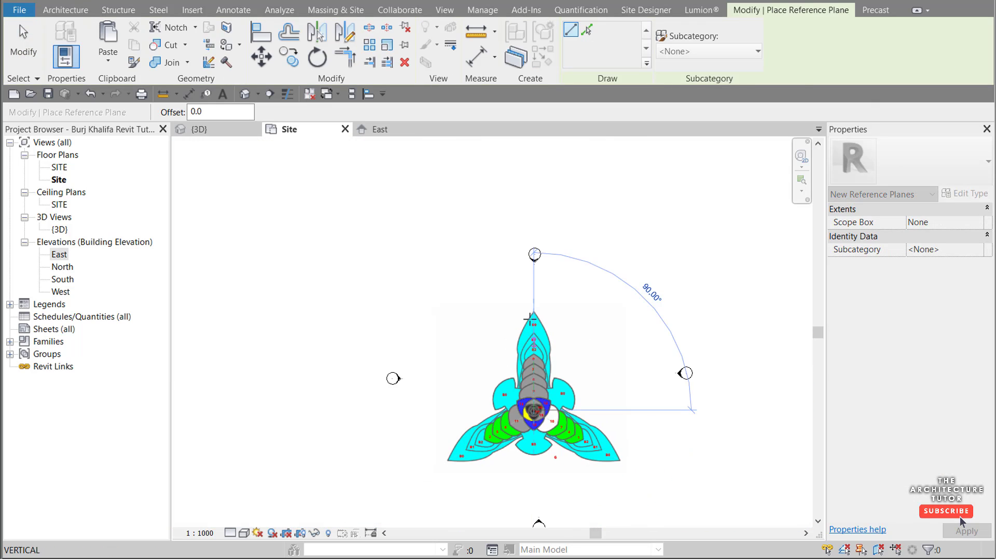
pyautogui.scroll(3, 530, 276)
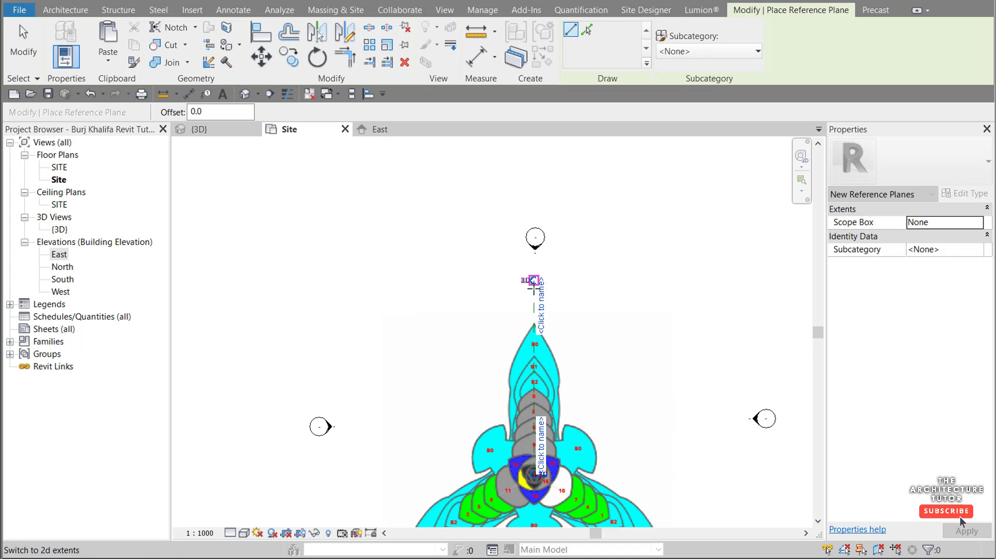
pyautogui.scroll(-3, 556, 259)
pyautogui.scroll(4, 533, 373)
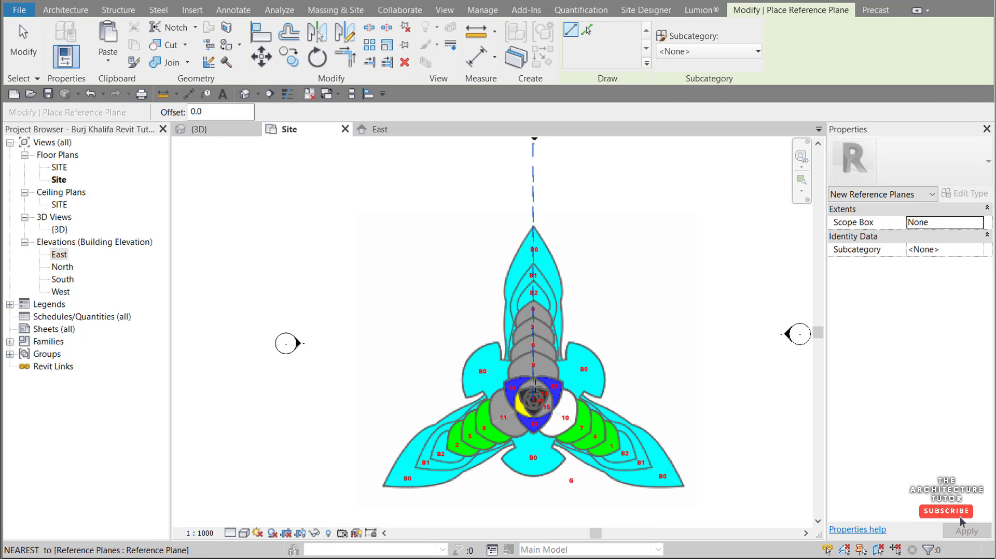
# Step: Draw a second reference plane from the tower's centre along the south-west wing at 150° to beyond its tip
pyautogui.click(532, 402)
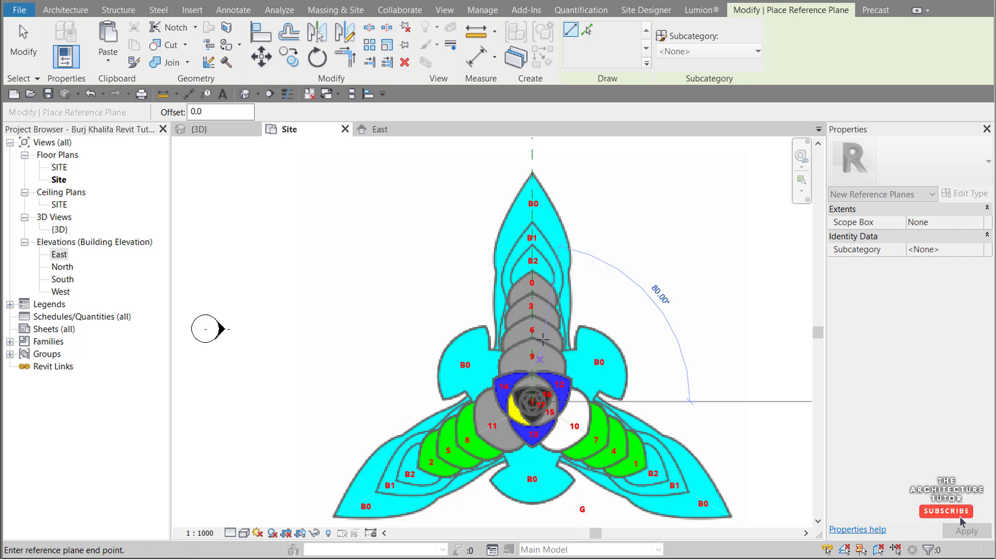
pyautogui.scroll(-3, 547, 335)
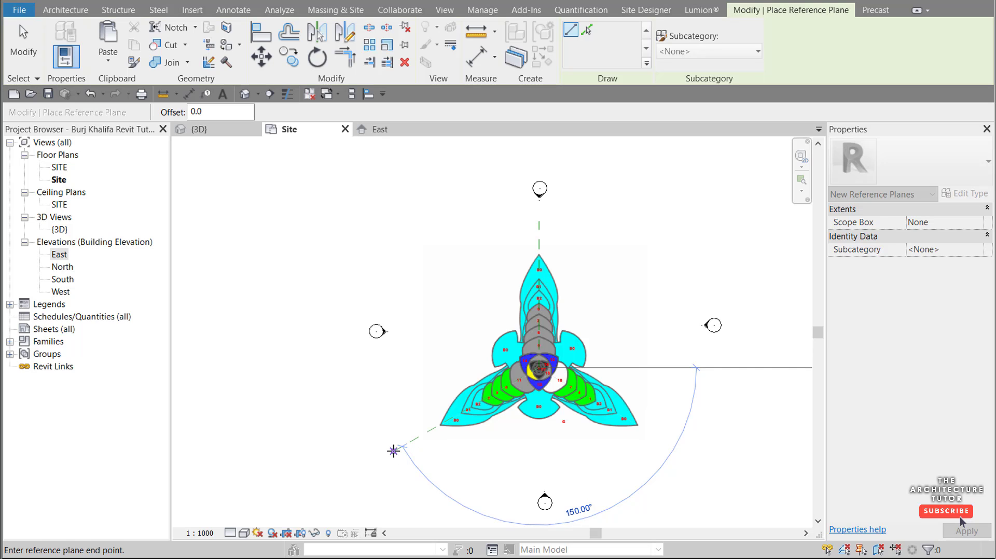
pyautogui.click(394, 450)
pyautogui.press('Escape')
pyautogui.press('Escape')
pyautogui.scroll(3, 539, 383)
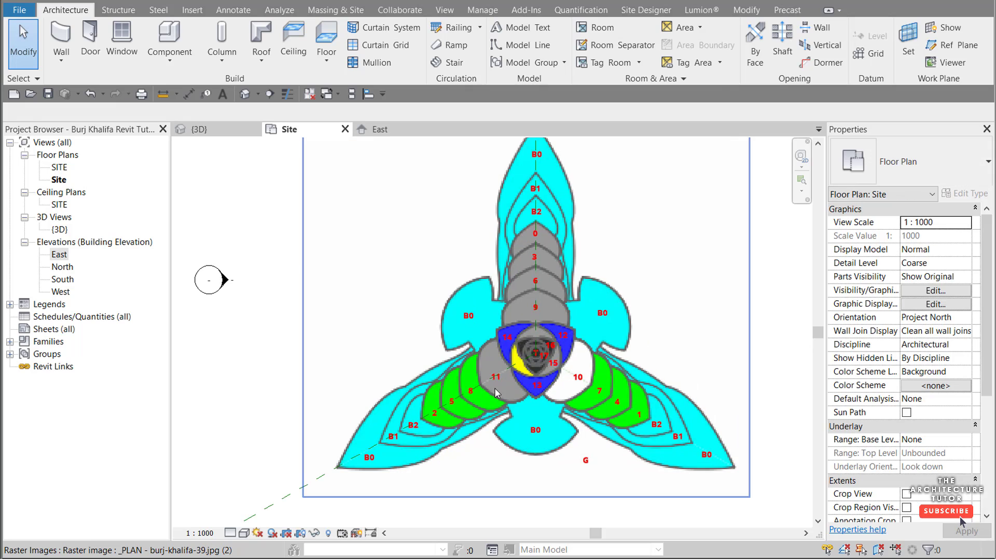
# Step: Mirror a copy of the south-west wing's reference plane about the vertical reference plane onto the south-east wing
pyautogui.click(481, 389)
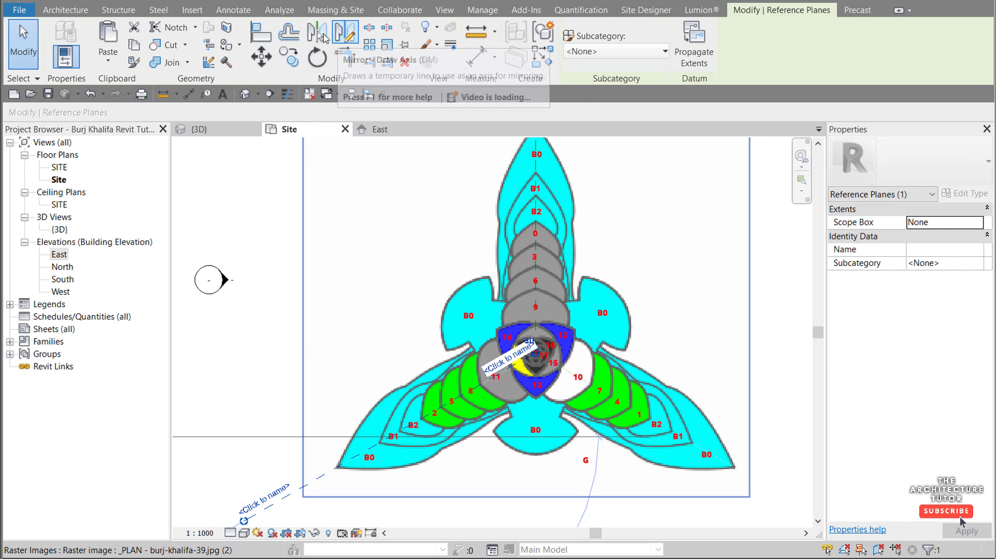
pyautogui.click(317, 32)
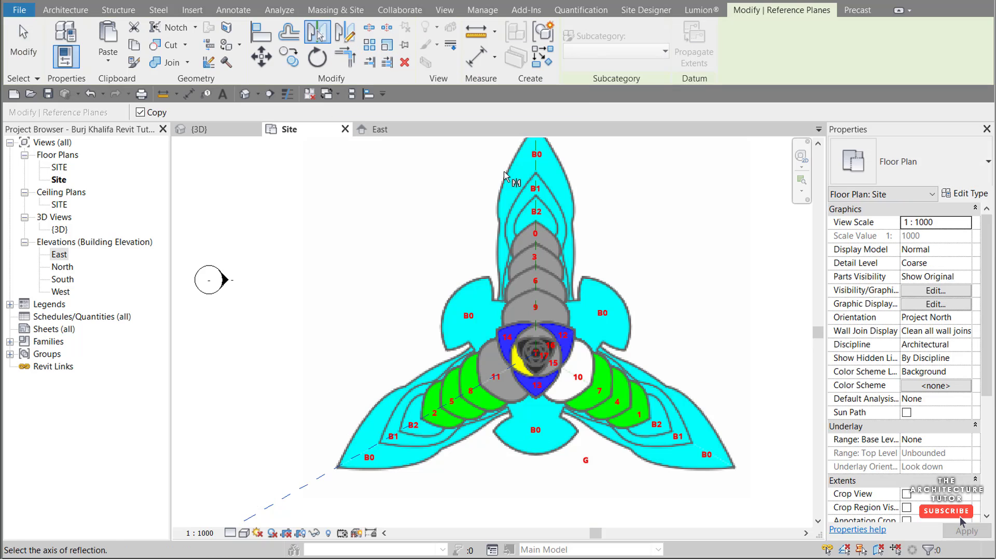
pyautogui.click(536, 204)
pyautogui.press('Escape')
pyautogui.press('Escape')
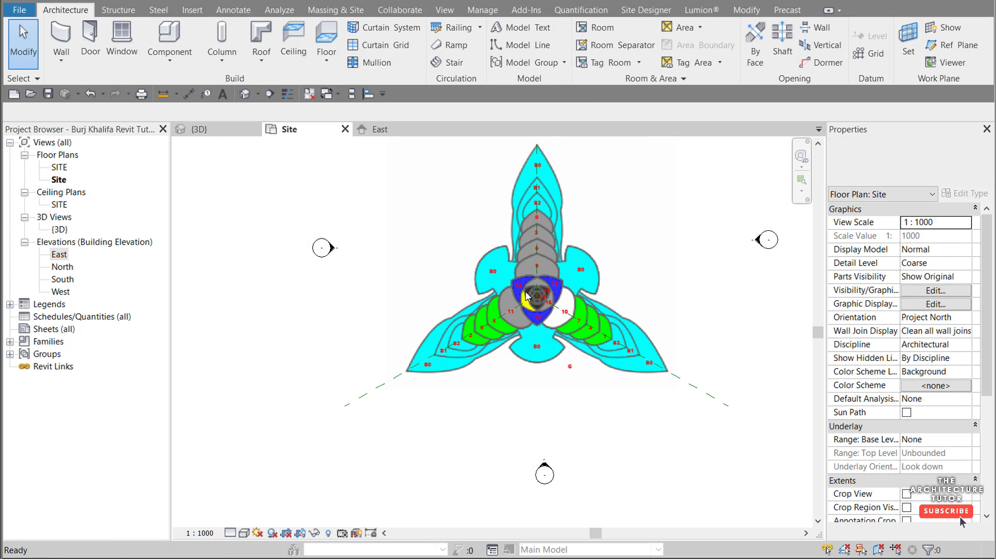
# Step: Extend the south-east wing's reference plane through the tower's centre to beyond the north-west B0 lobe
pyautogui.moveTo(524, 376); pyautogui.dragTo(530, 312, button='middle')
pyautogui.scroll(-2, 658, 365)
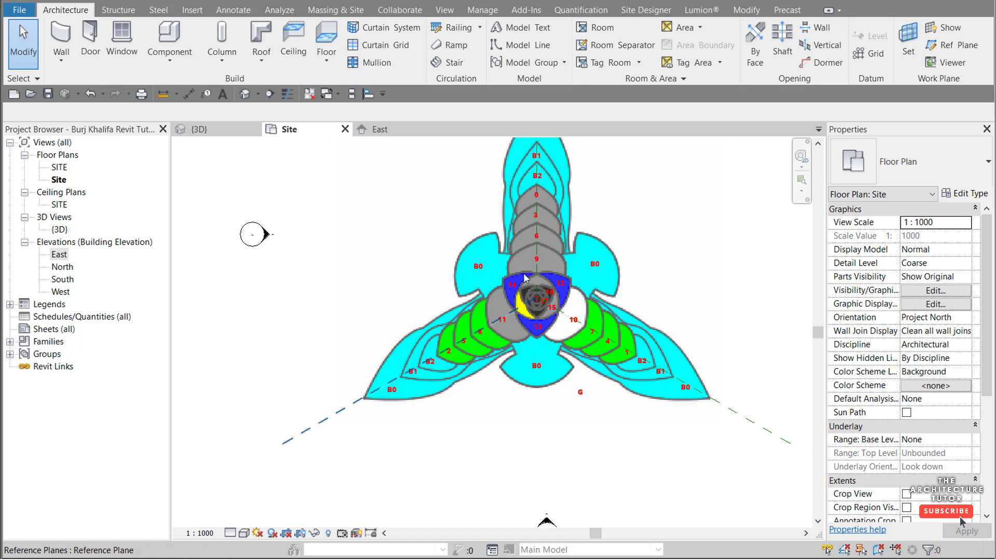
pyautogui.scroll(1, 537, 268)
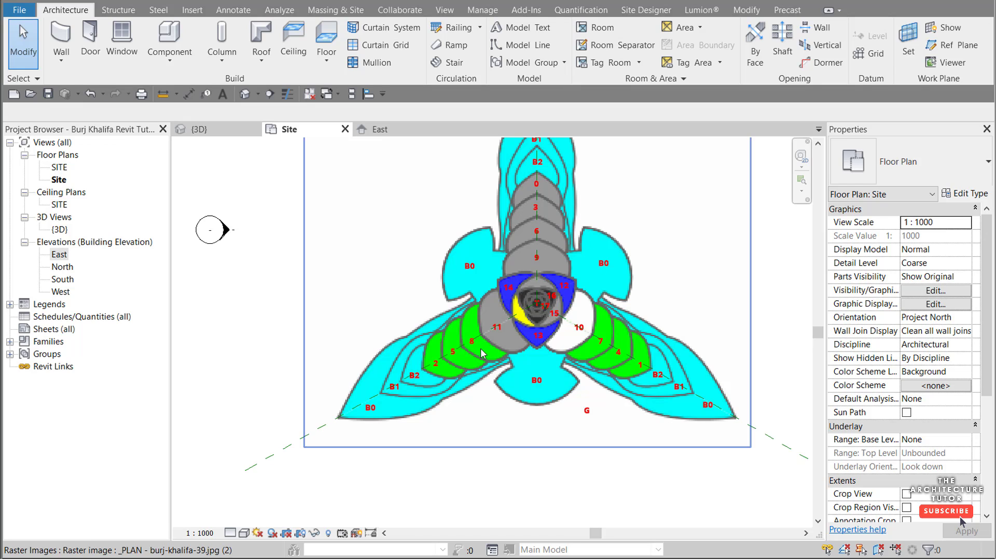
pyautogui.scroll(-2, 473, 360)
pyautogui.scroll(4, 517, 230)
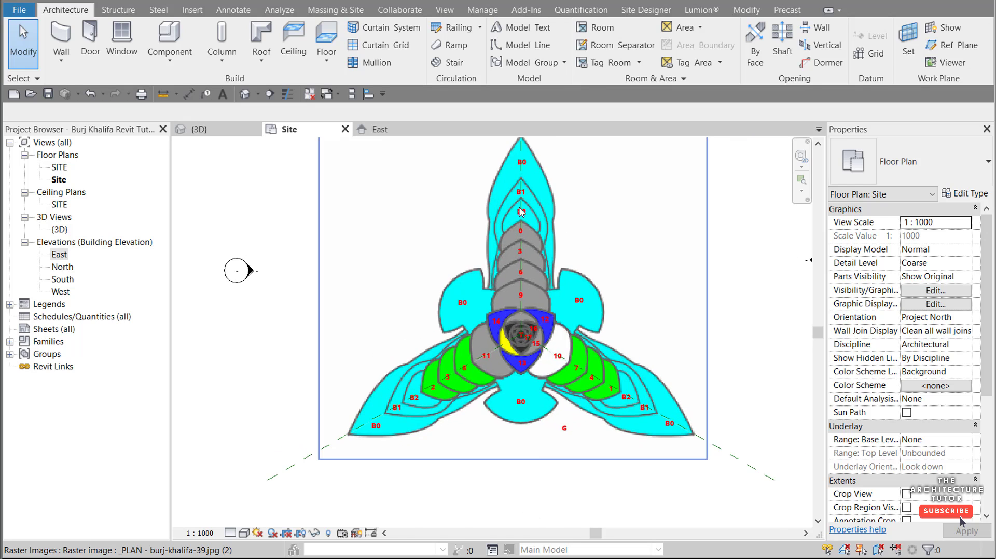
pyautogui.scroll(-2, 523, 400)
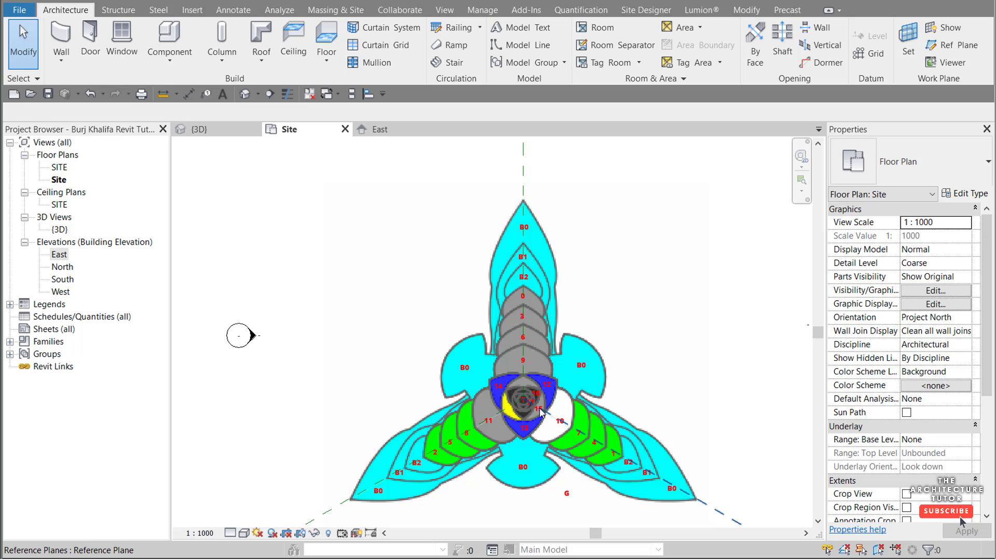
pyautogui.click(541, 412)
pyautogui.scroll(4, 522, 404)
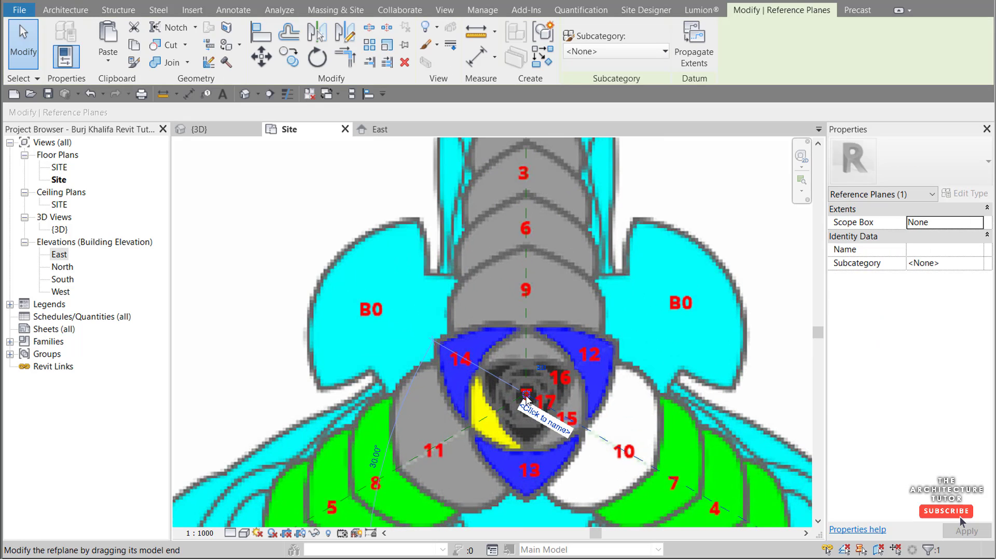
pyautogui.moveTo(271, 222); pyautogui.dragTo(255, 213)
pyautogui.scroll(-4, 327, 295)
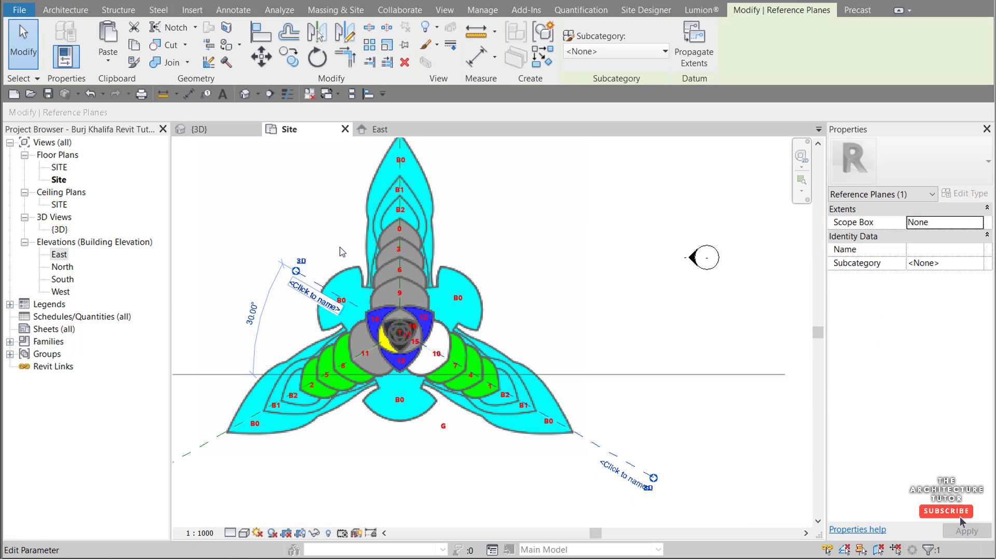
pyautogui.scroll(2, 352, 239)
pyautogui.press('Escape')
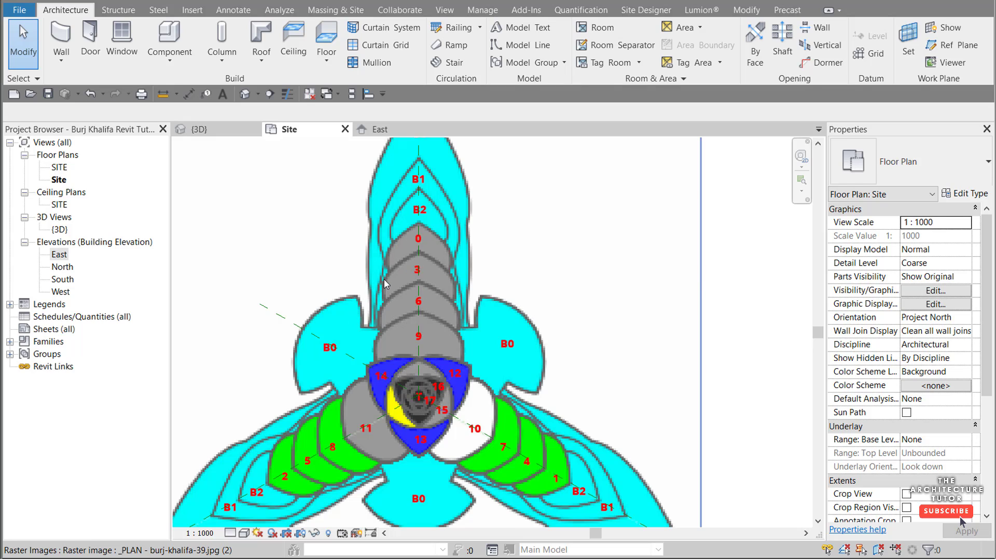
pyautogui.click(276, 318)
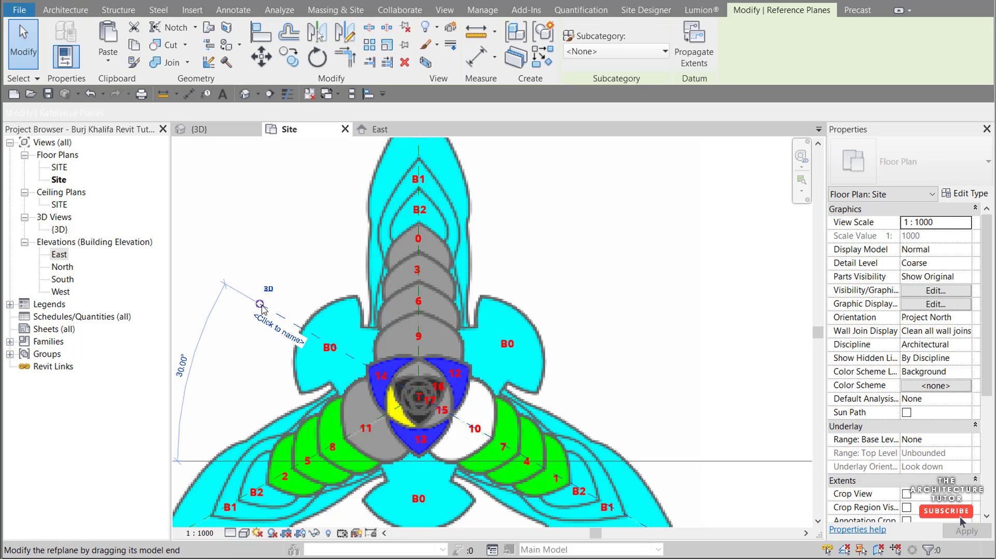
pyautogui.click(248, 226)
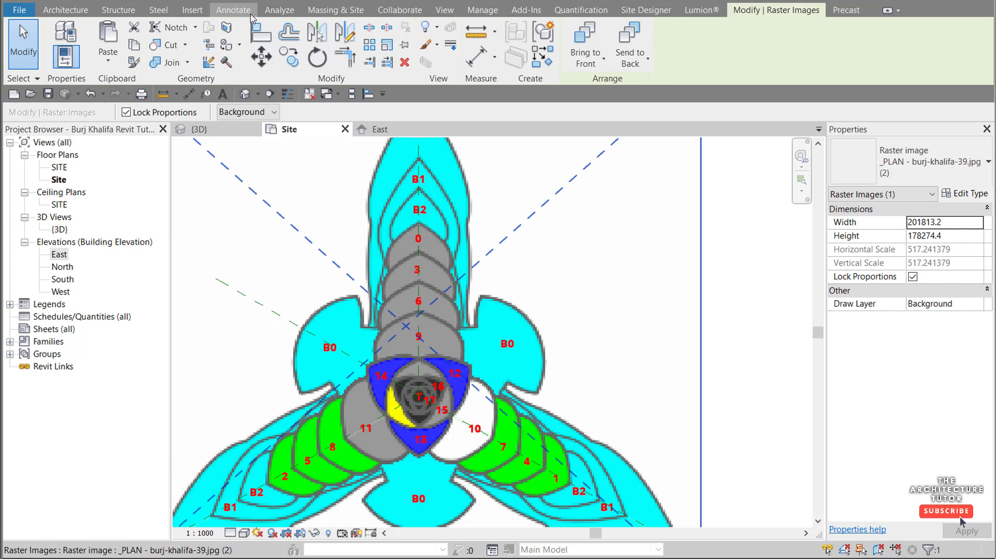
# Step: Draw a small detail-line circle in Thin Lines, centred on the reference-plane intersection at the tower's core marked T
pyautogui.click(251, 12)
pyautogui.click(325, 27)
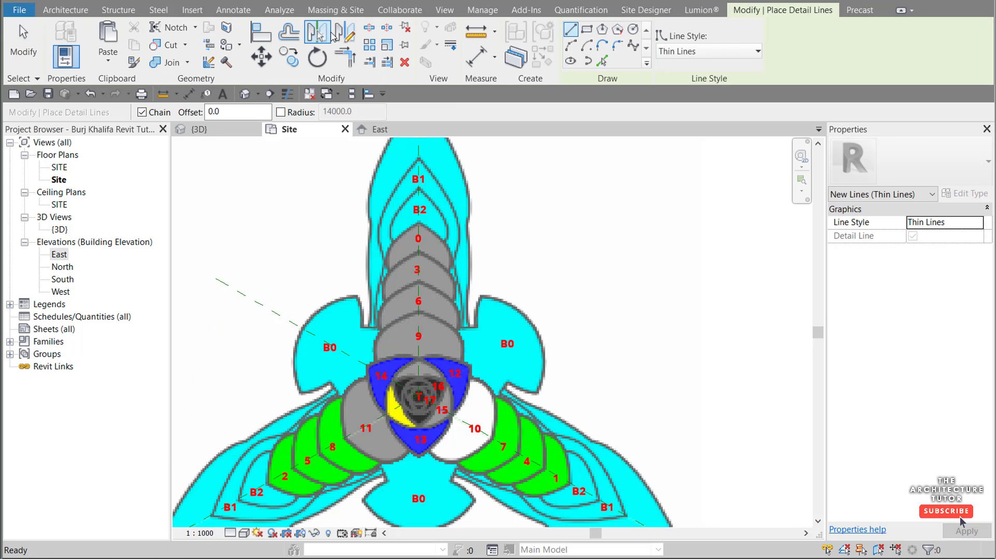
pyautogui.click(573, 47)
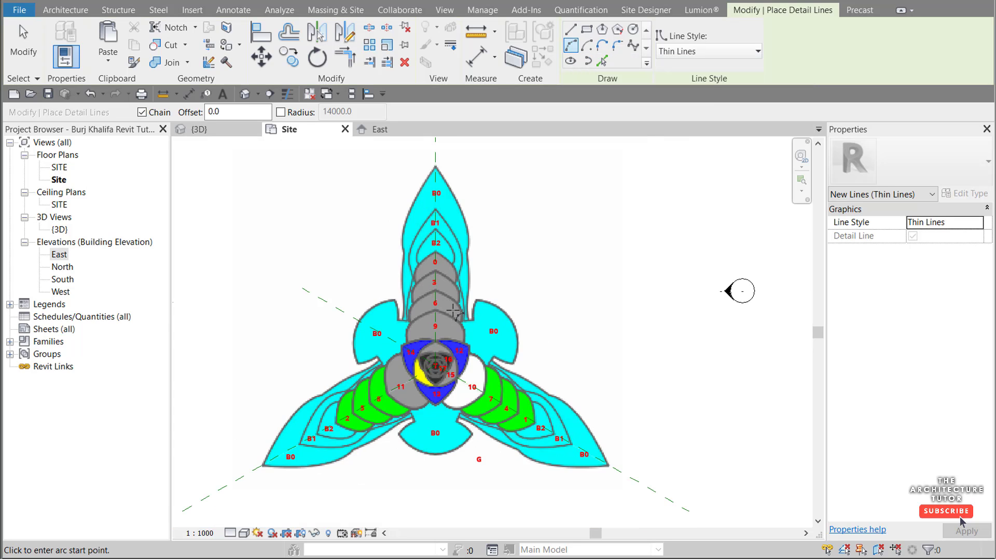
pyautogui.scroll(-2, 487, 270)
pyautogui.scroll(3, 435, 363)
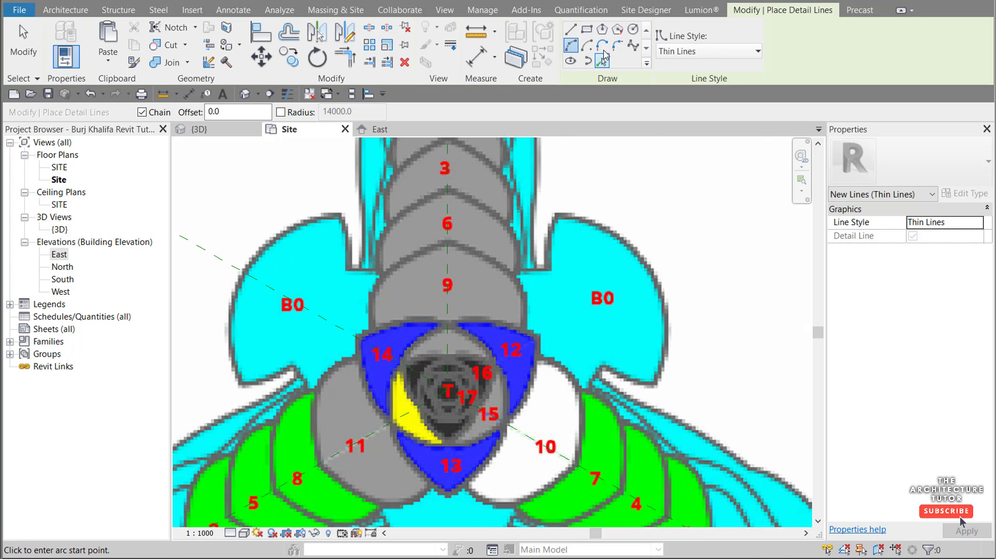
pyautogui.click(633, 30)
pyautogui.scroll(3, 449, 389)
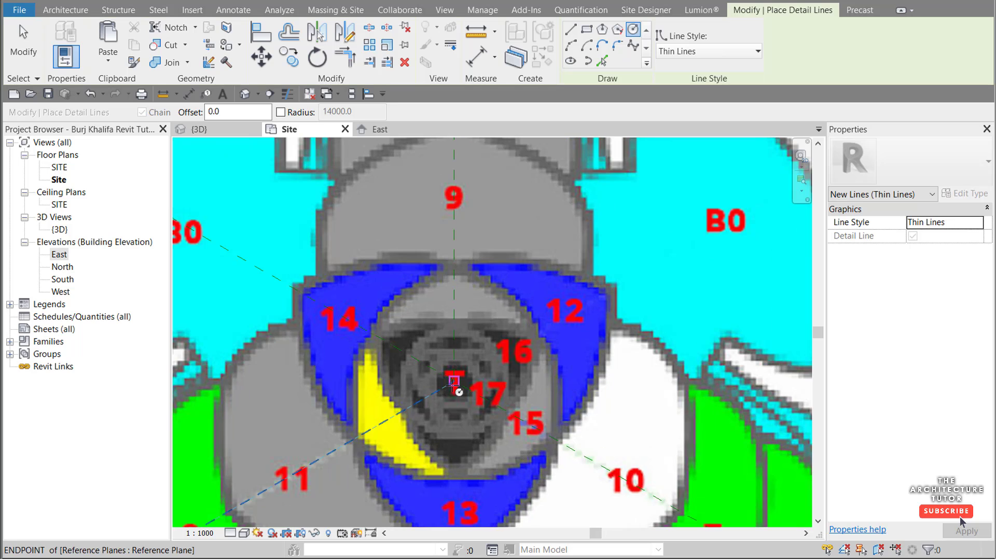
pyautogui.click(454, 382)
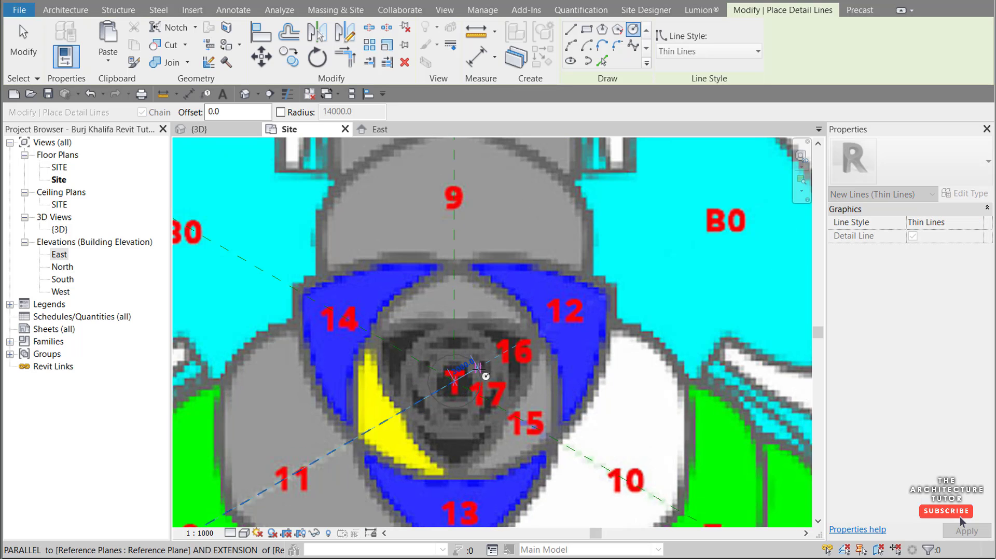
pyautogui.click(478, 369)
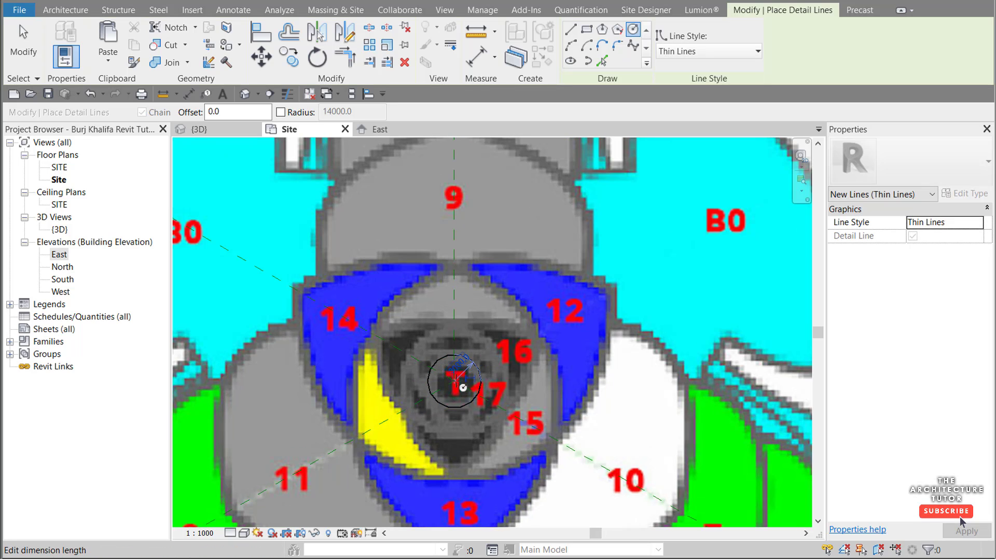
# Step: Draw a larger concentric circle around the core out to the ring near zone 16, and switch to the Start-End-Radius arc
pyautogui.click(455, 383)
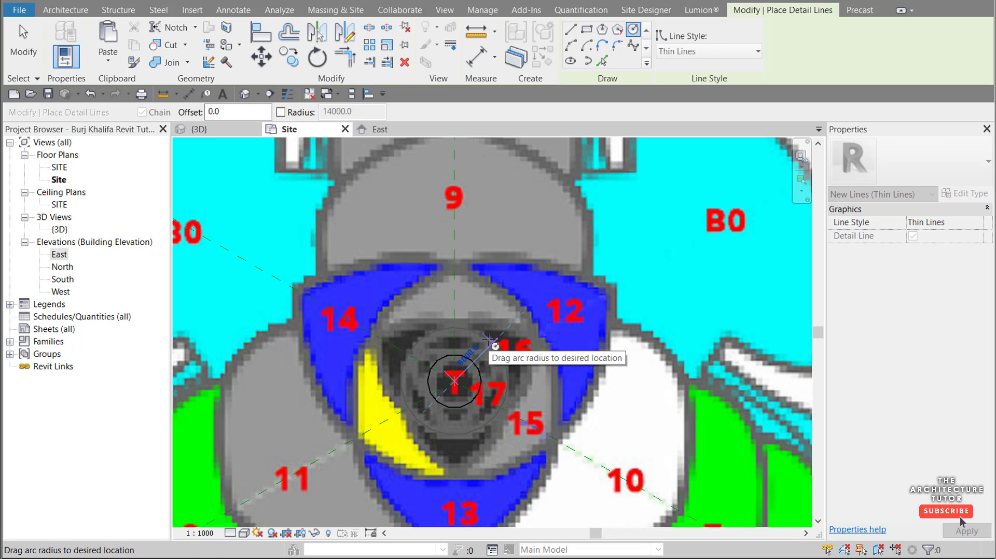
pyautogui.click(488, 341)
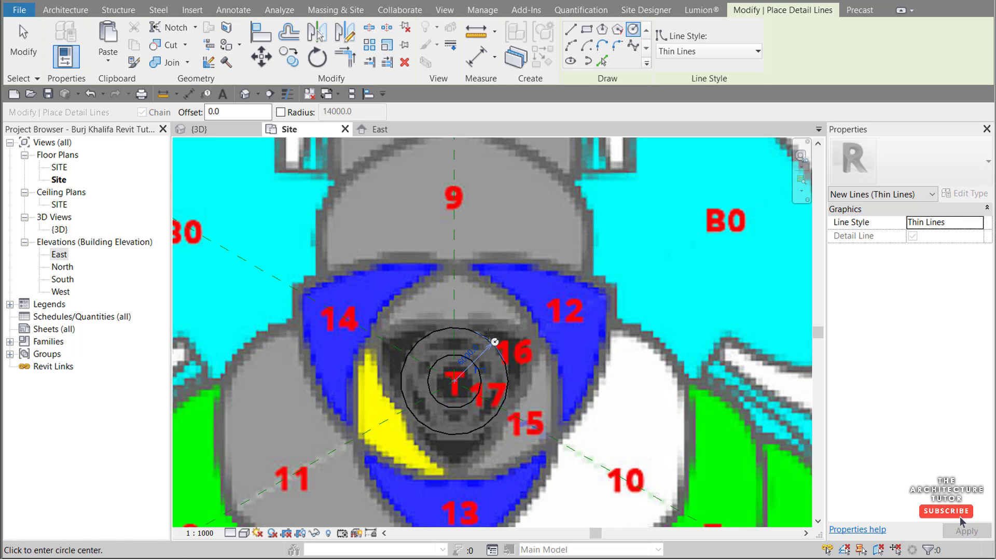
pyautogui.scroll(-1, 437, 330)
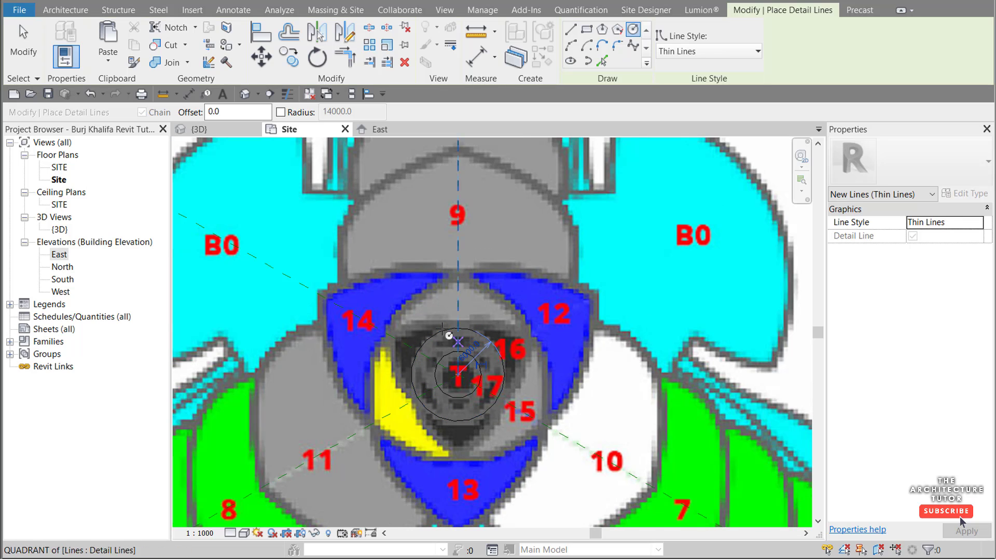
pyautogui.scroll(1, 446, 329)
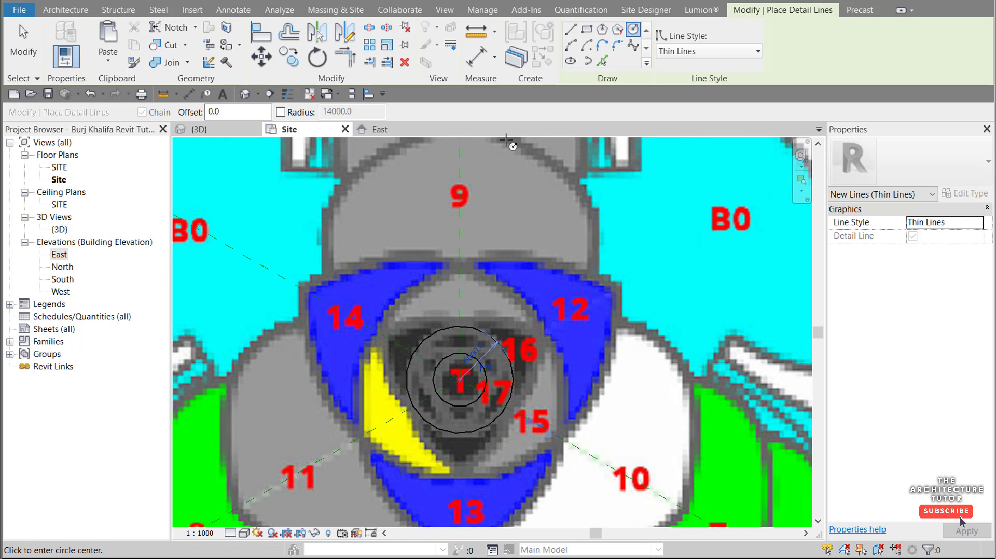
pyautogui.click(573, 45)
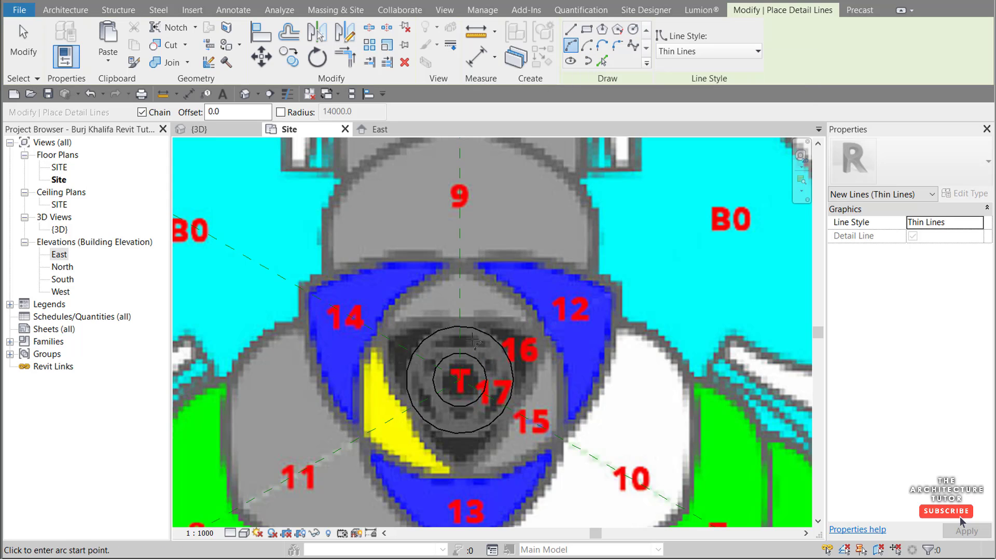
pyautogui.click(378, 330)
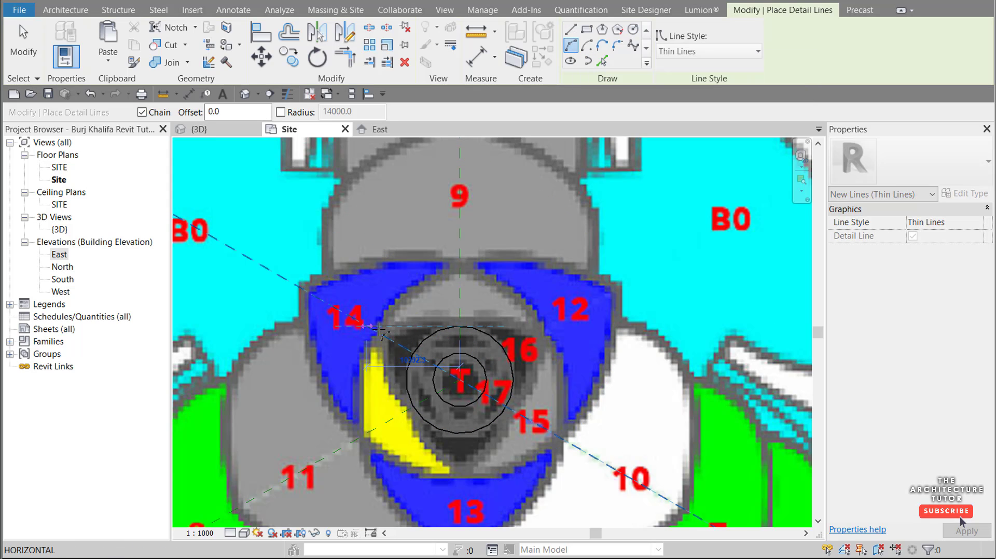
pyautogui.click(378, 330)
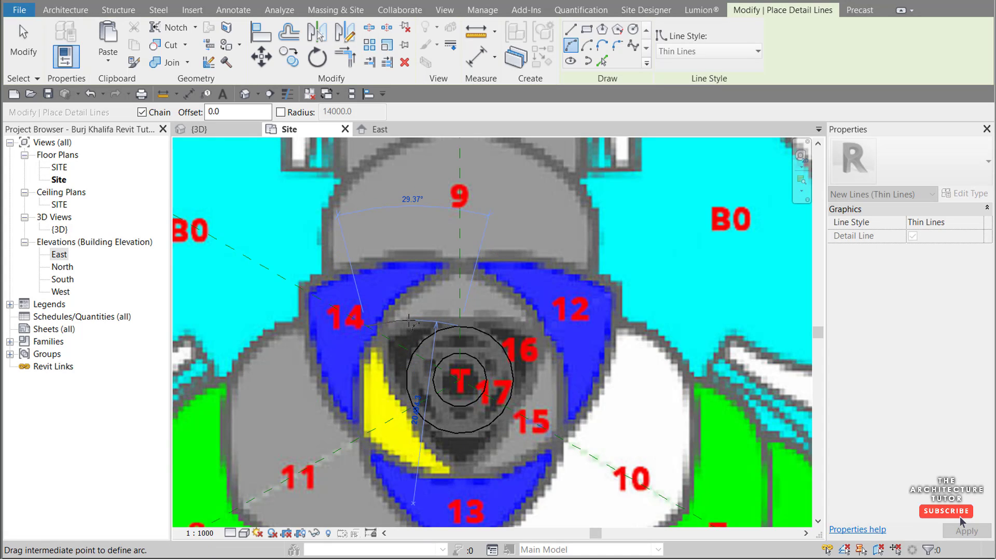
pyautogui.press('Escape')
pyautogui.press('Escape')
# Step: Trace the upper-left edge of the dark core with an arc from the north-west reference plane to the larger circle's top on the vertical plane
pyautogui.click(389, 339)
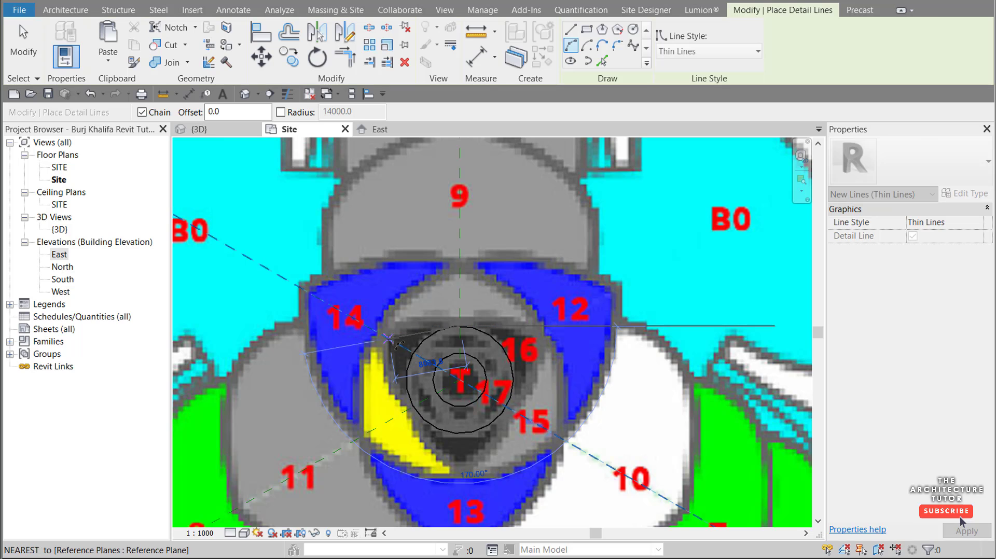
pyautogui.click(459, 326)
pyautogui.click(410, 327)
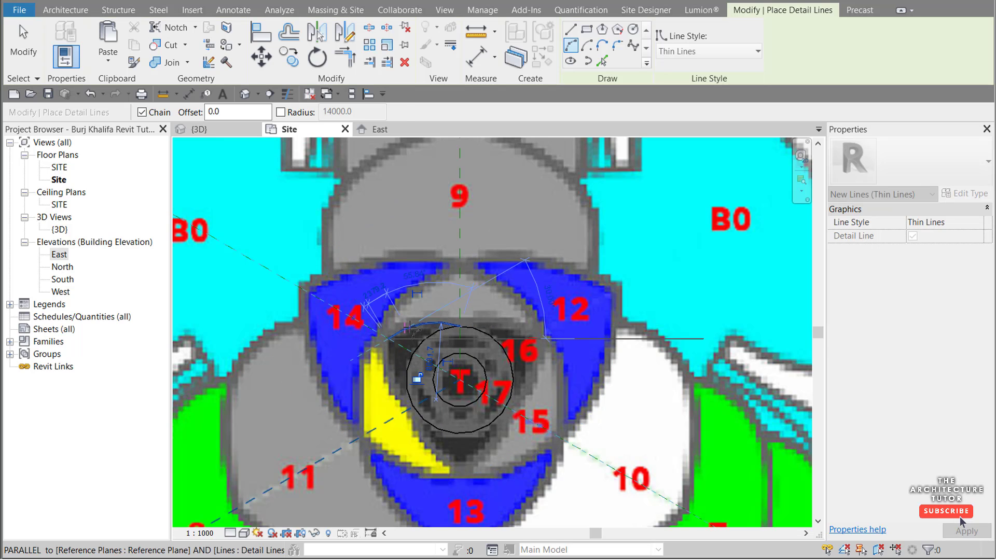
pyautogui.scroll(-1, 407, 313)
pyautogui.scroll(1, 406, 311)
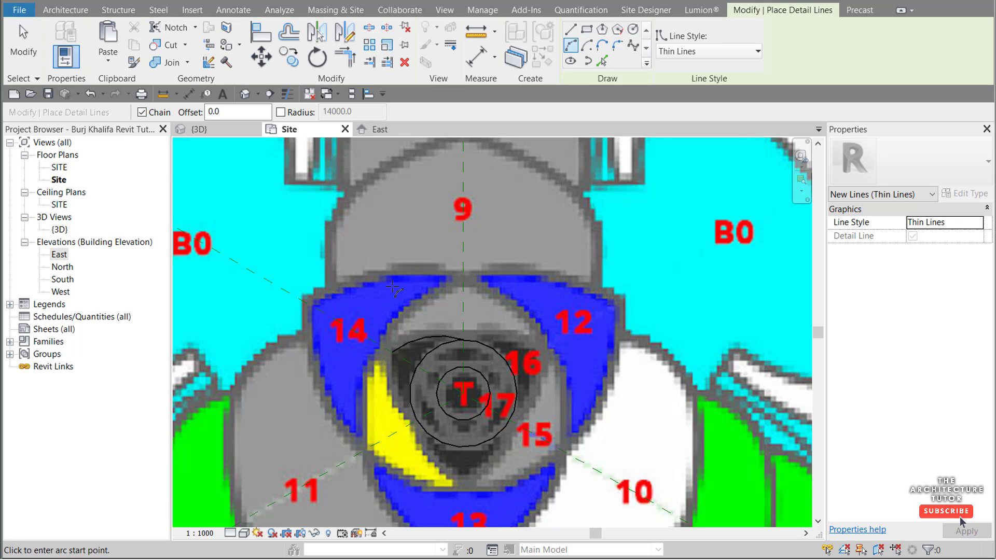
# Step: Trace zone 14's inner and upper edges with two chained arcs between the north-west reference plane and the vertical reference plane
pyautogui.click(380, 345)
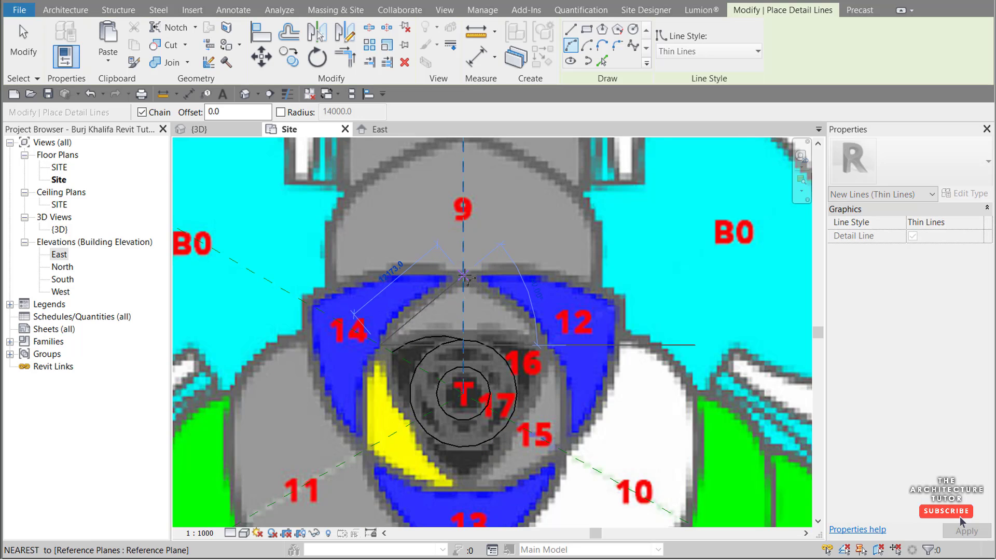
pyautogui.click(462, 275)
pyautogui.click(440, 289)
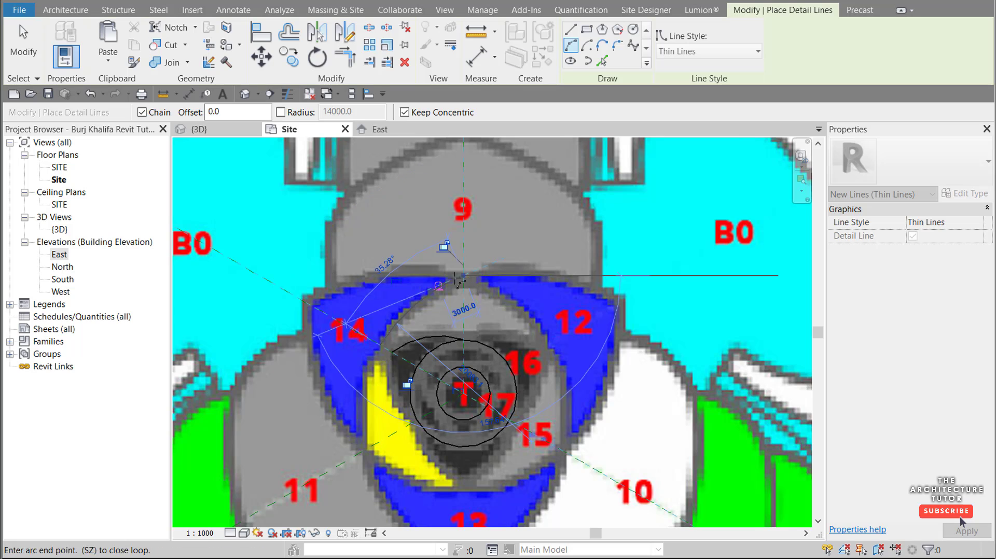
pyautogui.click(307, 303)
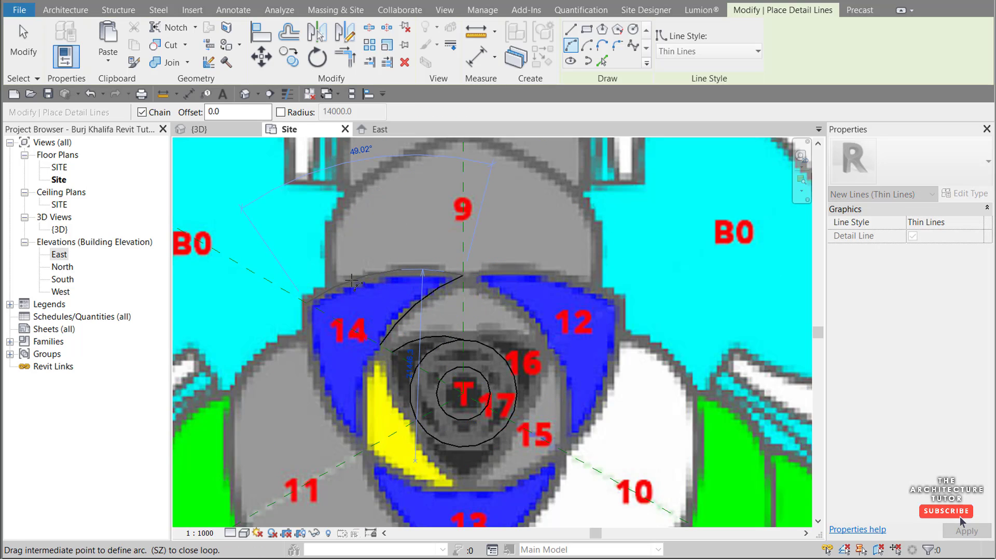
pyautogui.click(385, 272)
pyautogui.scroll(-2, 354, 327)
pyautogui.scroll(2, 377, 228)
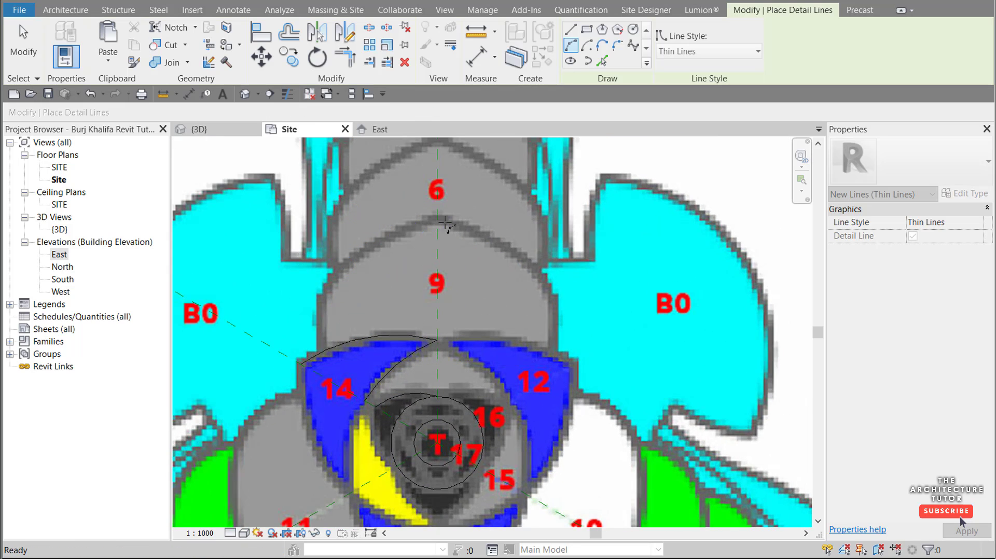
# Step: Trace the left half of tier 9 with two chained arcs from its apex on the vertical plane down to zone 14's upper arc
pyautogui.click(324, 290)
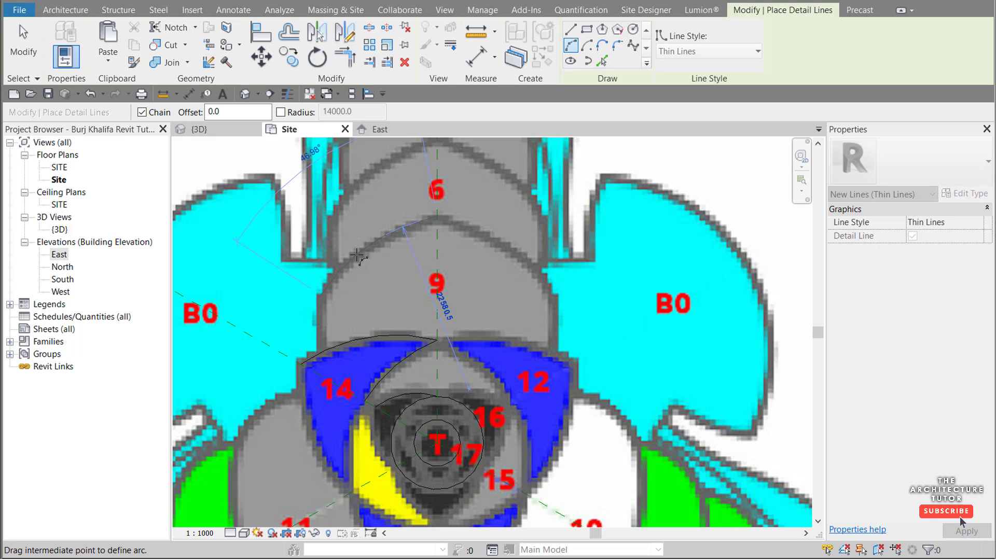
pyautogui.click(358, 256)
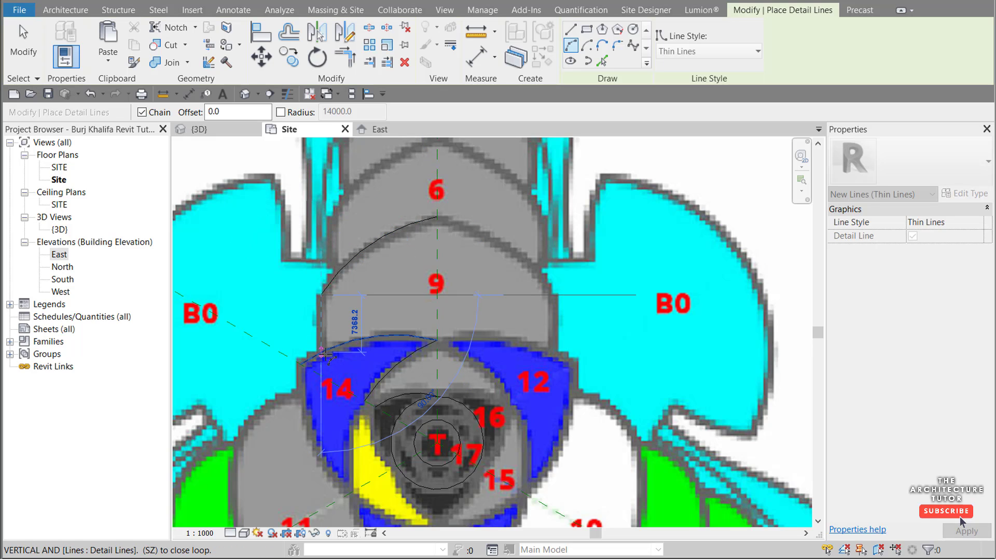
pyautogui.click(316, 339)
pyautogui.press('Escape')
# Step: Trace the left half of tier 6 from its apex down to tier 9's arc with two chained arcs, the lower about 6121 in radius
pyautogui.scroll(-3, 347, 379)
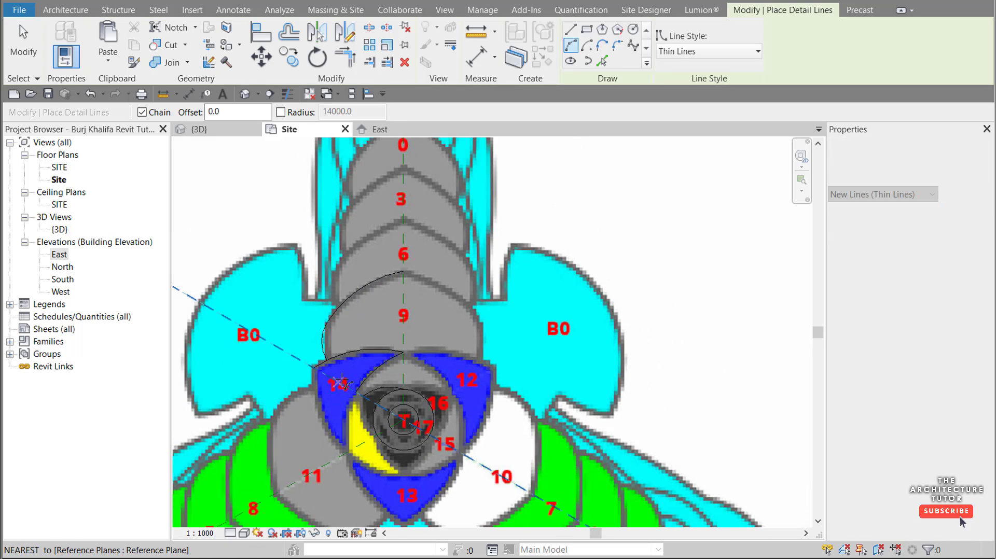
pyautogui.scroll(2, 340, 195)
pyautogui.scroll(1, 431, 233)
pyautogui.click(431, 223)
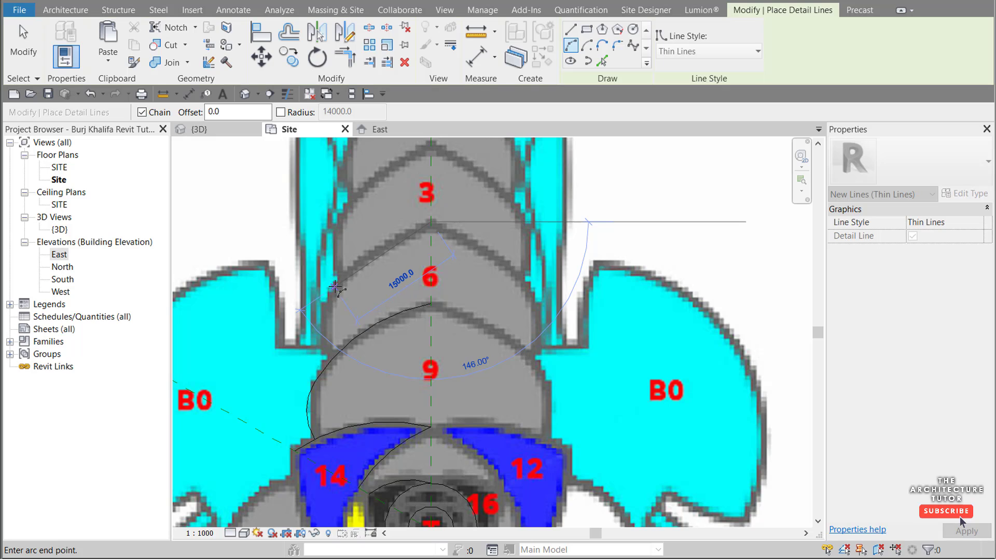
pyautogui.click(325, 301)
pyautogui.click(371, 253)
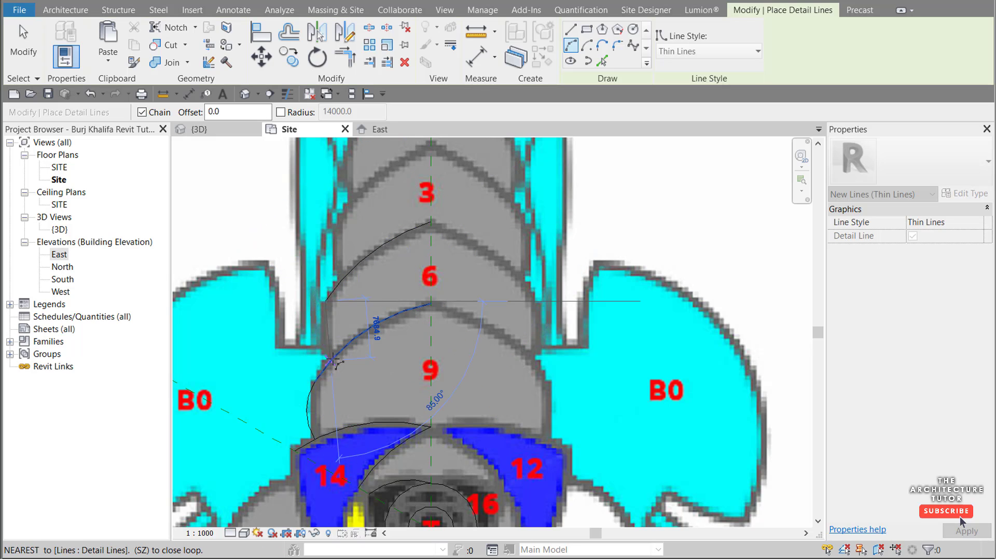
pyautogui.click(330, 361)
pyautogui.click(324, 351)
pyautogui.press('Escape')
# Step: Trace the left half of tier 3 from its apex down to tier 6's arc with two chained arcs, the lower about 9370 in radius
pyautogui.scroll(-1, 336, 393)
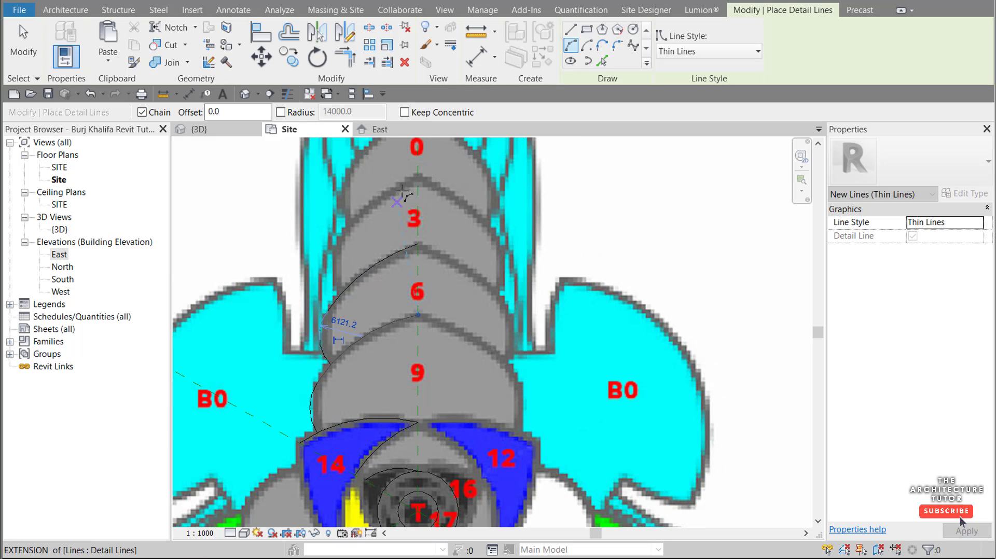
pyautogui.scroll(2, 406, 191)
pyautogui.click(423, 169)
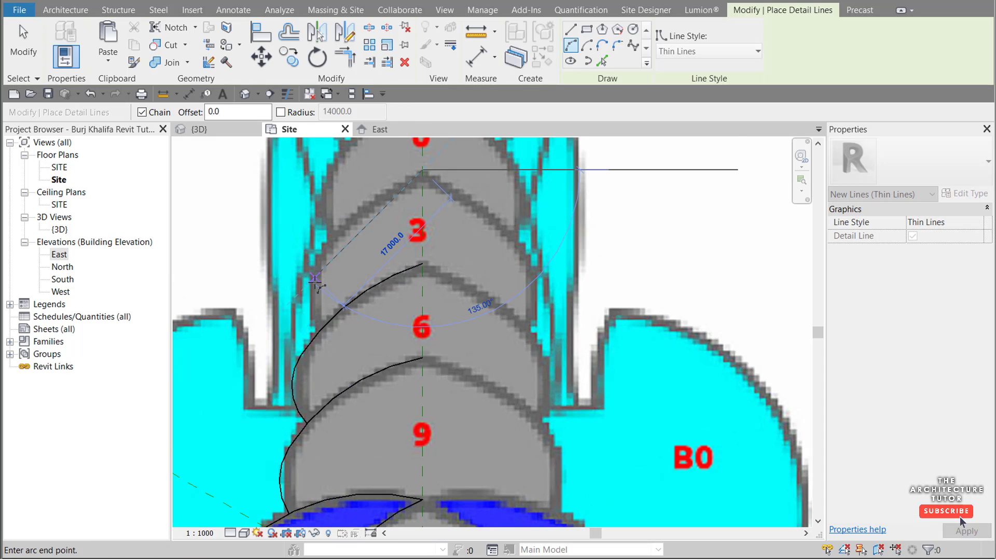
pyautogui.click(316, 276)
pyautogui.click(340, 240)
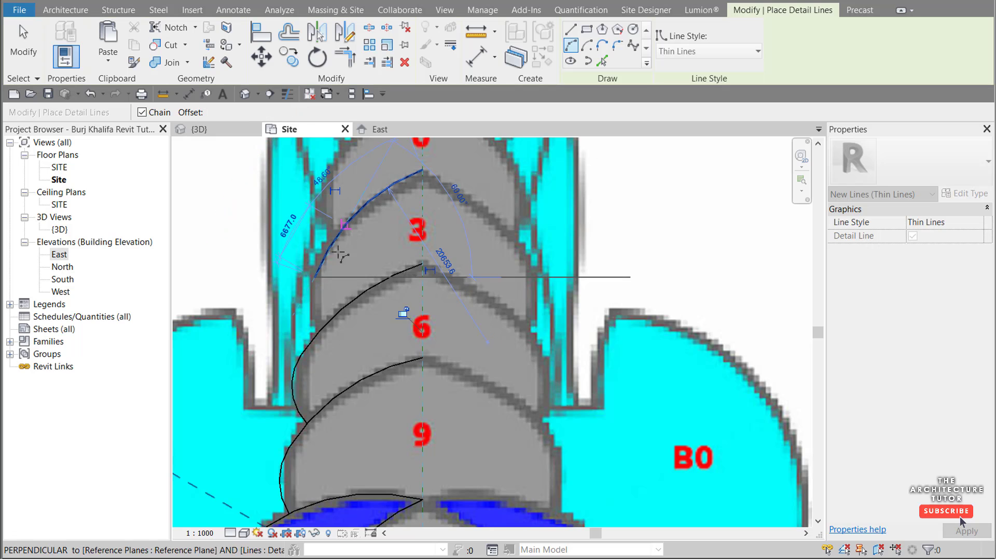
pyautogui.click(319, 333)
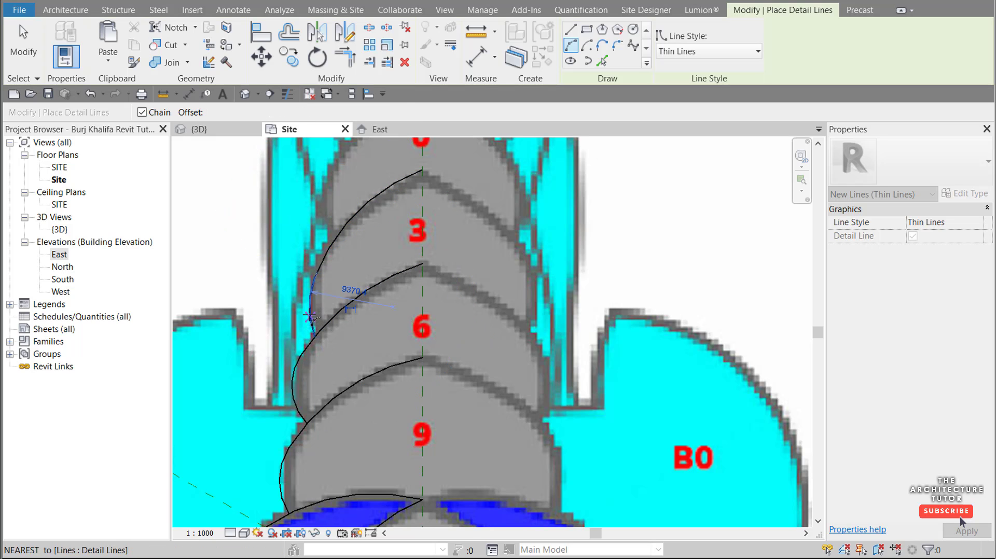
# Step: Trace the left half of tier 0 from its apex down to tier 3's arc with two chained arcs, the lower about 7655 in radius
pyautogui.scroll(-1, 341, 390)
pyautogui.scroll(-1, 306, 491)
pyautogui.scroll(2, 383, 213)
pyautogui.click(395, 215)
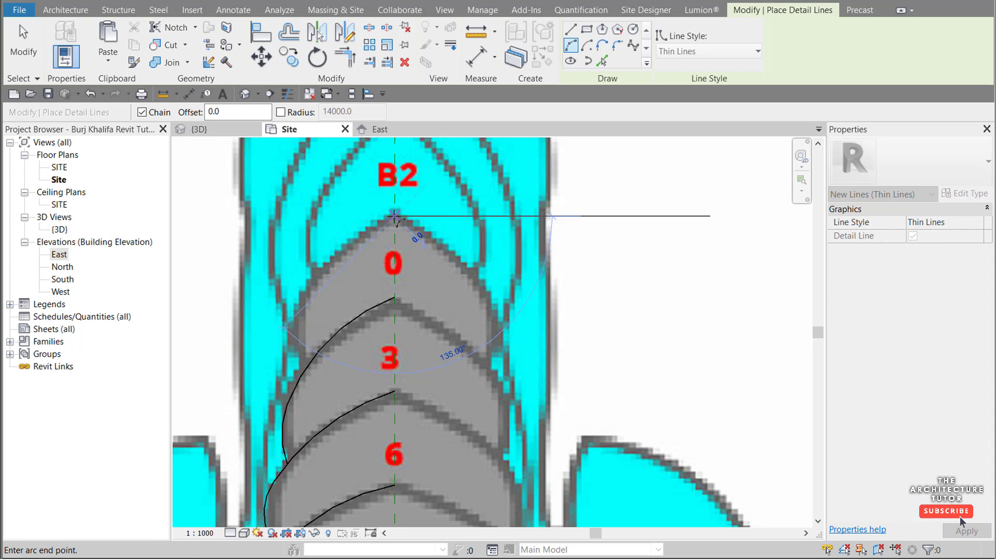
pyautogui.click(300, 309)
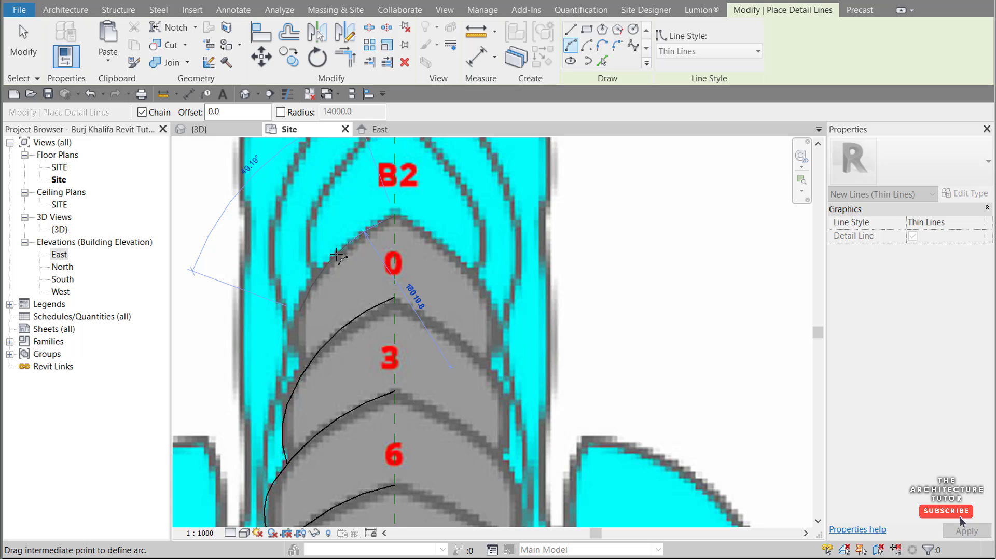
pyautogui.click(337, 255)
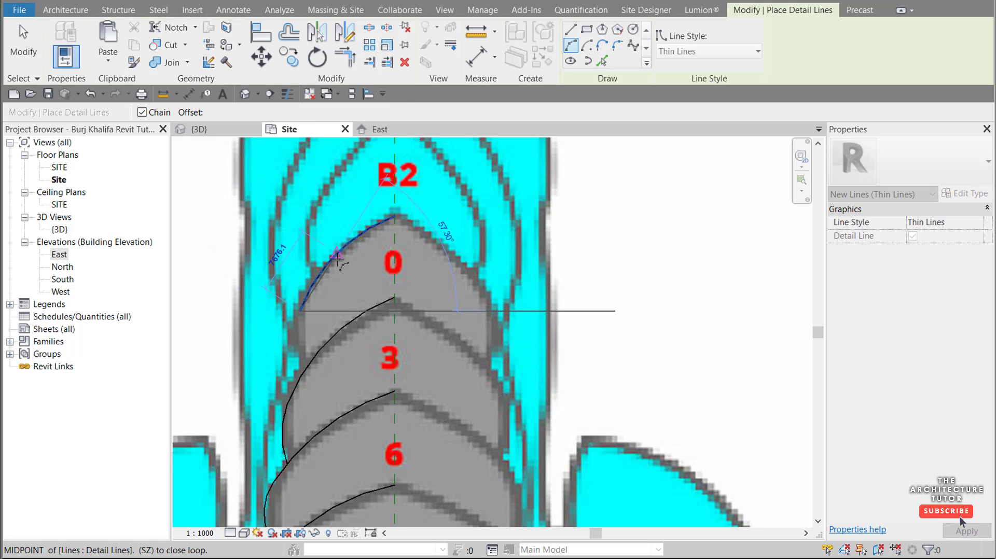
pyautogui.scroll(2, 306, 350)
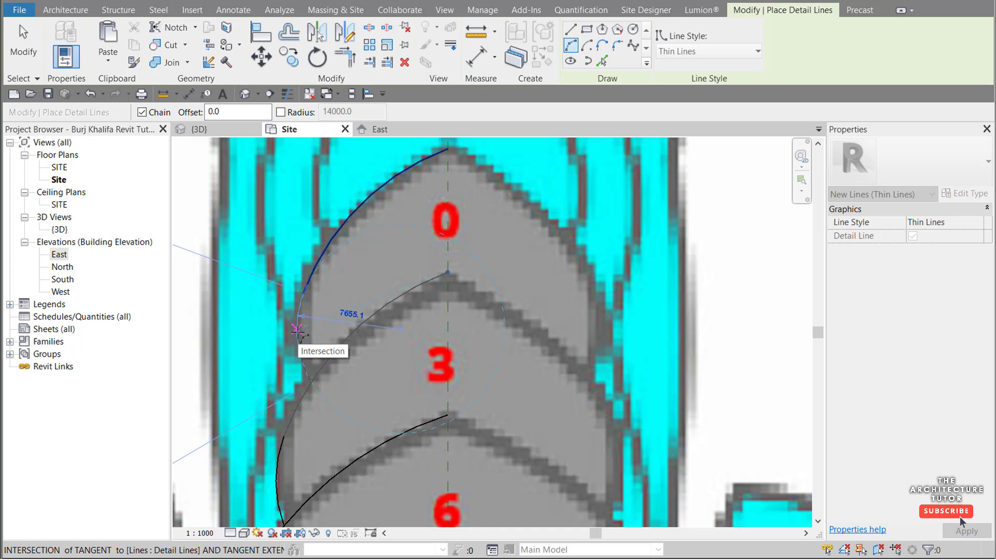
pyautogui.click(297, 330)
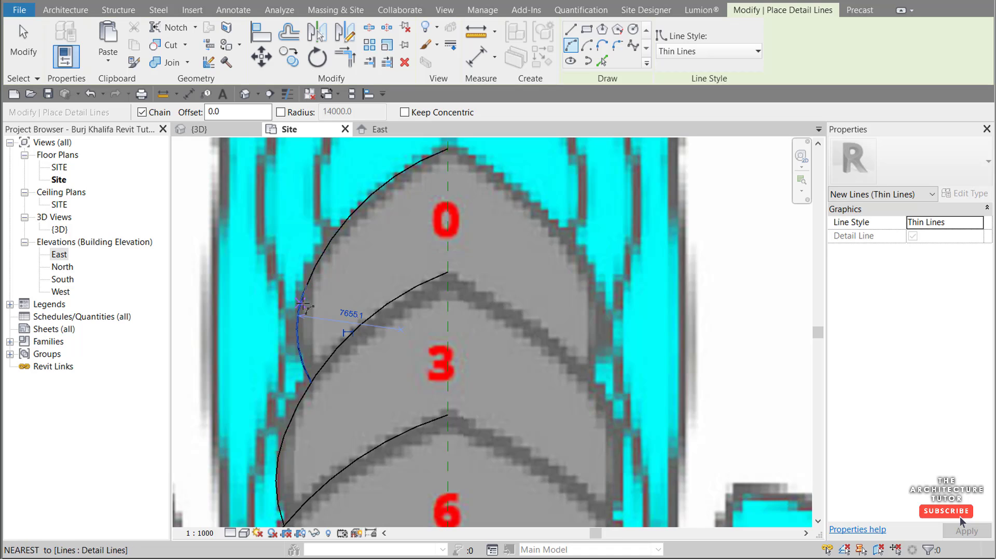
pyautogui.scroll(2, 303, 305)
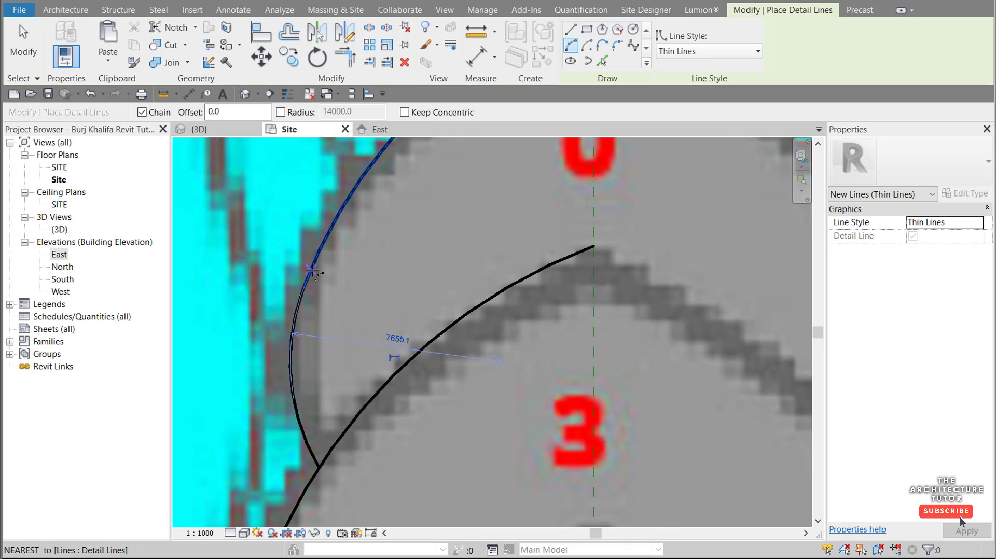
# Step: Trace the left half of tier B2 from its apex down to tier 0's arc with two chained arcs, the lower about 4625 in radius
pyautogui.scroll(-2, 304, 291)
pyautogui.scroll(-1, 317, 314)
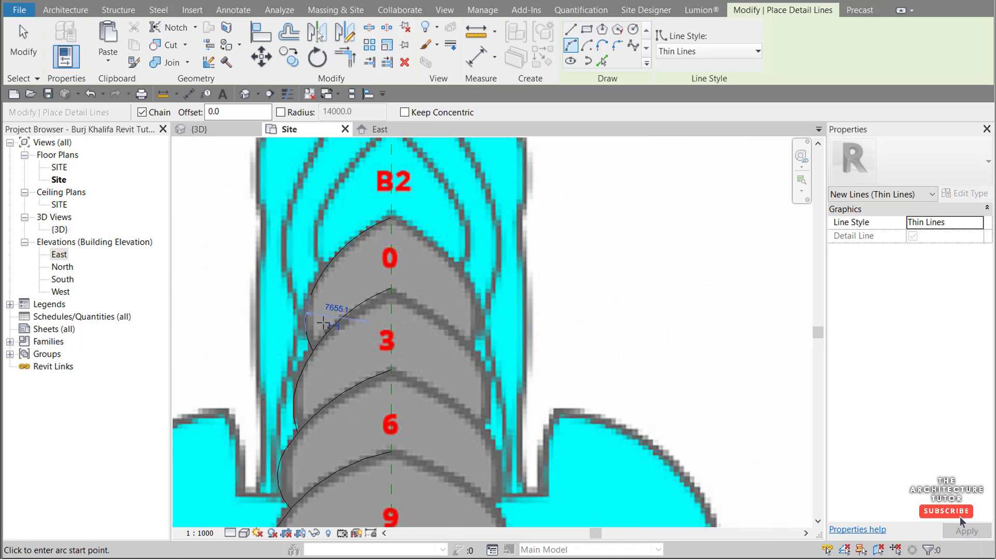
pyautogui.scroll(-1, 356, 305)
pyautogui.scroll(4, 368, 160)
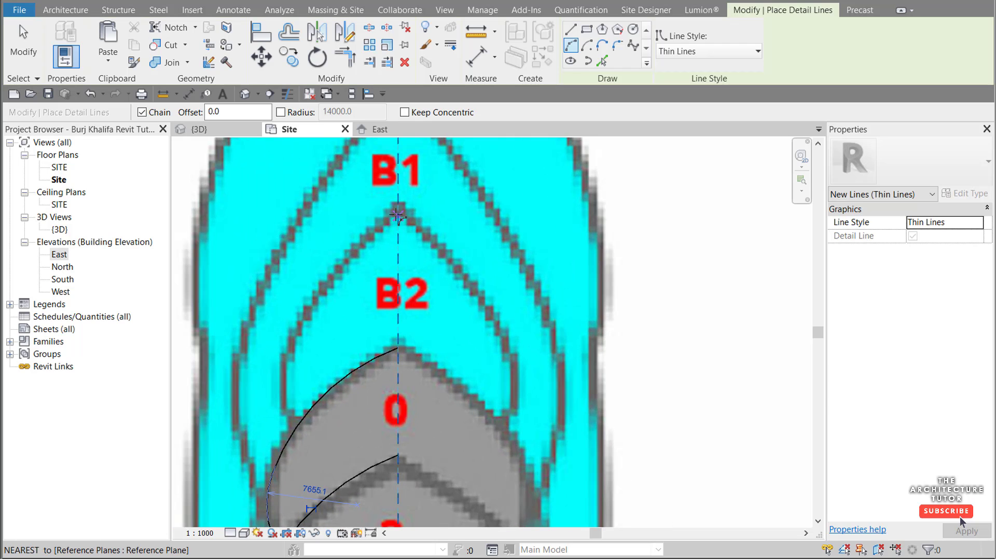
pyautogui.click(398, 210)
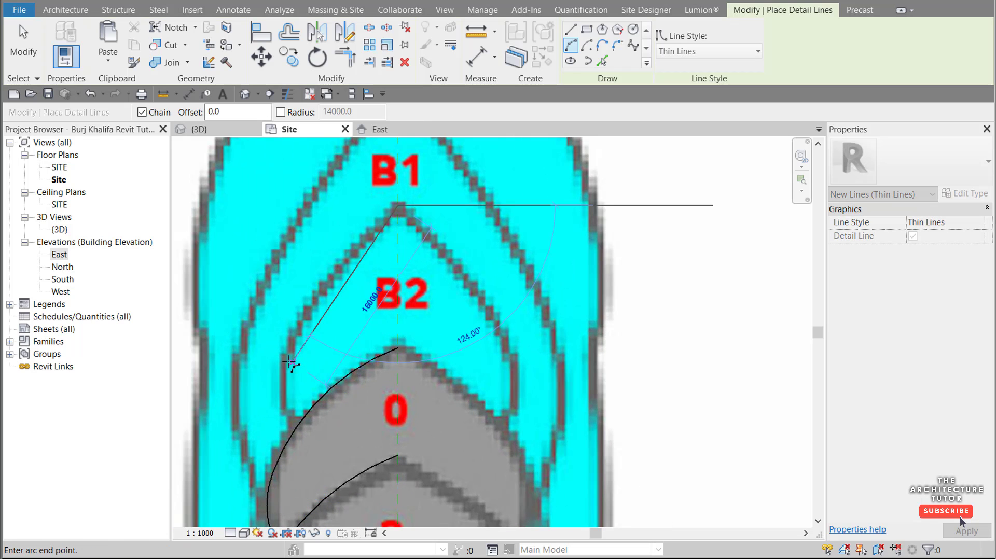
pyautogui.click(285, 369)
pyautogui.click(327, 280)
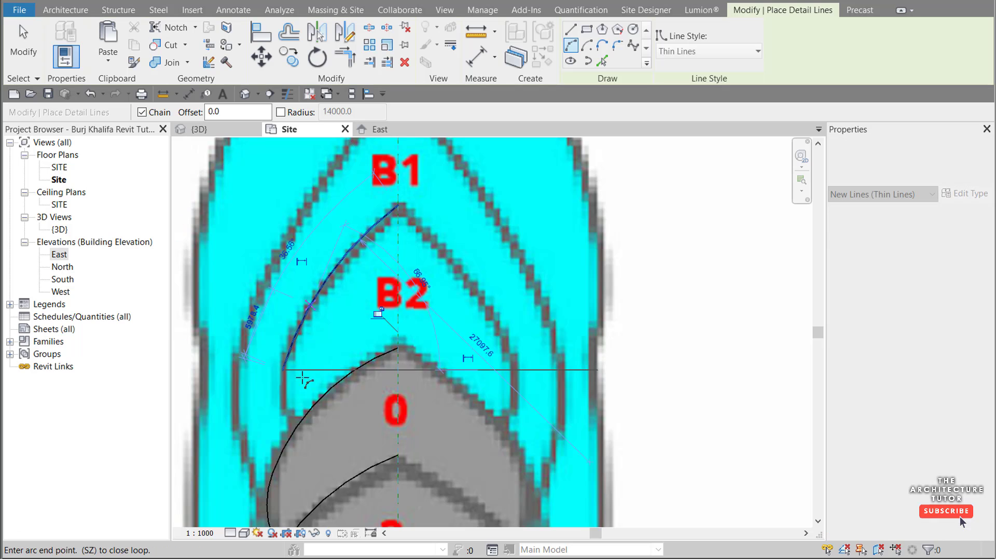
pyautogui.click(298, 426)
pyautogui.click(287, 411)
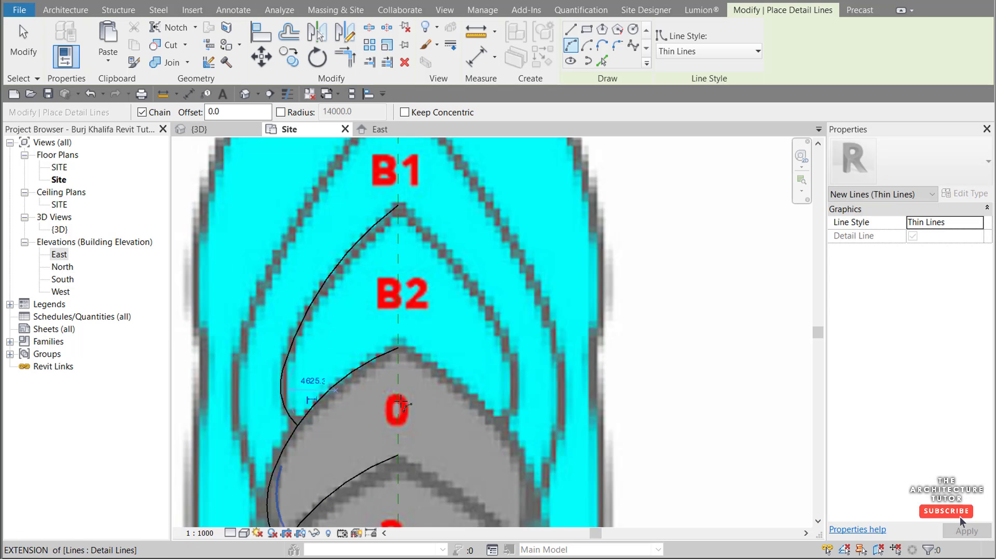
# Step: Draw the upper arc of tier B1's left half from its apex on the vertical plane down to its shoulder beside B2
pyautogui.scroll(-3, 388, 404)
pyautogui.scroll(2, 391, 249)
pyautogui.click(397, 244)
pyautogui.scroll(-4, 373, 259)
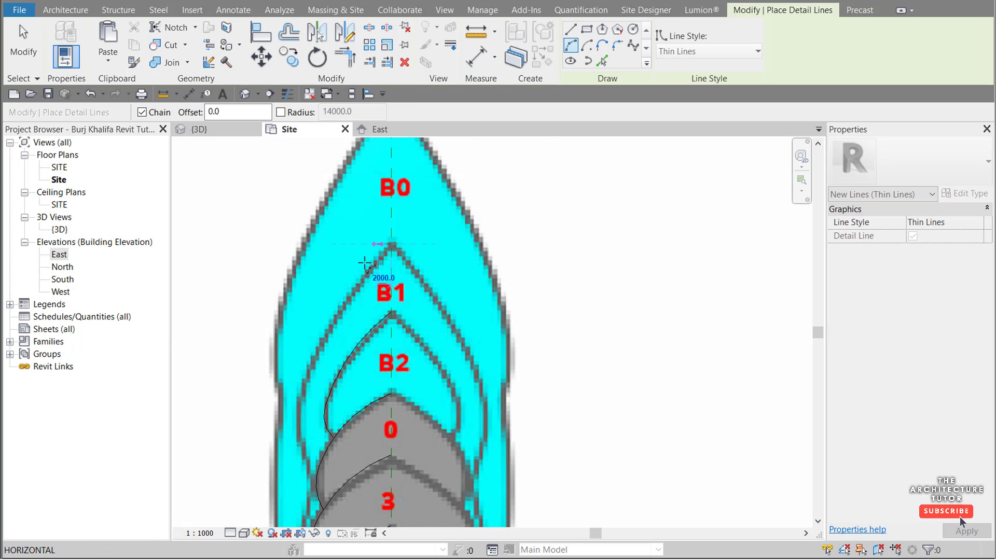
pyautogui.scroll(4, 332, 358)
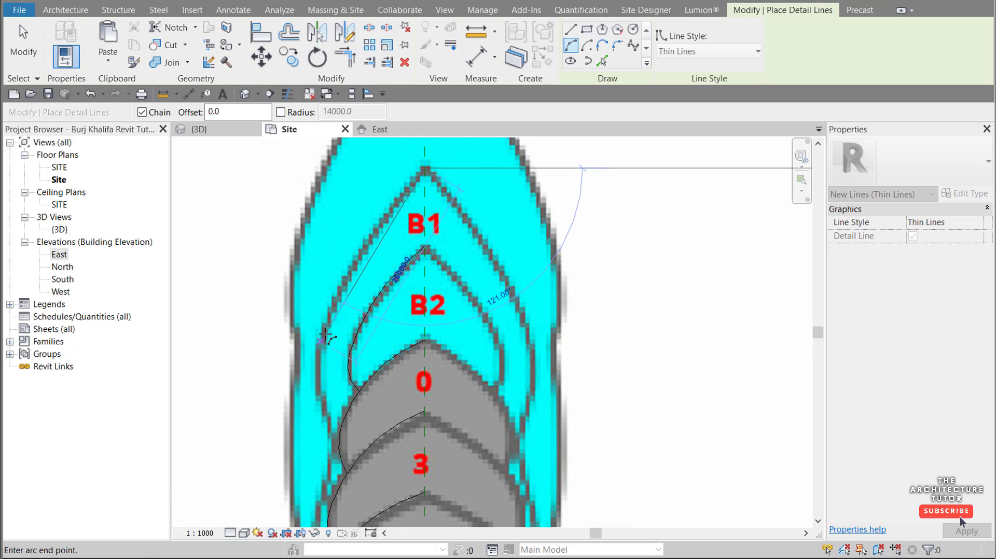
pyautogui.click(323, 335)
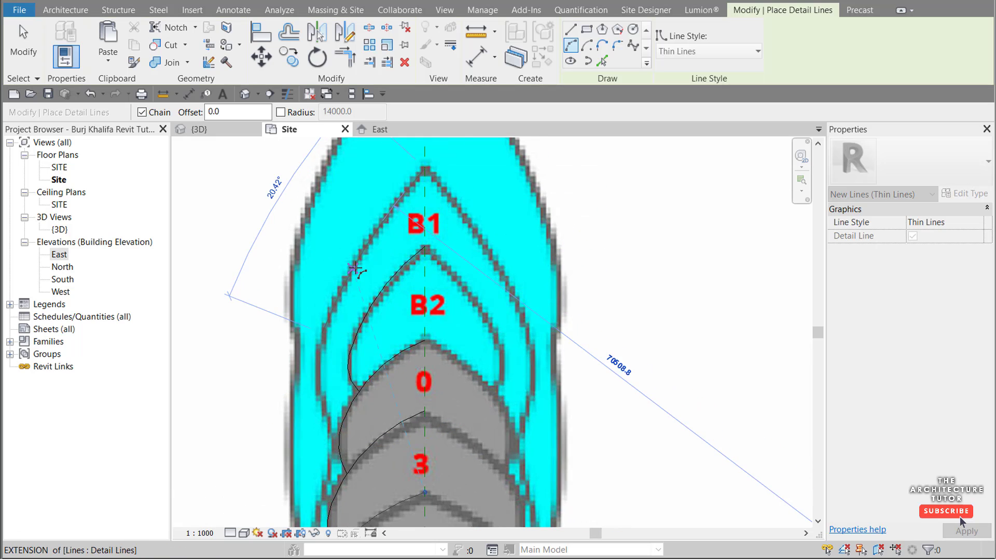
pyautogui.click(358, 268)
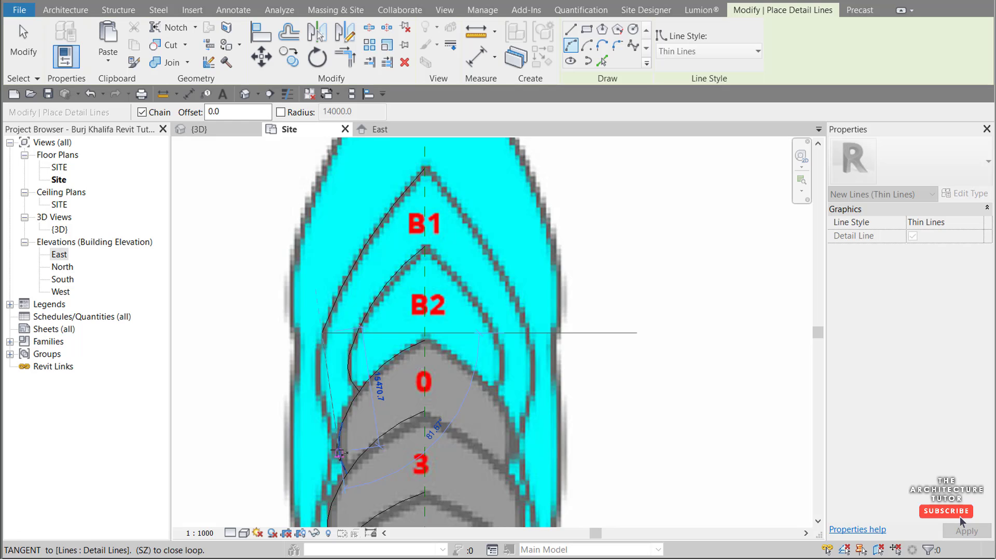
# Step: Continue tier B1's left edge with chained arcs along its wavy outline past tiers 0, 3 and 6, ending at the wing's base, and end the chain
pyautogui.scroll(2, 336, 452)
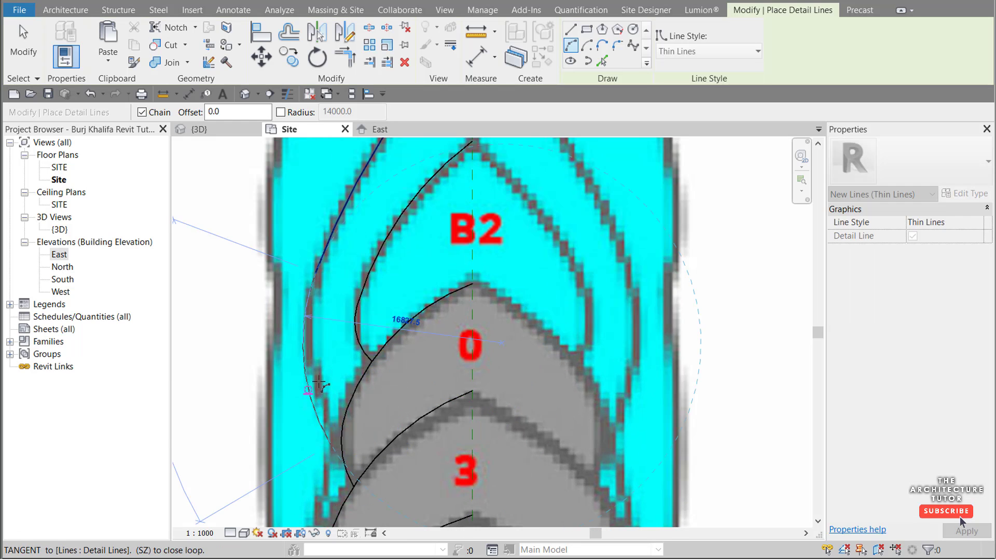
pyautogui.scroll(-2, 315, 377)
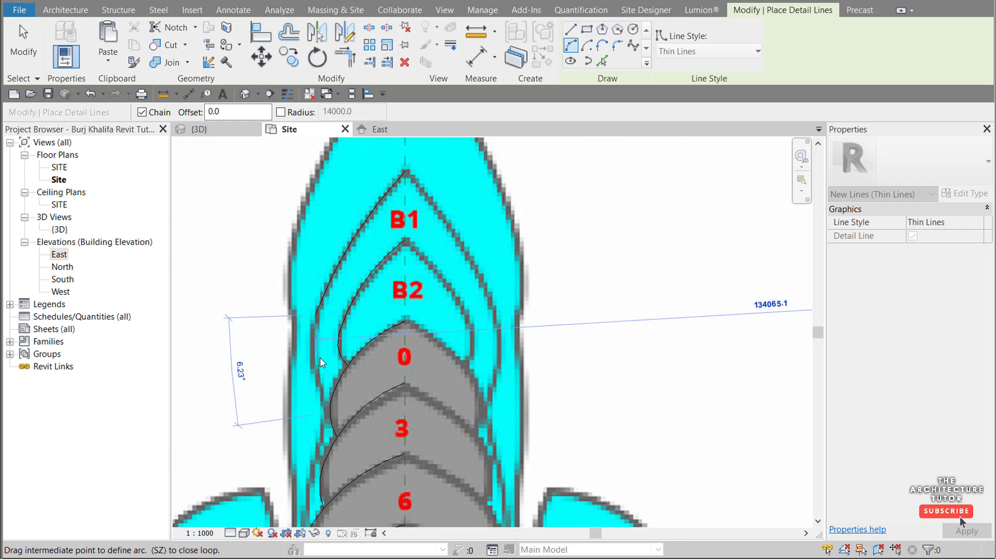
pyautogui.scroll(2, 317, 310)
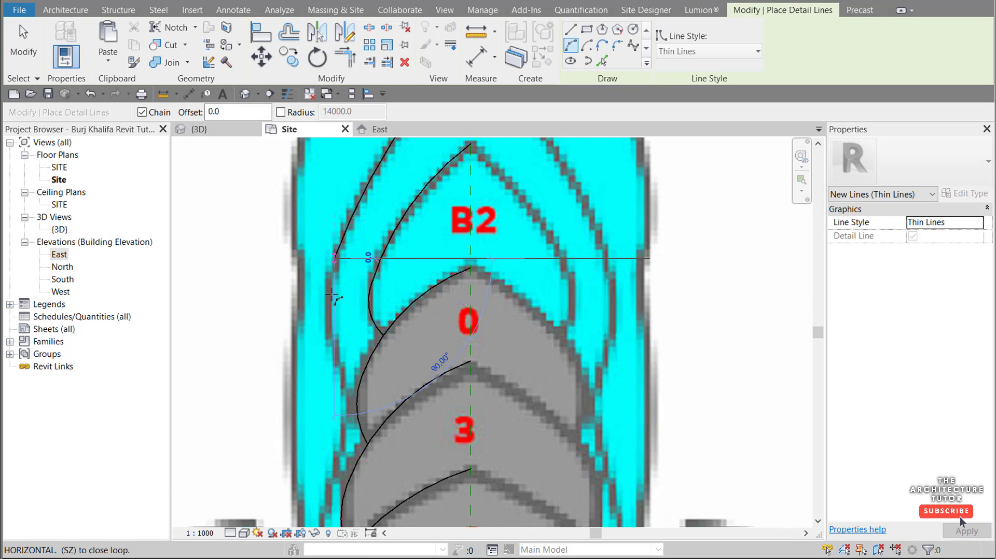
pyautogui.click(329, 323)
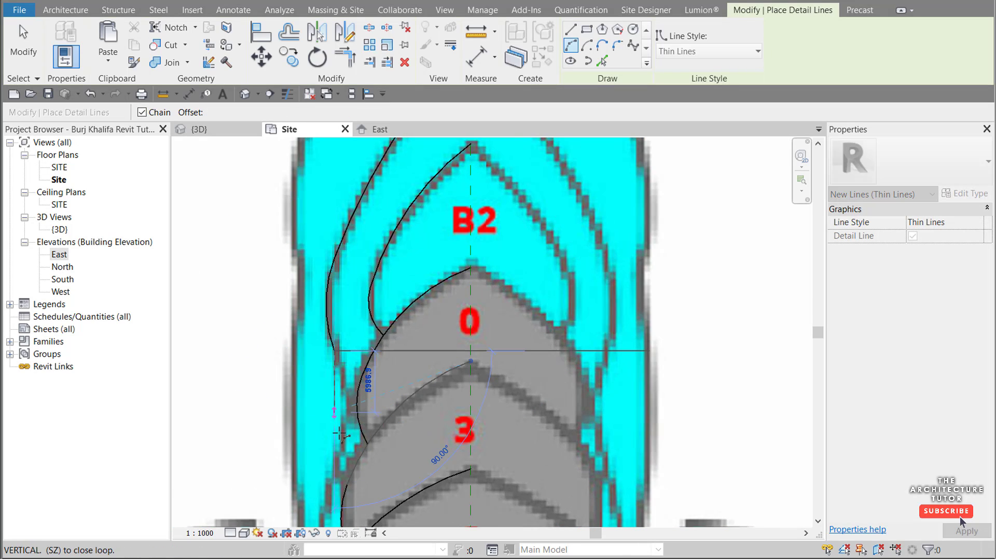
pyautogui.click(346, 431)
pyautogui.scroll(-6, 391, 263)
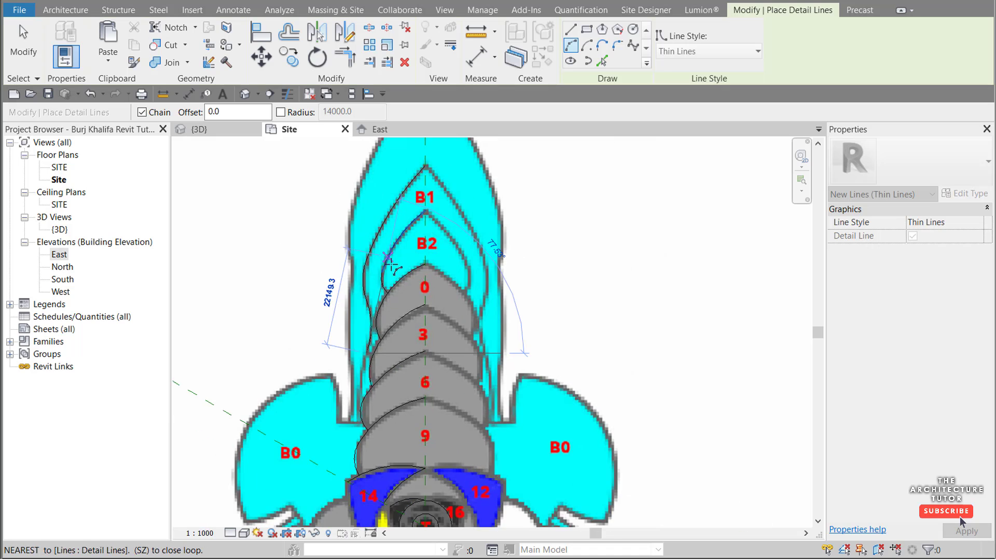
pyautogui.scroll(6, 363, 379)
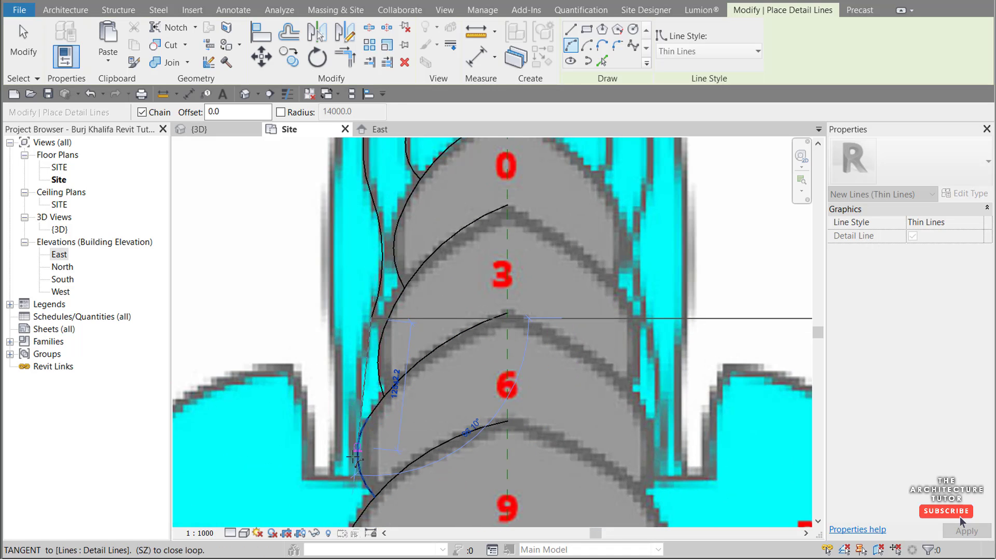
pyautogui.click(353, 481)
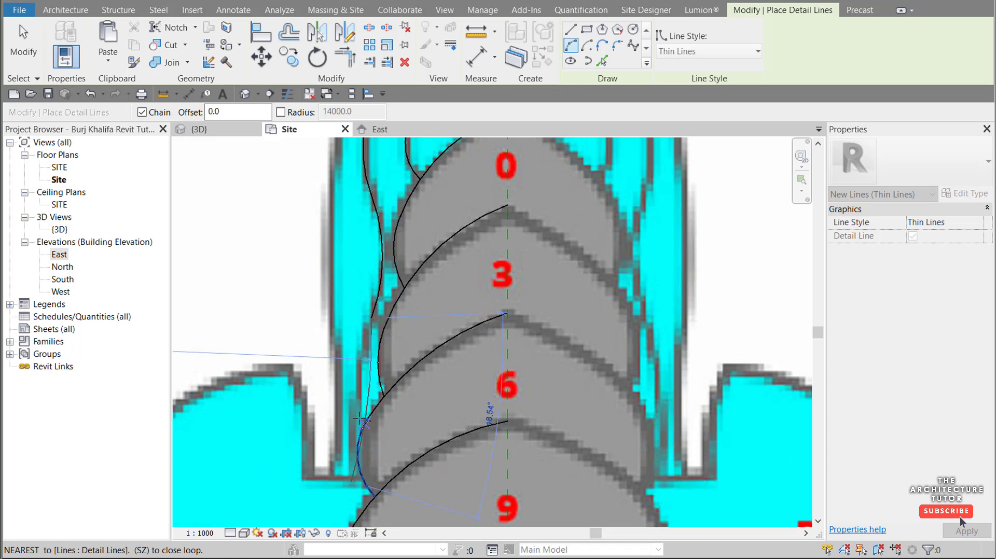
pyautogui.scroll(-5, 355, 397)
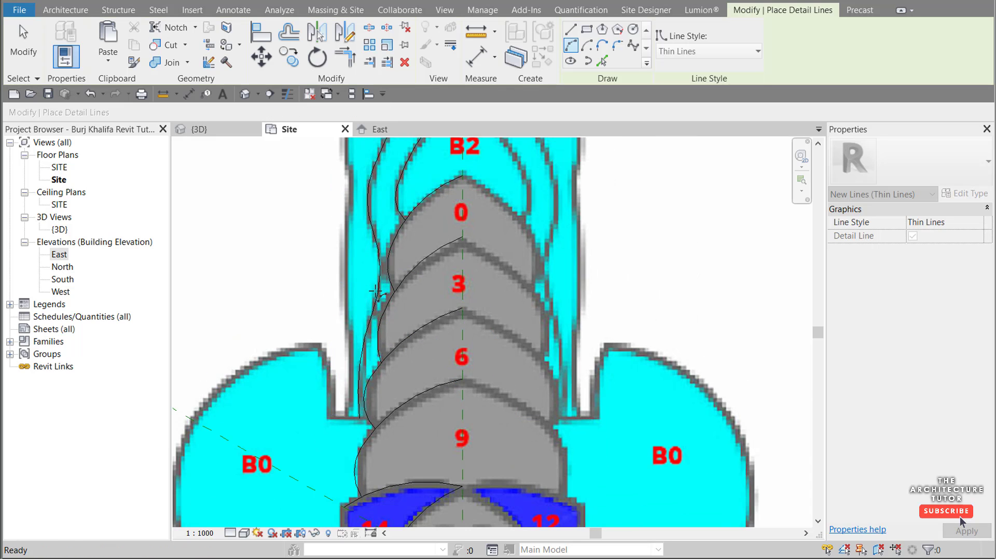
pyautogui.scroll(2, 366, 340)
pyautogui.scroll(-4, 366, 340)
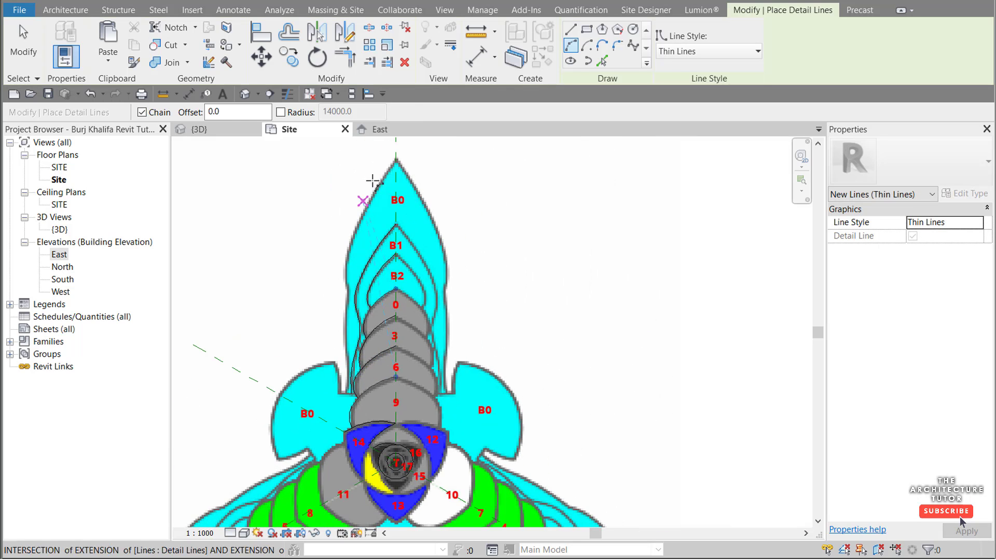
pyautogui.press('Escape')
# Step: Draw the upper arc of the north wing's outer B0 outline from its tip on the vertical plane down to its left shoulder
pyautogui.scroll(5, 373, 177)
pyautogui.click(415, 147)
pyautogui.scroll(-3, 313, 337)
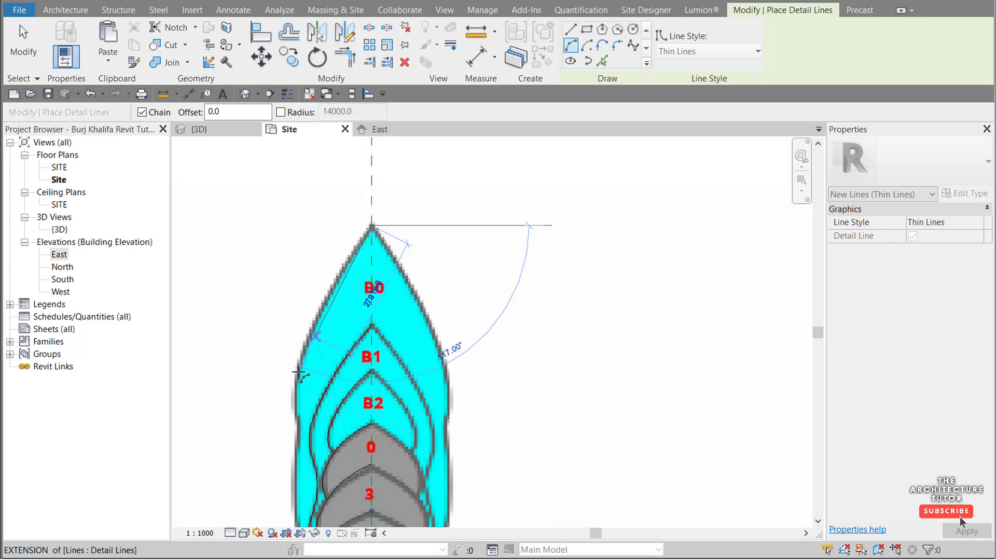
pyautogui.click(300, 379)
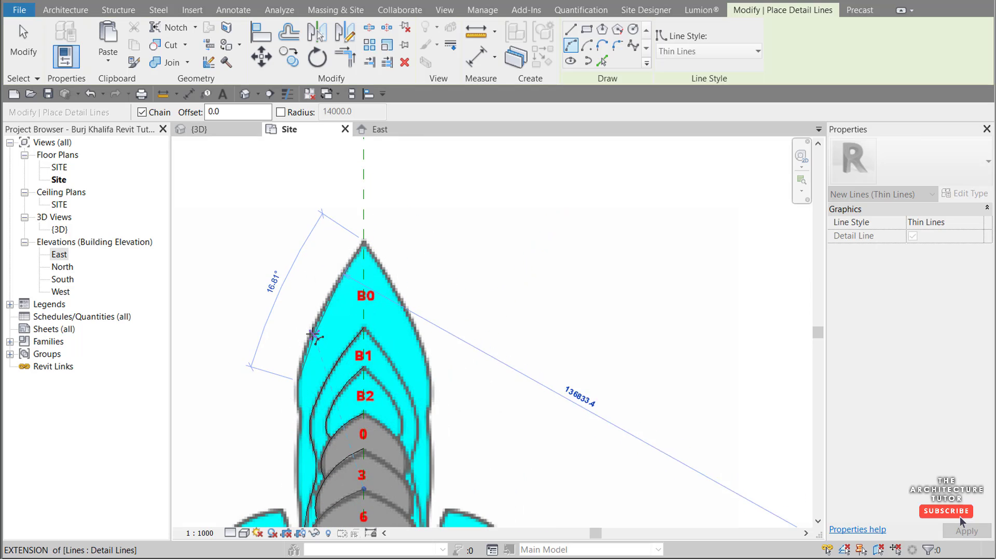
pyautogui.click(311, 333)
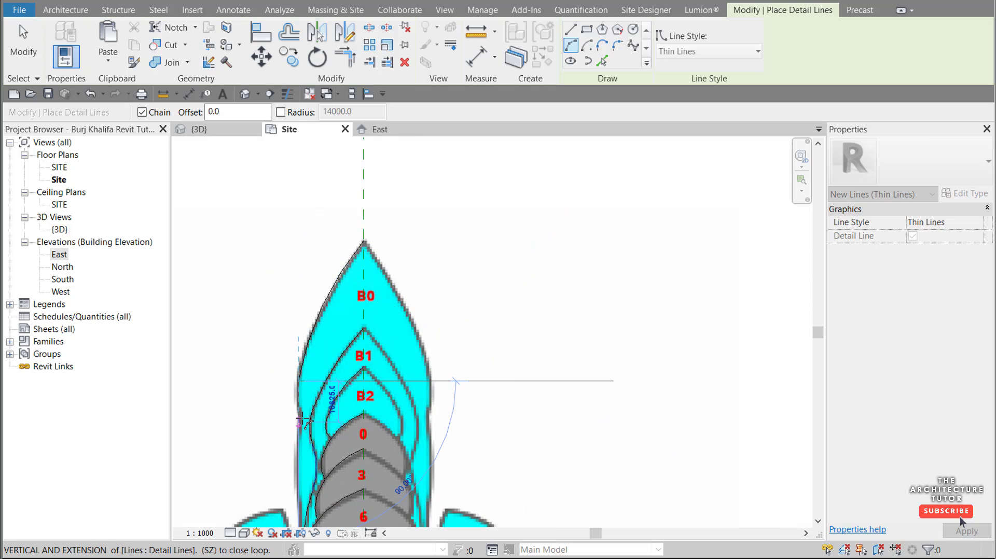
# Step: Continue the north wing's left B0 edge with chained arcs down to the notch beside the side lobe, the last about 36266 in radius
pyautogui.scroll(3, 299, 398)
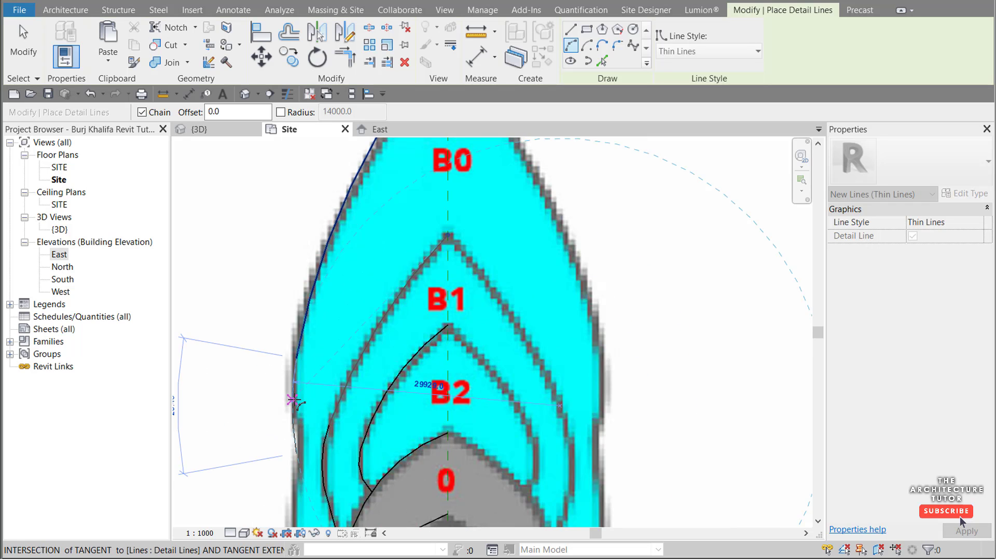
pyautogui.scroll(-5, 293, 400)
pyautogui.scroll(4, 295, 399)
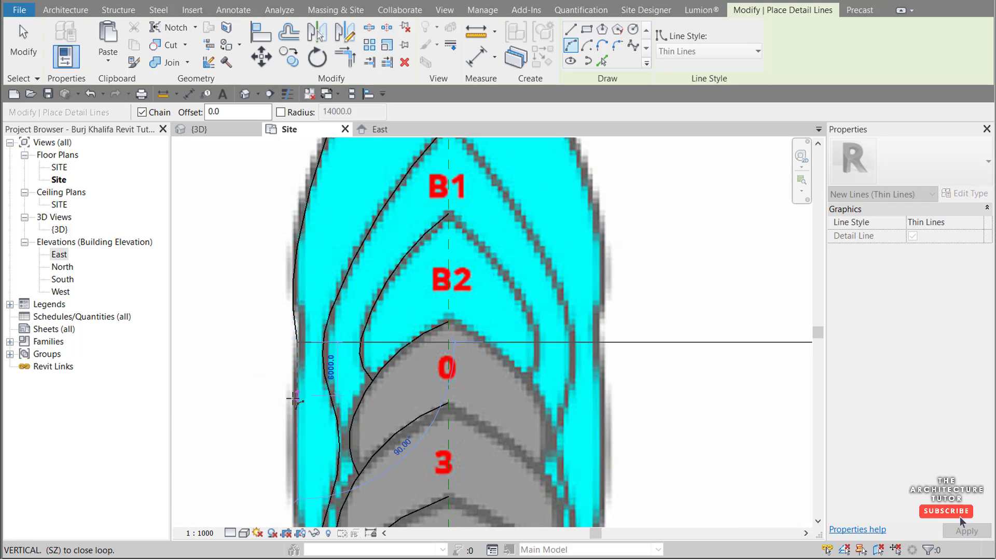
pyautogui.scroll(-2, 302, 328)
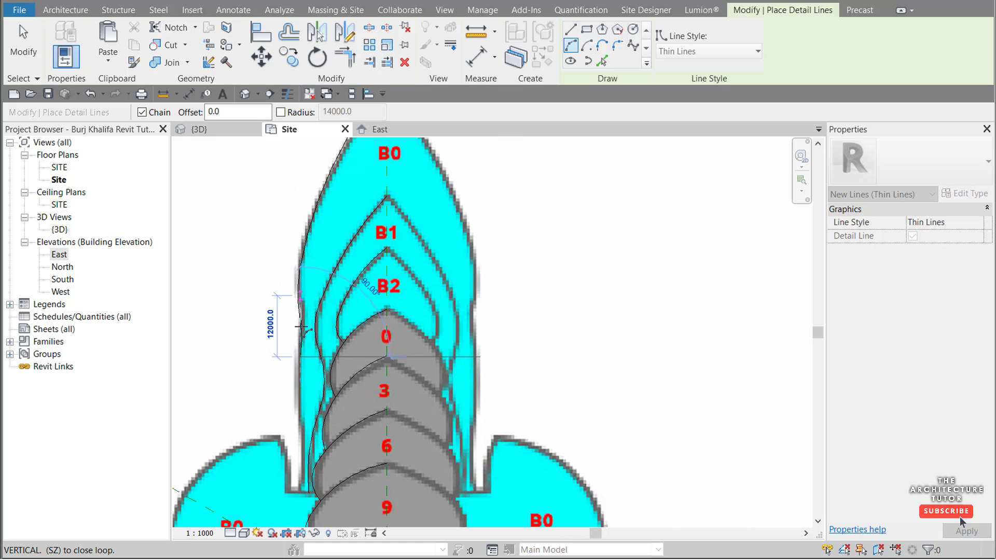
pyautogui.scroll(1, 300, 433)
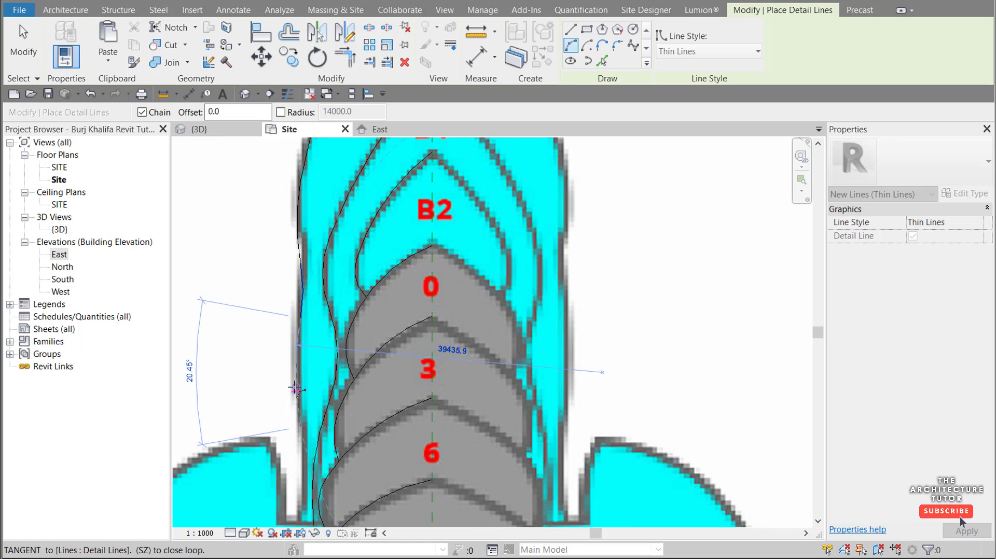
pyautogui.scroll(-2, 300, 372)
pyautogui.scroll(2, 300, 372)
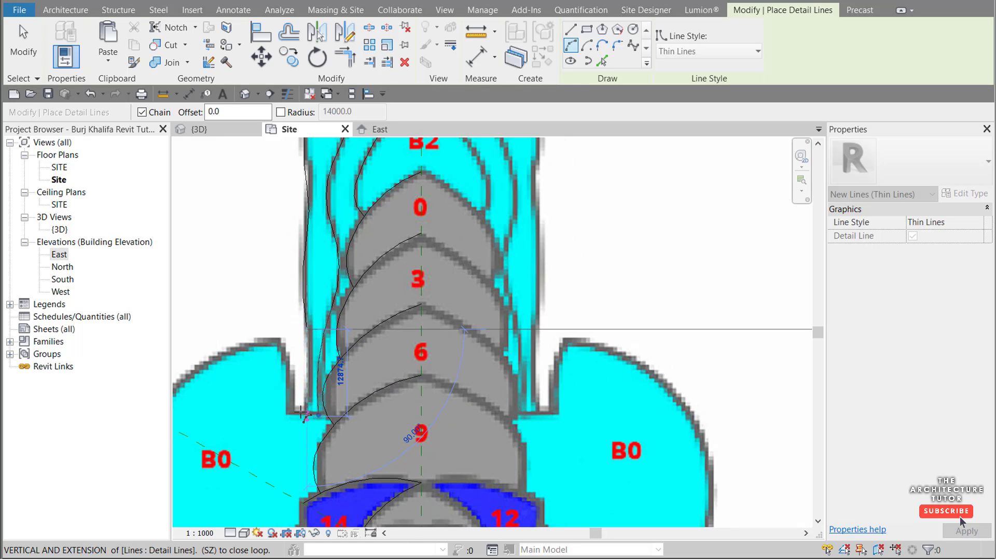
pyautogui.click(307, 368)
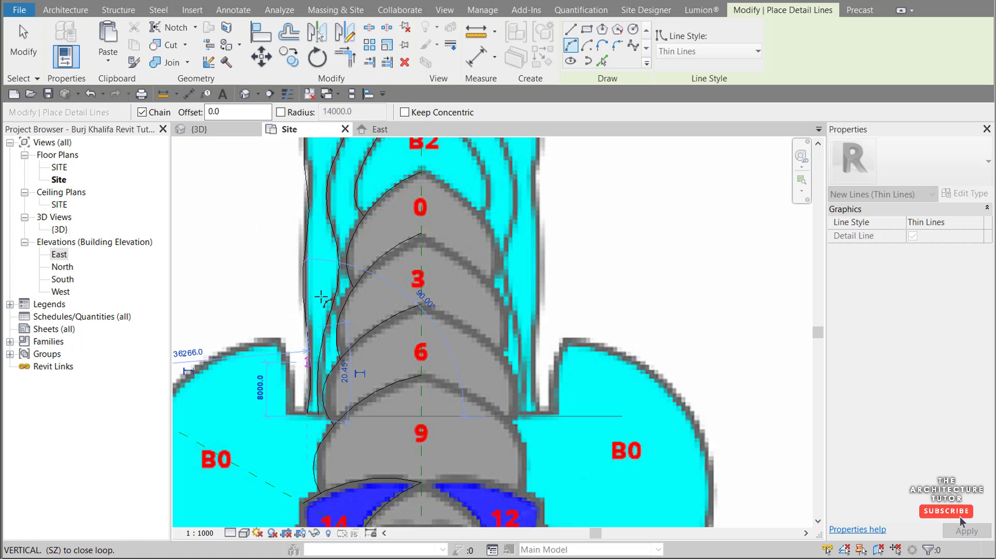
pyautogui.scroll(-2, 321, 259)
pyautogui.press('Escape')
pyautogui.press('Escape')
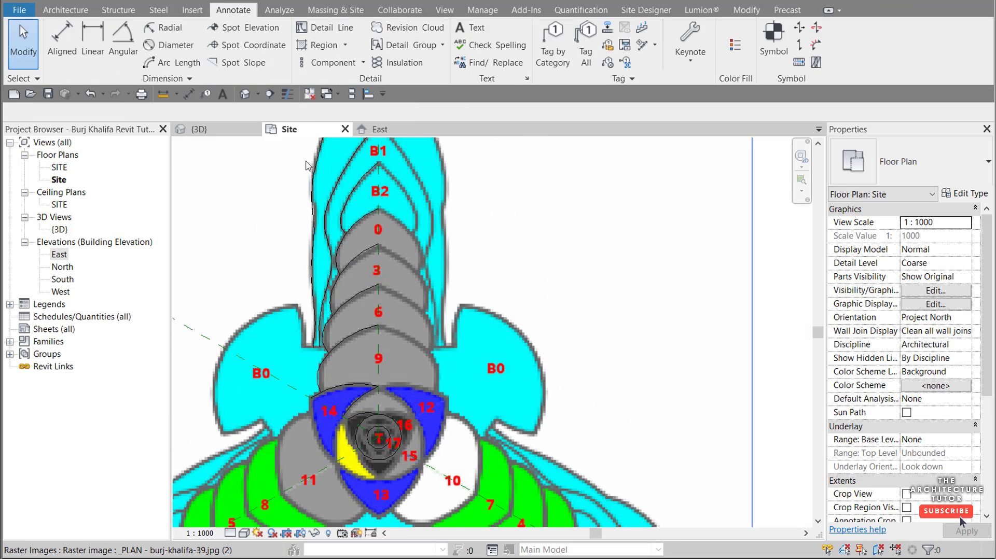
# Step: Select all the traced detail lines over the plan image and set their line style to Wide Lines
pyautogui.scroll(-8, 314, 239)
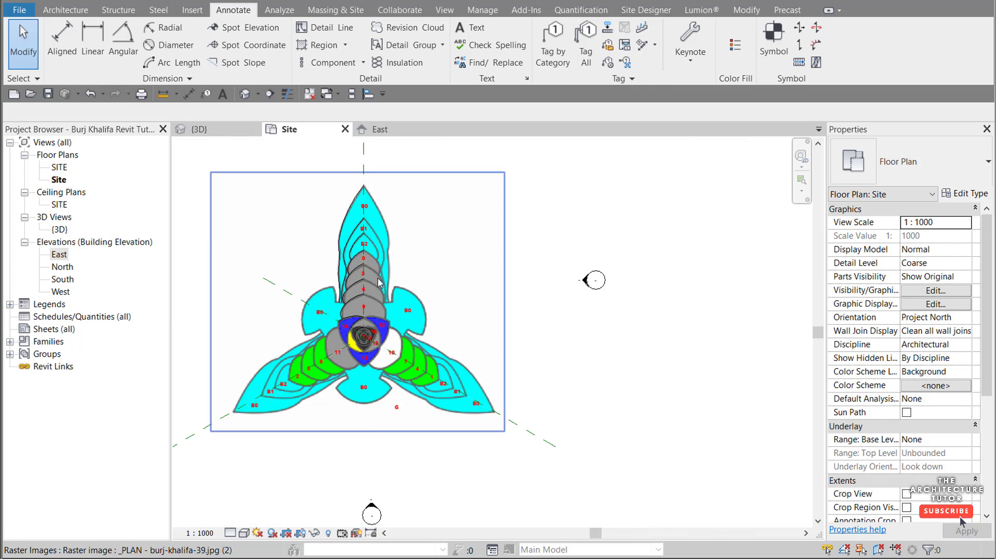
pyautogui.scroll(1, 258, 199)
pyautogui.moveTo(262, 188)
pyautogui.mouseDown()
pyautogui.moveTo(298, 249)
pyautogui.moveTo(484, 408)
pyautogui.moveTo(522, 425)
pyautogui.mouseUp()
pyautogui.click(633, 52)
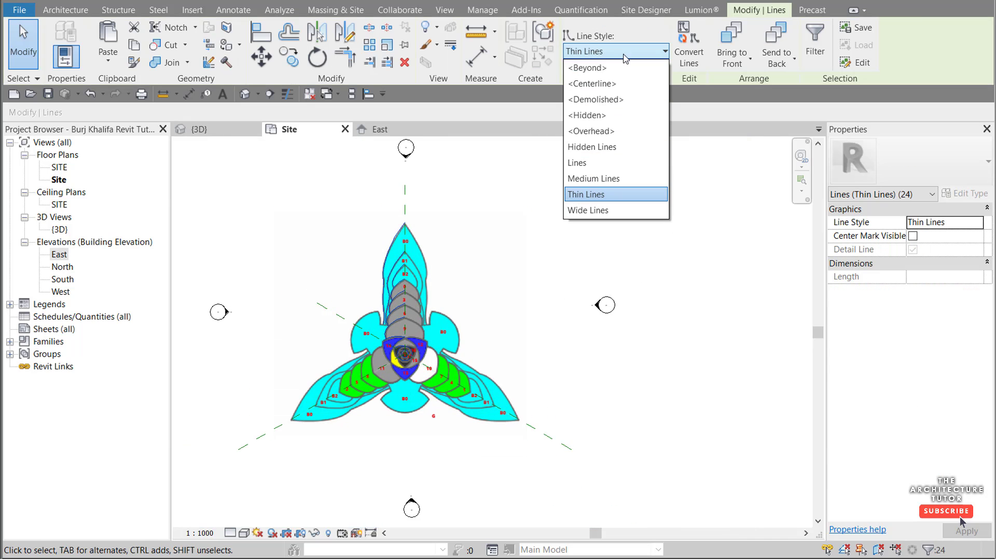
pyautogui.click(586, 210)
pyautogui.scroll(6, 419, 299)
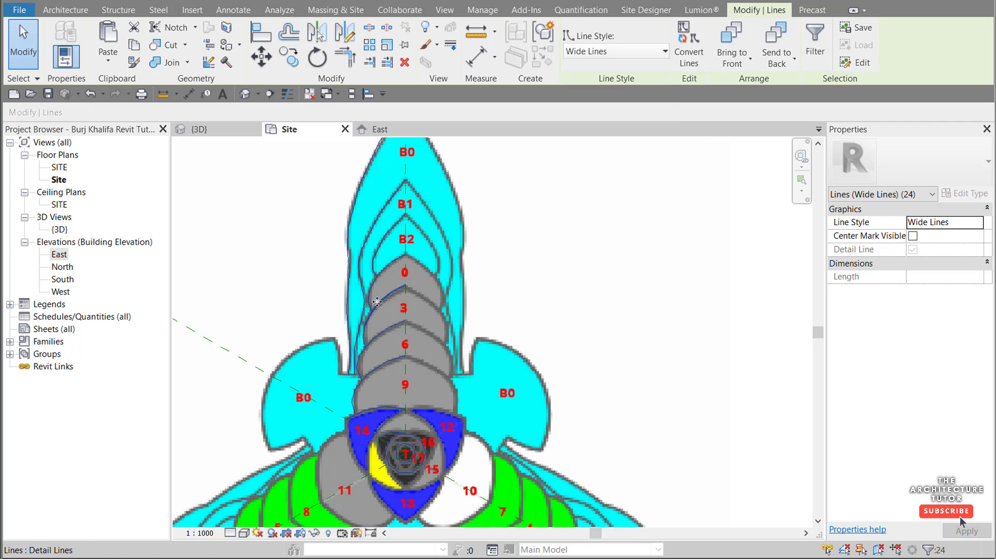
pyautogui.press('Escape')
# Step: Draw a straight helper line about 19205 long from the left B0 side lobe's upper corner, perpendicular to the diagonal reference plane
pyautogui.scroll(-5, 418, 285)
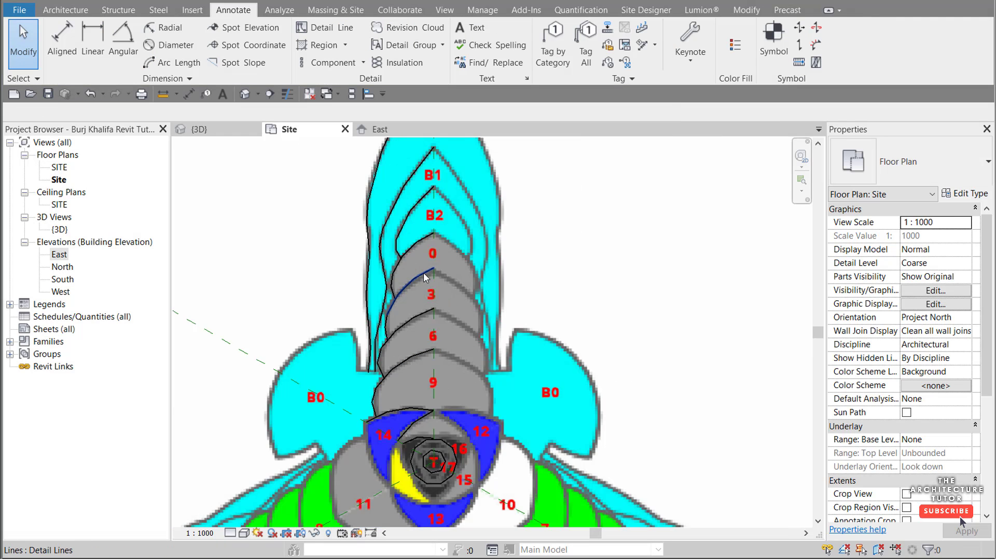
pyautogui.scroll(4, 366, 369)
pyautogui.scroll(-2, 357, 372)
pyautogui.scroll(1, 337, 307)
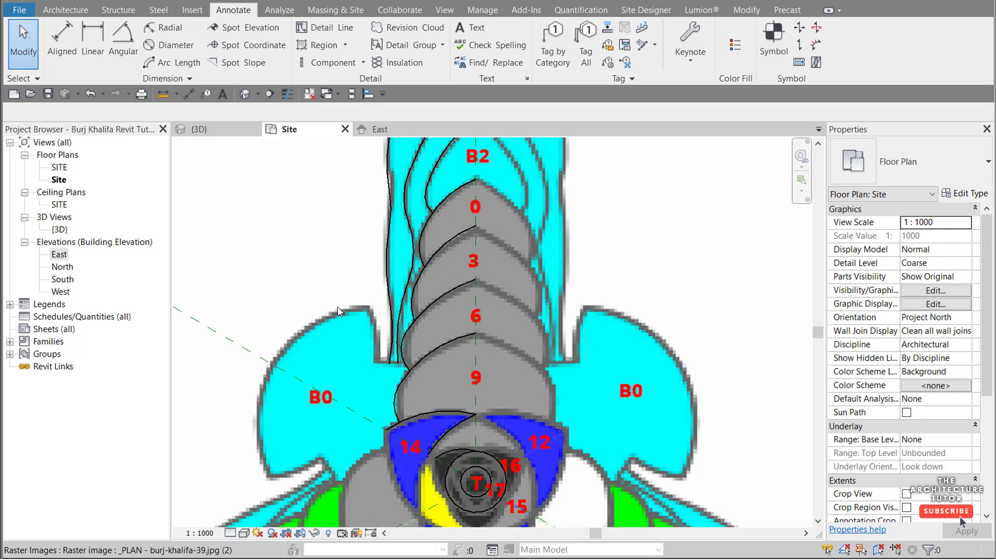
pyautogui.click(309, 26)
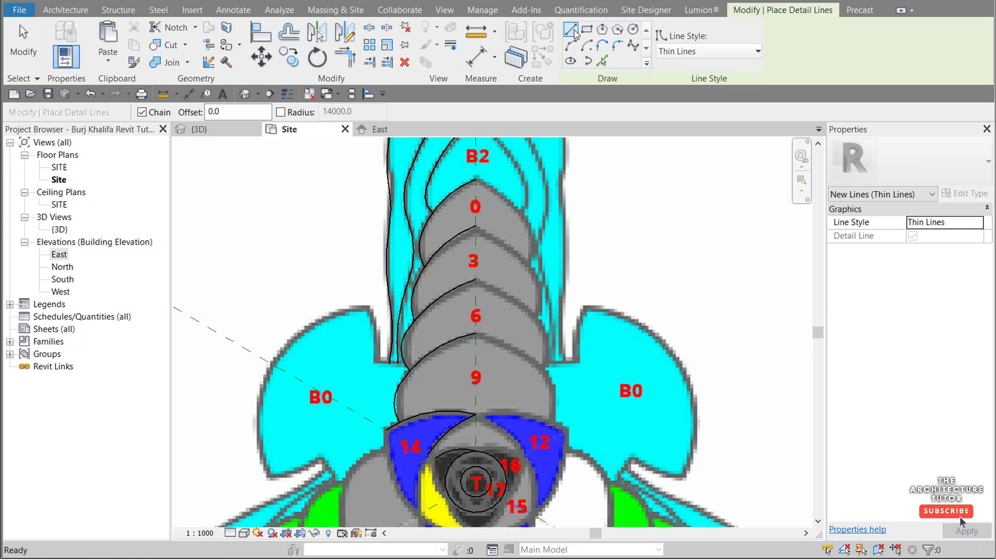
pyautogui.click(570, 45)
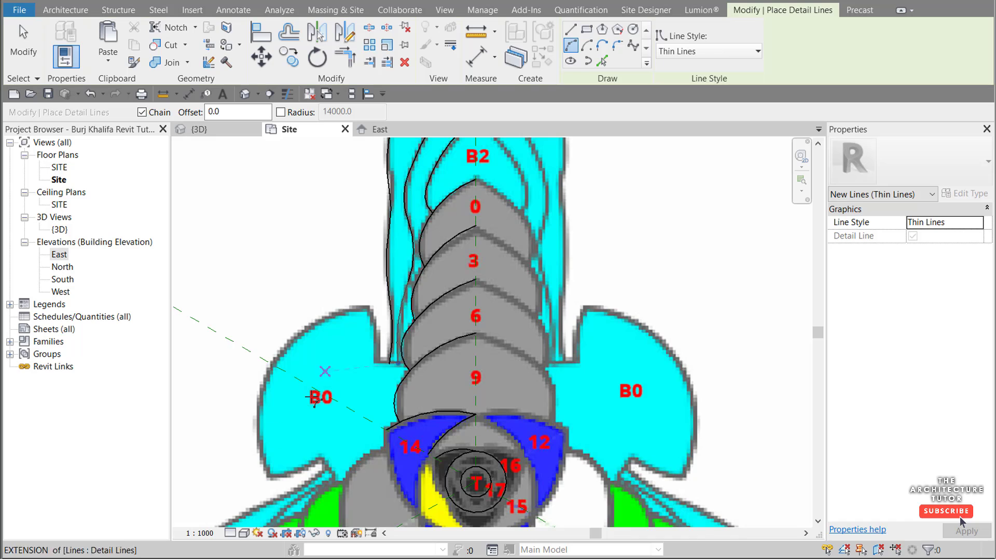
pyautogui.click(570, 29)
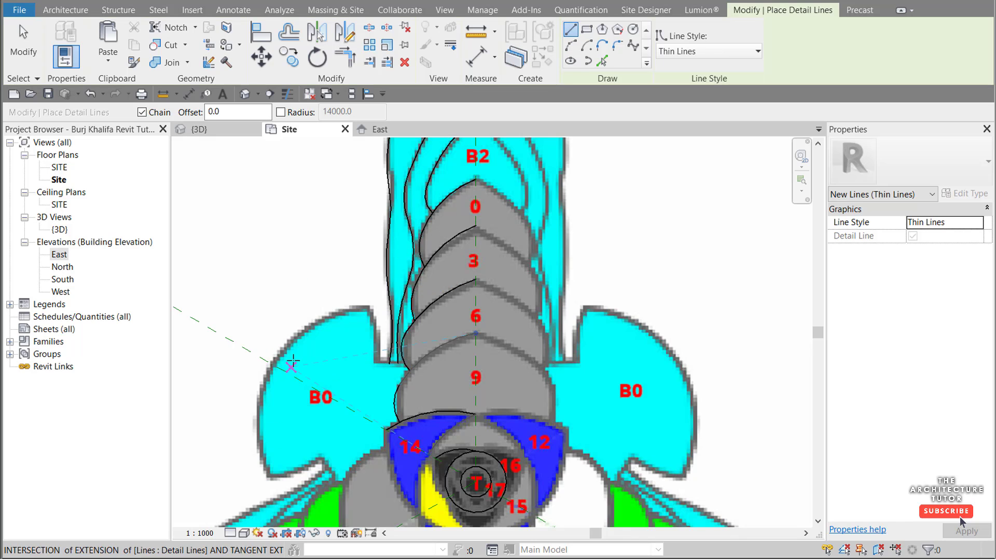
pyautogui.click(367, 307)
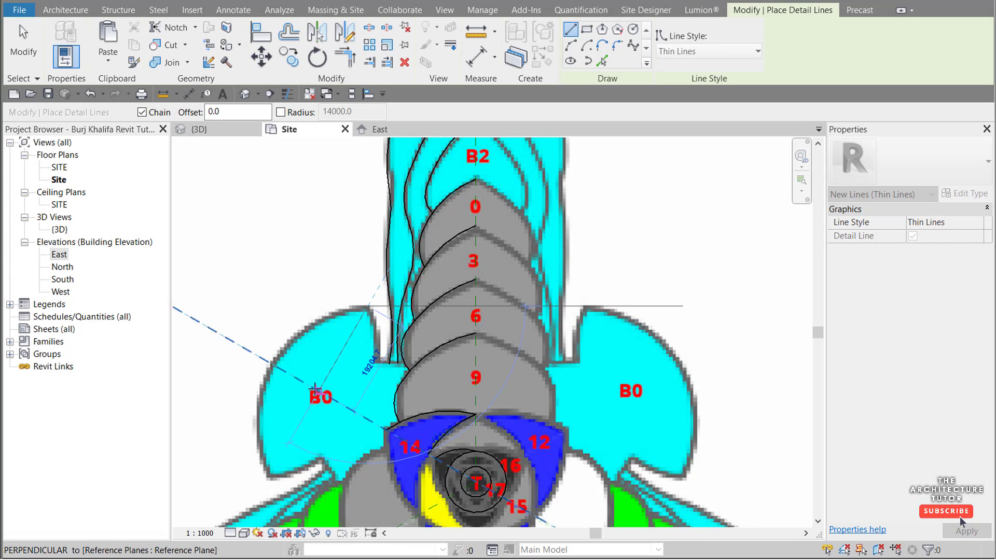
pyautogui.click(316, 389)
pyautogui.press('Escape')
pyautogui.press('Escape')
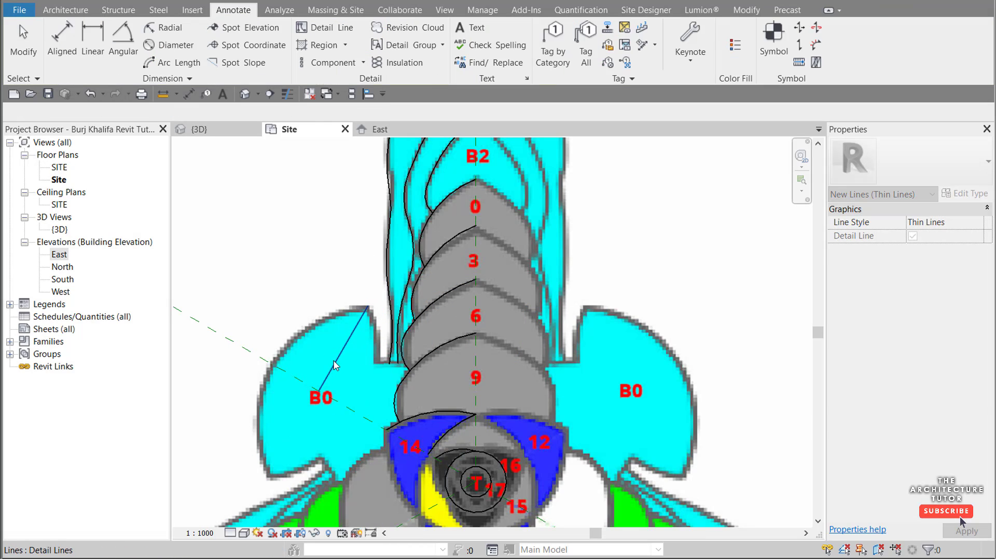
# Step: Copy the helper line from its upper end to its point on the reference plane, so it extends to the left lobe's lower corner
pyautogui.click(342, 354)
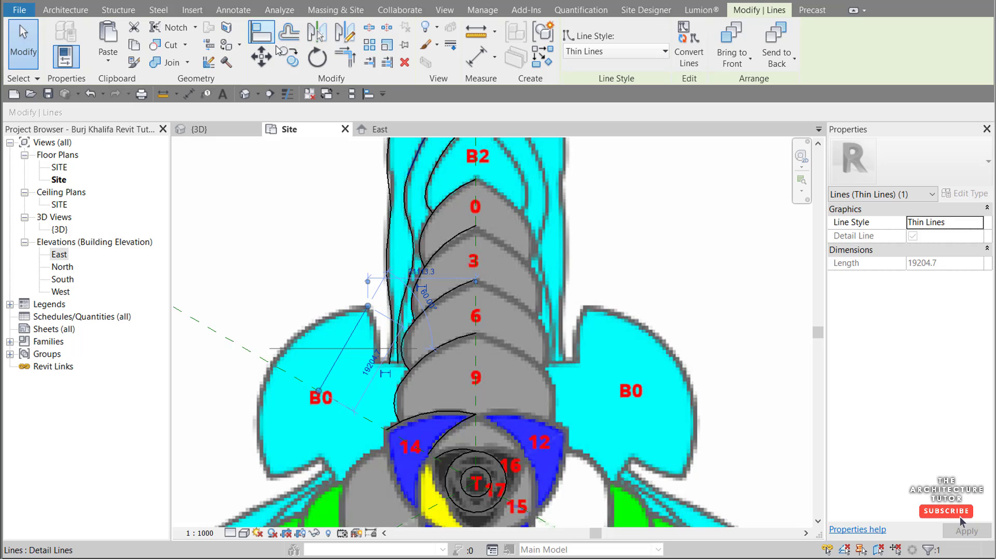
pyautogui.click(290, 58)
pyautogui.click(367, 307)
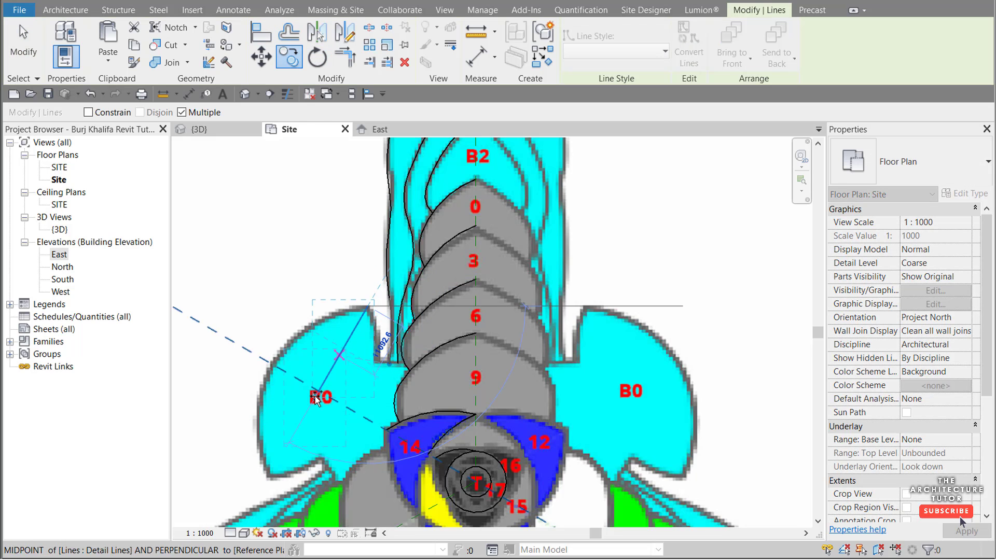
pyautogui.click(319, 392)
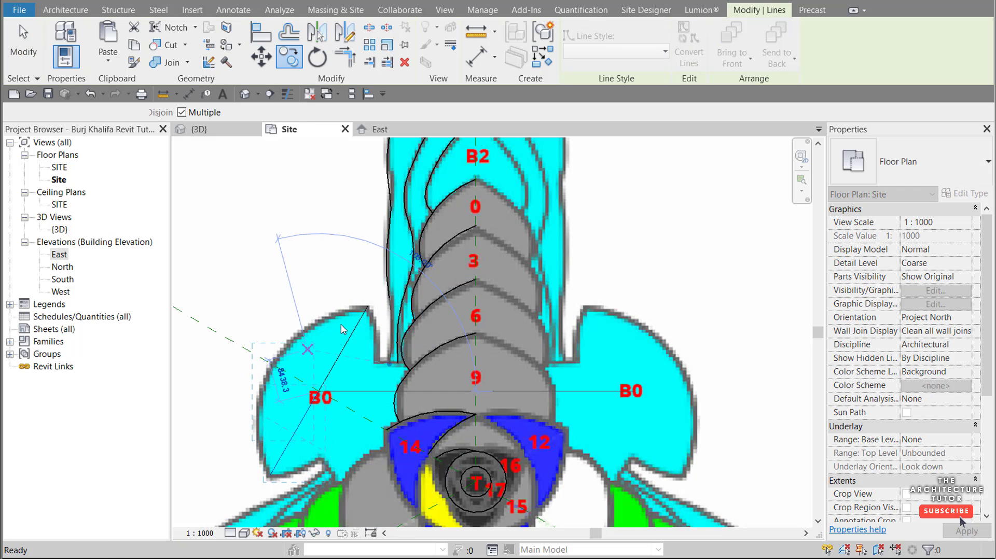
pyautogui.press('Escape')
pyautogui.press('Escape')
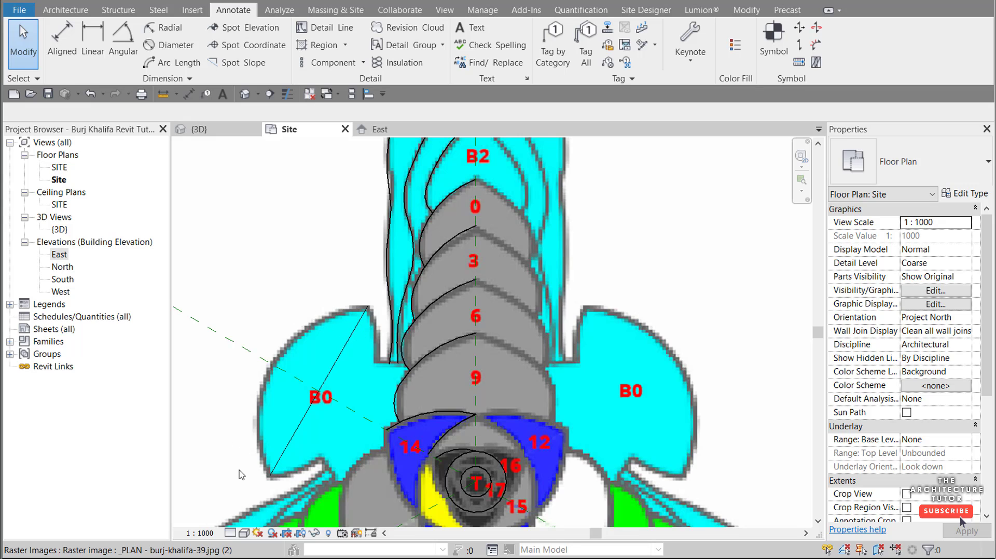
# Step: Draw the left B0 lobe's outer arc between the helper lines' outer ends, about 23176 in radius, and delete the helper lines
pyautogui.click(325, 28)
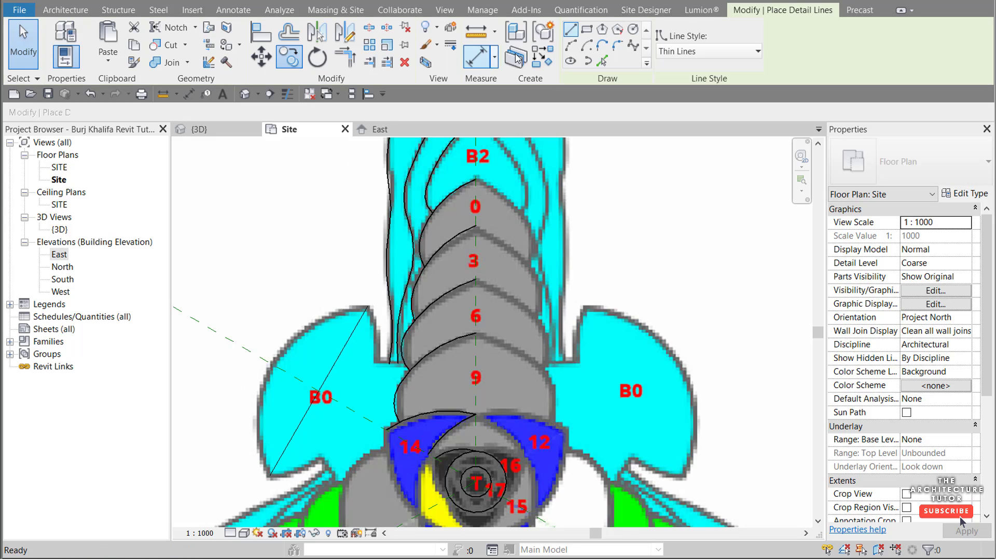
pyautogui.click(571, 47)
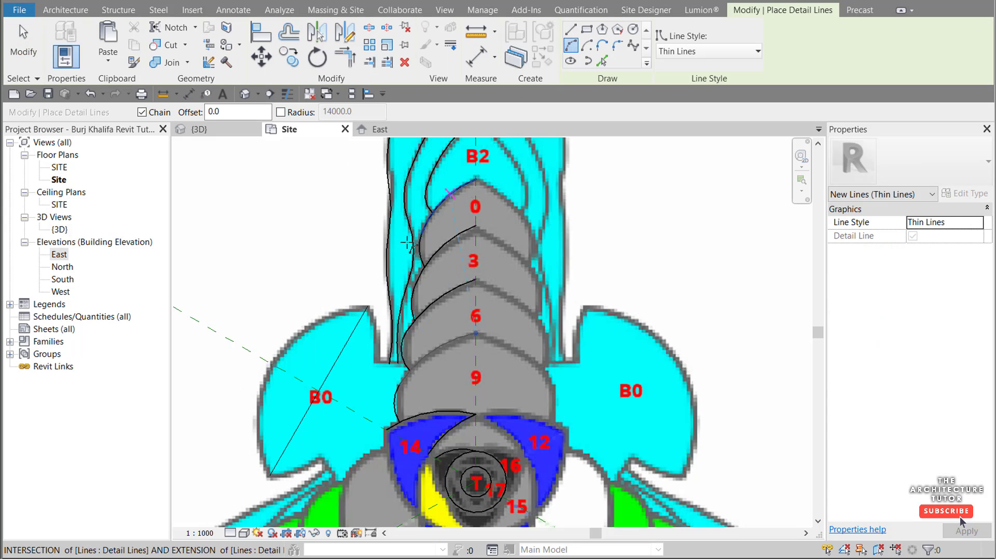
pyautogui.click(368, 307)
pyautogui.click(269, 474)
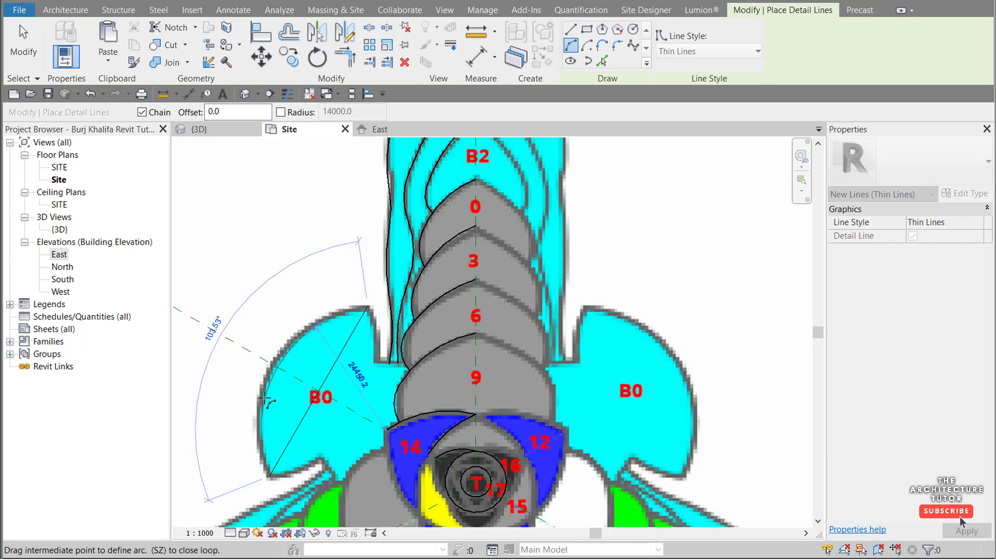
pyautogui.click(267, 381)
pyautogui.press('Escape')
pyautogui.press('Escape')
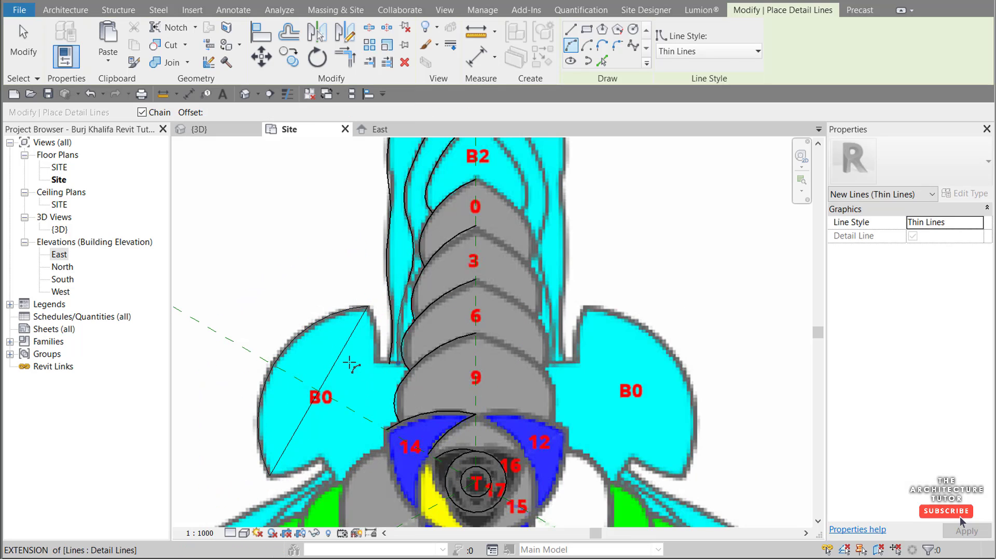
pyautogui.click(305, 423)
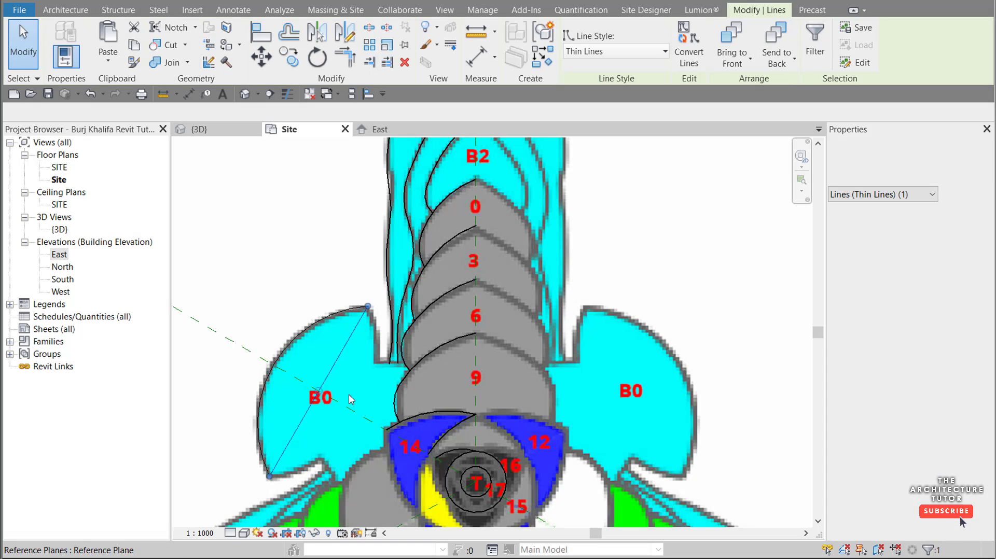
pyautogui.press('Delete')
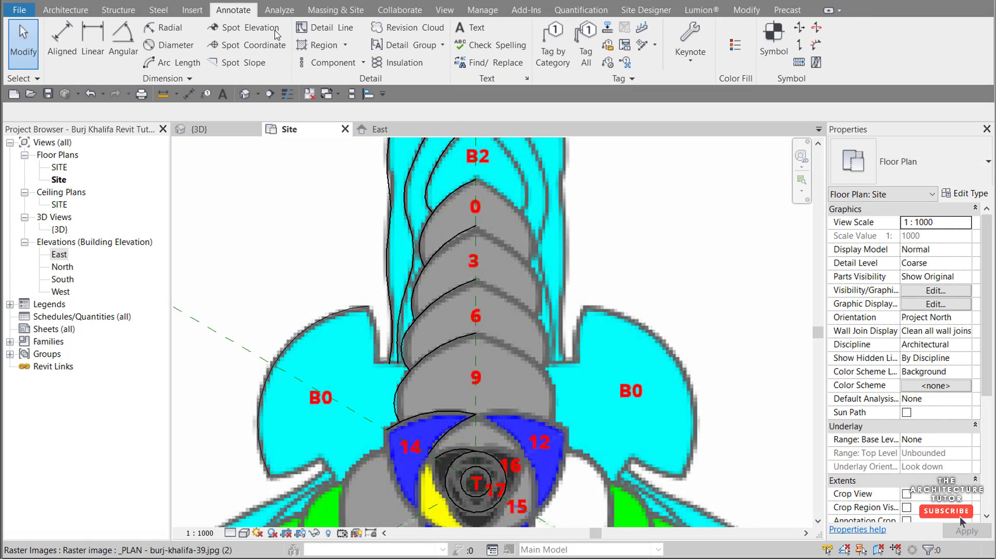
# Step: Draw a three-point arc from the left B0 lobe's upper corner down its inner side to the base of the notch
pyautogui.click(320, 28)
pyautogui.click(570, 46)
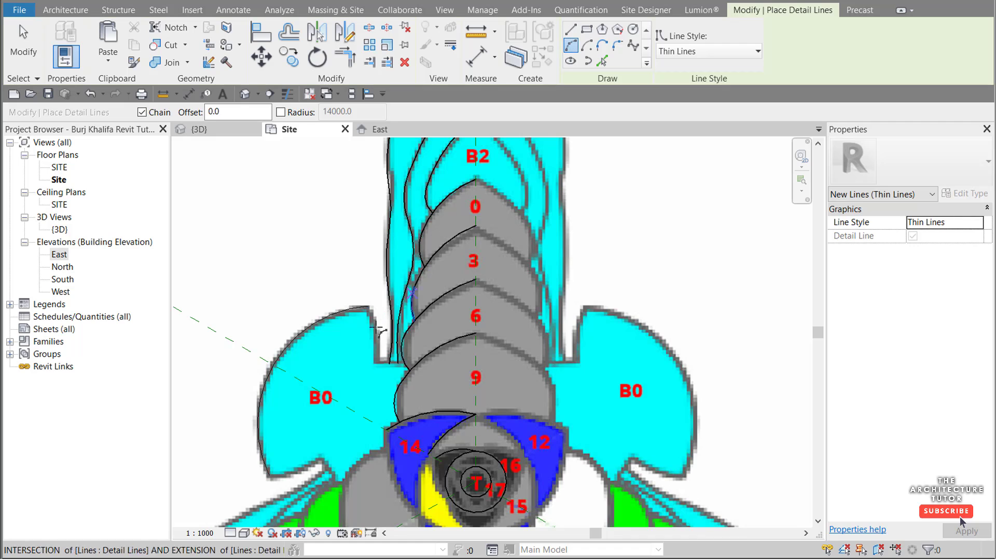
pyautogui.click(368, 306)
pyautogui.scroll(3, 369, 358)
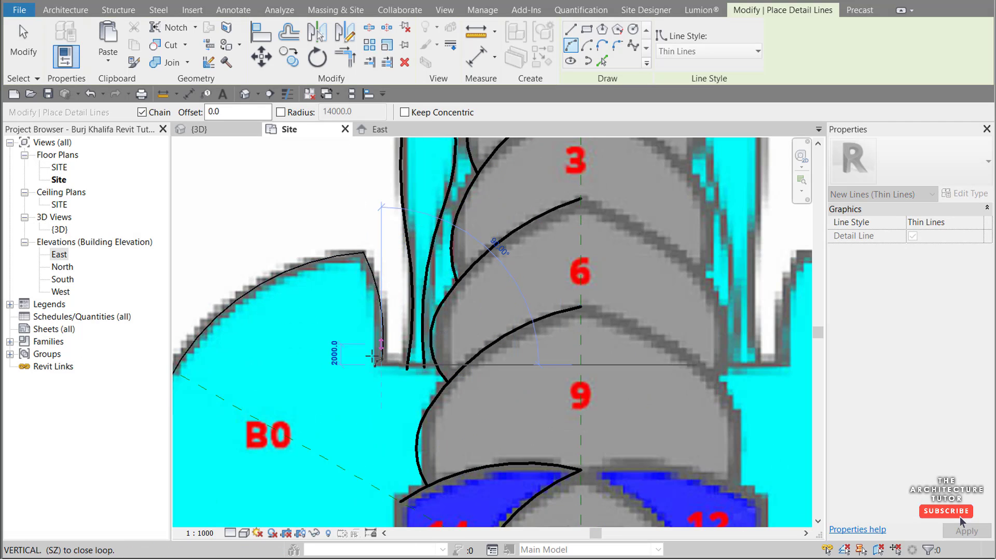
pyautogui.click(384, 328)
pyautogui.scroll(-3, 375, 269)
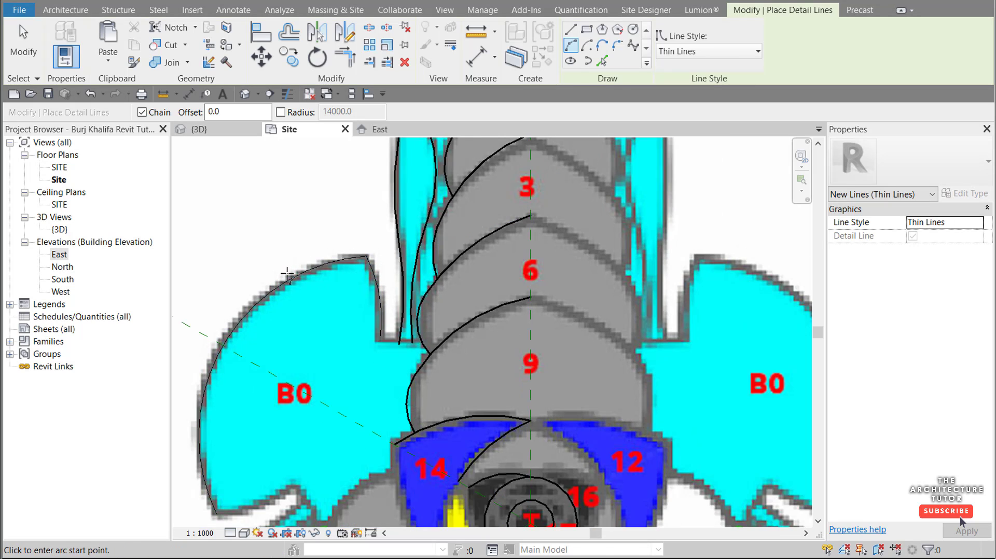
pyautogui.press('Escape')
pyautogui.press('Escape')
# Step: Select all the detail lines, including the new lobe arcs, and change their line style to Wide Lines
pyautogui.scroll(-4, 290, 254)
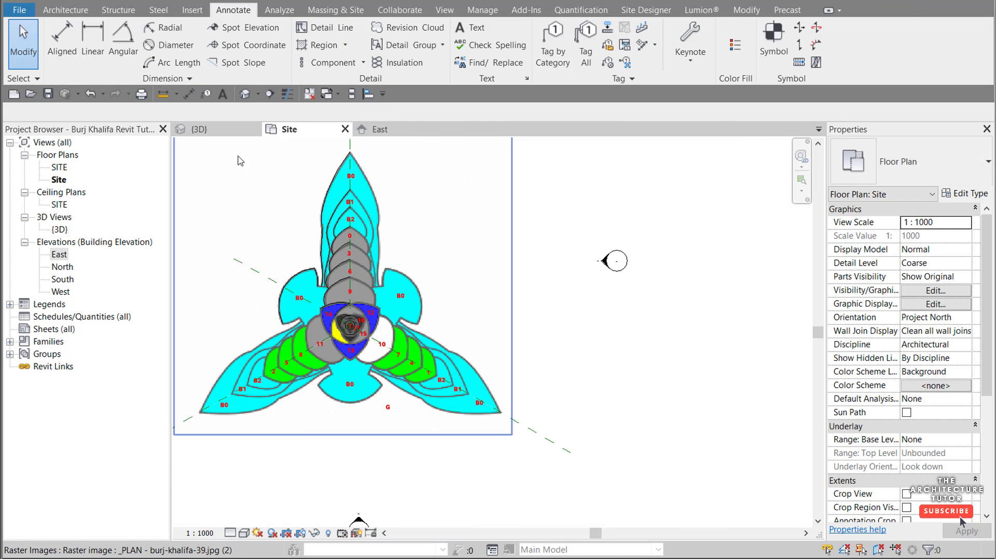
pyautogui.moveTo(230, 144); pyautogui.dragTo(386, 297)
pyautogui.moveTo(435, 366); pyautogui.dragTo(435, 362)
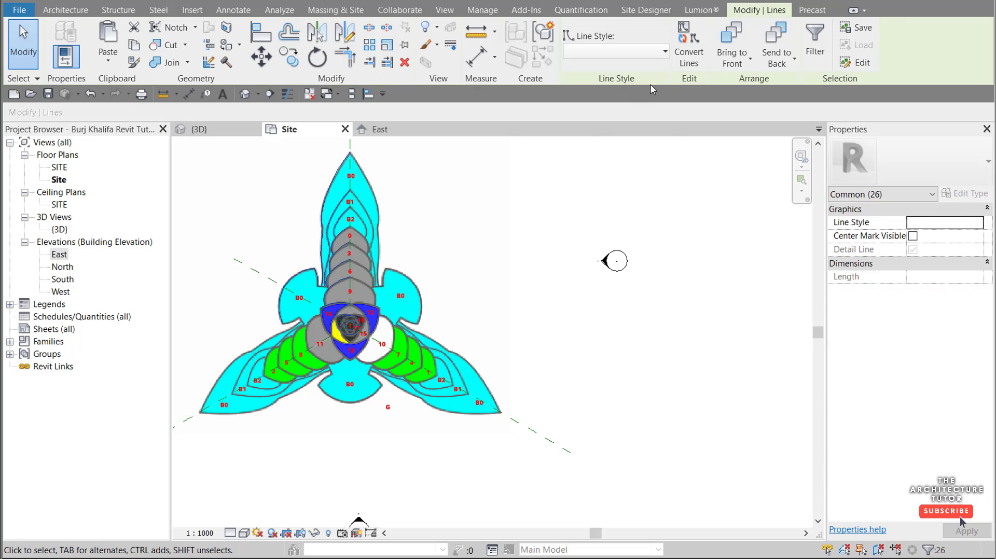
pyautogui.click(614, 50)
pyautogui.click(588, 210)
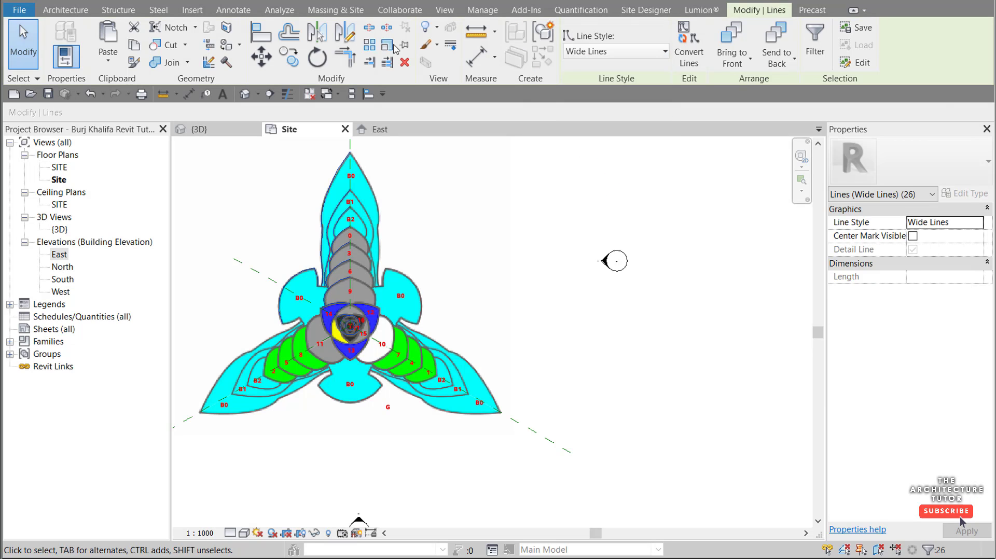
pyautogui.press('Escape')
# Step: Draw a horizontal detail line in Wide Lines style along the notch base, from the lobe arc's lower end to tier 6's left edge
pyautogui.click(322, 28)
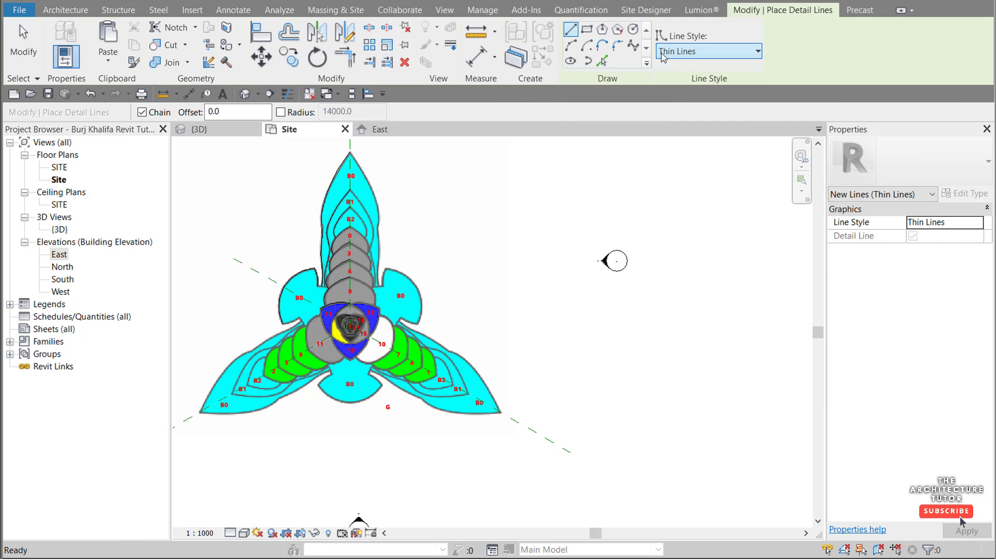
pyautogui.click(665, 52)
pyautogui.click(692, 210)
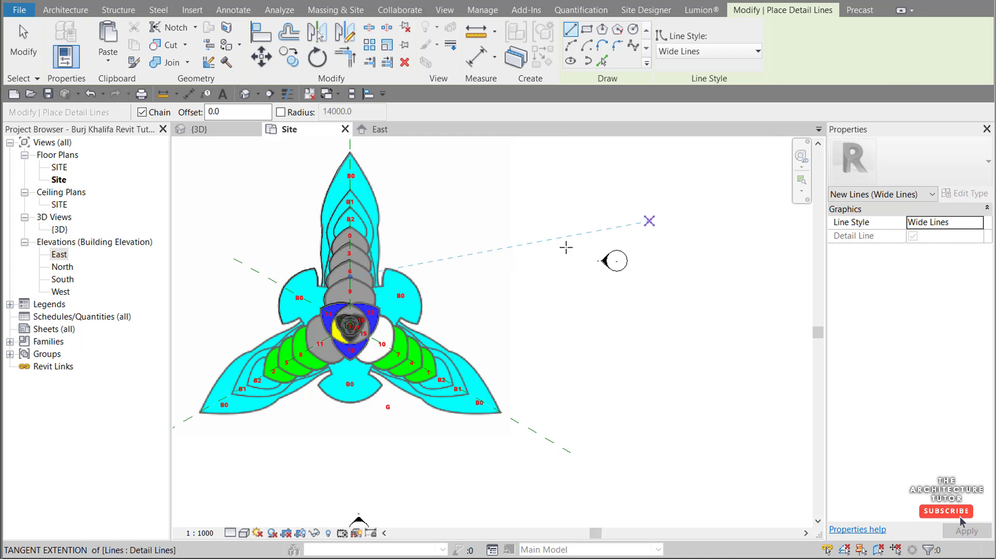
pyautogui.scroll(10, 254, 256)
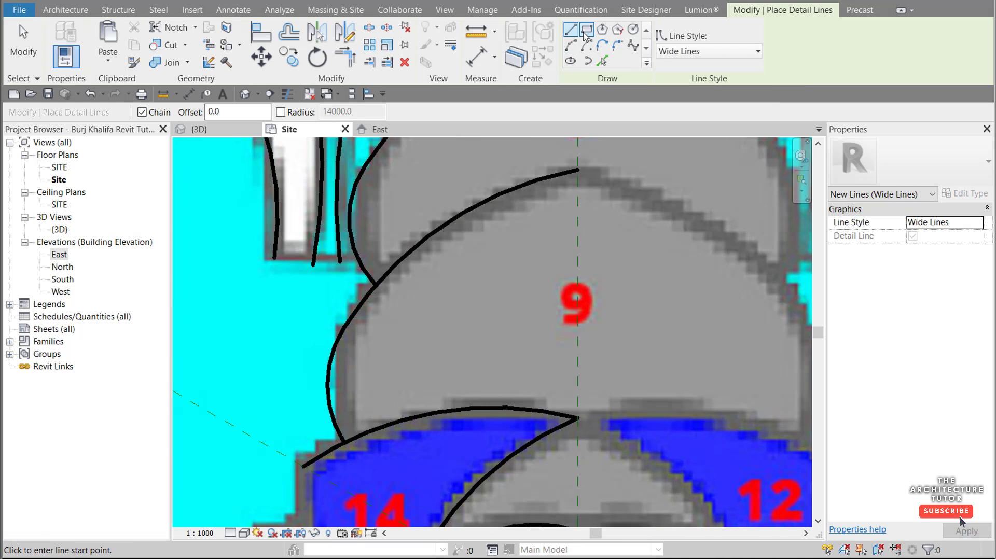
pyautogui.click(273, 257)
pyautogui.click(346, 256)
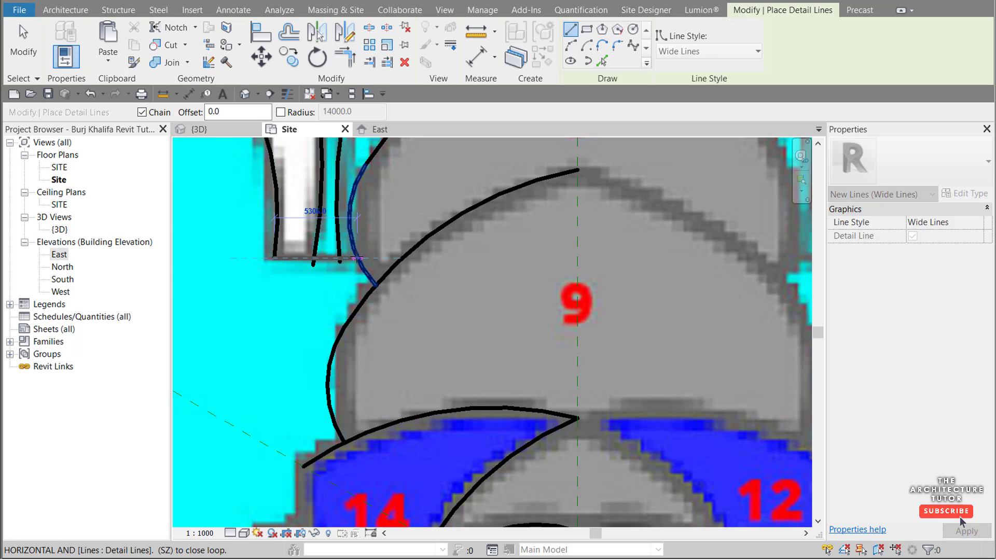
pyautogui.scroll(4, 313, 265)
pyautogui.press('Escape')
pyautogui.press('Escape')
# Step: Pull the overshooting lower ends of the north wing's left B0 and B1 edge arcs back onto the horizontal notch line
pyautogui.click(313, 266)
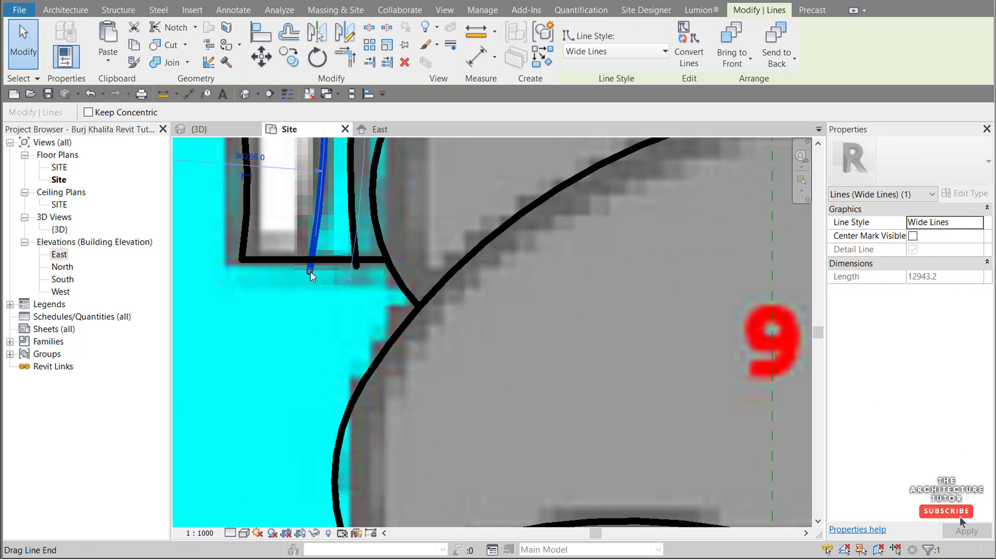
pyautogui.moveTo(311, 269); pyautogui.dragTo(356, 260)
pyautogui.press('Escape')
pyautogui.scroll(-3, 347, 245)
pyautogui.scroll(-4, 322, 249)
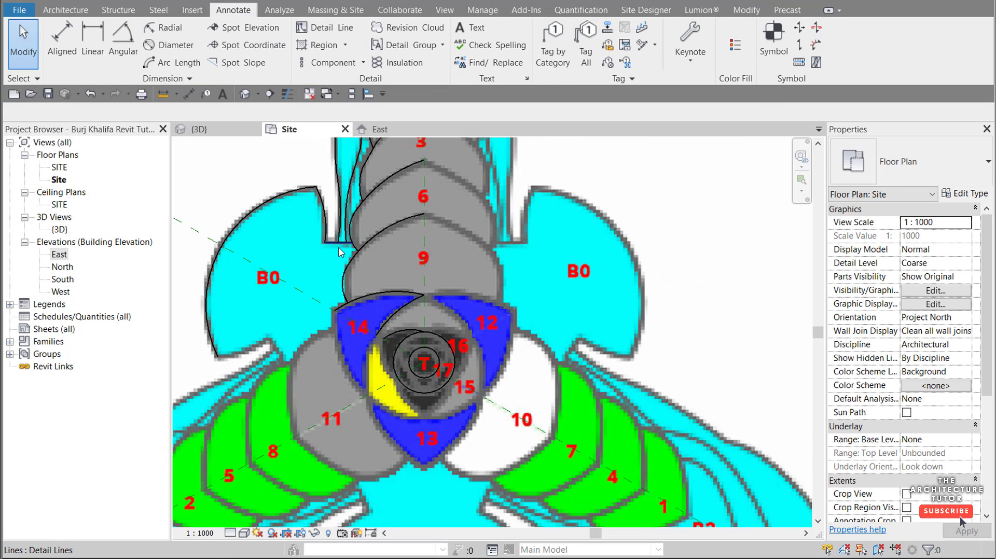
# Step: Shorten the left B0 lobe's outer arc by moving its lower end back to the diagonal reference plane, leaving about 22636 of arc
pyautogui.scroll(1, 313, 301)
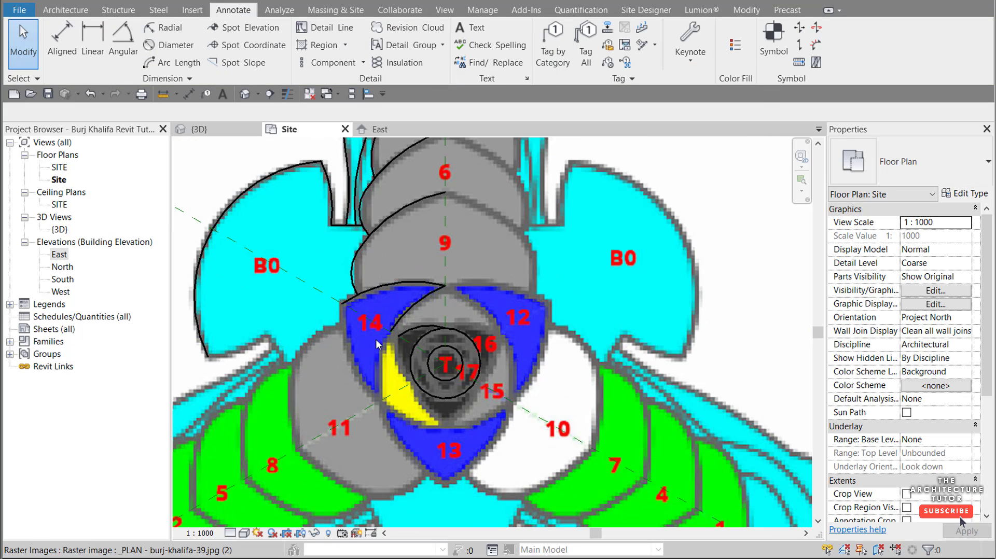
pyautogui.scroll(-1, 371, 366)
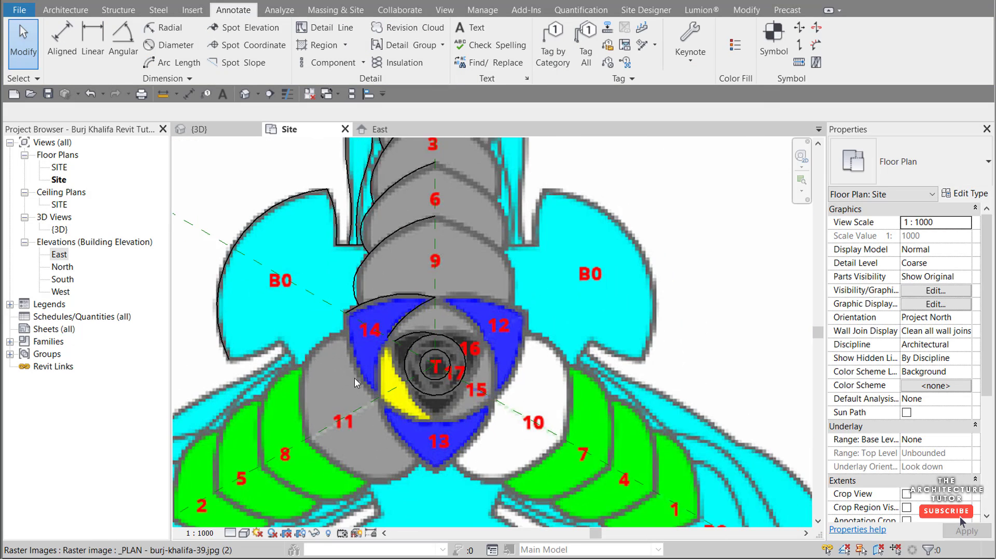
pyautogui.click(225, 272)
pyautogui.scroll(2, 220, 311)
pyautogui.moveTo(240, 402); pyautogui.dragTo(247, 204)
pyautogui.scroll(-3, 443, 294)
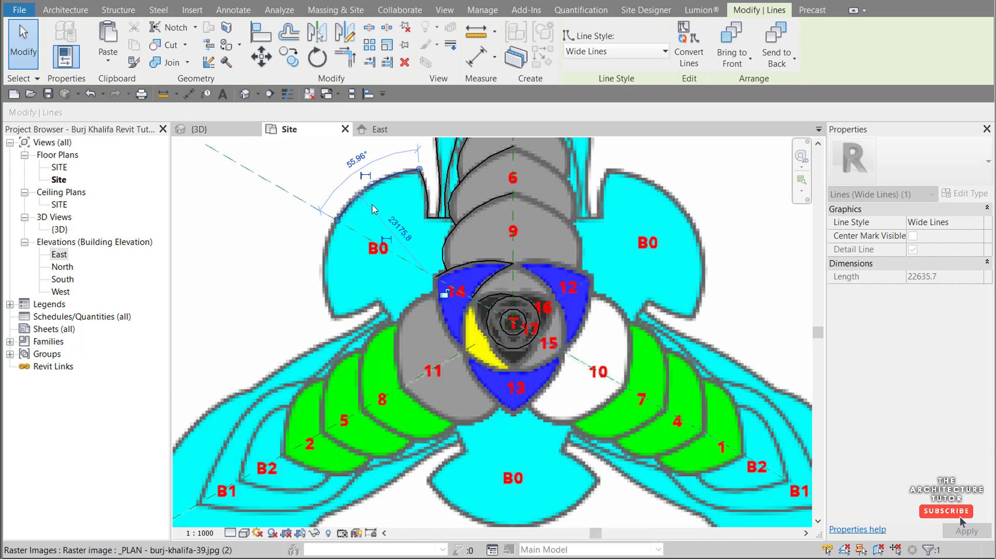
# Step: Temporarily hide the plan raster image to examine the traced half-wing and lobe linework alone, and restore the image
pyautogui.scroll(-1, 371, 204)
pyautogui.scroll(3, 403, 193)
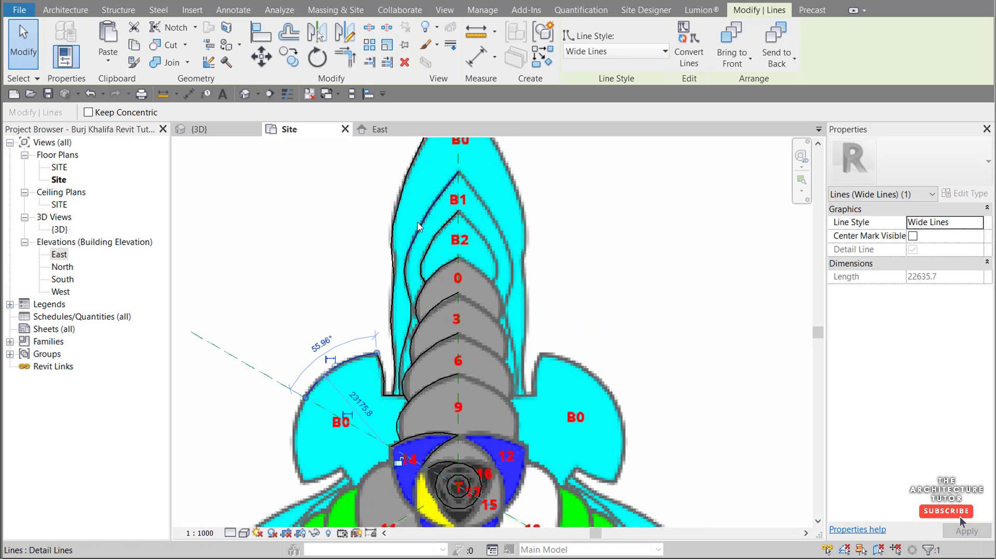
pyautogui.scroll(-3, 417, 222)
pyautogui.press('Escape')
pyautogui.click(502, 258)
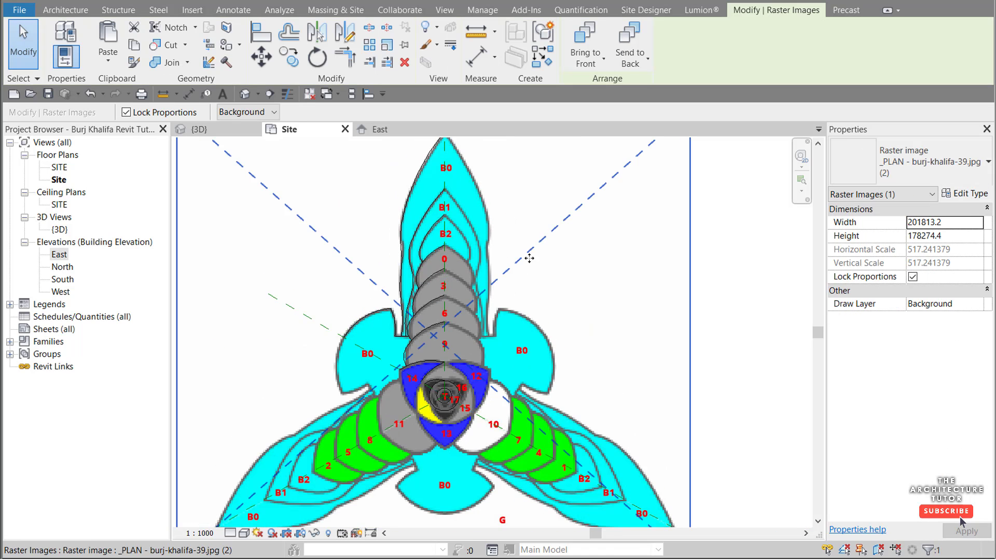
pyautogui.click(314, 538)
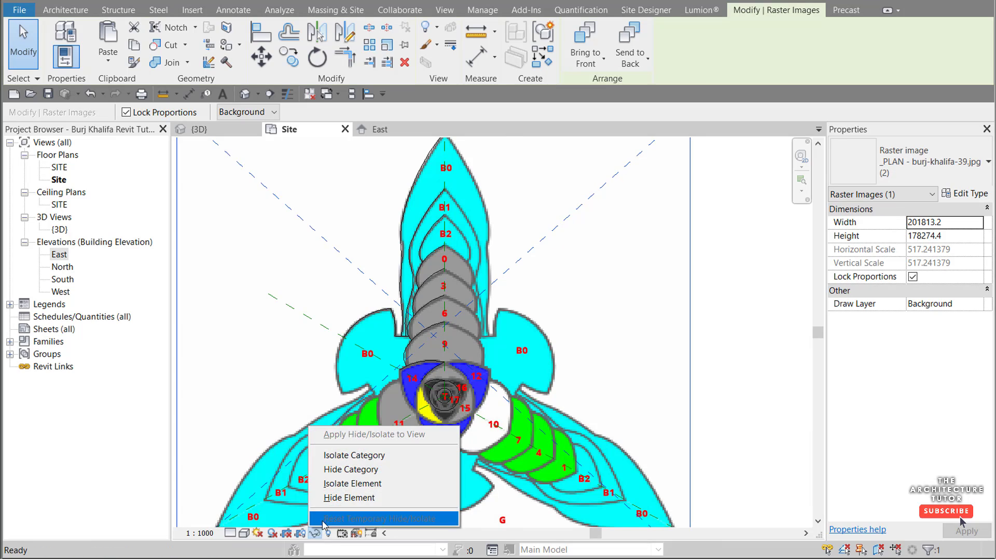
pyautogui.click(337, 487)
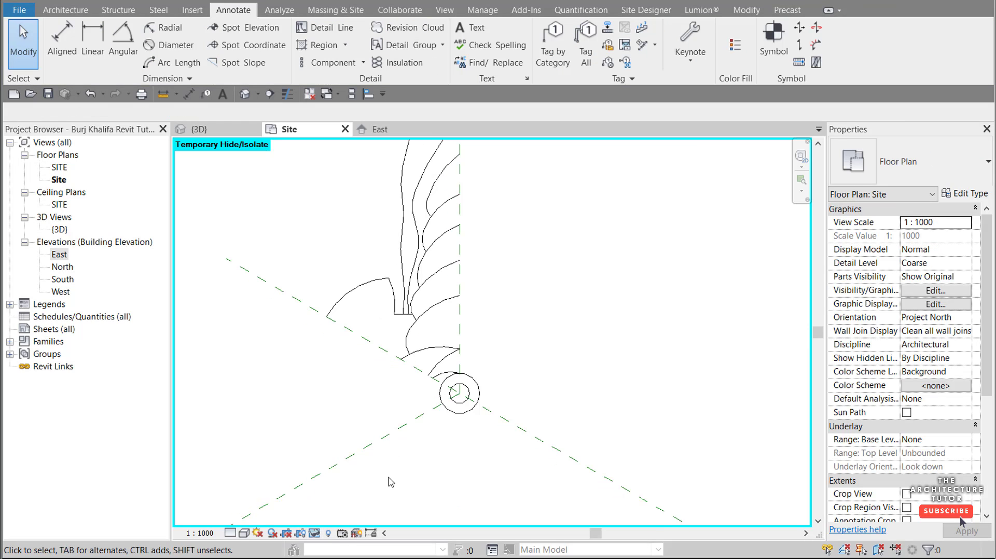
pyautogui.scroll(-1, 388, 479)
pyautogui.scroll(1, 392, 288)
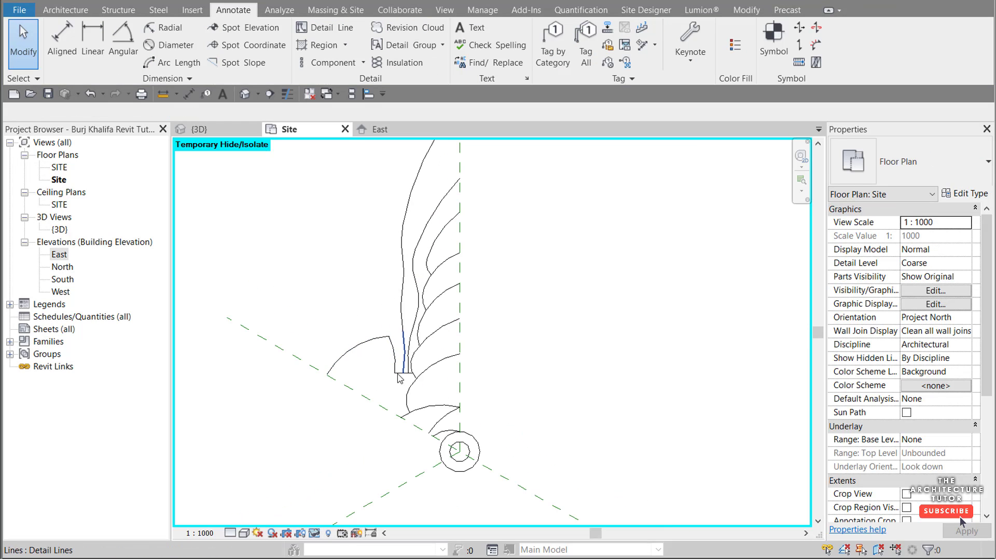
pyautogui.scroll(-1, 397, 379)
pyautogui.scroll(1, 434, 327)
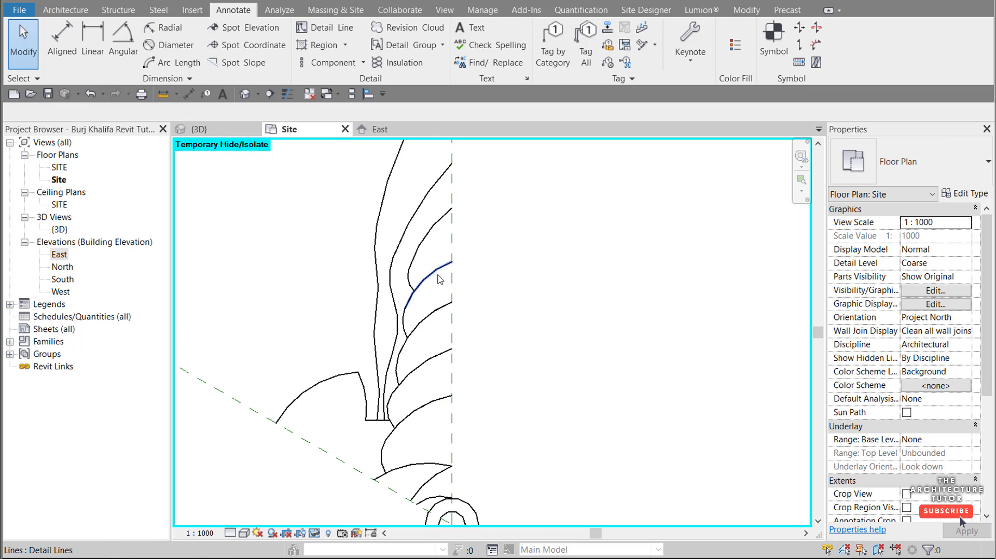
pyautogui.click(314, 534)
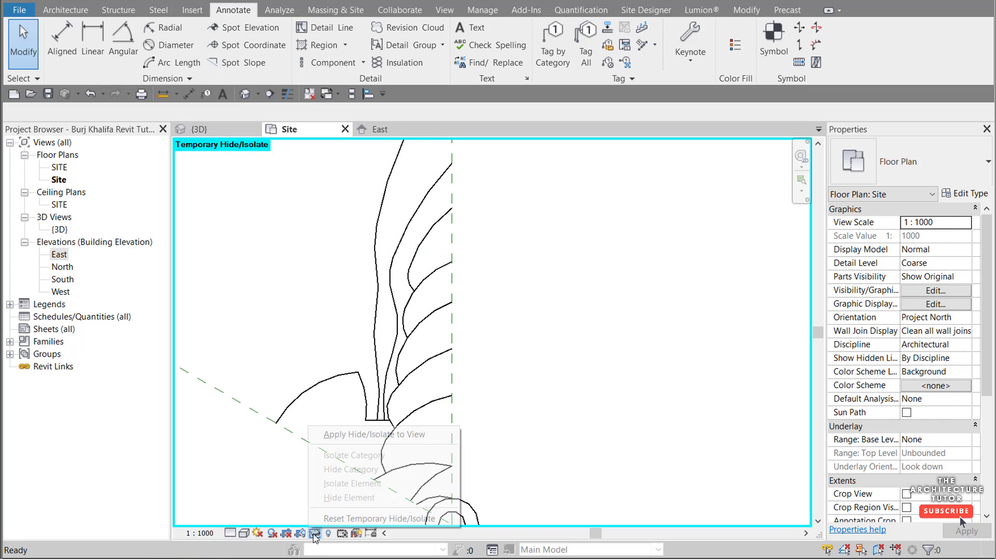
pyautogui.click(363, 514)
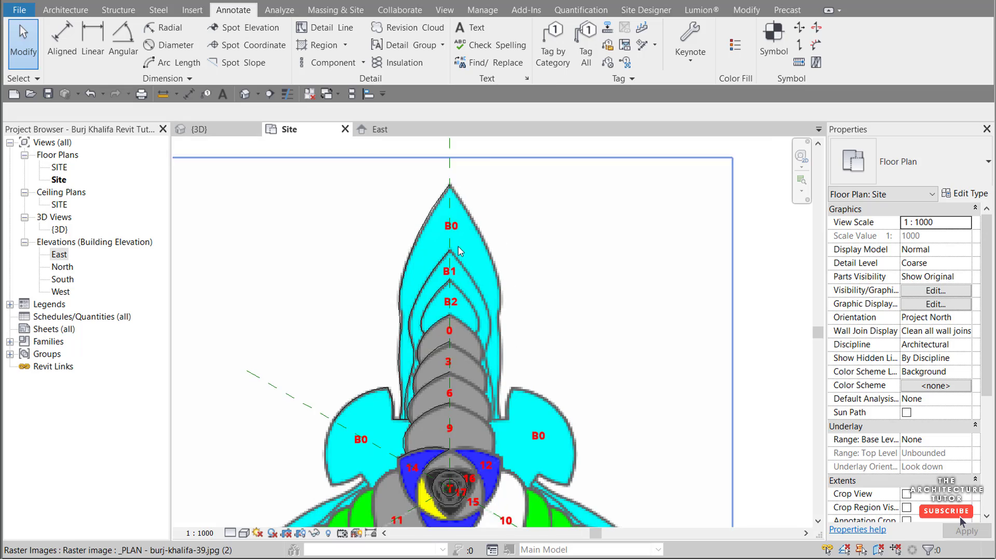
# Step: Hide the plan raster image element temporarily so only the detail lines and reference planes stay in the Site view
pyautogui.scroll(-1, 445, 288)
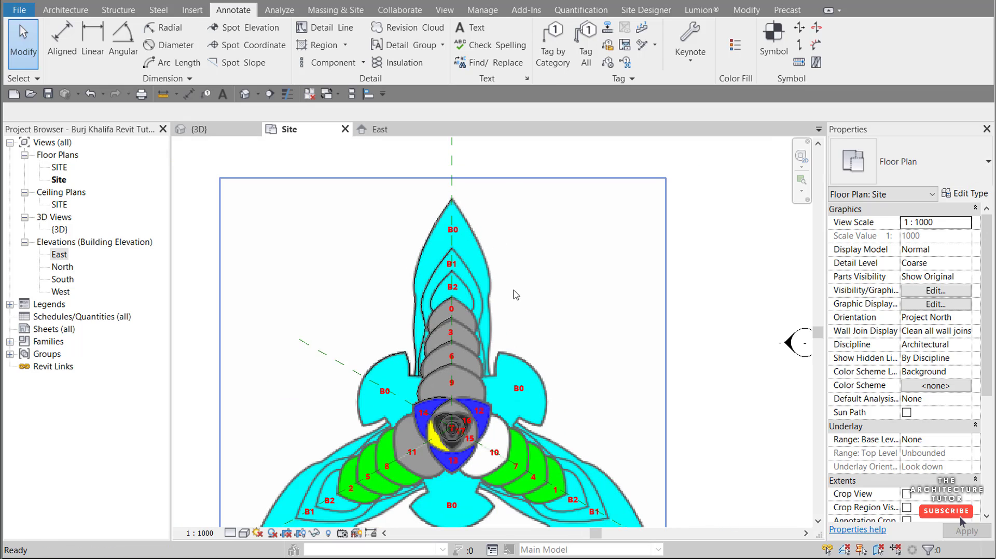
pyautogui.click(384, 446)
pyautogui.click(314, 533)
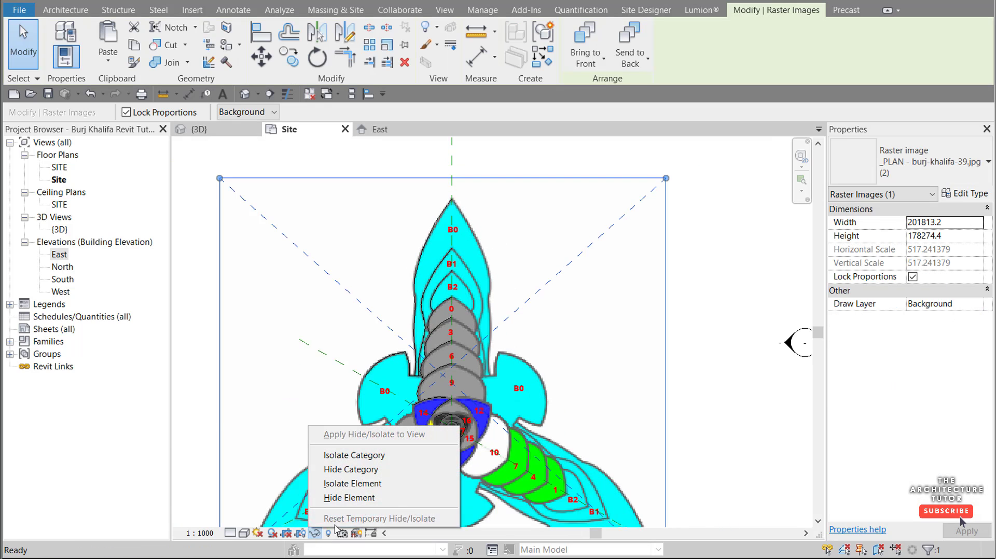
pyautogui.click(348, 497)
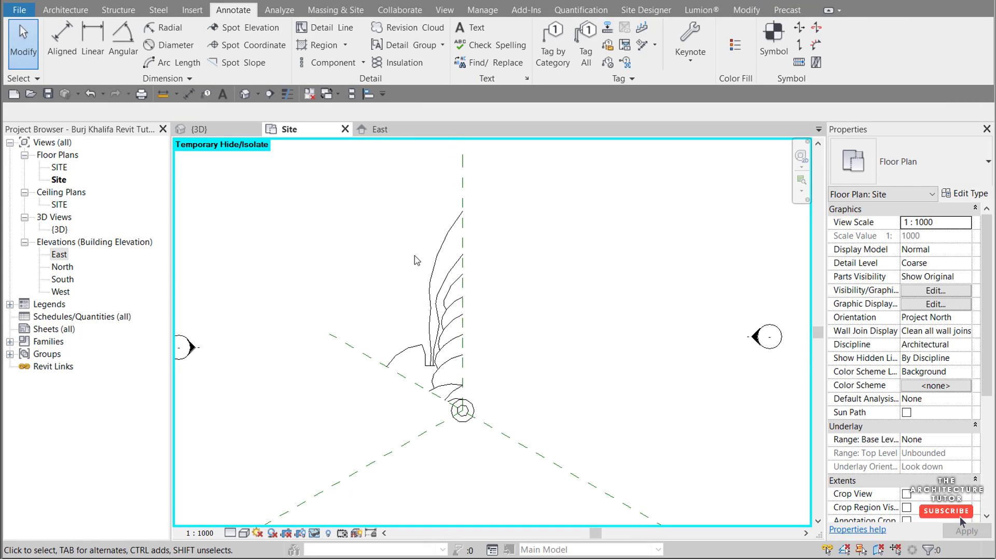
# Step: Select the traced left half of the north wing, without the core circles, and mirror a copy about the vertical reference plane
pyautogui.moveTo(332, 186)
pyautogui.mouseDown()
pyautogui.moveTo(429, 372)
pyautogui.moveTo(507, 434)
pyautogui.moveTo(496, 431)
pyautogui.mouseUp()
pyautogui.scroll(4, 468, 440)
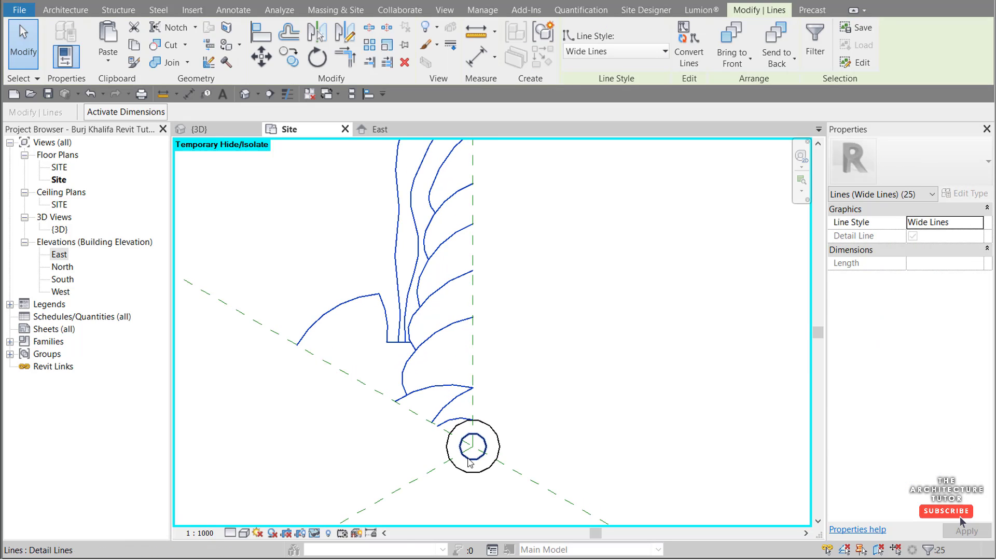
pyautogui.scroll(-3, 469, 461)
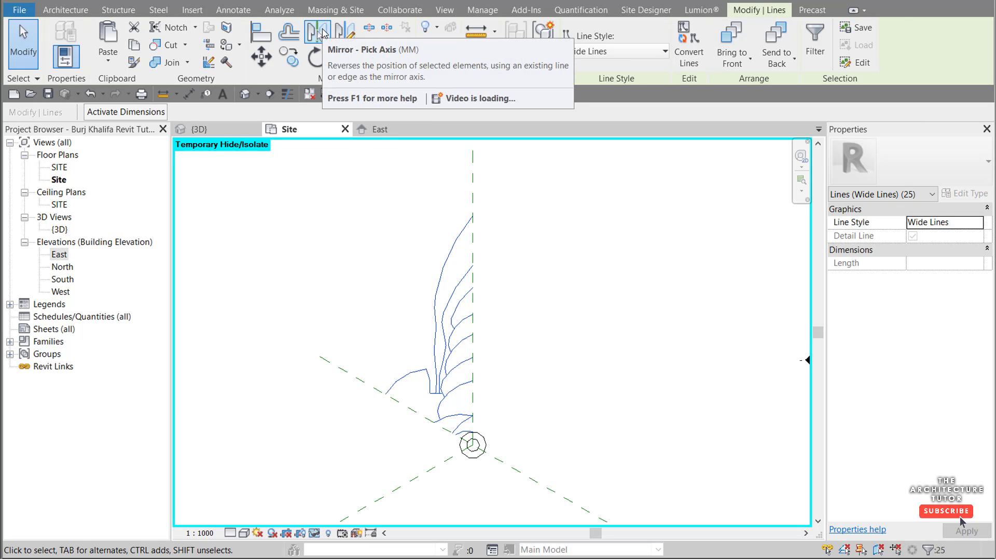
pyautogui.click(322, 32)
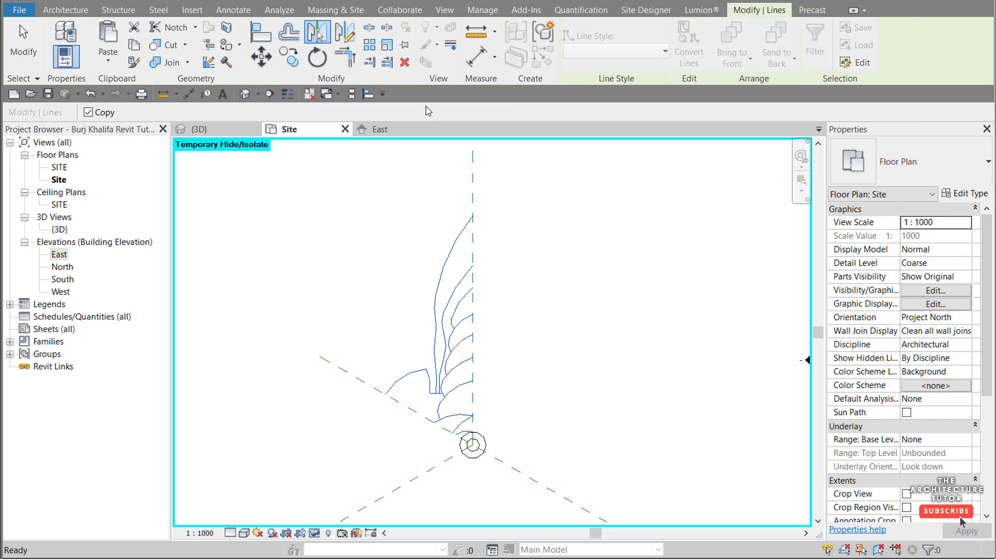
pyautogui.click(471, 167)
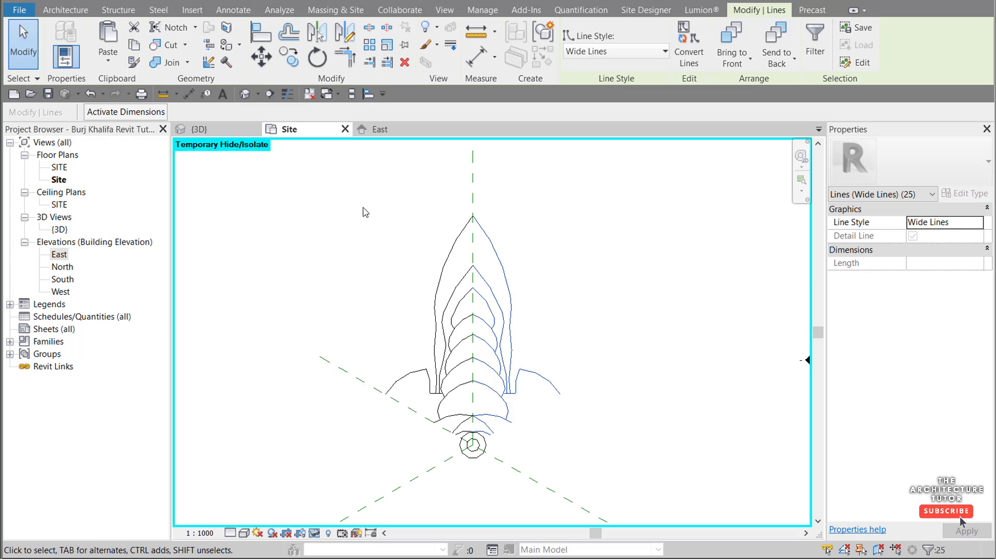
# Step: Select both halves of the north wing and rotate a copy about the core circles' centre from the vertical plane to the lower-left plane
pyautogui.moveTo(355, 199)
pyautogui.mouseDown()
pyautogui.moveTo(488, 325)
pyautogui.moveTo(588, 387)
pyautogui.moveTo(600, 439)
pyautogui.mouseUp()
pyautogui.scroll(-1, 574, 267)
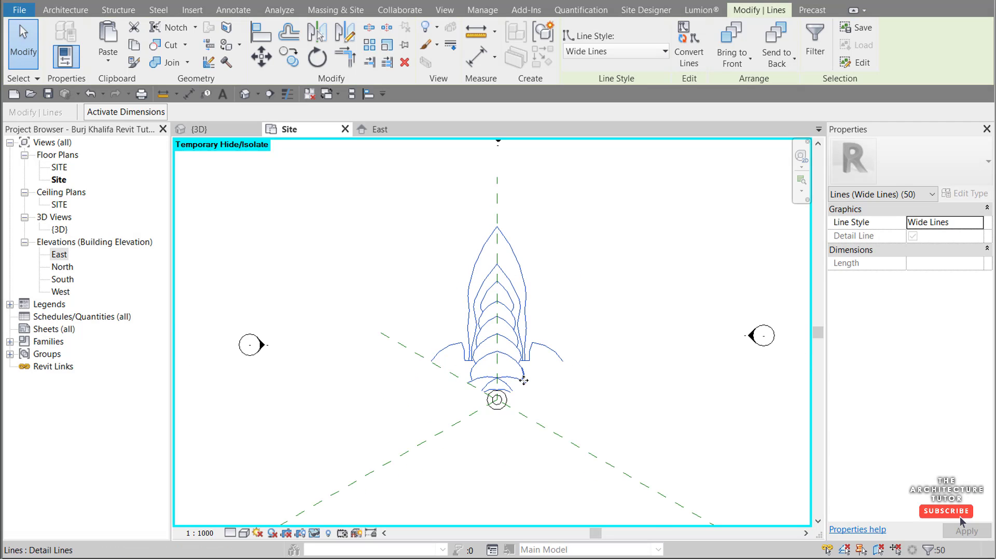
pyautogui.scroll(1, 511, 370)
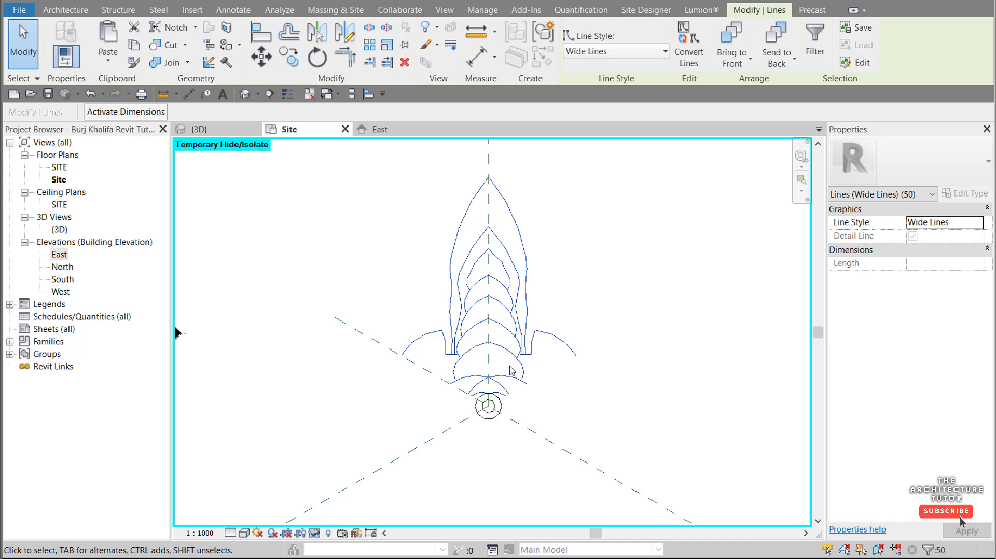
pyautogui.click(326, 65)
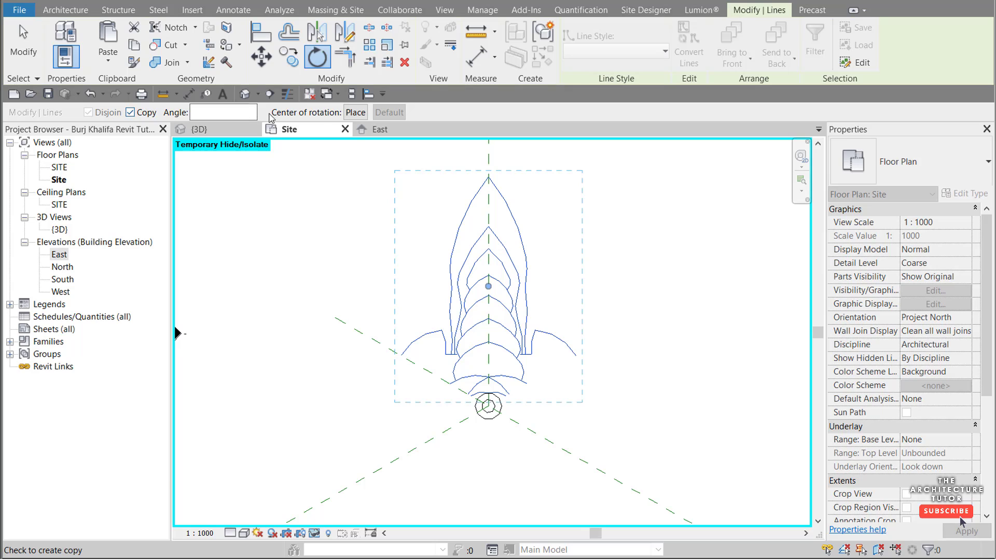
pyautogui.click(356, 113)
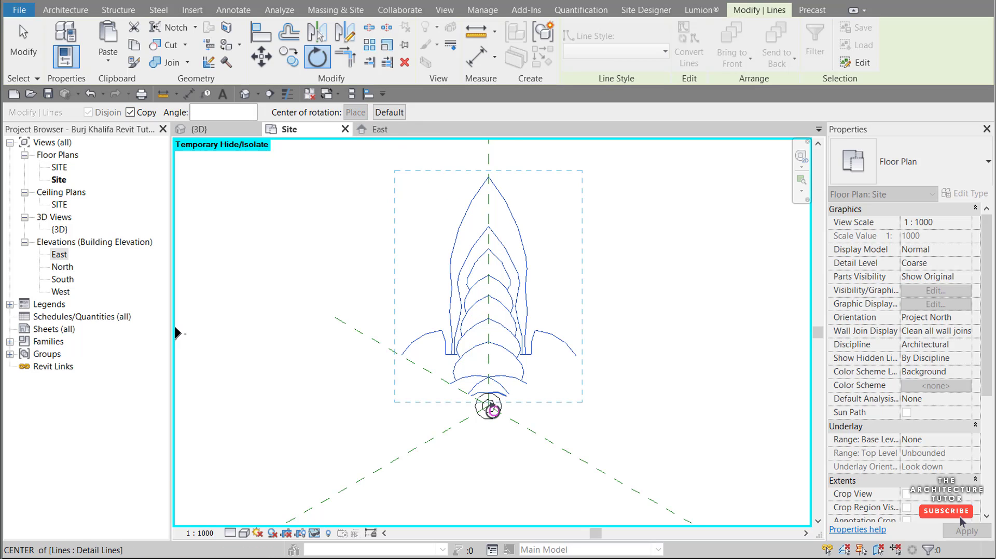
pyautogui.scroll(3, 492, 406)
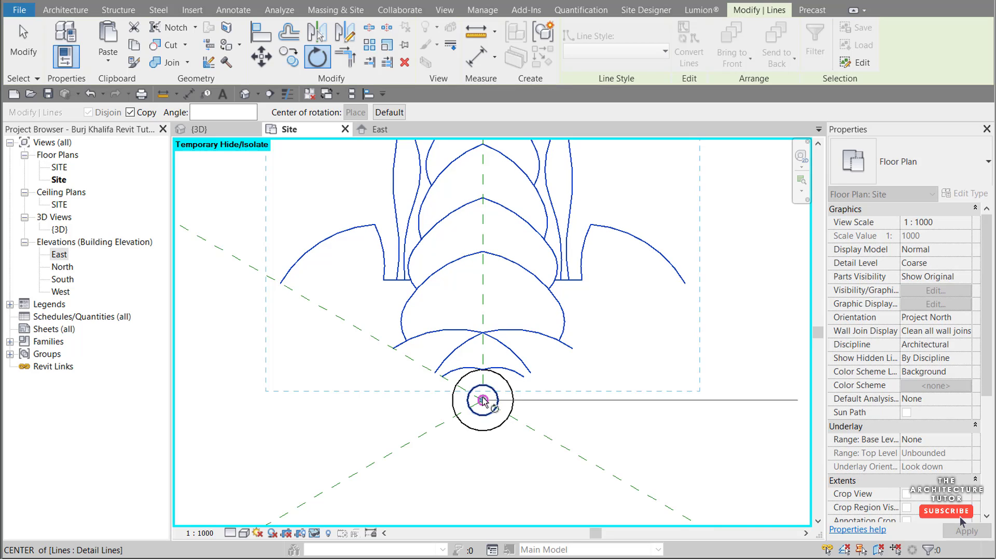
pyautogui.click(483, 400)
pyautogui.scroll(-4, 482, 400)
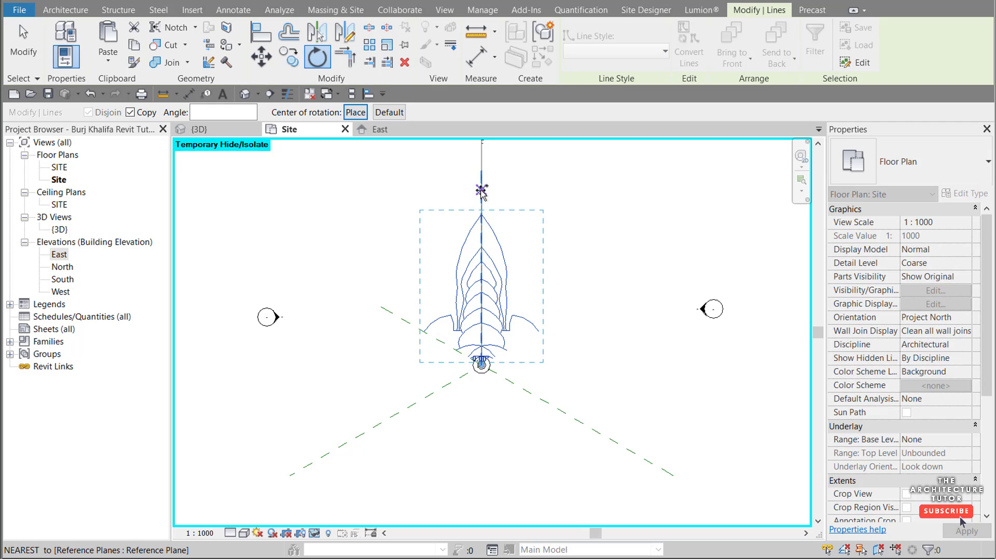
pyautogui.click(481, 191)
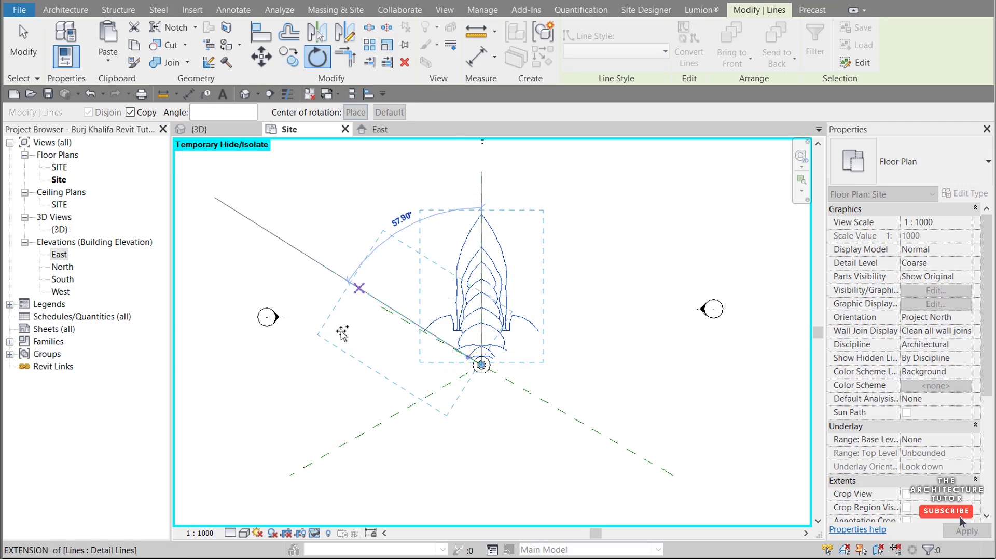
pyautogui.click(343, 447)
# Step: Mirror a copy of the lower-left wing about the vertical reference plane to form the lower-right wing
pyautogui.scroll(2, 412, 431)
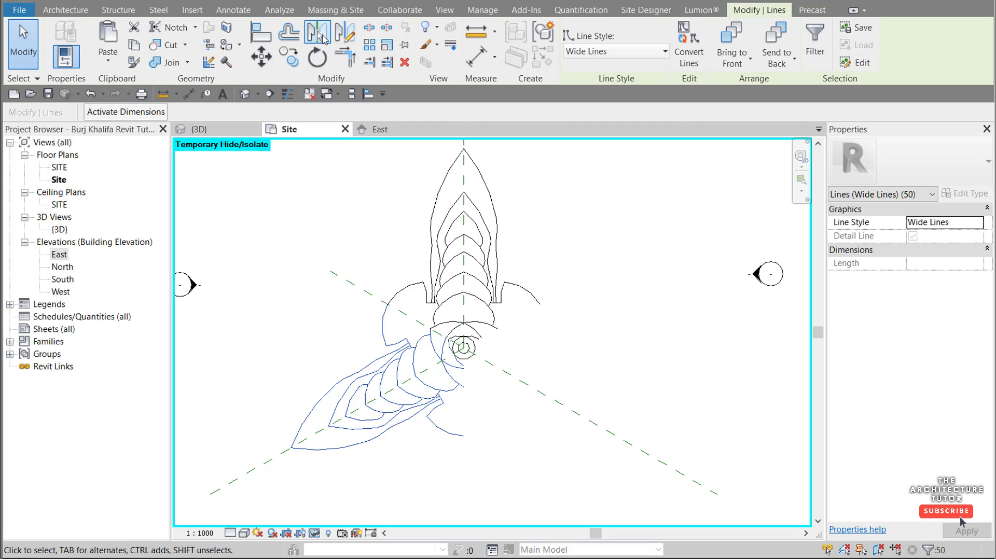
pyautogui.click(323, 39)
pyautogui.scroll(-1, 397, 319)
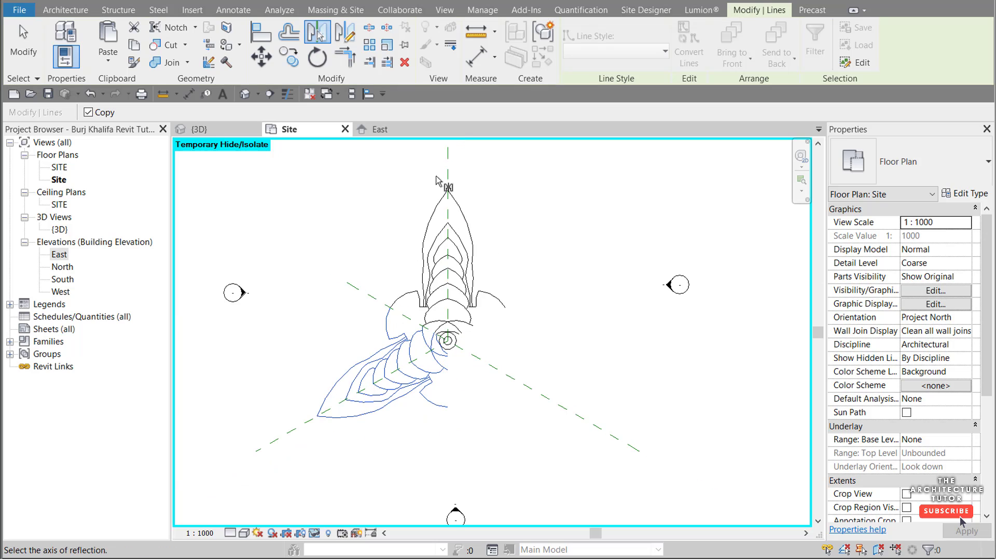
pyautogui.click(447, 182)
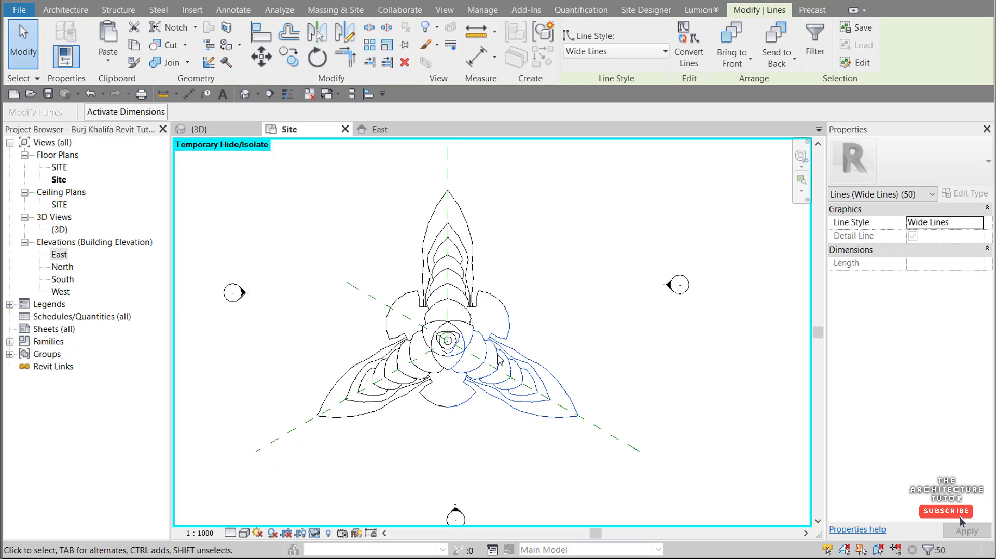
pyautogui.press('Escape')
# Step: Reset the temporary hide to bring back the plan image and compare the three-wing linework against it
pyautogui.scroll(1, 422, 353)
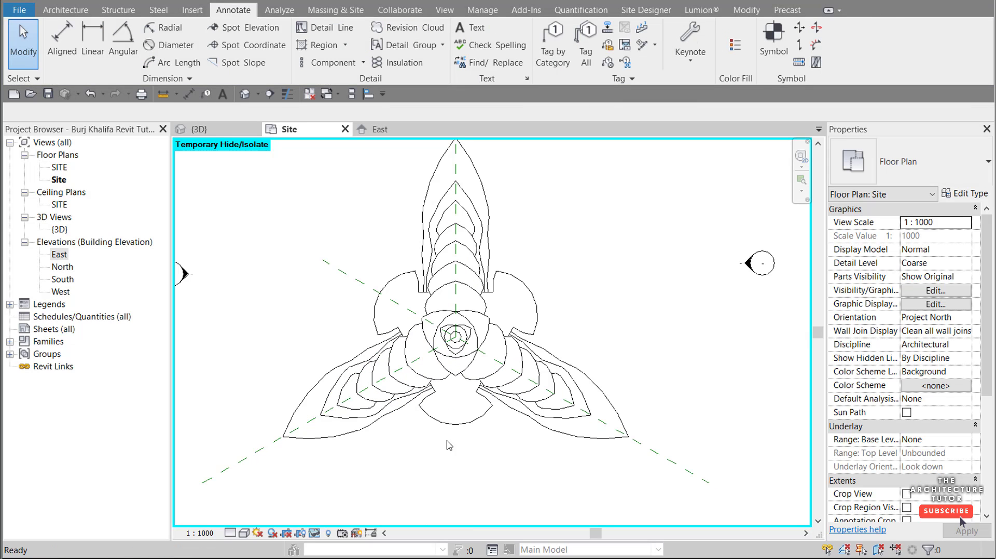
pyautogui.click(317, 534)
pyautogui.click(339, 523)
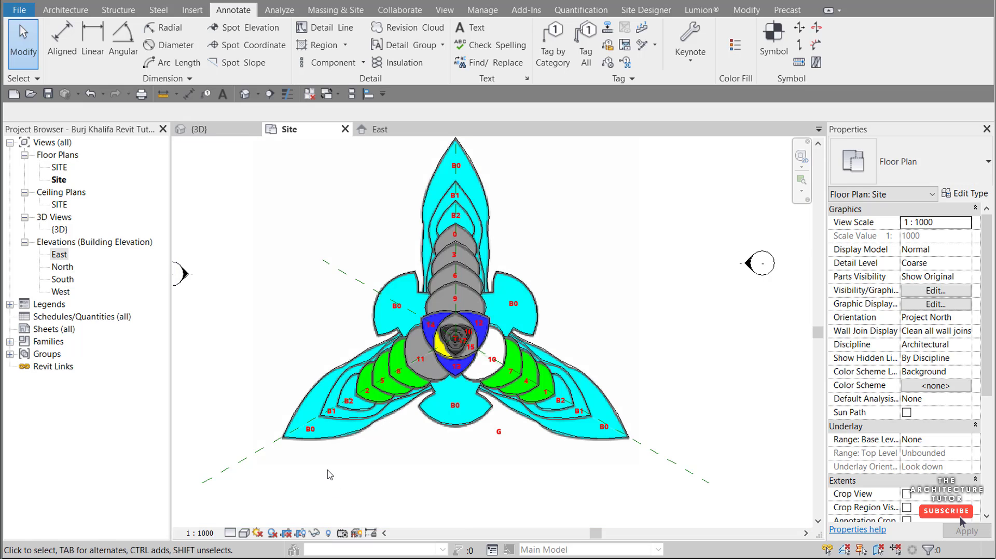
pyautogui.scroll(1, 317, 430)
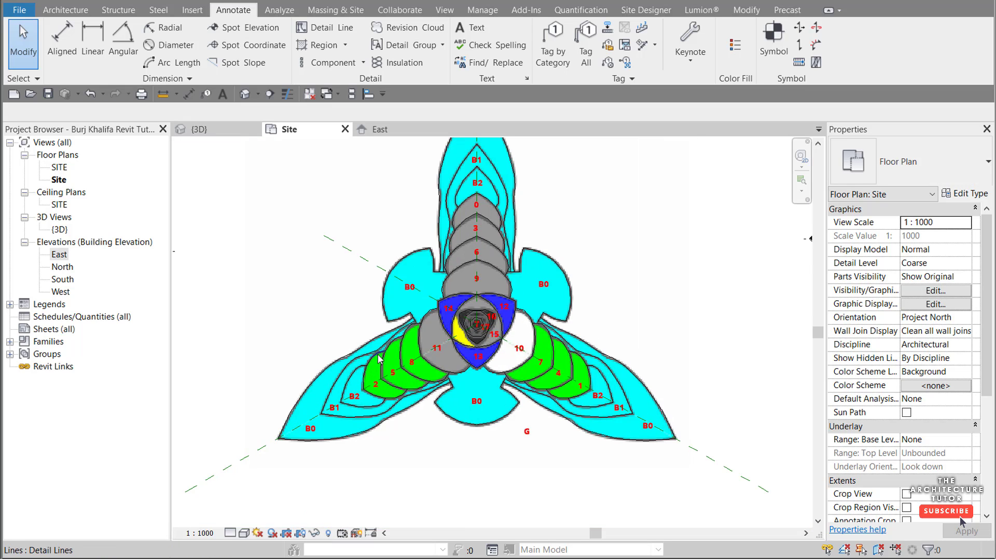
pyautogui.scroll(-1, 351, 442)
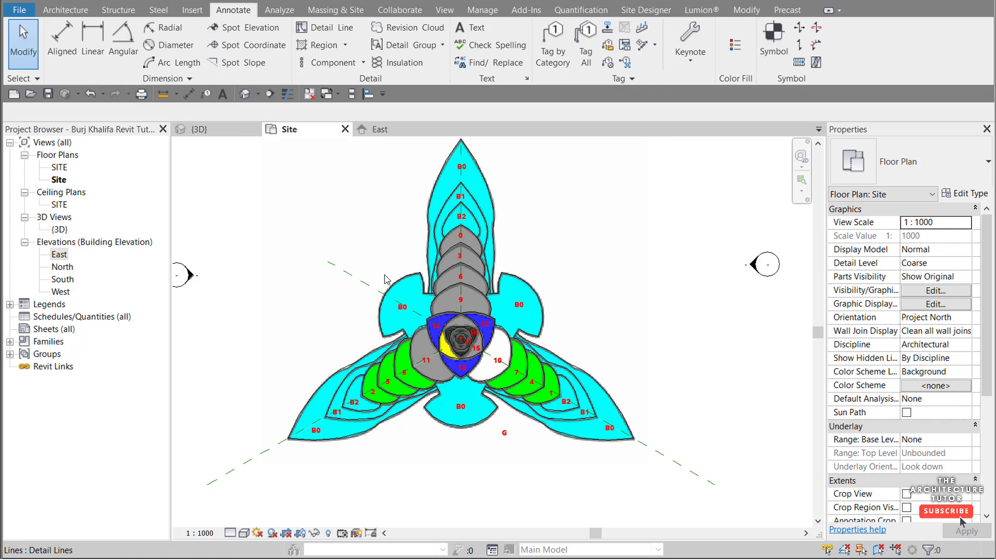
pyautogui.scroll(1, 434, 224)
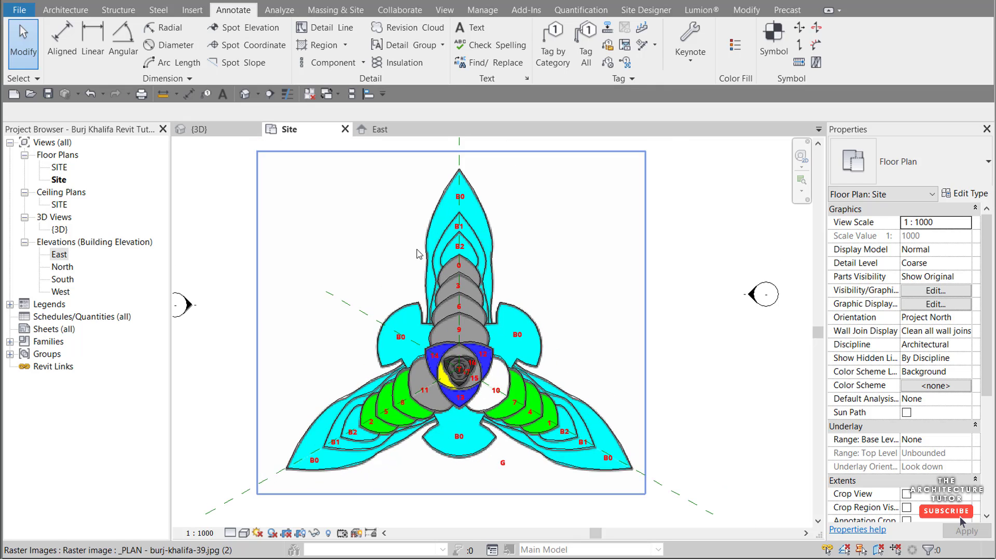
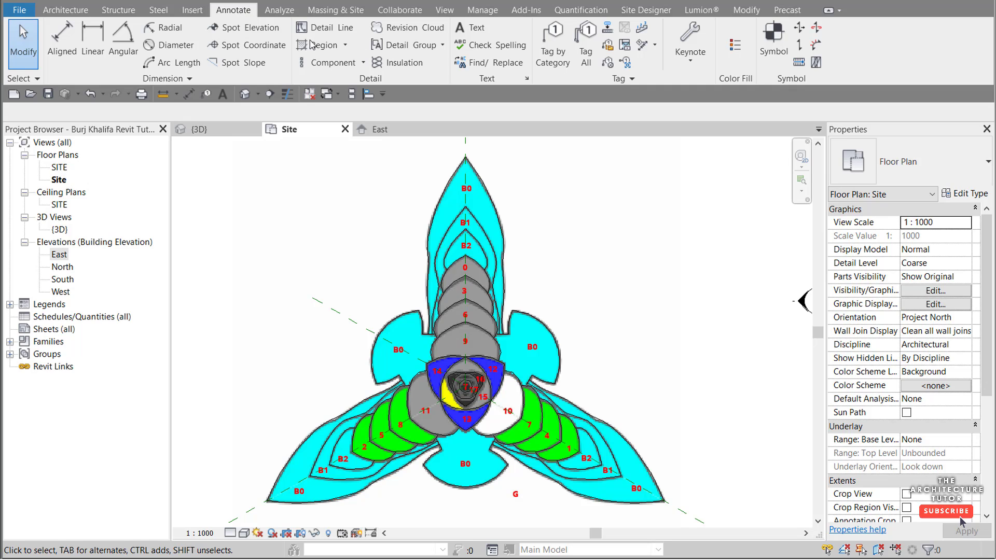
# Step: Start creating new floor plan views and select all the listed levels, from the first one through TOP
pyautogui.click(449, 11)
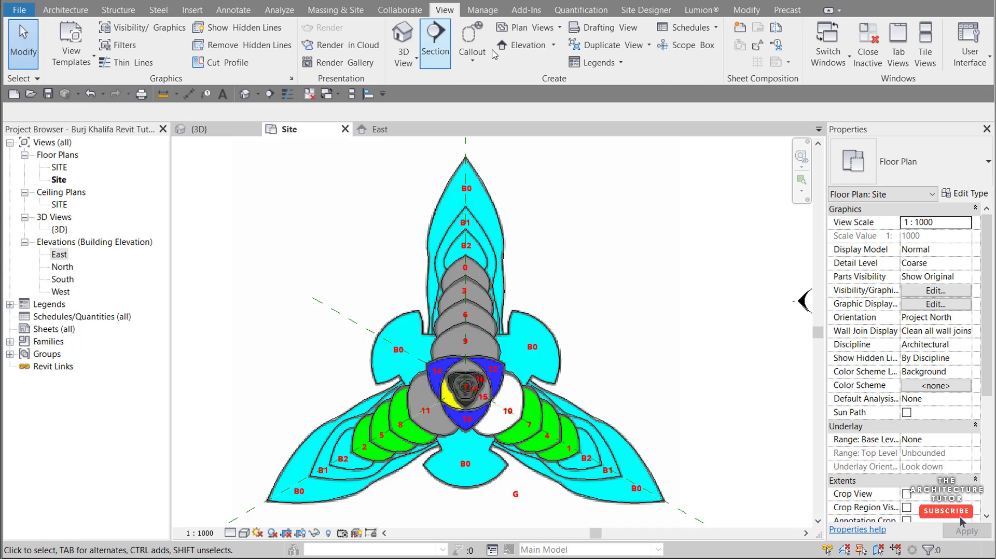
pyautogui.click(529, 27)
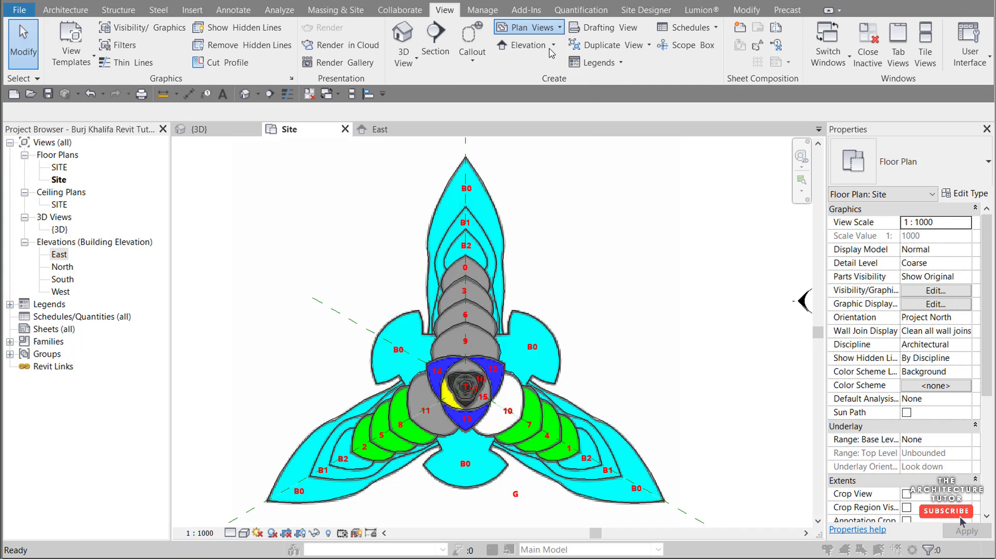
pyautogui.scroll(-2, 461, 245)
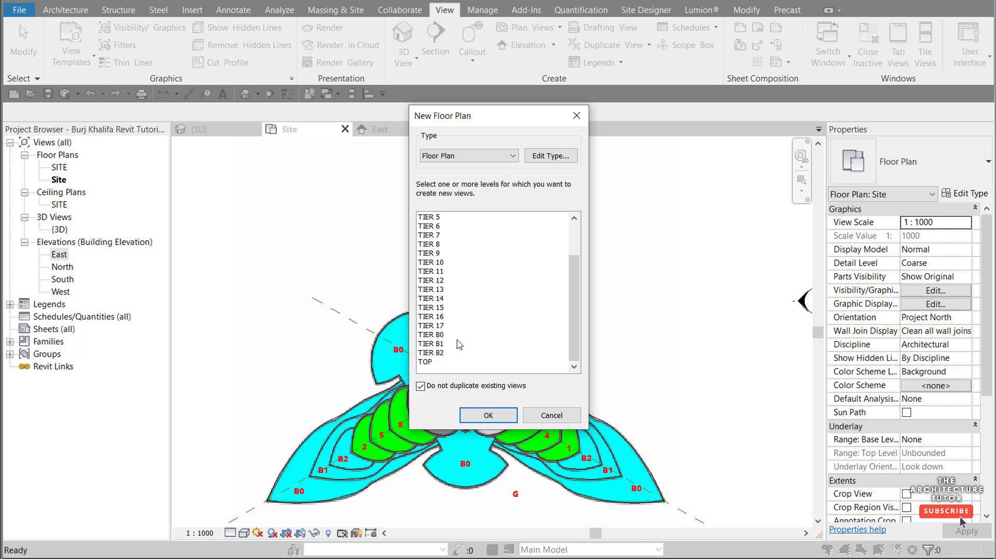
pyautogui.scroll(3, 459, 344)
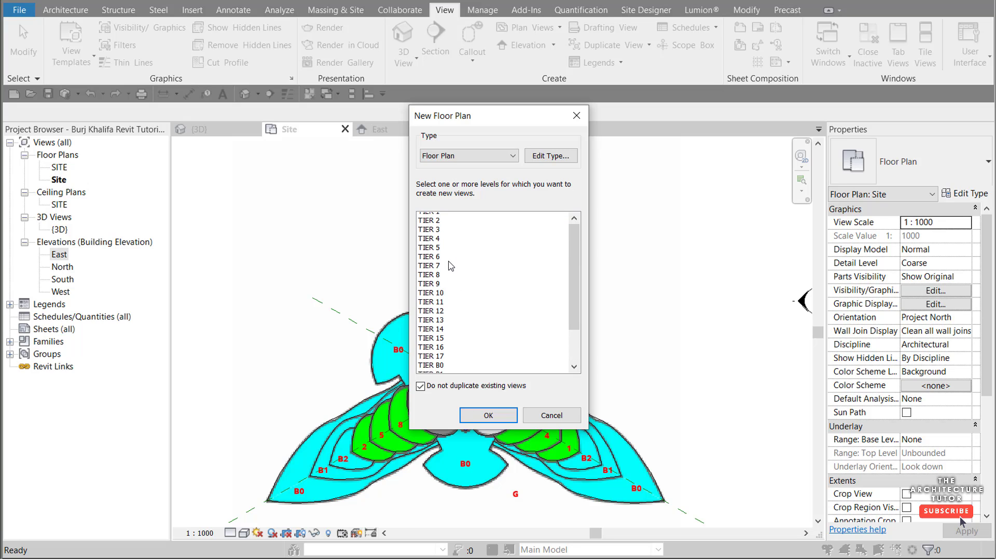
pyautogui.scroll(2, 450, 311)
pyautogui.scroll(-4, 451, 363)
pyautogui.click(440, 362)
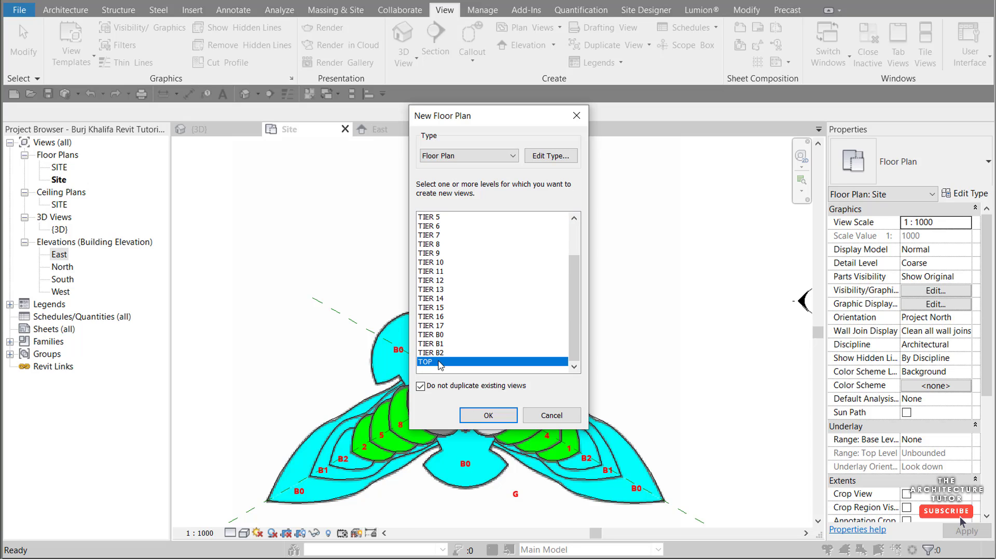
pyautogui.scroll(2, 459, 285)
pyautogui.click(442, 219)
pyautogui.scroll(-2, 464, 298)
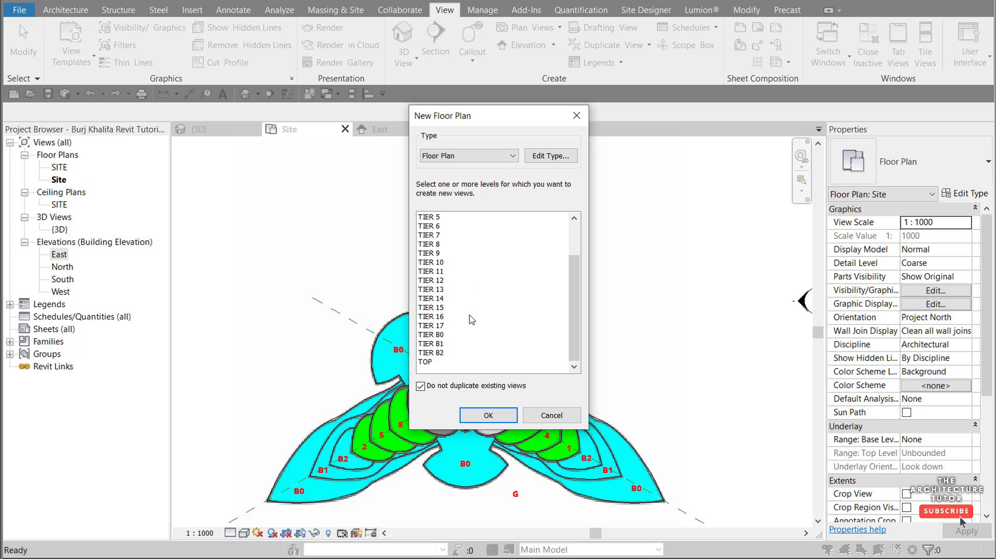
pyautogui.keyDown('shift'); pyautogui.click(441, 361); pyautogui.keyUp('shift')
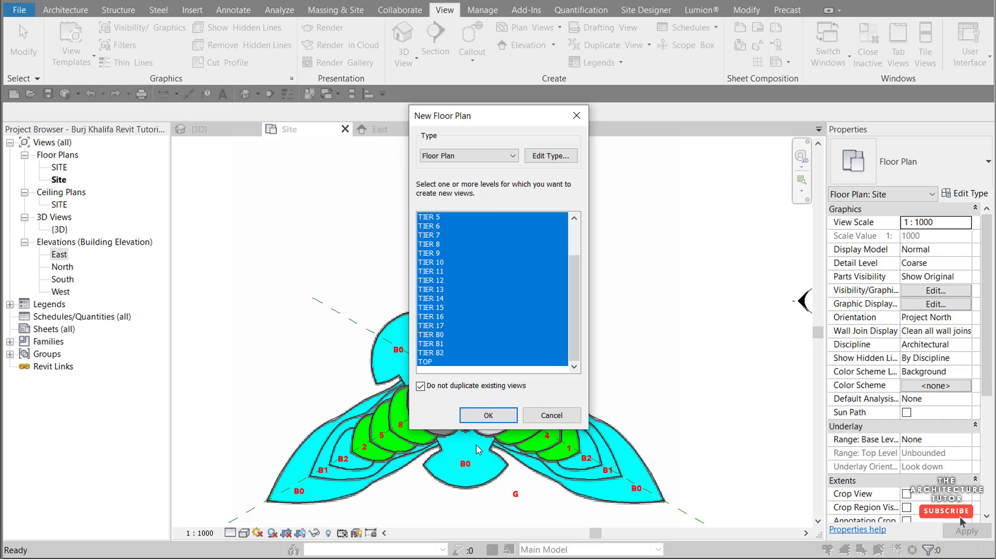
# Step: Create floor plan views for the selected levels, then close every open view except the Site plan
pyautogui.click(490, 413)
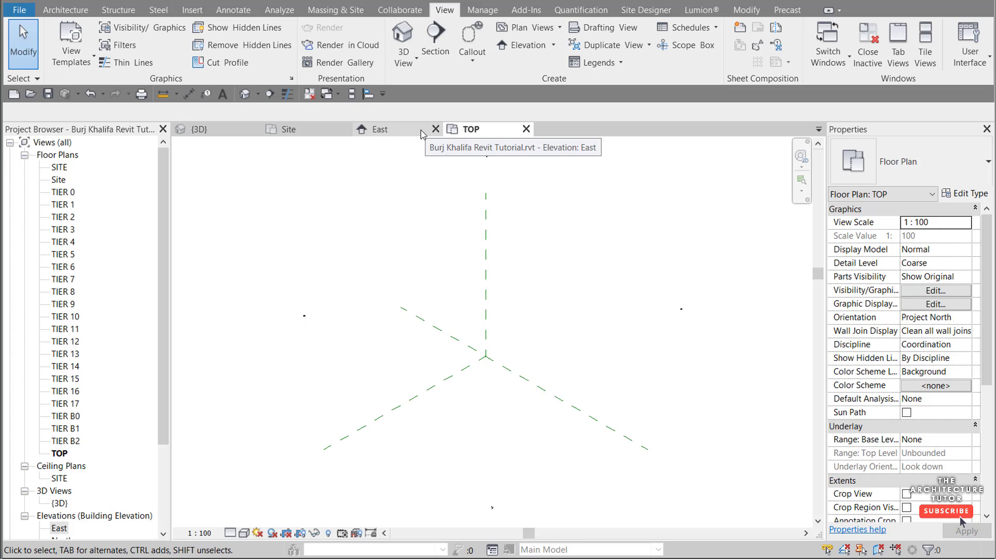
pyautogui.click(526, 129)
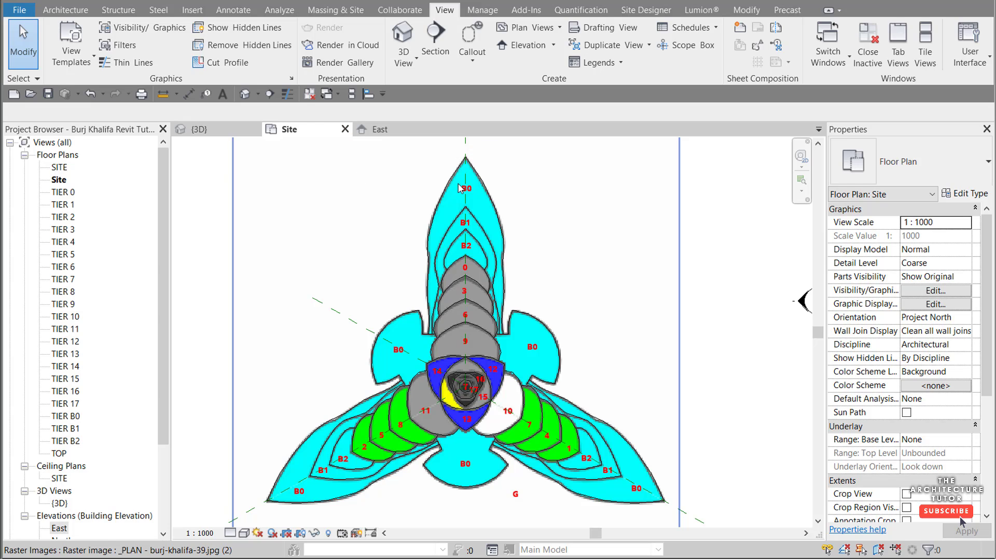
pyautogui.scroll(-1, 517, 286)
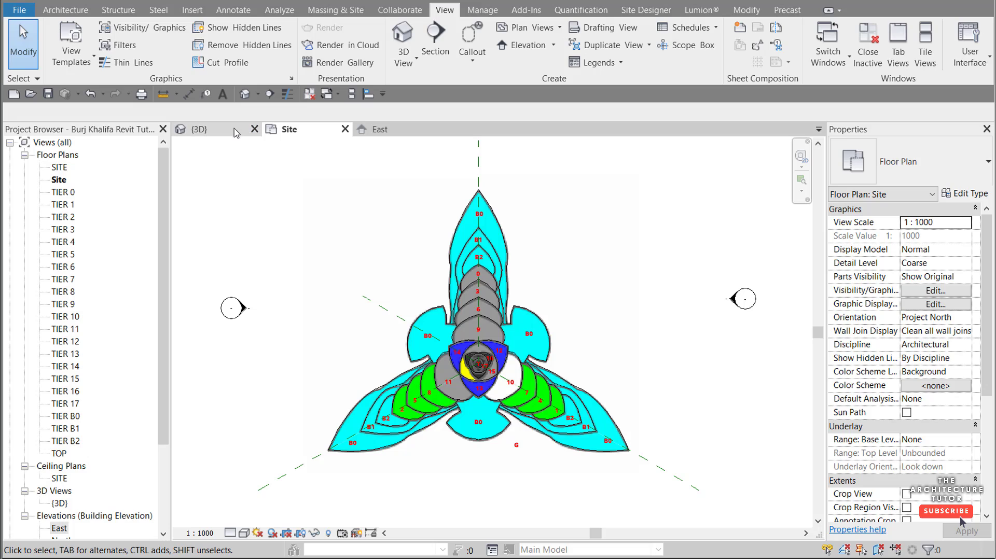
pyautogui.click(254, 129)
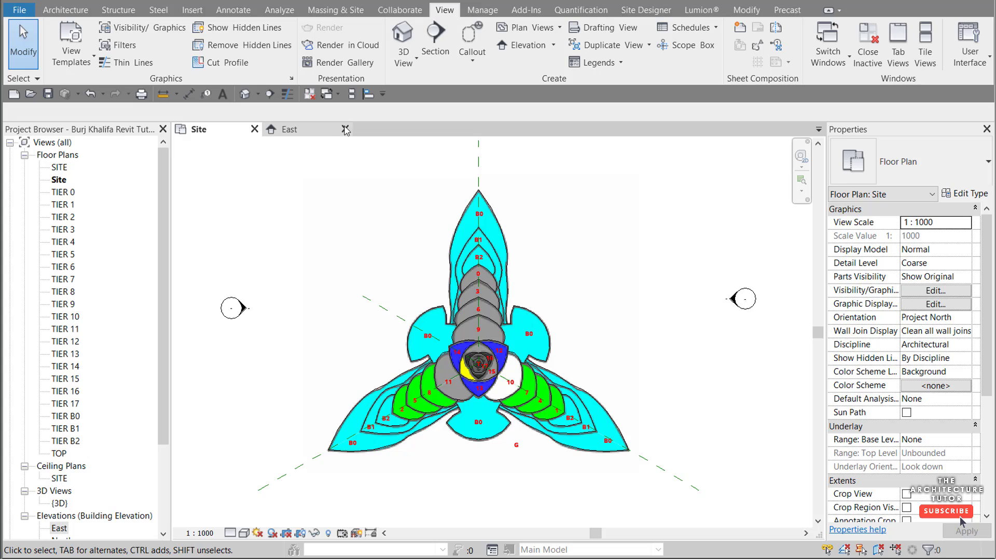
pyautogui.click(345, 130)
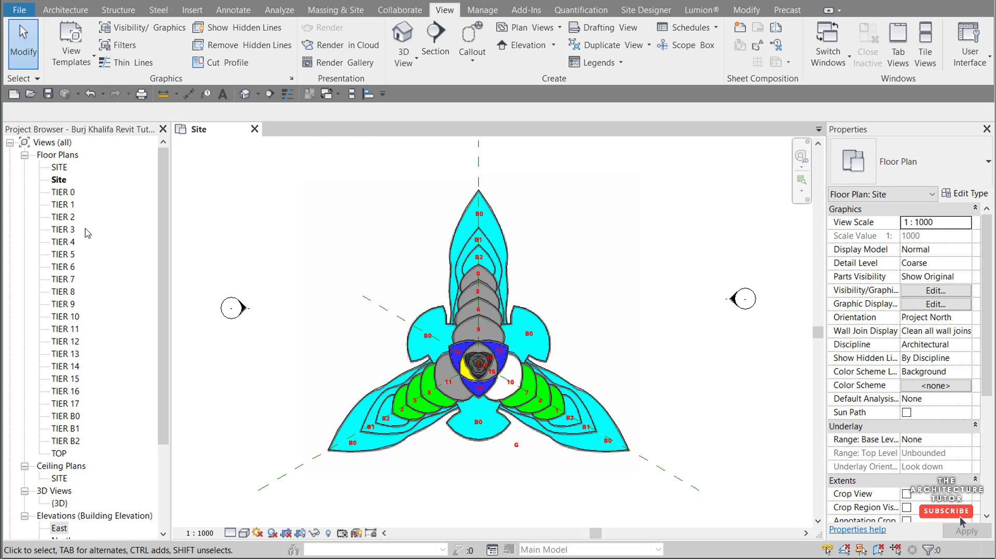
# Step: Open the TOP floor plan and tile it side by side with the Site plan, with Site as the first view
pyautogui.doubleClick(64, 457)
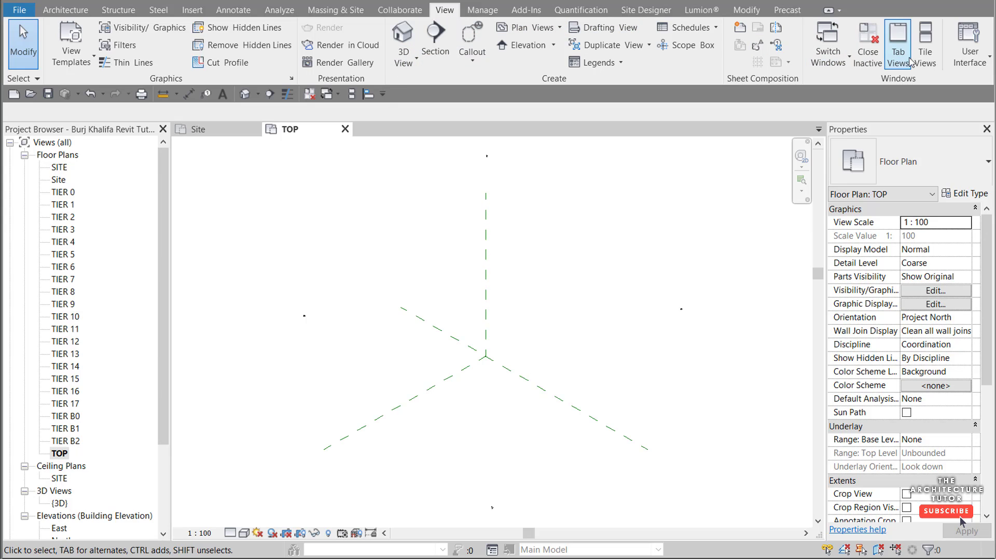
pyautogui.click(925, 50)
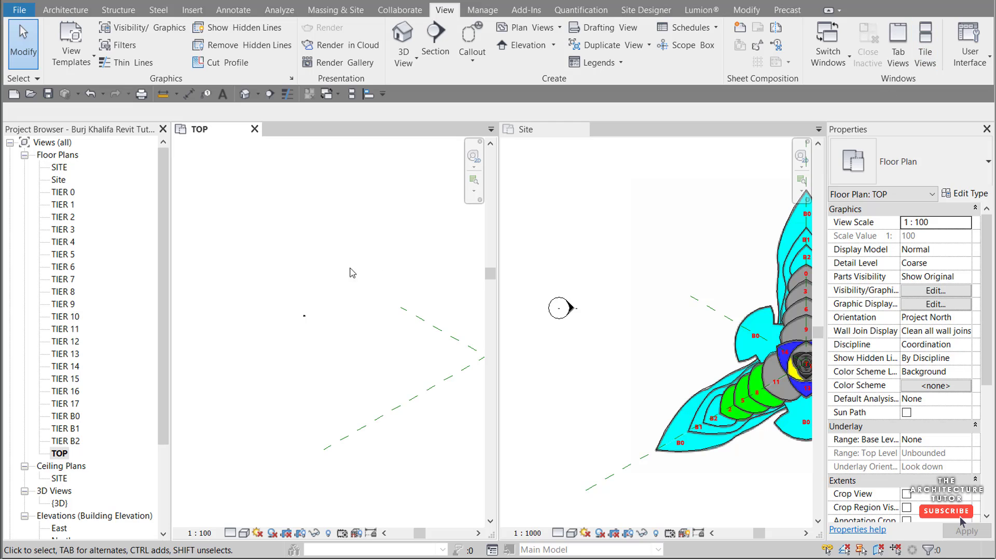
pyautogui.scroll(-2, 345, 273)
pyautogui.click(614, 215)
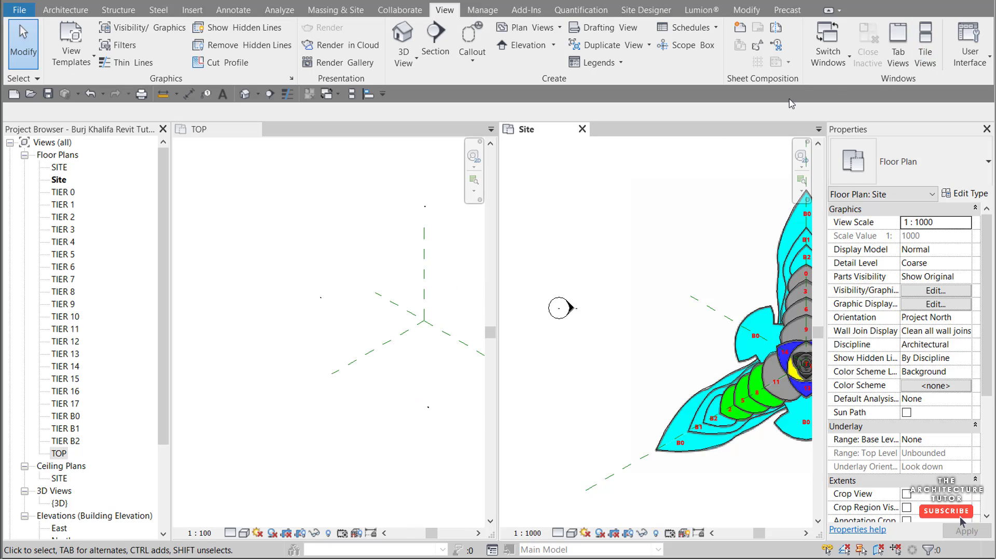
pyautogui.click(926, 47)
pyautogui.scroll(-2, 225, 275)
pyautogui.scroll(1, 311, 270)
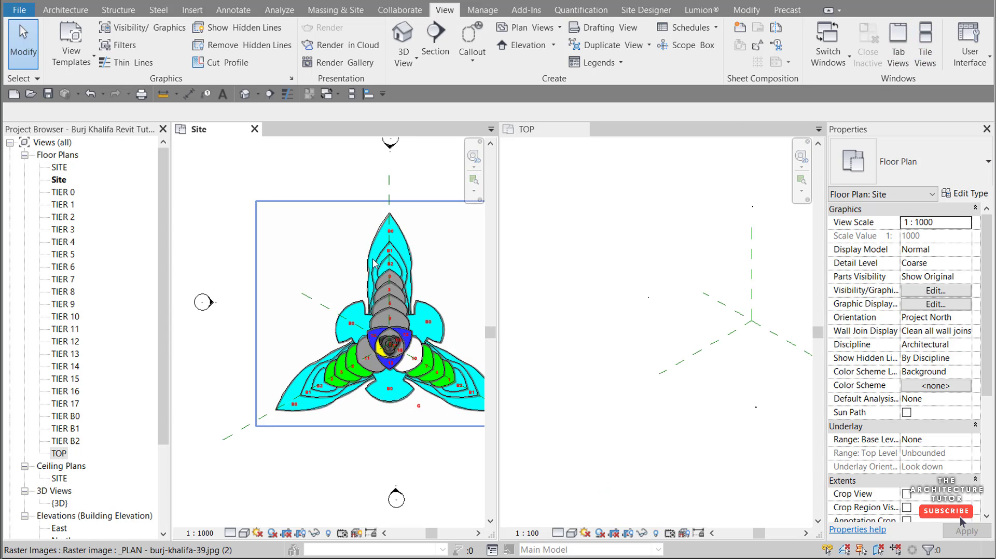
pyautogui.scroll(-1, 229, 296)
pyautogui.scroll(1, 373, 295)
pyautogui.scroll(-1, 582, 270)
pyautogui.scroll(1, 722, 291)
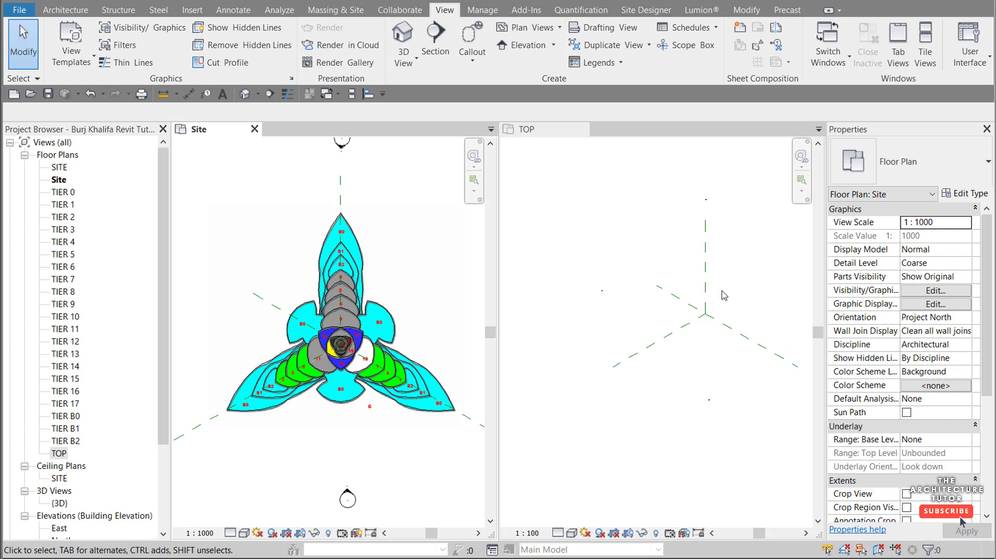
# Step: Copy the innermost circle marked T from the Site plan and paste it into the TOP plan, aligned to the current view
pyautogui.scroll(5, 347, 370)
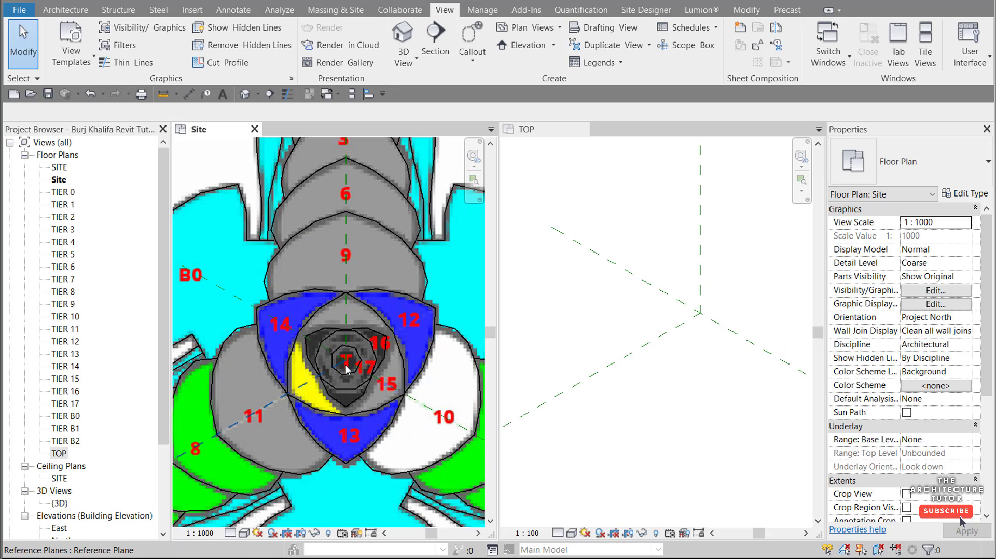
pyautogui.scroll(1, 347, 370)
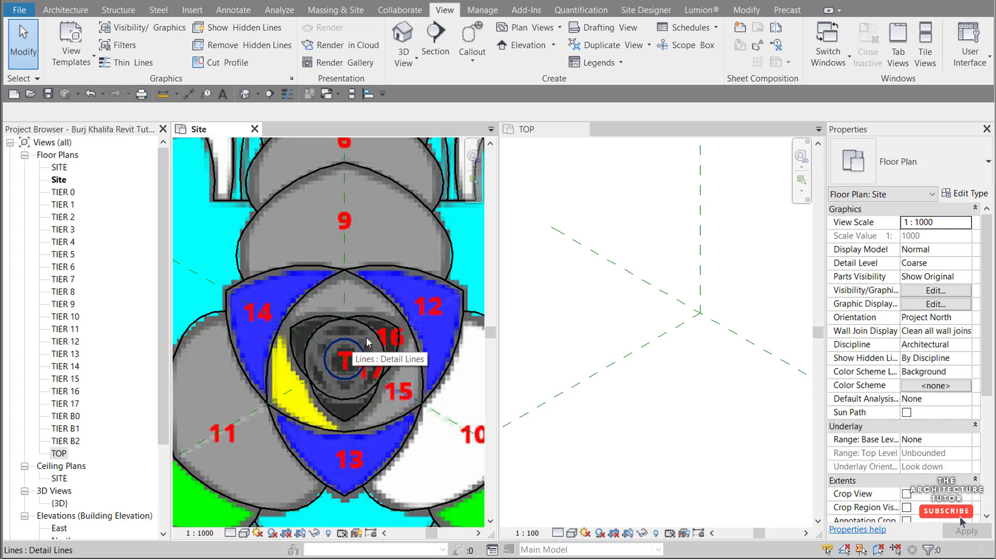
pyautogui.scroll(-2, 647, 341)
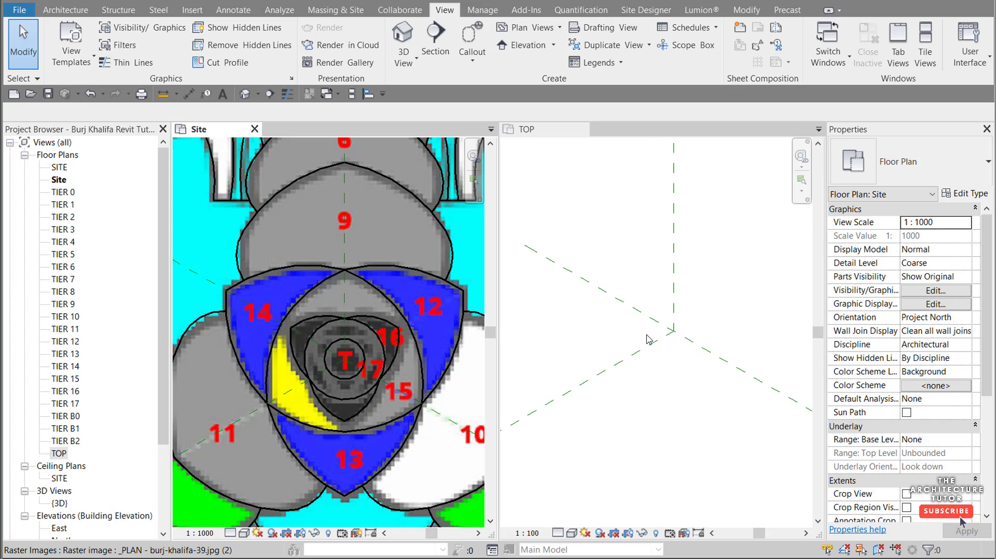
pyautogui.click(357, 348)
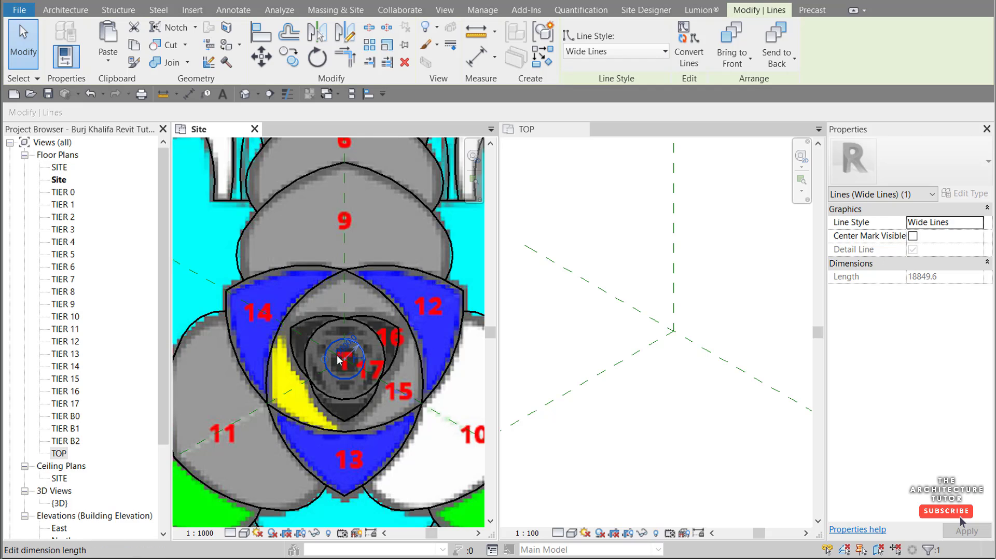
pyautogui.click(135, 47)
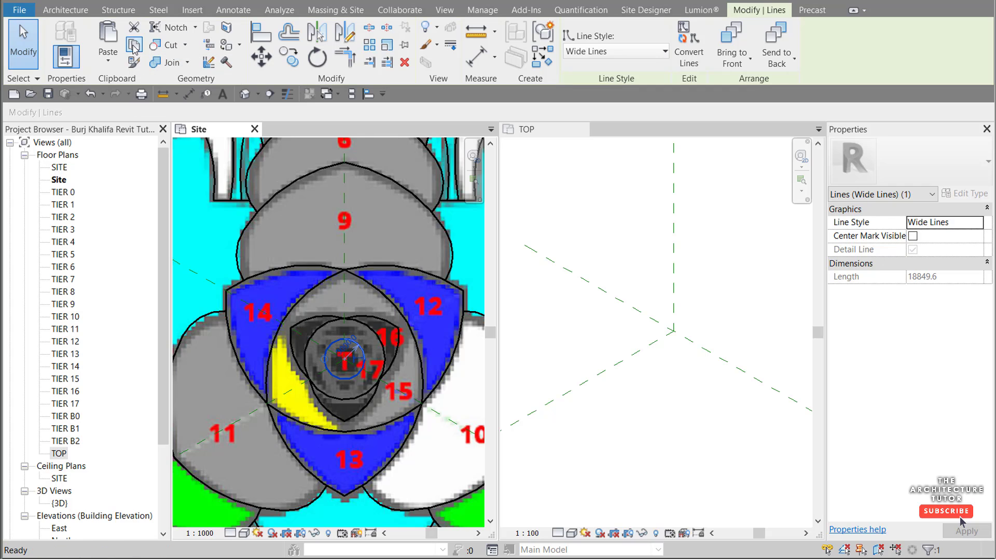
pyautogui.click(623, 133)
pyautogui.click(108, 58)
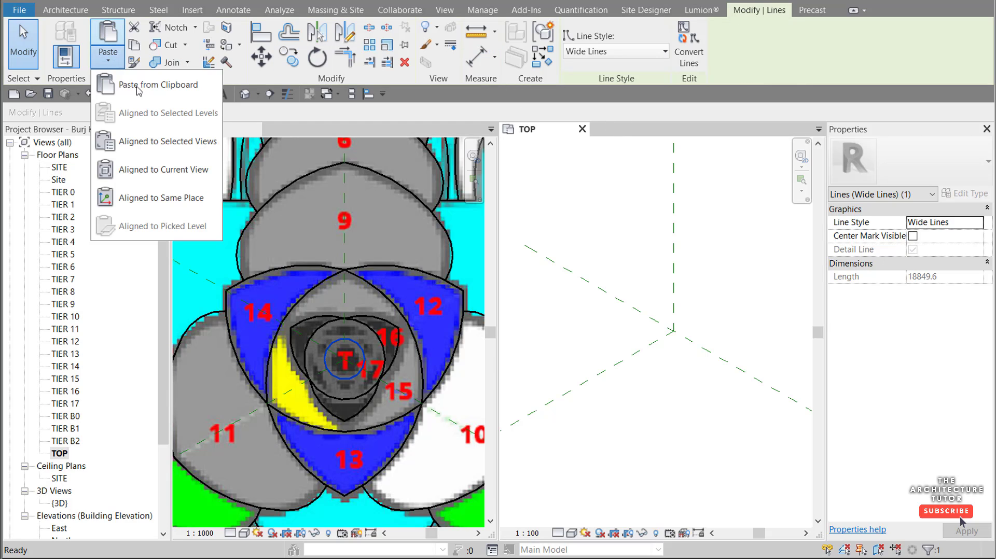
pyautogui.click(171, 169)
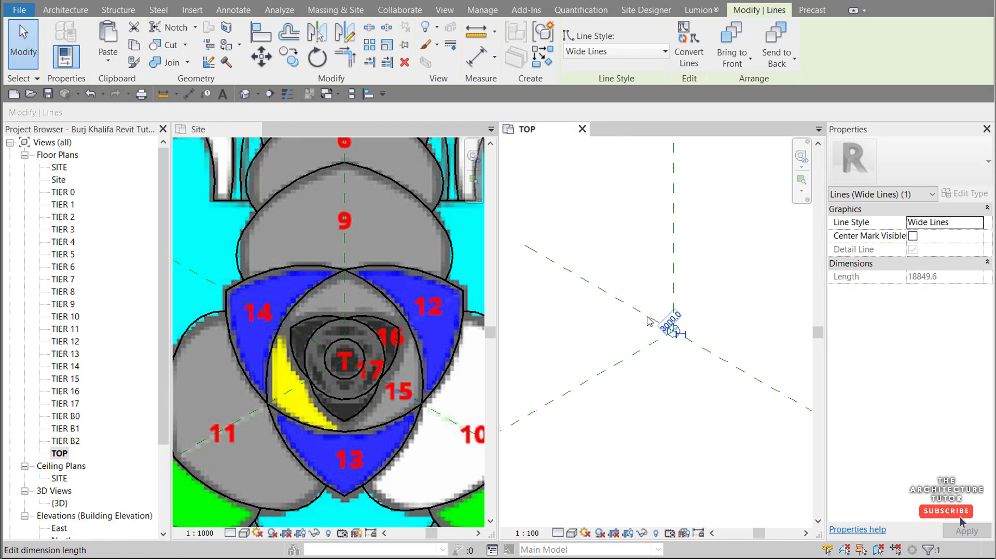
pyautogui.press('Escape')
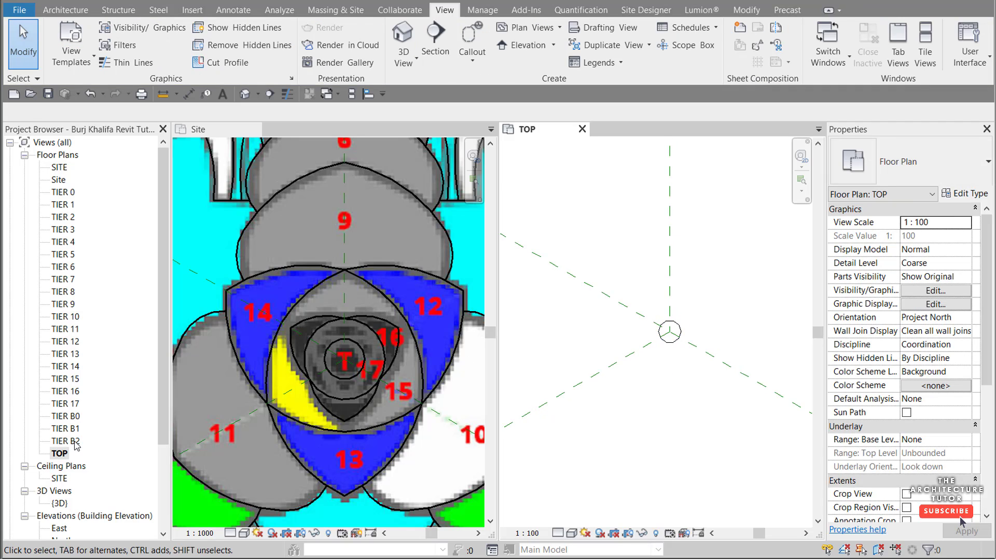
# Step: Open the TIER 17 floor plan and paste a copy of the Site plan's tier 17 circle into it, aligned to the current view
pyautogui.doubleClick(71, 405)
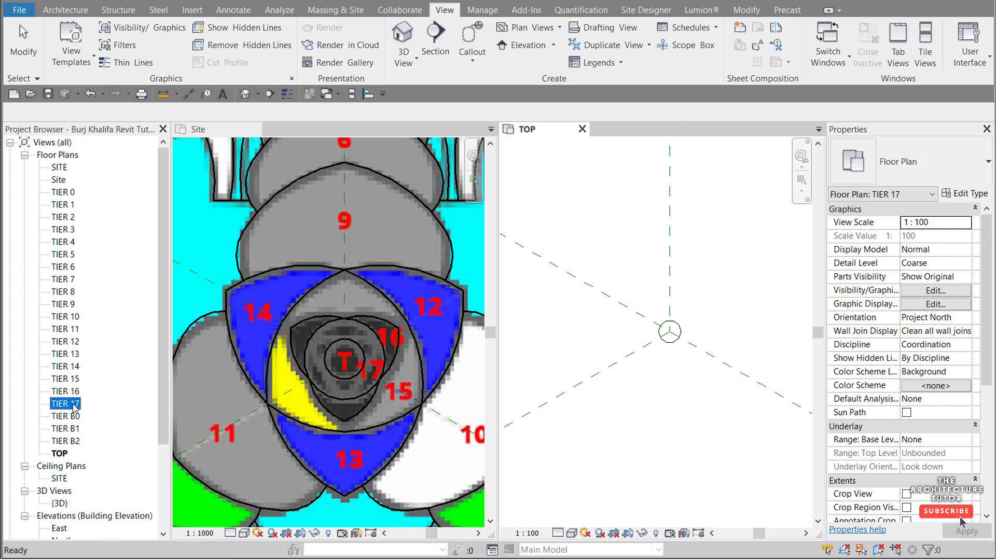
pyautogui.click(357, 338)
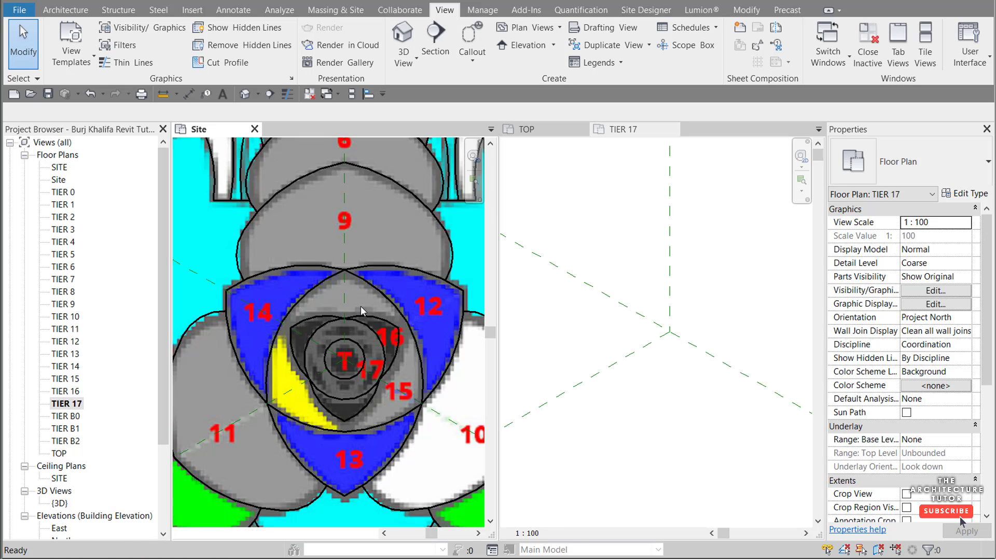
pyautogui.scroll(2, 385, 362)
pyautogui.click(386, 357)
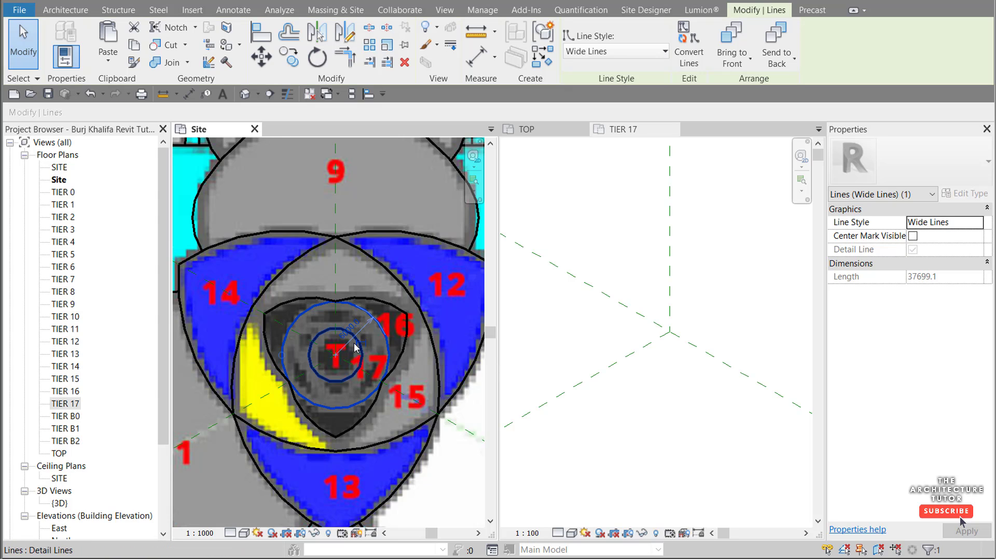
pyautogui.click(646, 168)
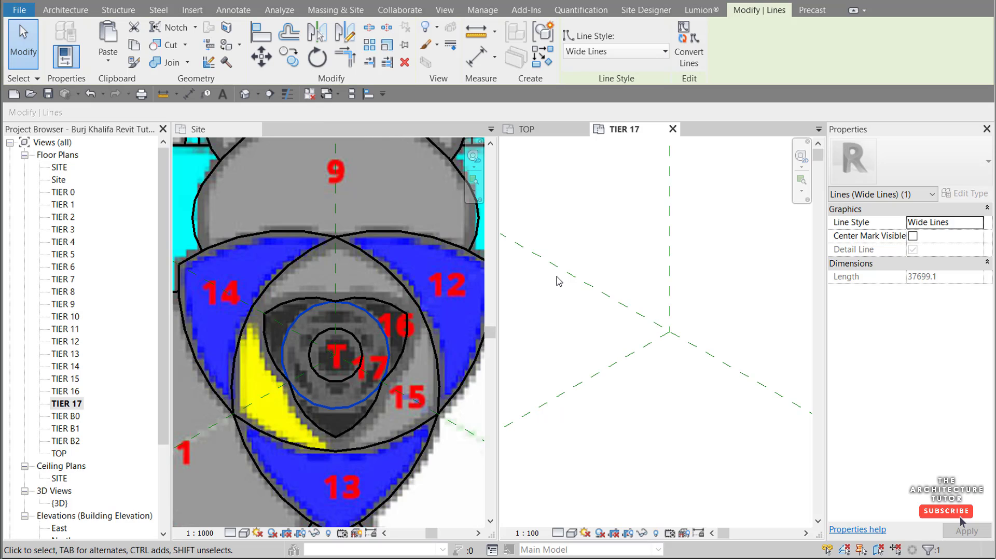
pyautogui.click(108, 59)
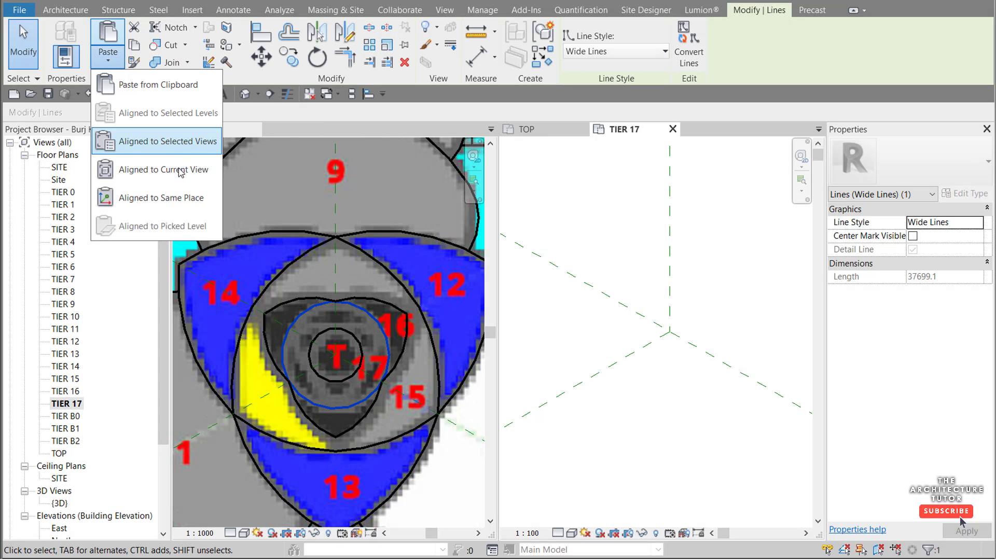
pyautogui.click(742, 134)
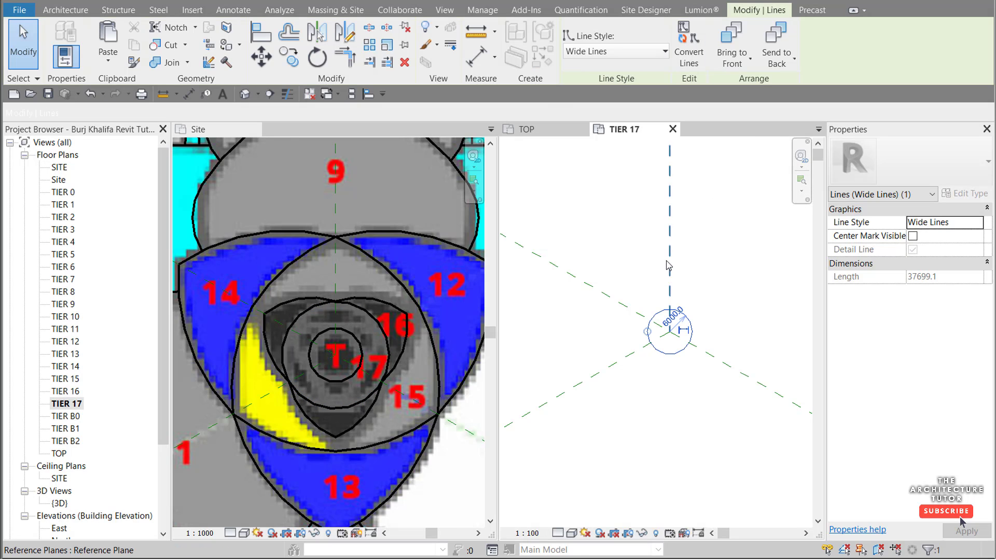
pyautogui.click(707, 291)
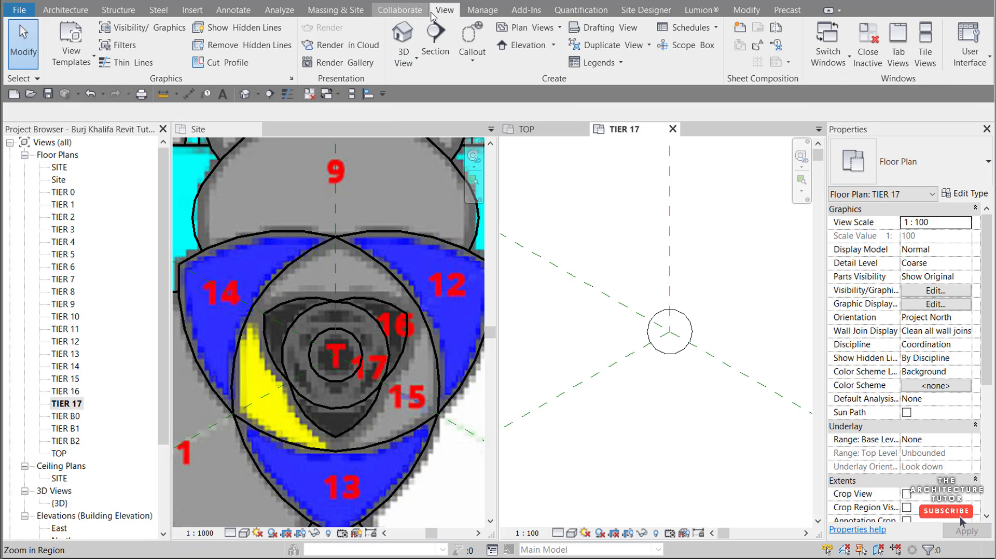
# Step: Search the keyboard shortcuts for "paste" and check the shortcut assigned to Paste: Aligned to Current View
pyautogui.click(979, 57)
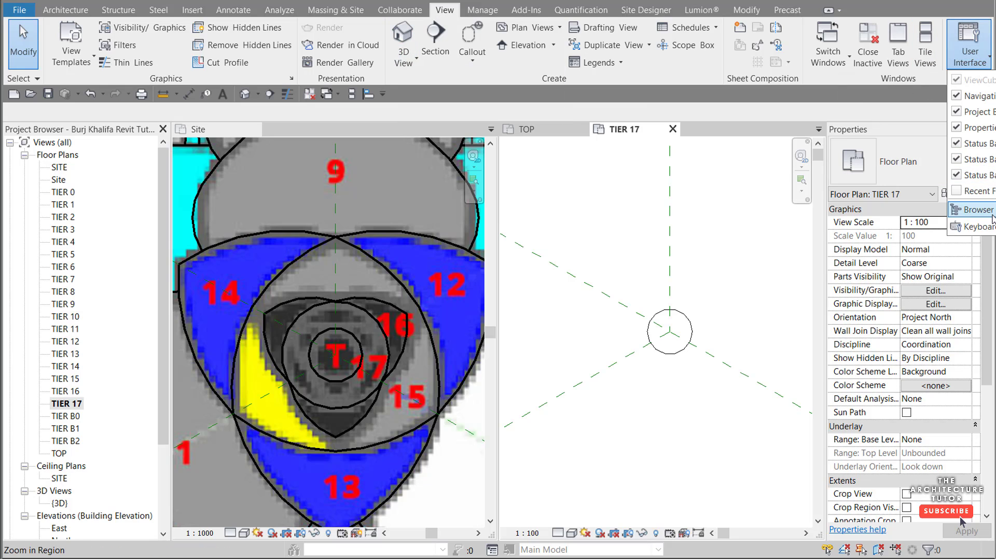
pyautogui.click(936, 228)
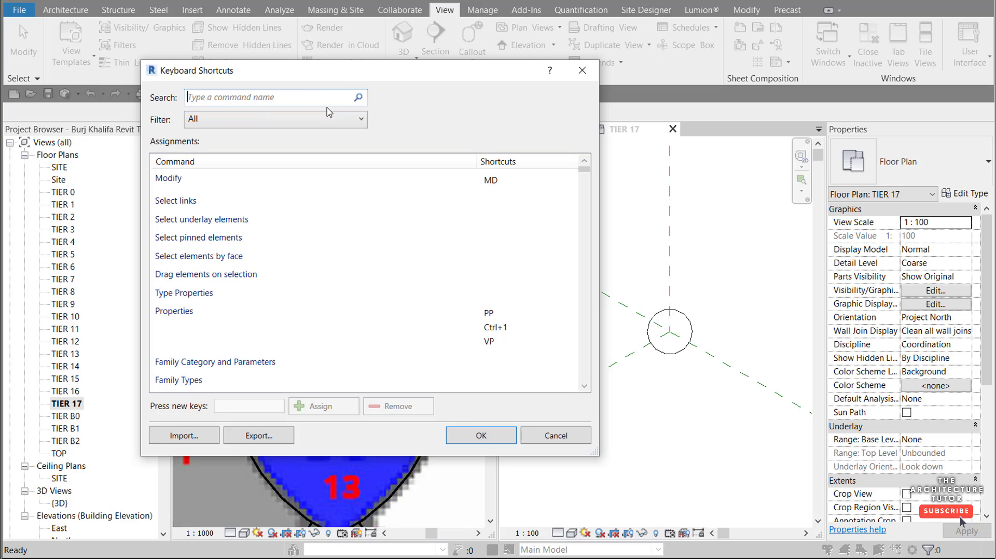
pyautogui.write('paste')
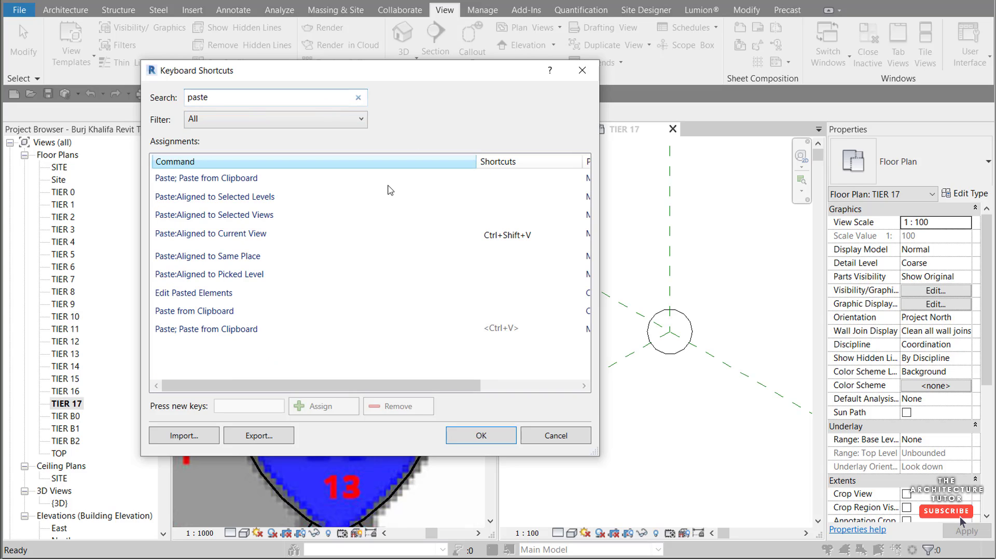
pyautogui.click(524, 244)
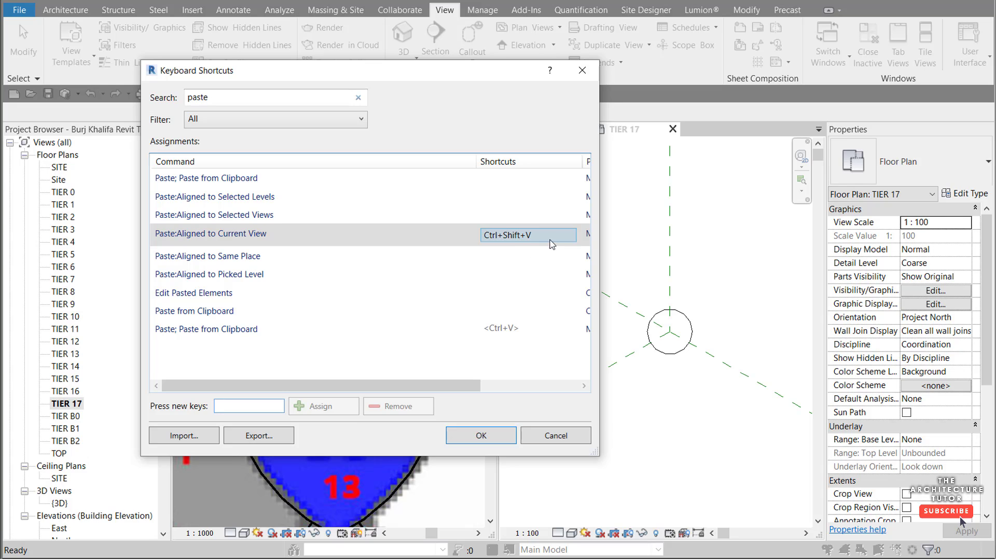
pyautogui.click(520, 238)
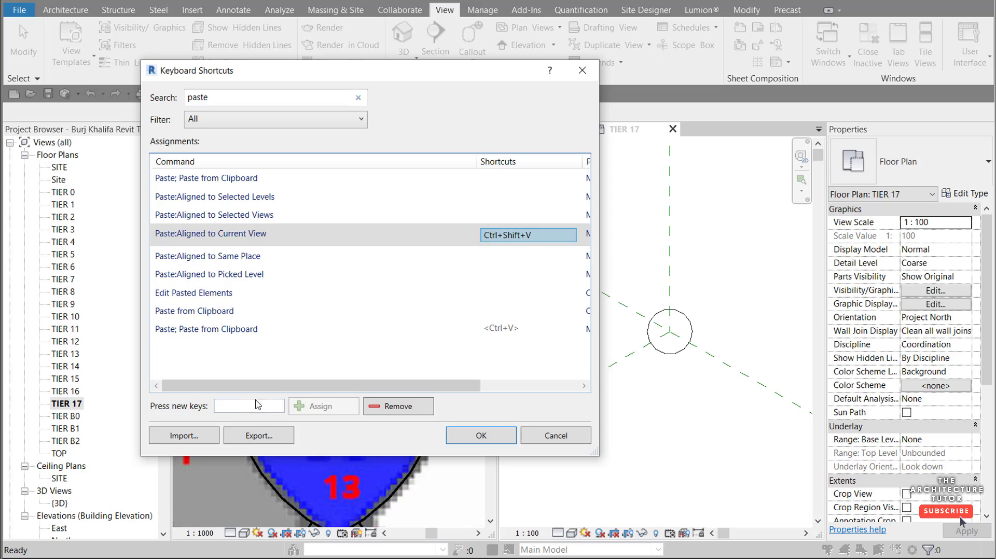
pyautogui.click(226, 403)
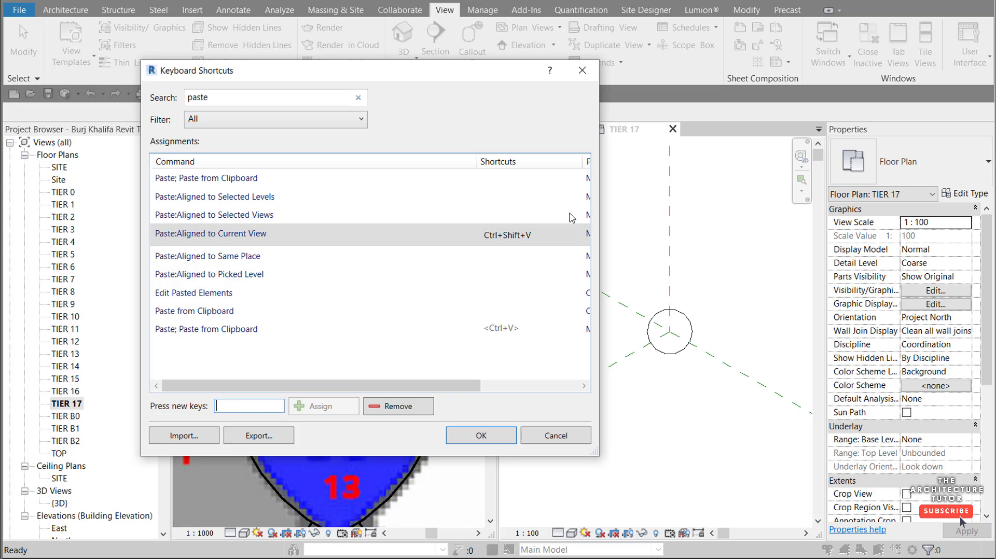
pyautogui.click(481, 436)
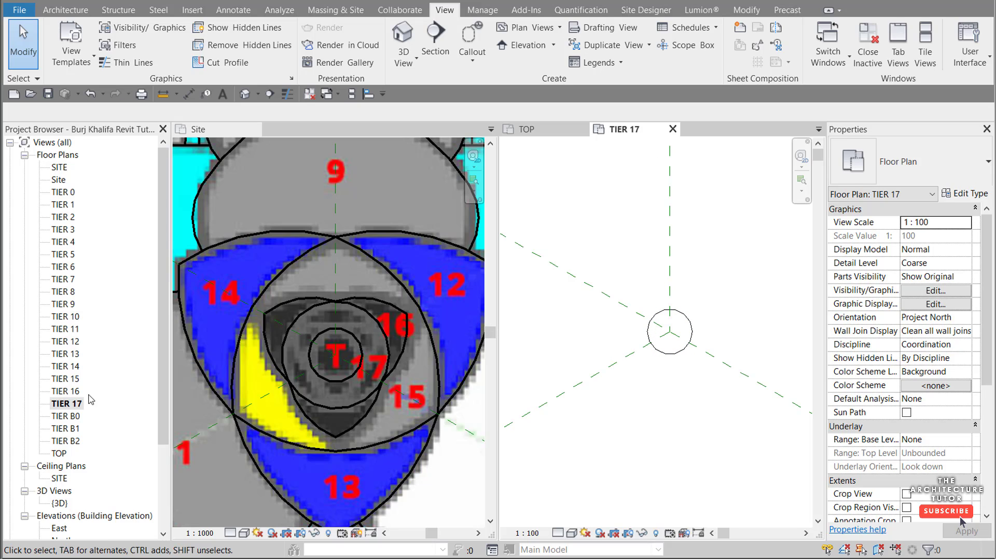
# Step: Open the TIER 16 floor plan and paste a copy of the Site plan's six-arc tier 16 outline into it, aligned to the current view
pyautogui.doubleClick(65, 391)
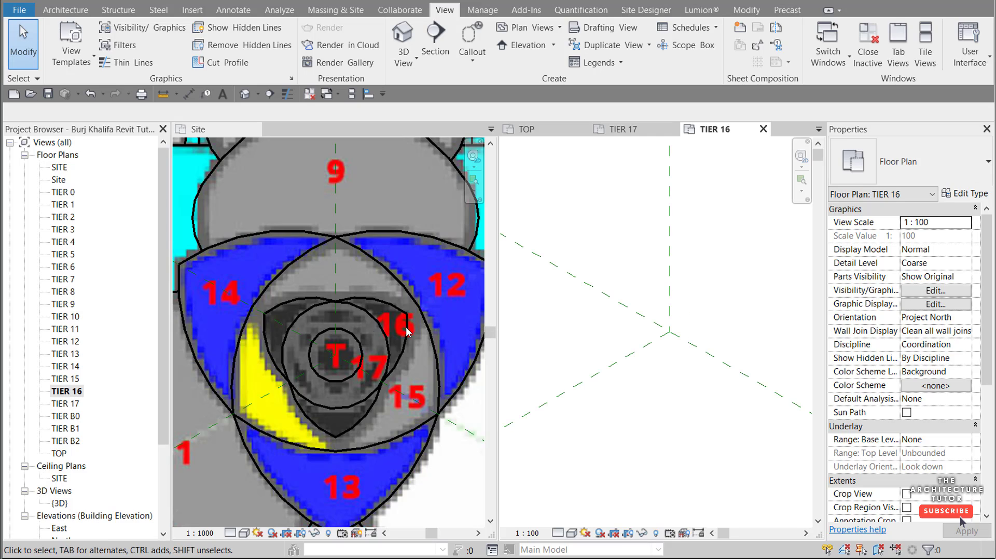
pyautogui.click(334, 288)
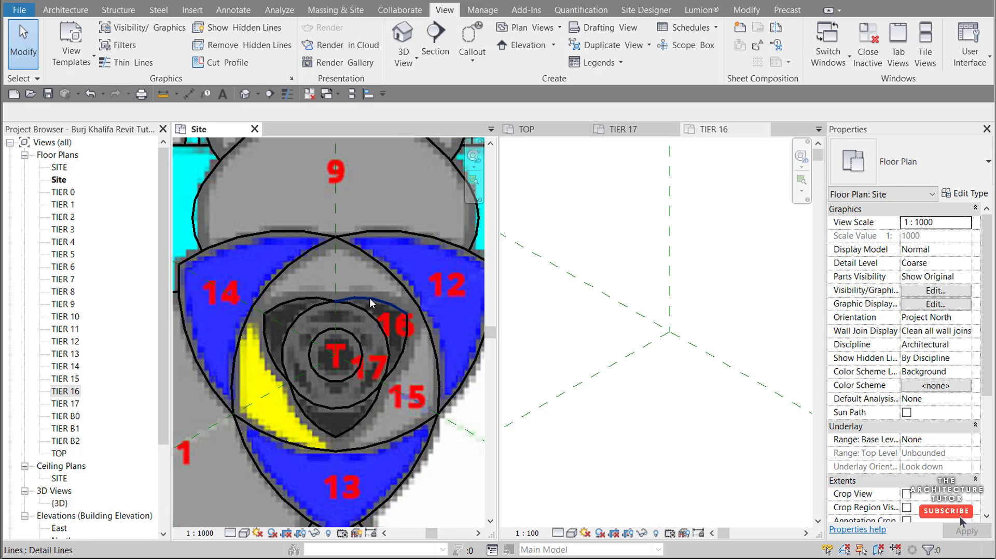
pyautogui.click(371, 303)
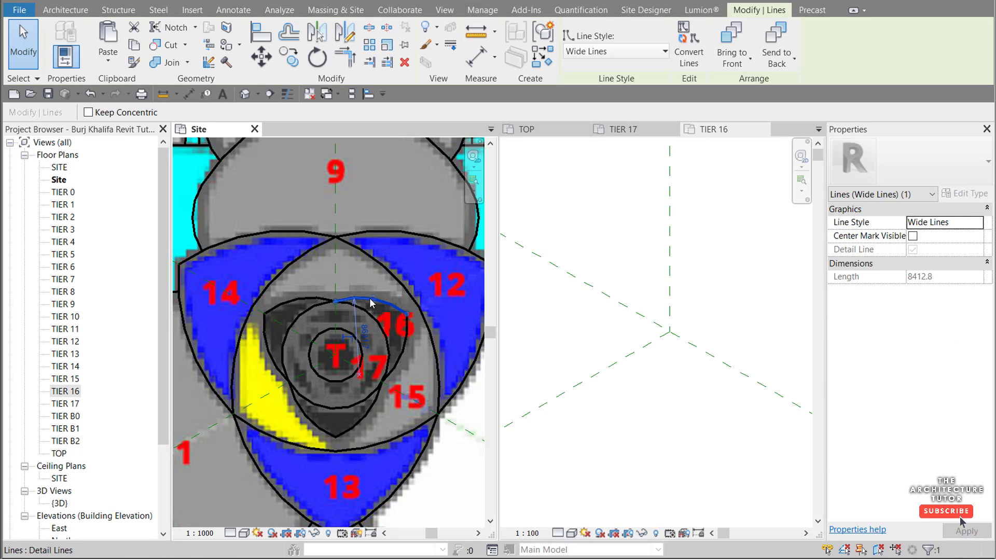
pyautogui.click(406, 335)
pyautogui.click(406, 334)
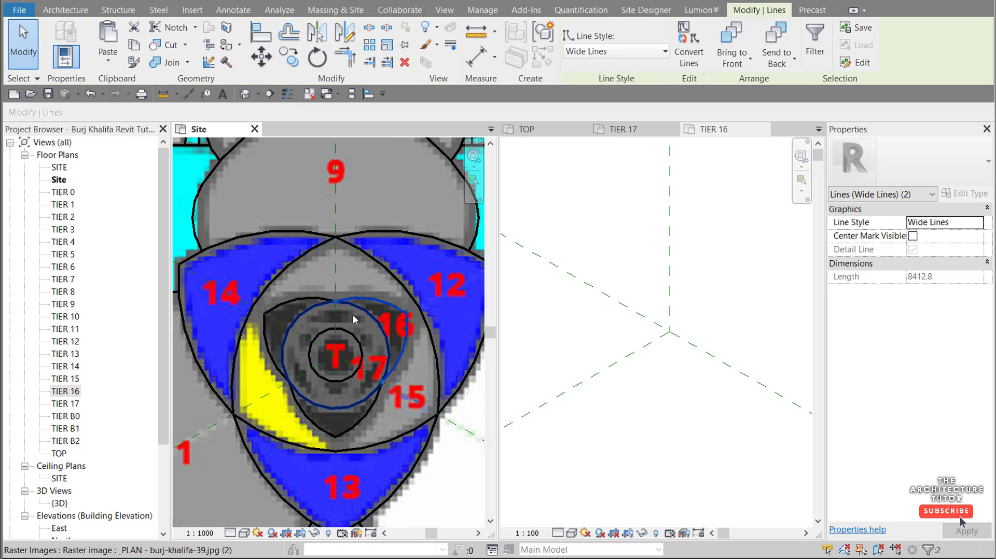
pyautogui.keyDown('ctrl'); pyautogui.click(307, 302); pyautogui.keyUp('ctrl')
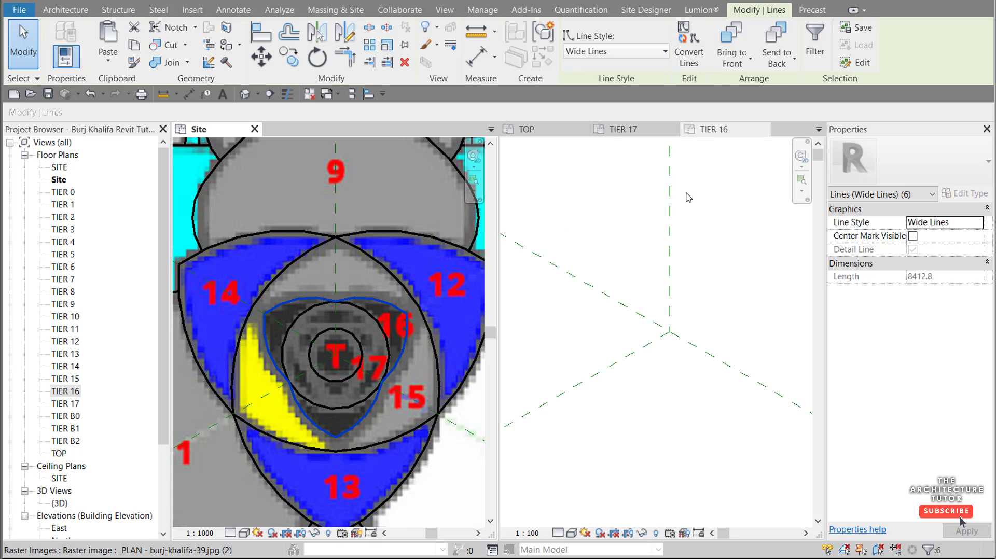
pyautogui.click(732, 207)
pyautogui.click(729, 223)
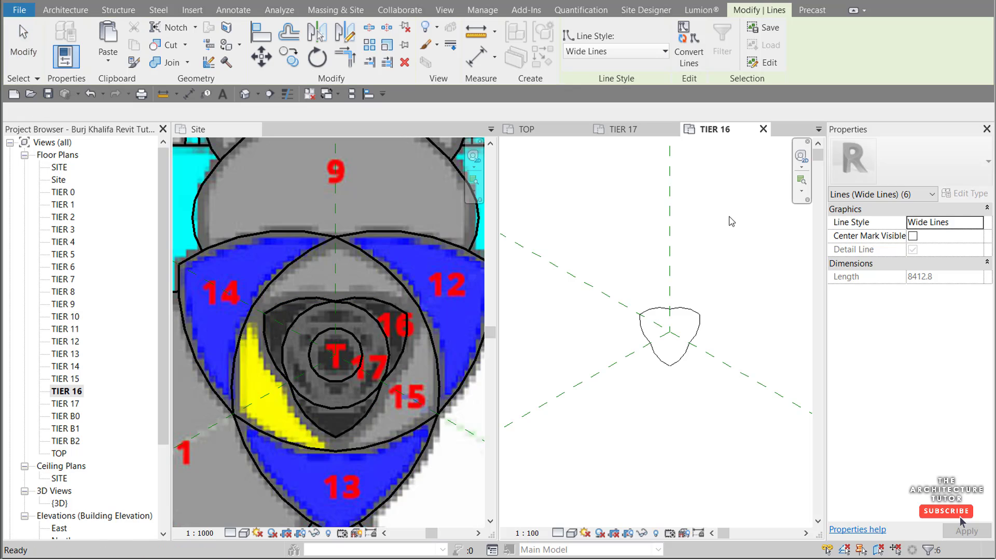
# Step: Open the TIER 15 floor plan and paste a copy of the Site plan's rounded triangular tier 15 outline into it, aligned to the current view
pyautogui.doubleClick(78, 379)
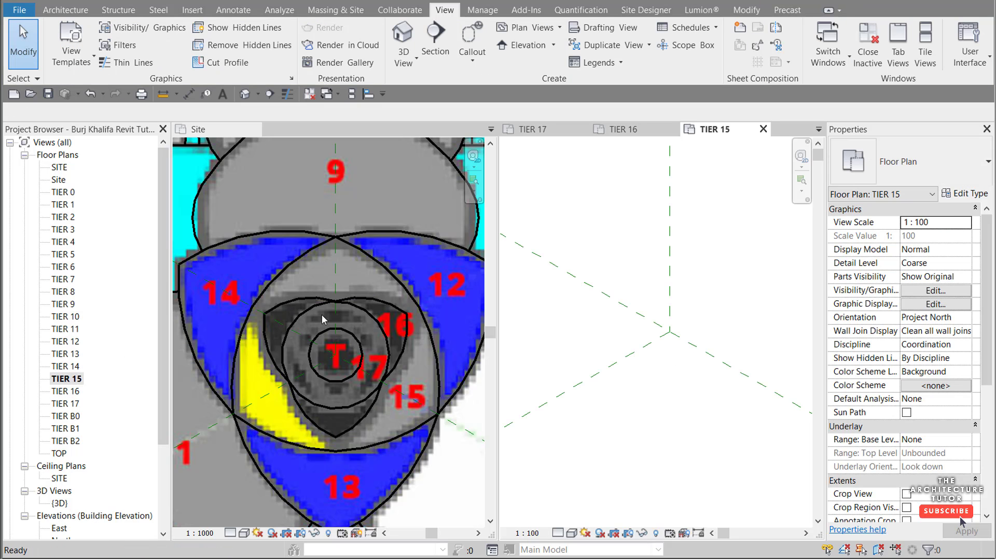
pyautogui.click(397, 284)
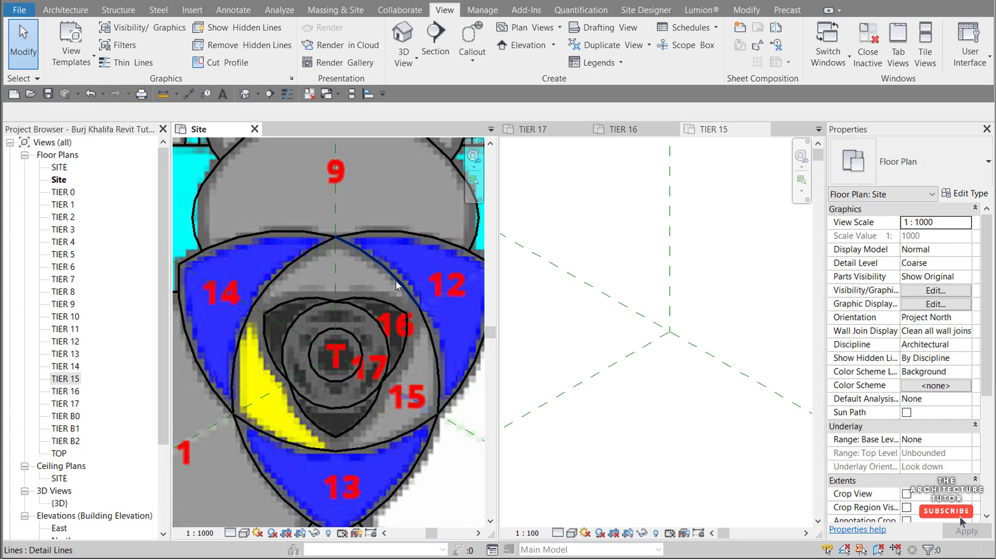
pyautogui.click(396, 285)
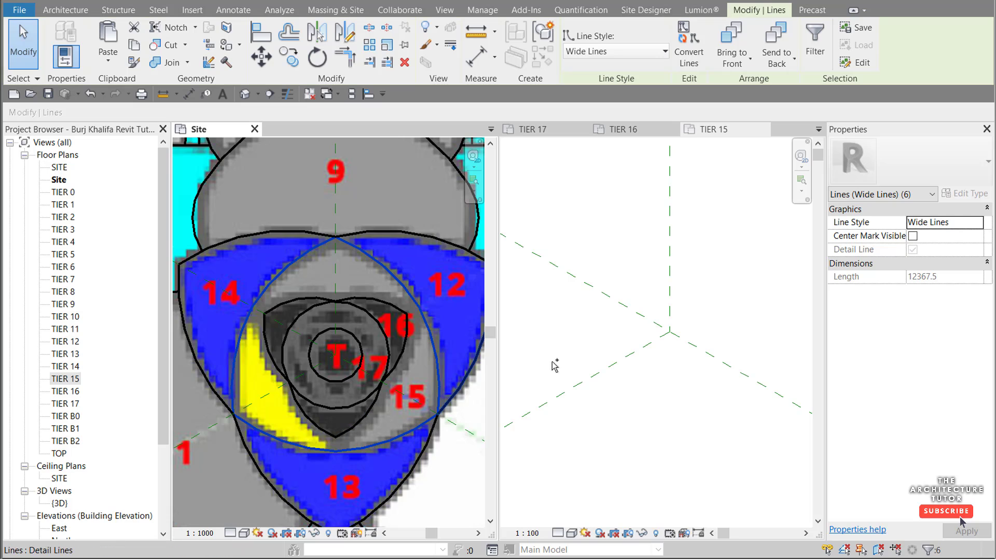
pyautogui.click(716, 295)
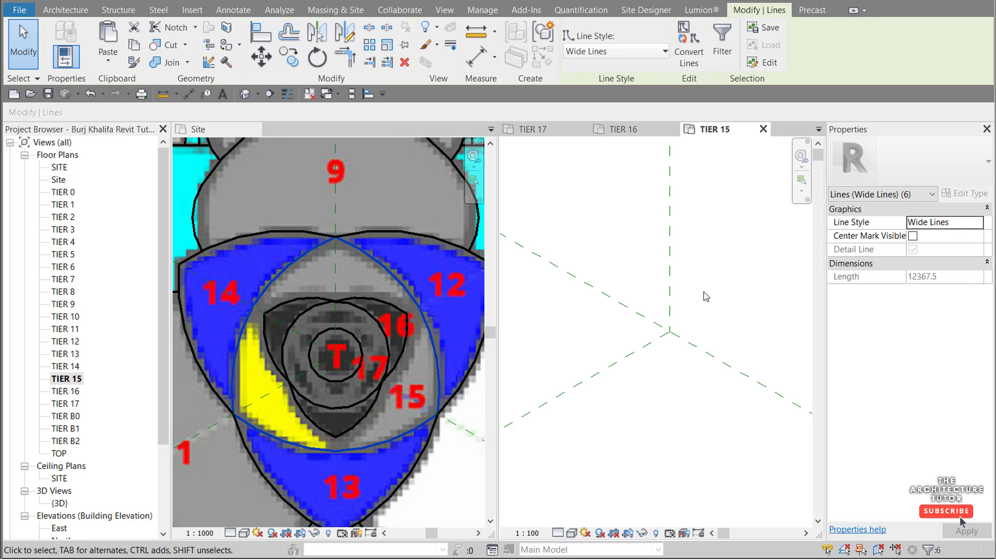
pyautogui.hotkey('ctrl', 'v')
pyautogui.click(743, 286)
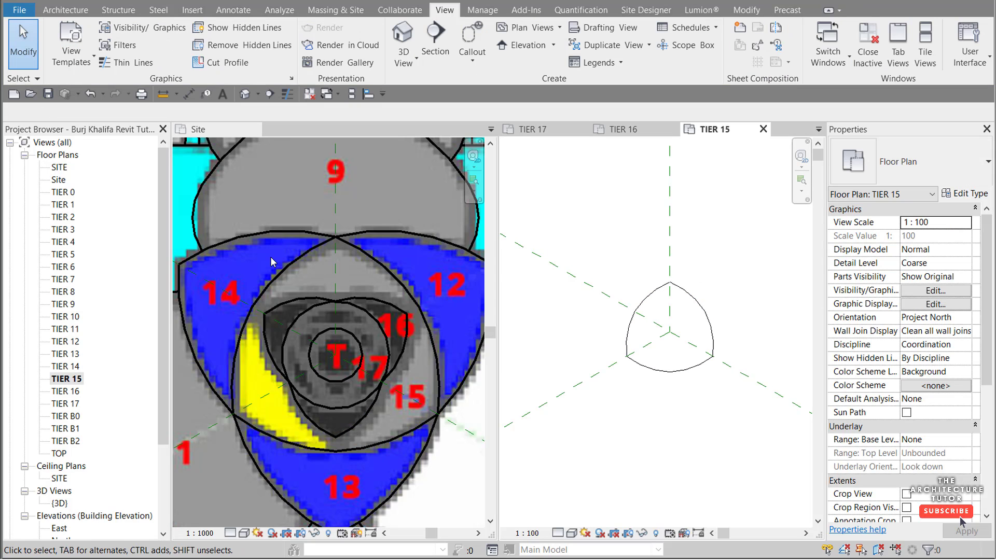
# Step: Open the TIER 14 floor plan and paste a copy of the TIER 15 plan's outline into it, aligned to the current view
pyautogui.click(263, 234)
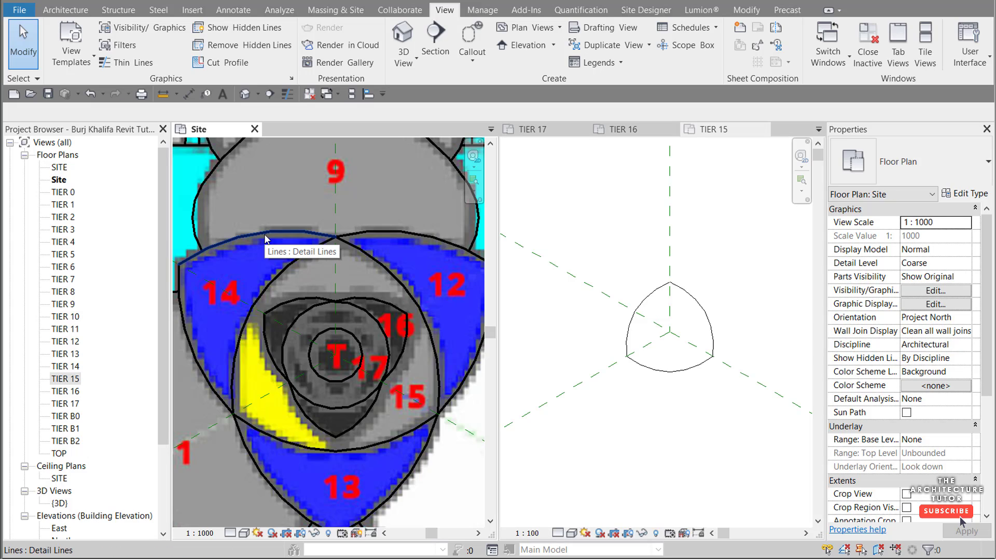
pyautogui.click(694, 217)
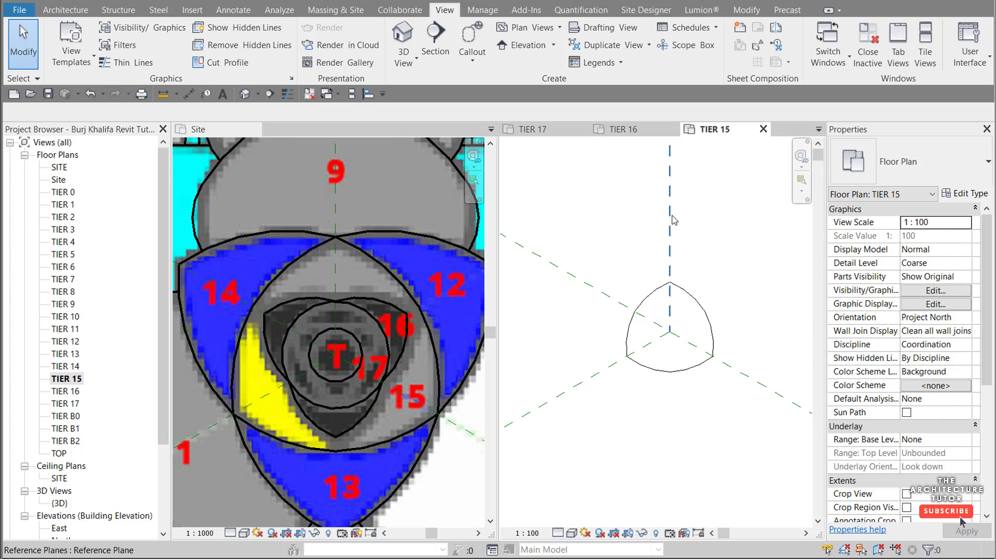
pyautogui.doubleClick(74, 367)
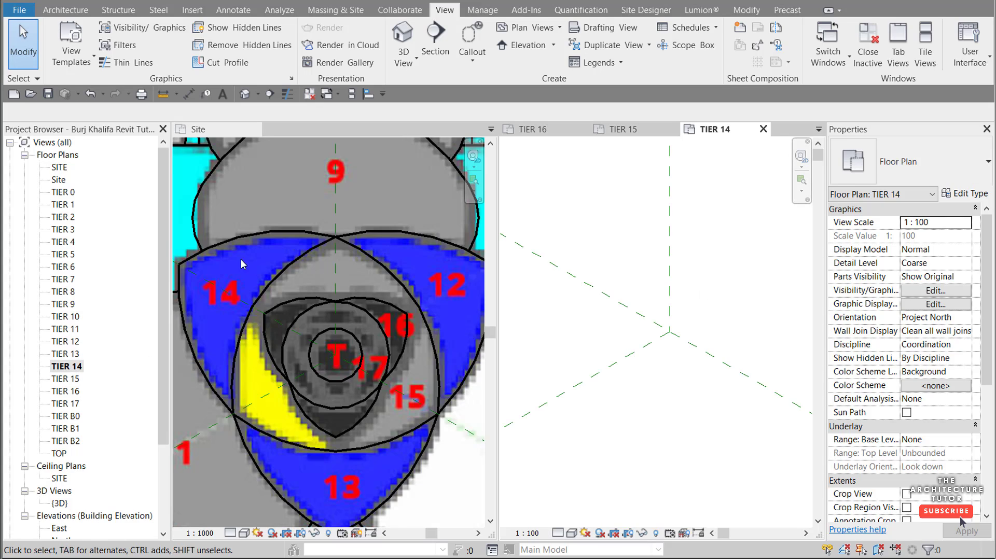
pyautogui.click(240, 244)
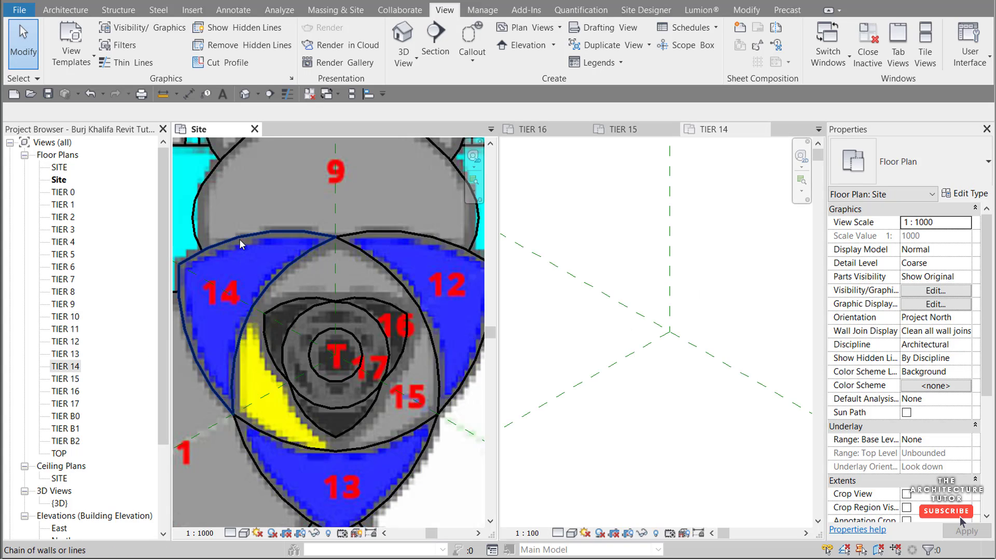
pyautogui.click(635, 219)
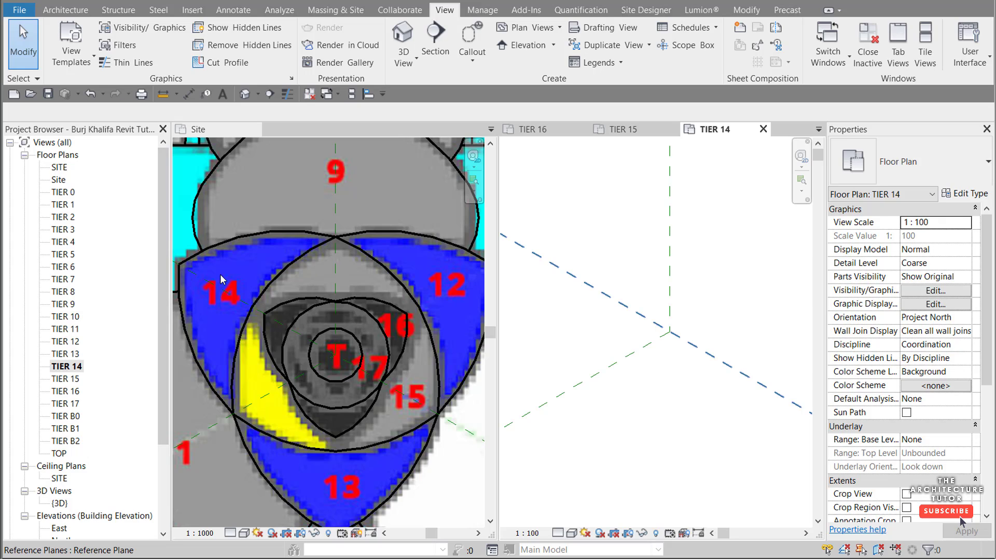
pyautogui.click(623, 129)
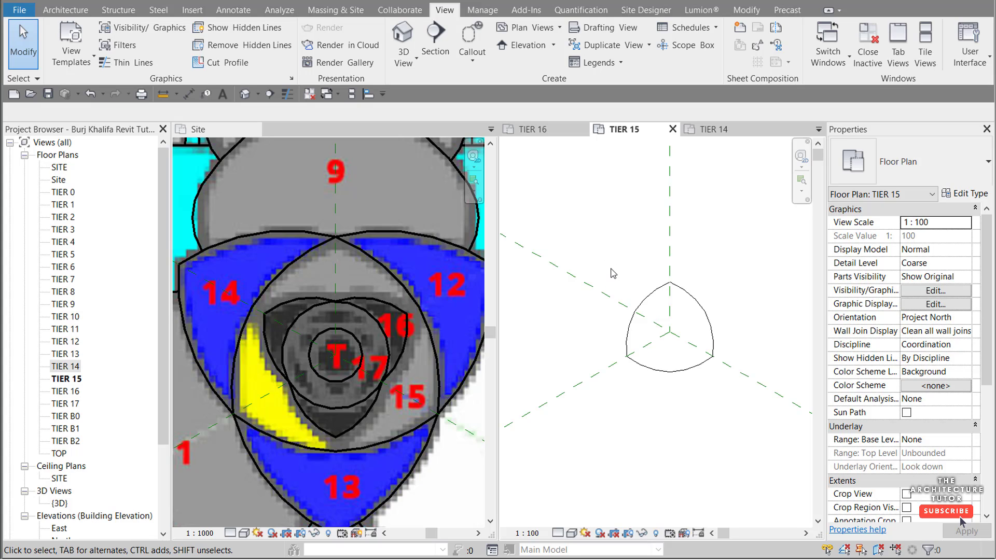
pyautogui.moveTo(613, 274); pyautogui.dragTo(745, 404)
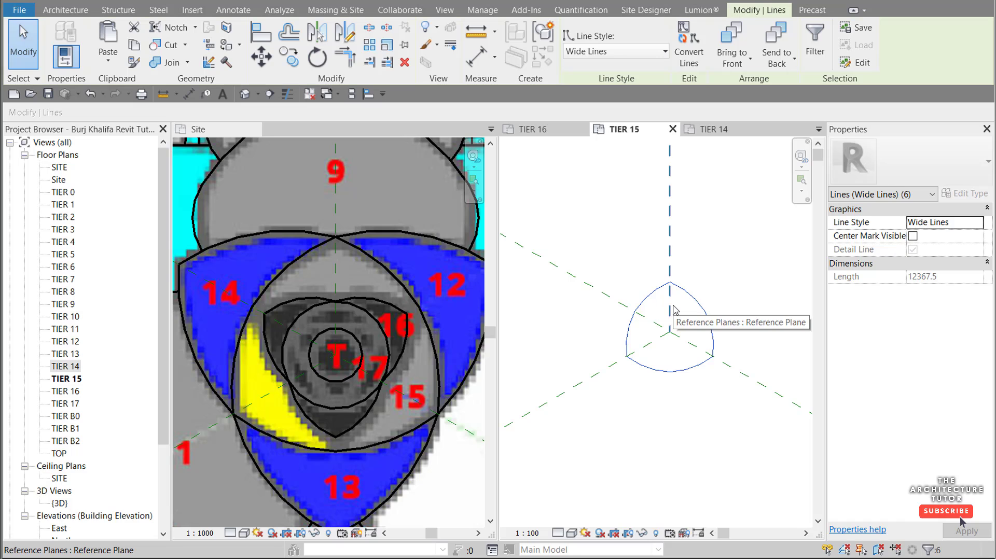
pyautogui.click(714, 129)
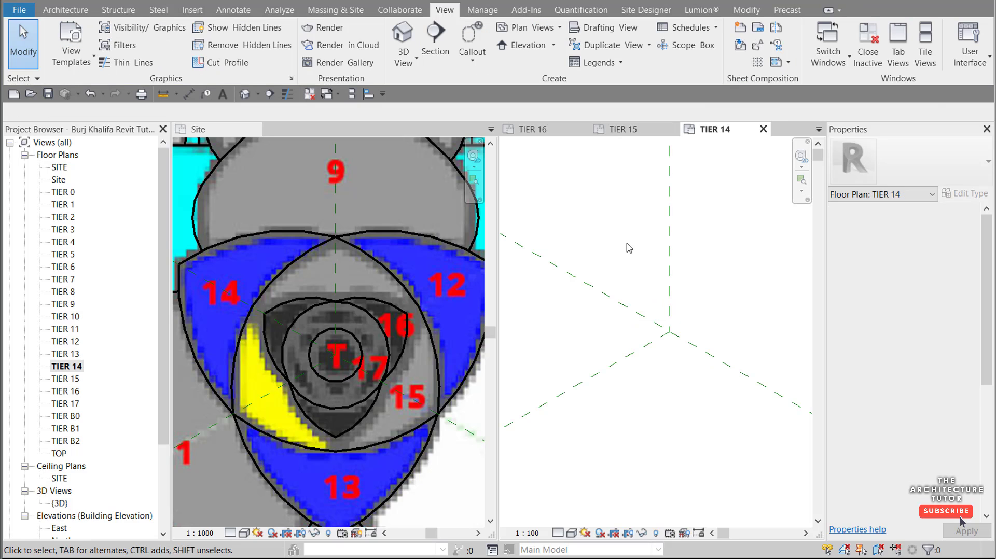
pyautogui.hotkey('ctrl', 'v')
pyautogui.click(644, 221)
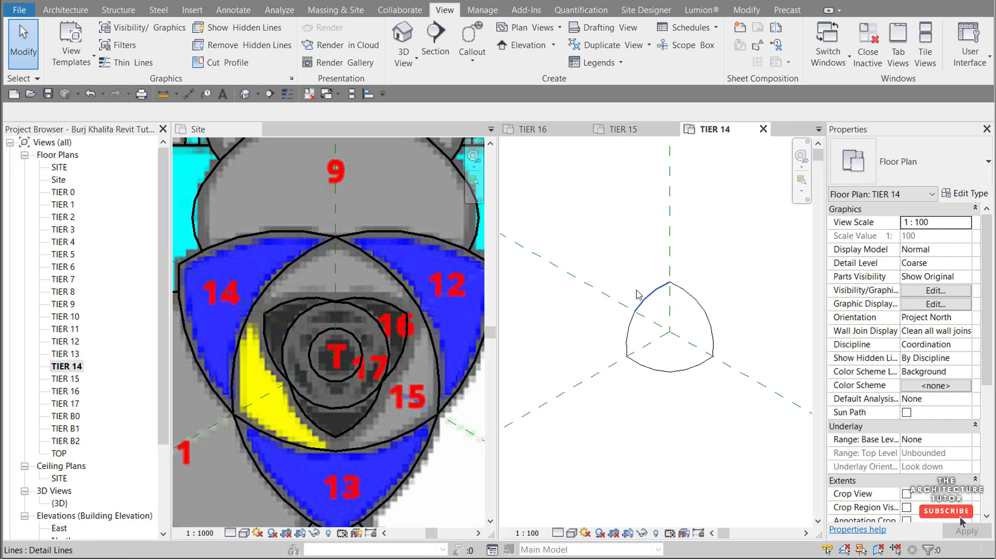
# Step: Copy the two outer arcs of blue area 14 from the Site plan and paste them into the TIER 14 plan, aligned to the current view
pyautogui.click(257, 233)
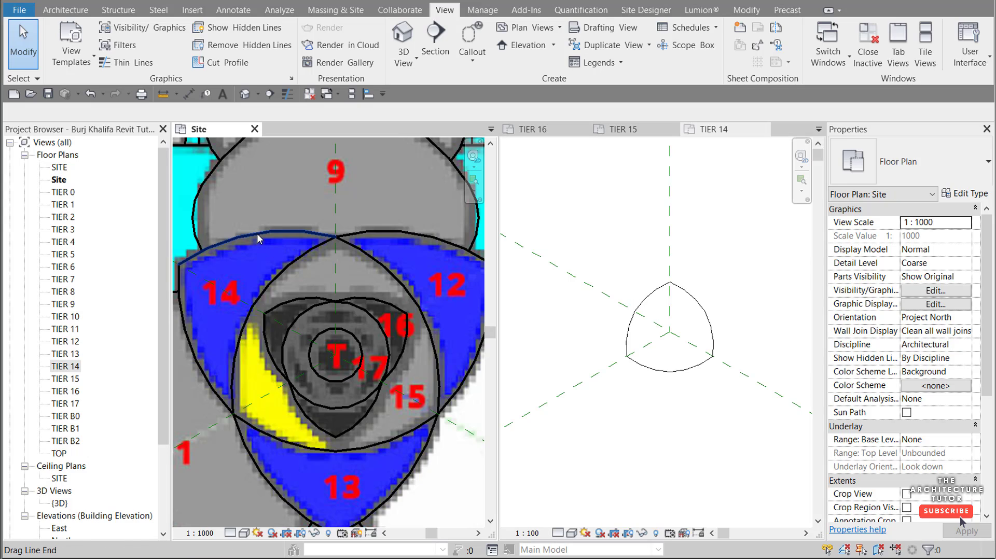
pyautogui.click(257, 233)
pyautogui.keyDown('ctrl'); pyautogui.click(195, 355); pyautogui.keyUp('ctrl')
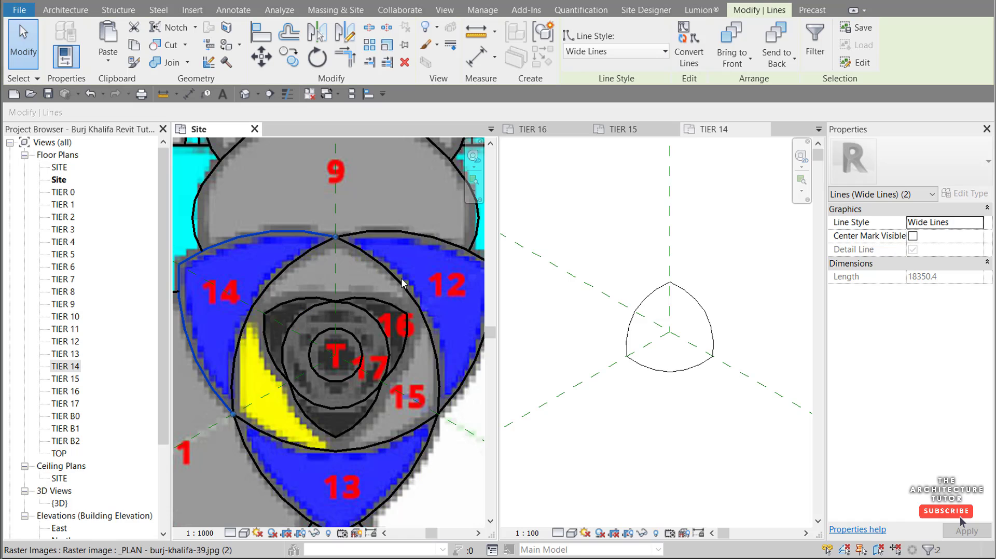
pyautogui.click(638, 255)
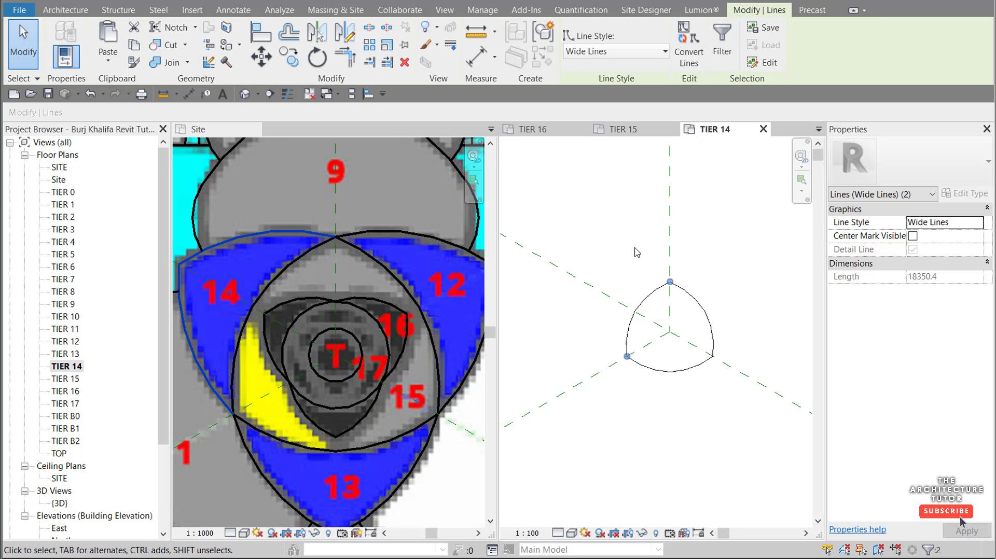
pyautogui.hotkey('ctrl', 'v')
pyautogui.scroll(1, 628, 309)
pyautogui.press('Escape')
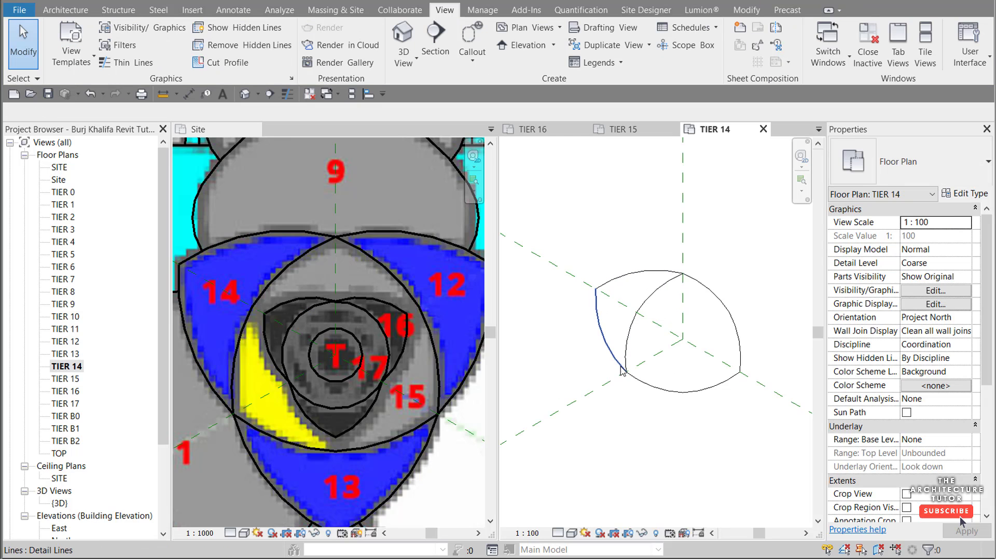
# Step: Delete the two inner arcs that separate the added area 14 from the core outline in the TIER 14 plan
pyautogui.scroll(1, 622, 369)
pyautogui.click(631, 356)
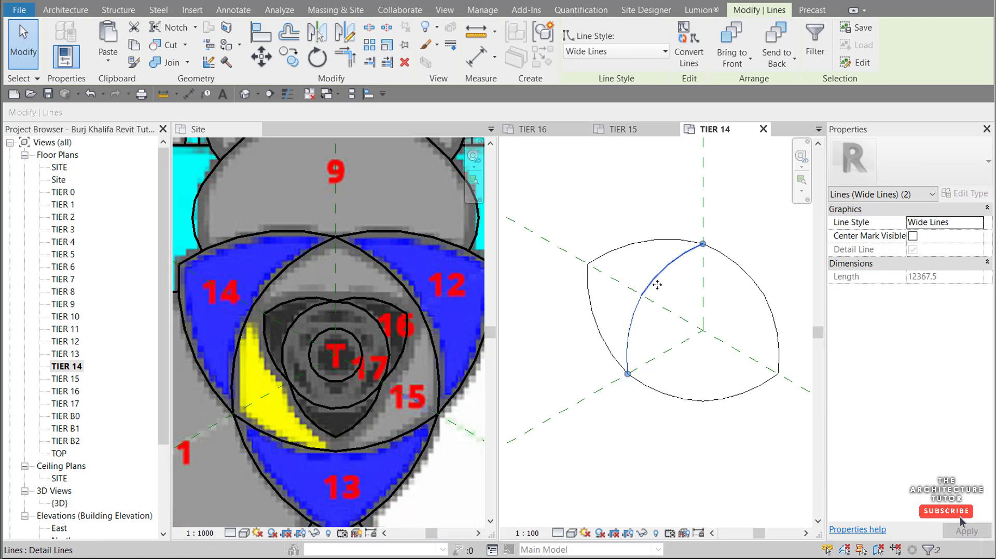
pyautogui.press('Delete')
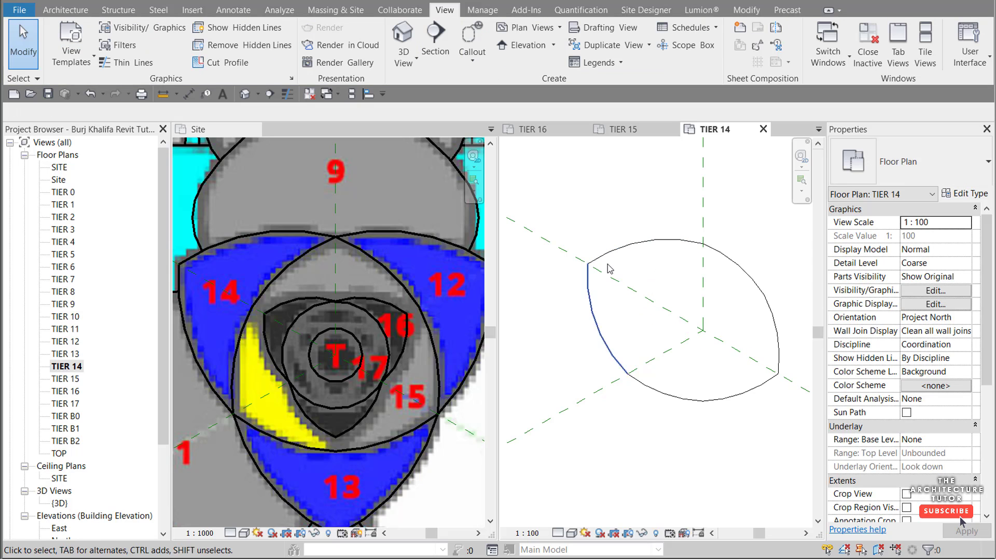
pyautogui.scroll(-1, 611, 298)
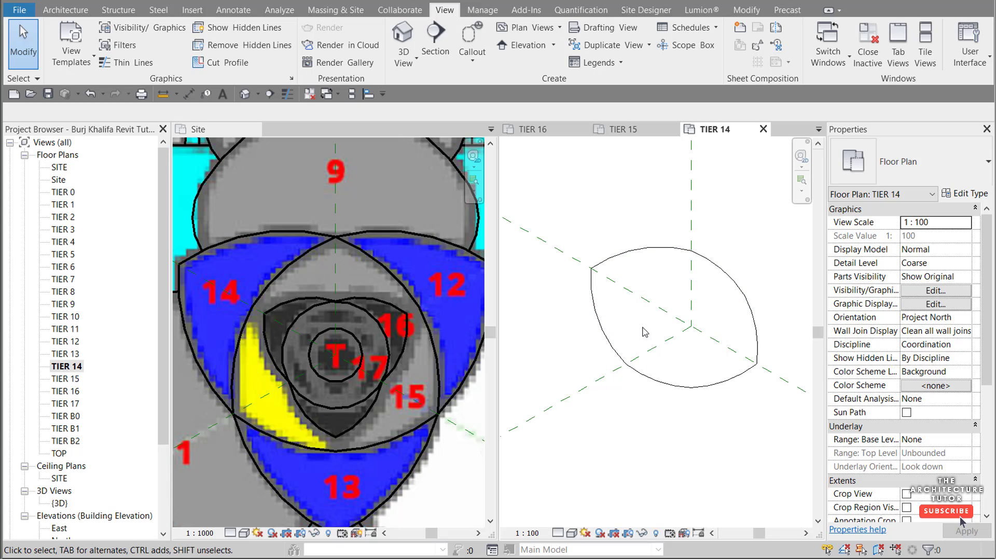
# Step: Copy the whole TIER 14 outline and paste it into the TIER 13 floor plan, aligned to the current view
pyautogui.moveTo(568, 213); pyautogui.dragTo(774, 407)
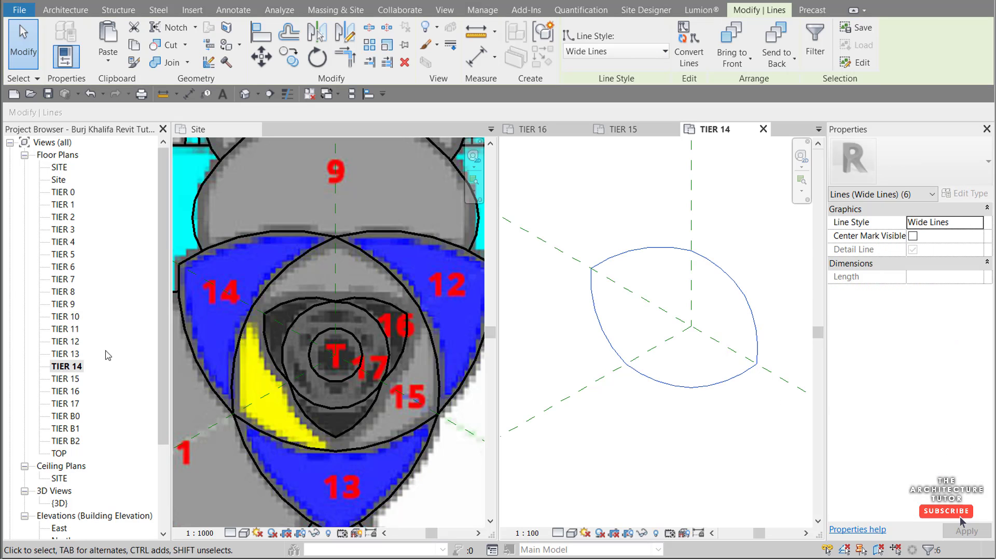
pyautogui.doubleClick(72, 354)
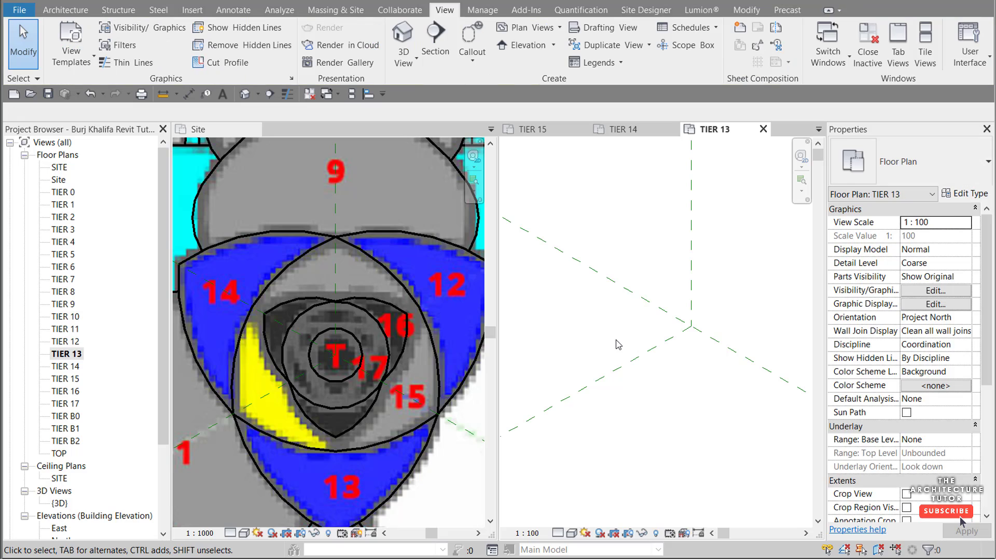
# Step: Copy the two outer arcs of blue area 13 from the Site plan and paste them into the TIER 13 plan, aligned to the current view
pyautogui.click(386, 507)
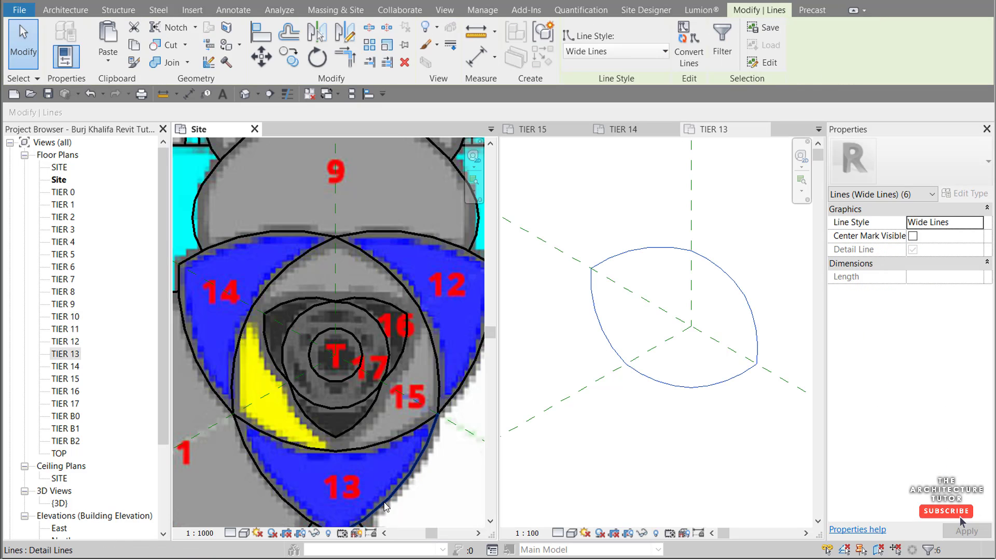
pyautogui.click(288, 500)
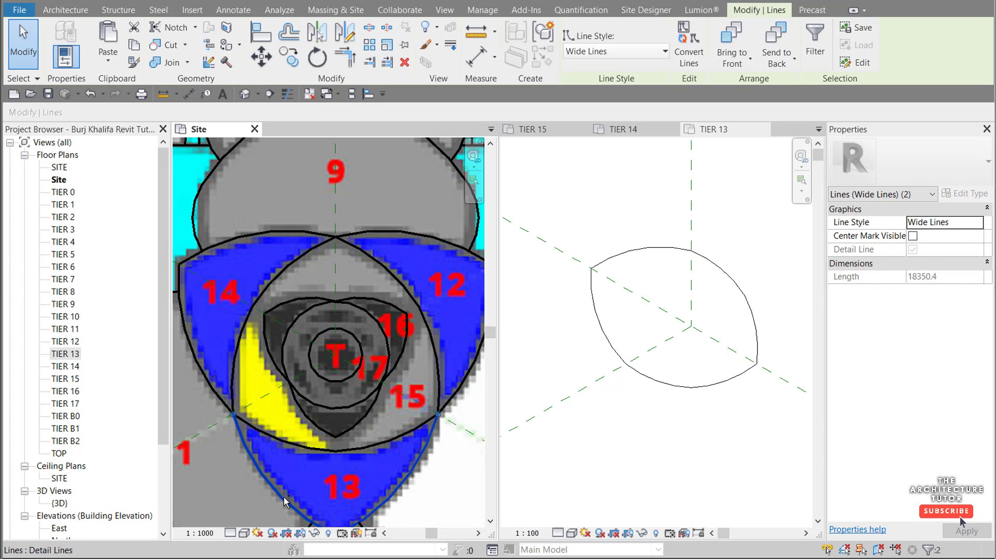
pyautogui.keyDown('ctrl'); pyautogui.click(401, 490); pyautogui.keyUp('ctrl')
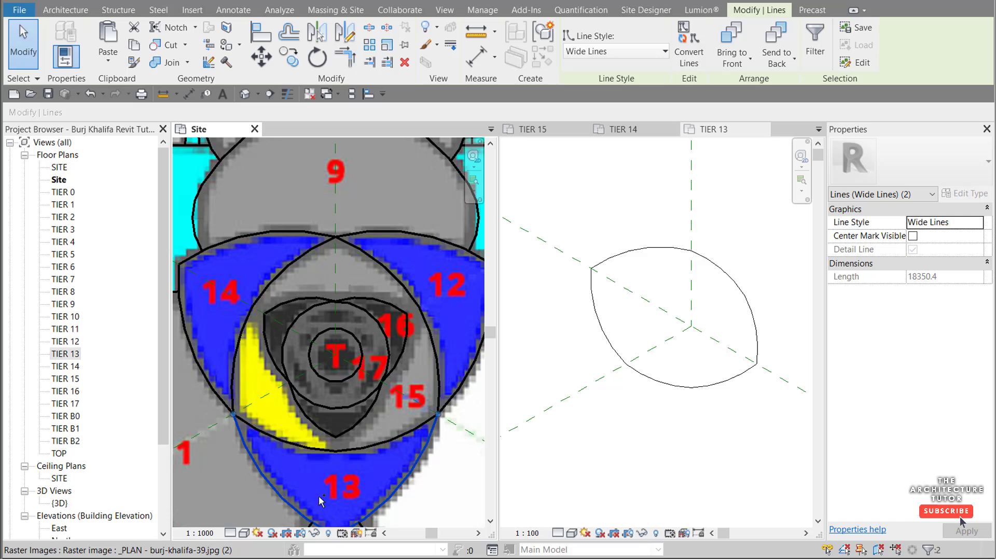
pyautogui.click(649, 417)
pyautogui.hotkey('ctrl', 'v')
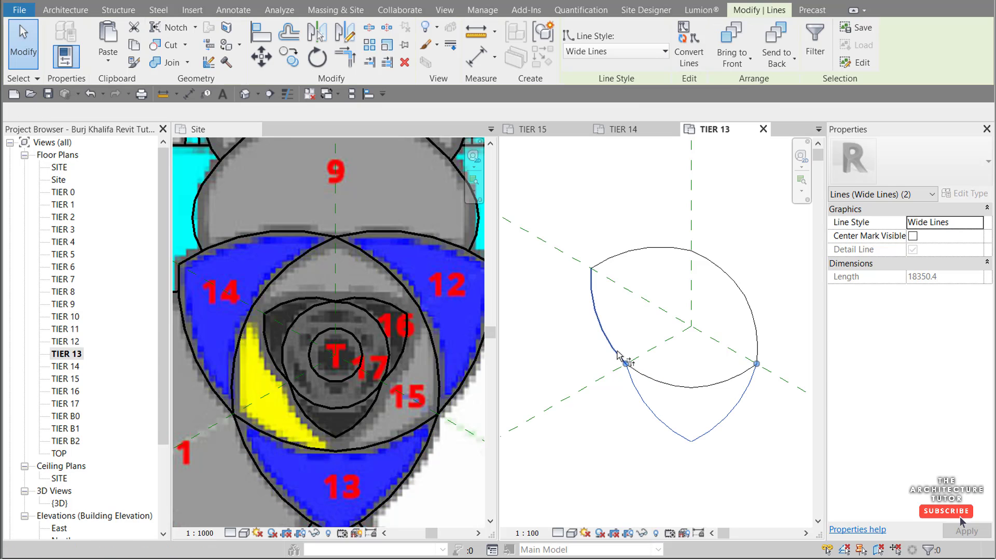
pyautogui.press('Escape')
# Step: Trim both ends of the area 13 arcs to corners with the adjoining side arcs in the TIER 13 plan
pyautogui.scroll(2, 651, 383)
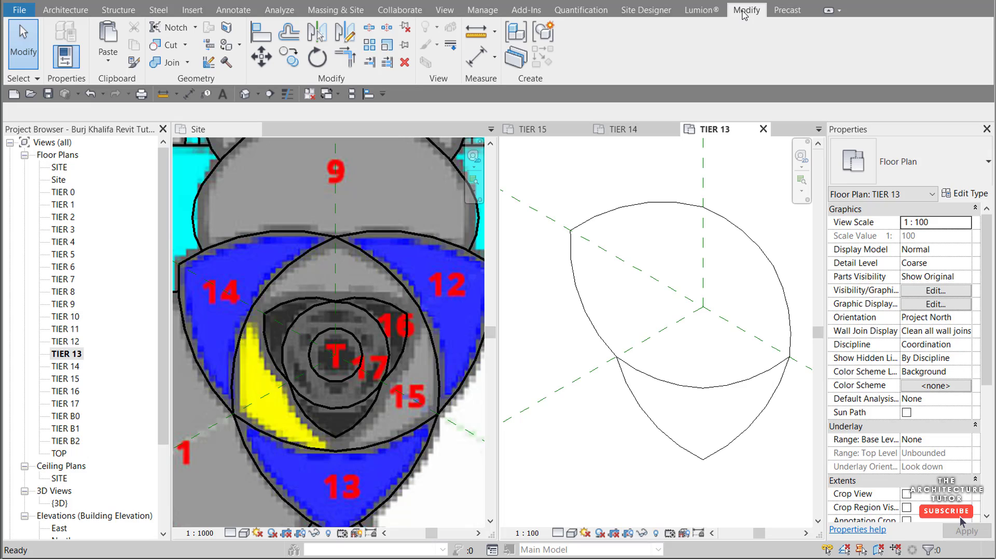
pyautogui.click(344, 56)
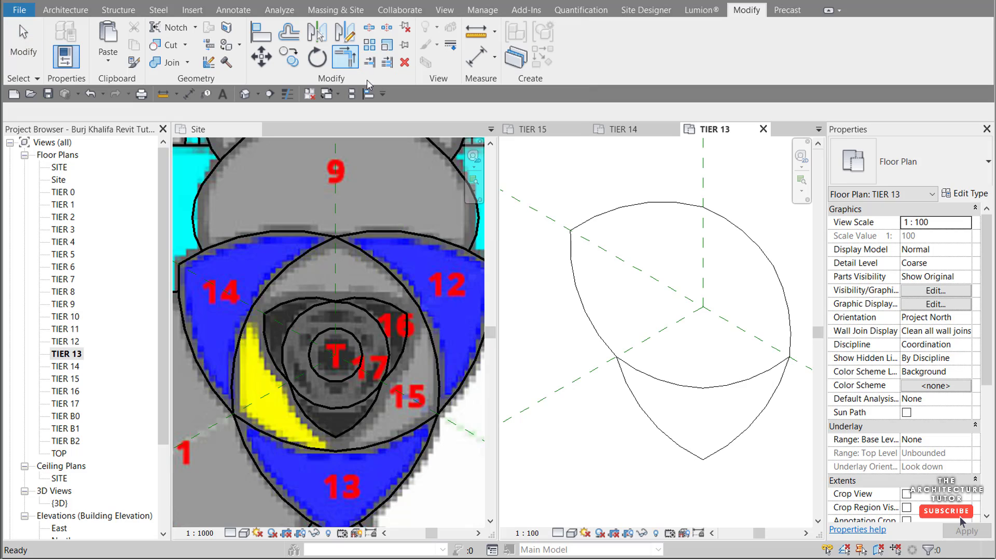
pyautogui.scroll(3, 618, 347)
pyautogui.click(618, 347)
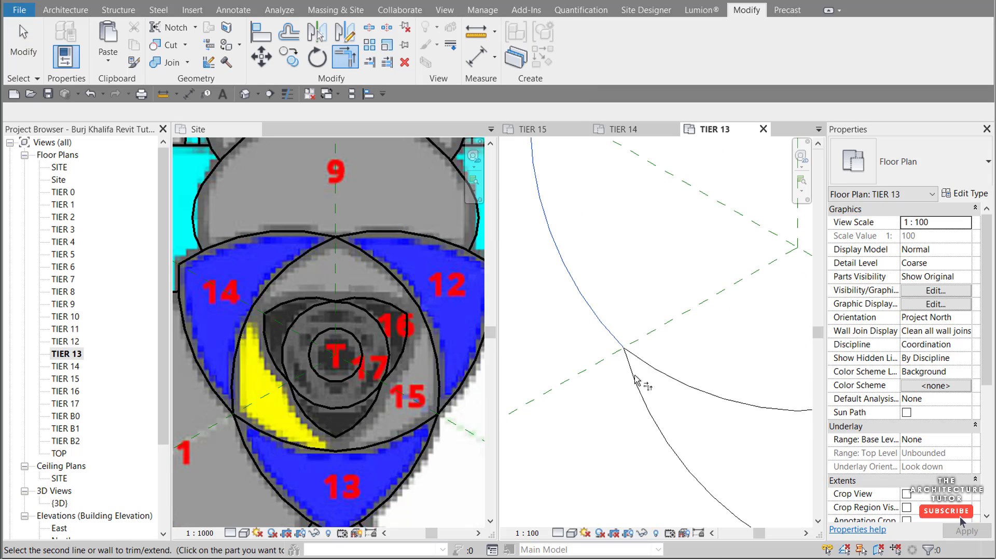
pyautogui.click(634, 381)
pyautogui.scroll(-3, 643, 369)
pyautogui.scroll(3, 745, 340)
pyautogui.click(746, 340)
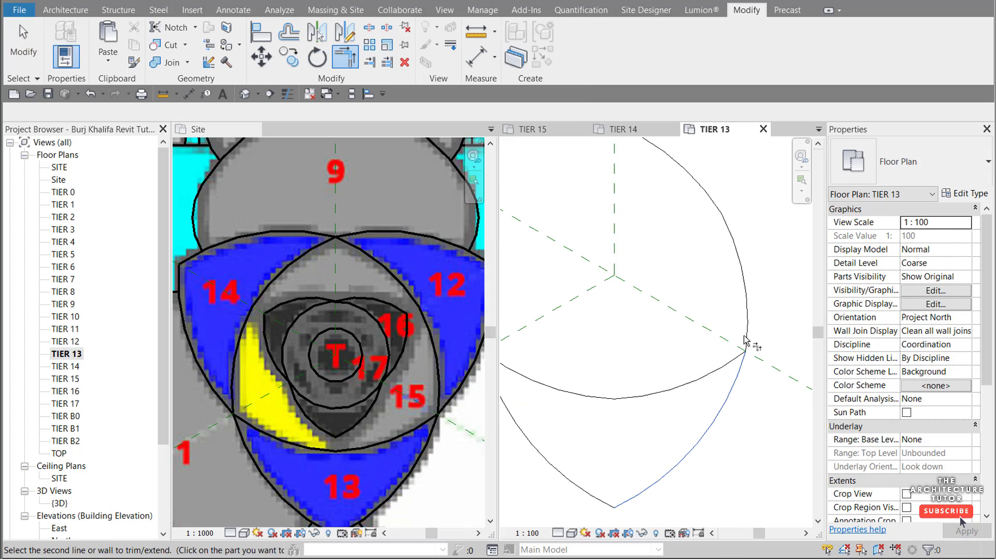
pyautogui.click(747, 335)
pyautogui.scroll(-3, 749, 345)
pyautogui.press('Escape')
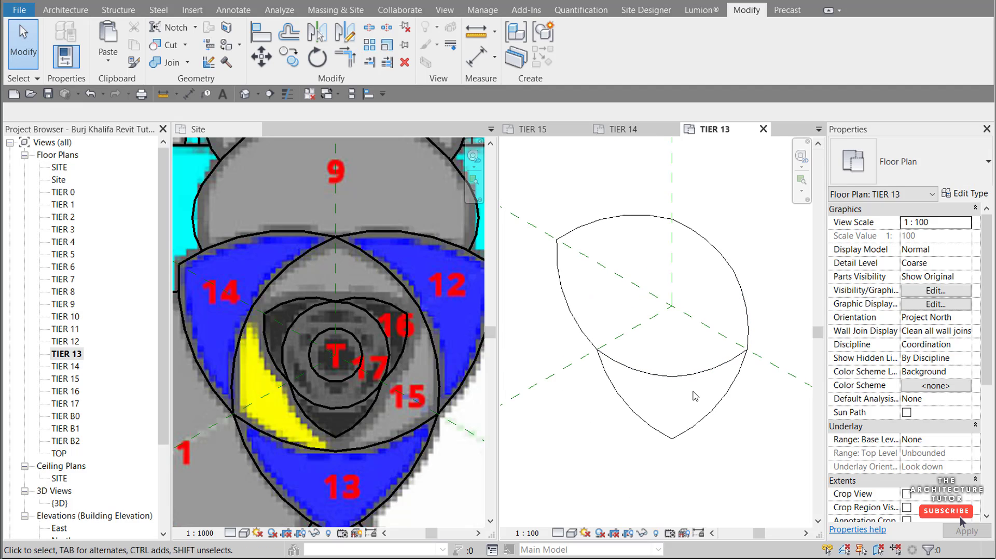
# Step: Delete the inner arcs that separate the added area 13 from the core outline in the TIER 13 plan
pyautogui.click(652, 374)
pyautogui.press('Delete')
pyautogui.scroll(-1, 670, 347)
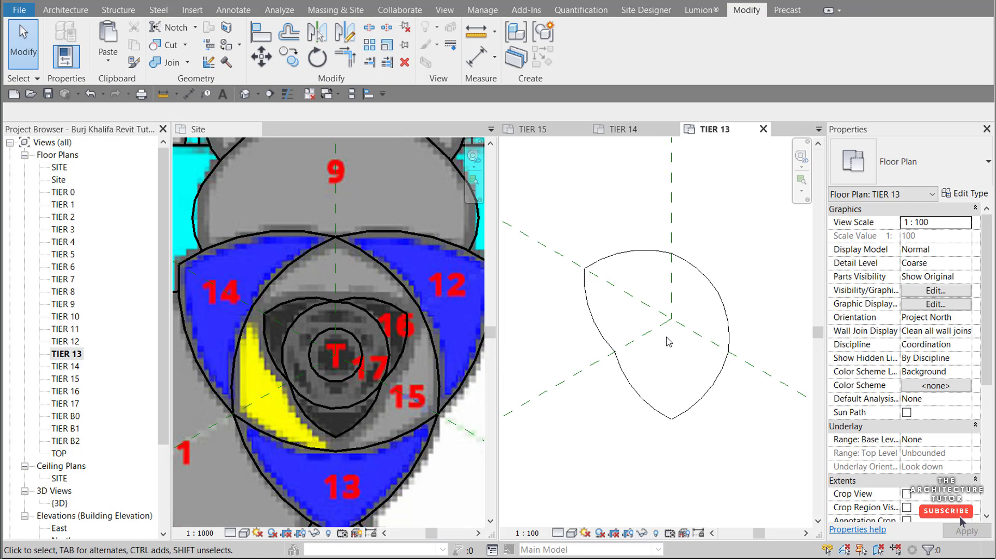
# Step: Copy the whole TIER 13 outline and paste it into the TIER 12 floor plan, aligned to the current view
pyautogui.moveTo(568, 228); pyautogui.dragTo(747, 430)
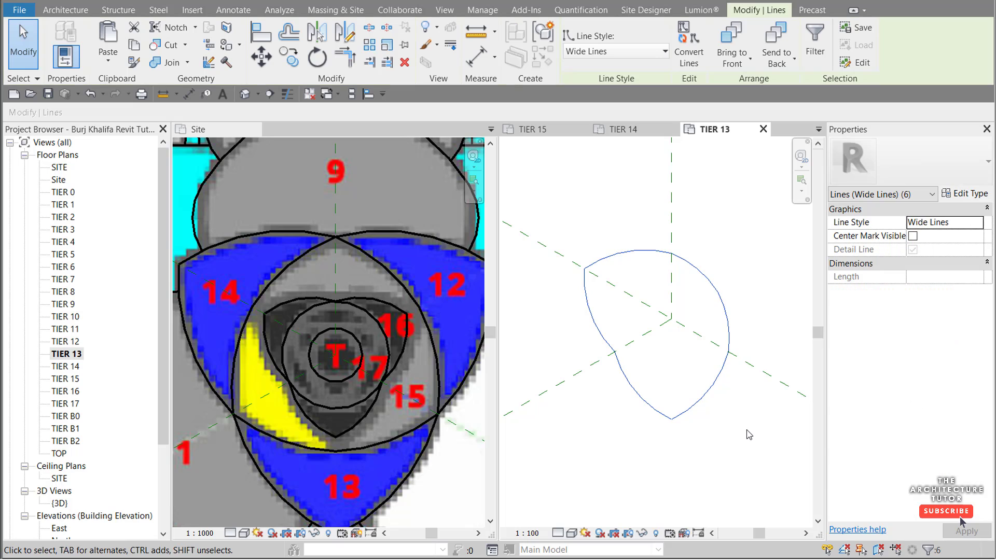
pyautogui.doubleClick(66, 341)
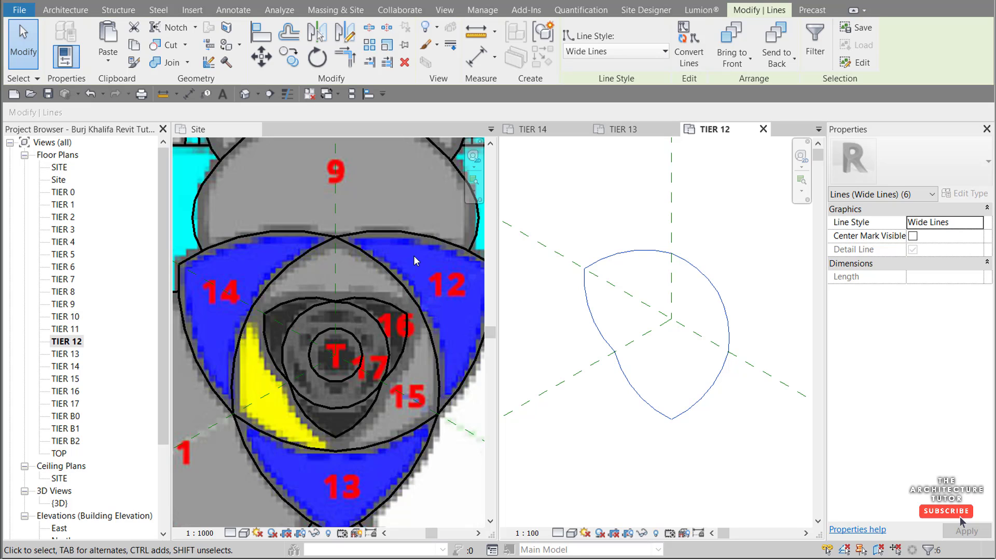
# Step: Copy the two outer arcs of blue area 12 from the Site plan into the TIER 12 plan, aligned to the current view, and delete the inner arcs
pyautogui.click(423, 243)
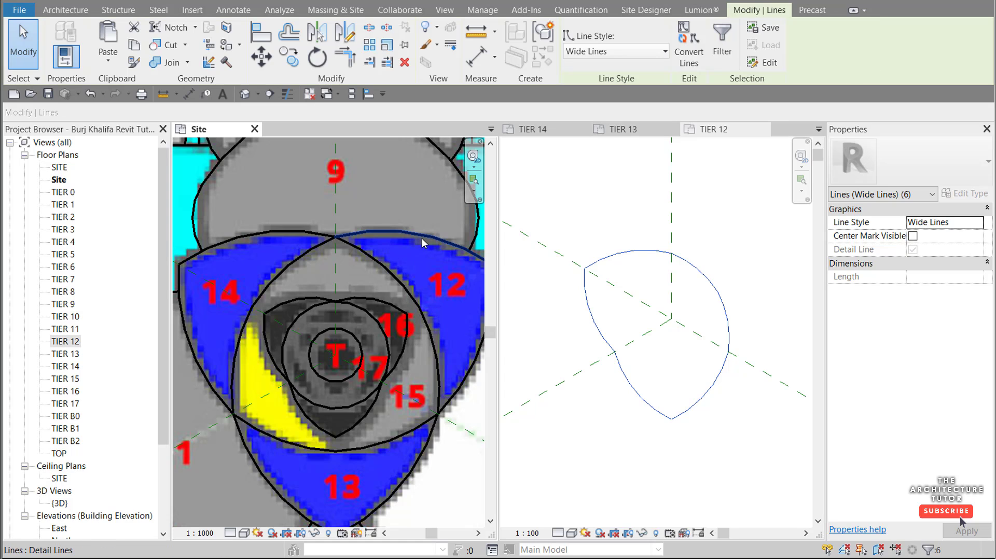
pyautogui.keyDown('ctrl'); pyautogui.click(474, 361); pyautogui.keyUp('ctrl')
pyautogui.click(738, 378)
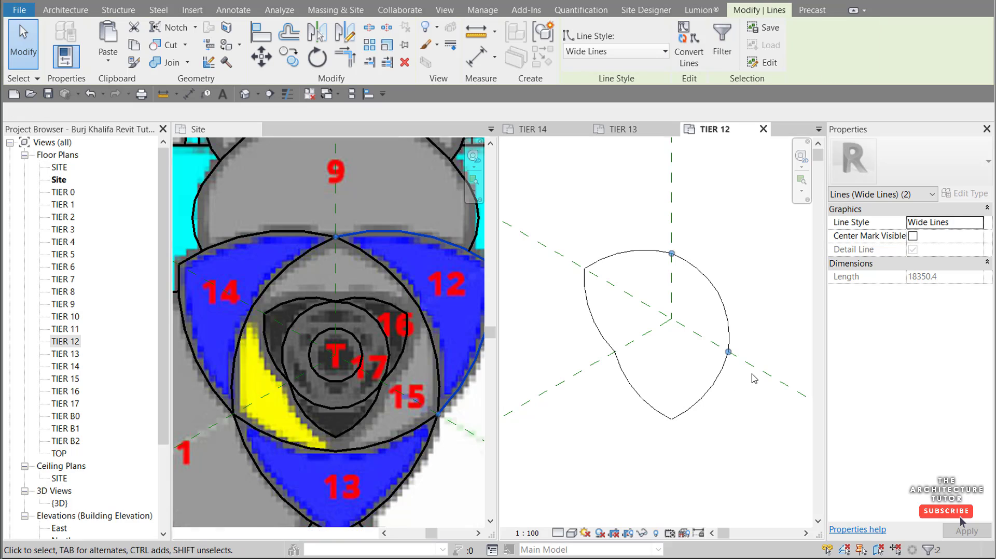
pyautogui.scroll(3, 726, 342)
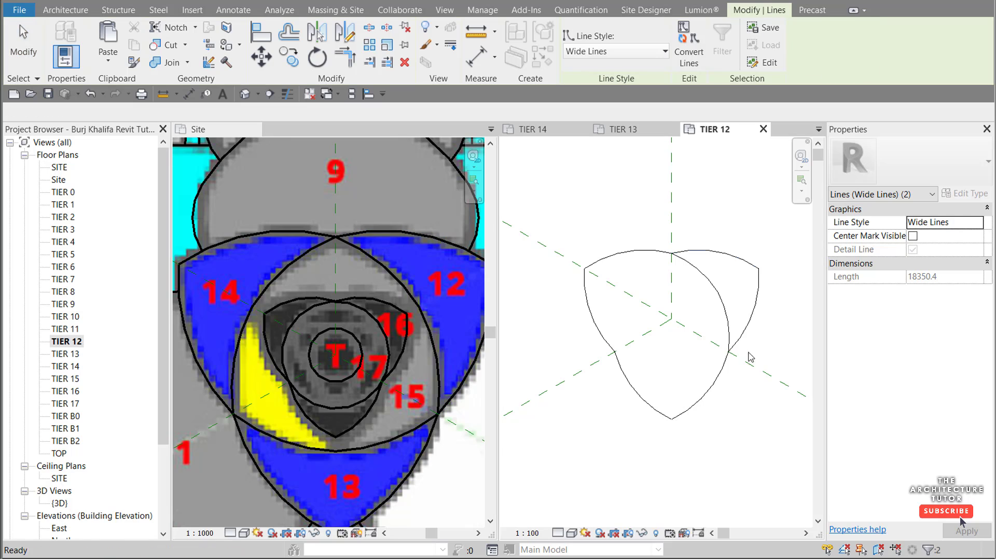
pyautogui.click(697, 286)
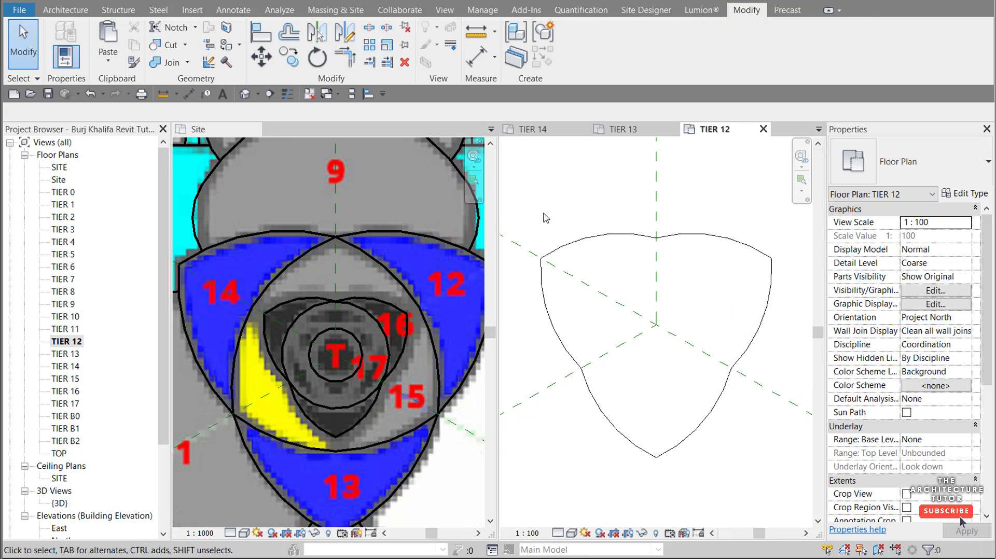
# Step: Copy the whole TIER 12 outline and paste it into the TIER 11 floor plan, aligned to the current view
pyautogui.moveTo(529, 201); pyautogui.dragTo(794, 486)
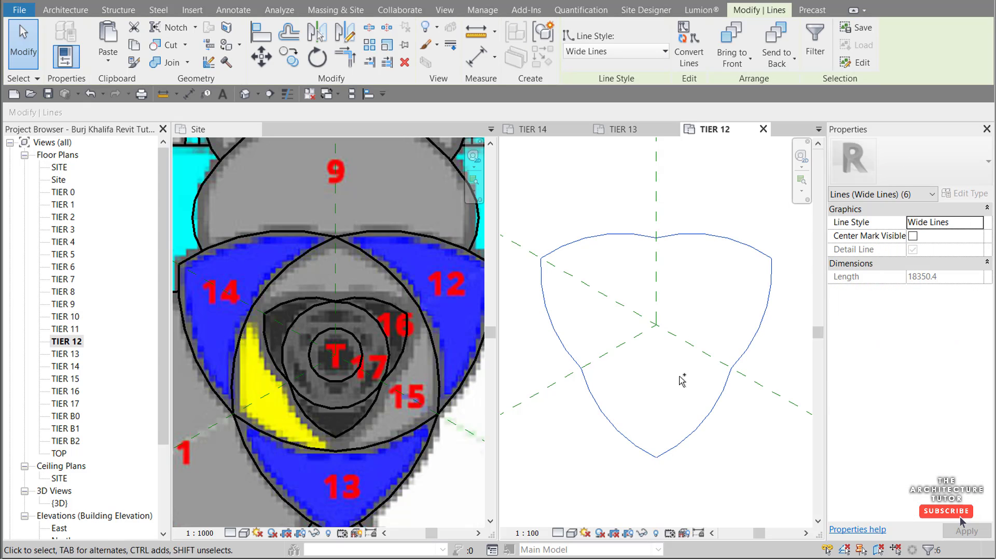
pyautogui.doubleClick(71, 330)
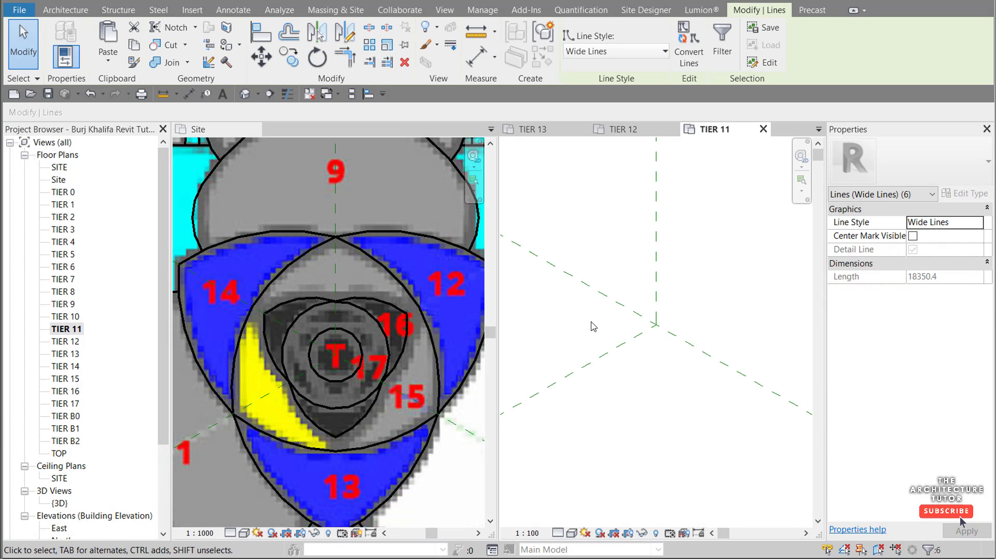
pyautogui.hotkey('ctrl', 'v')
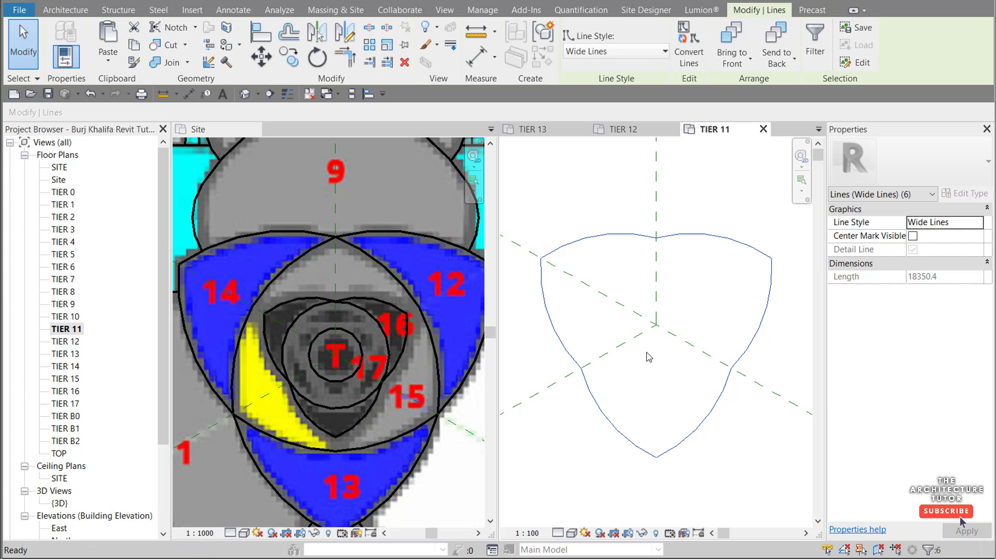
pyautogui.click(646, 352)
# Step: Copy the chain of outer arcs around grey area 11 from the Site plan and paste it into the TIER 11 plan, aligned to the current view
pyautogui.scroll(-3, 361, 363)
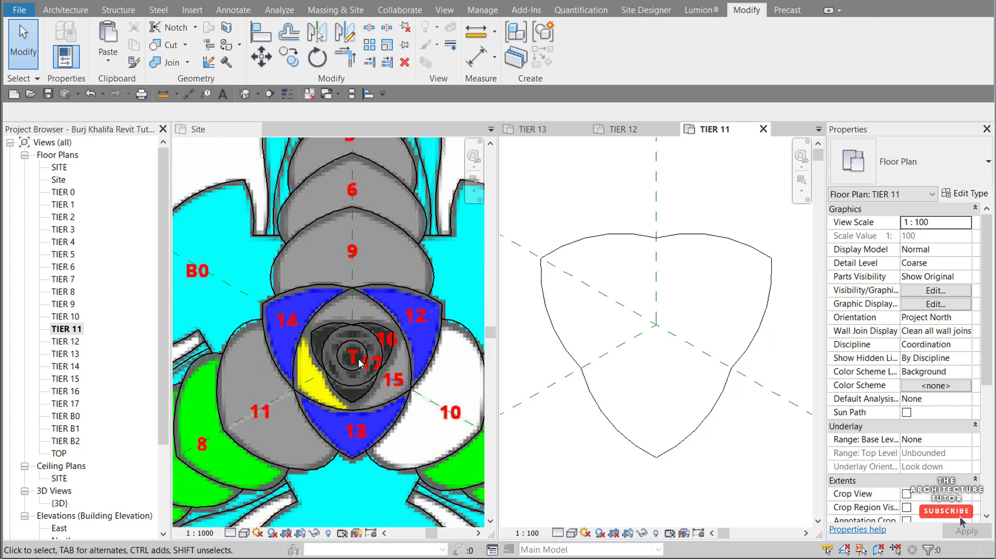
pyautogui.click(250, 326)
pyautogui.click(250, 327)
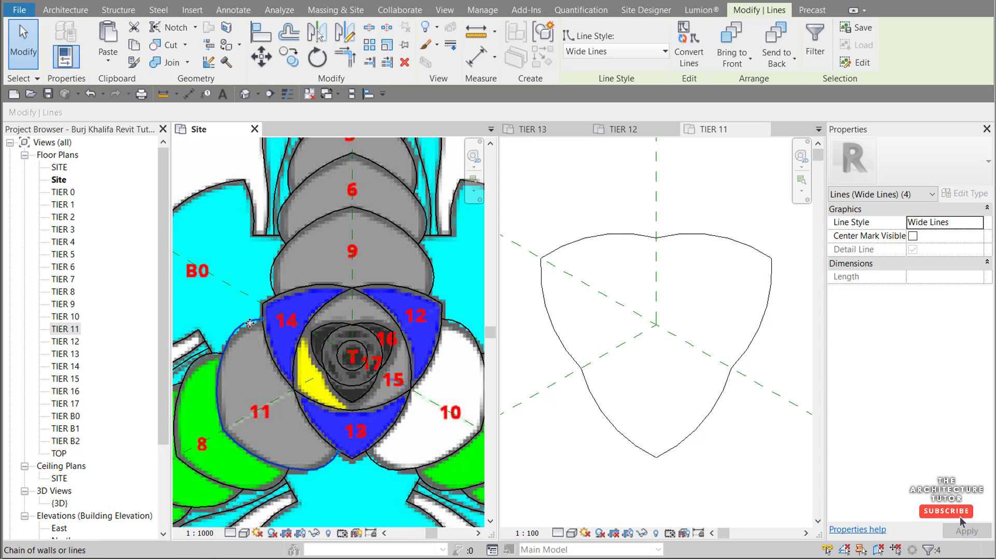
pyautogui.click(751, 445)
# Step: Trim the upper end of the area 11 arcs to a corner with the area 14 side arc in the TIER 11 plan
pyautogui.scroll(-2, 723, 409)
pyautogui.scroll(1, 565, 314)
pyautogui.press('t')
pyautogui.press('r')
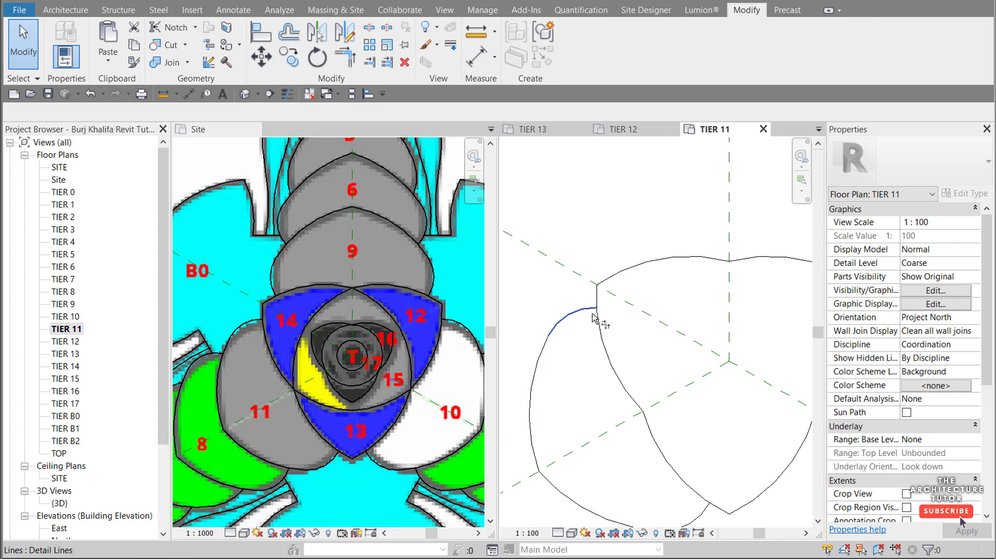
pyautogui.scroll(3, 576, 313)
pyautogui.scroll(-3, 600, 297)
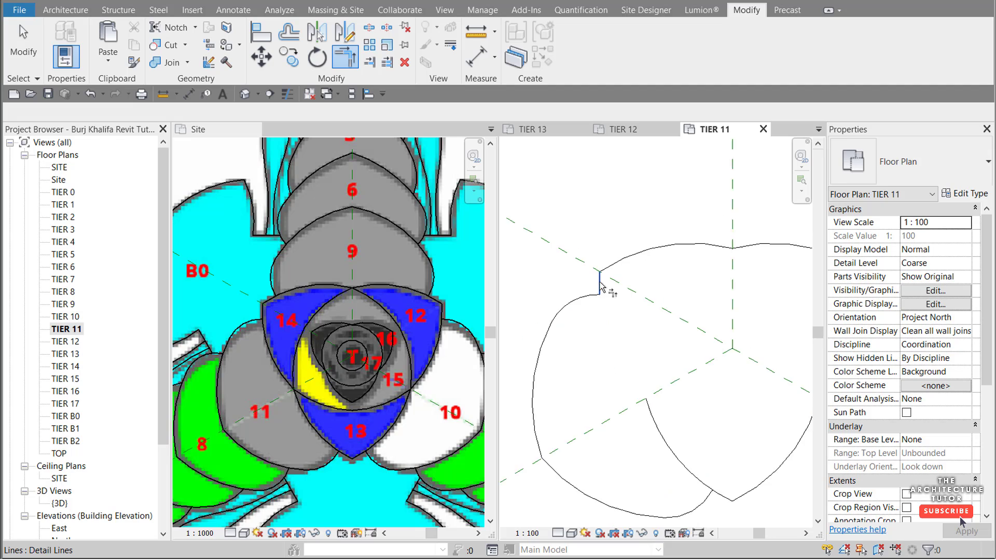
# Step: Trim the lower end of the area 11 arcs to a corner with the area 13 arc, keeping the short segment at area 13's tip
pyautogui.scroll(4, 702, 412)
pyautogui.scroll(-3, 705, 468)
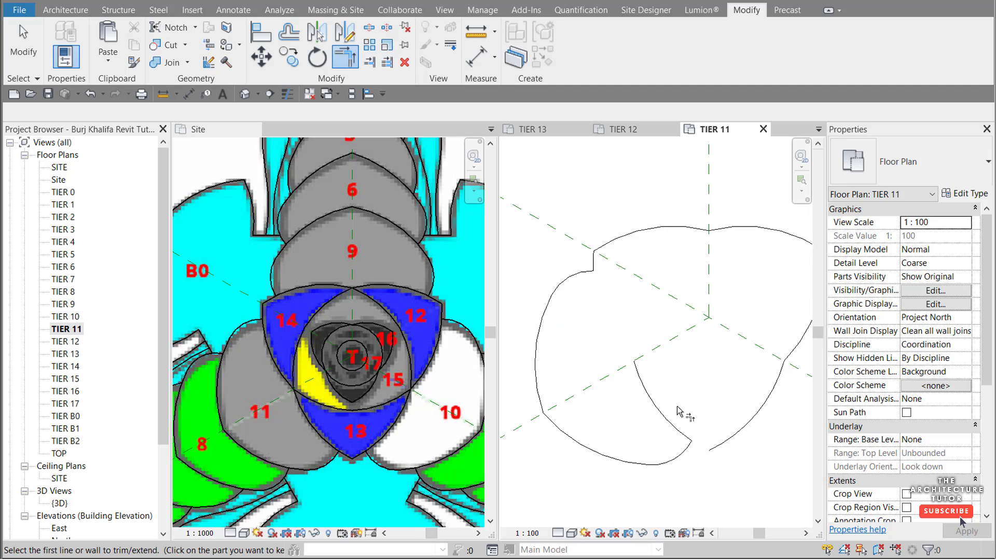
pyautogui.scroll(4, 700, 472)
pyautogui.press('t')
pyautogui.press('r')
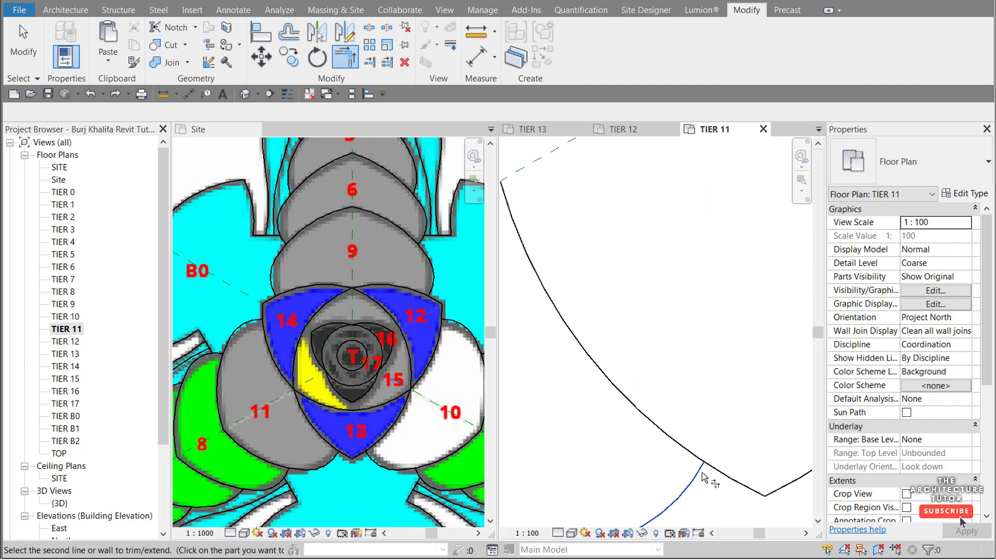
pyautogui.scroll(-4, 695, 473)
pyautogui.press('Escape')
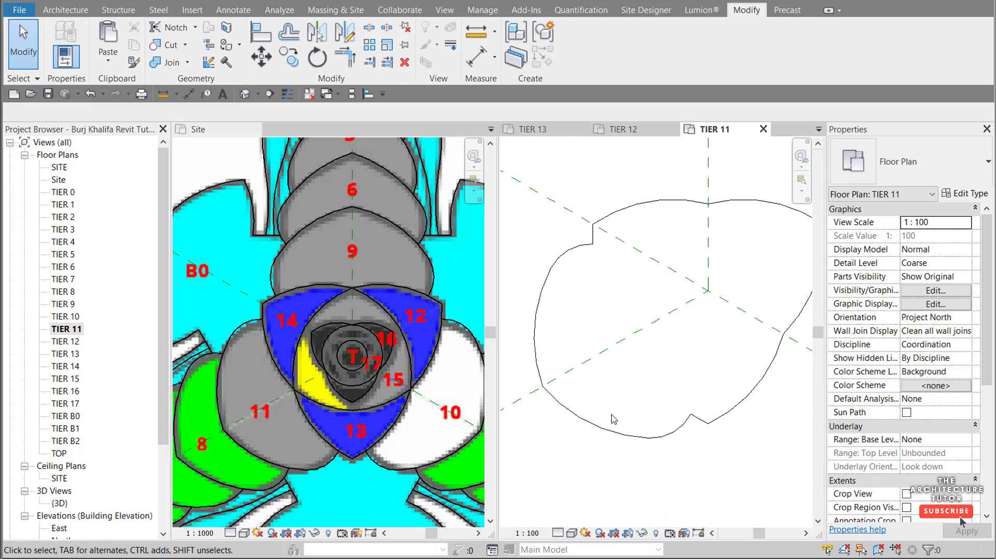
# Step: Copy the whole TIER 11 outline and paste it into the TIER 10 floor plan, aligned to the current view
pyautogui.scroll(-1, 582, 426)
pyautogui.moveTo(530, 218); pyautogui.dragTo(782, 451)
pyautogui.doubleClick(61, 316)
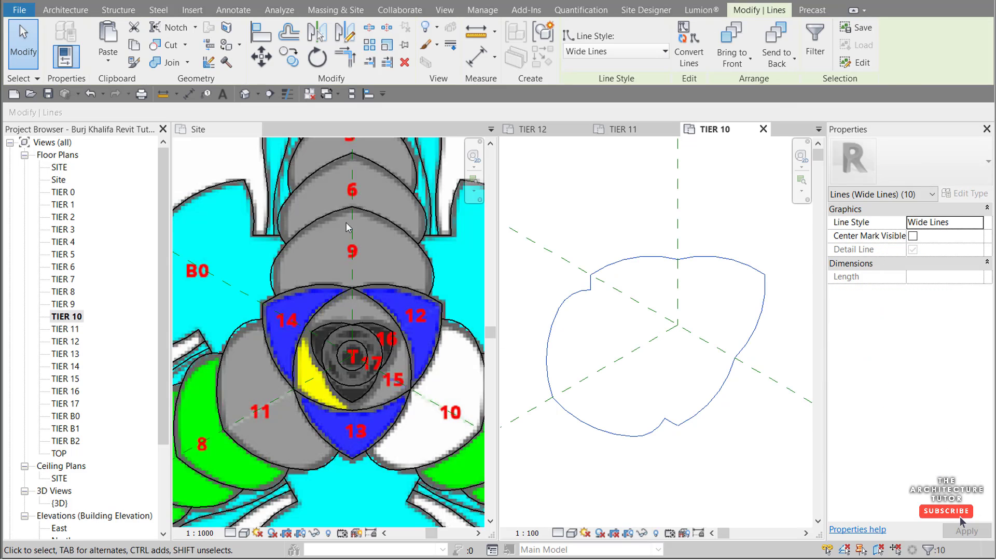
pyautogui.click(469, 344)
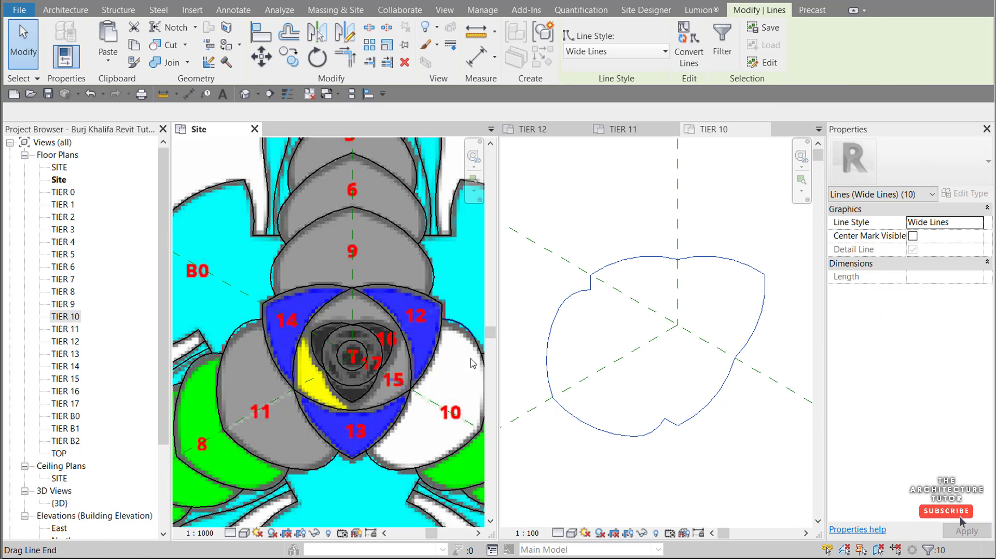
pyautogui.keyDown('ctrl'); pyautogui.click(445, 455); pyautogui.keyUp('ctrl')
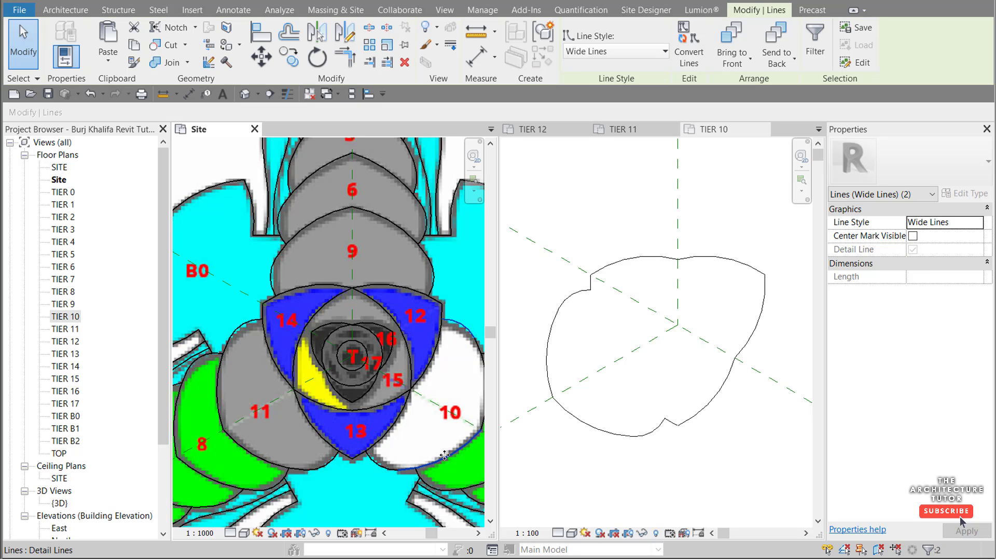
pyautogui.scroll(3, 391, 477)
pyautogui.scroll(-4, 414, 467)
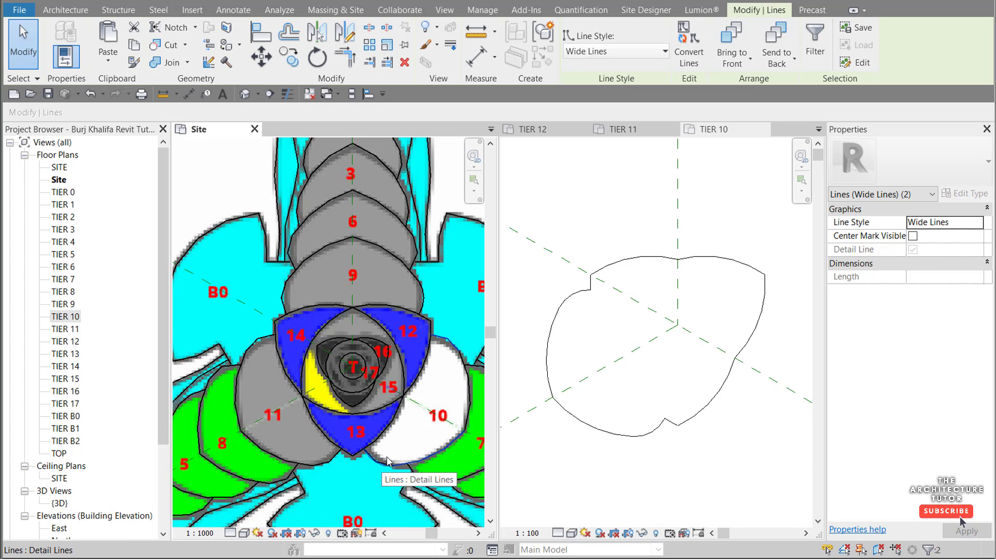
pyautogui.press('Escape')
# Step: Copy the chain of outer arcs around white area 10 from the Site plan and paste it into the TIER 10 plan, aligned to the current view
pyautogui.press('Tab')
pyautogui.click(443, 448)
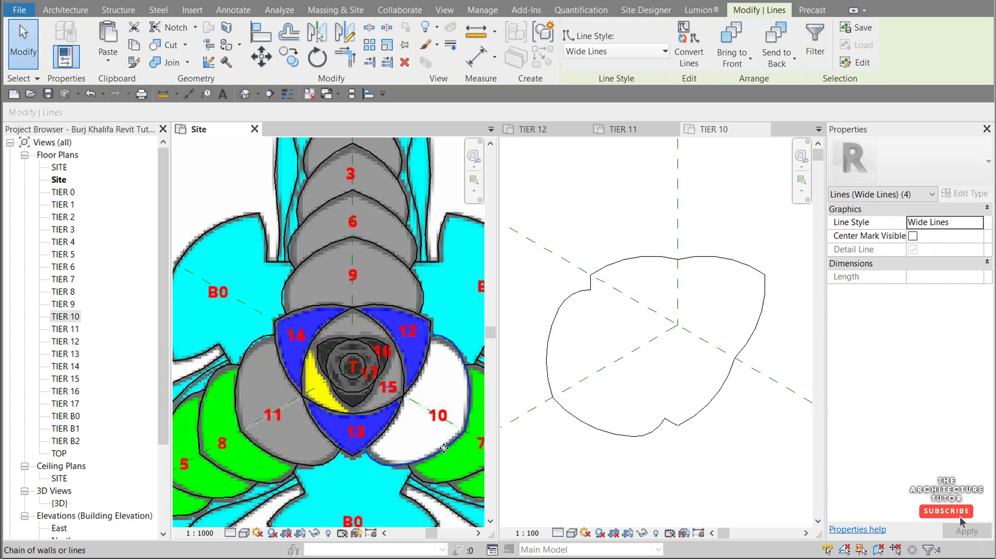
pyautogui.hotkey('ctrl', 'c')
pyautogui.click(669, 472)
pyautogui.hotkey('ctrl', 'v')
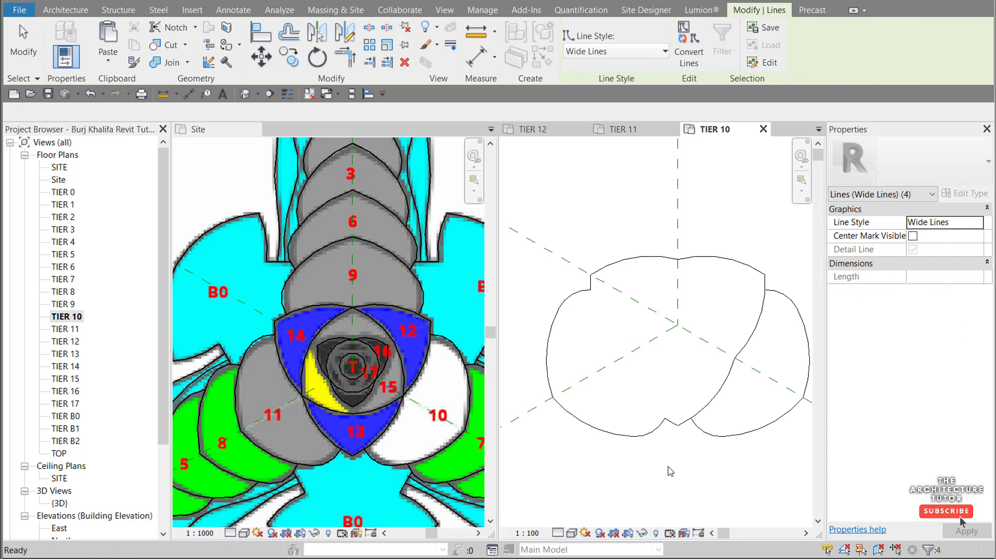
pyautogui.press('Escape')
# Step: Trim the lower end of the area 10 arcs to a corner with the area 13 arc, keeping the short segment at area 13's tip
pyautogui.scroll(2, 687, 423)
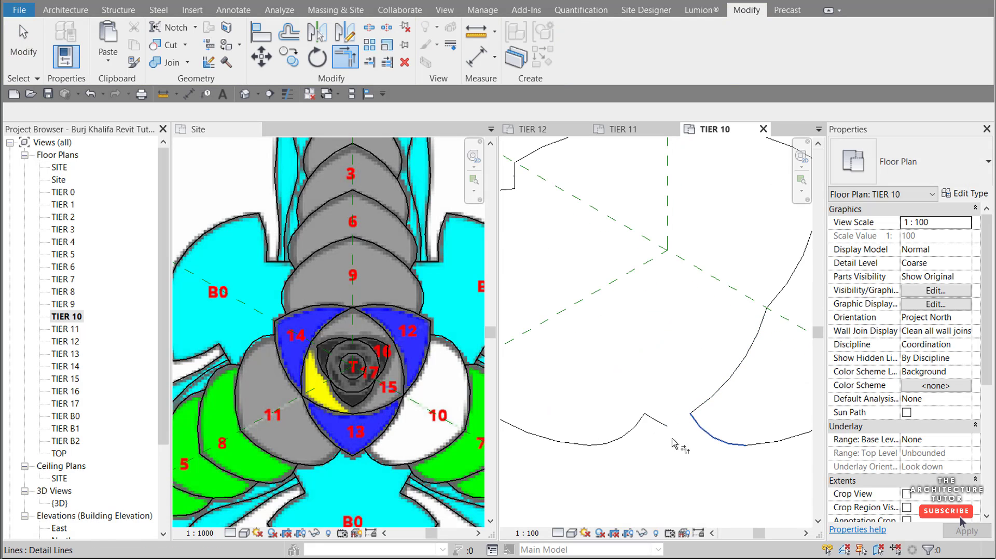
pyautogui.scroll(-2, 672, 444)
pyautogui.scroll(4, 669, 431)
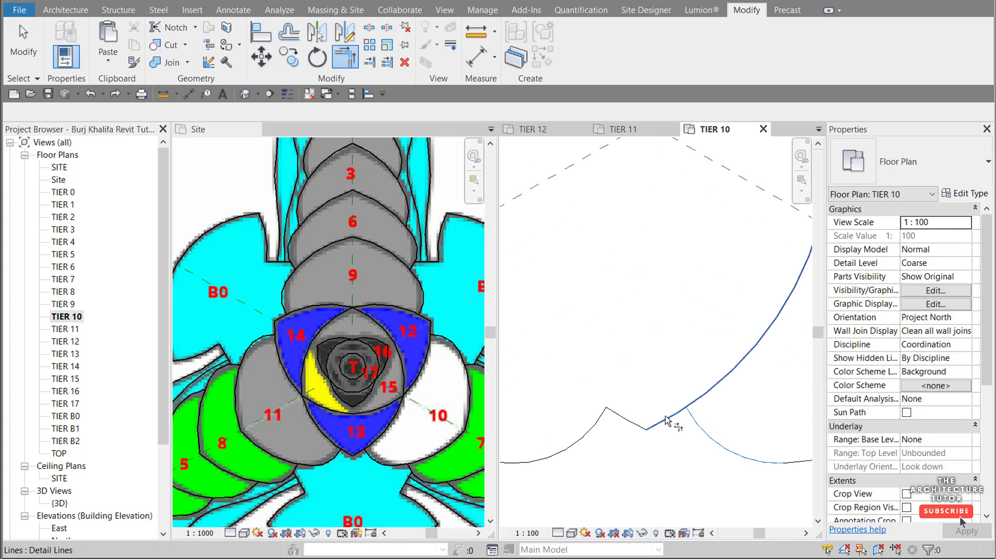
pyautogui.click(665, 417)
pyautogui.scroll(-4, 643, 433)
# Step: Trim the upper end of the area 10 arcs to a corner with the area 12 side arc in the TIER 10 plan
pyautogui.scroll(2, 739, 306)
pyautogui.click(735, 288)
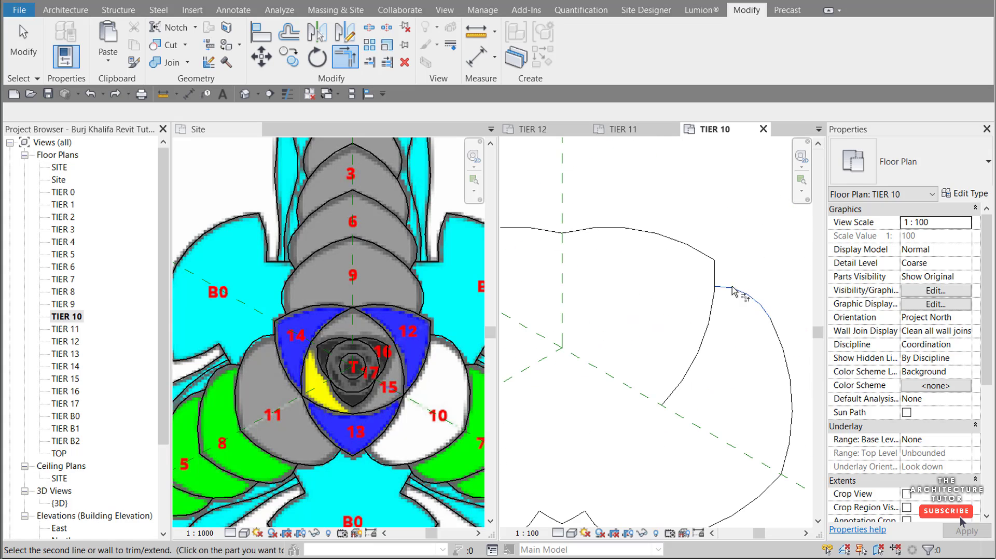
pyautogui.click(733, 289)
pyautogui.scroll(-3, 727, 311)
pyautogui.press('Escape')
pyautogui.press('Escape')
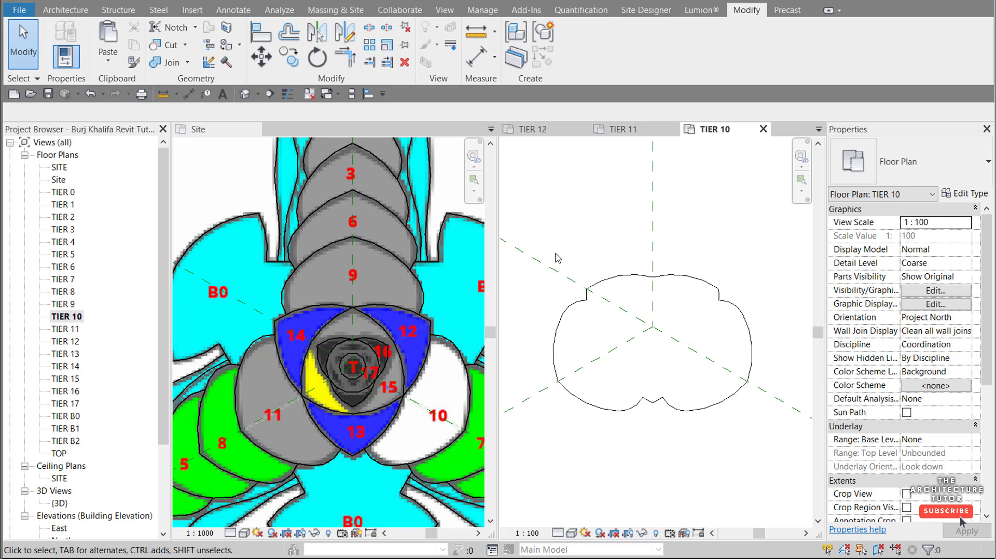
# Step: Copy the whole TIER 10 outline and paste it into the TIER 9 floor plan, aligned to the current view
pyautogui.moveTo(534, 233); pyautogui.dragTo(776, 436)
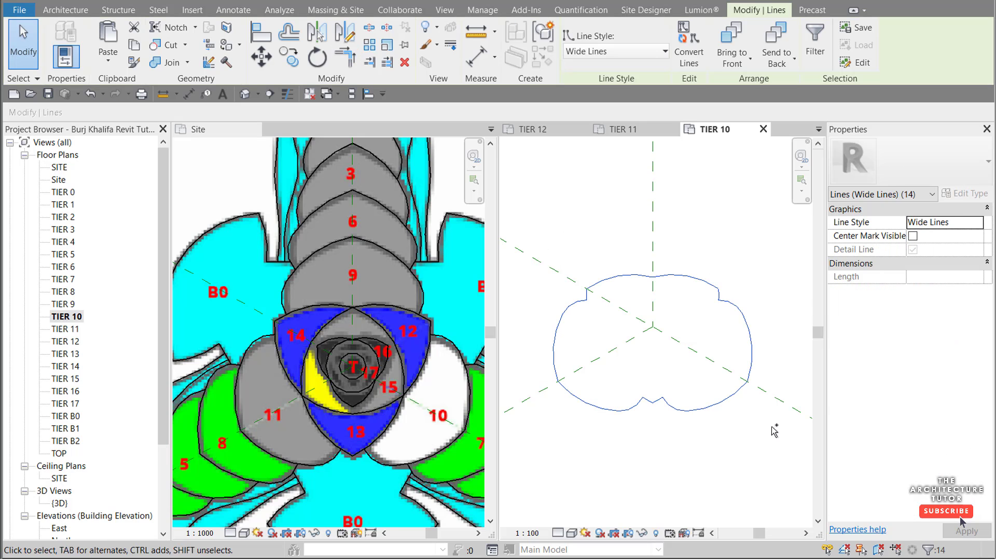
pyautogui.doubleClick(64, 304)
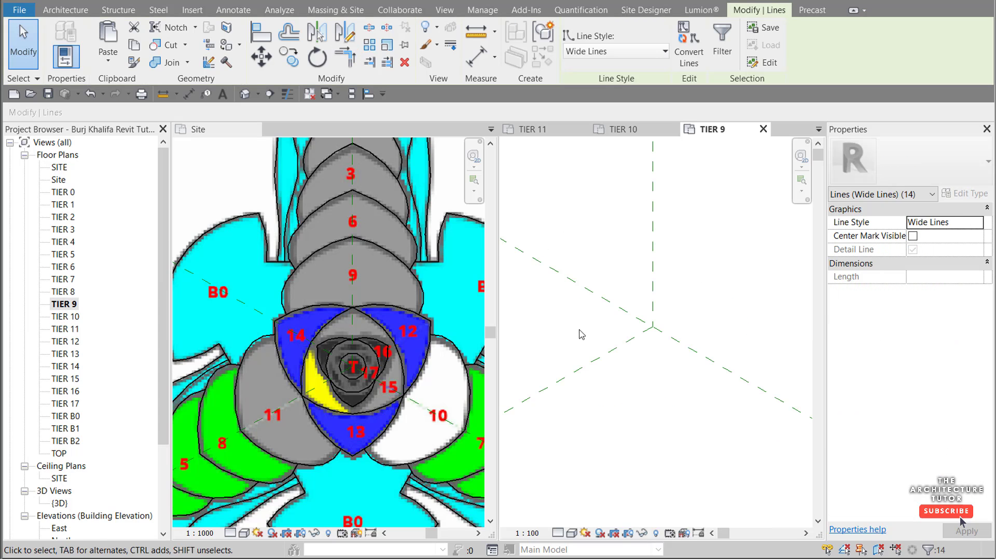
pyautogui.hotkey('ctrl', 'v')
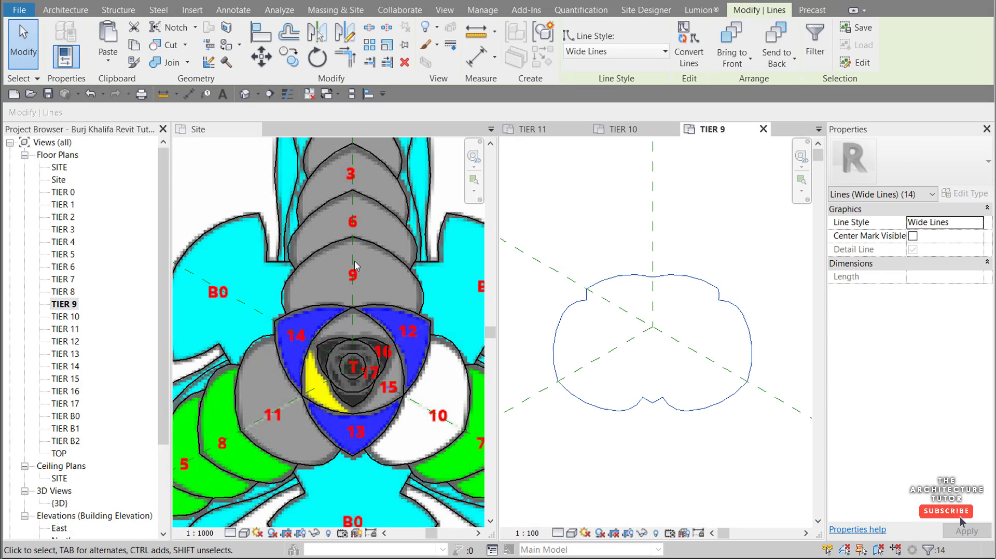
# Step: Copy the chain of outer arcs around area 9 from the Site plan and paste it into the TIER 9 plan, aligned to the current view
pyautogui.click(370, 248)
pyautogui.click(371, 248)
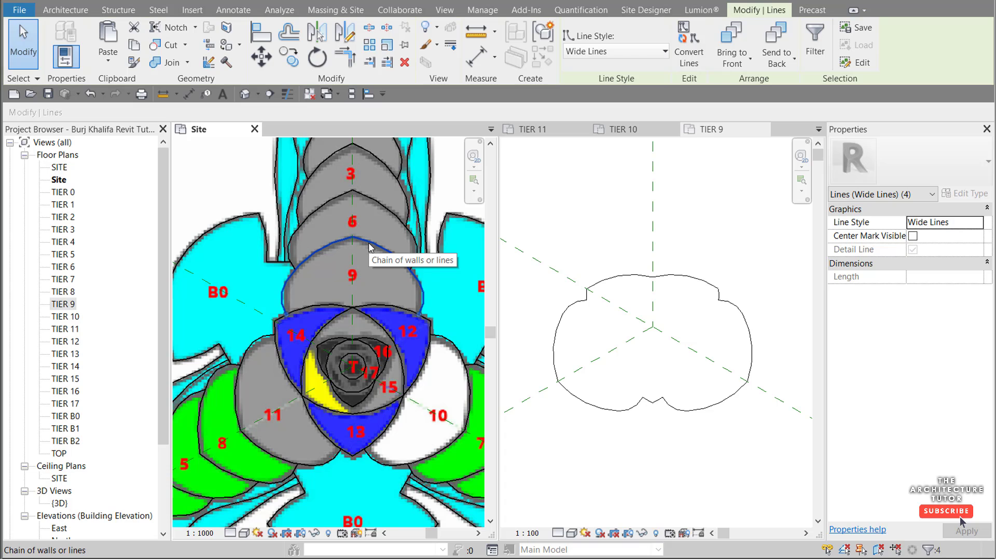
pyautogui.hotkey('ctrl', 'c')
pyautogui.click(689, 245)
pyautogui.hotkey('ctrl', 'v')
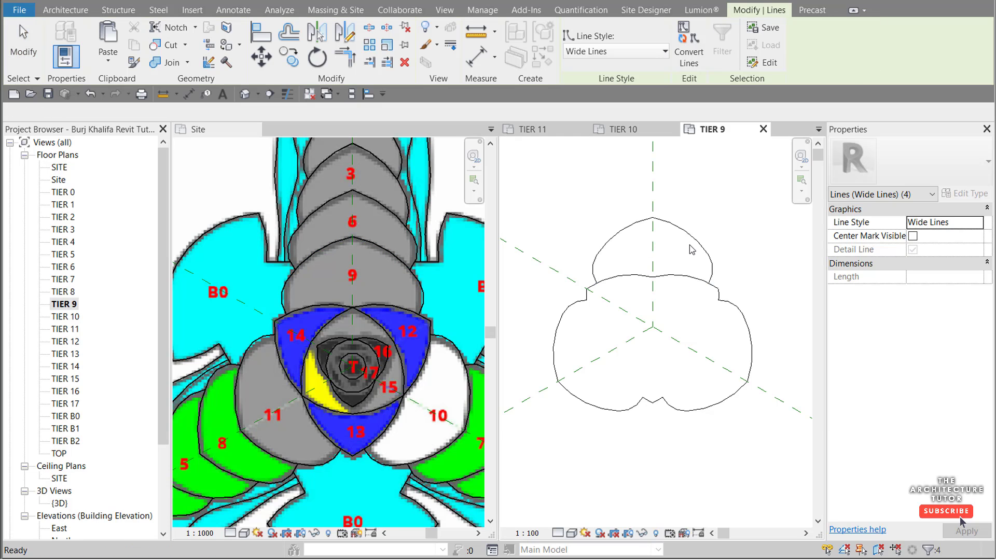
# Step: Trim the left end of the area 9 arcs to a corner with the area 14 arc, keeping the short segment at area 14's tip
pyautogui.scroll(4, 605, 272)
pyautogui.press('t')
pyautogui.press('r')
pyautogui.click(582, 300)
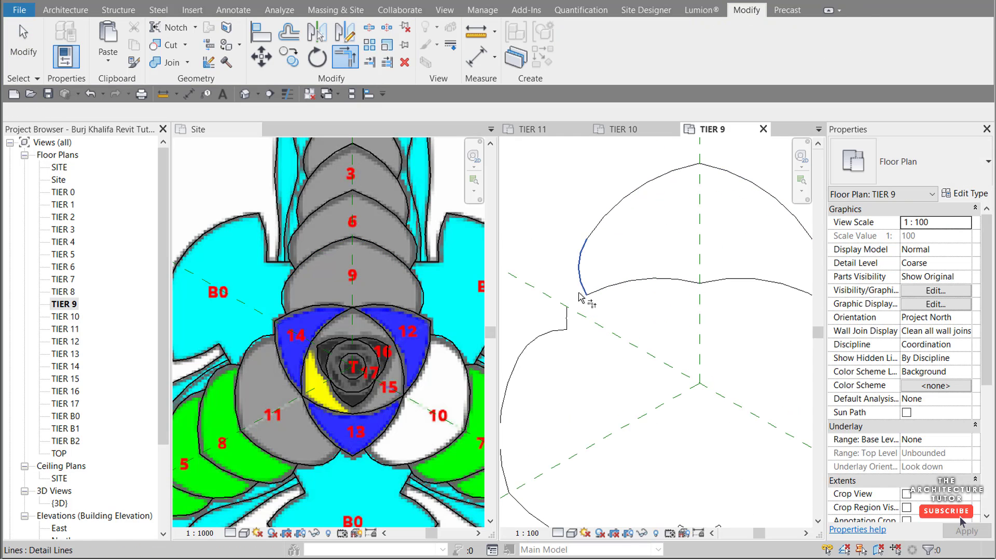
pyautogui.hotkey('ctrl', 'z')
pyautogui.scroll(3, 576, 303)
pyautogui.click(571, 301)
pyautogui.click(587, 275)
pyautogui.scroll(-4, 564, 298)
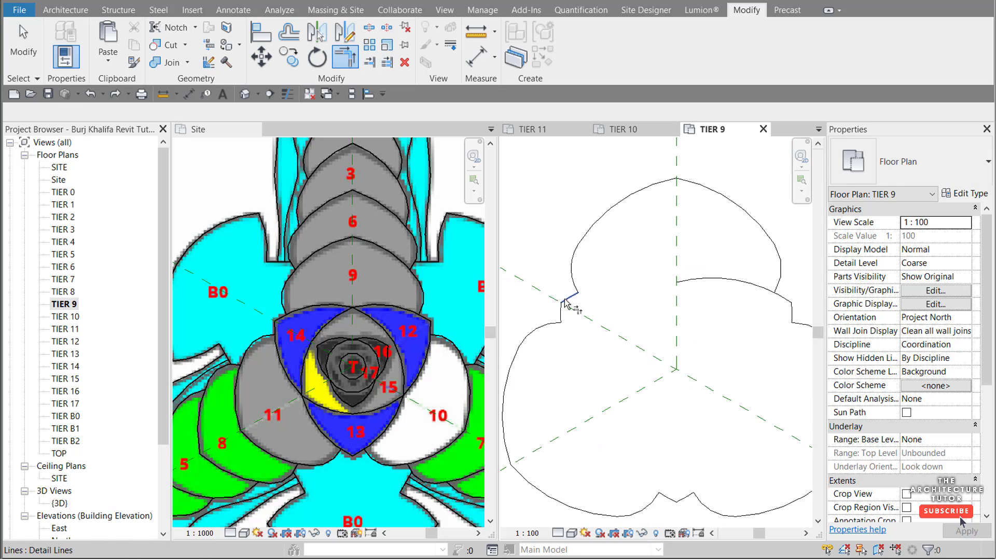
# Step: Trim the right end of the area 9 arcs to a corner with the area 12 arc, keeping the short segment at area 12's tip
pyautogui.moveTo(564, 304); pyautogui.dragTo(514, 319, button='middle')
pyautogui.click(730, 286)
pyautogui.click(736, 315)
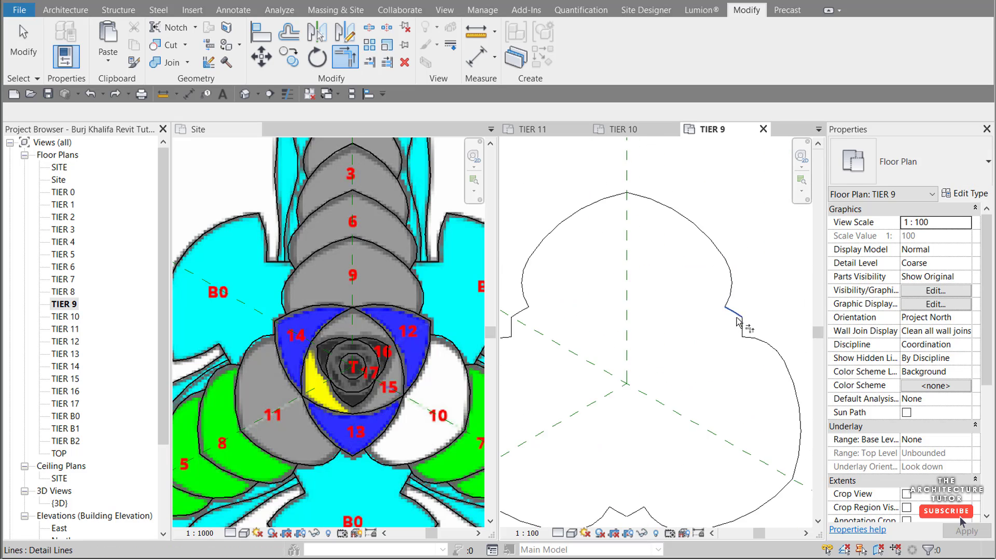
pyautogui.press('Escape')
pyautogui.press('Escape')
# Step: Copy the whole TIER 9 outline and paste it into the TIER 8 floor plan, aligned to the current view
pyautogui.scroll(-3, 737, 322)
pyautogui.moveTo(558, 226); pyautogui.dragTo(787, 450)
pyautogui.press('Escape')
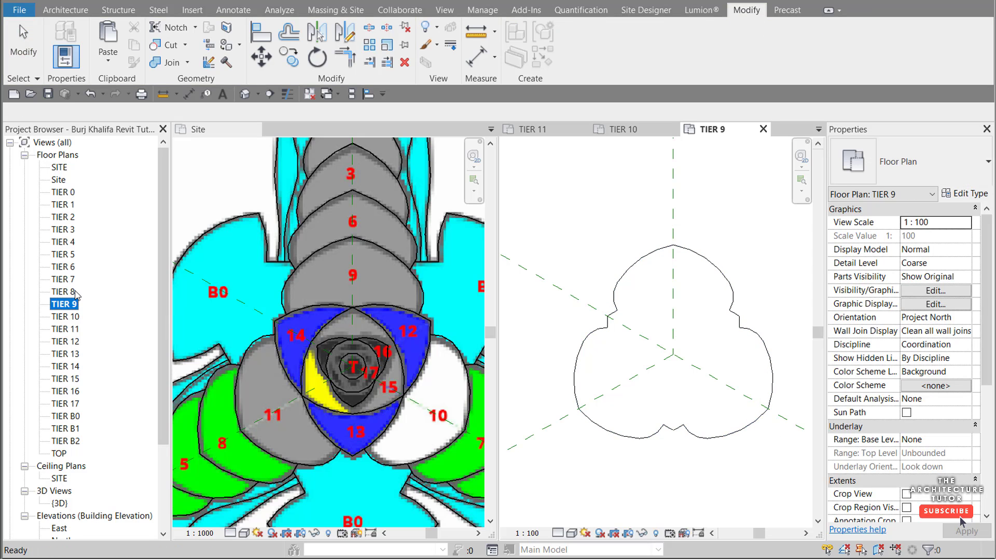
pyautogui.doubleClick(74, 294)
pyautogui.hotkey('ctrl', 'v')
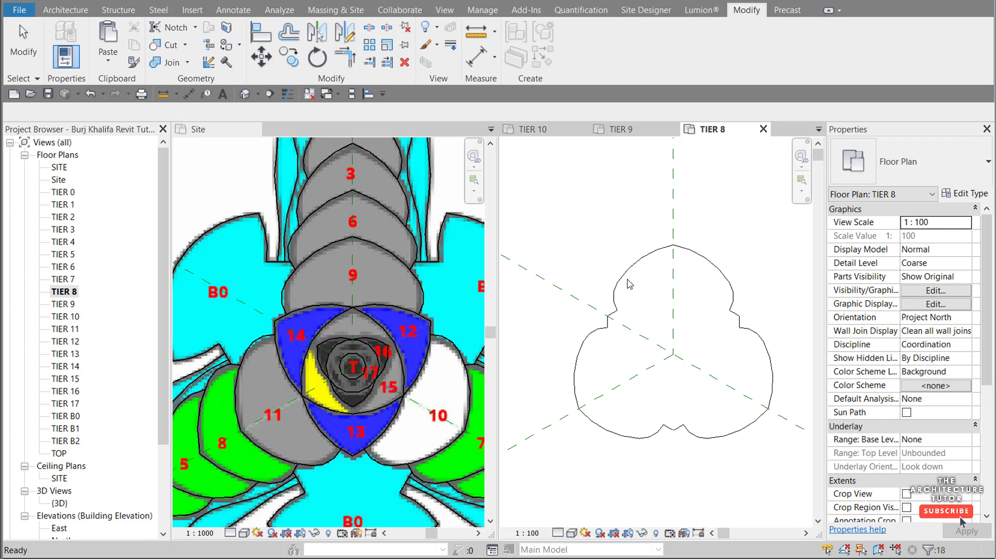
pyautogui.press('Escape')
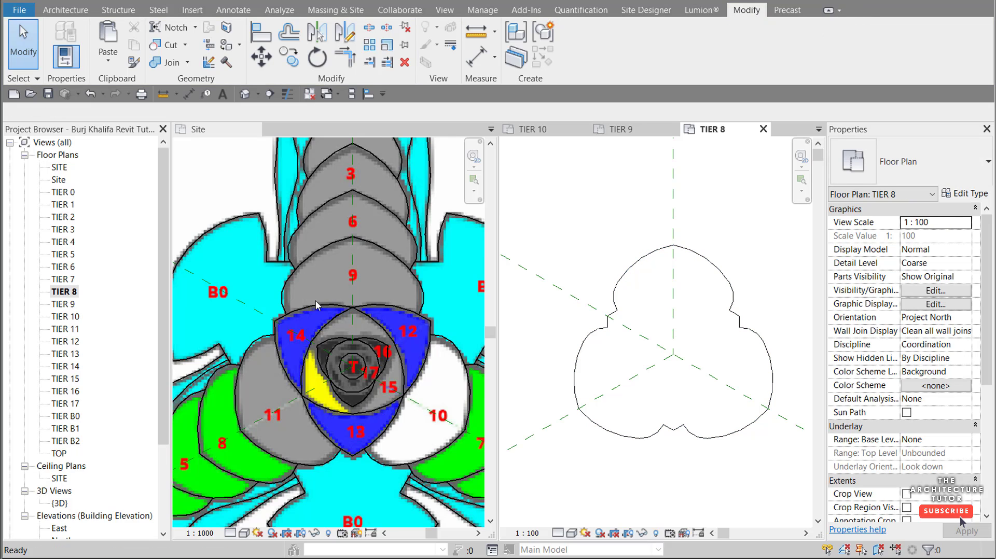
# Step: Copy the chain of outer arcs around green area 8 from the Site plan and paste it into the TIER 8 plan, aligned to the current view
pyautogui.scroll(-1, 315, 300)
pyautogui.click(229, 387)
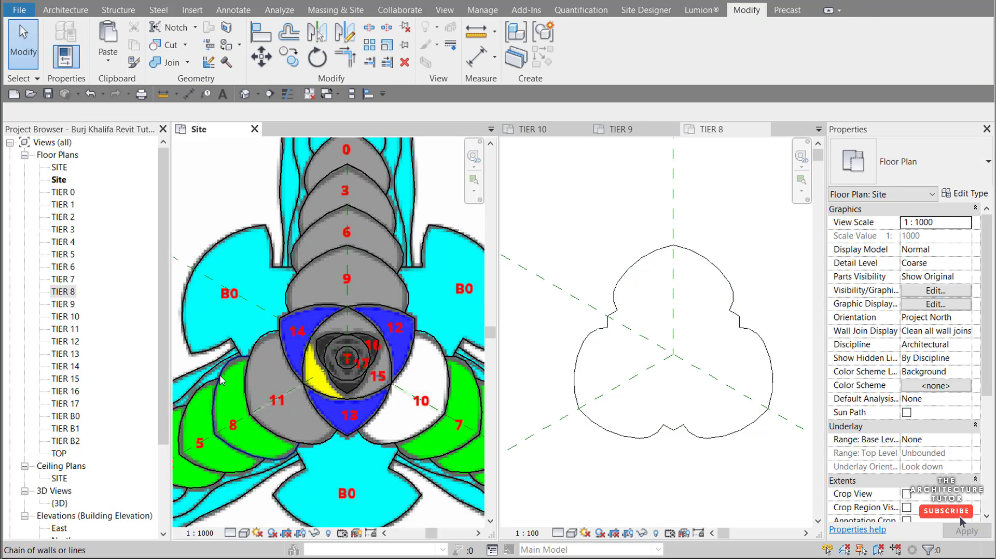
pyautogui.click(220, 381)
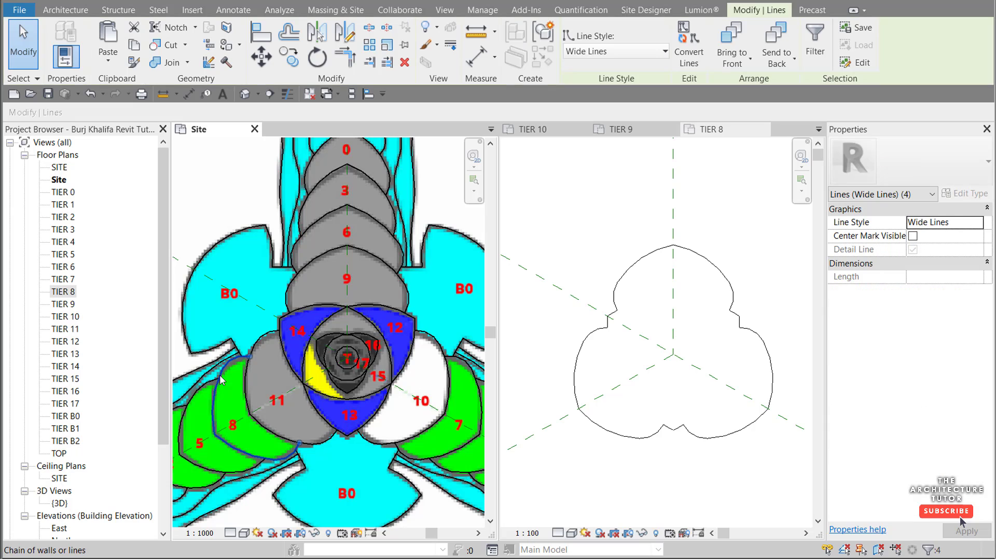
pyautogui.click(649, 216)
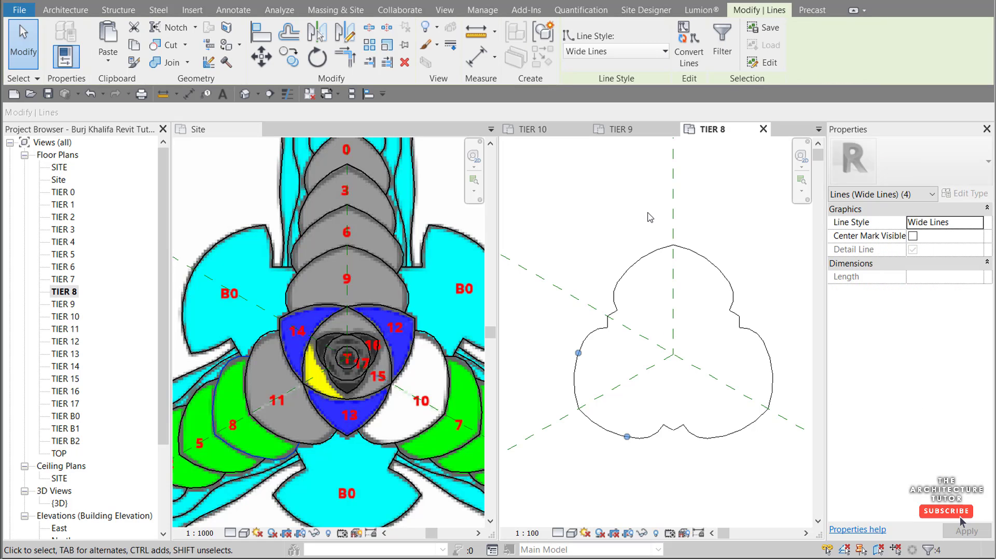
pyautogui.scroll(5, 642, 446)
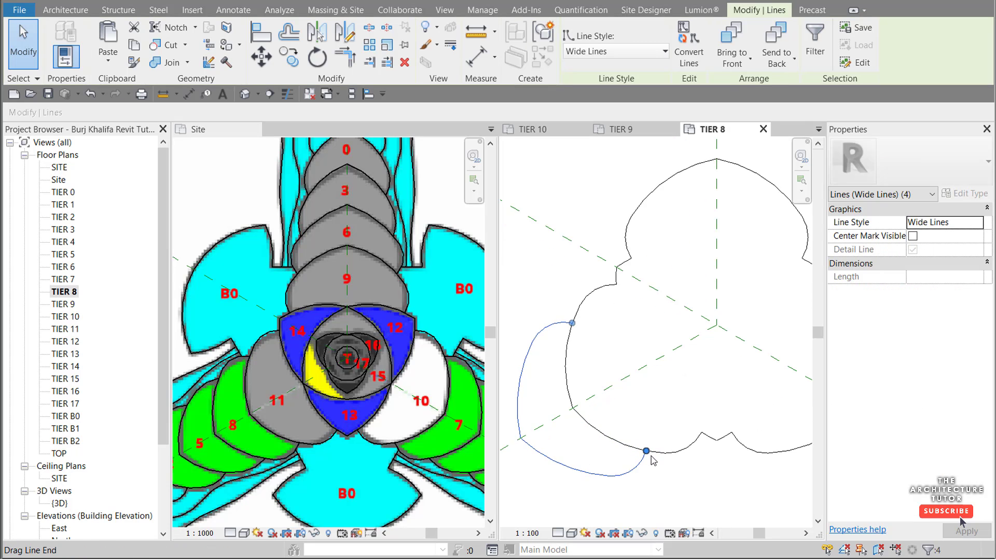
# Step: Trim both ends of the area 8 arcs to corners with the area 11 arcs in the TIER 8 plan, removing the inner arcs
pyautogui.press('Escape')
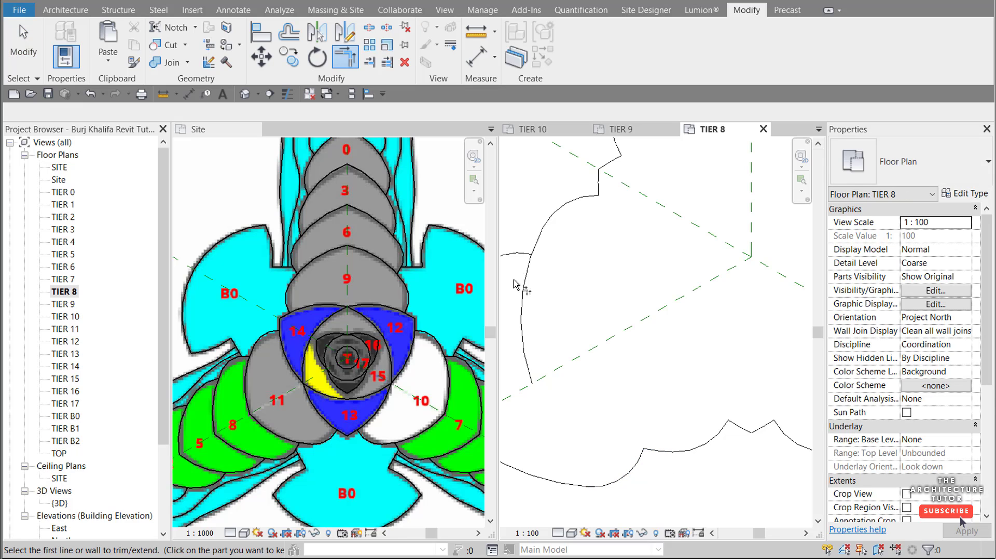
pyautogui.scroll(-1, 546, 251)
pyautogui.scroll(-2, 544, 249)
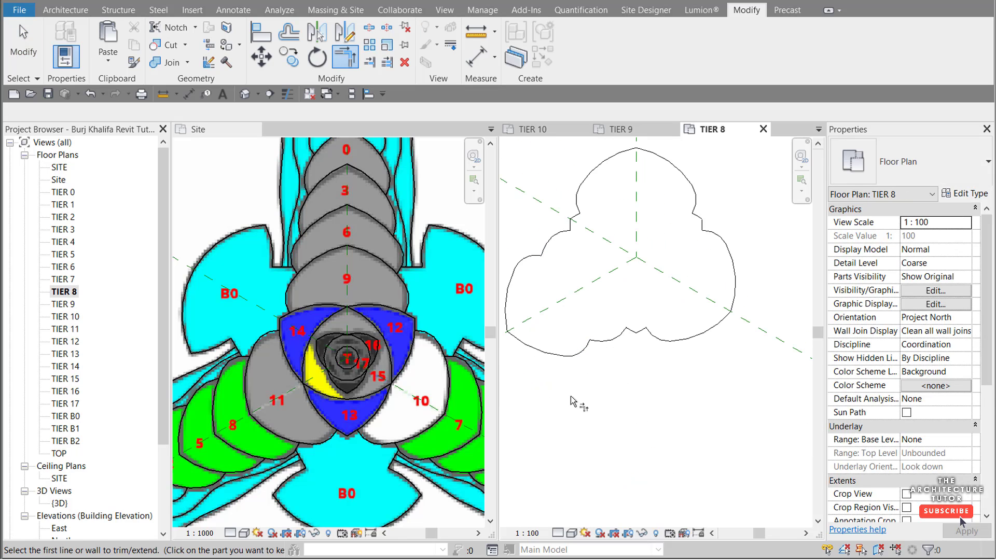
pyautogui.press('Escape')
# Step: Copy the whole TIER 8 outline and paste it into the TIER 7 floor plan, aligned to the current view
pyautogui.scroll(-1, 677, 367)
pyautogui.moveTo(517, 386); pyautogui.dragTo(747, 179)
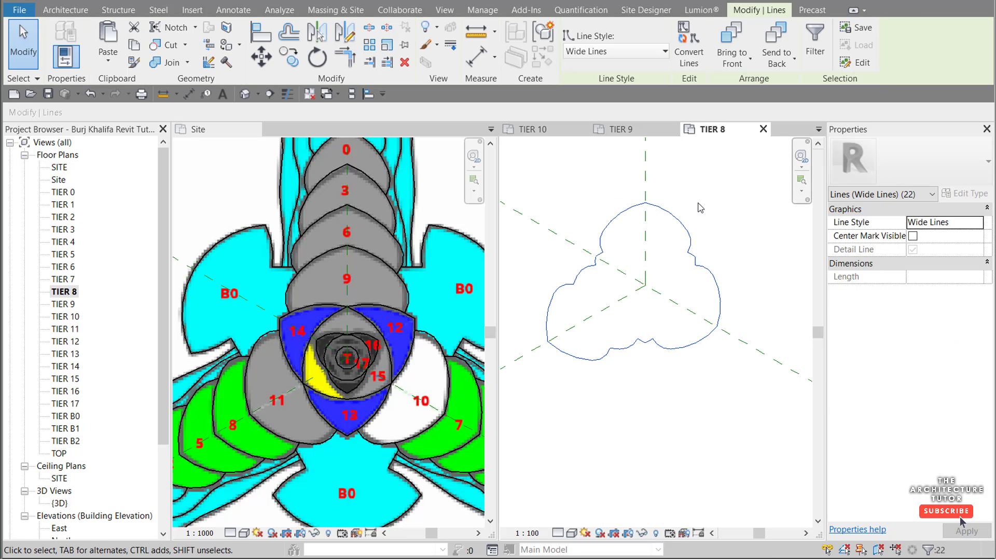
pyautogui.doubleClick(79, 279)
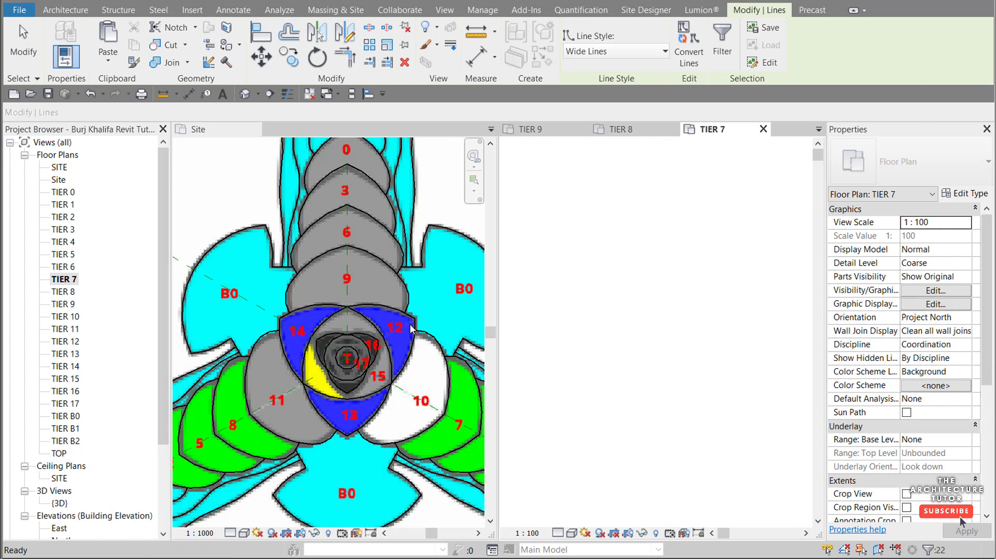
pyautogui.click(607, 371)
pyautogui.hotkey('ctrl', 'v')
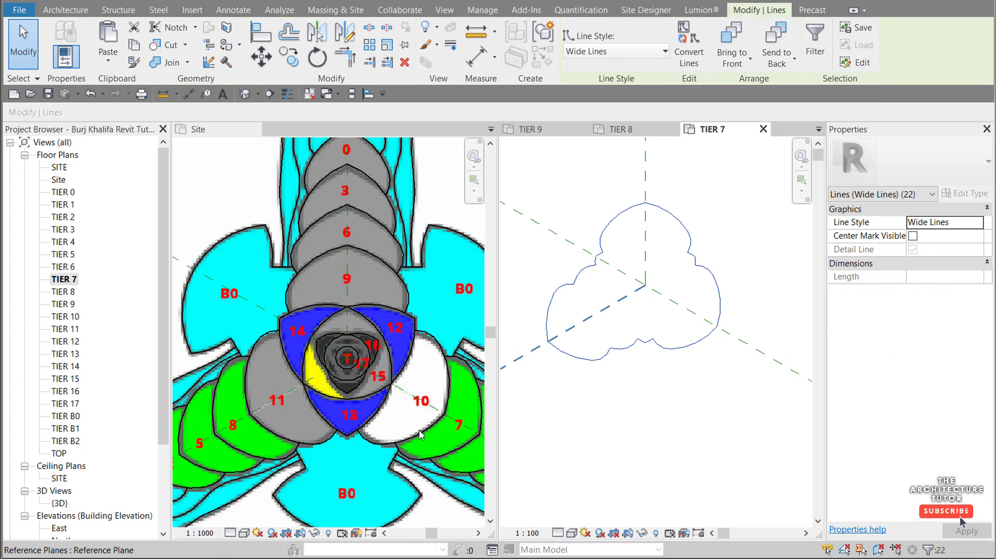
# Step: Copy the chain of outer arcs around green area 7 from the Site plan and paste it into the TIER 7 plan, aligned to the current view
pyautogui.click(444, 460)
pyautogui.press('Tab')
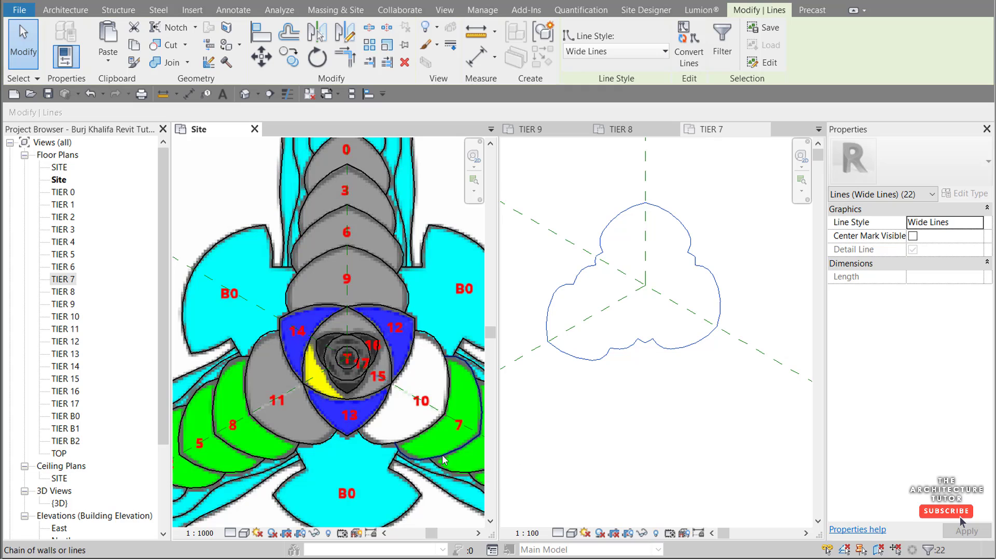
pyautogui.click(444, 460)
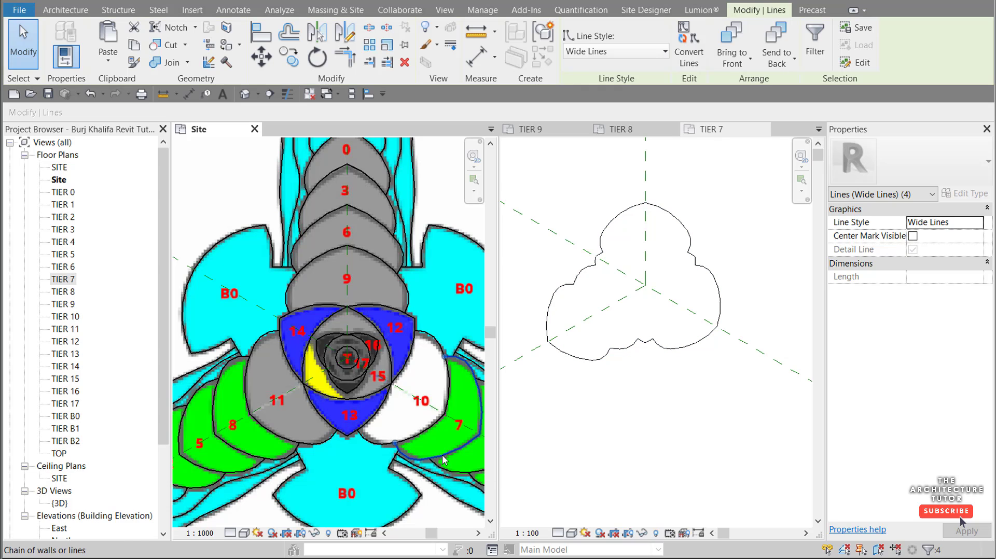
pyautogui.hotkey('ctrl', 'c')
pyautogui.click(694, 409)
pyautogui.hotkey('ctrl', 'v')
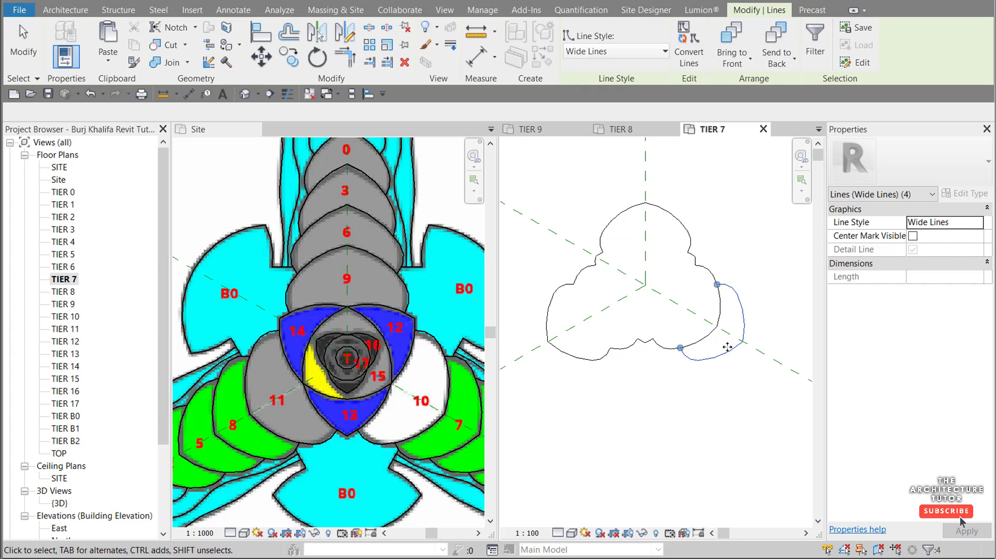
# Step: Trim both ends of the area 7 arcs to corners with the area 10 arcs in the TIER 7 plan, removing the inner arcs
pyautogui.scroll(3, 690, 358)
pyautogui.press('t')
pyautogui.press('r')
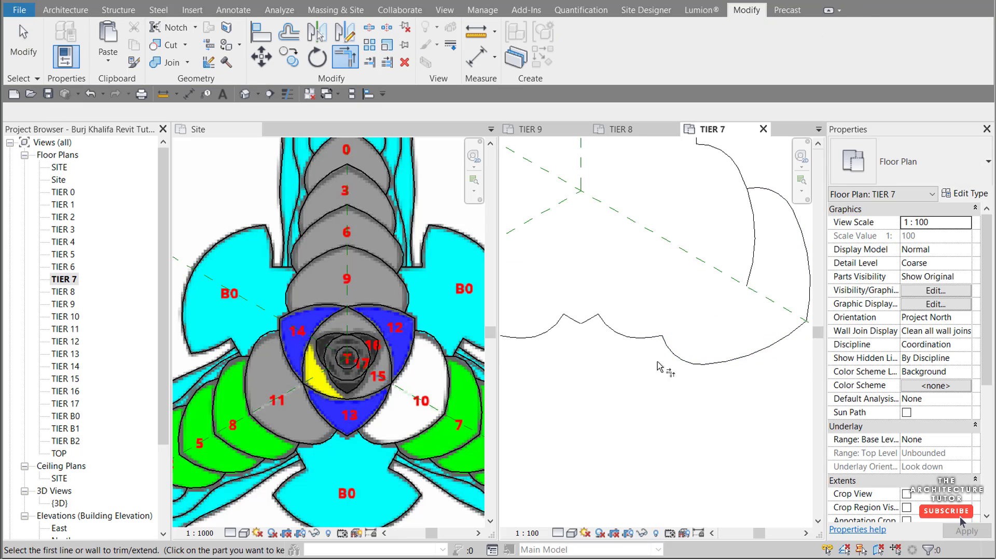
pyautogui.scroll(-2, 657, 363)
pyautogui.scroll(2, 724, 252)
pyautogui.scroll(-4, 710, 247)
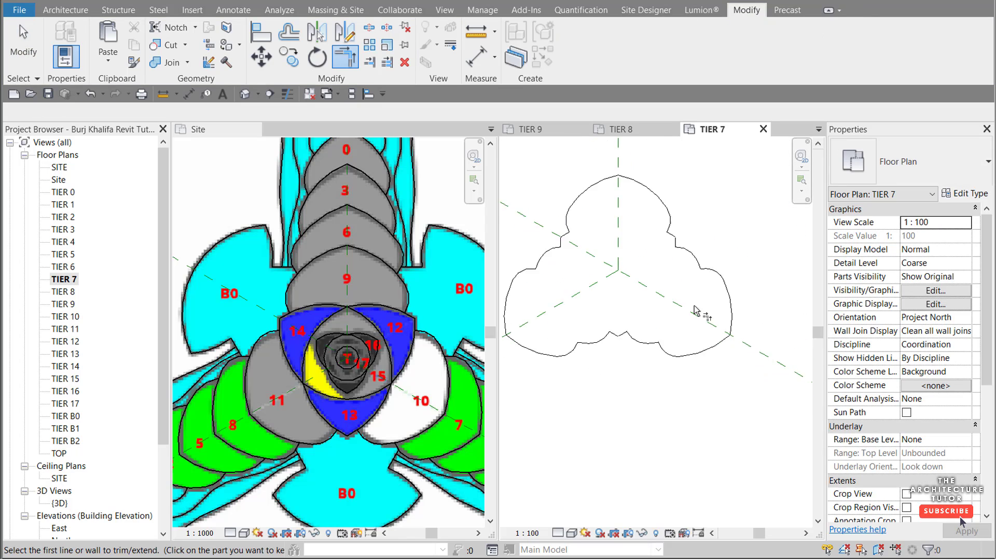
pyautogui.press('Escape')
pyautogui.press('Escape')
# Step: Copy the whole TIER 7 outline and paste it into the TIER 6 floor plan, aligned to the current view
pyautogui.moveTo(555, 369); pyautogui.dragTo(755, 188)
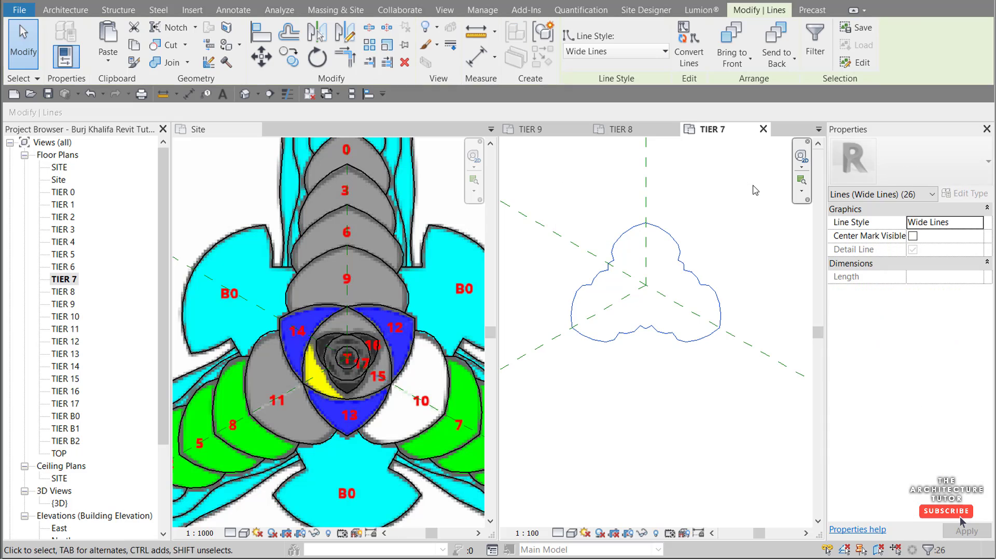
pyautogui.doubleClick(63, 266)
pyautogui.hotkey('ctrl', 'v')
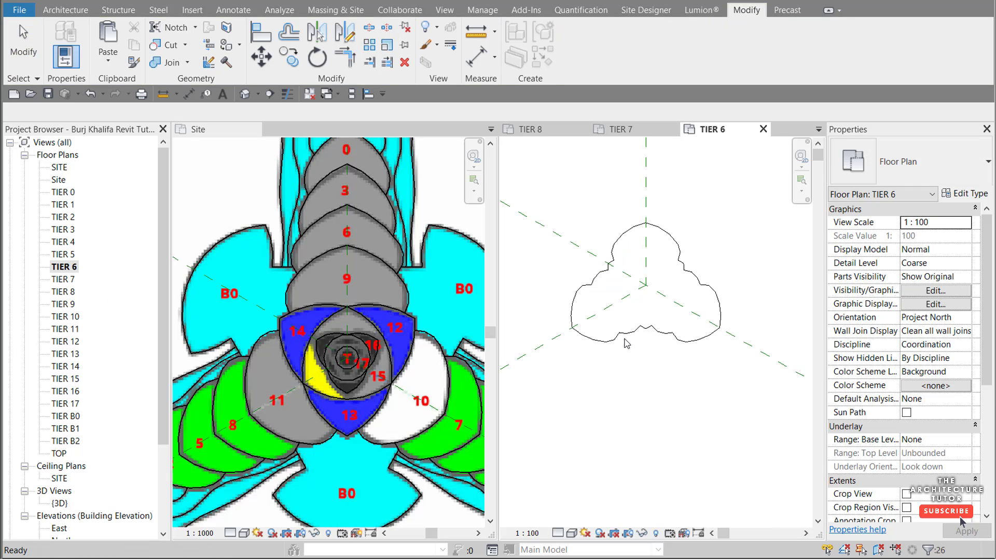
# Step: Copy the chain of outer arcs around area 6 from the Site plan and paste it into the TIER 6 plan, aligned to the current view
pyautogui.scroll(2, 356, 232)
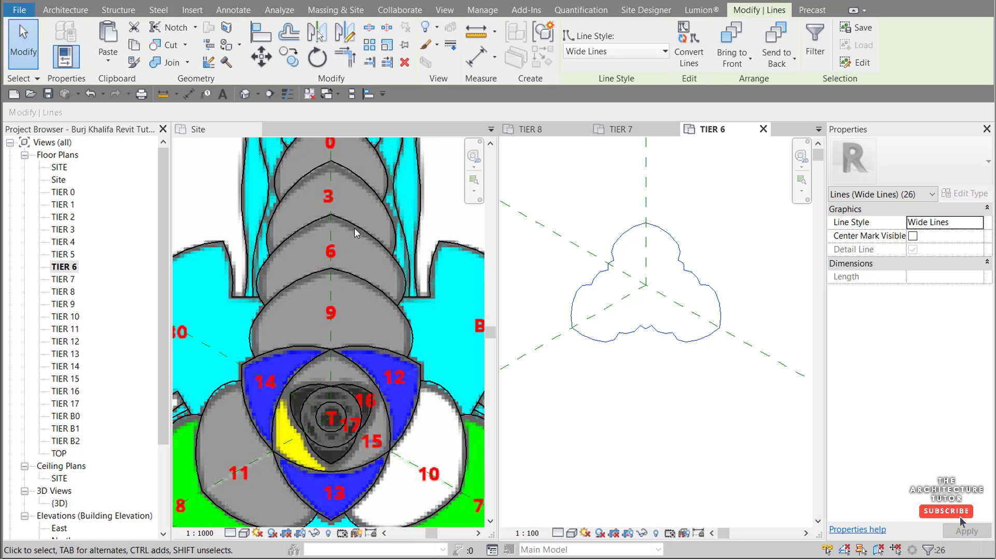
pyautogui.click(351, 240)
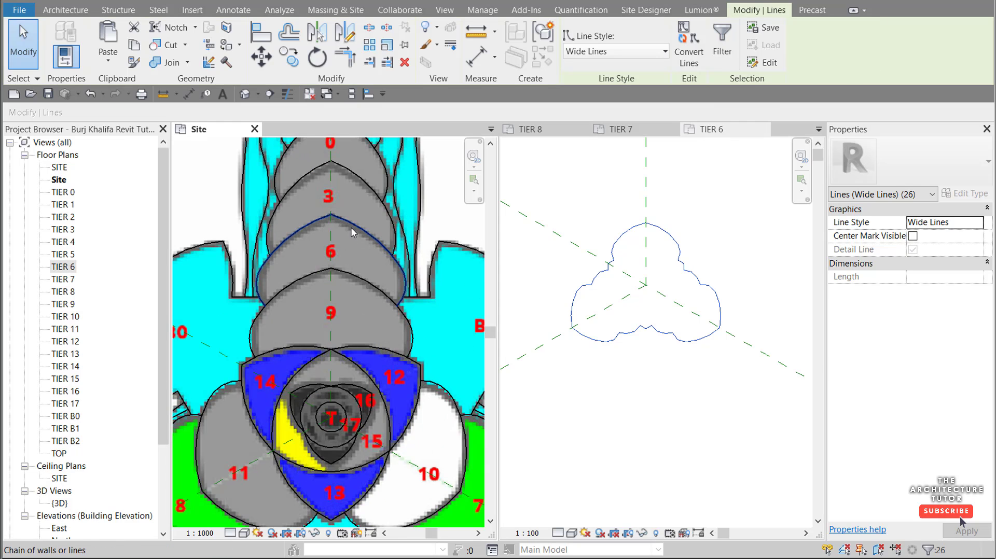
pyautogui.click(351, 232)
pyautogui.hotkey('ctrl', 'c')
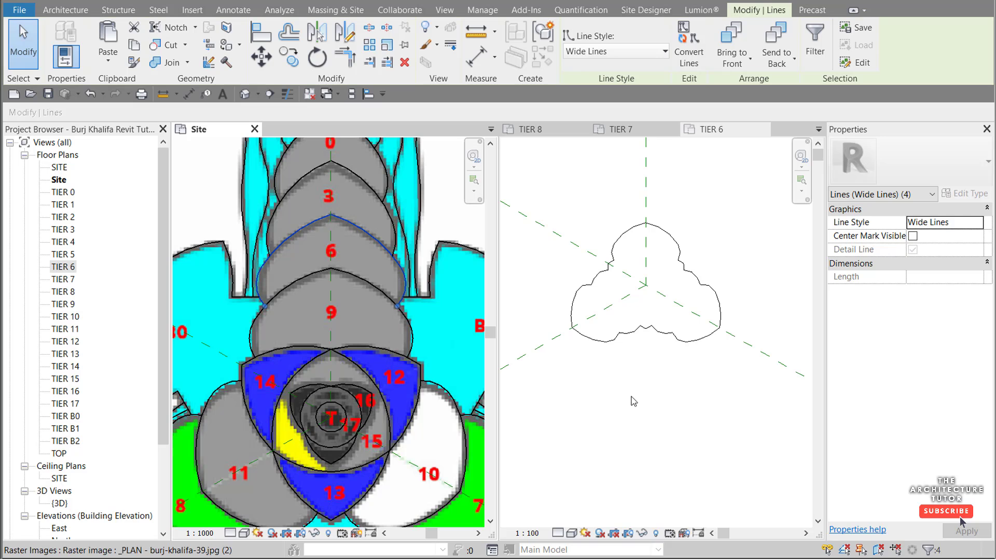
pyautogui.click(634, 404)
pyautogui.hotkey('ctrl', 'v')
# Step: Trim both ends of the area 6 arcs to corners with the area 9 arcs in the TIER 6 plan, removing the inner arcs
pyautogui.scroll(2, 626, 244)
pyautogui.scroll(2, 624, 242)
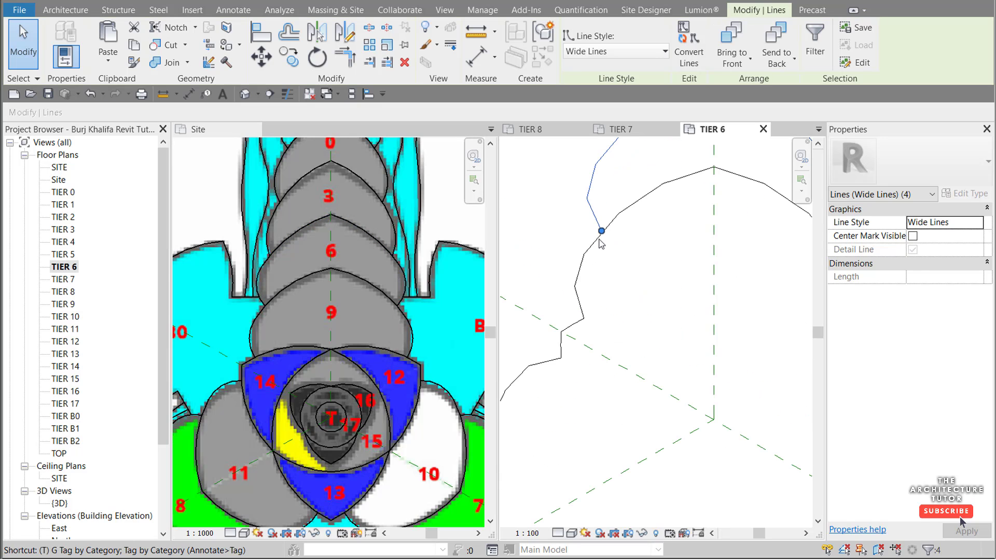
pyautogui.press('Escape')
pyautogui.click(597, 233)
pyautogui.scroll(-3, 596, 233)
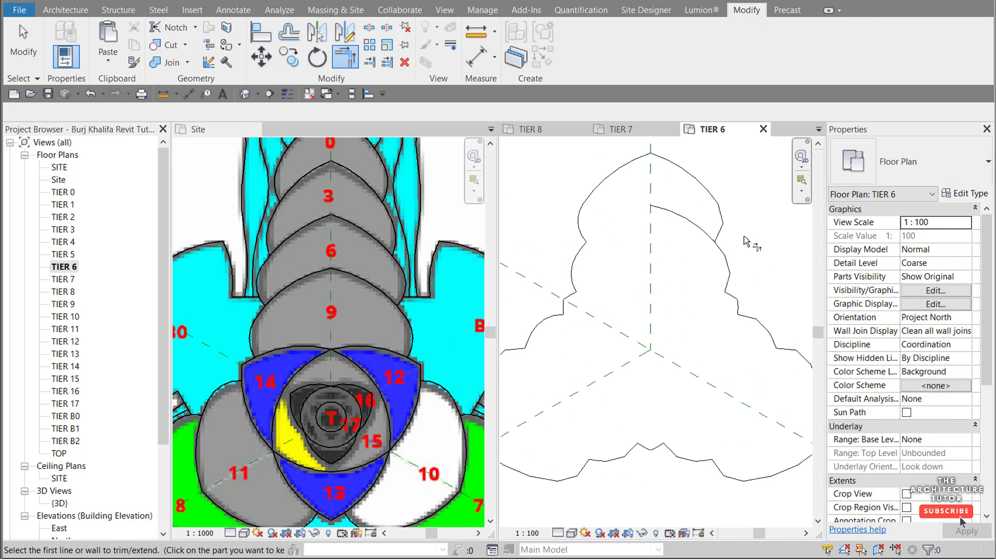
pyautogui.scroll(3, 706, 250)
pyautogui.click(706, 252)
pyautogui.scroll(-3, 721, 275)
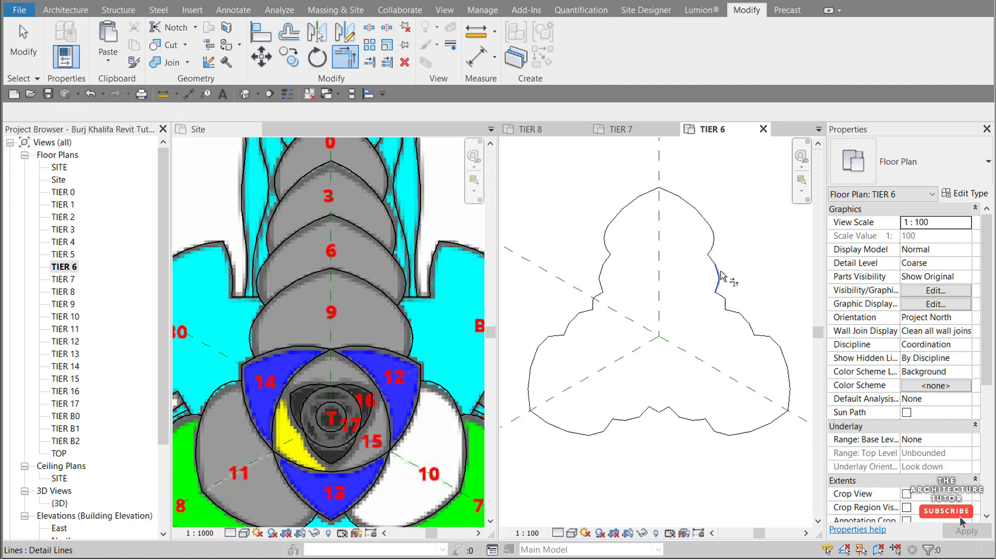
pyautogui.press('Escape')
# Step: Copy the whole TIER 6 outline and paste it into the TIER 5 floor plan, aligned to the current view
pyautogui.moveTo(583, 412); pyautogui.dragTo(764, 212)
pyautogui.doubleClick(72, 254)
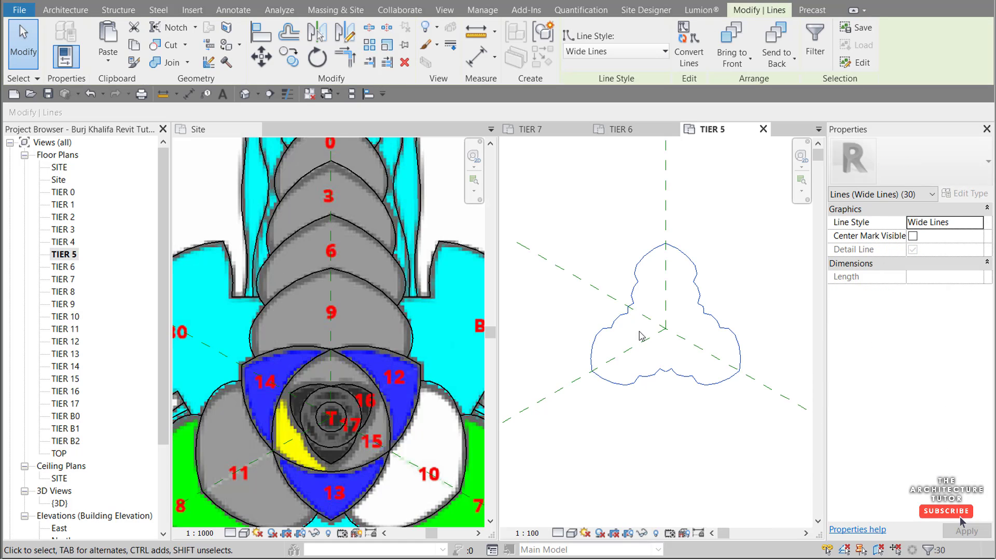
pyautogui.press('Escape')
# Step: Copy the chain of outer arcs around green area 5 from the Site plan and paste it into the TIER 5 plan, aligned to the current view
pyautogui.scroll(-1, 420, 340)
pyautogui.scroll(-1, 420, 340)
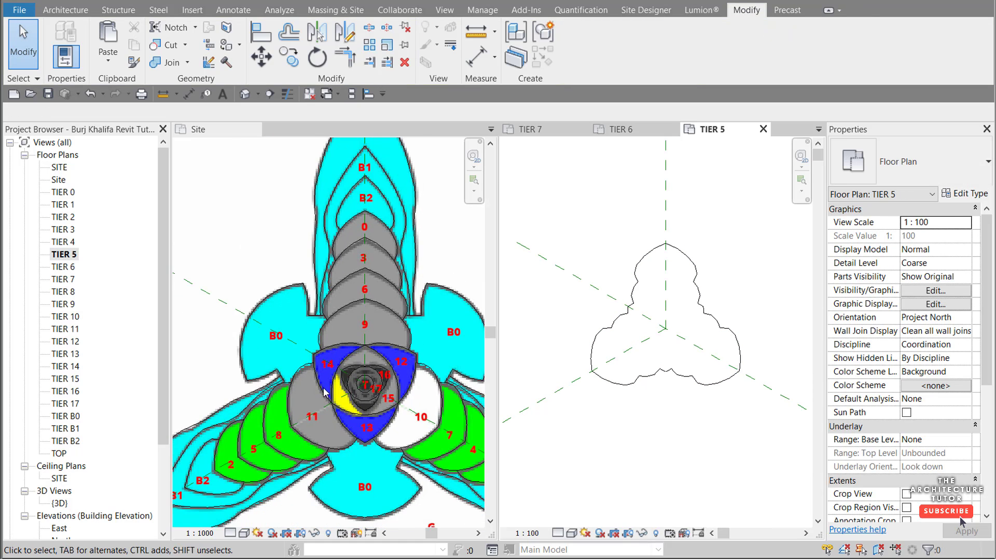
pyautogui.scroll(3, 249, 435)
pyautogui.click(248, 407)
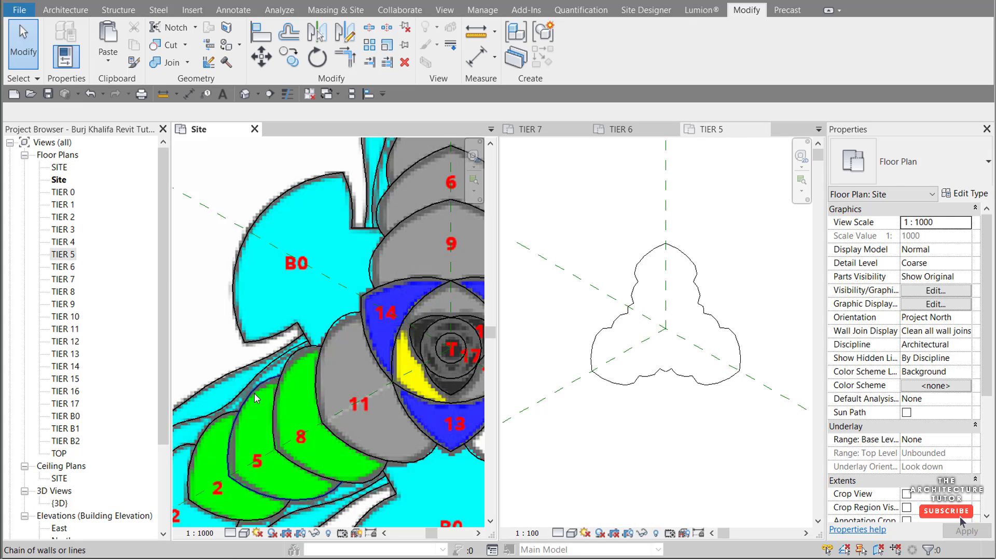
pyautogui.click(256, 399)
pyautogui.click(662, 427)
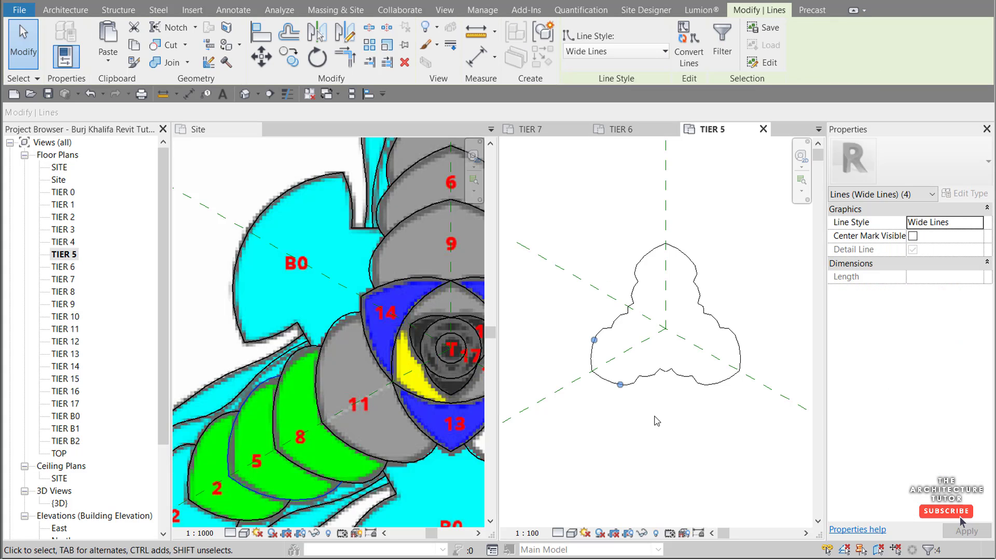
pyautogui.hotkey('ctrl', 'v')
pyautogui.scroll(2, 587, 369)
pyautogui.scroll(3, 584, 323)
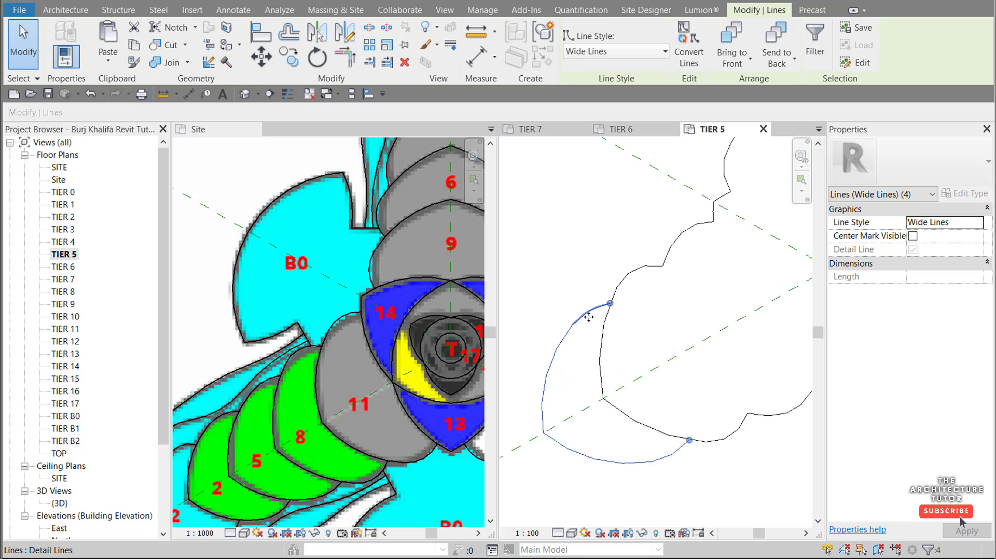
# Step: Trim both ends of the area 5 arcs to corners with the area 8 arcs in the TIER 5 plan, removing the inner arcs
pyautogui.press('t')
pyautogui.press('r')
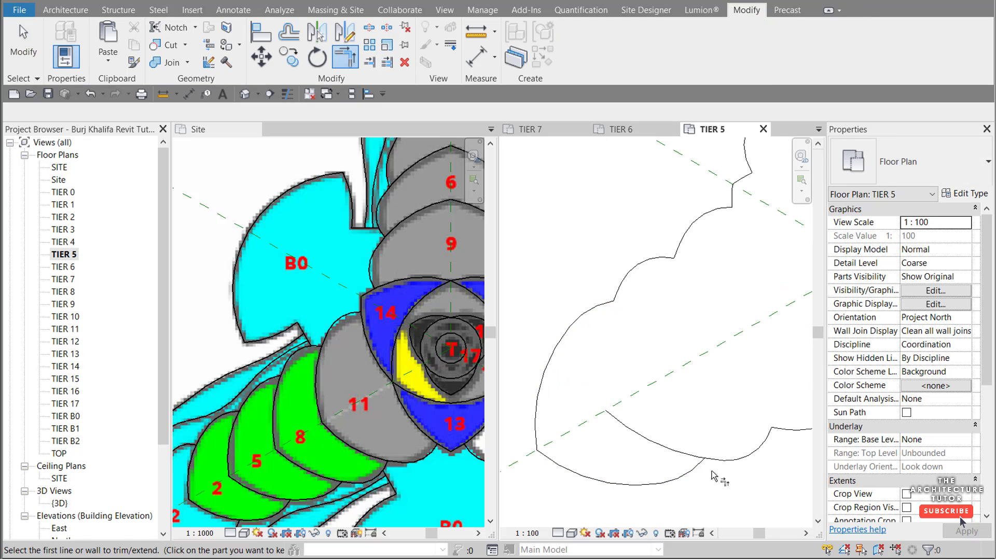
pyautogui.scroll(-5, 610, 435)
pyautogui.press('Escape')
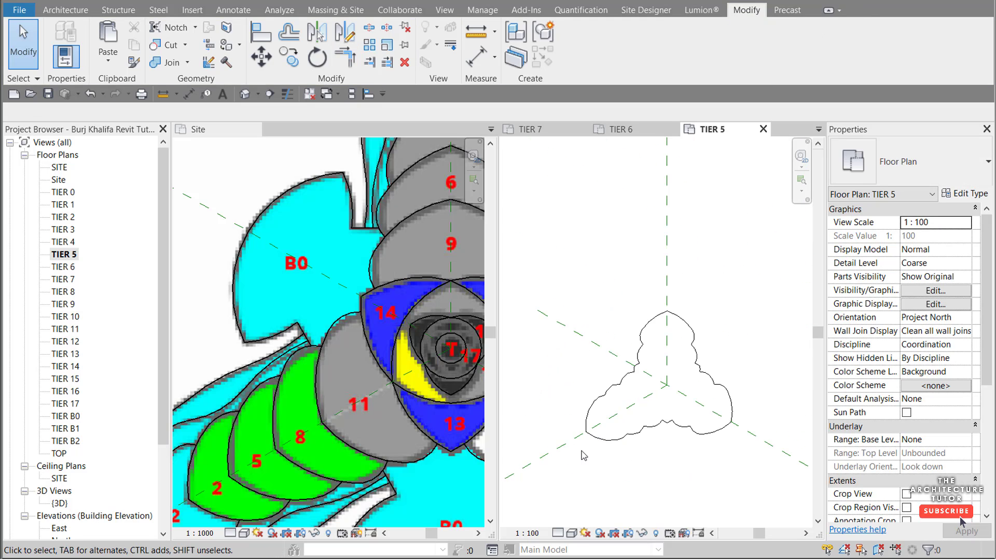
# Step: Copy the whole TIER 5 outline and paste it into the TIER 4 floor plan, aligned to the current view
pyautogui.moveTo(652, 402); pyautogui.dragTo(757, 301)
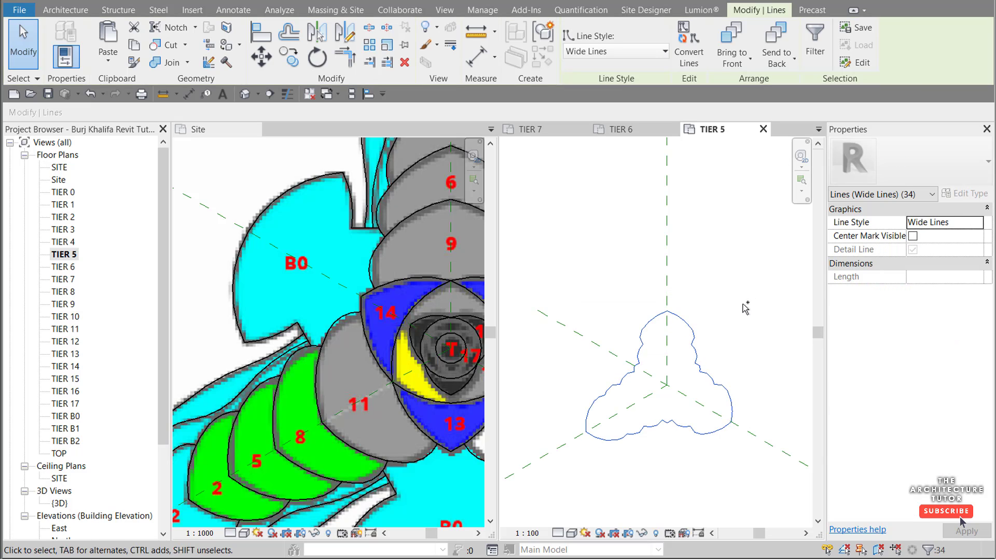
pyautogui.doubleClick(75, 243)
pyautogui.hotkey('ctrl', 'v')
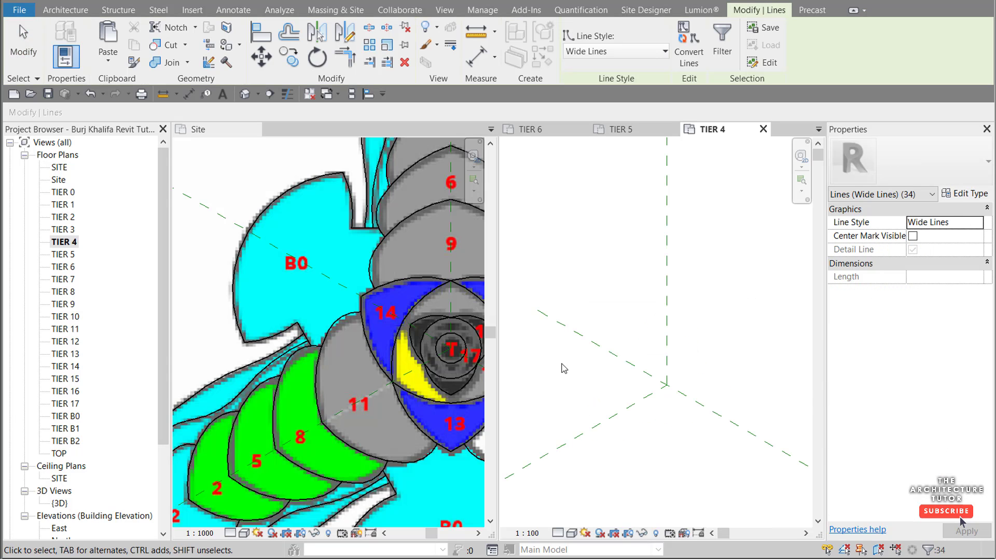
# Step: Copy the chain of outer arcs around green area 4 from the Site plan and paste it into the TIER 4 plan, aligned to the current view
pyautogui.scroll(-2, 243, 401)
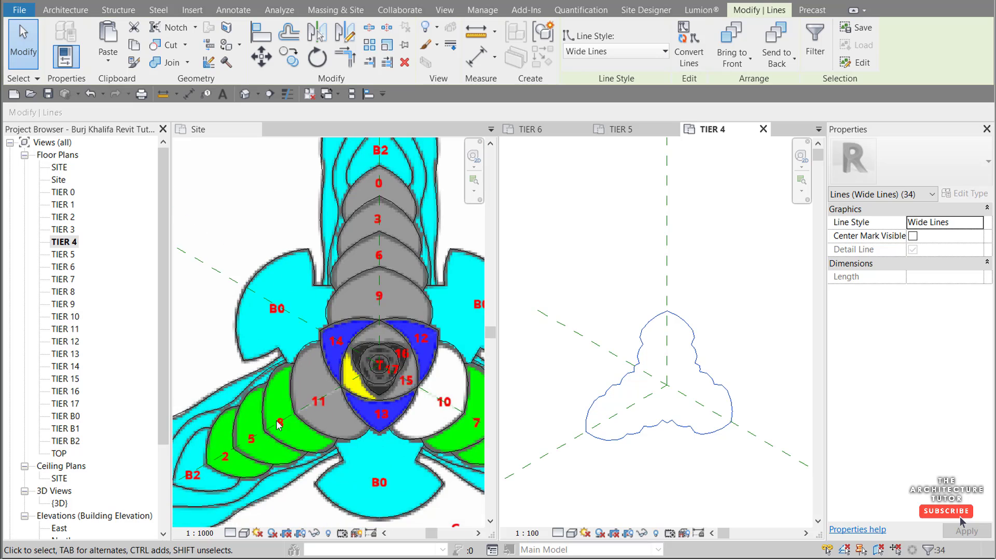
pyautogui.scroll(-1, 275, 425)
pyautogui.scroll(3, 470, 433)
pyautogui.scroll(2, 463, 422)
pyautogui.press('Escape')
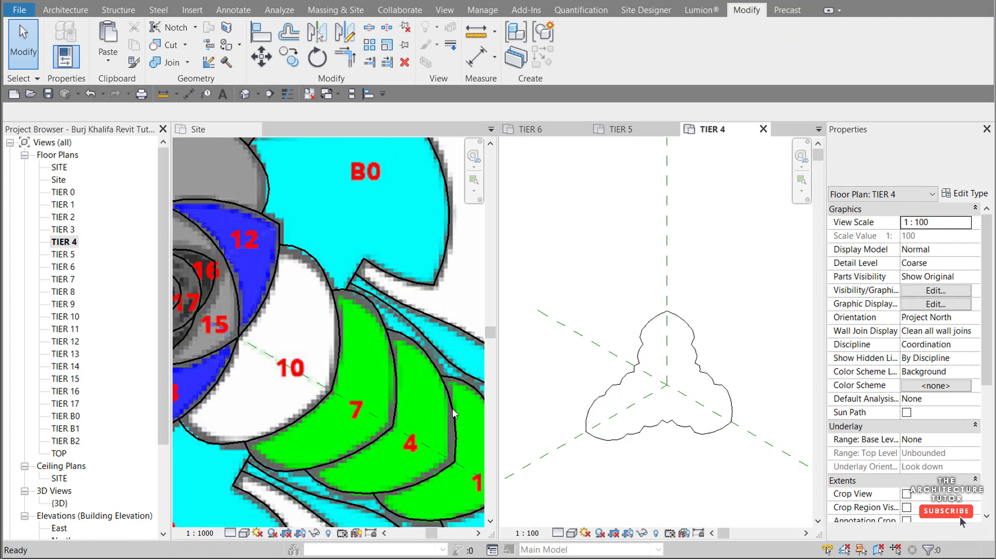
pyautogui.click(445, 409)
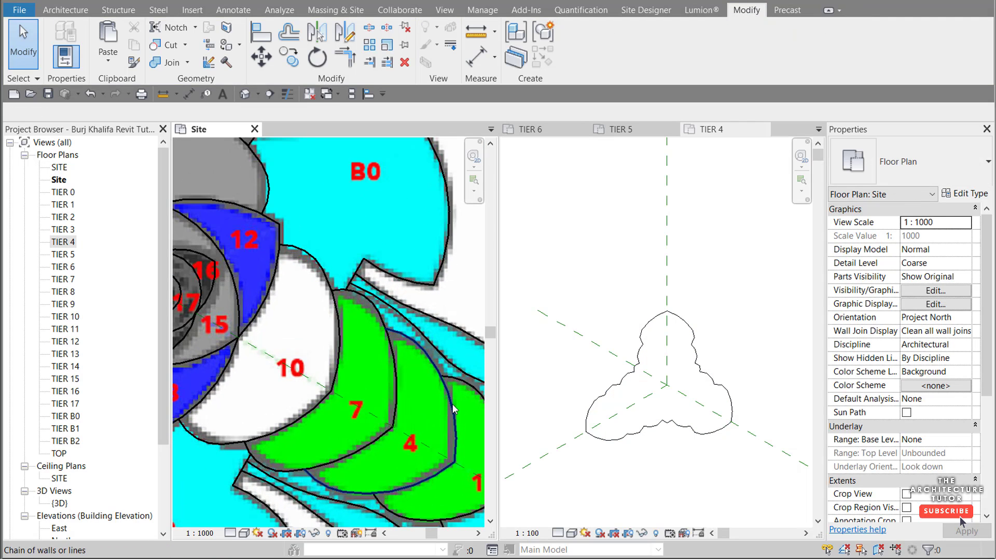
pyautogui.click(453, 410)
pyautogui.click(726, 288)
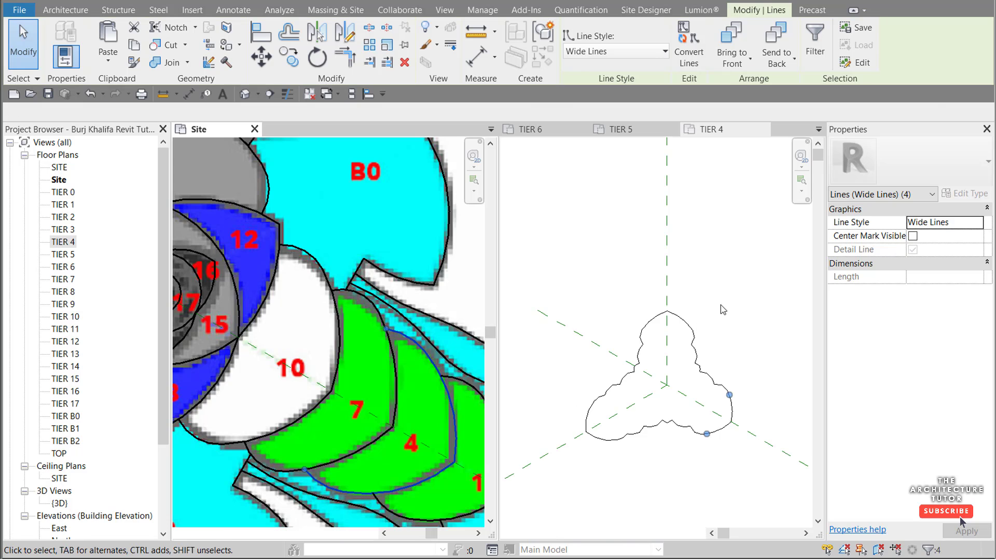
pyautogui.hotkey('ctrl', 'v')
# Step: Trim both ends of the area 4 arcs to corners with the area 7 arcs in the TIER 4 plan, removing the inner arcs
pyautogui.scroll(3, 714, 427)
pyautogui.press('Escape')
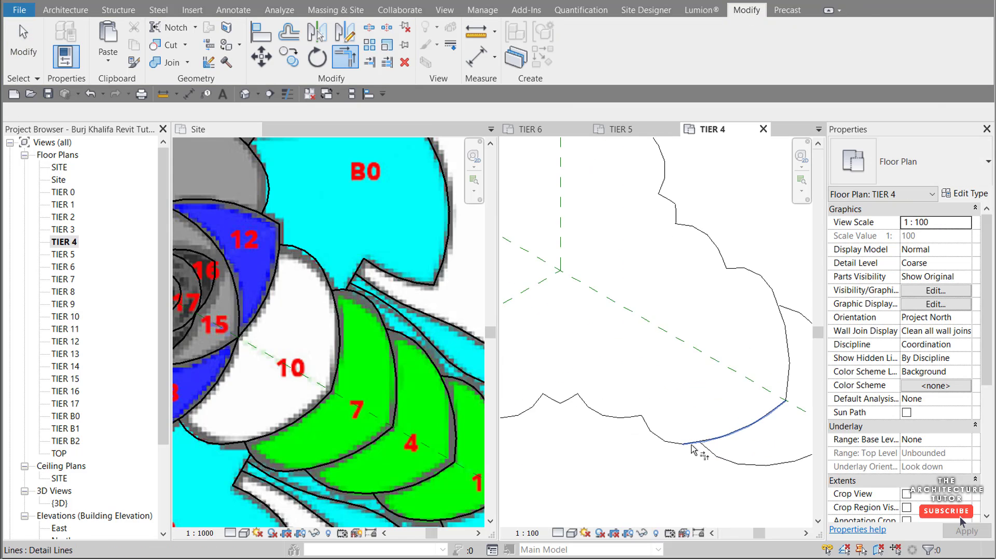
pyautogui.press('t')
pyautogui.press('r')
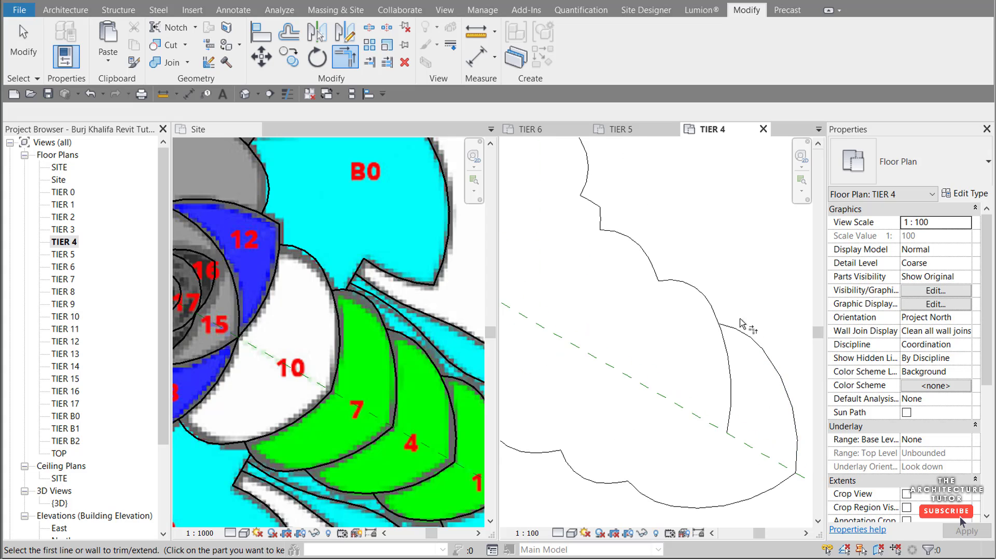
pyautogui.scroll(-2, 701, 375)
pyautogui.scroll(-1, 701, 375)
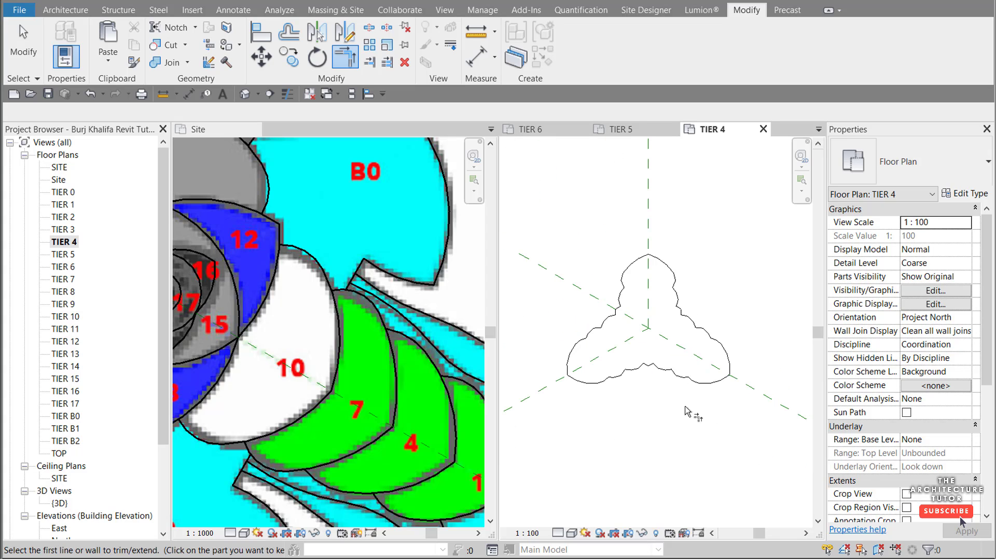
pyautogui.press('Escape')
# Step: Copy the whole TIER 4 outline and paste it into the TIER 3 floor plan, aligned to the current view
pyautogui.moveTo(563, 400); pyautogui.dragTo(745, 232)
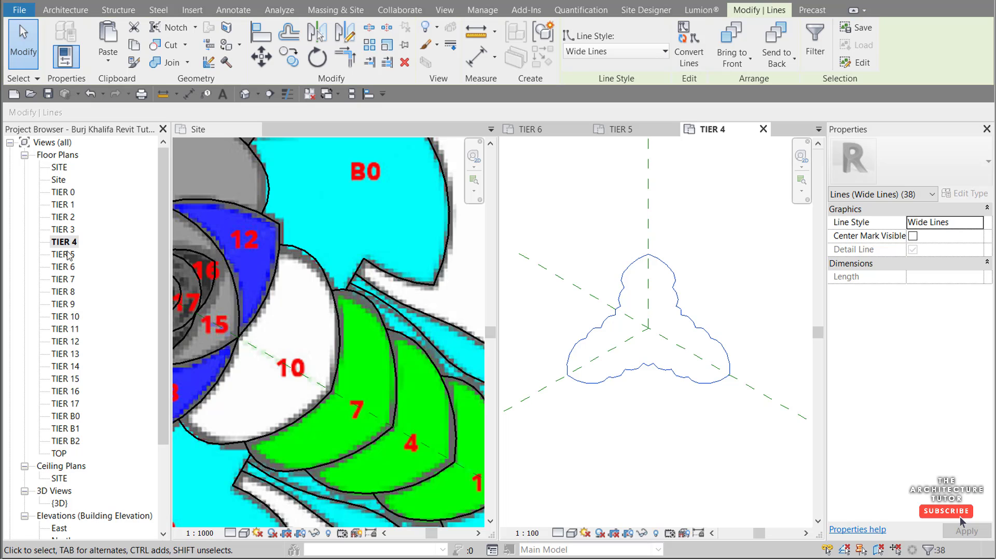
pyautogui.doubleClick(63, 230)
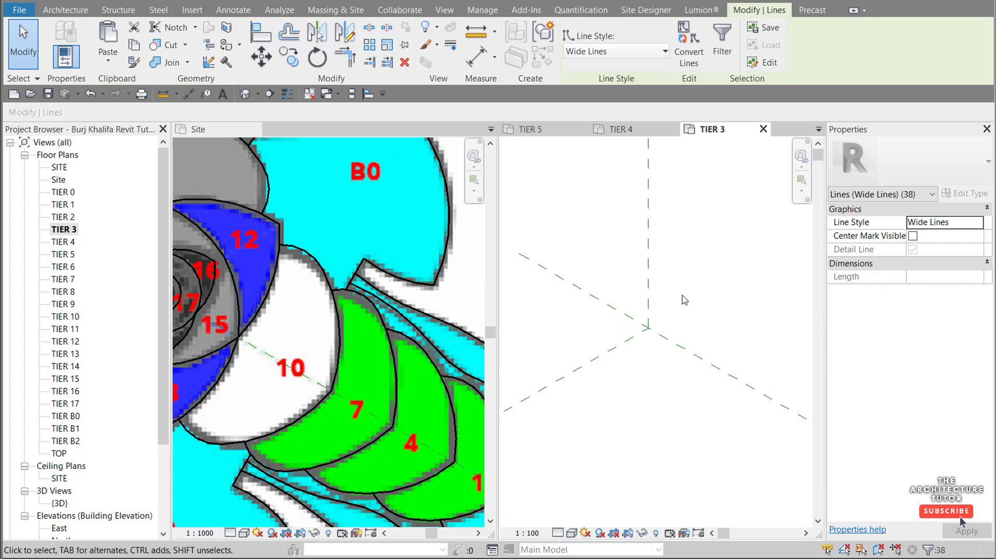
pyautogui.scroll(-1, 680, 312)
pyautogui.hotkey('ctrl', 'v')
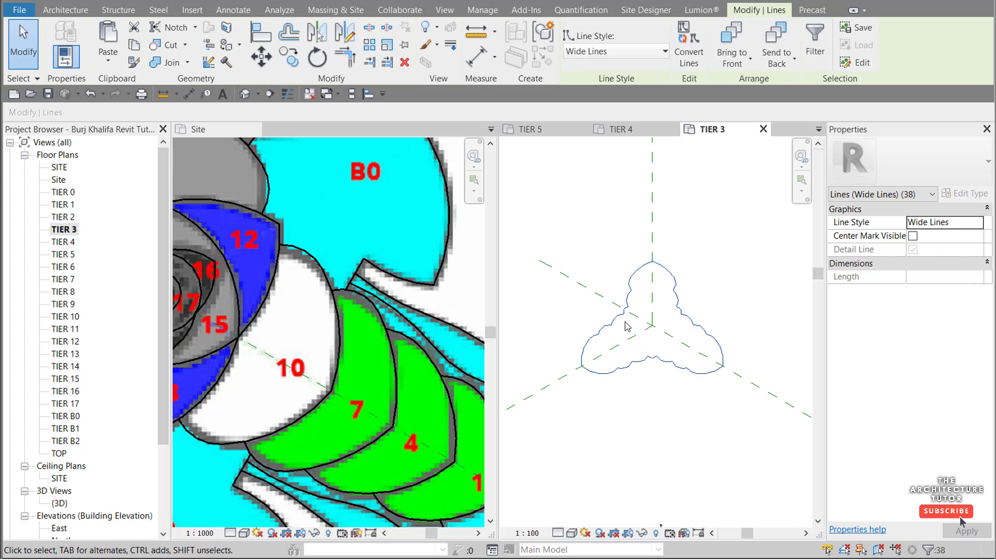
# Step: Copy the chain of outer arcs around grey area 3 from the Site plan and paste it into the TIER 3 plan, aligned to the current view
pyautogui.scroll(-3, 407, 330)
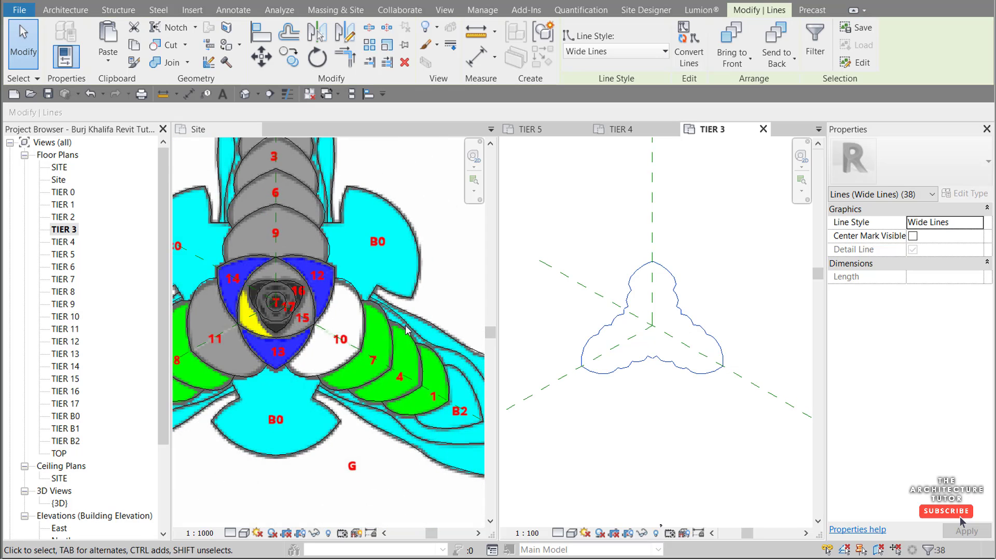
pyautogui.scroll(-2, 421, 359)
pyautogui.scroll(4, 313, 192)
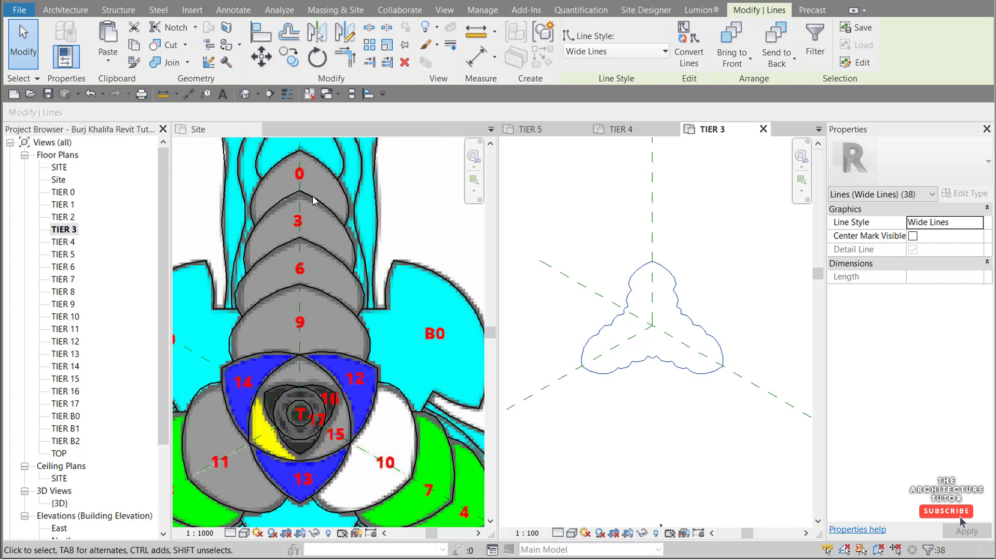
pyautogui.click(313, 200)
pyautogui.press('Tab')
pyautogui.click(314, 197)
pyautogui.hotkey('ctrl', 'c')
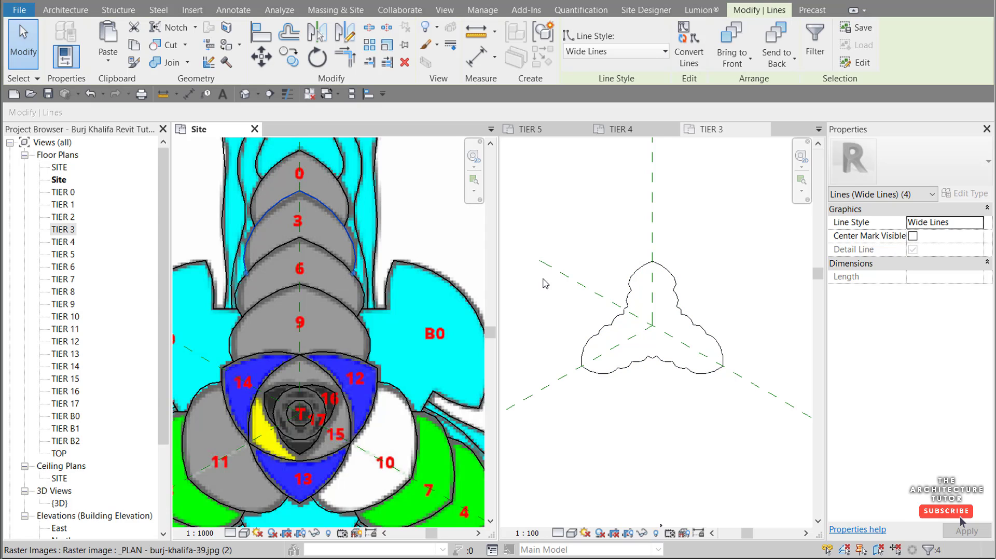
pyautogui.click(718, 230)
pyautogui.hotkey('ctrl', 'v')
# Step: Trim both ends of the area 3 arcs to corners with the area 6 arcs in the TIER 3 plan, removing the inner arcs
pyautogui.scroll(4, 669, 264)
pyautogui.press('Escape')
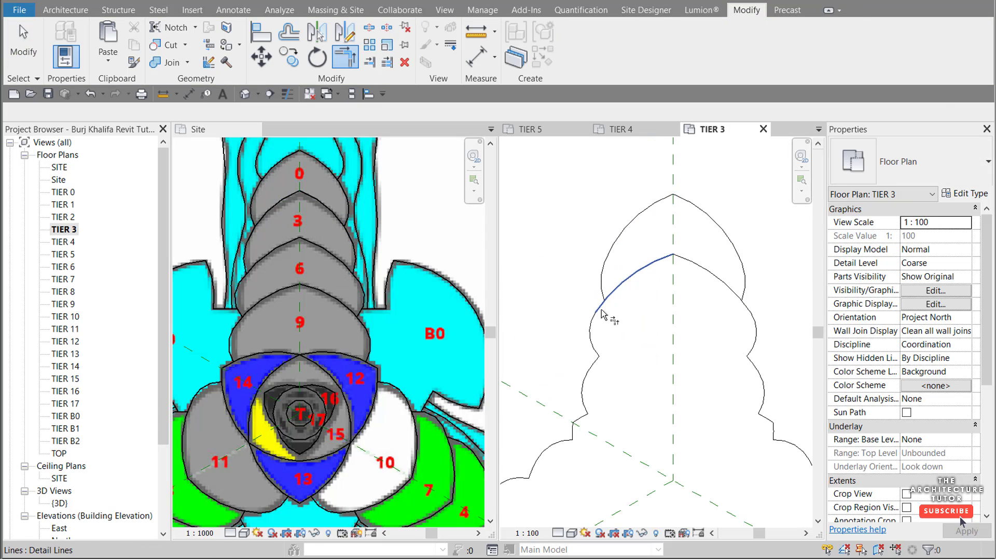
pyautogui.scroll(1, 716, 275)
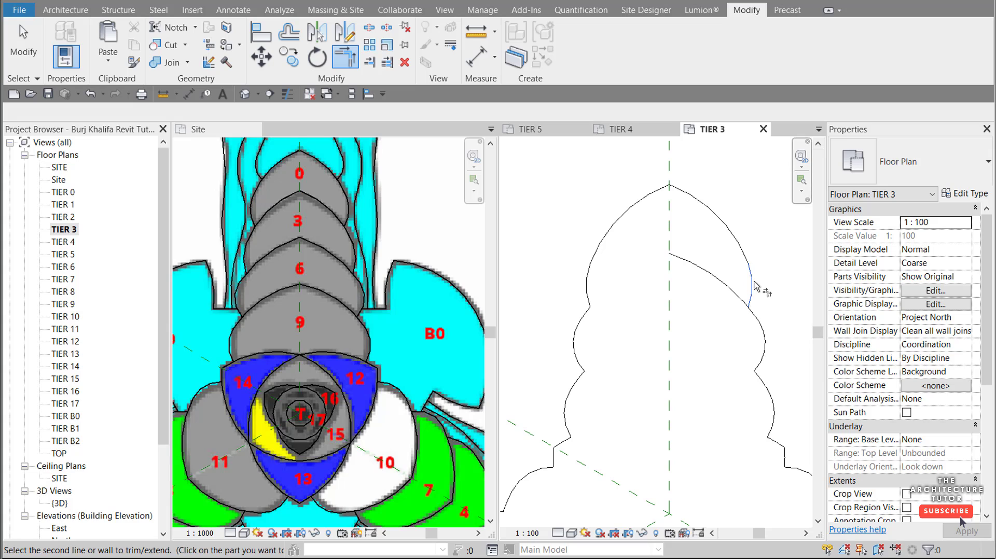
pyautogui.scroll(-6, 706, 289)
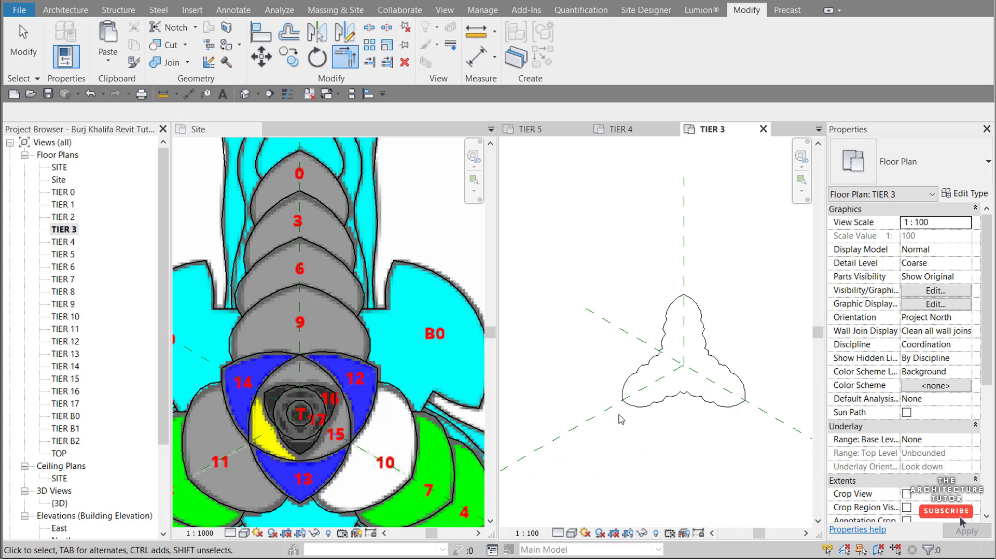
# Step: Copy the whole TIER 3 outline and paste it into the TIER 2 floor plan, aligned to the current view
pyautogui.moveTo(614, 426); pyautogui.dragTo(769, 292)
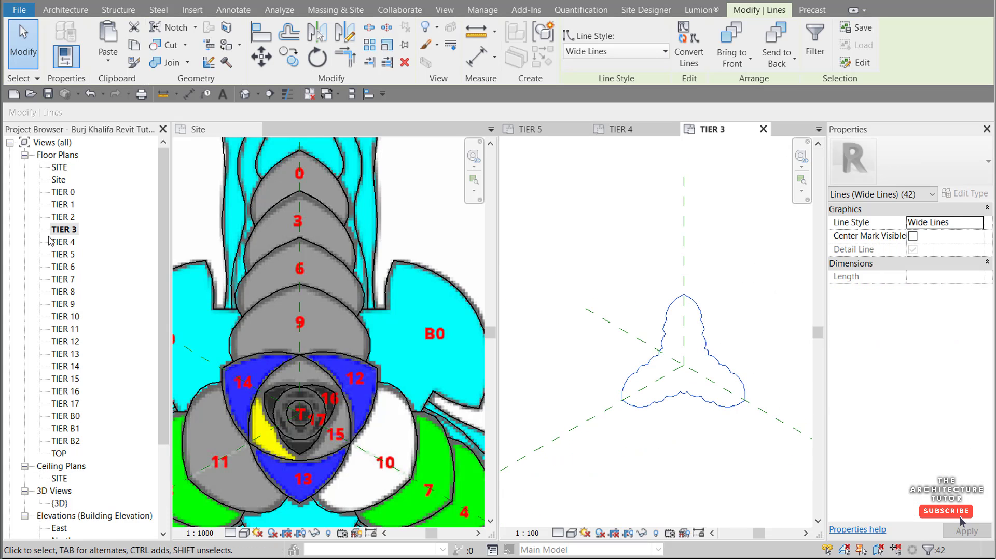
pyautogui.click(69, 223)
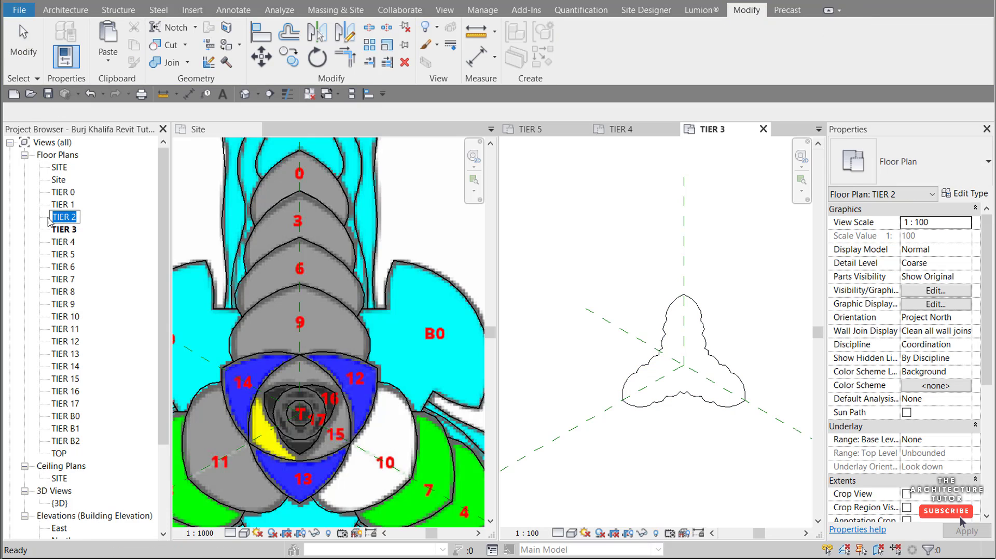
pyautogui.doubleClick(68, 217)
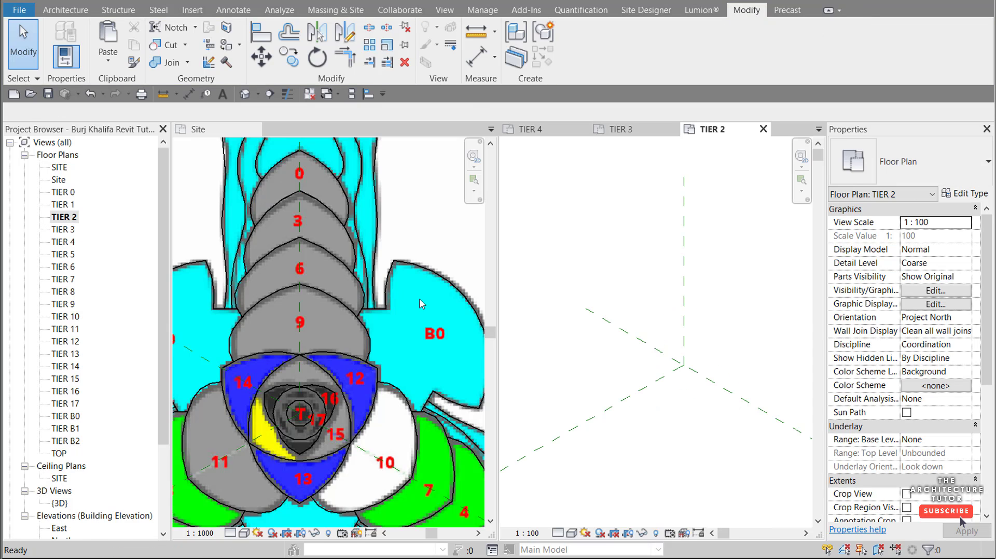
pyautogui.hotkey('ctrl', 'v')
# Step: Copy the chain of outer arcs around green area 2 from the Site plan and paste it into the TIER 2 plan, aligned to the current view
pyautogui.scroll(-4, 328, 319)
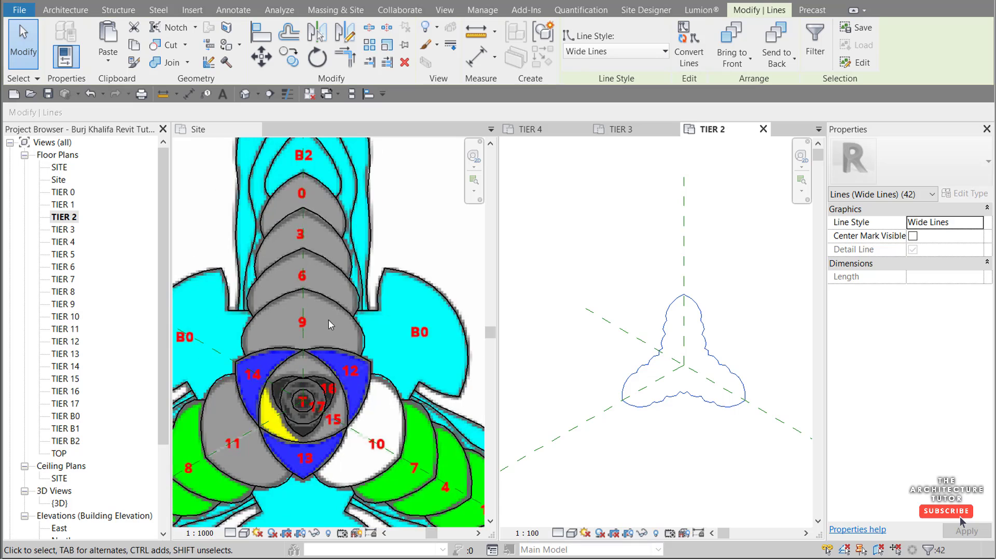
pyautogui.scroll(5, 202, 477)
pyautogui.click(202, 471)
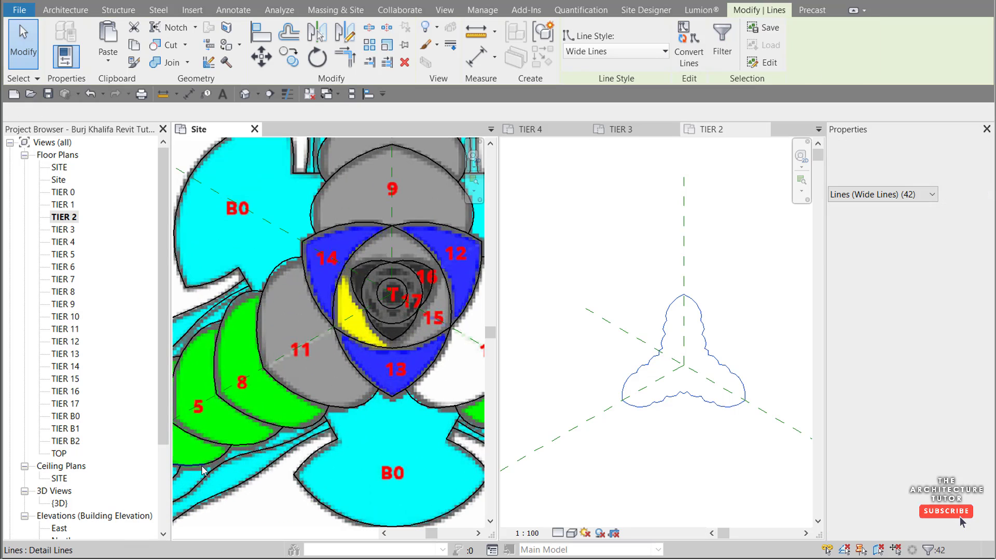
pyautogui.click(625, 397)
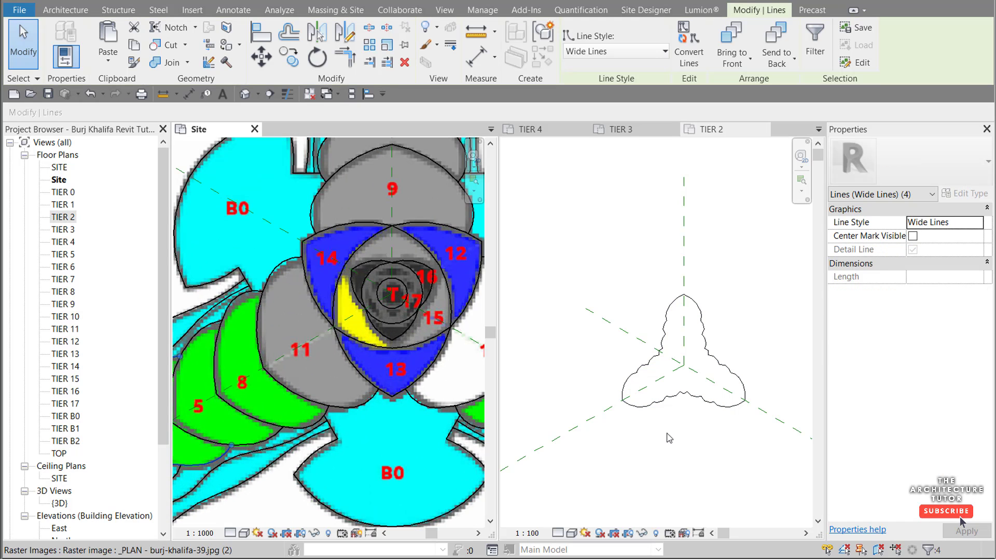
# Step: Trim both ends of the area 2 arcs to corners with the area 5 arcs in the TIER 2 plan, removing the inner arcs
pyautogui.scroll(4, 626, 399)
pyautogui.press('Escape')
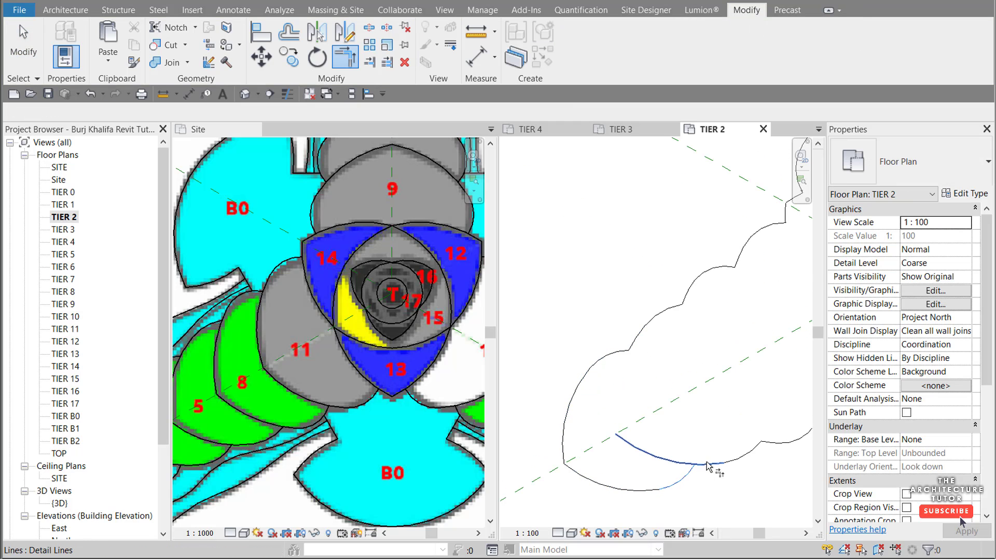
pyautogui.scroll(-4, 706, 466)
# Step: Copy the whole TIER 2 outline and paste it into the TIER 1 floor plan, aligned to the current view
pyautogui.moveTo(598, 435); pyautogui.dragTo(803, 248)
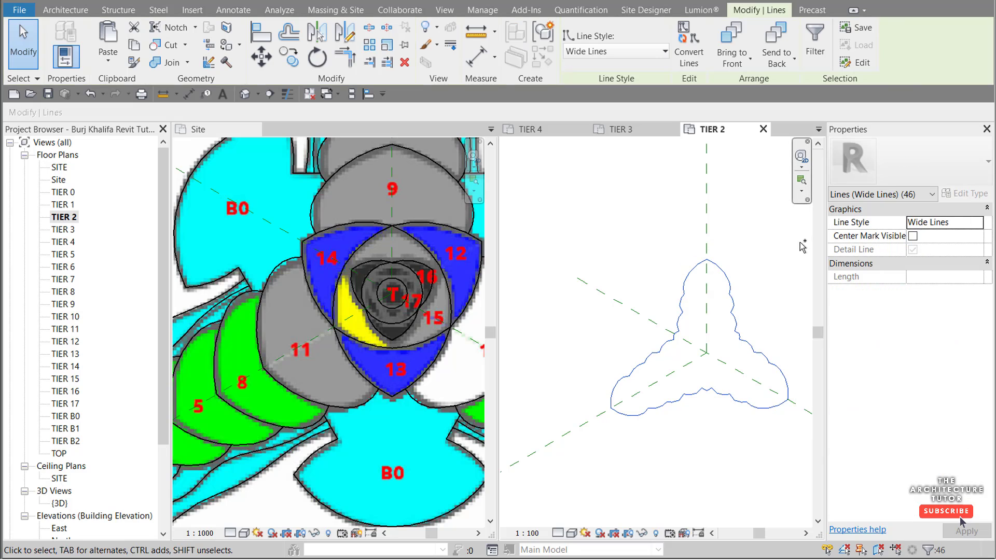
pyautogui.doubleClick(64, 205)
pyautogui.hotkey('ctrl', 'v')
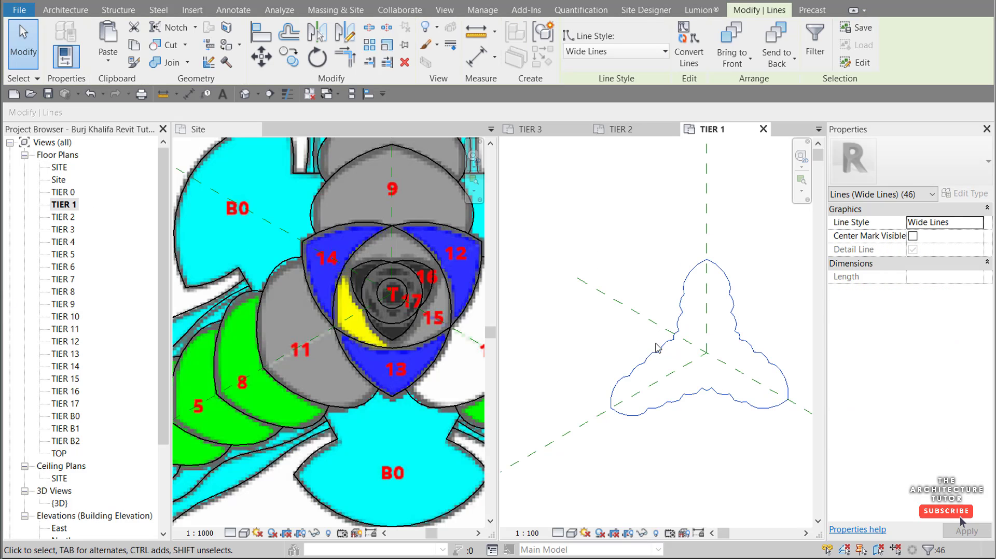
# Step: Copy the chain of outer arcs around green area 1 from the Site plan and paste it into the TIER 1 plan, aligned to the current view
pyautogui.scroll(-4, 332, 353)
pyautogui.scroll(5, 363, 410)
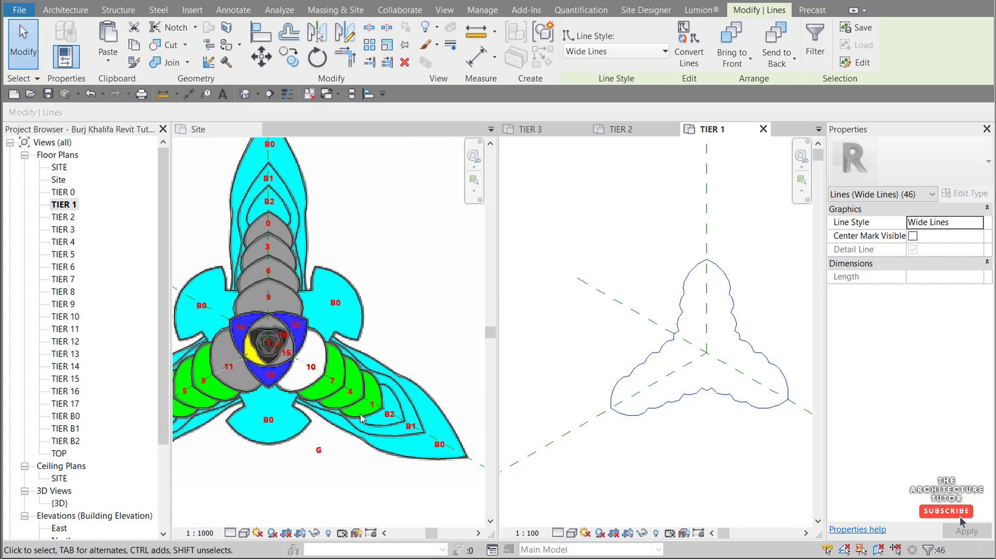
pyautogui.click(374, 425)
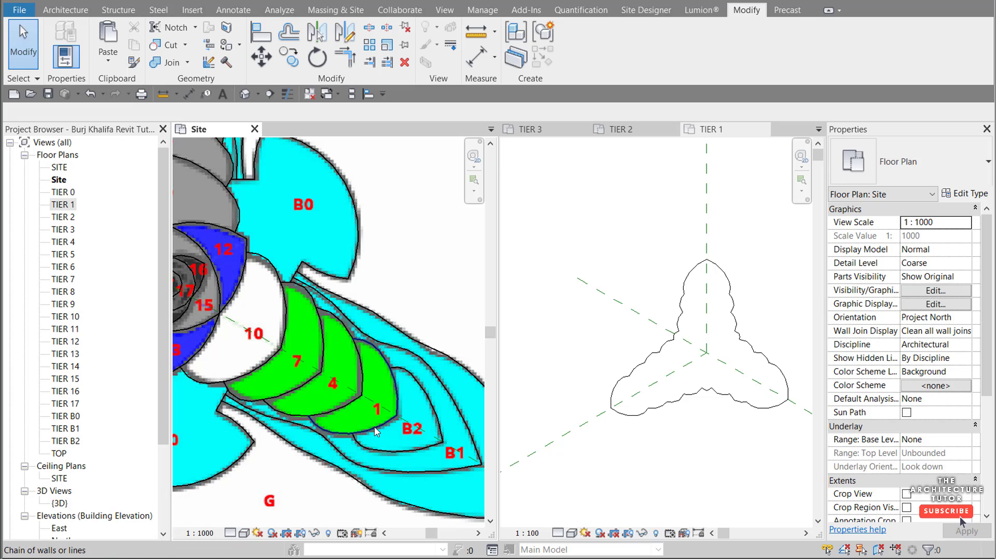
pyautogui.click(375, 426)
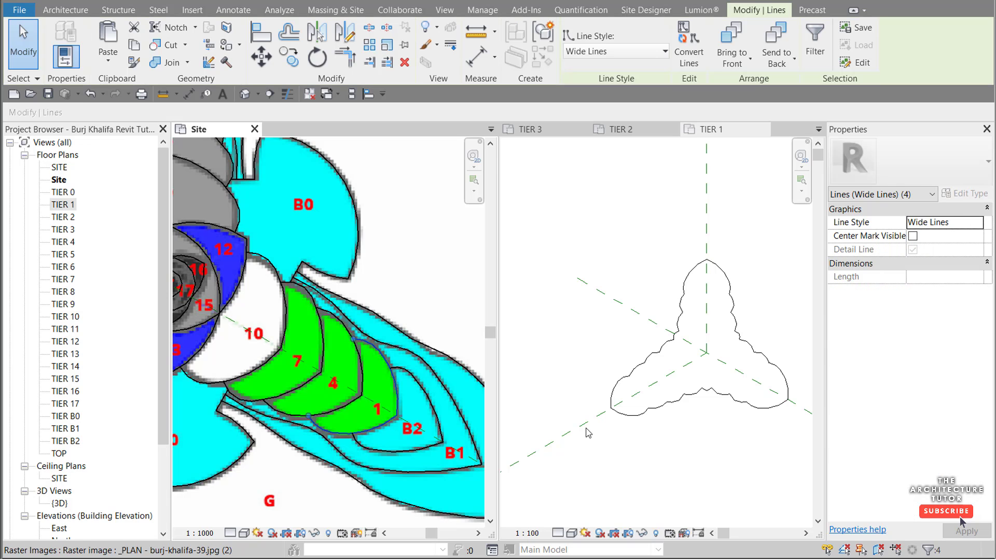
pyautogui.click(664, 425)
pyautogui.click(664, 426)
# Step: Trim both ends of the area 1 arcs to corners with the area 4 arcs in the TIER 1 plan, removing the inner arcs
pyautogui.scroll(5, 663, 420)
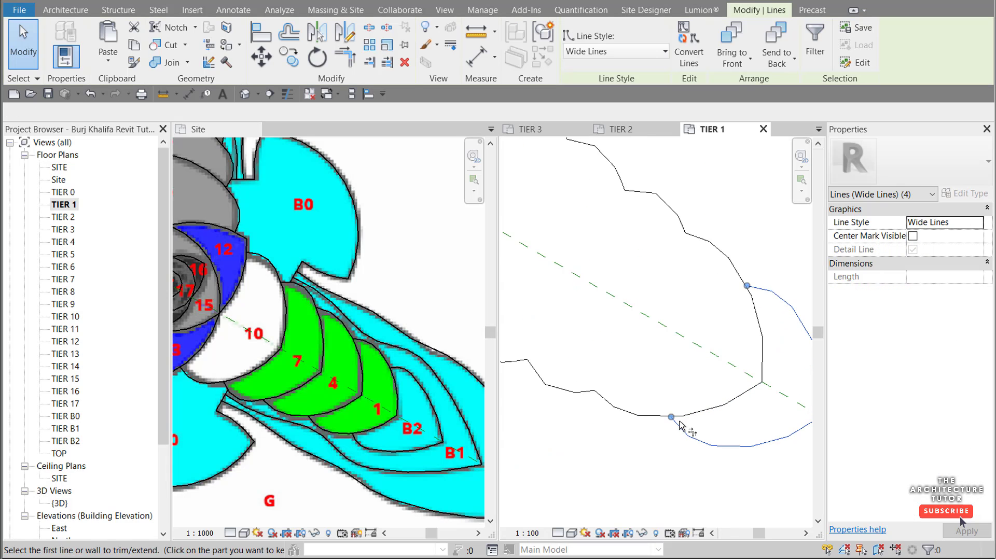
pyautogui.scroll(2, 690, 394)
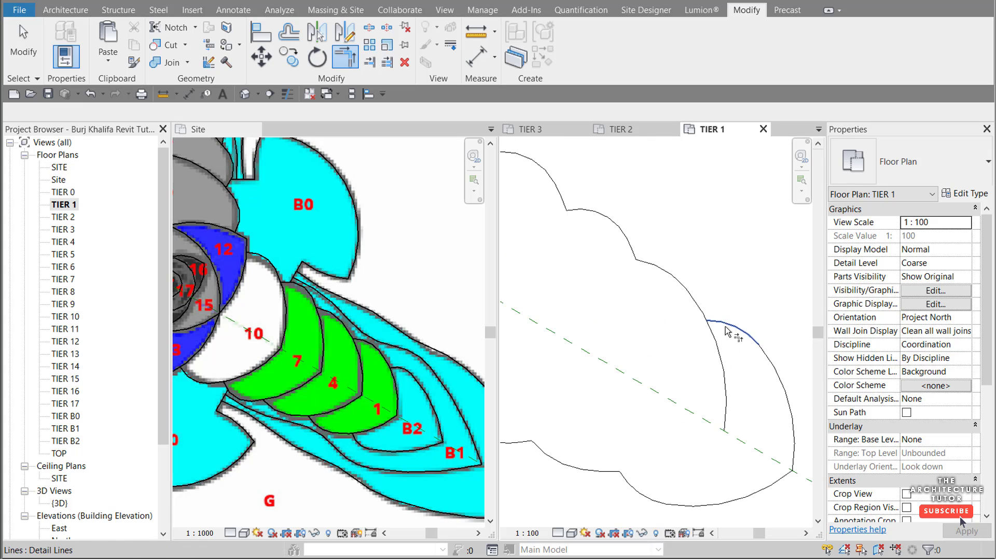
pyautogui.scroll(-6, 674, 373)
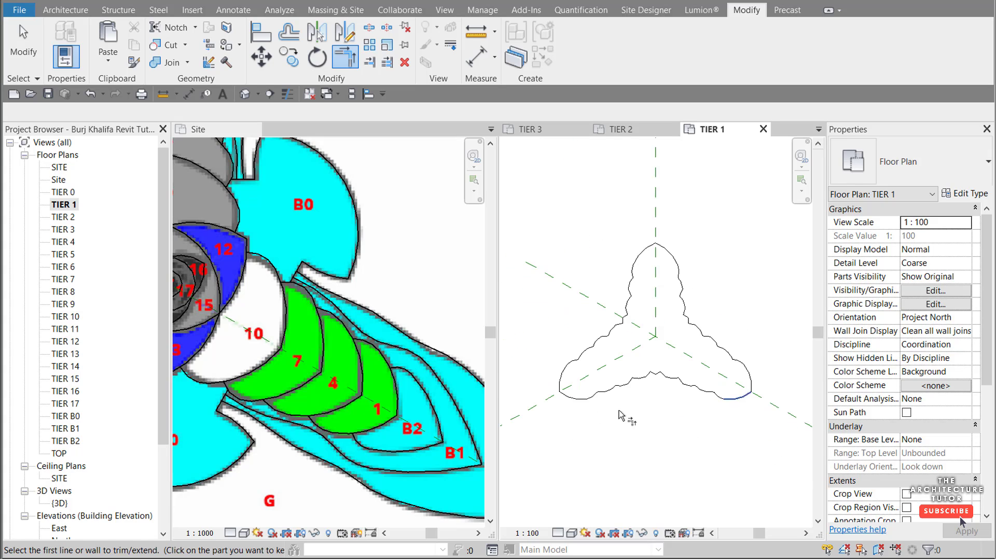
# Step: Copy the whole TIER 1 outline and paste it into the TIER 0 floor plan, aligned to the current view
pyautogui.moveTo(551, 424); pyautogui.dragTo(778, 224)
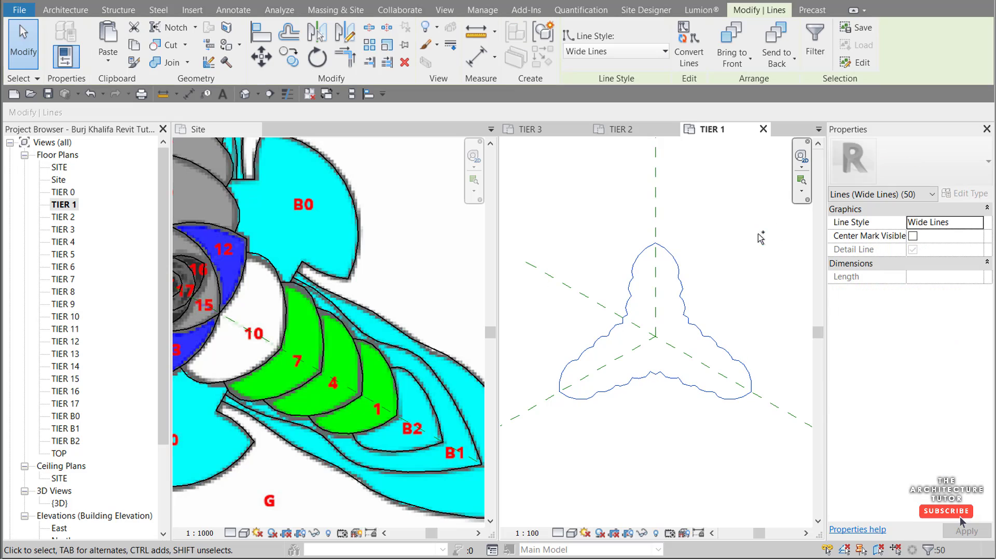
pyautogui.scroll(-3, 371, 315)
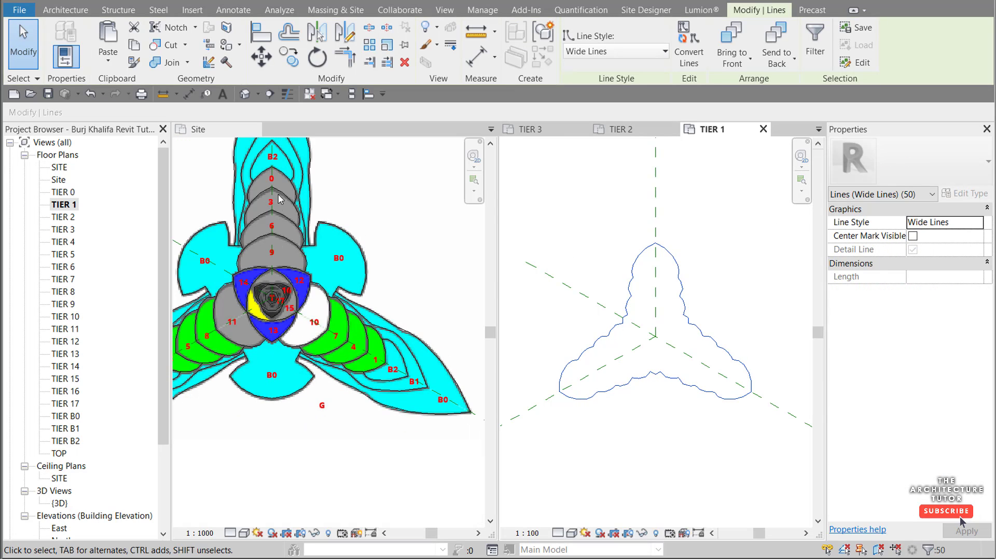
pyautogui.scroll(2, 264, 179)
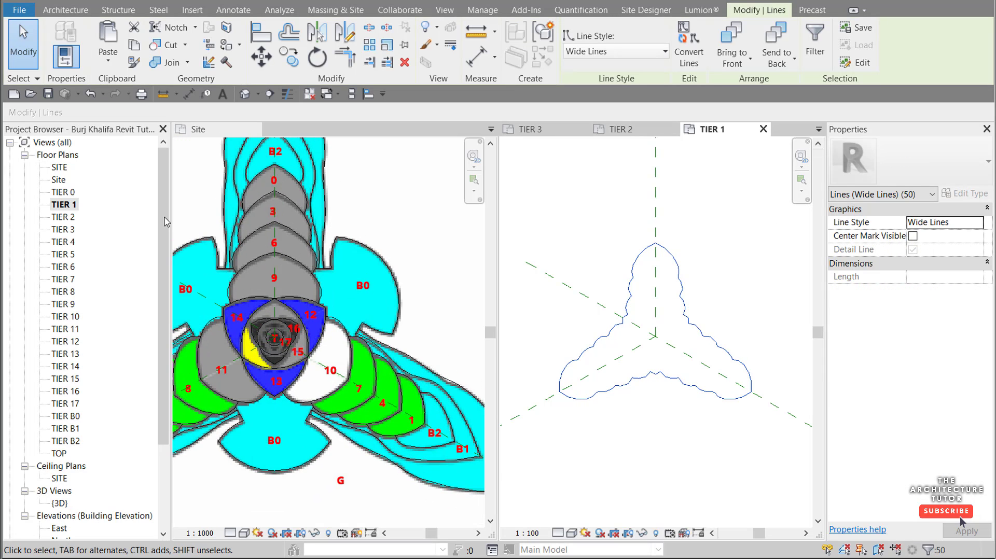
pyautogui.doubleClick(64, 192)
pyautogui.scroll(-1, 653, 351)
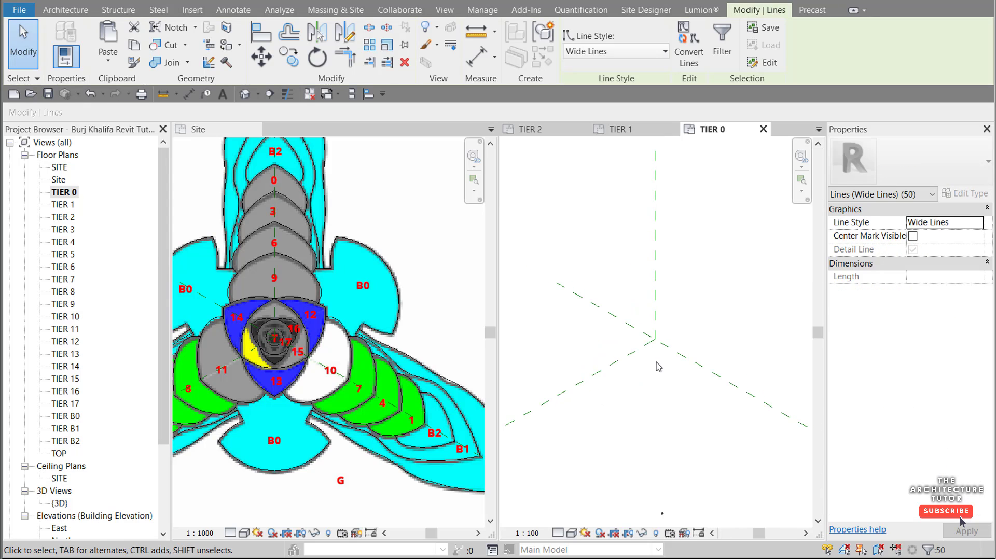
pyautogui.hotkey('ctrl', 'v')
pyautogui.scroll(2, 648, 341)
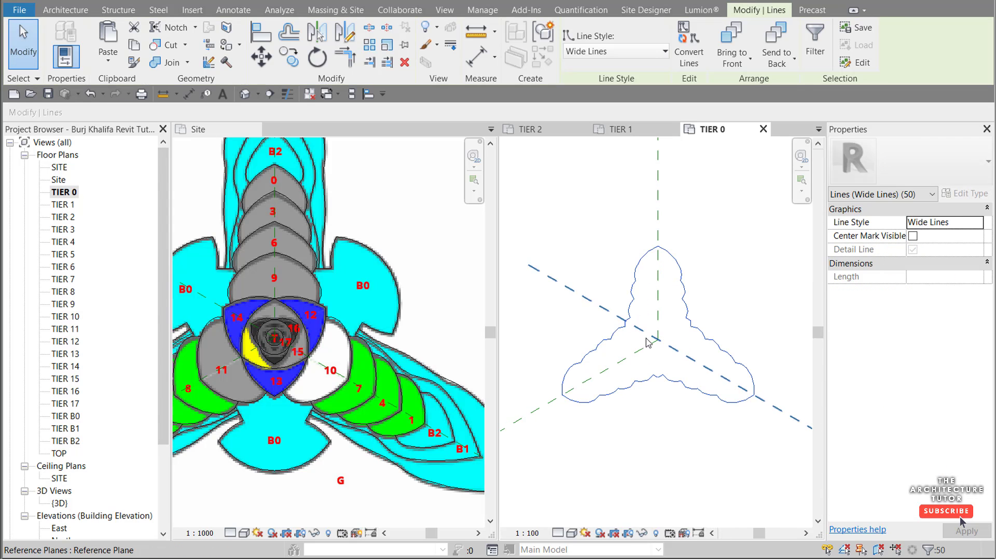
pyautogui.press('Escape')
# Step: Copy the chain of outer arcs around grey area 0 from the Site plan and paste it into the TIER 0 plan, aligned to the current view
pyautogui.scroll(-2, 285, 371)
pyautogui.scroll(6, 266, 219)
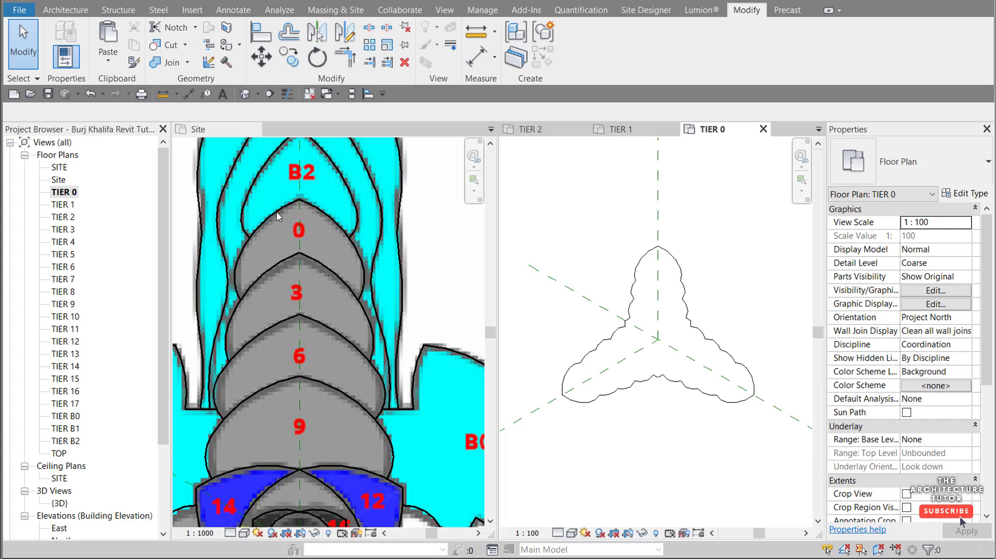
pyautogui.click(277, 216)
pyautogui.press('Tab')
pyautogui.click(277, 216)
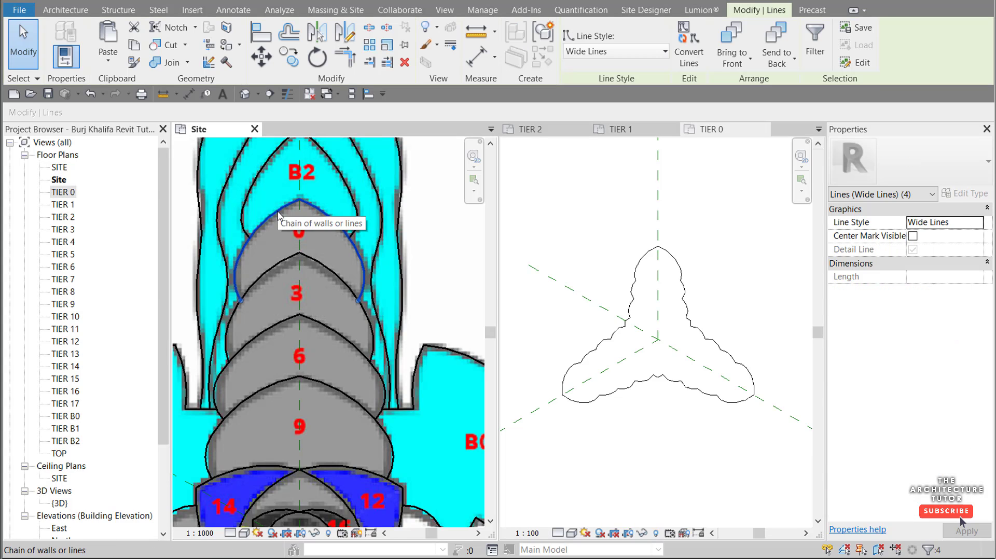
pyautogui.click(730, 240)
pyautogui.hotkey('ctrl', 'v')
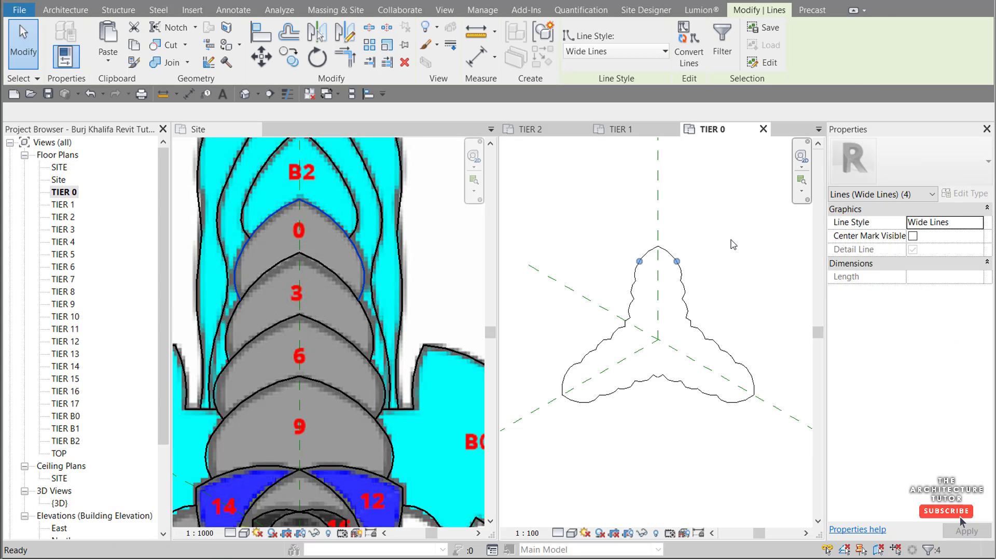
# Step: Trim both ends of the area 0 arcs to corners with the area 3 arcs in the TIER 0 plan, removing the inner arcs
pyautogui.scroll(4, 653, 238)
pyautogui.scroll(2, 620, 298)
pyautogui.press('Escape')
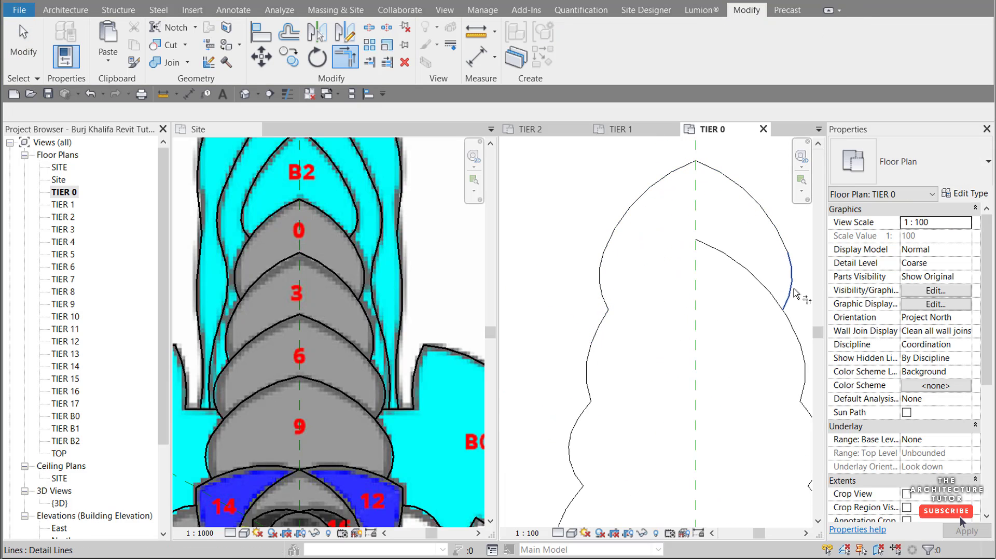
pyautogui.scroll(-4, 639, 293)
pyautogui.scroll(-2, 697, 282)
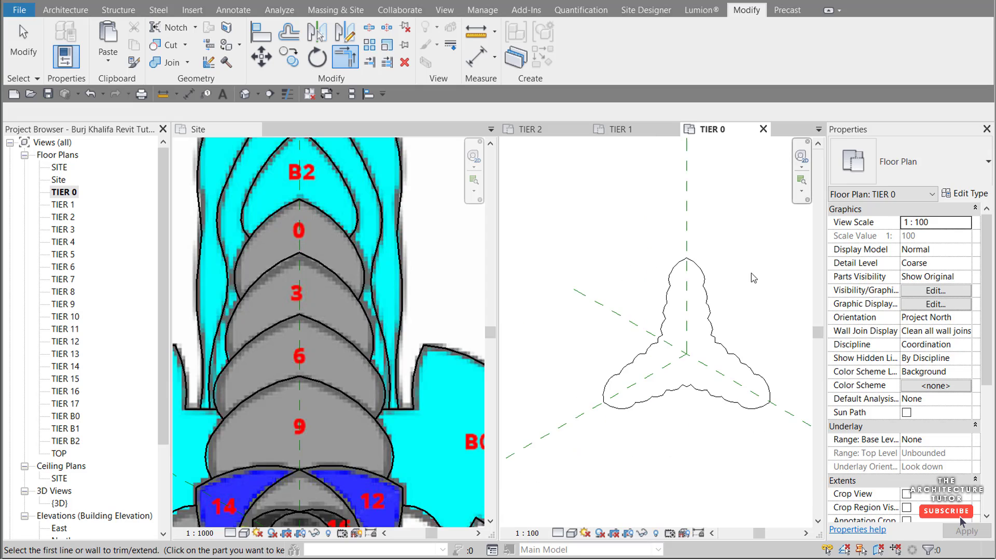
pyautogui.press('Escape')
# Step: Open the TIER B2 floor plan alongside the Site plan
pyautogui.scroll(-1, 698, 283)
pyautogui.scroll(-3, 354, 324)
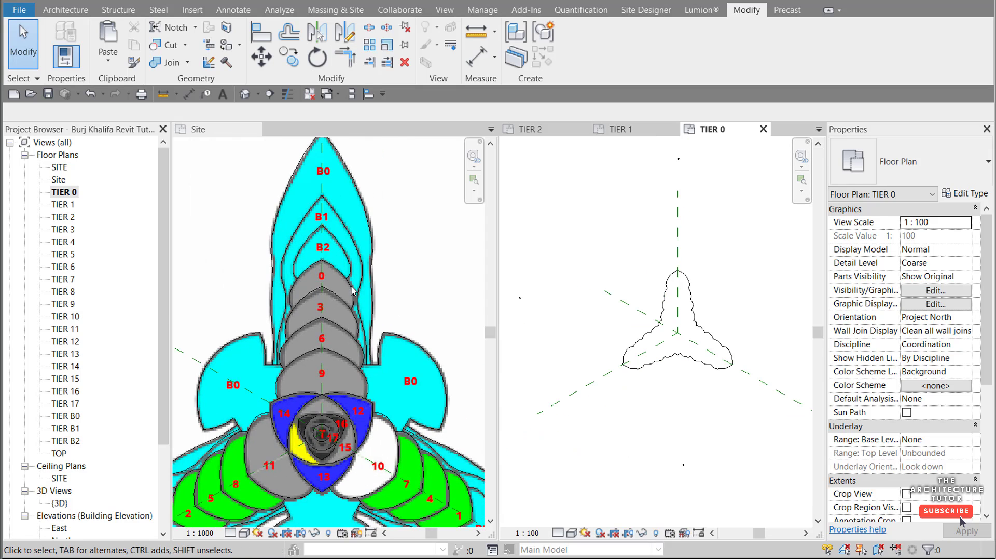
pyautogui.scroll(-1, 353, 290)
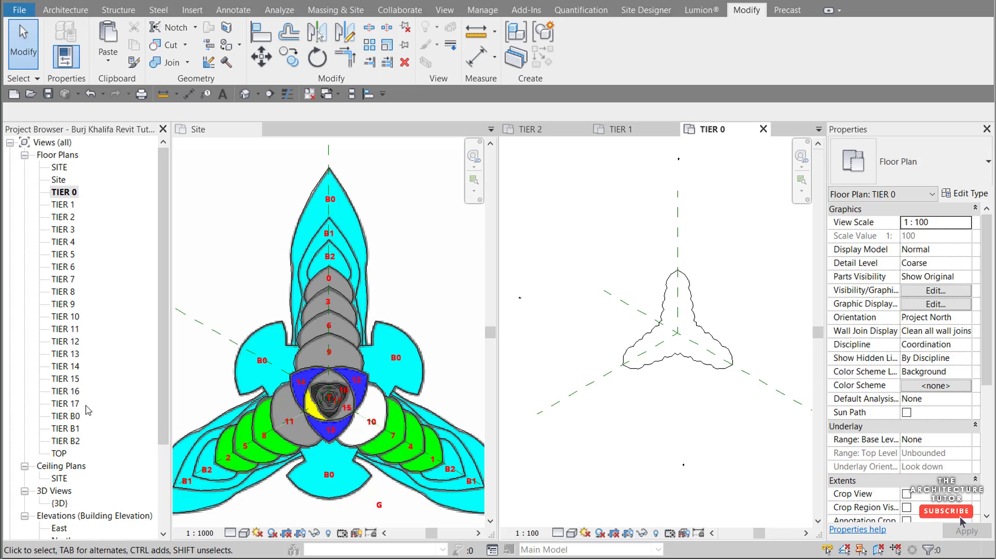
pyautogui.scroll(-1, 423, 319)
pyautogui.scroll(1, 449, 456)
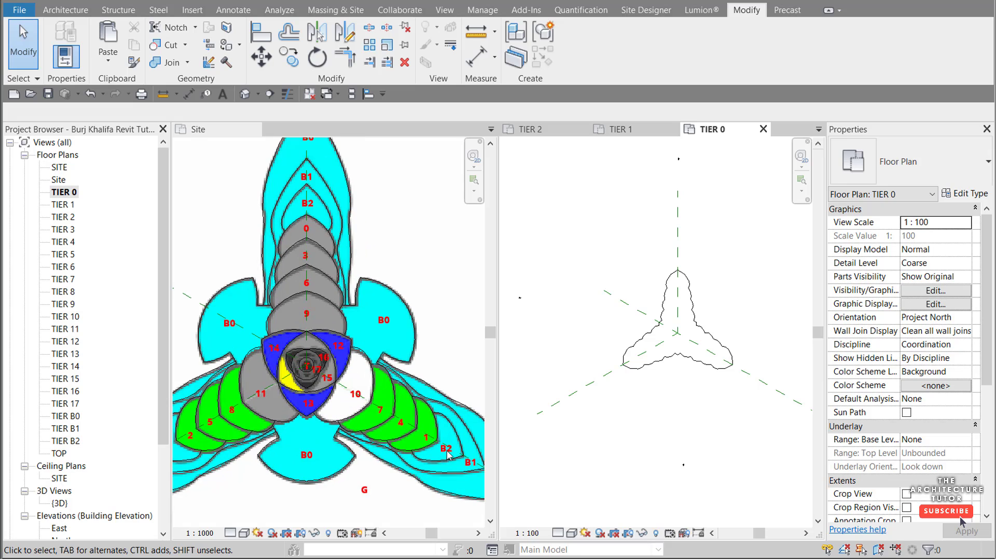
pyautogui.scroll(-1, 448, 450)
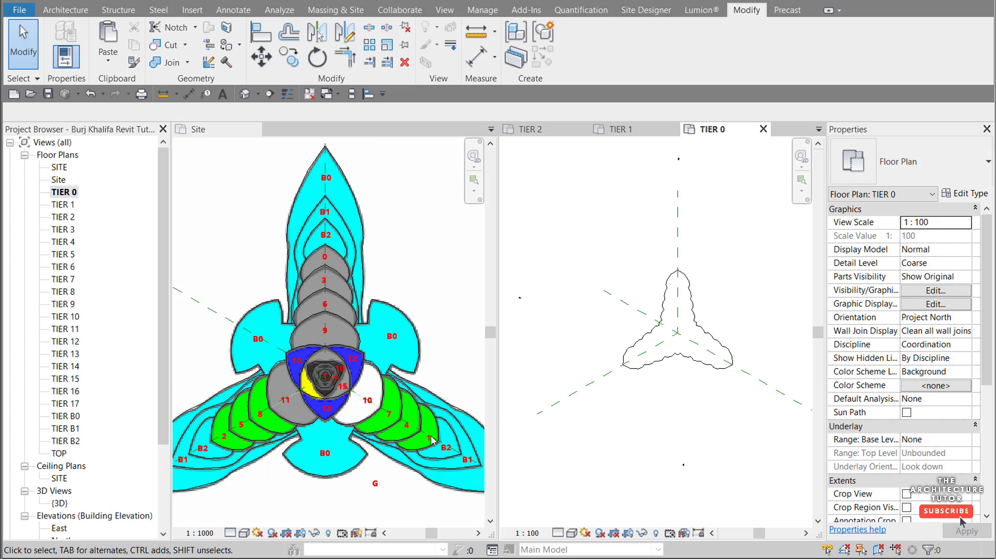
pyautogui.doubleClick(67, 441)
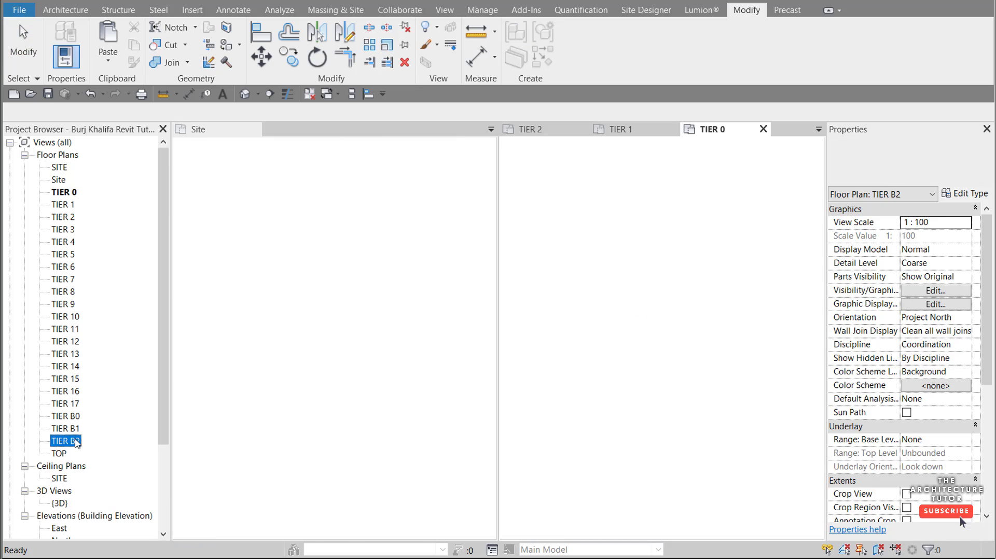
pyautogui.scroll(-1, 444, 457)
pyautogui.scroll(1, 443, 458)
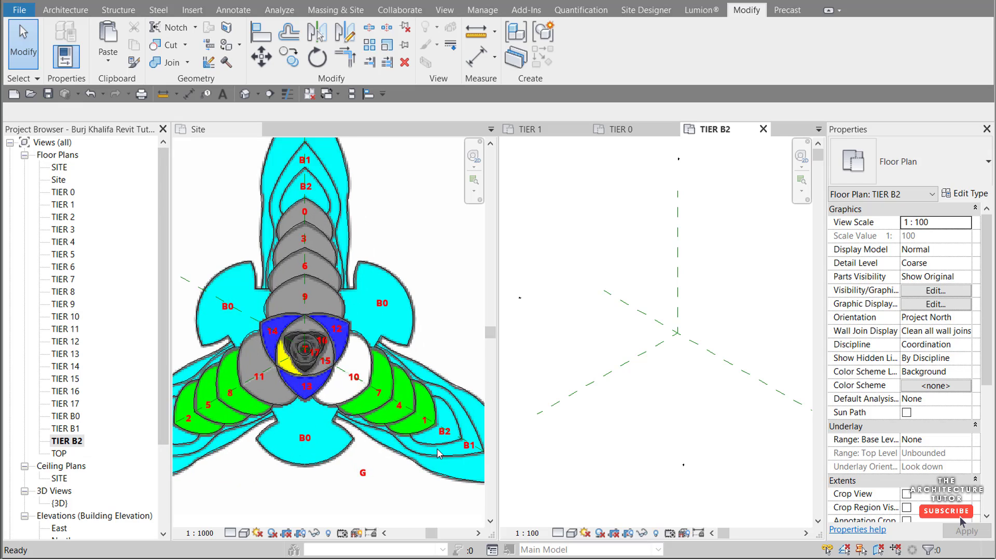
pyautogui.scroll(-1, 438, 445)
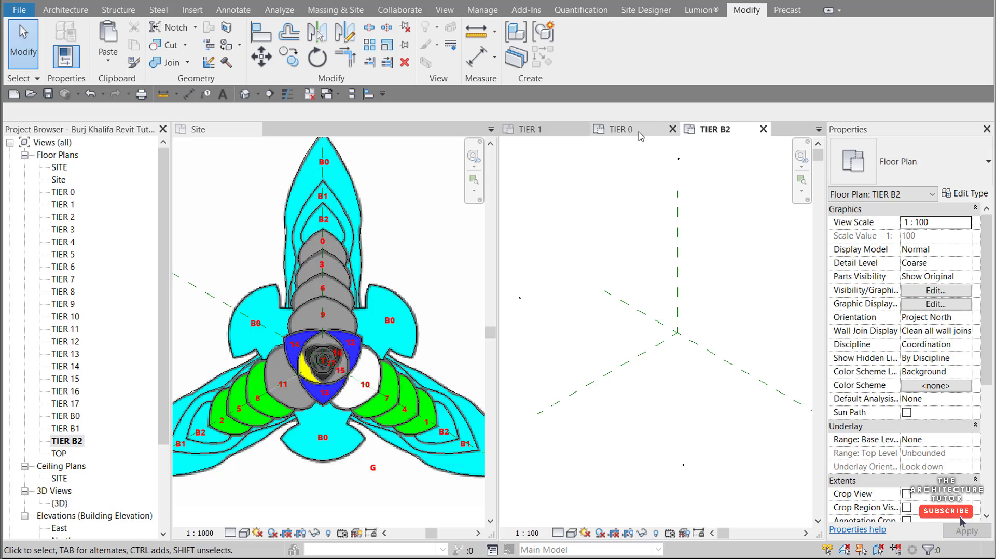
# Step: Copy the whole TIER 0 outline and paste it into the TIER B2 plan, aligned to the current view
pyautogui.click(620, 129)
pyautogui.moveTo(614, 243); pyautogui.dragTo(760, 410)
pyautogui.click(714, 130)
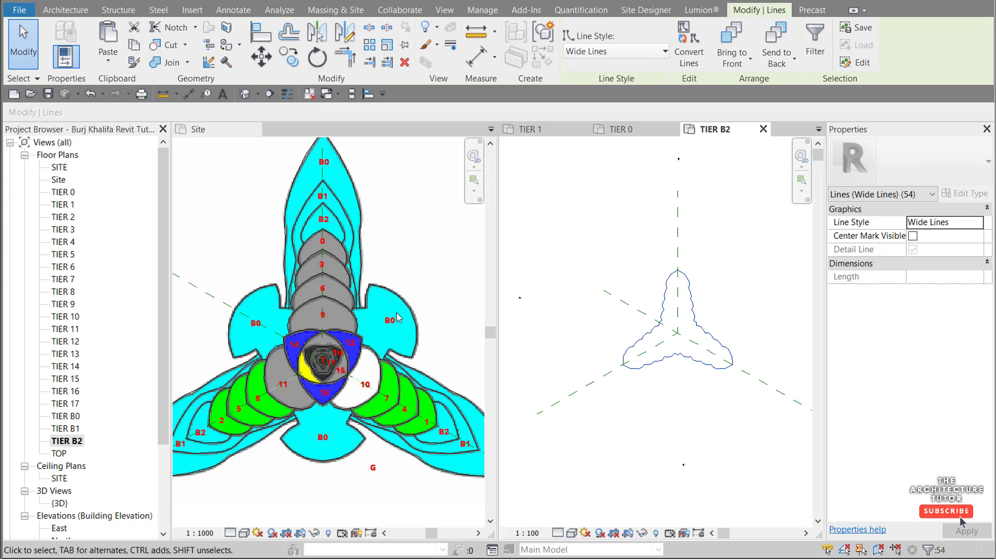
pyautogui.press('Escape')
# Step: Copy the arc chains around the B2 areas of all three wings from the Site plan and paste them into the TIER B2 plan, aligned to the current view
pyautogui.scroll(3, 316, 209)
pyautogui.click(314, 217)
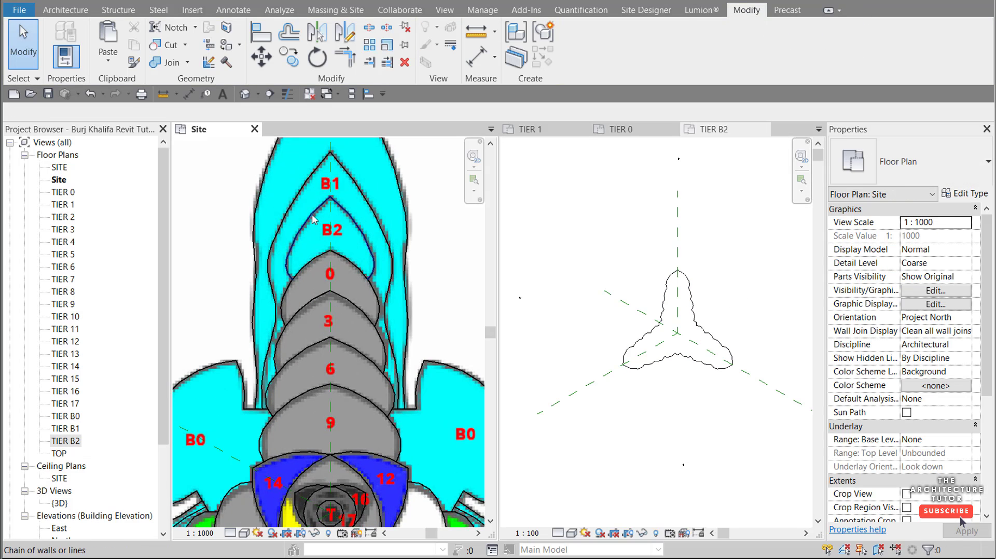
pyautogui.click(314, 218)
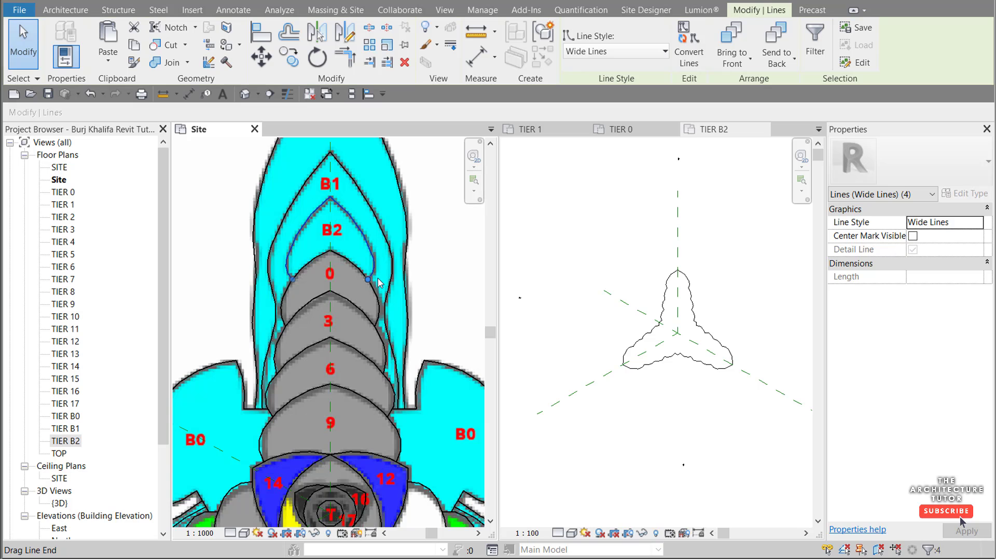
pyautogui.scroll(-4, 369, 232)
pyautogui.scroll(2, 247, 409)
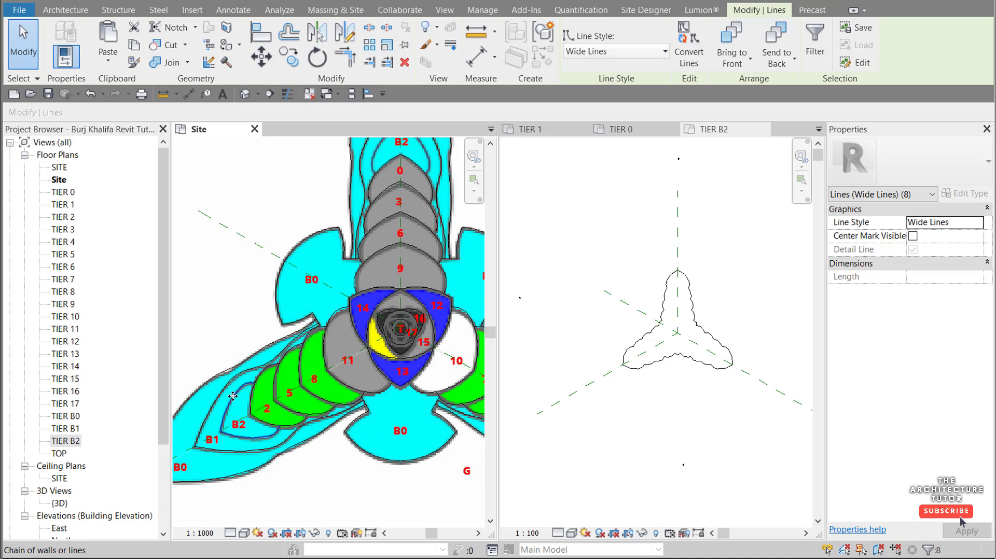
pyautogui.scroll(-5, 211, 337)
pyautogui.scroll(4, 435, 411)
pyautogui.scroll(3, 265, 325)
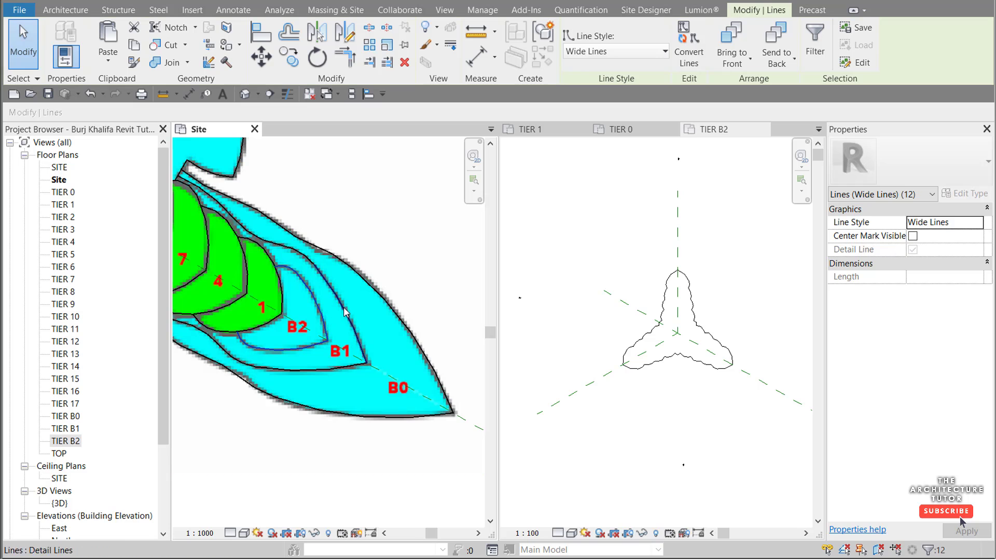
pyautogui.scroll(-2, 415, 313)
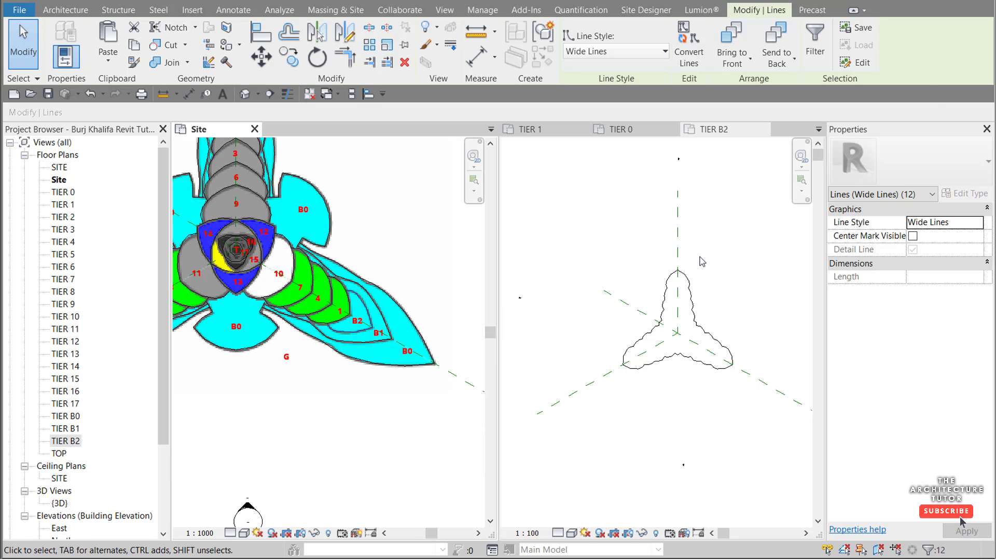
pyautogui.click(703, 260)
# Step: Trim the B2 arcs on all three wings to corners with the area 2, 0 and 1 arcs in the TIER B2 plan, removing the inner arcs
pyautogui.scroll(1, 709, 319)
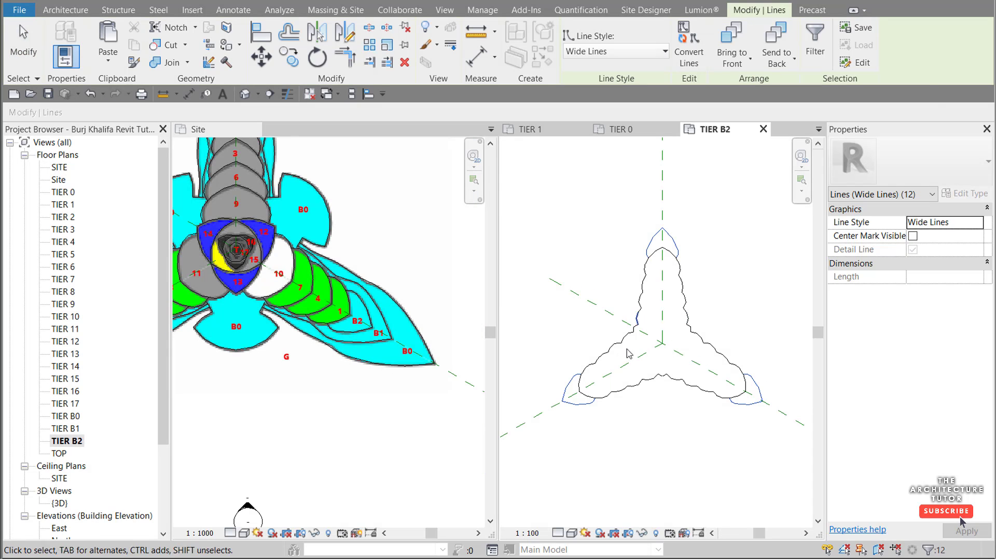
pyautogui.scroll(3, 569, 361)
pyautogui.press('Escape')
pyautogui.press('t')
pyautogui.press('r')
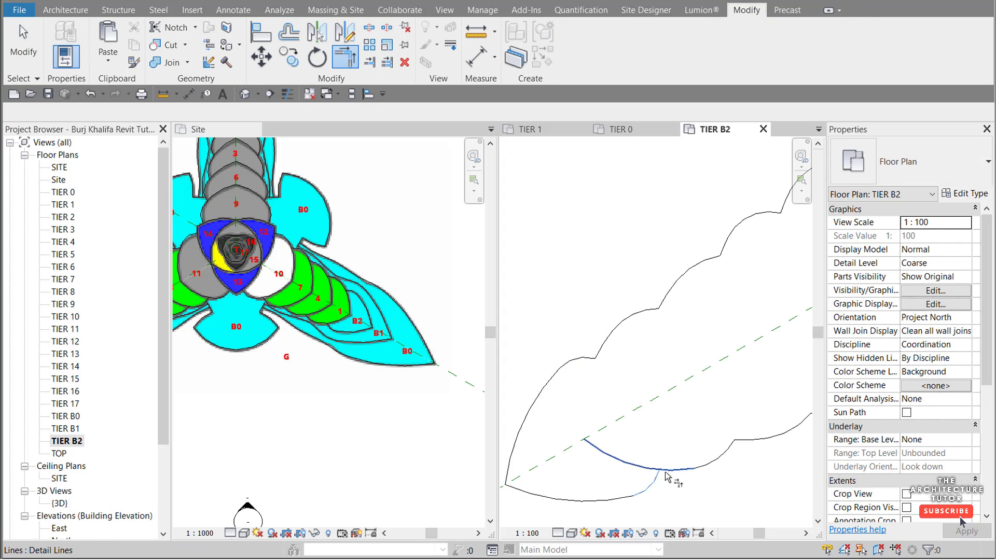
pyautogui.scroll(-3, 586, 405)
pyautogui.scroll(3, 690, 240)
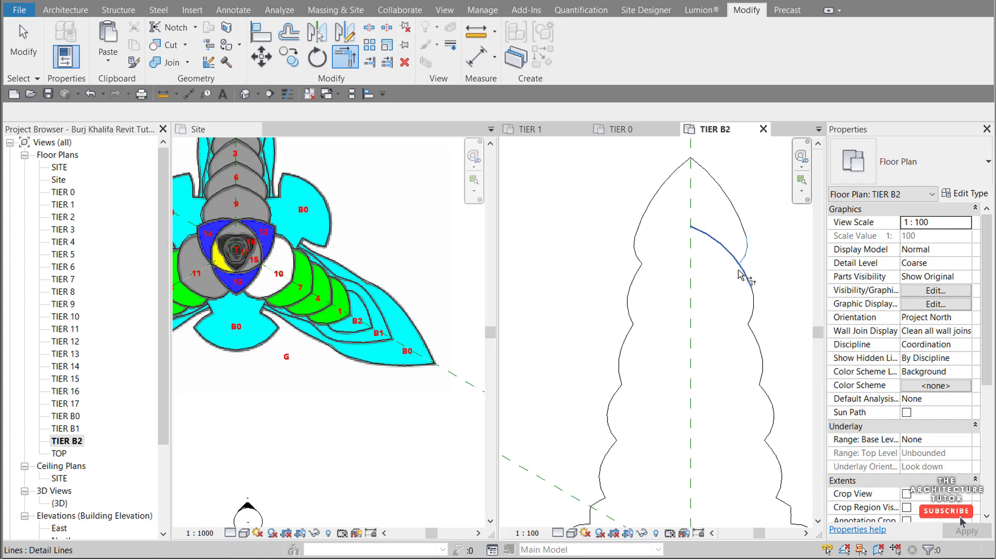
pyautogui.scroll(-3, 630, 220)
pyautogui.scroll(3, 710, 340)
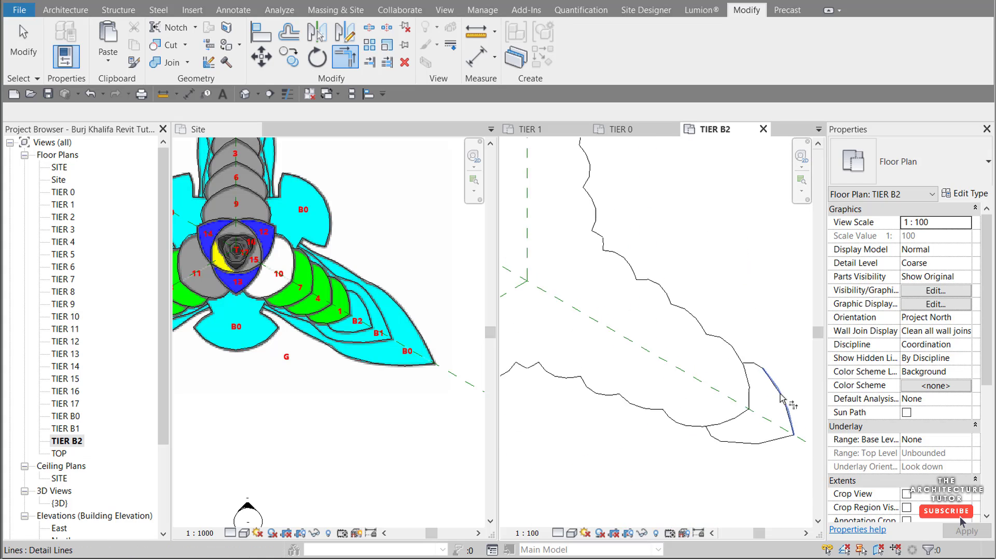
pyautogui.click(735, 357)
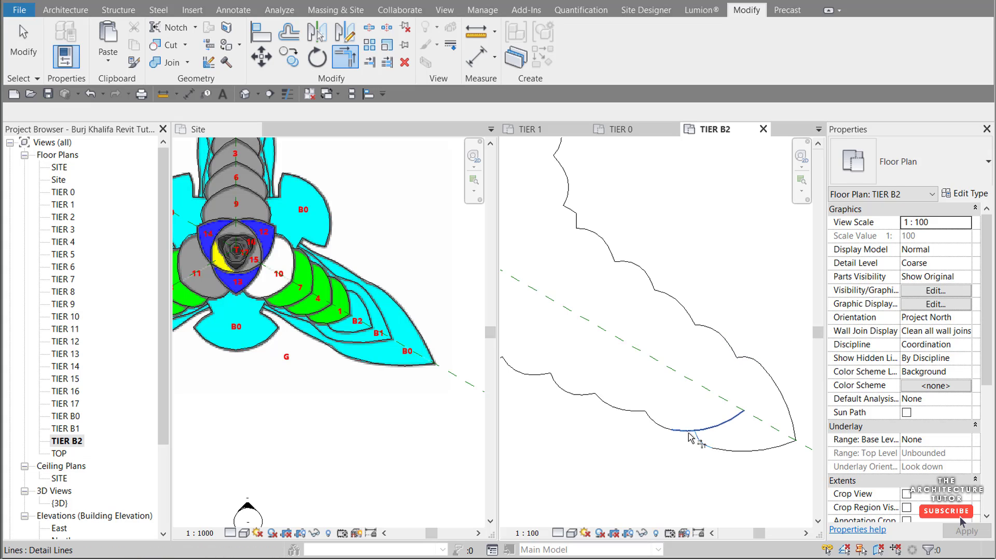
pyautogui.scroll(-3, 740, 345)
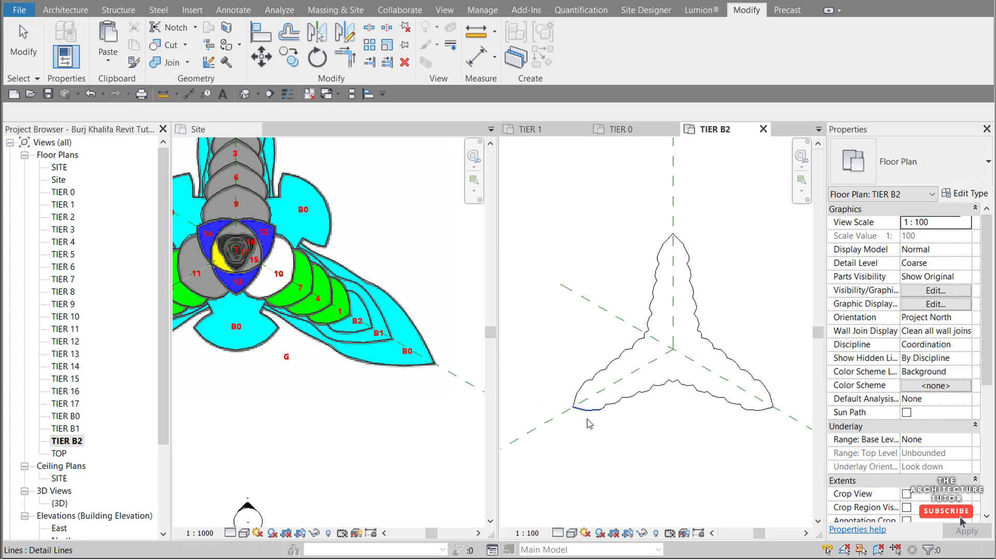
pyautogui.press('Escape')
pyautogui.press('Escape')
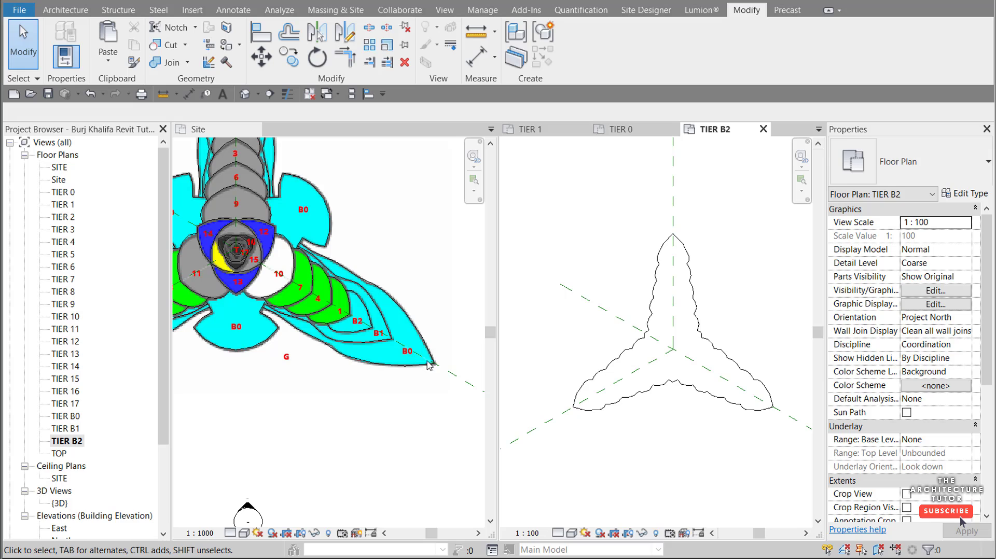
# Step: Copy the whole TIER B2 outline and paste it into the TIER B1 floor plan, aligned to the current view
pyautogui.scroll(1, 283, 320)
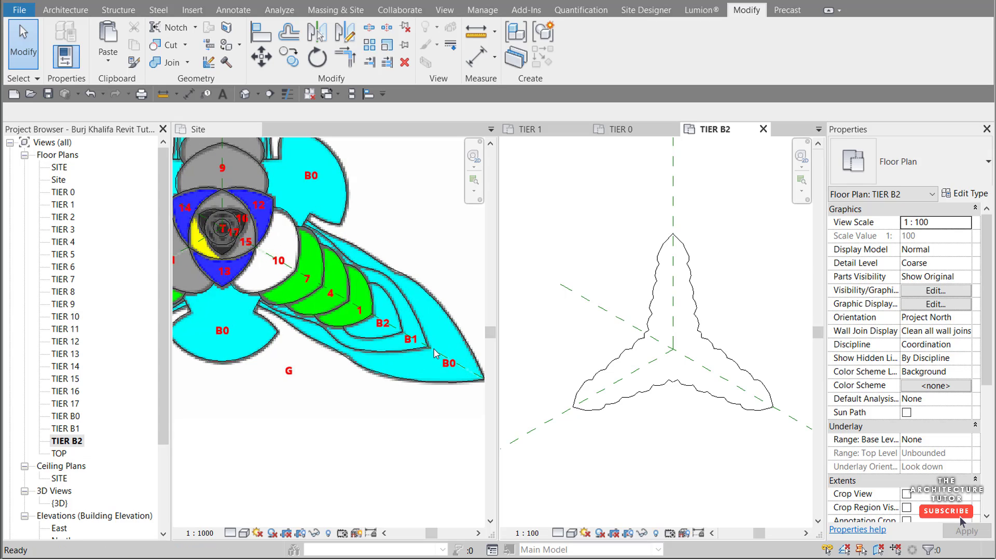
pyautogui.scroll(-1, 433, 354)
pyautogui.scroll(-1, 332, 327)
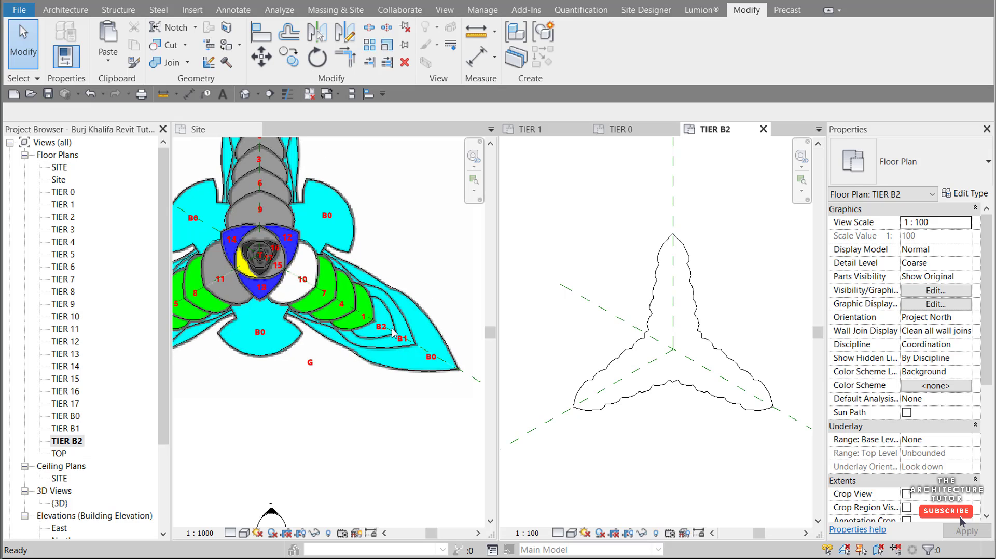
pyautogui.scroll(-1, 296, 322)
pyautogui.scroll(2, 327, 317)
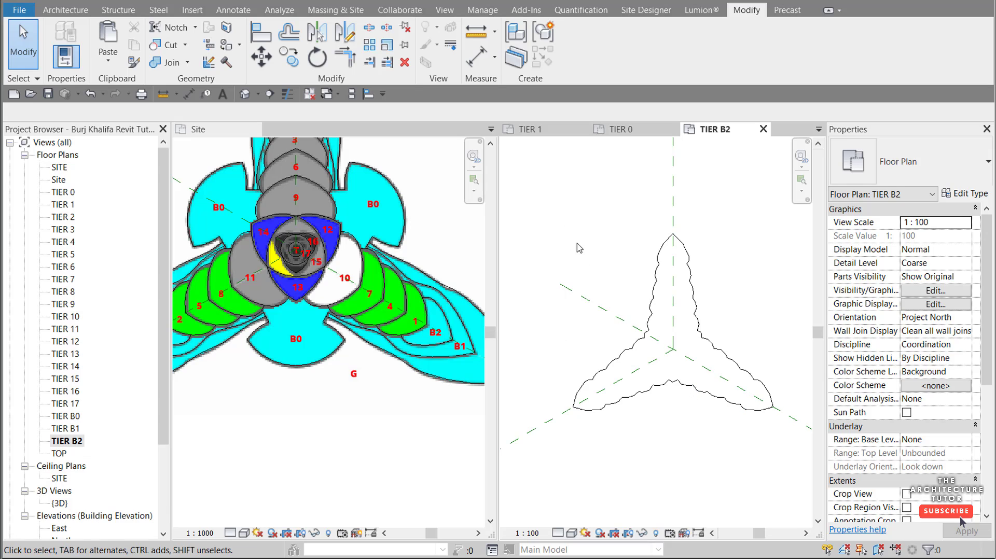
pyautogui.moveTo(549, 202); pyautogui.dragTo(788, 433)
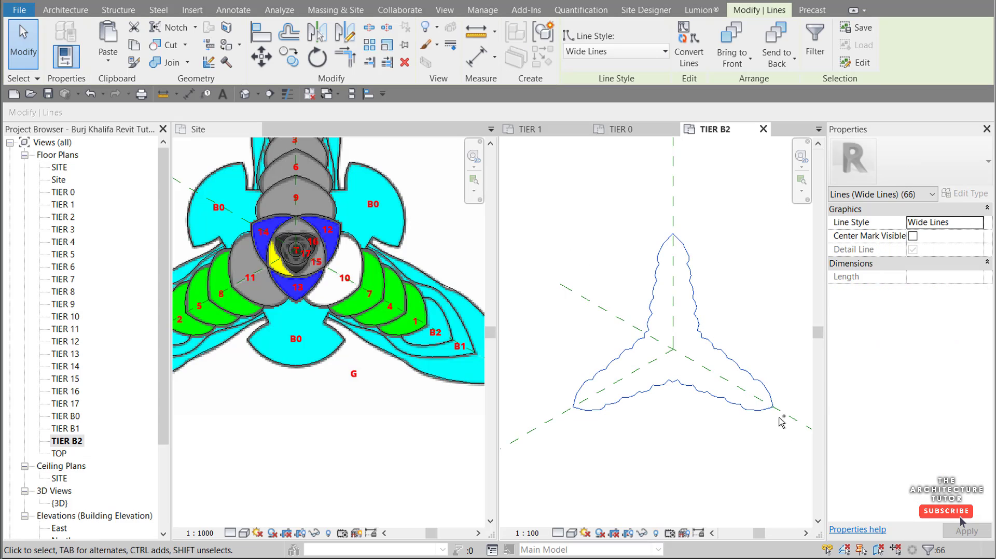
pyautogui.doubleClick(78, 429)
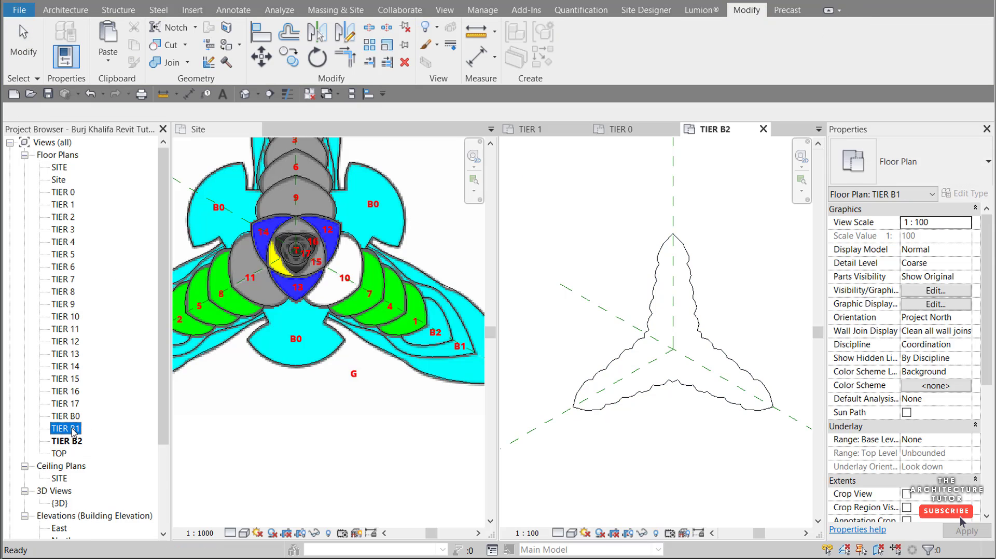
pyautogui.click(670, 405)
pyautogui.click(670, 403)
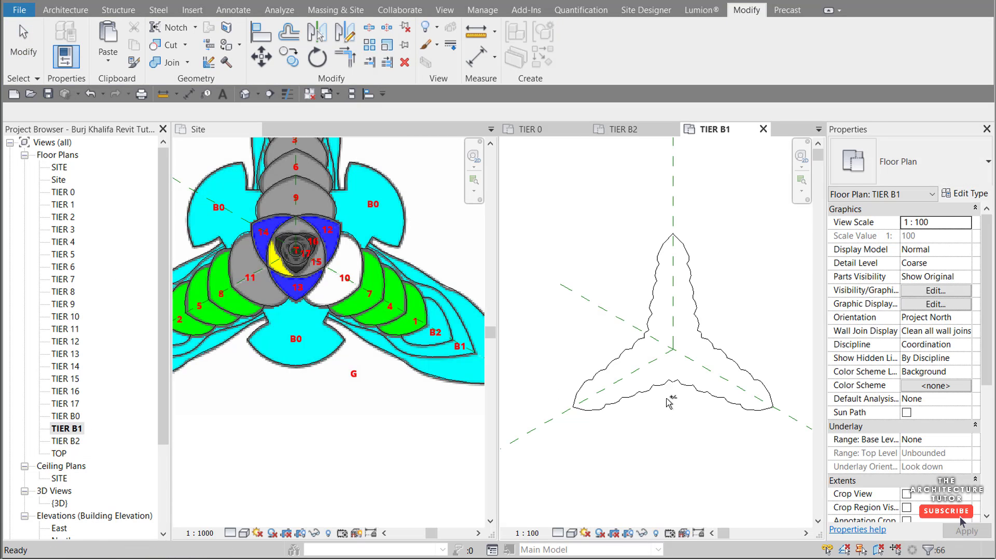
# Step: Copy the line chains around the B1 areas of all three wings from the Site plan and paste them into the TIER B1 plan, aligned to the current view
pyautogui.click(335, 340)
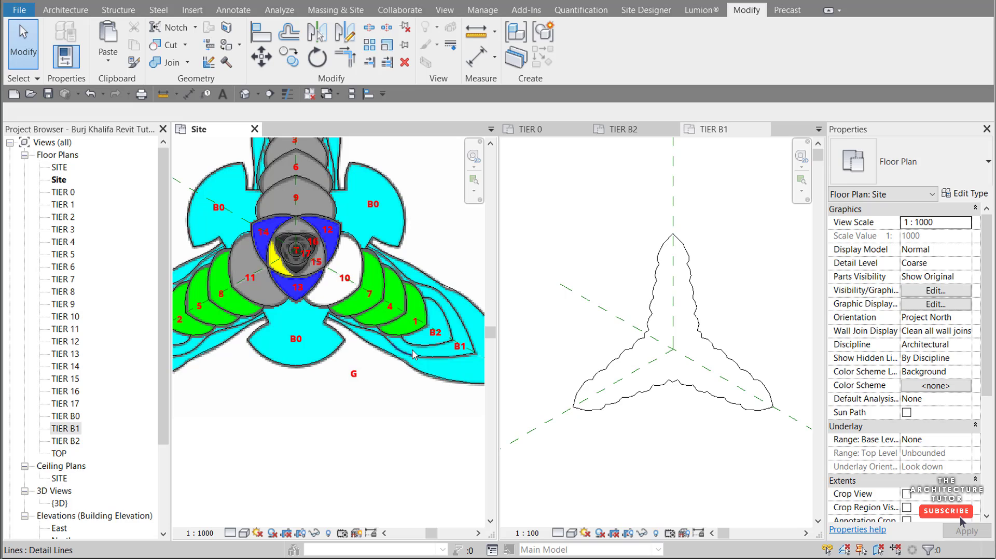
pyautogui.scroll(2, 434, 360)
pyautogui.click(433, 360)
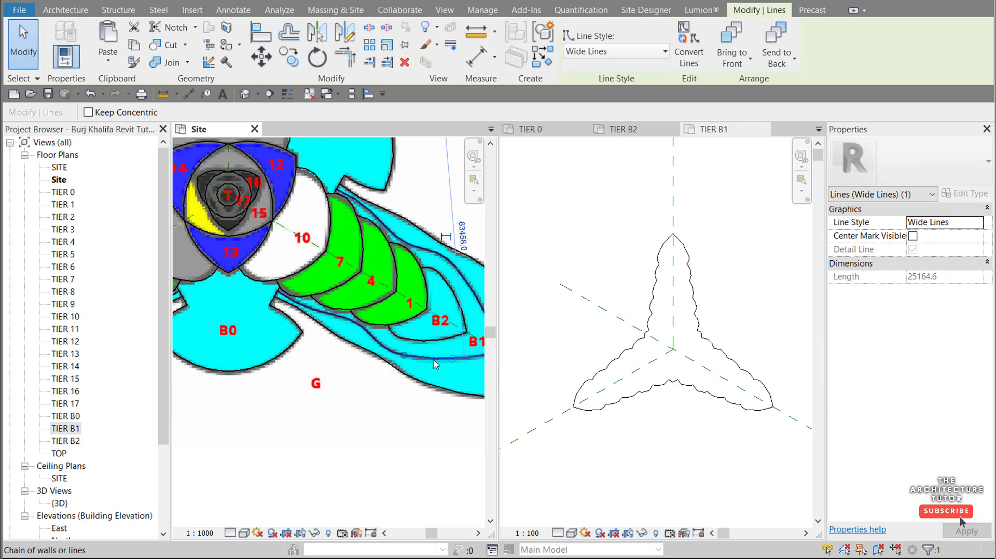
pyautogui.click(434, 359)
pyautogui.scroll(-3, 434, 359)
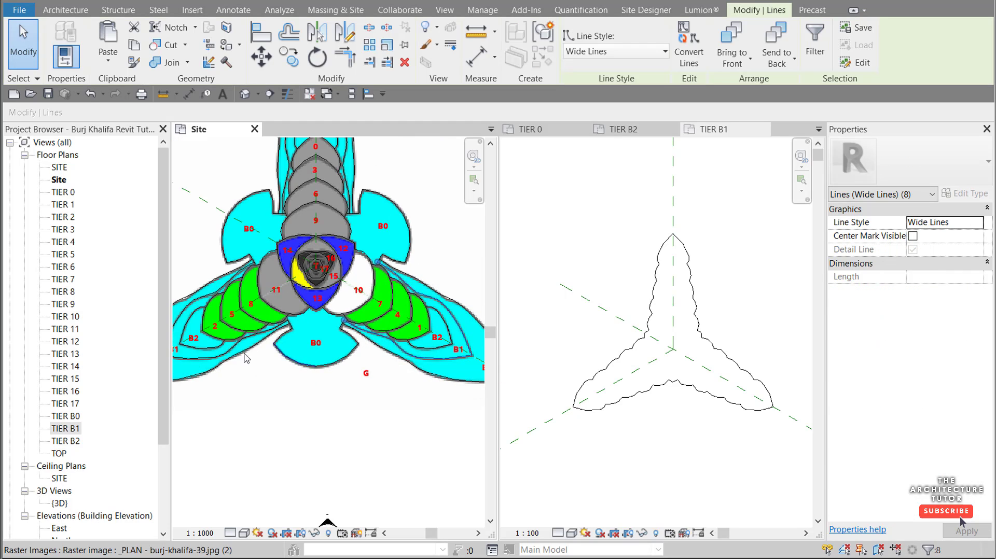
pyautogui.scroll(2, 208, 358)
pyautogui.scroll(-3, 317, 342)
pyautogui.scroll(2, 225, 352)
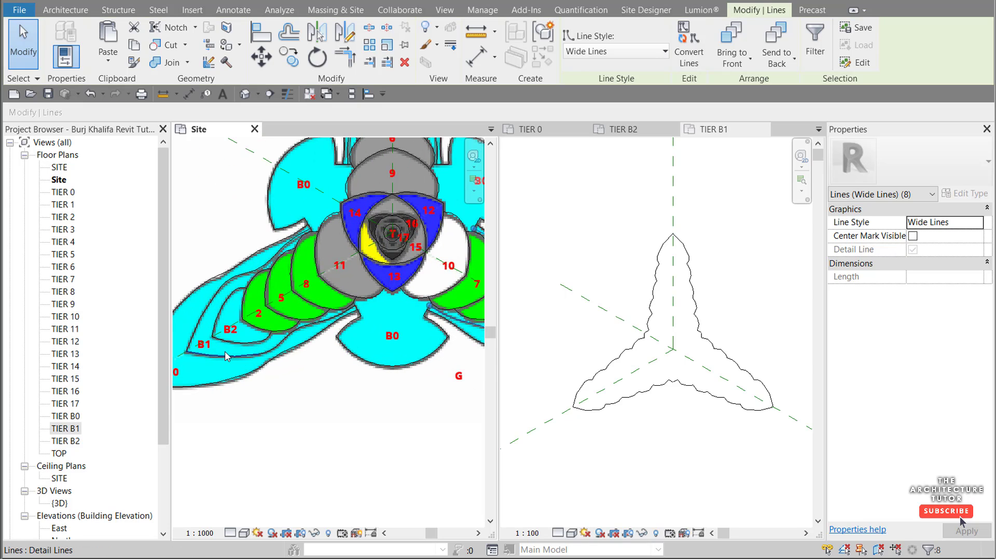
pyautogui.press('Tab')
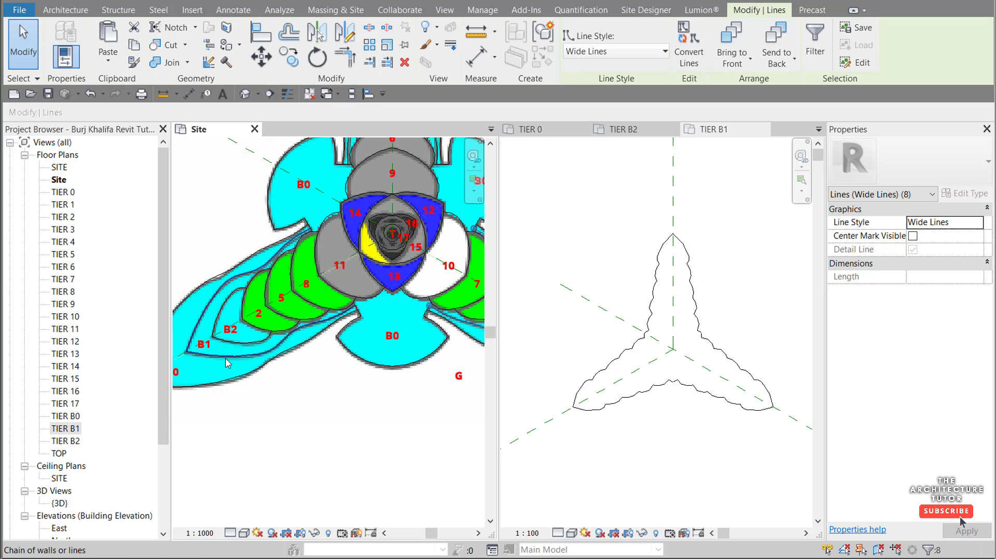
pyautogui.scroll(-4, 237, 416)
pyautogui.scroll(3, 311, 177)
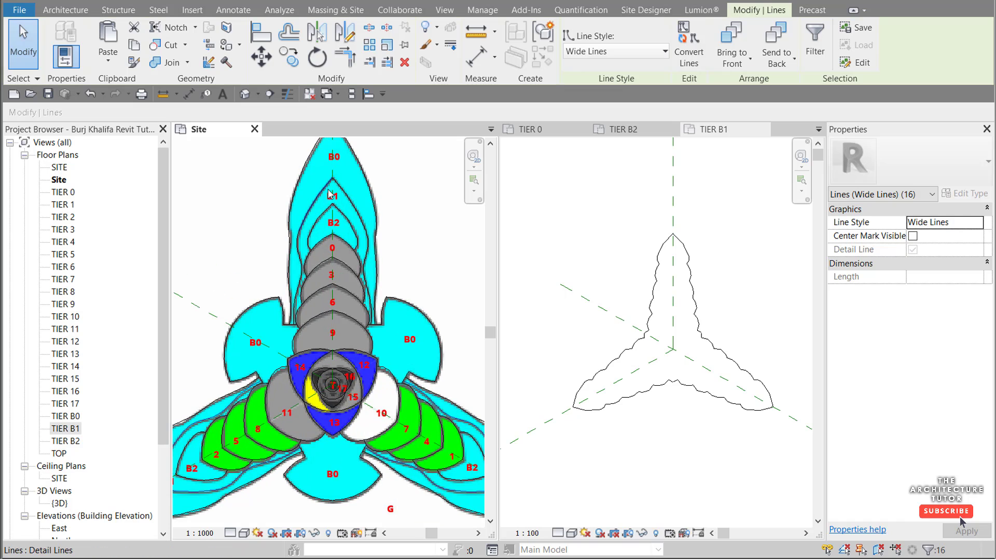
pyautogui.press('Tab')
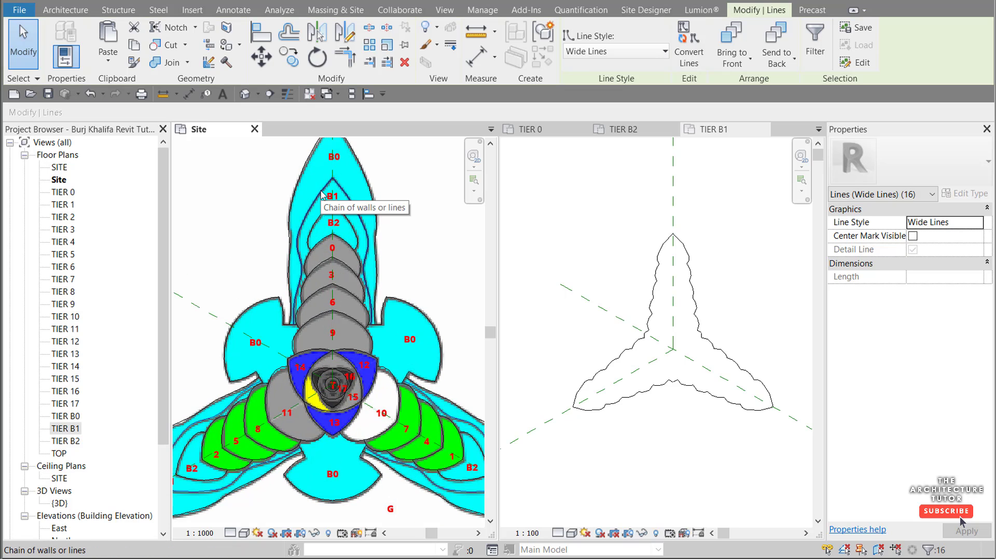
pyautogui.keyDown('ctrl'); pyautogui.click(321, 195); pyautogui.keyUp('ctrl')
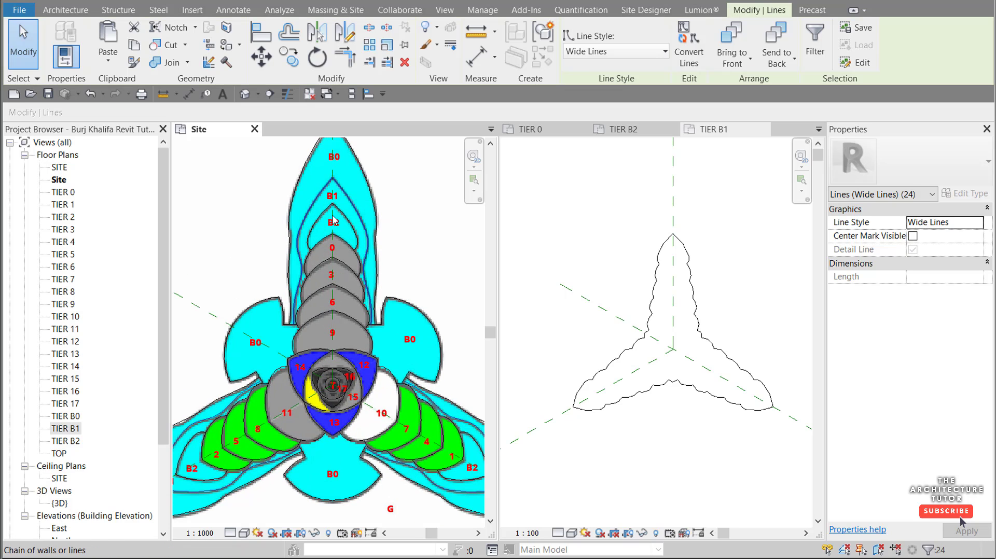
pyautogui.click(678, 430)
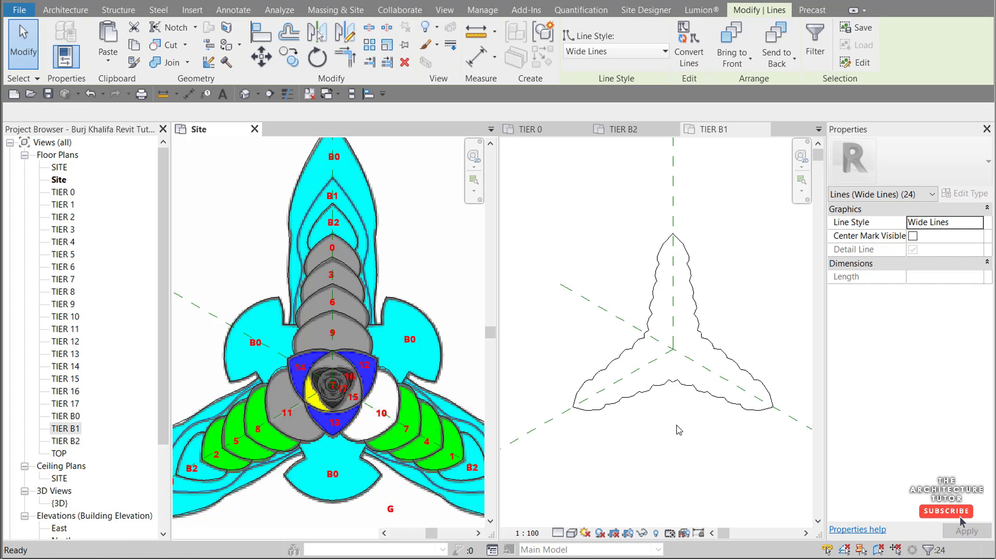
pyautogui.hotkey('ctrl', 'v')
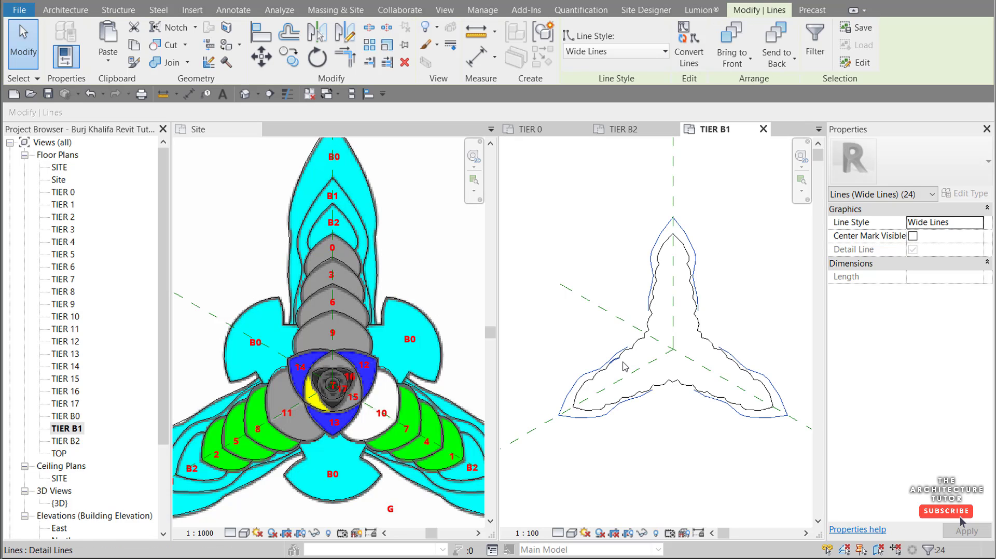
pyautogui.press('Escape')
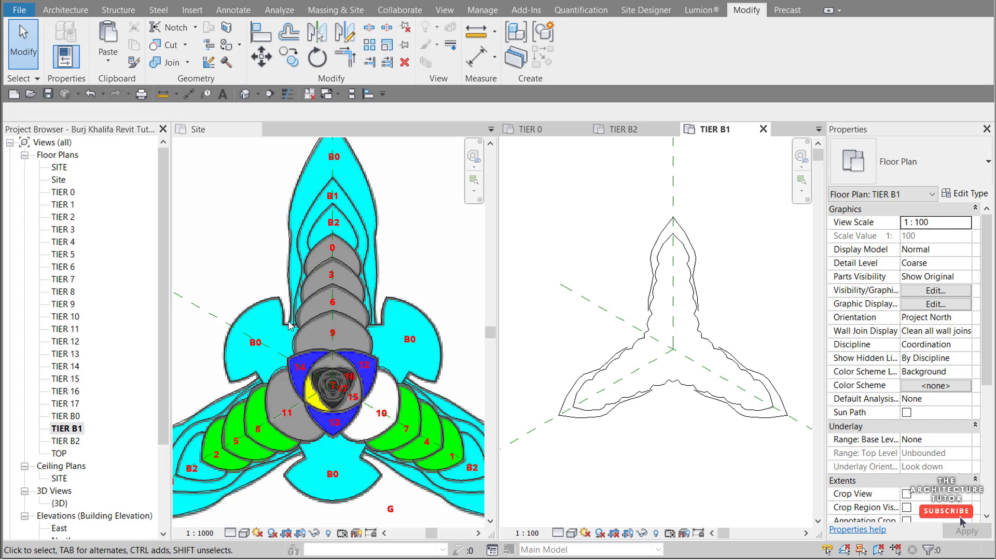
# Step: Copy the six short straight lines joining the B0 lobes to the wings from the Site plan into the TIER B1 plan, aligned to the current view
pyautogui.scroll(3, 289, 325)
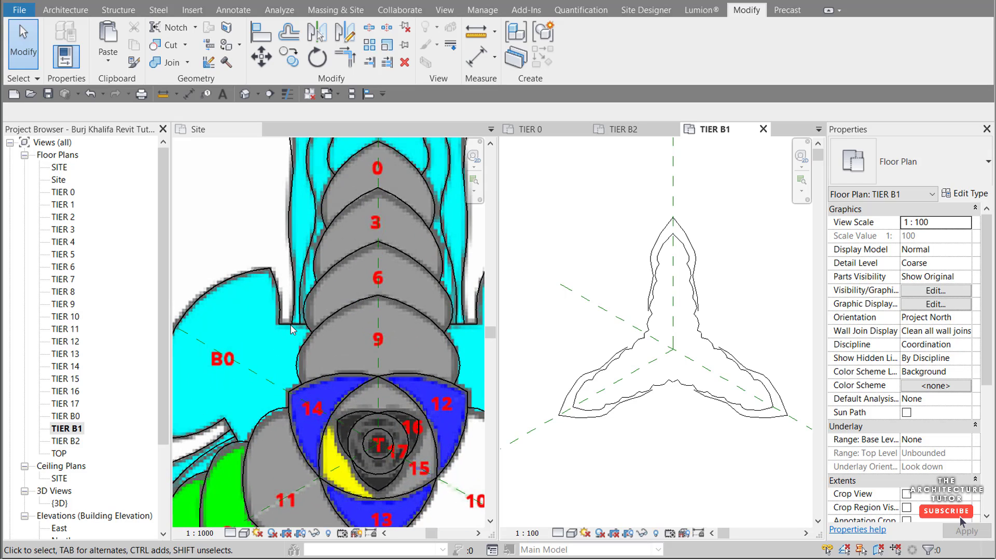
pyautogui.scroll(2, 289, 330)
pyautogui.click(282, 324)
pyautogui.scroll(-4, 282, 324)
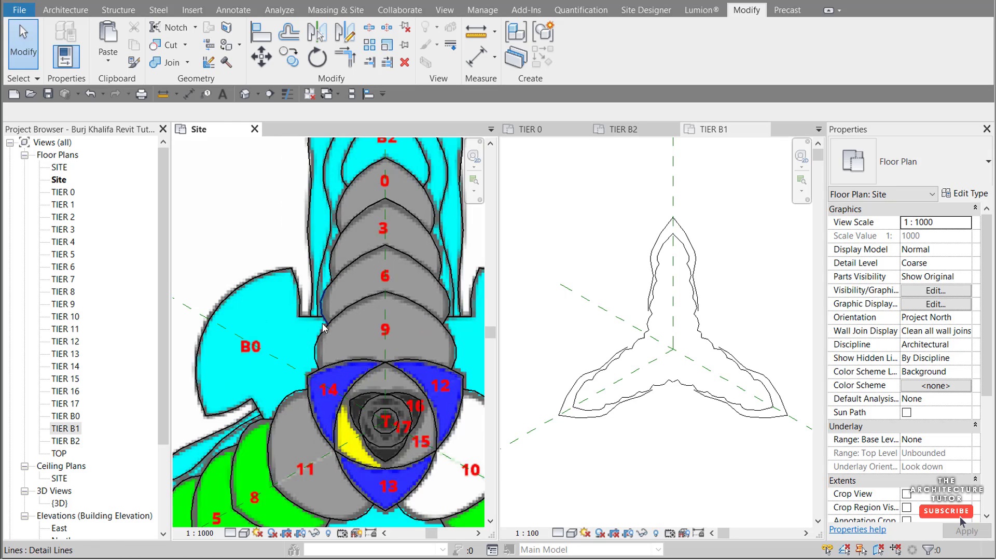
pyautogui.scroll(5, 304, 320)
pyautogui.click(306, 310)
pyautogui.scroll(-4, 306, 313)
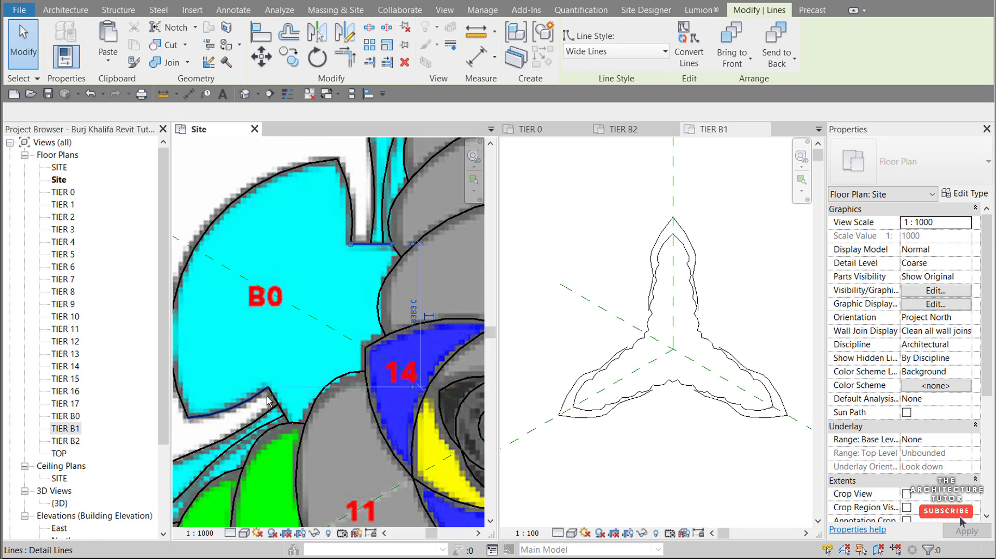
pyautogui.scroll(4, 272, 392)
pyautogui.keyDown('ctrl'); pyautogui.click(274, 401); pyautogui.keyUp('ctrl')
pyautogui.scroll(-4, 264, 329)
pyautogui.scroll(3, 388, 299)
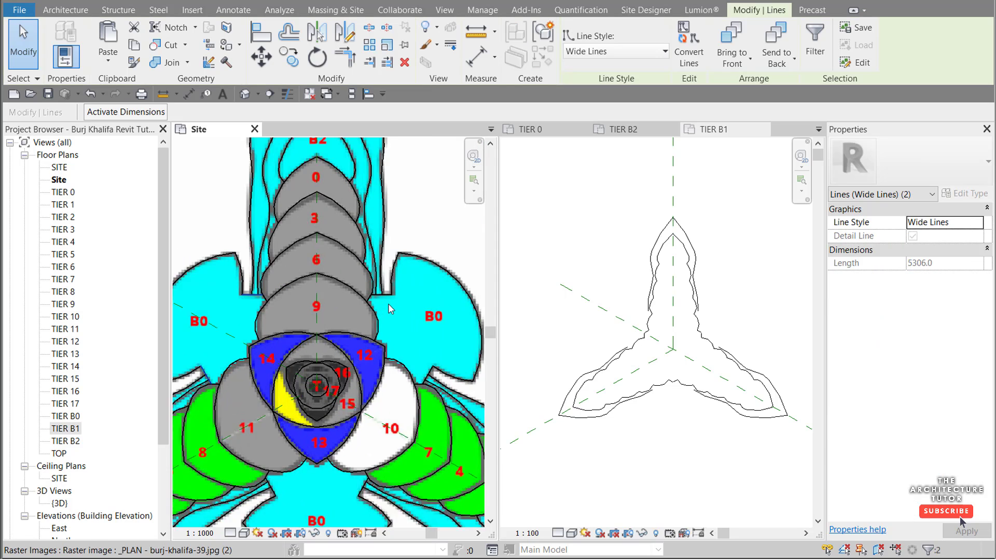
pyautogui.keyDown('ctrl'); pyautogui.click(439, 389); pyautogui.keyUp('ctrl')
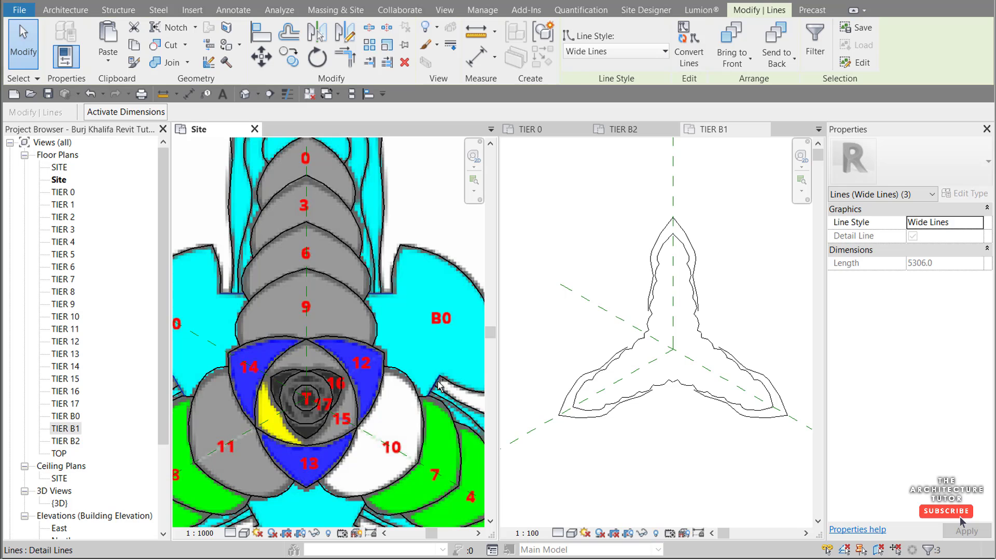
pyautogui.keyDown('ctrl'); pyautogui.click(440, 386); pyautogui.keyUp('ctrl')
pyautogui.scroll(-4, 441, 331)
pyautogui.scroll(4, 318, 410)
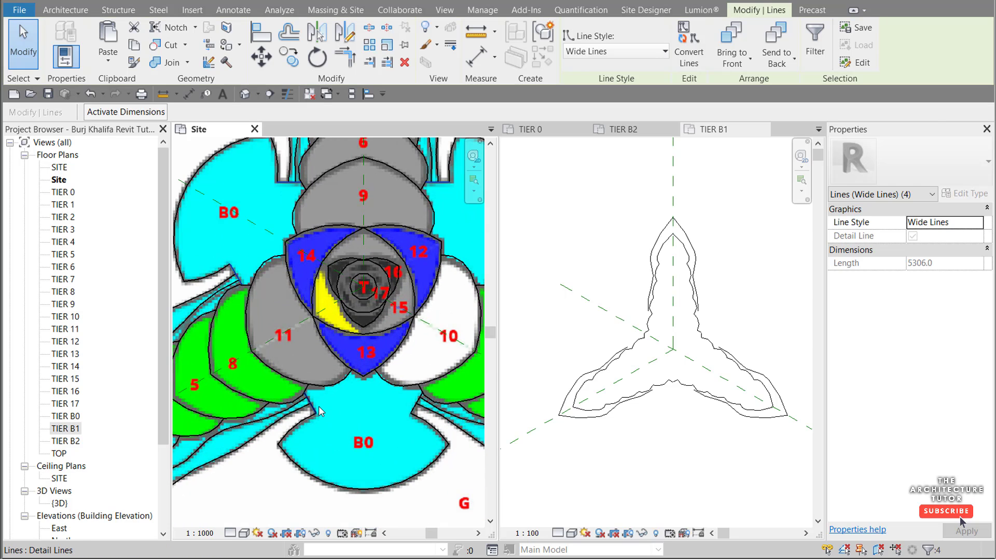
pyautogui.keyDown('ctrl'); pyautogui.click(318, 408); pyautogui.keyUp('ctrl')
pyautogui.keyDown('ctrl'); pyautogui.click(421, 412); pyautogui.keyUp('ctrl')
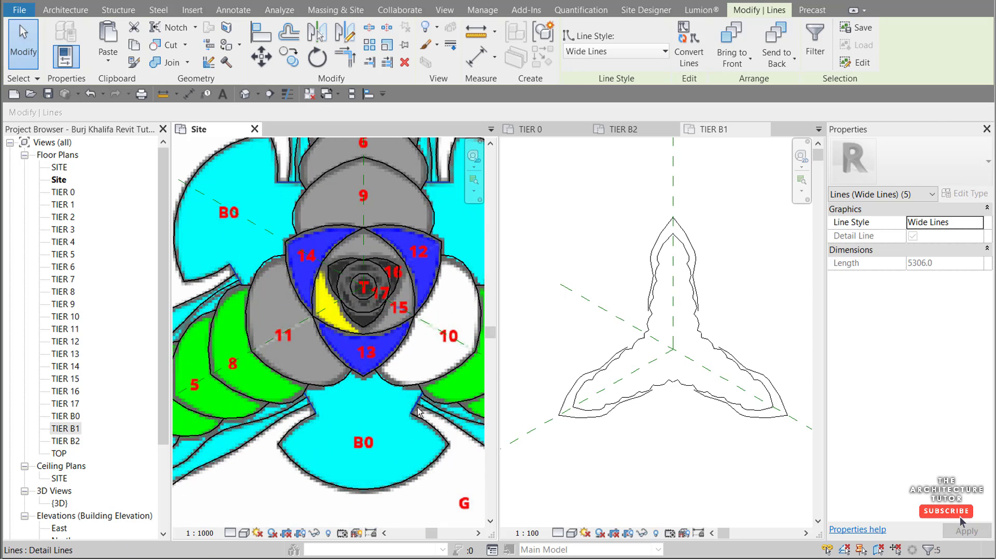
pyautogui.click(674, 478)
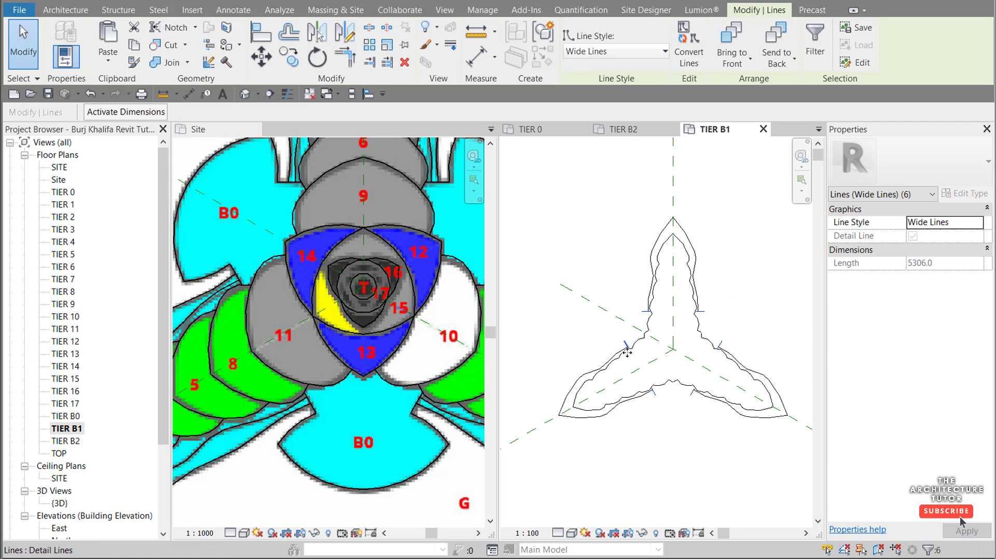
pyautogui.scroll(5, 627, 352)
pyautogui.press('Escape')
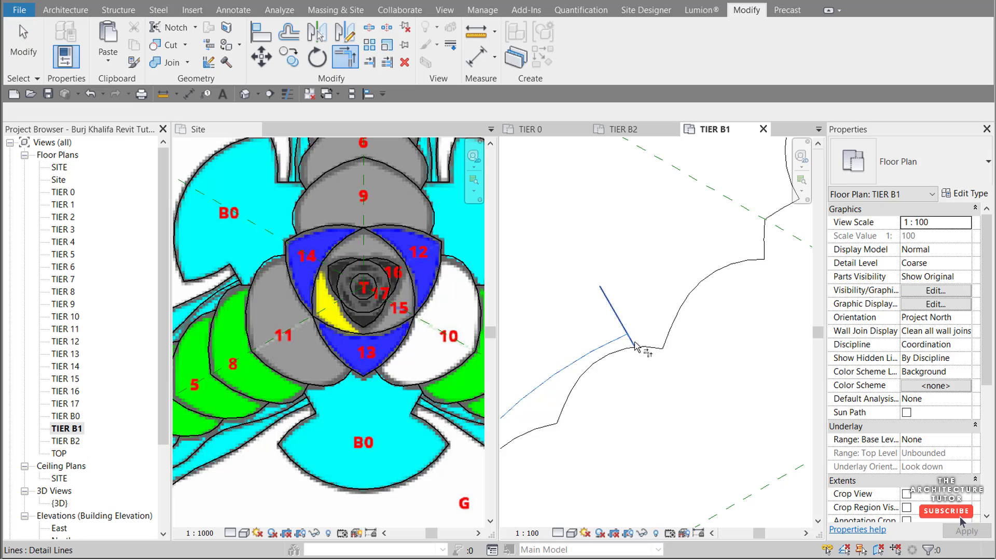
# Step: Trim the short connecting lines on both sides of the southwest wing to corners with the B1 arcs and the inner outline in TIER B1
pyautogui.click(635, 347)
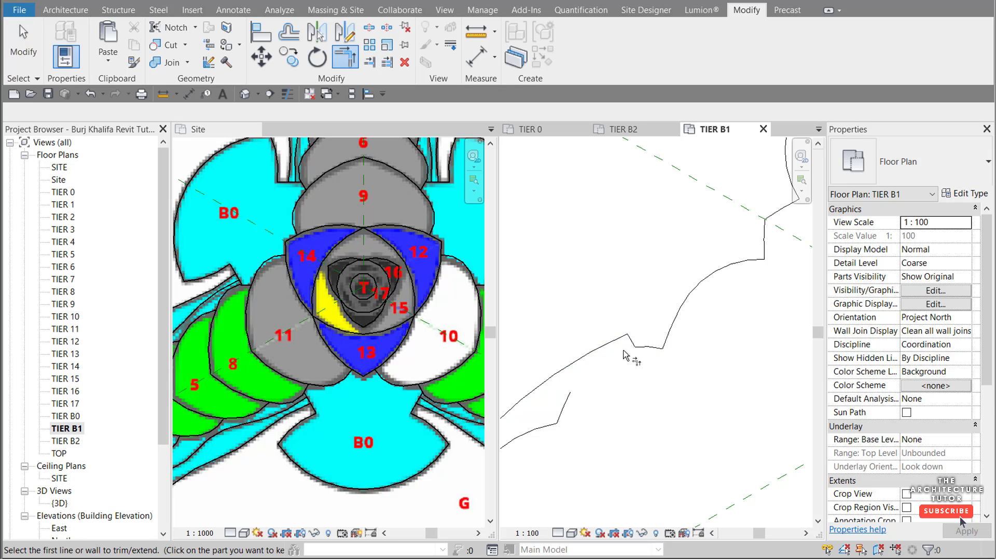
pyautogui.scroll(-3, 624, 356)
pyautogui.scroll(2, 688, 444)
pyautogui.click(671, 422)
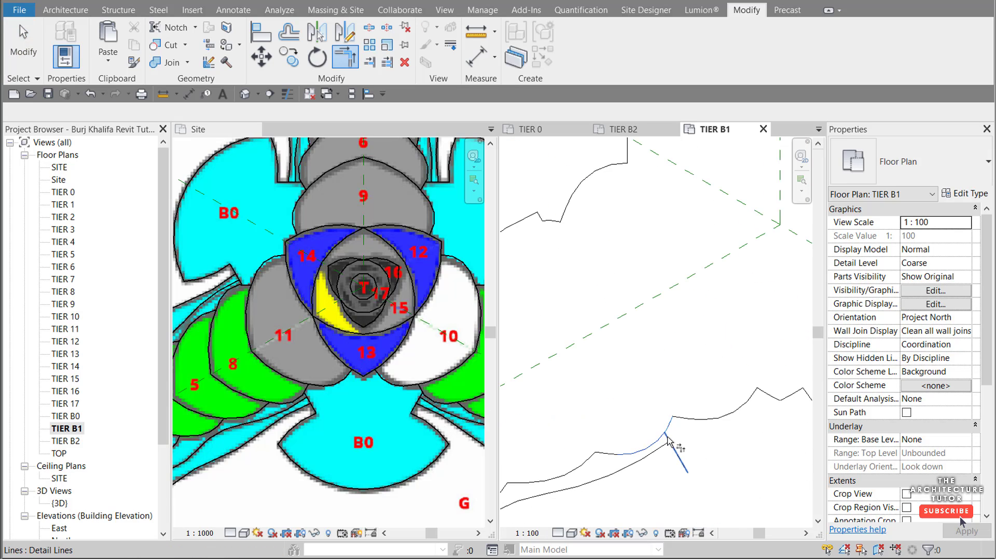
pyautogui.click(669, 440)
pyautogui.scroll(-3, 649, 446)
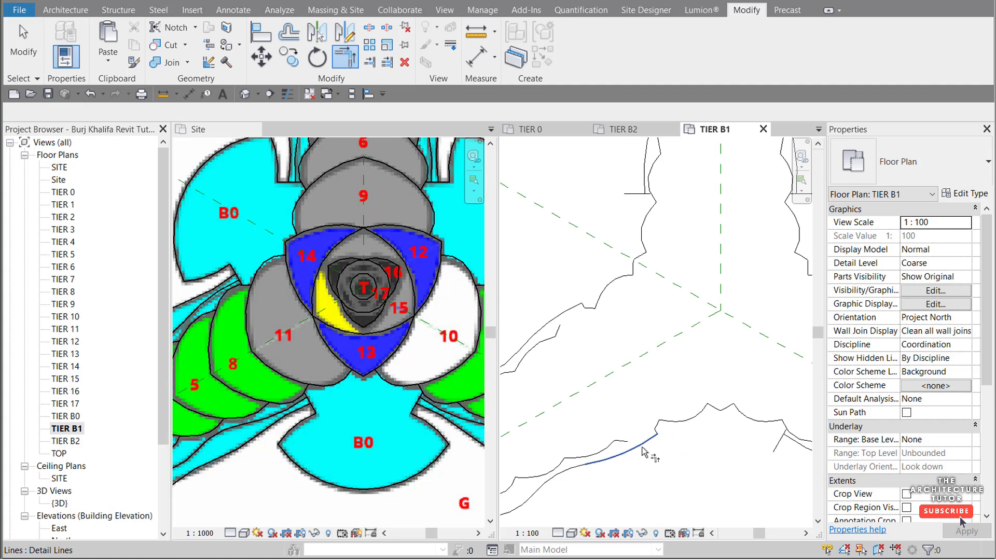
# Step: Trim the short connecting lines on both sides of the southeast wing to corners with the B1 arcs and the inner outline in TIER B1
pyautogui.scroll(-1, 641, 448)
pyautogui.scroll(4, 760, 457)
pyautogui.click(720, 431)
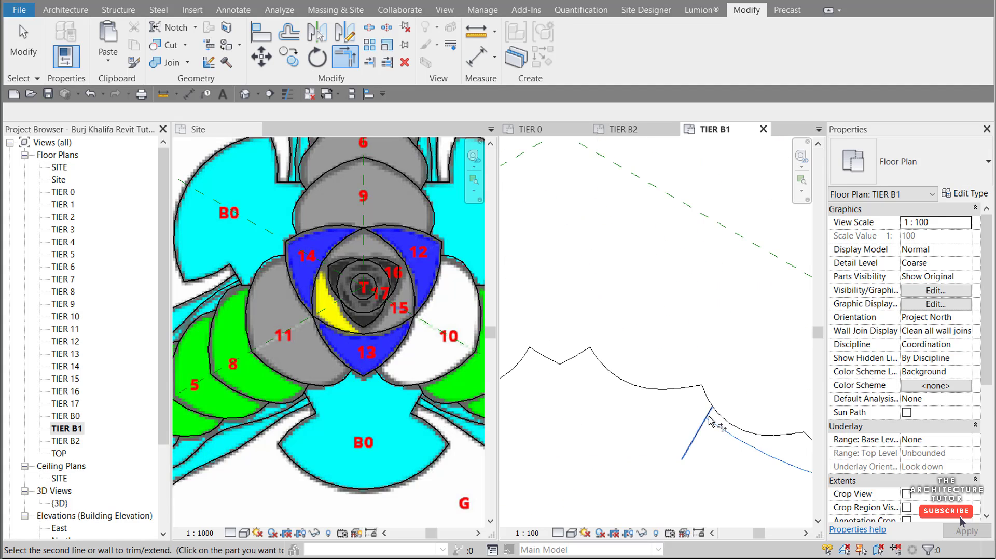
pyautogui.click(710, 418)
pyautogui.scroll(-3, 582, 429)
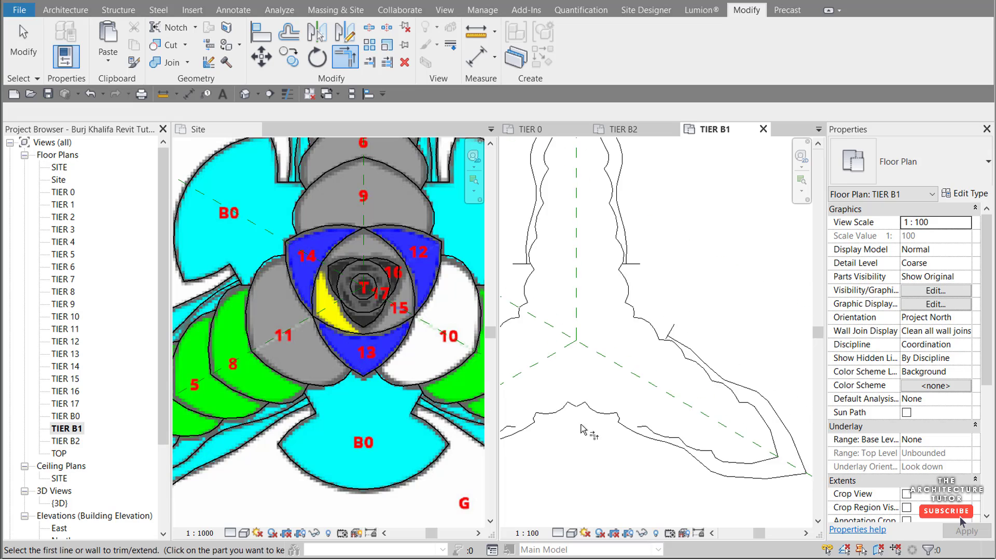
pyautogui.scroll(4, 665, 339)
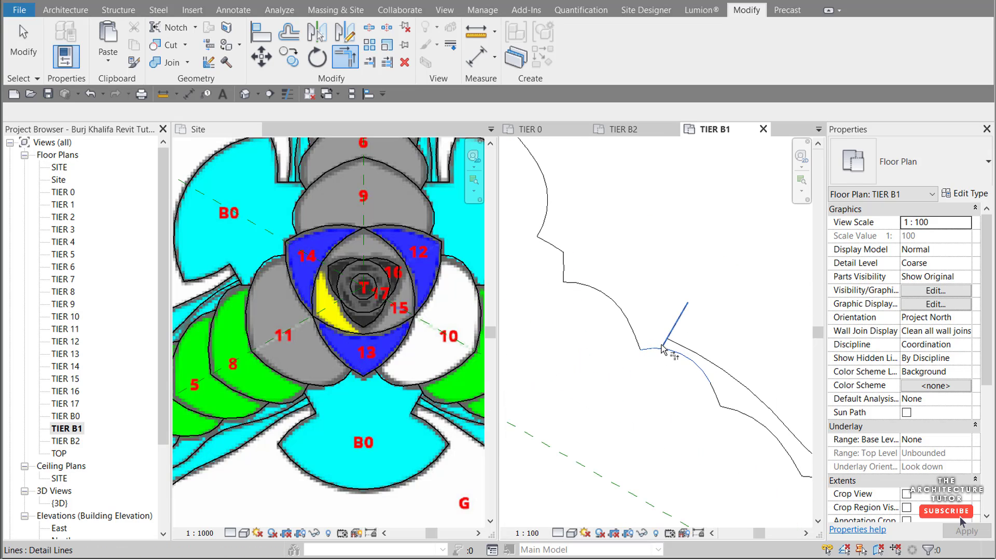
pyautogui.click(666, 341)
pyautogui.click(675, 344)
pyautogui.scroll(-4, 673, 398)
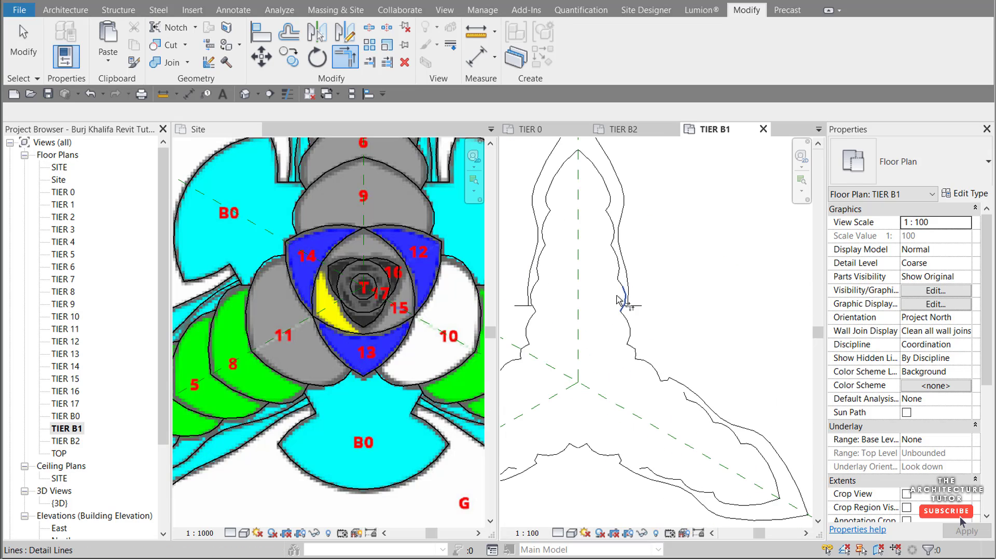
# Step: Trim the short connecting line on the east side of the north wing to corners with the B1 arc and inner outline
pyautogui.scroll(3, 621, 298)
pyautogui.click(649, 319)
pyautogui.click(658, 315)
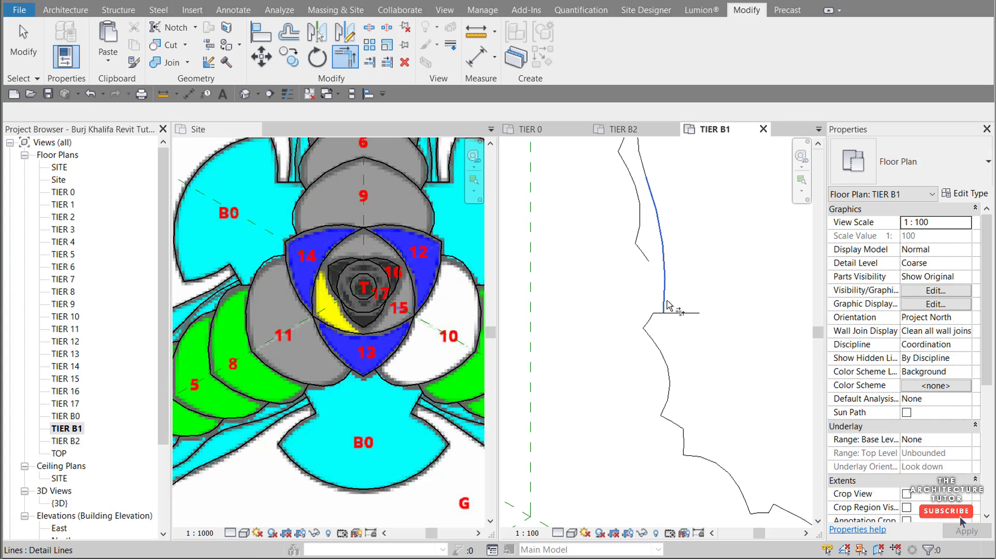
pyautogui.click(664, 303)
pyautogui.scroll(-2, 675, 314)
pyautogui.scroll(3, 676, 317)
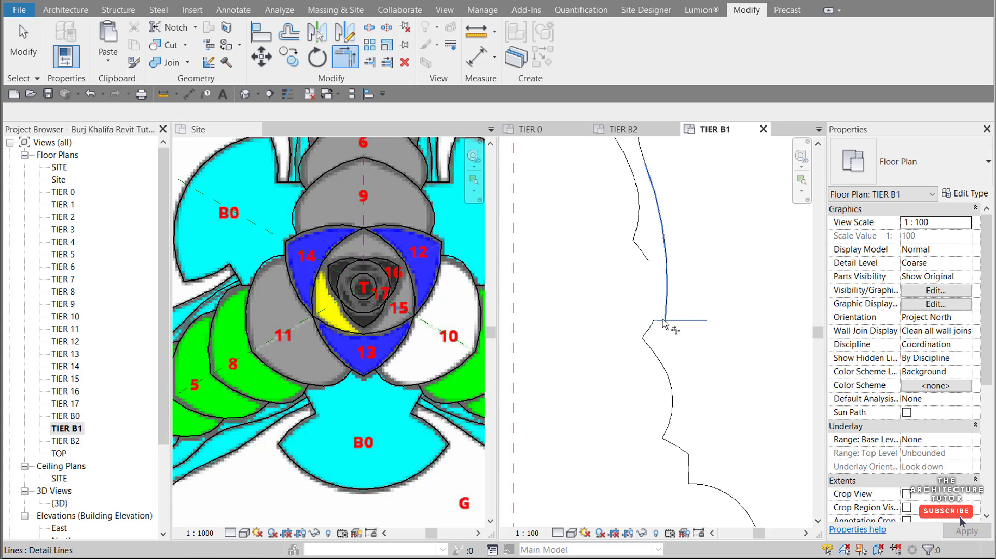
# Step: Trim the short connecting line on the west side of the north wing to corners with the B1 arc and inner outline
pyautogui.moveTo(667, 315); pyautogui.dragTo(521, 341, button='middle')
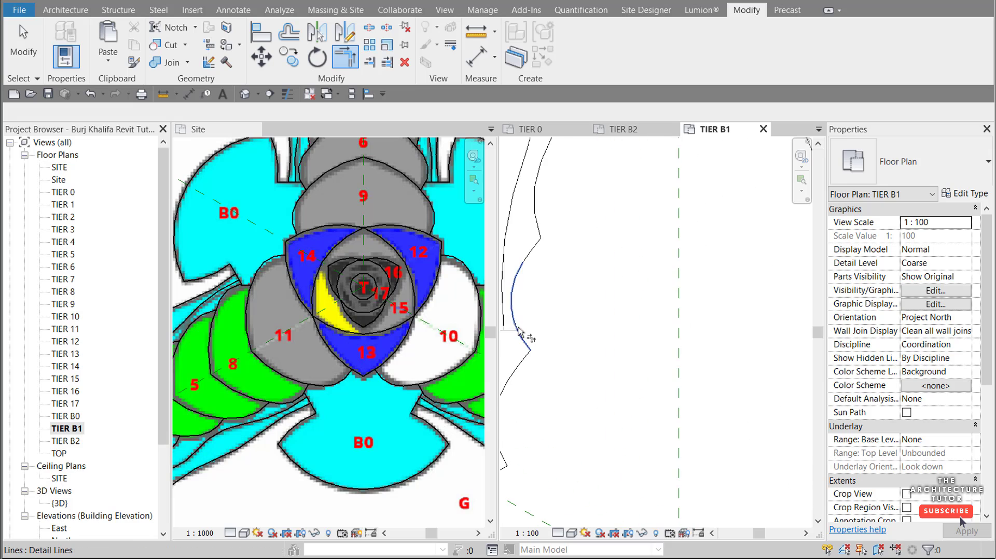
pyautogui.click(522, 339)
pyautogui.click(506, 331)
pyautogui.scroll(-2, 525, 333)
pyautogui.scroll(3, 546, 342)
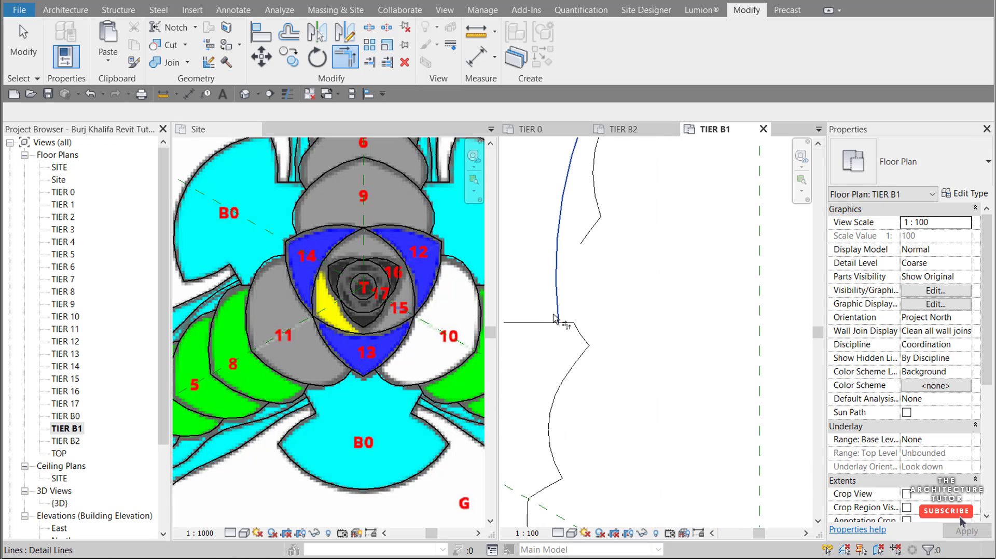
pyautogui.click(557, 314)
pyautogui.click(567, 323)
pyautogui.scroll(-4, 612, 249)
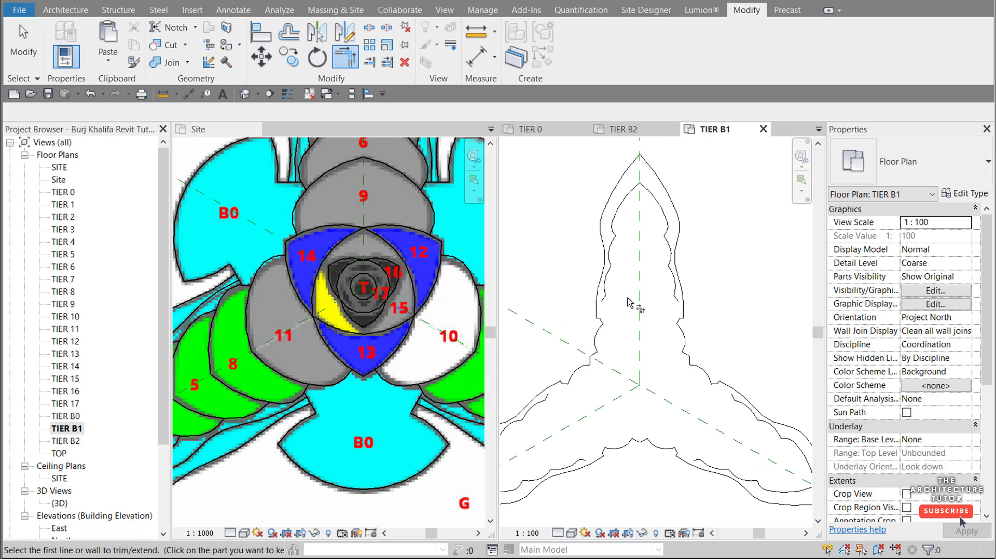
# Step: Delete the leftover inner line chains inside the north, southeast and southwest wings of TIER B1
pyautogui.press('Escape')
pyautogui.press('Tab')
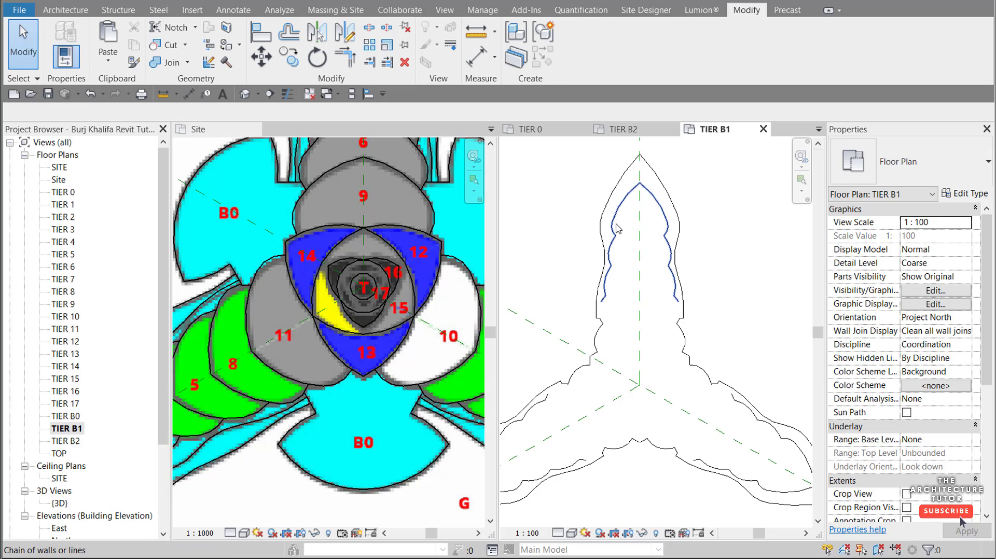
pyautogui.click(617, 228)
pyautogui.press('Delete')
pyautogui.scroll(-1, 724, 372)
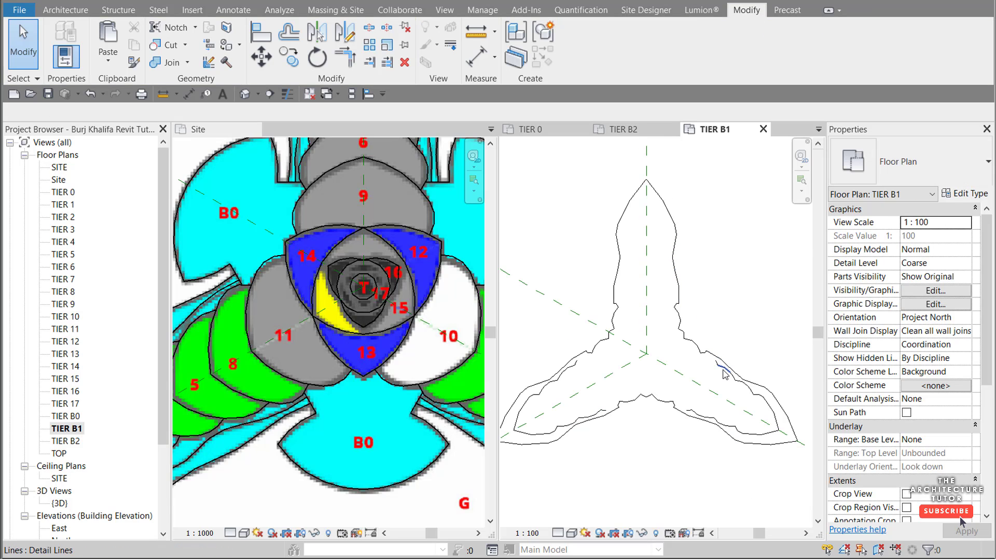
pyautogui.press('Tab')
pyautogui.click(725, 373)
pyautogui.press('Delete')
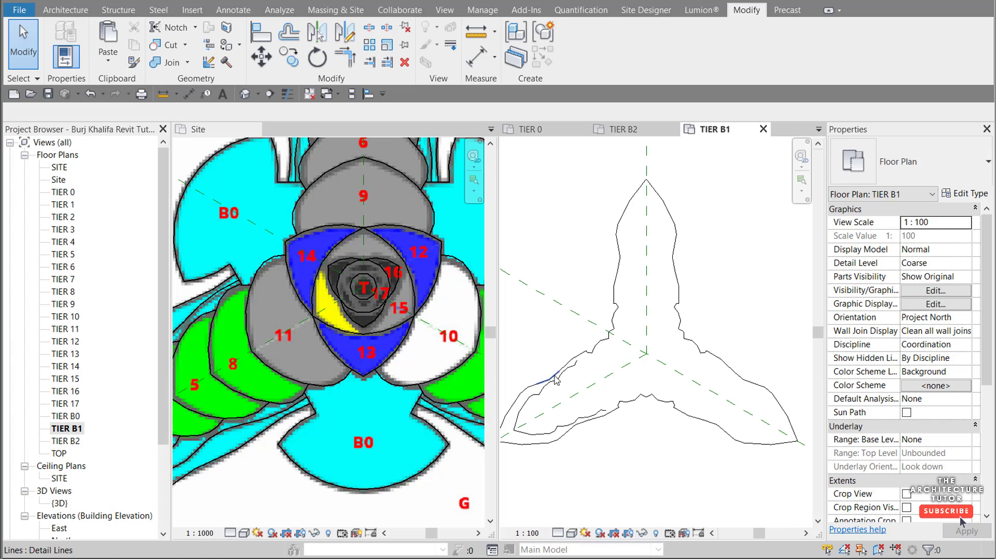
pyautogui.press('Tab')
pyautogui.click(560, 383)
pyautogui.press('Delete')
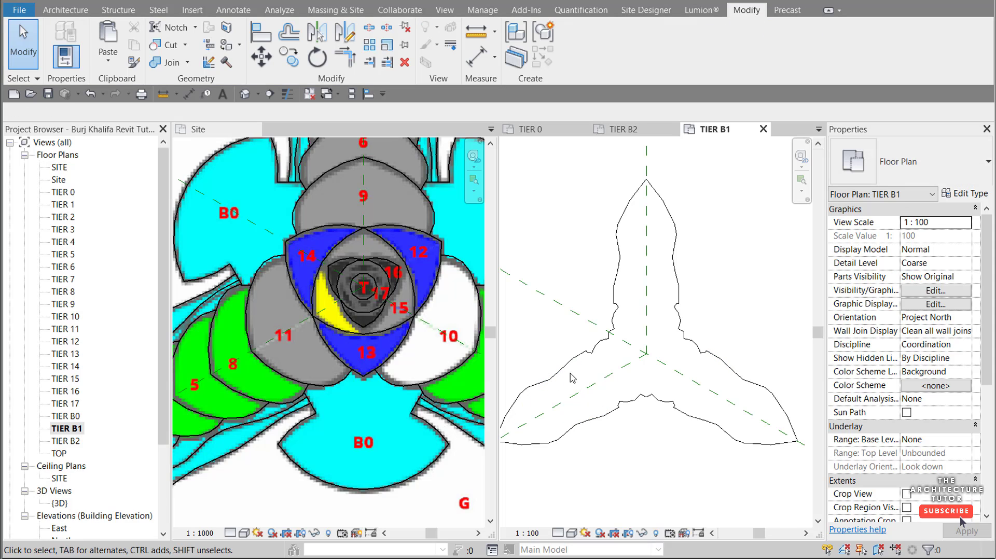
pyautogui.scroll(-1, 669, 391)
pyautogui.scroll(-1, 673, 346)
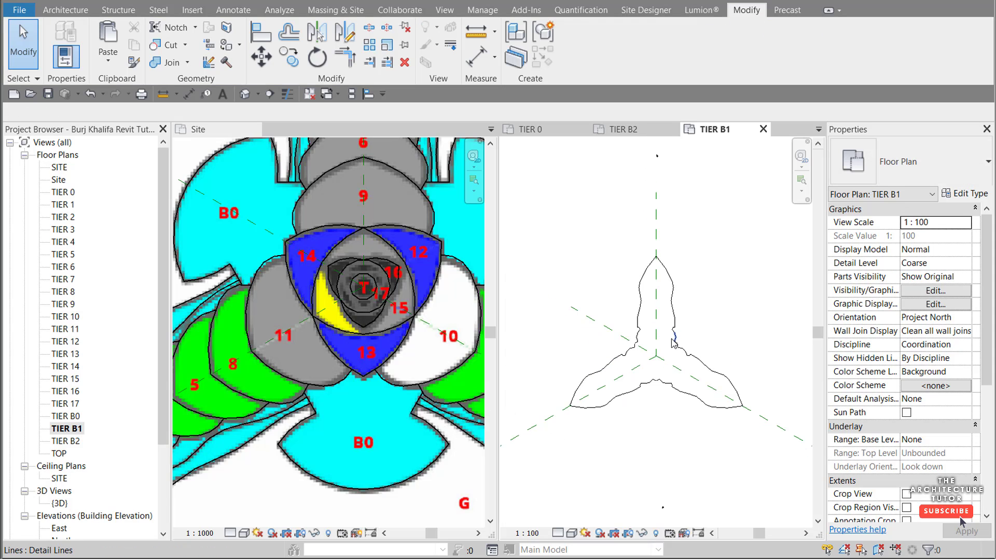
# Step: Open the TIER B0 floor plan beside the Site plan and make the Site plan active
pyautogui.scroll(-3, 314, 455)
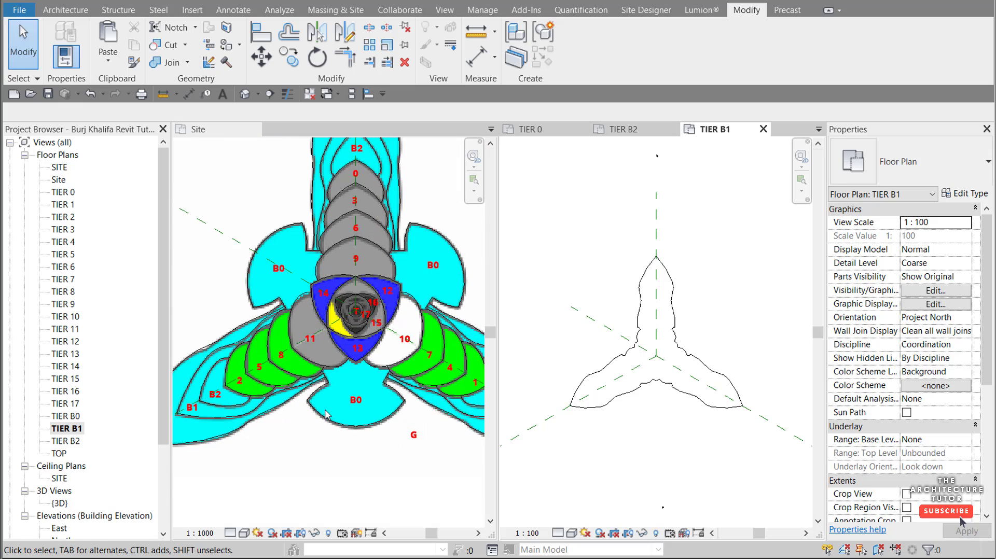
pyautogui.scroll(-1, 341, 399)
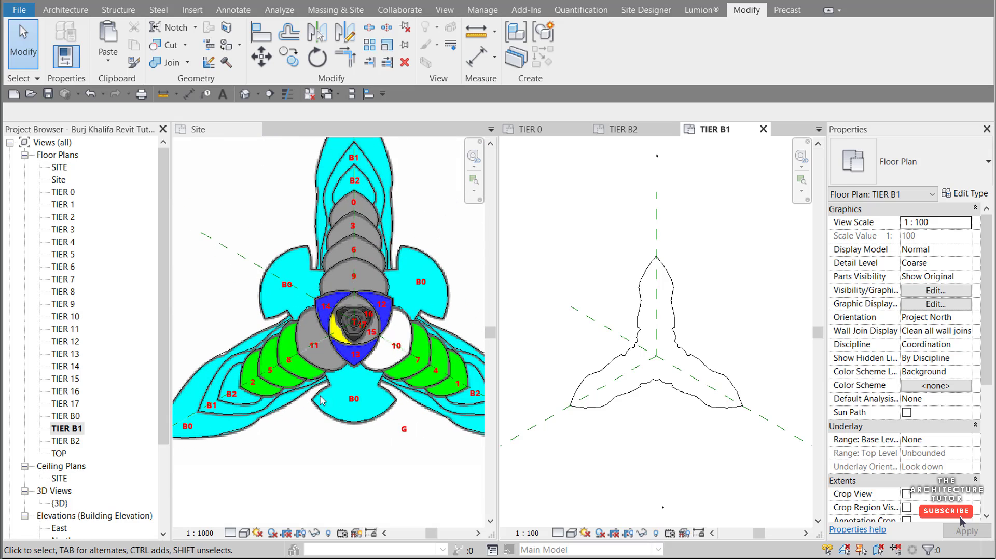
pyautogui.scroll(-1, 320, 400)
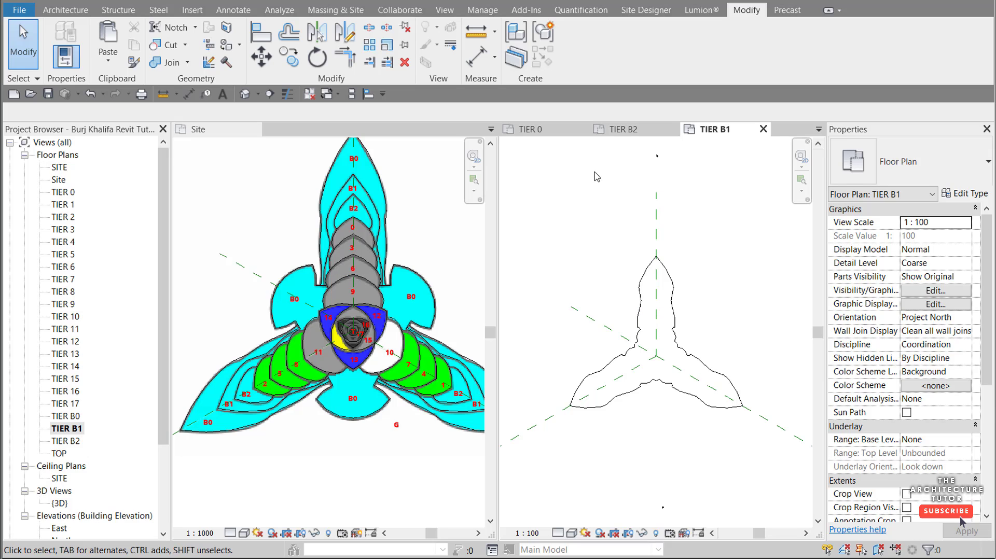
pyautogui.click(66, 418)
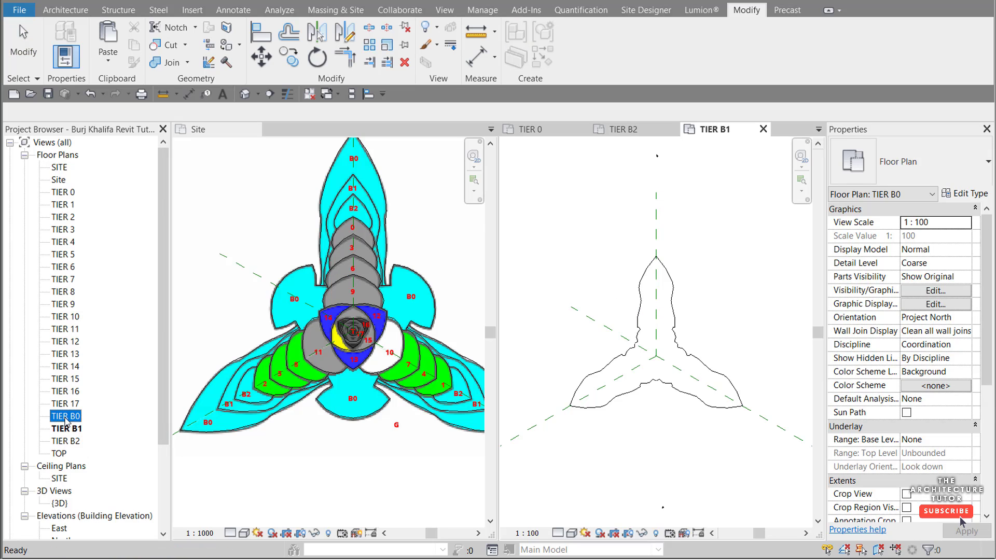
pyautogui.doubleClick(68, 418)
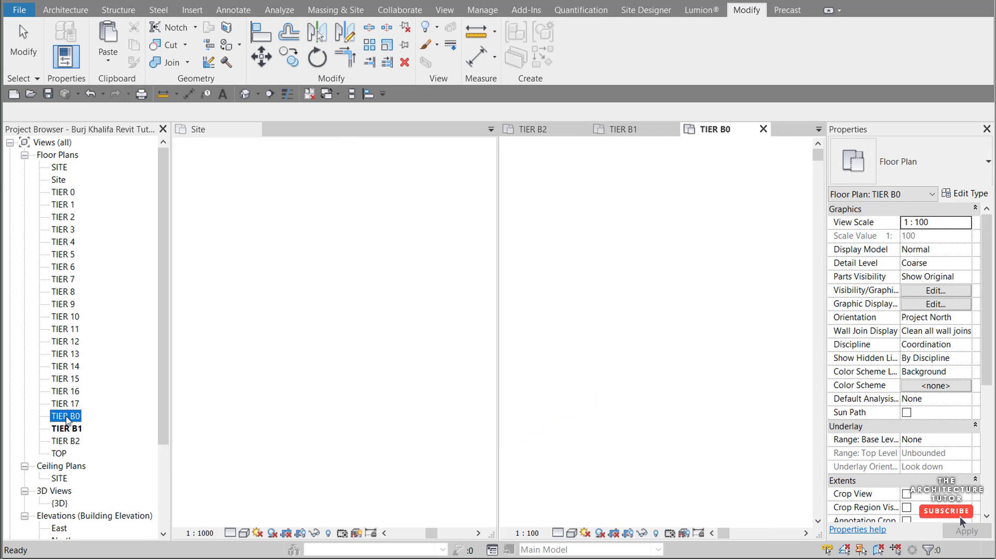
pyautogui.click(244, 439)
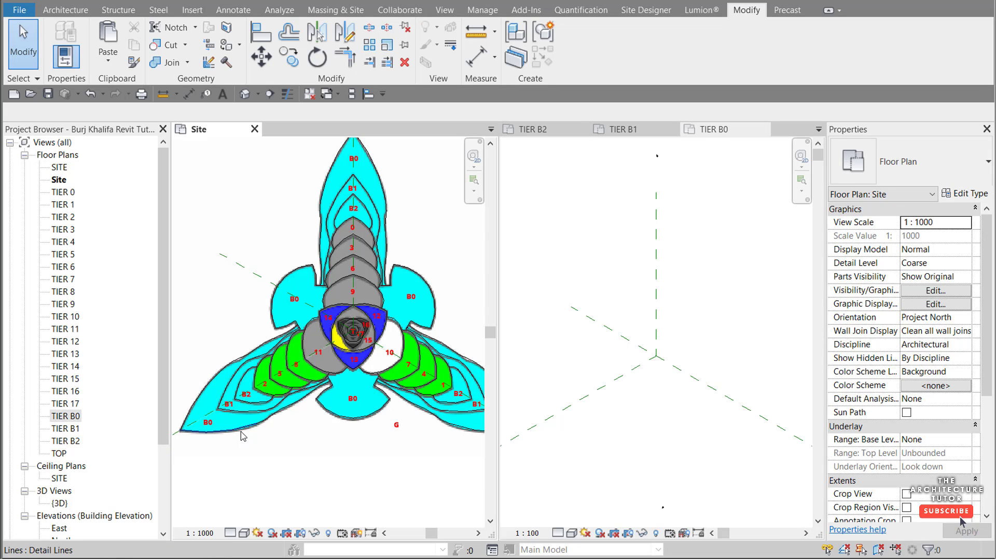
# Step: Copy the B0 wing outlines, lobes and short connecting lines from the Site plan and paste them into TIER B0, aligned to the current view
pyautogui.press('Tab')
pyautogui.click(243, 437)
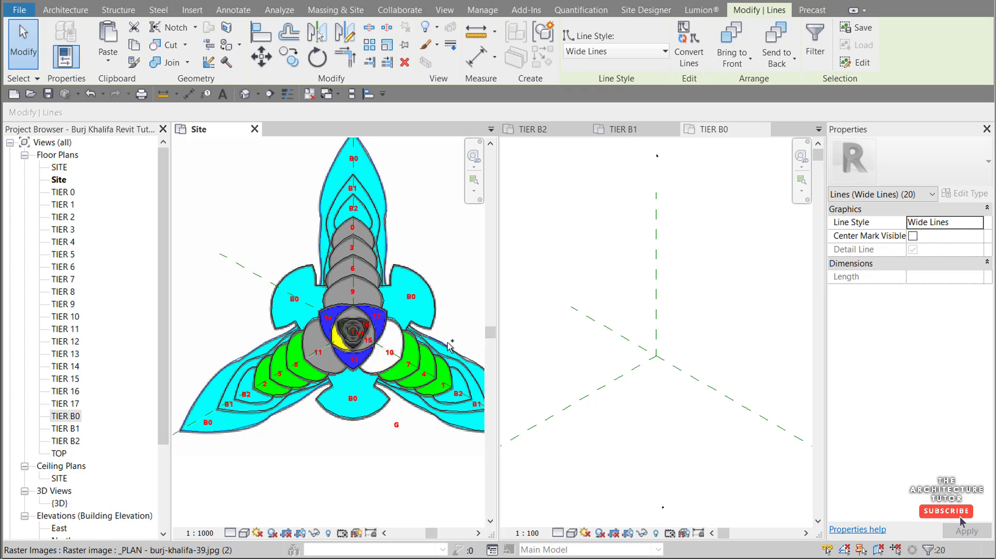
pyautogui.press('Tab')
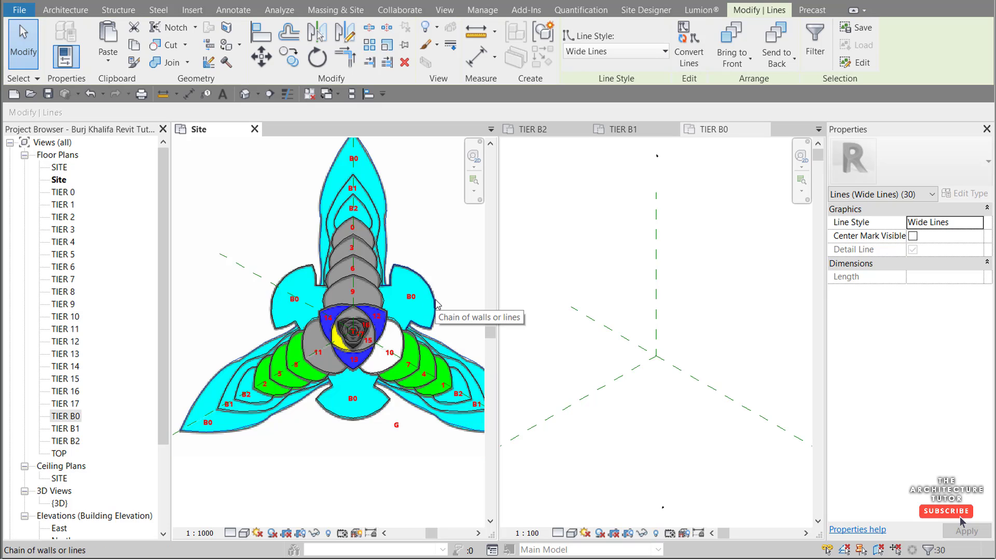
pyautogui.keyDown('ctrl'); pyautogui.click(435, 300); pyautogui.keyUp('ctrl')
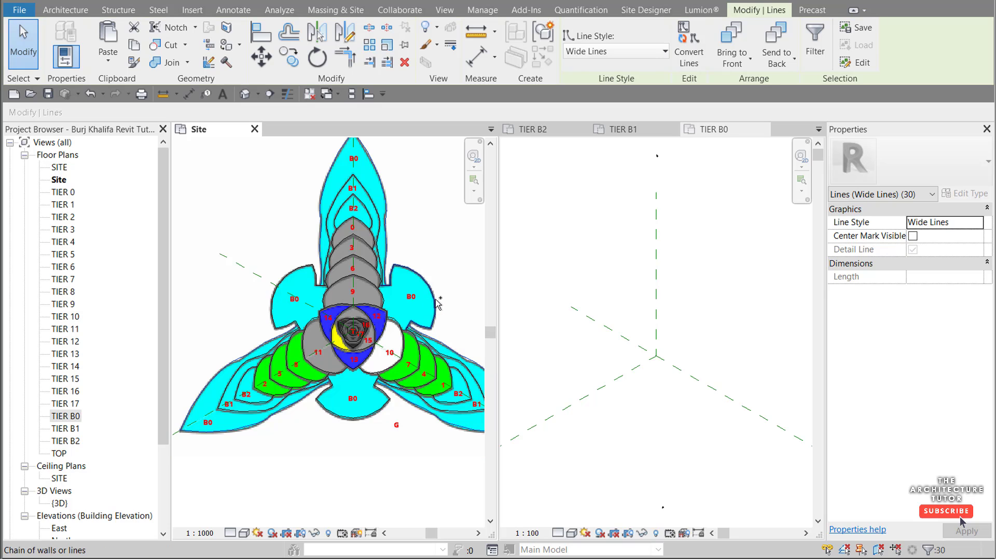
pyautogui.keyDown('ctrl'); pyautogui.click(300, 270); pyautogui.keyUp('ctrl')
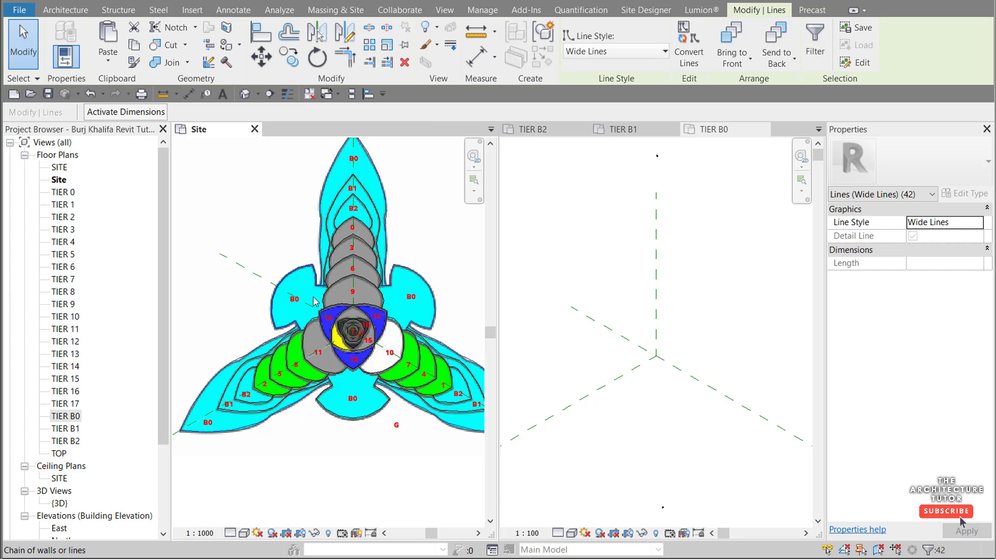
pyautogui.keyDown('ctrl'); pyautogui.click(337, 419); pyautogui.keyUp('ctrl')
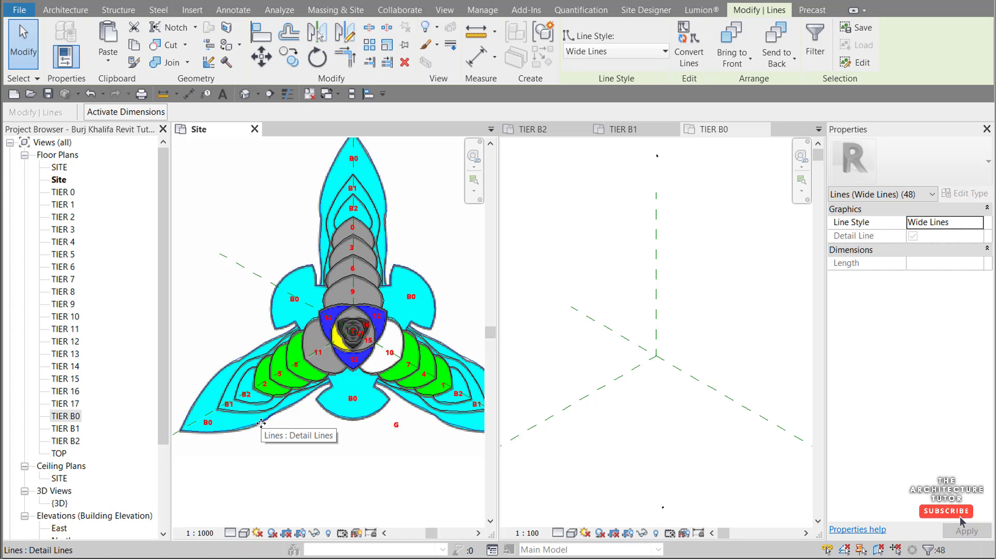
pyautogui.click(703, 315)
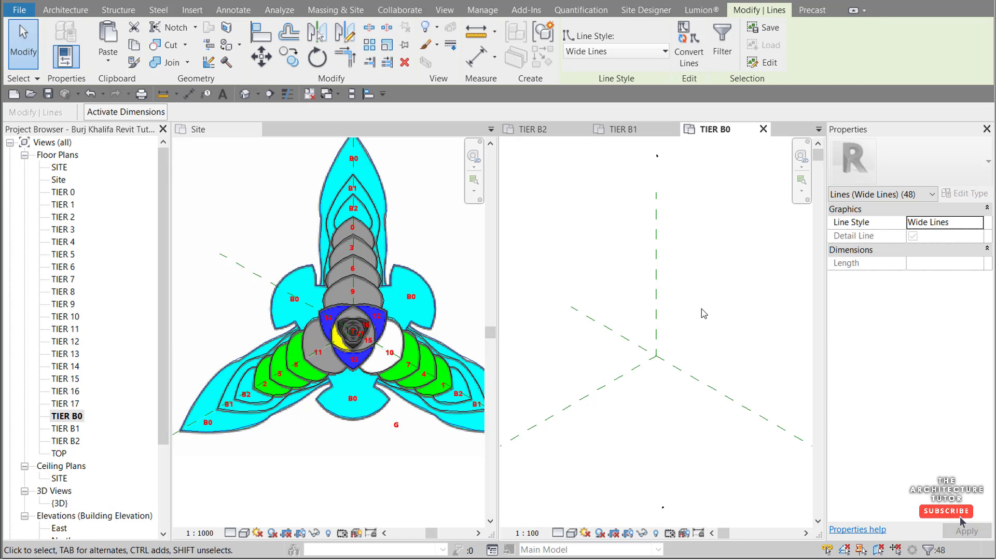
pyautogui.hotkey('ctrl', 'v')
pyautogui.click(633, 359)
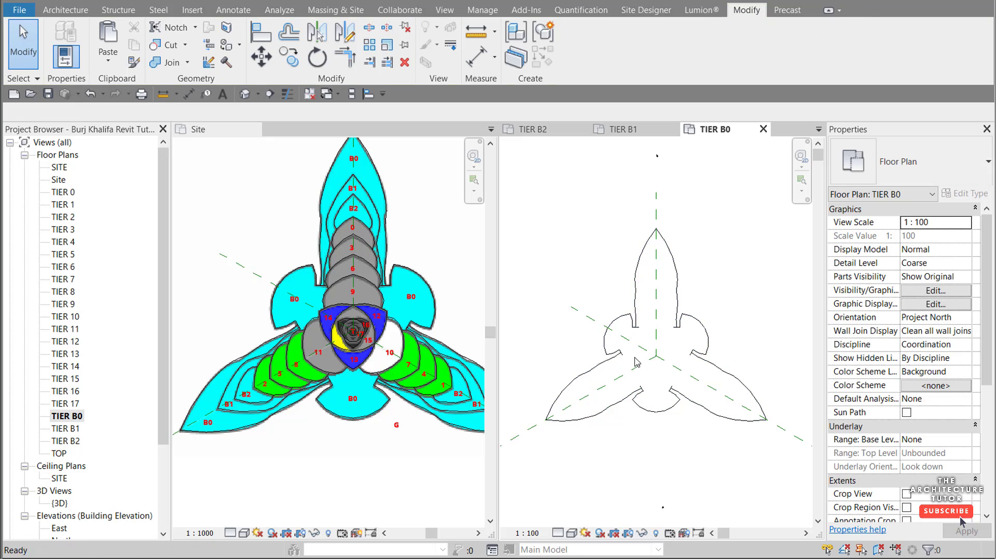
# Step: Trim the short connecting lines between the B0 lobes and all three wings to corners with the wing outlines in TIER B0
pyautogui.scroll(3, 636, 335)
pyautogui.scroll(3, 604, 370)
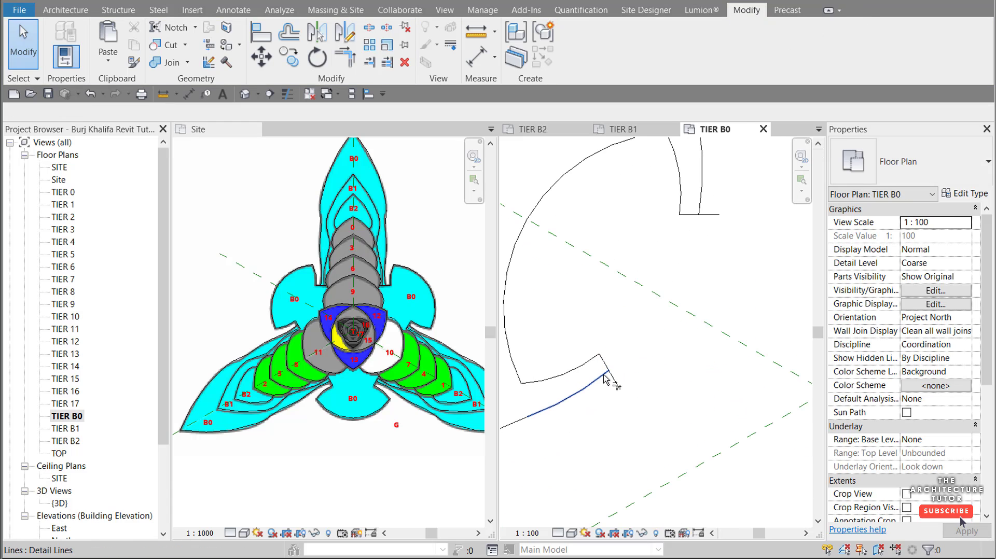
pyautogui.press('t')
pyautogui.press('r')
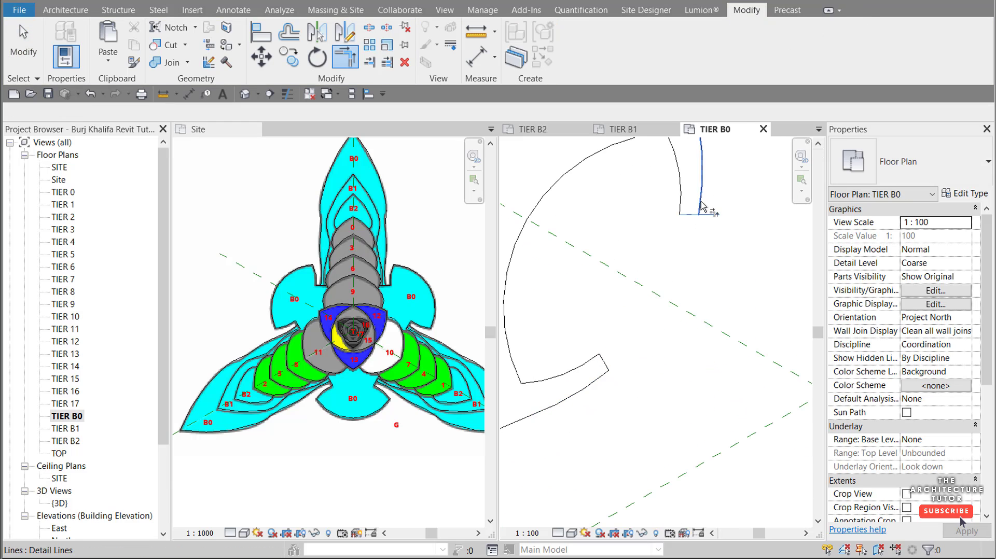
pyautogui.scroll(-4, 700, 206)
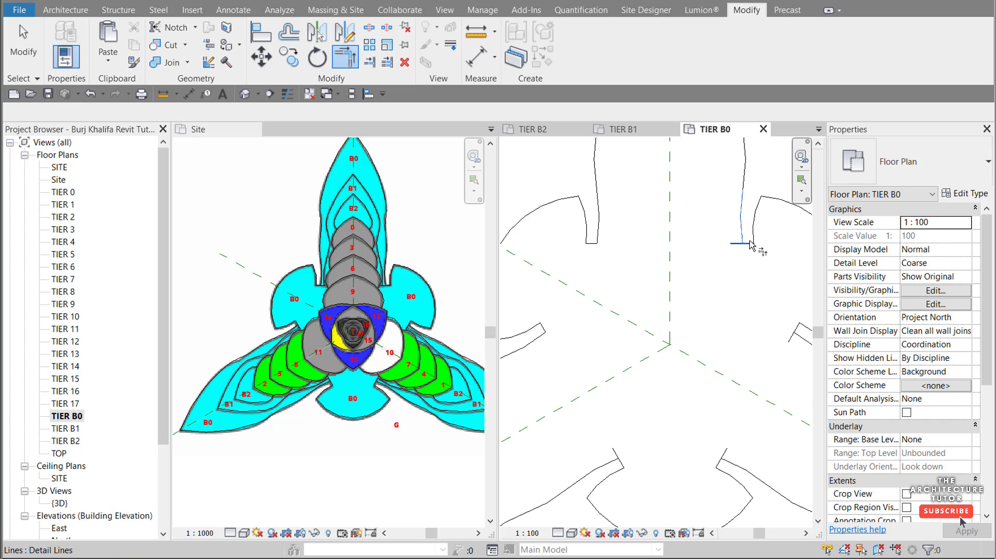
pyautogui.click(750, 243)
pyautogui.scroll(-5, 678, 235)
pyautogui.scroll(6, 718, 281)
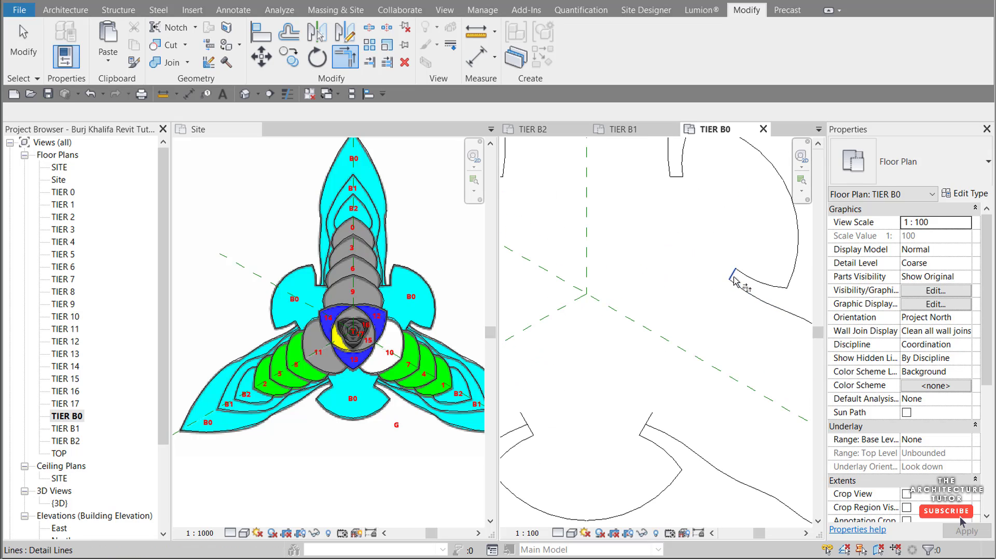
pyautogui.scroll(-2, 733, 279)
pyautogui.scroll(2, 670, 378)
pyautogui.click(674, 372)
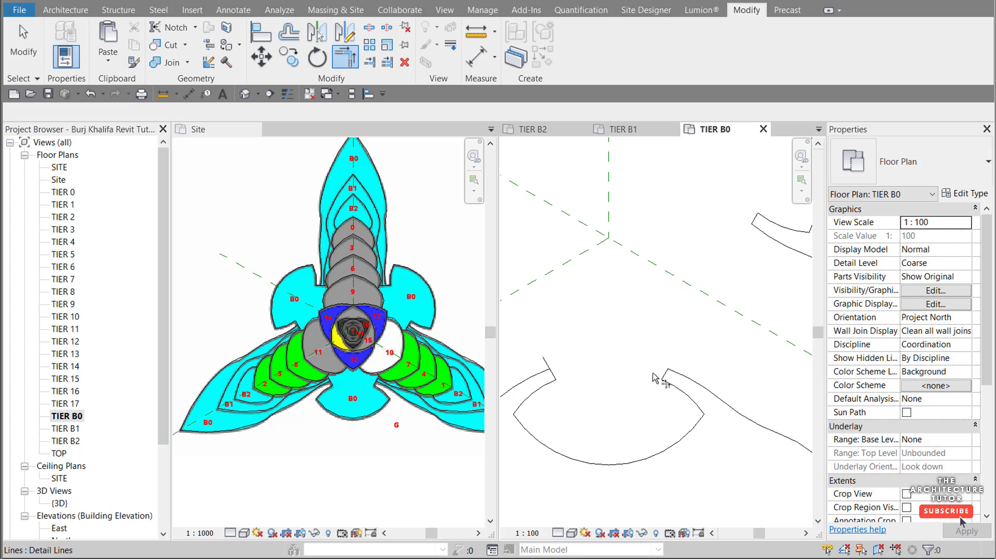
pyautogui.scroll(-4, 586, 350)
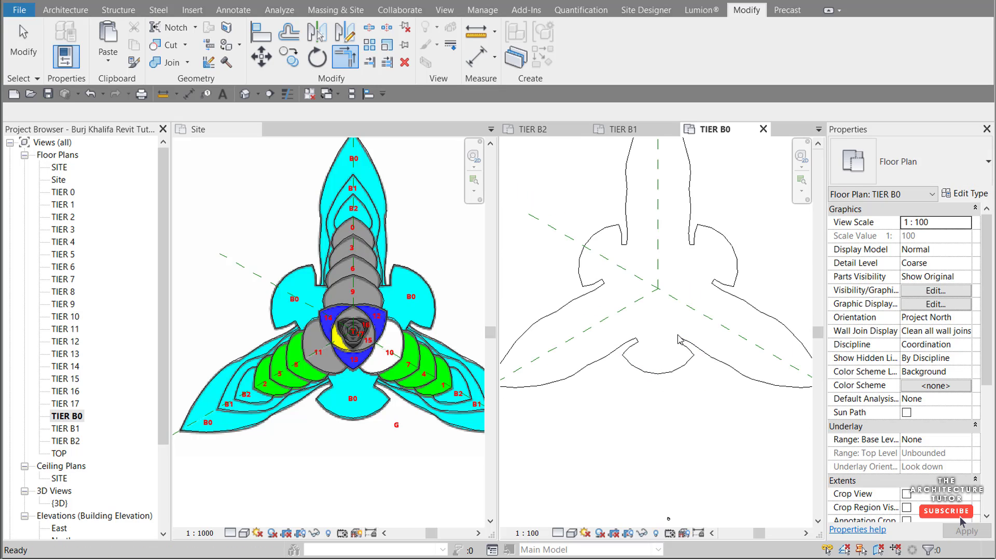
# Step: Select the TIER B0 outline as a connected chain to check its continuity, and clear the selection
pyautogui.press('Escape')
pyautogui.press('Tab')
pyautogui.click(702, 358)
pyautogui.scroll(-2, 698, 405)
pyautogui.click(683, 334)
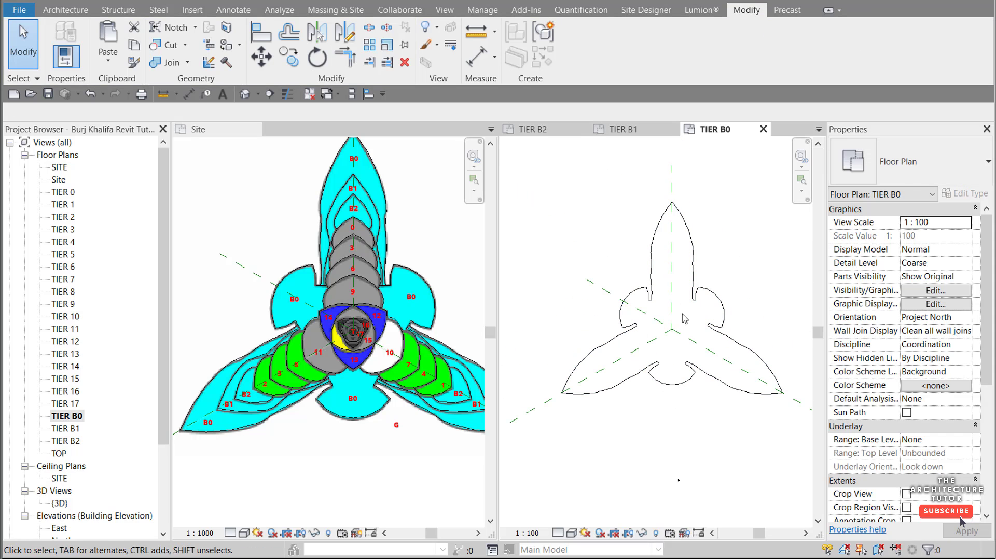
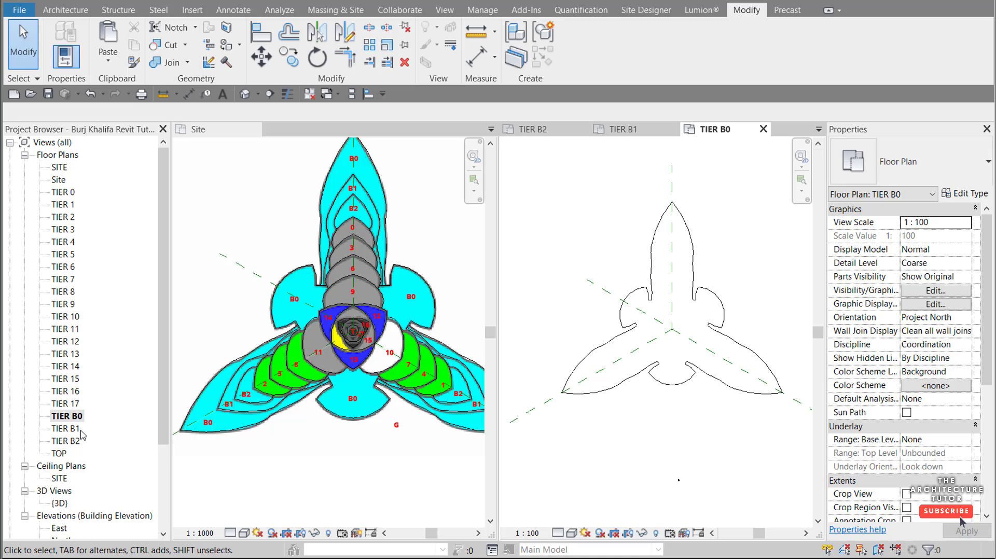
# Step: Open the East elevation and examine the tier levels over the full height of the tower
pyautogui.scroll(-1, 103, 377)
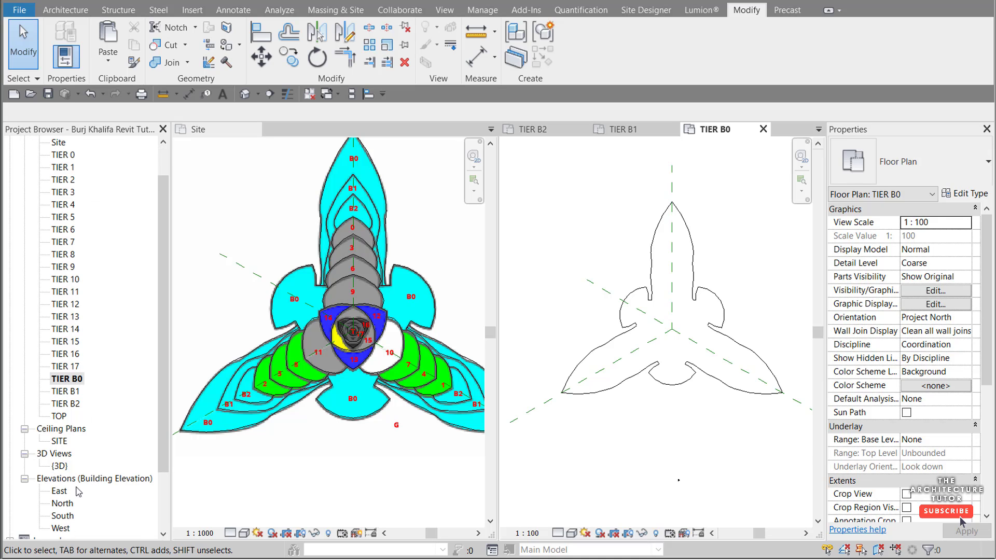
pyautogui.doubleClick(62, 492)
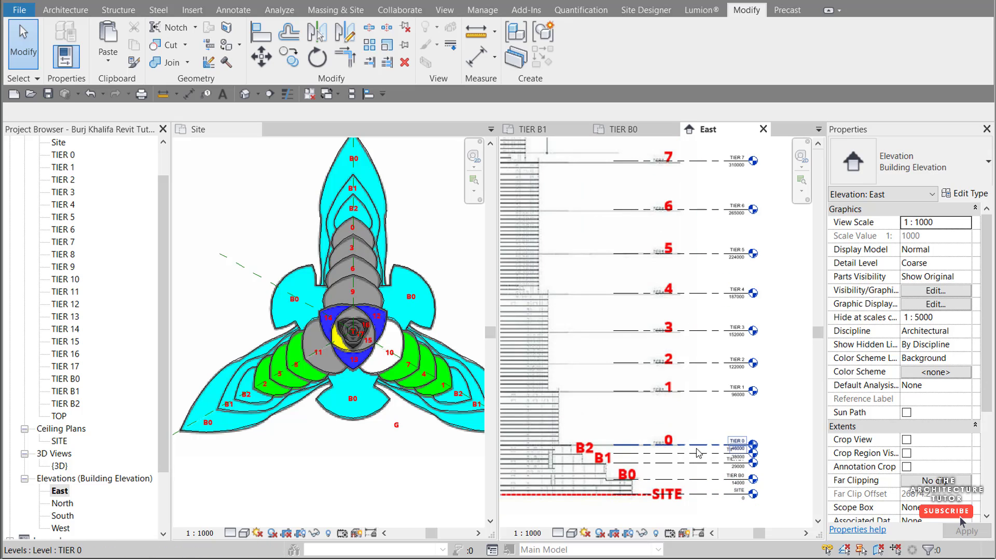
pyautogui.scroll(-2, 699, 447)
pyautogui.scroll(-1, 696, 419)
pyautogui.scroll(1, 692, 201)
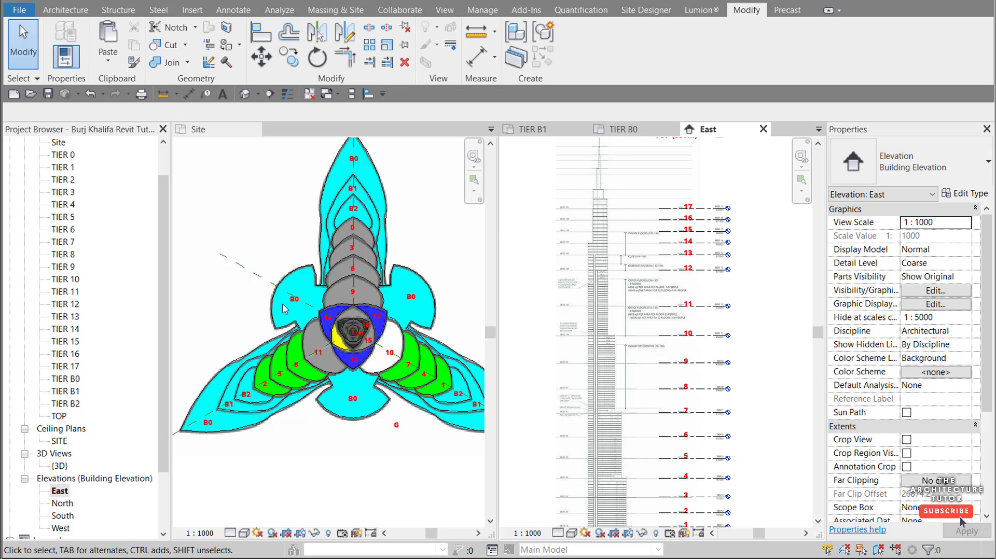
pyautogui.scroll(1, 115, 336)
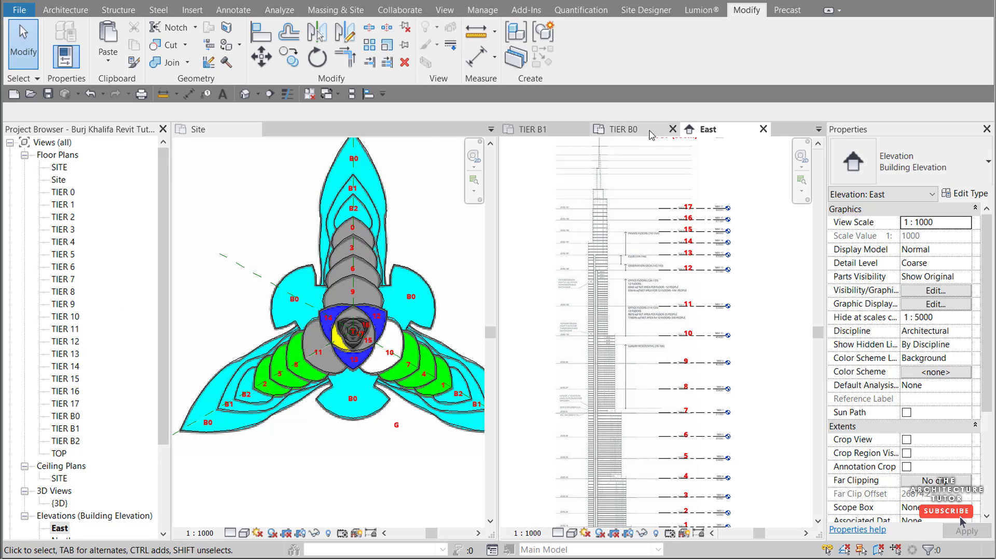
# Step: Place the East elevation beside the tier plans, open the TOP floor plan and check its small circle against the elevation
pyautogui.moveTo(711, 134)
pyautogui.mouseDown()
pyautogui.moveTo(375, 164)
pyautogui.moveTo(281, 136)
pyautogui.moveTo(310, 135)
pyautogui.moveTo(255, 134)
pyautogui.mouseUp()
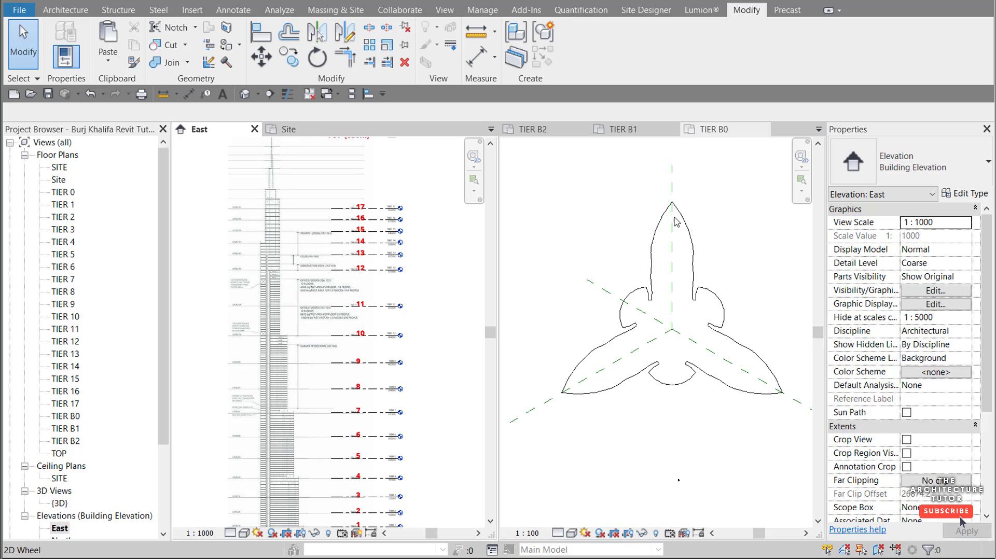
pyautogui.click(818, 130)
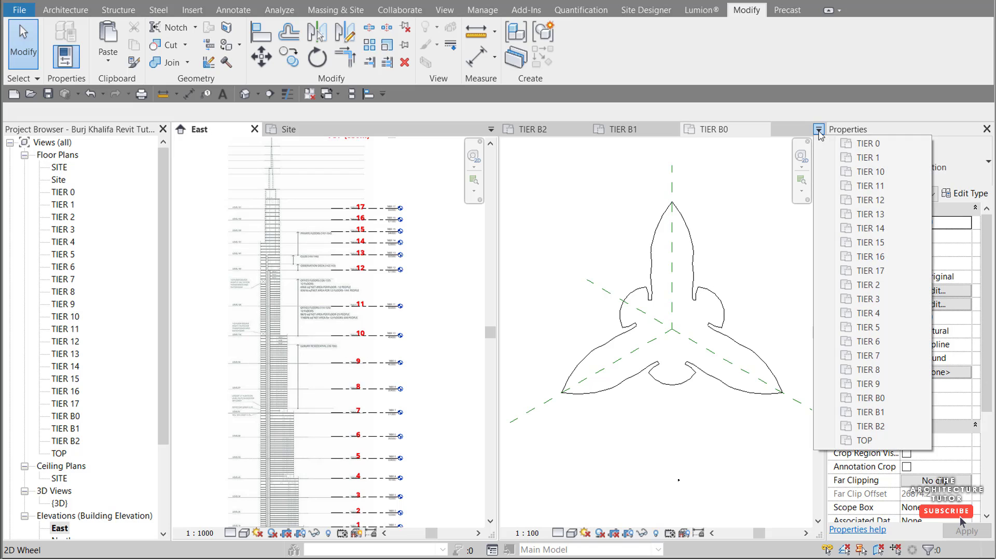
pyautogui.click(867, 441)
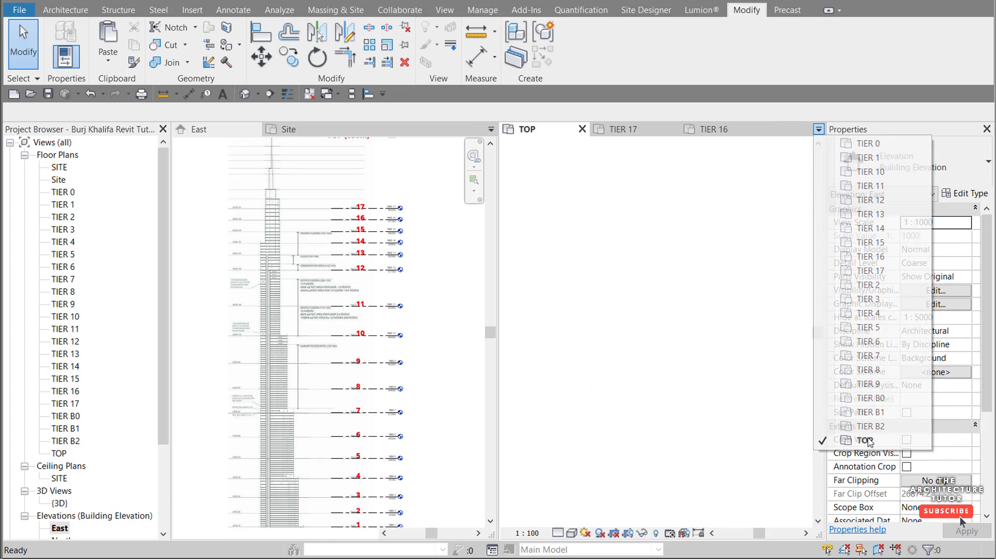
pyautogui.click(678, 330)
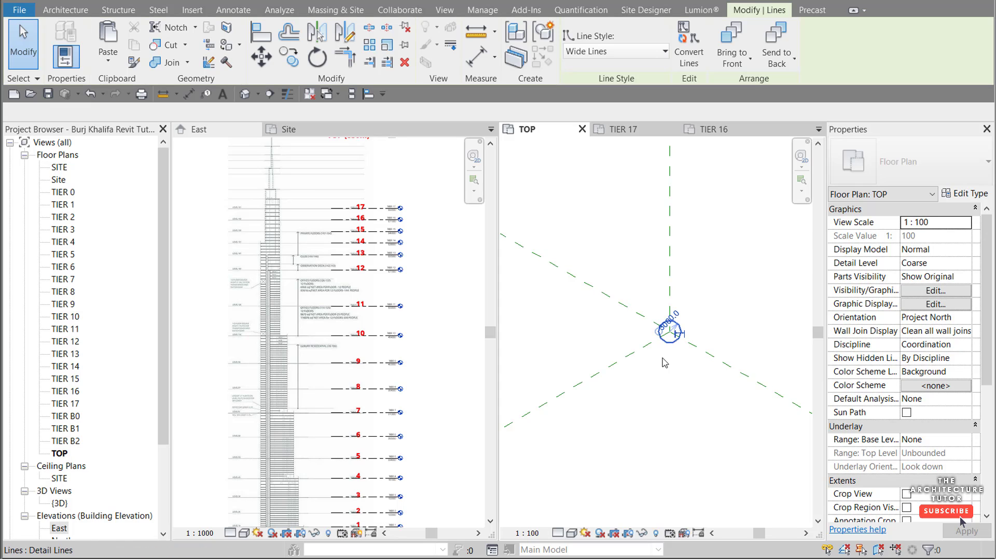
pyautogui.scroll(-3, 342, 385)
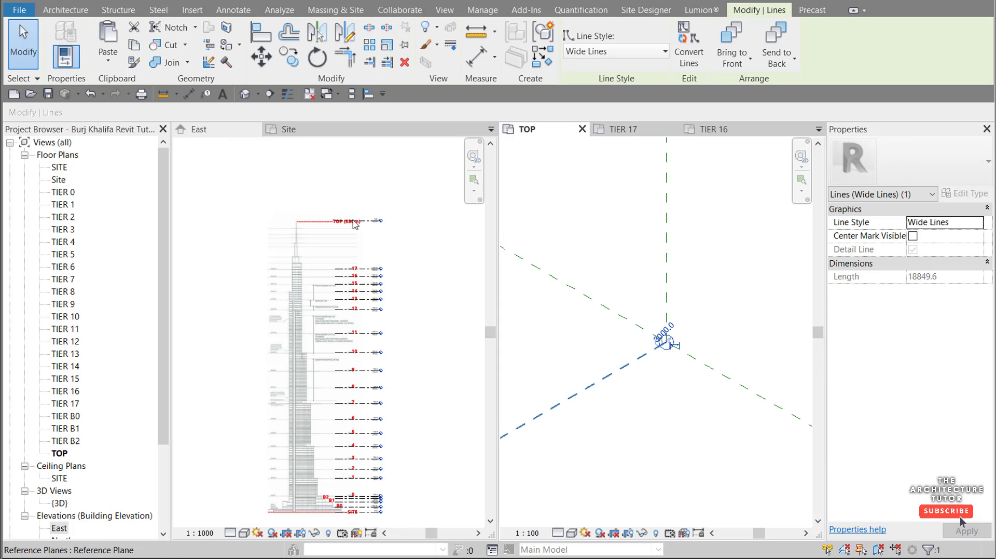
pyautogui.scroll(4, 352, 223)
pyautogui.scroll(3, 691, 374)
pyautogui.click(637, 373)
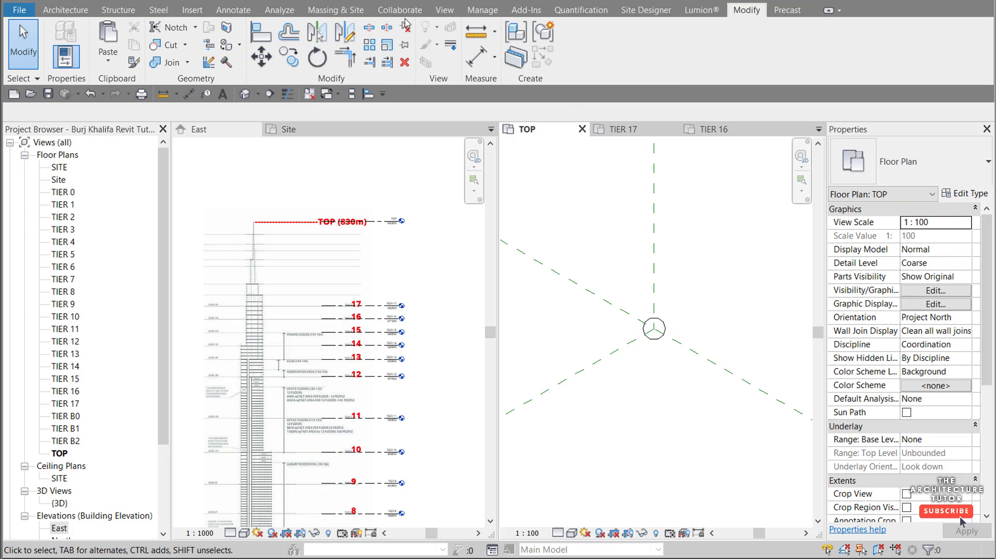
# Step: Start a new in-place mass named Burj from the TOP plan
pyautogui.click(325, 11)
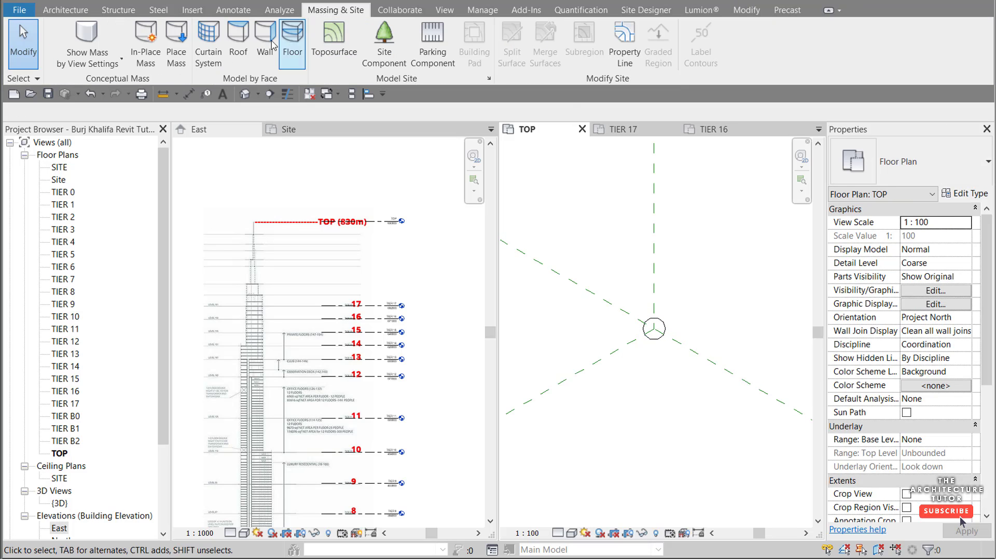
pyautogui.click(148, 57)
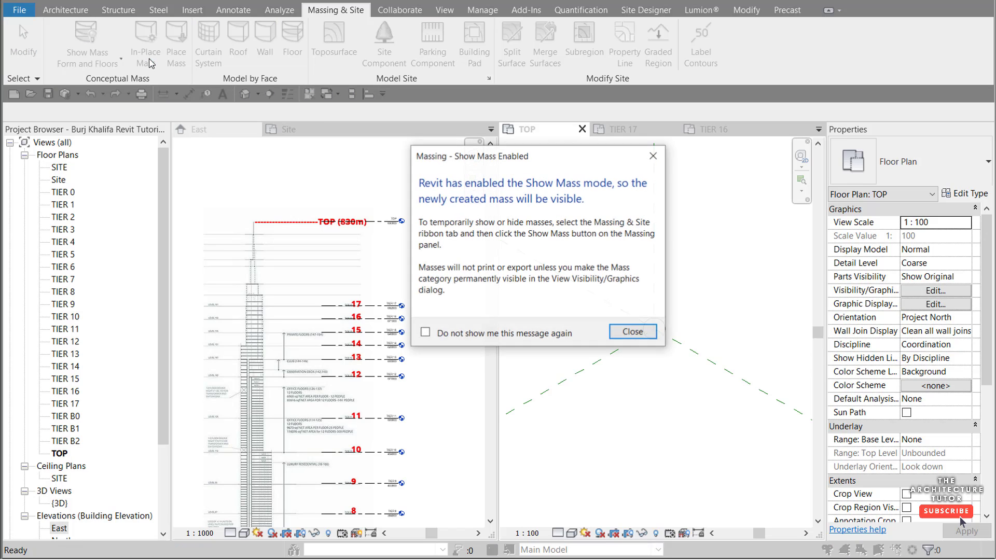
pyautogui.press('Return')
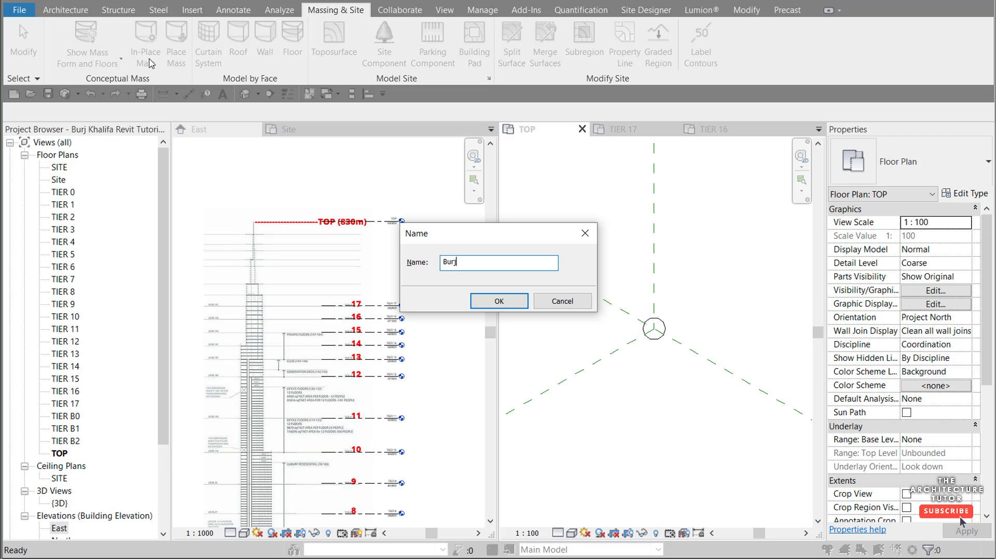
pyautogui.press('Return')
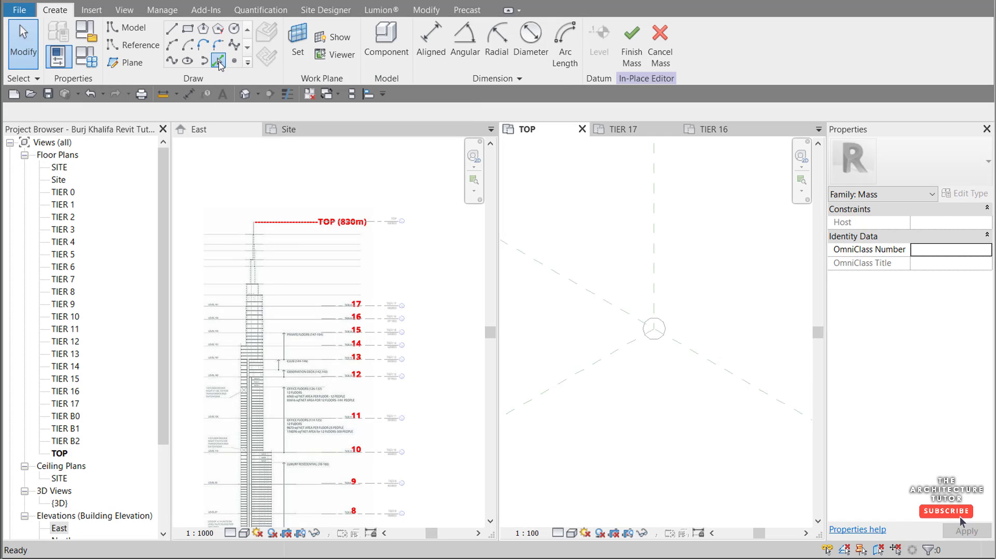
# Step: Trace the circle by picking it on the TOP level work plane and create a solid cylinder form from it
pyautogui.click(218, 61)
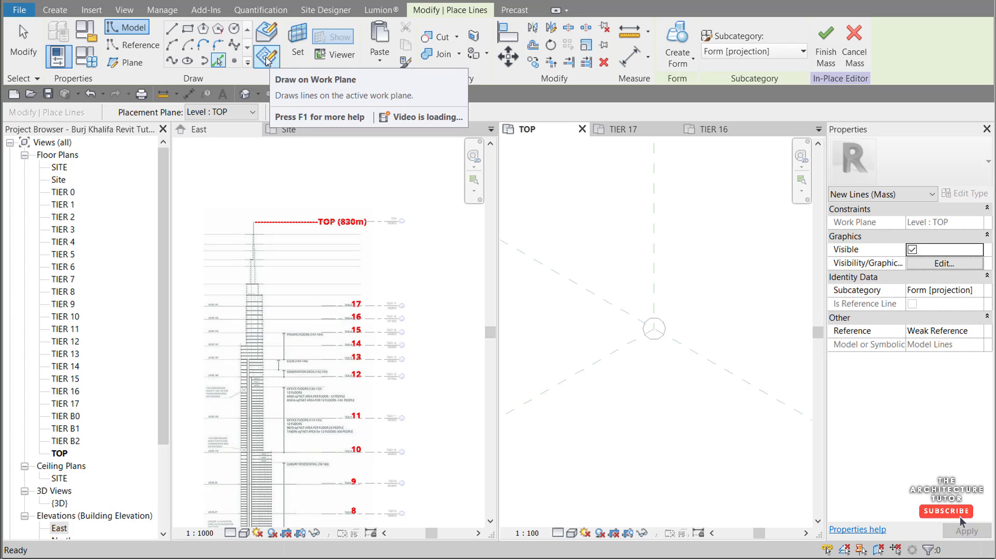
pyautogui.click(265, 61)
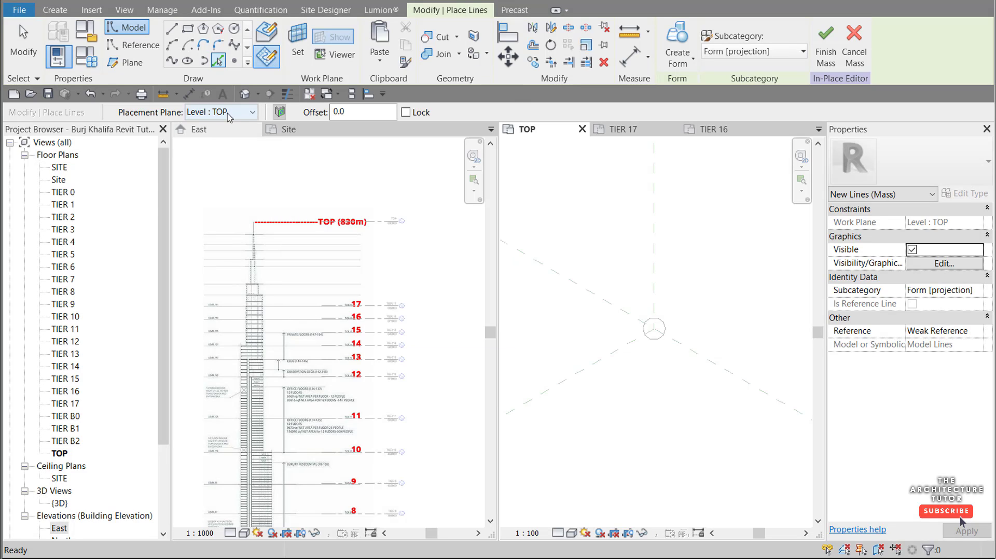
pyautogui.click(662, 323)
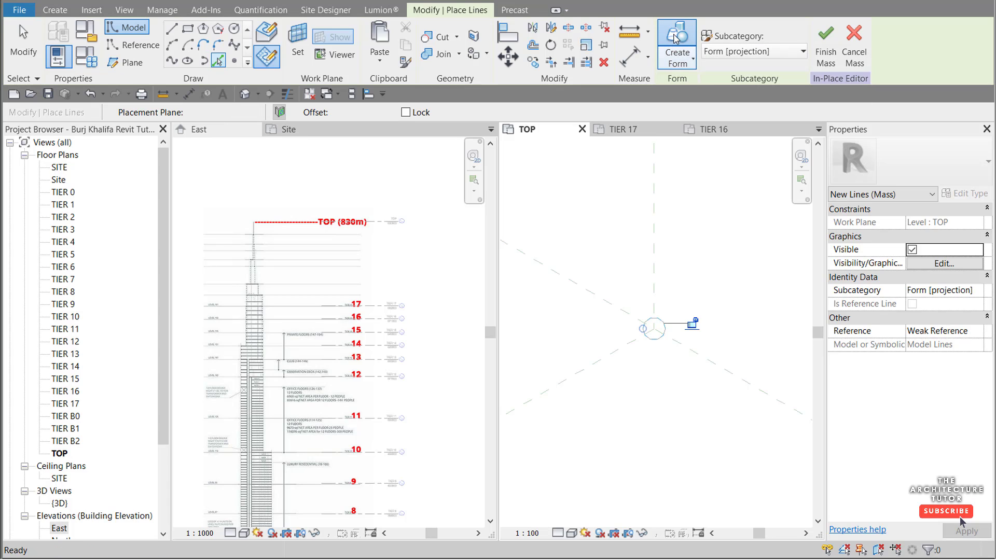
pyautogui.click(677, 43)
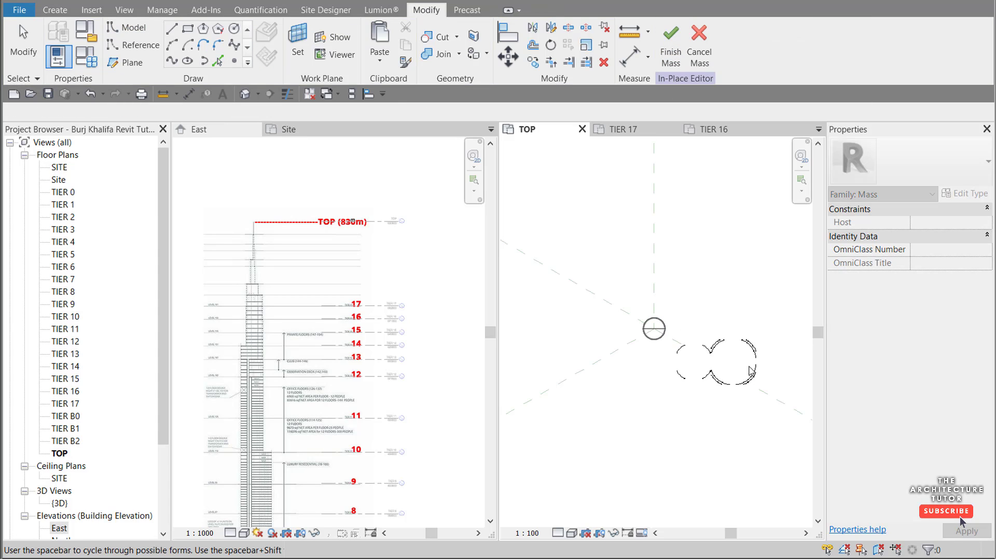
pyautogui.click(696, 364)
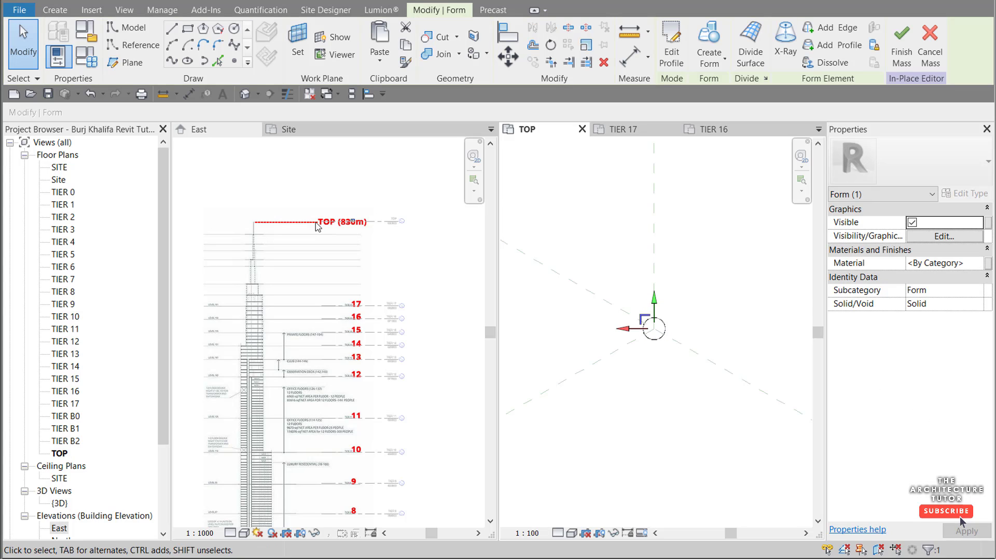
# Step: In the East elevation, stretch the cylinder's movable end face downward to the TIER 17 level
pyautogui.scroll(10, 327, 230)
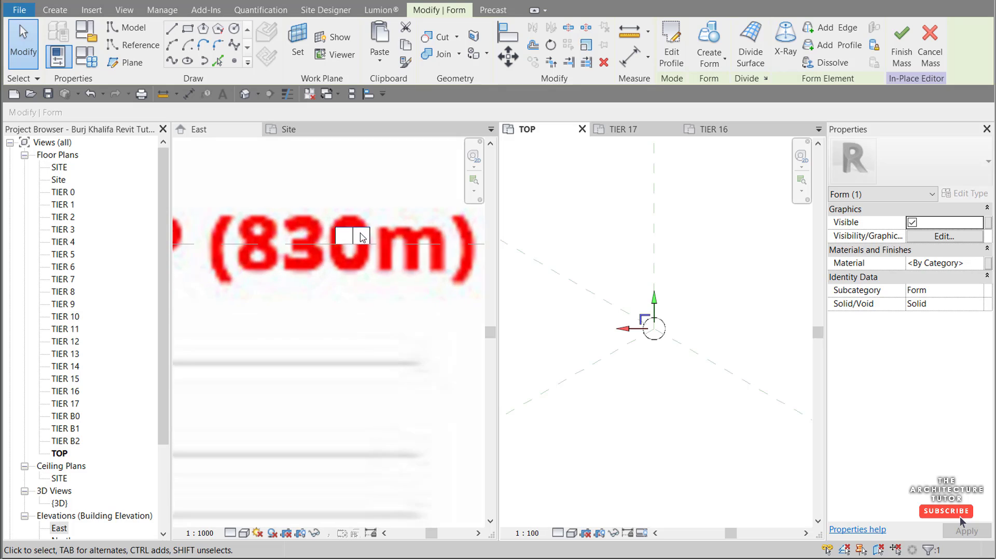
pyautogui.scroll(-2, 362, 245)
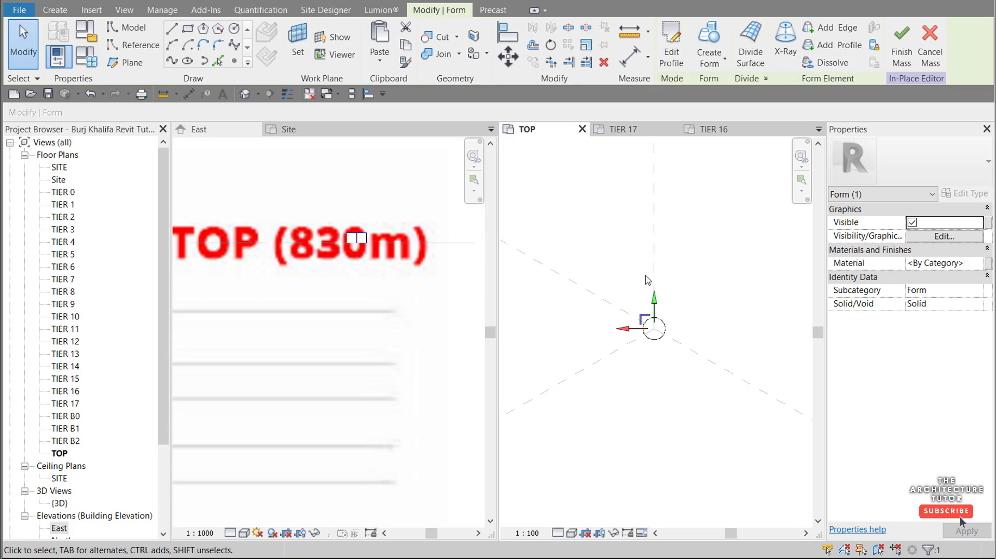
pyautogui.click(356, 245)
pyautogui.scroll(4, 351, 244)
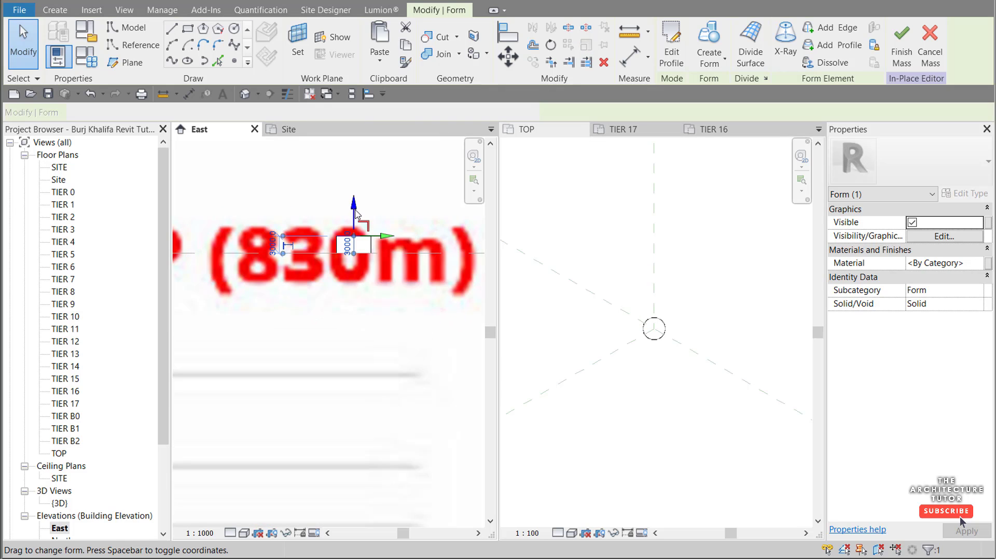
pyautogui.moveTo(352, 339); pyautogui.dragTo(354, 459)
pyautogui.scroll(-6, 342, 270)
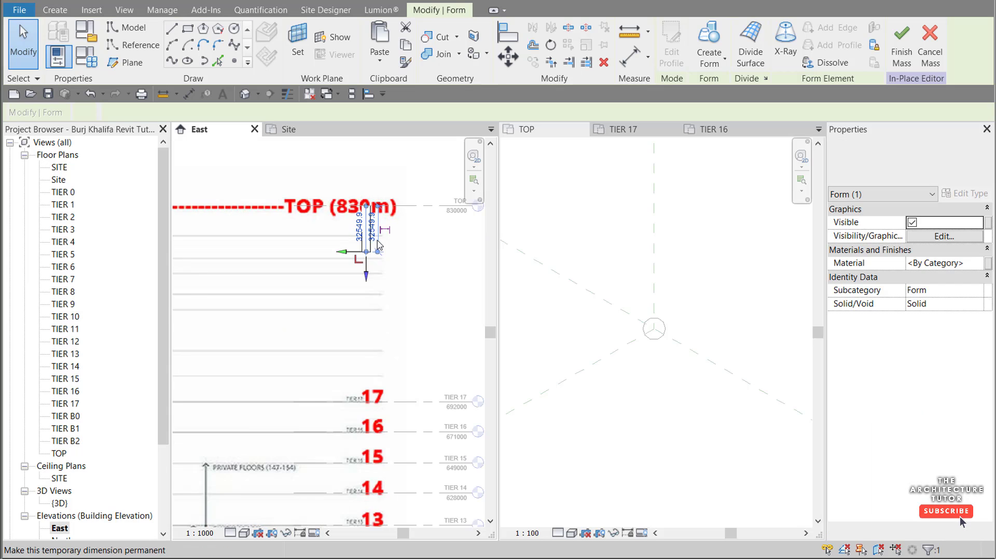
pyautogui.scroll(2, 327, 269)
pyautogui.scroll(2, 416, 228)
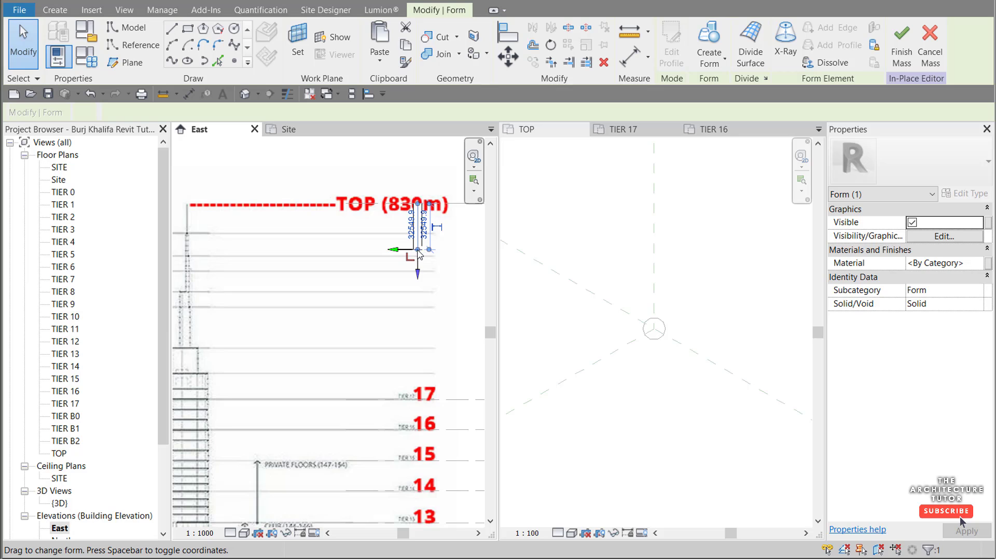
pyautogui.moveTo(420, 275); pyautogui.dragTo(418, 400)
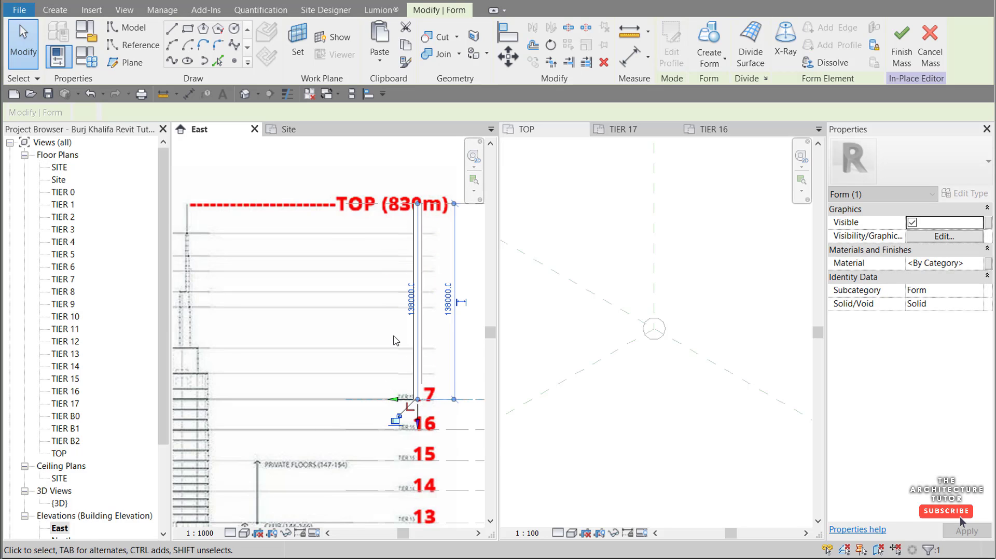
# Step: Examine the cylinder against the spire and tier levels of the tower drawing in the East elevation
pyautogui.scroll(-3, 376, 327)
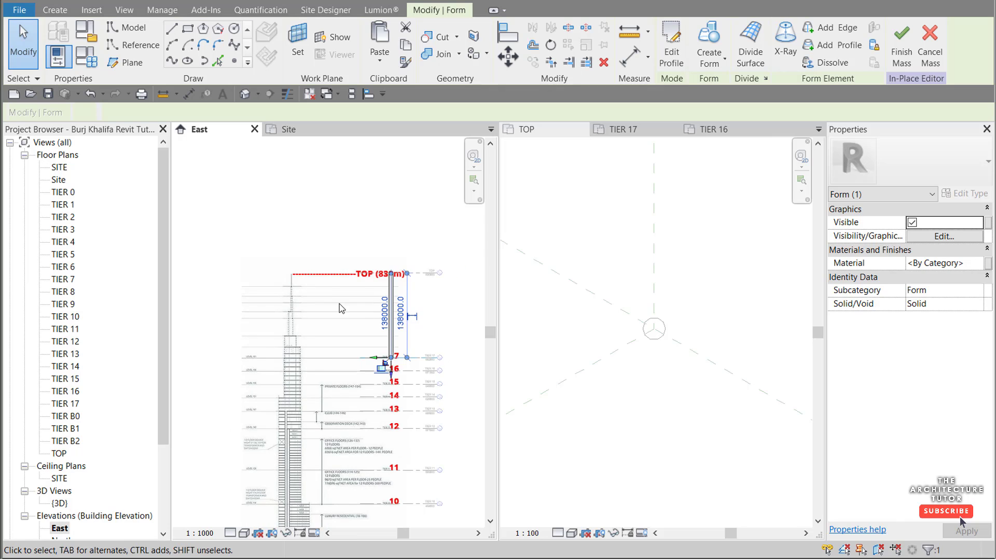
pyautogui.scroll(-1, 340, 308)
pyautogui.scroll(1, 331, 335)
pyautogui.scroll(1, 301, 337)
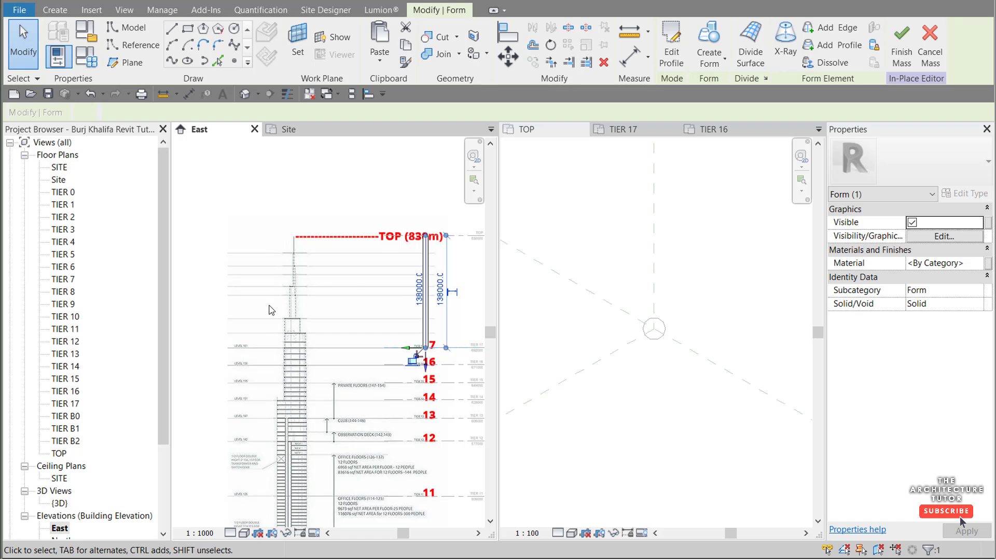
pyautogui.scroll(2, 397, 317)
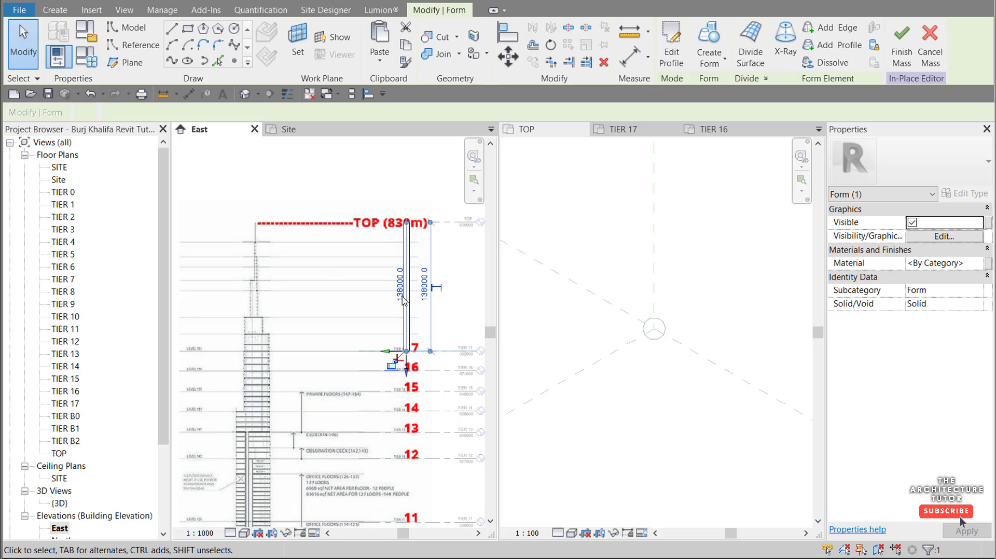
pyautogui.scroll(-2, 379, 270)
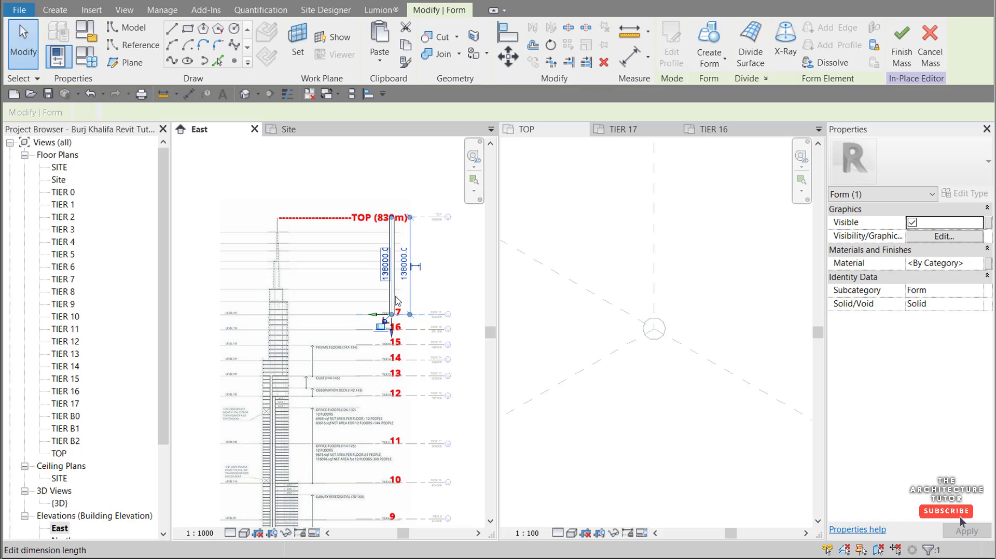
pyautogui.scroll(1, 397, 301)
# Step: Open the TIER 17 plan and clear the selection of the cylinder
pyautogui.click(653, 305)
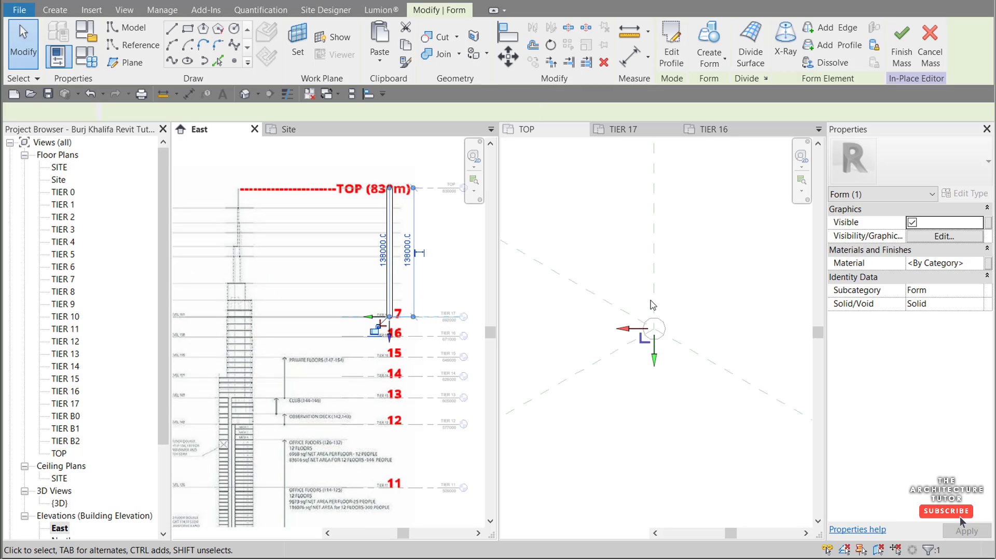
pyautogui.click(622, 130)
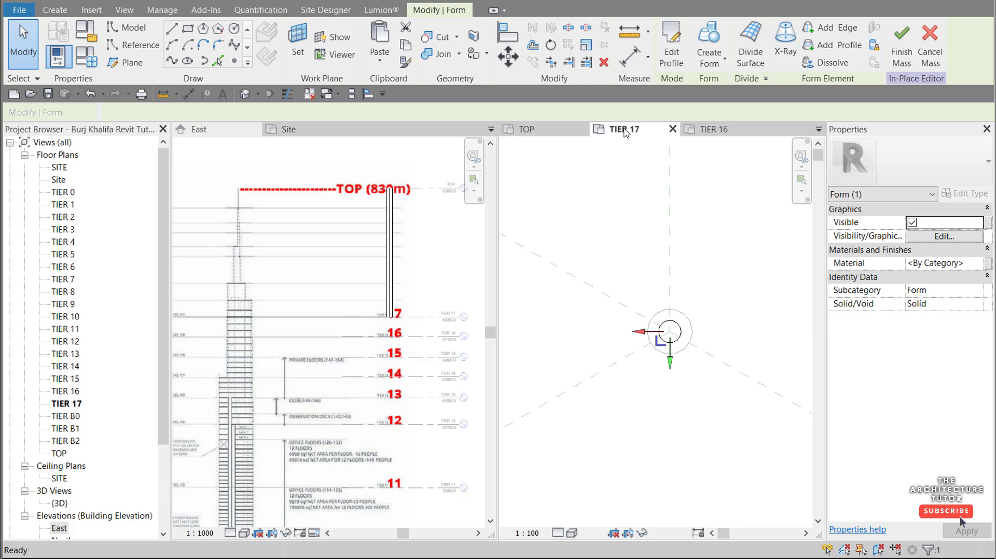
pyautogui.click(699, 371)
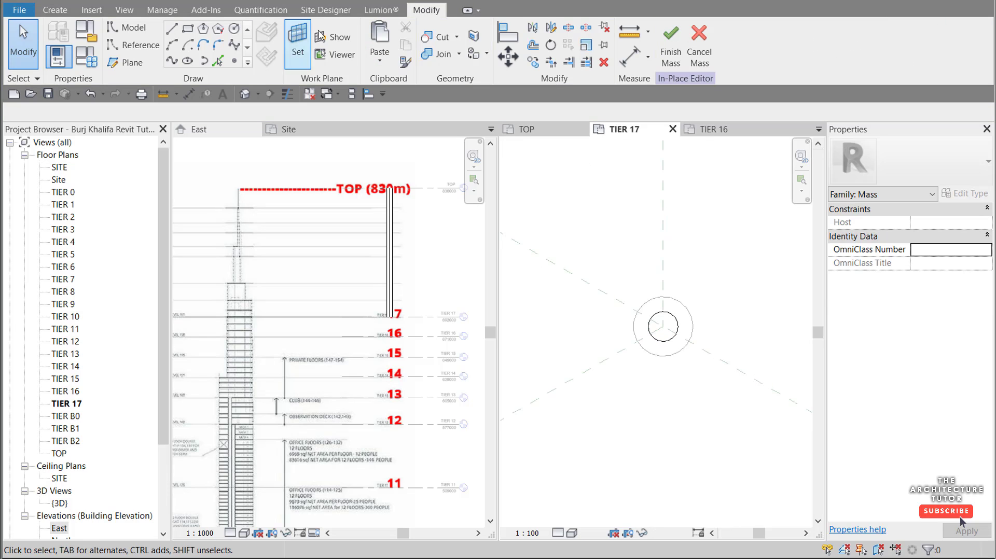
# Step: Pick the outer circle on the TIER 17 plan and create a solid cylindrical form from it
pyautogui.click(220, 61)
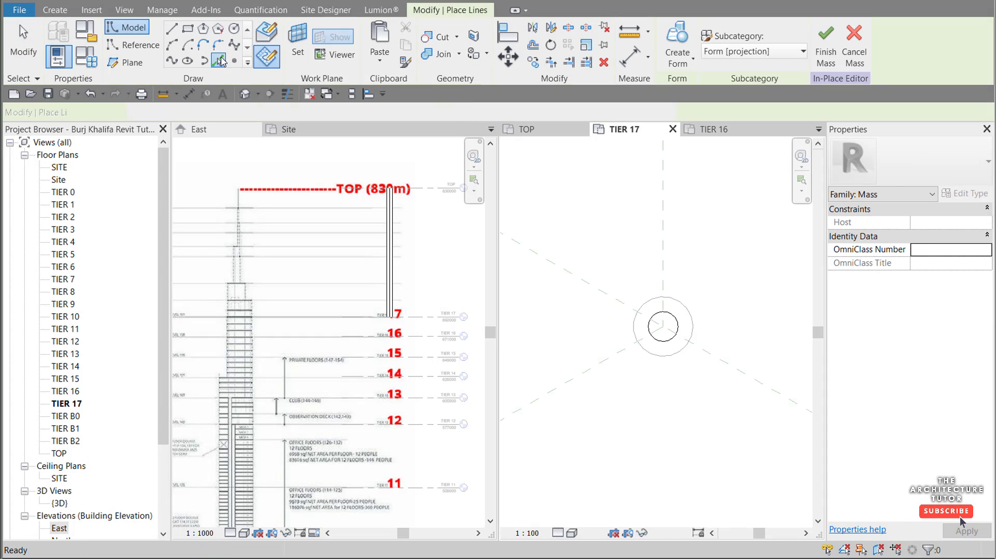
pyautogui.click(263, 61)
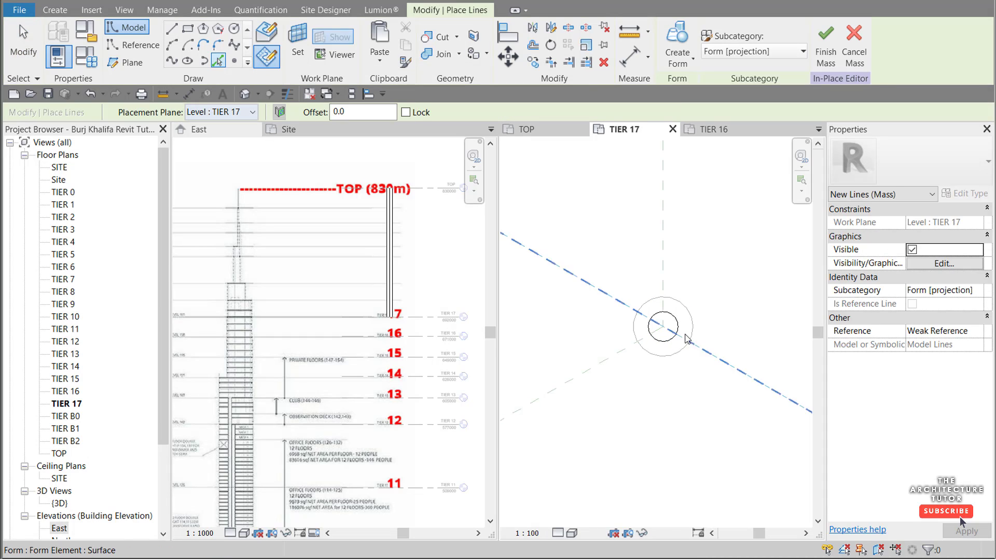
pyautogui.click(692, 338)
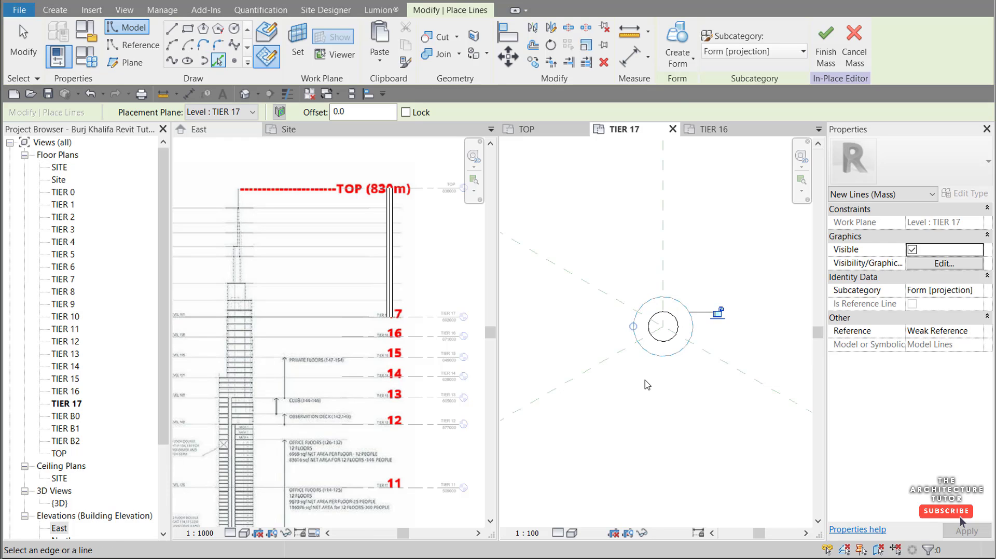
pyautogui.click(675, 54)
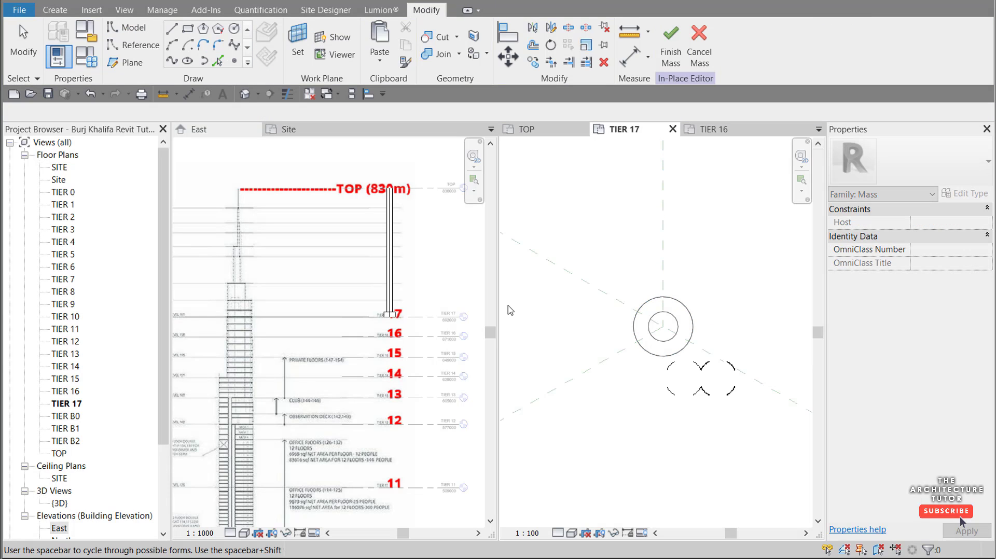
pyautogui.click(684, 385)
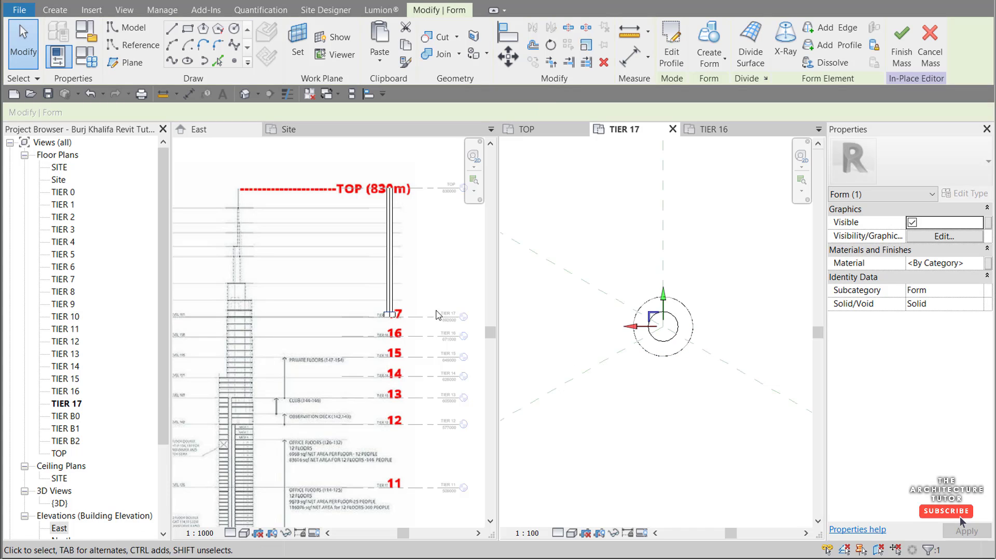
# Step: Stretch the new cylinder's movable face down to the TIER 16 level in the East elevation
pyautogui.scroll(2, 390, 317)
pyautogui.moveTo(389, 317); pyautogui.dragTo(390, 327)
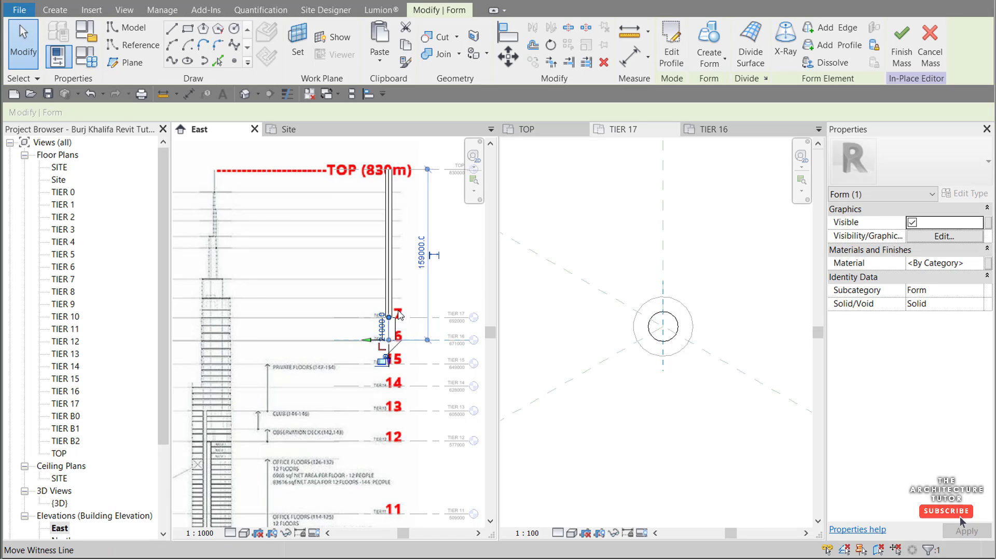
pyautogui.scroll(-1, 400, 314)
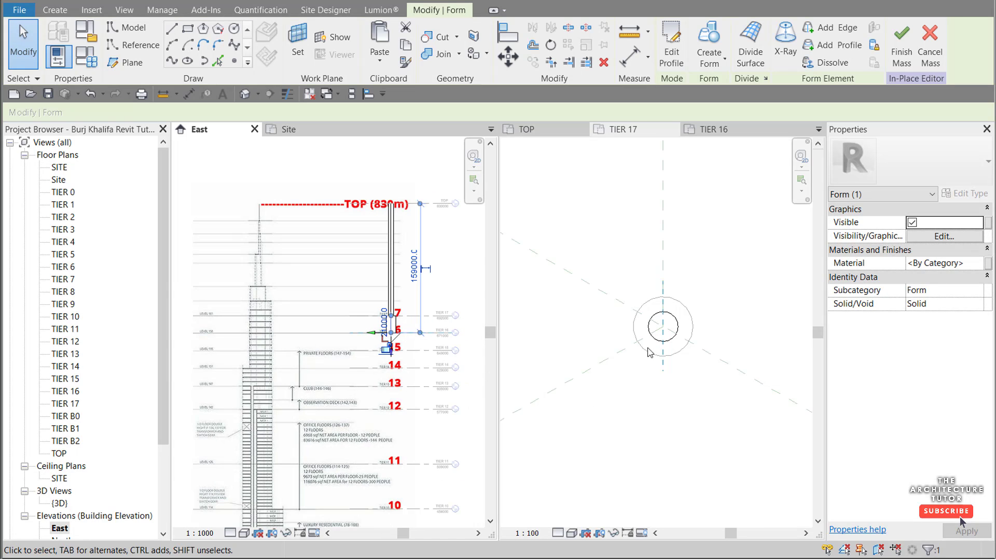
# Step: Pick the whole three-lobed outline on the TIER 16 plan and create a solid form from it
pyautogui.click(714, 133)
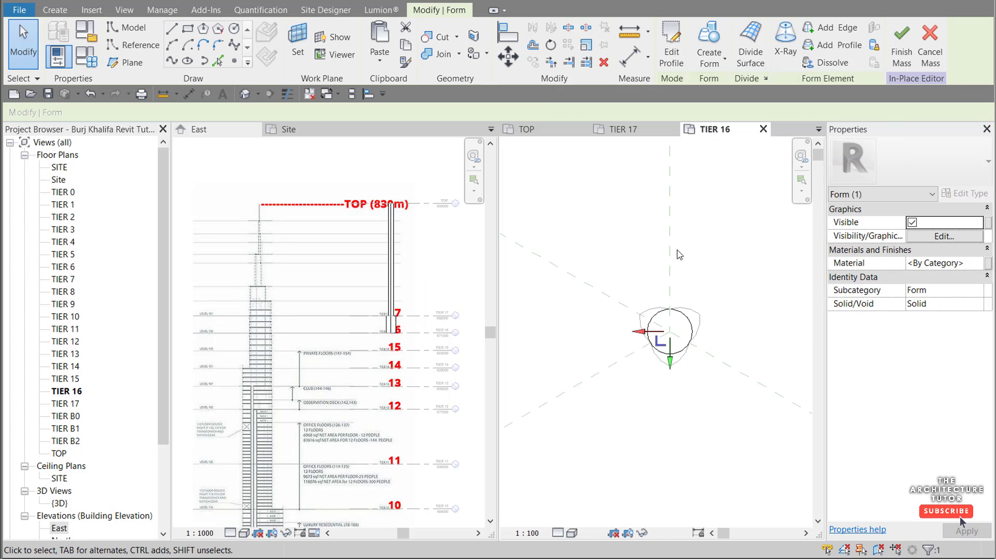
pyautogui.click(618, 368)
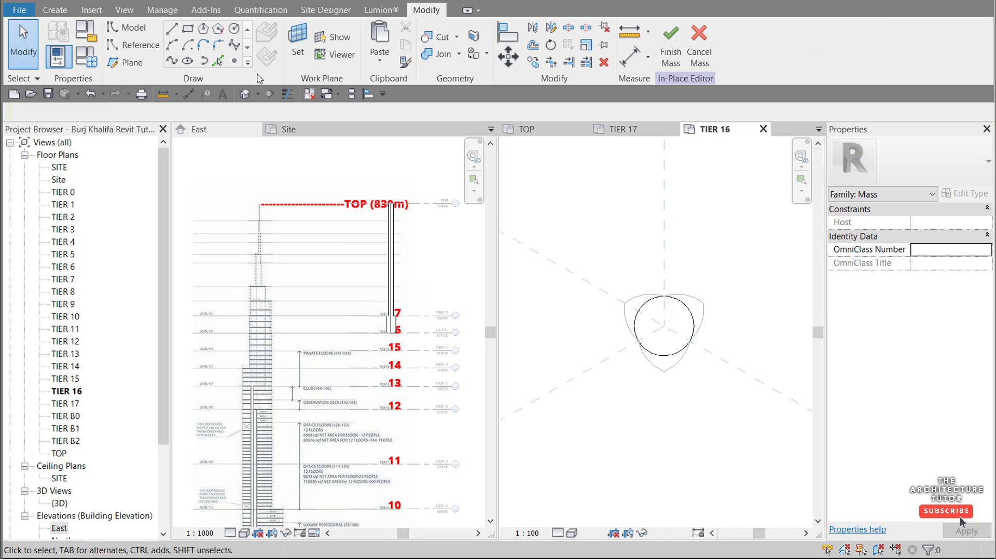
pyautogui.click(218, 62)
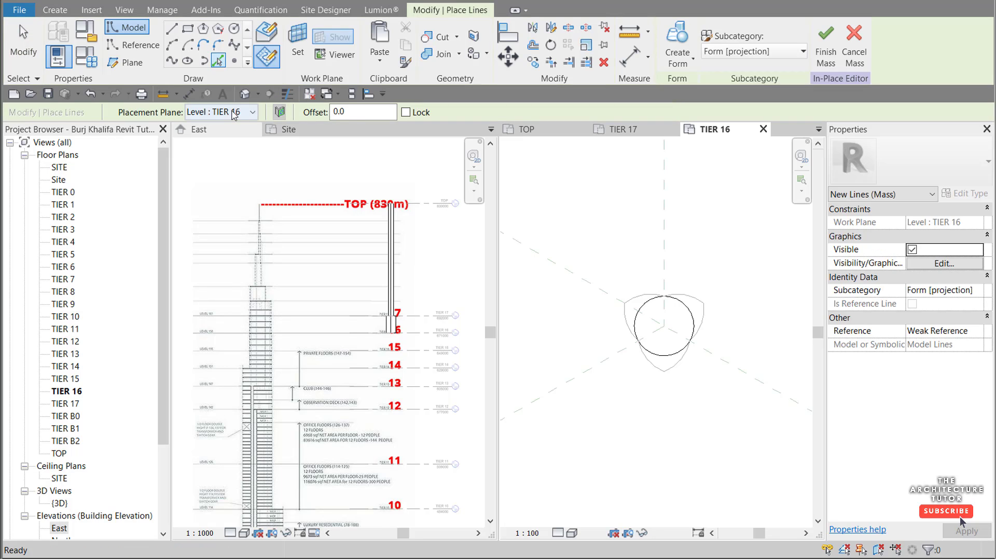
pyautogui.press('Tab')
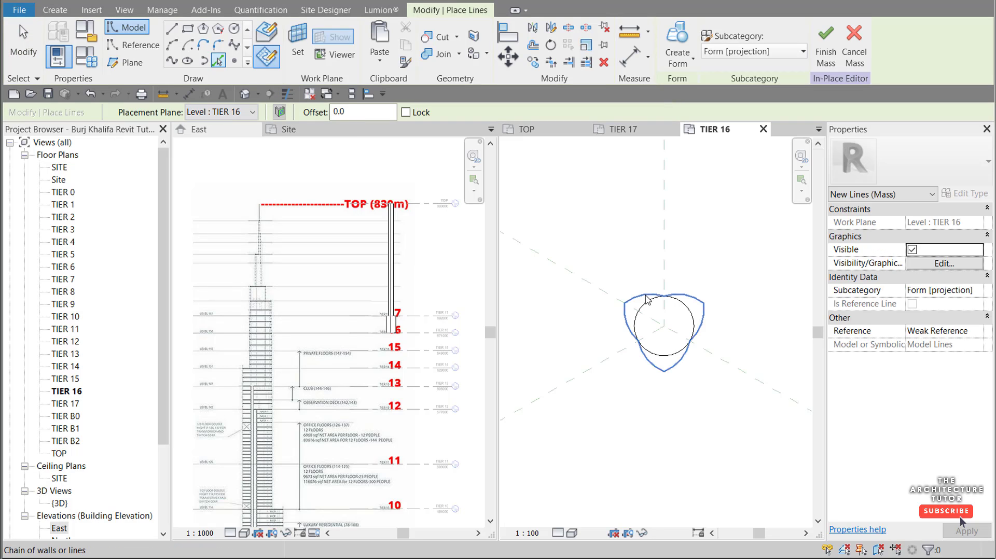
pyautogui.click(647, 299)
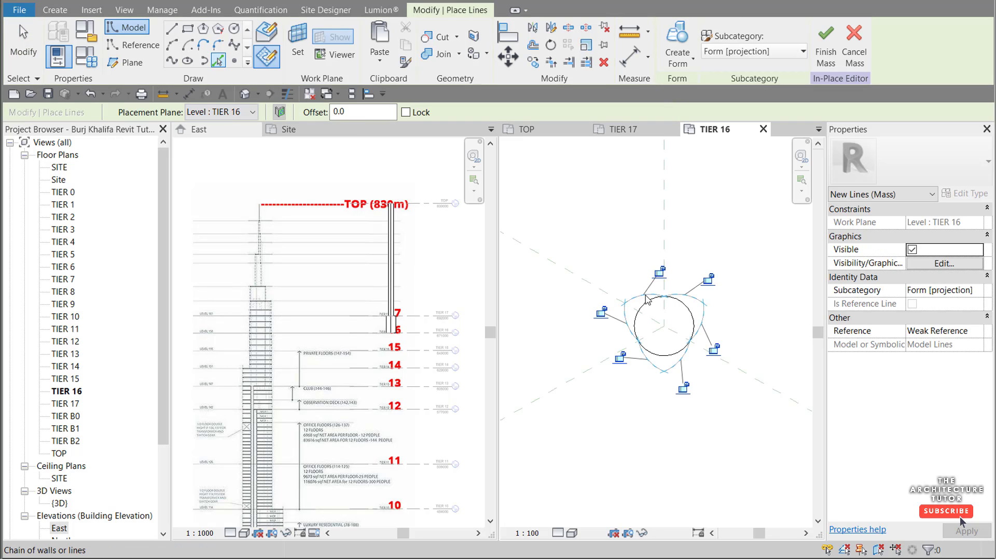
pyautogui.click(683, 36)
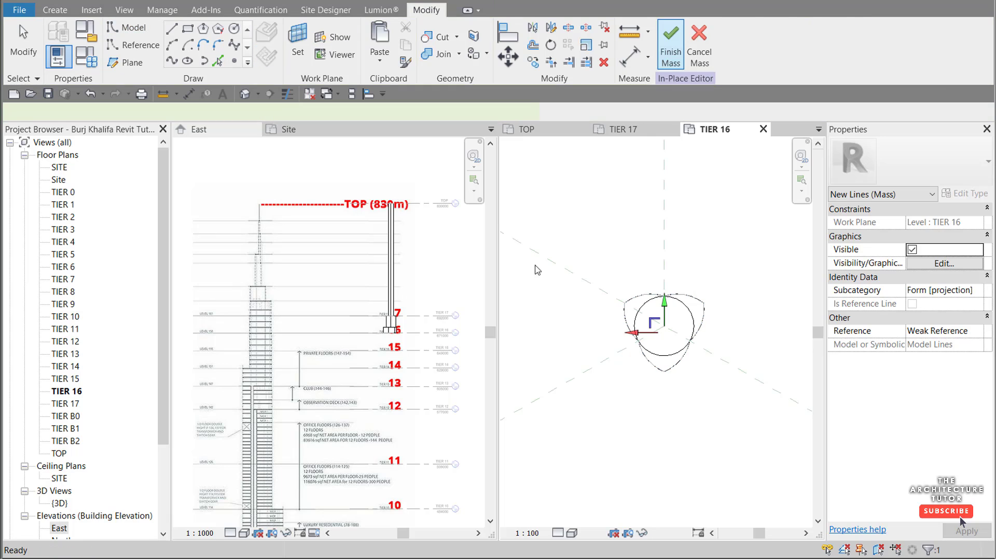
# Step: Stretch the three-lobed form's top face down to the TIER 15 level in the East elevation
pyautogui.click(394, 311)
pyautogui.scroll(4, 393, 311)
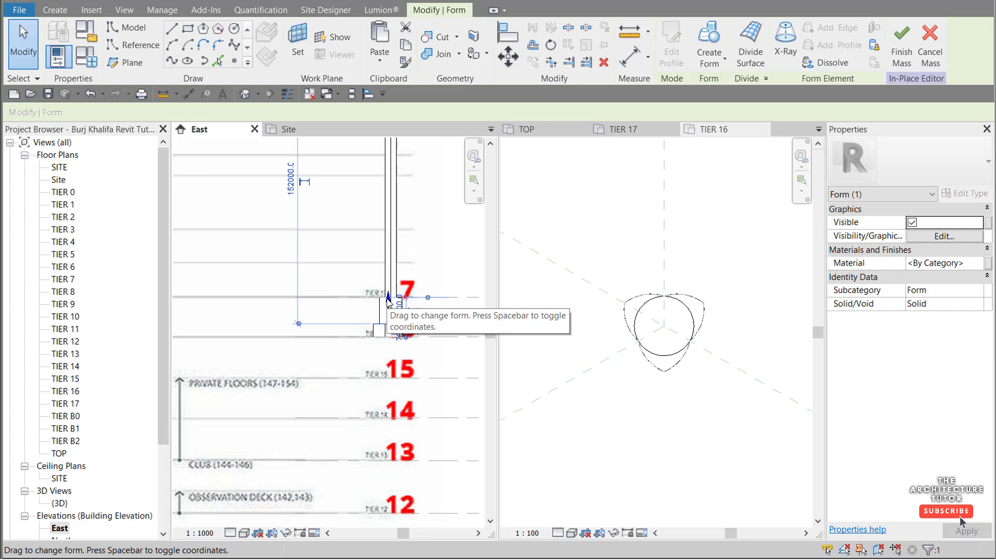
pyautogui.moveTo(391, 311); pyautogui.dragTo(365, 354)
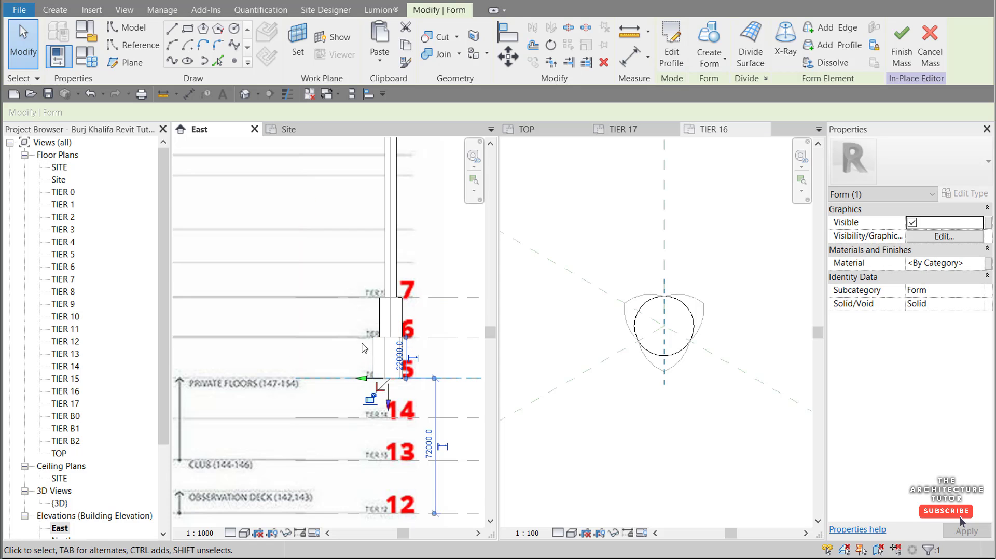
pyautogui.scroll(-4, 371, 363)
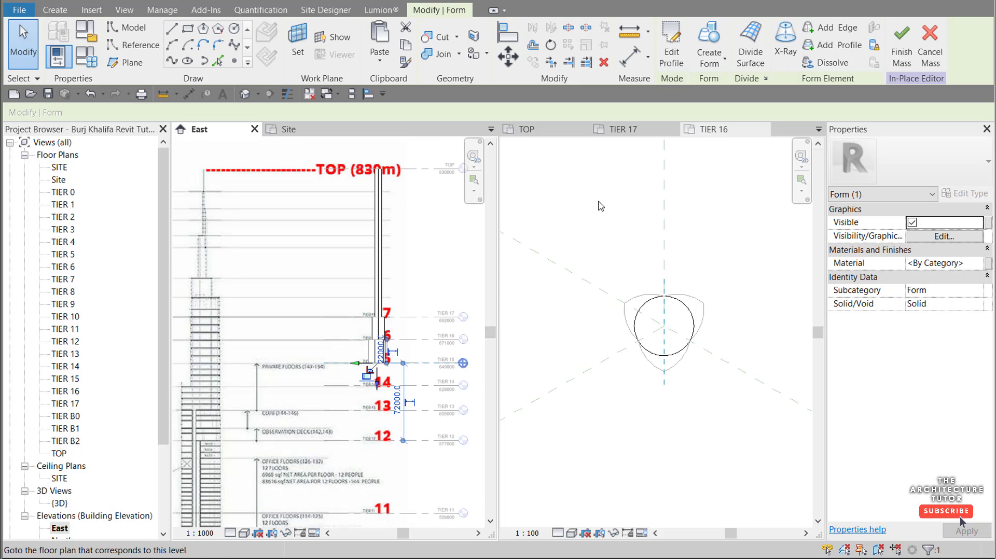
# Step: Create a solid form from the outer rounded triangular outline on the TIER 15 plan and stretch it down to TIER 14
pyautogui.click(818, 129)
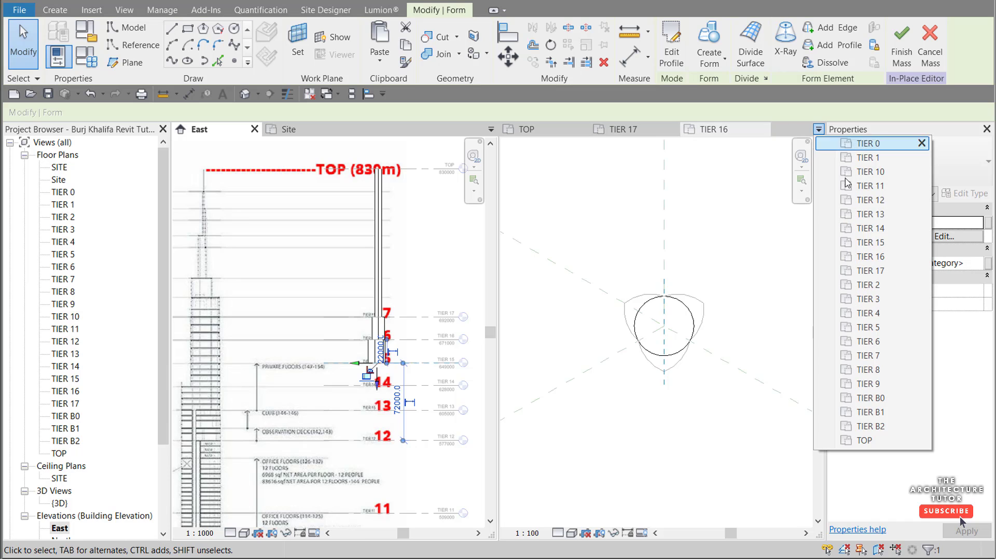
pyautogui.click(893, 248)
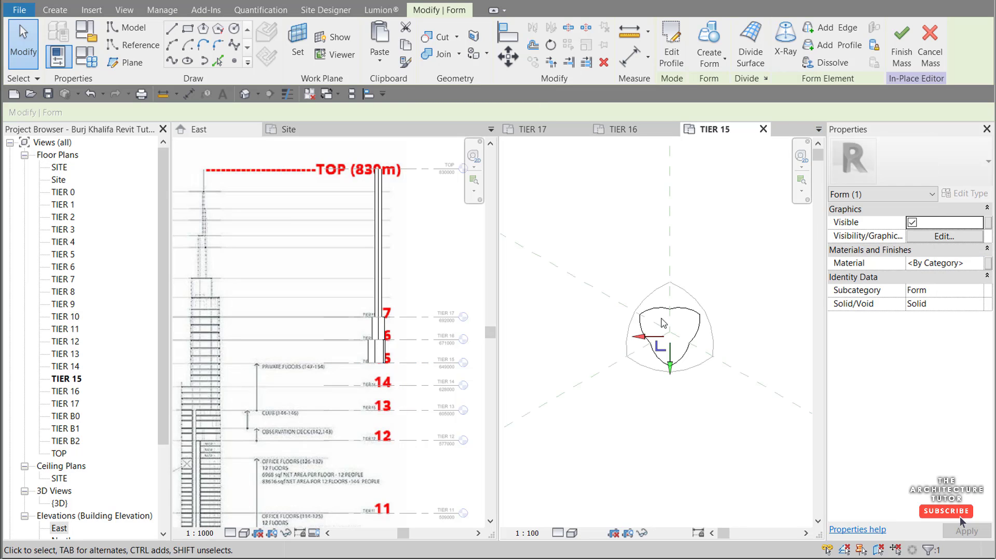
pyautogui.click(596, 224)
pyautogui.click(218, 60)
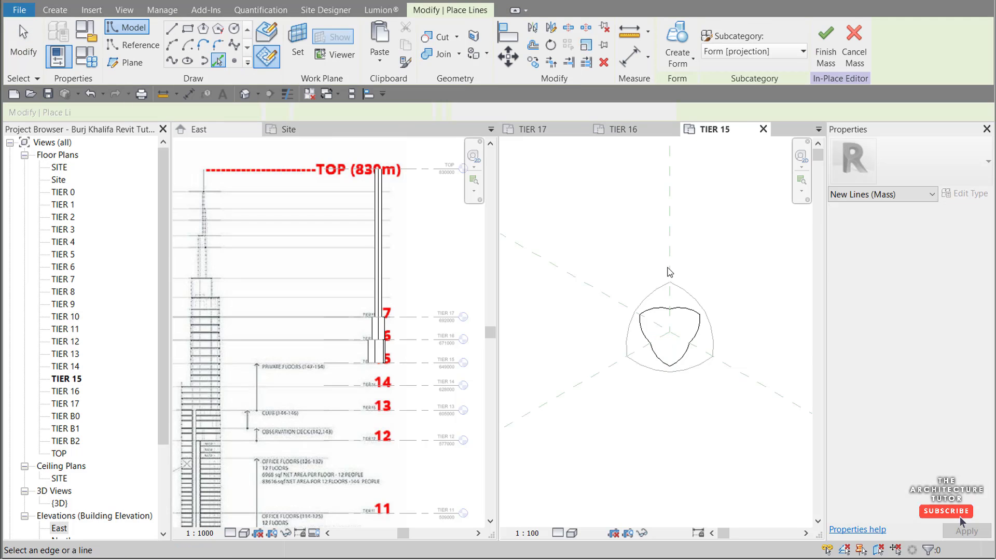
pyautogui.click(684, 288)
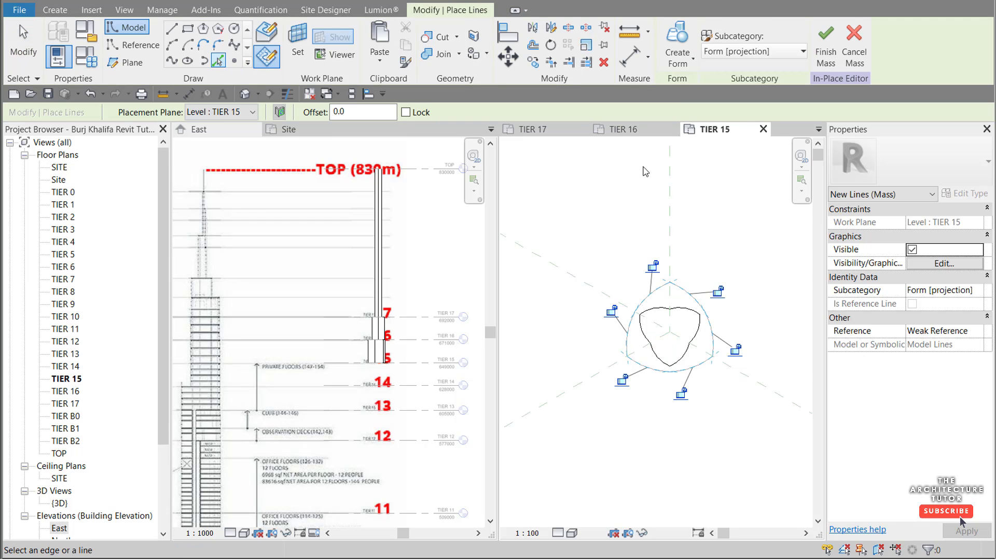
pyautogui.click(677, 44)
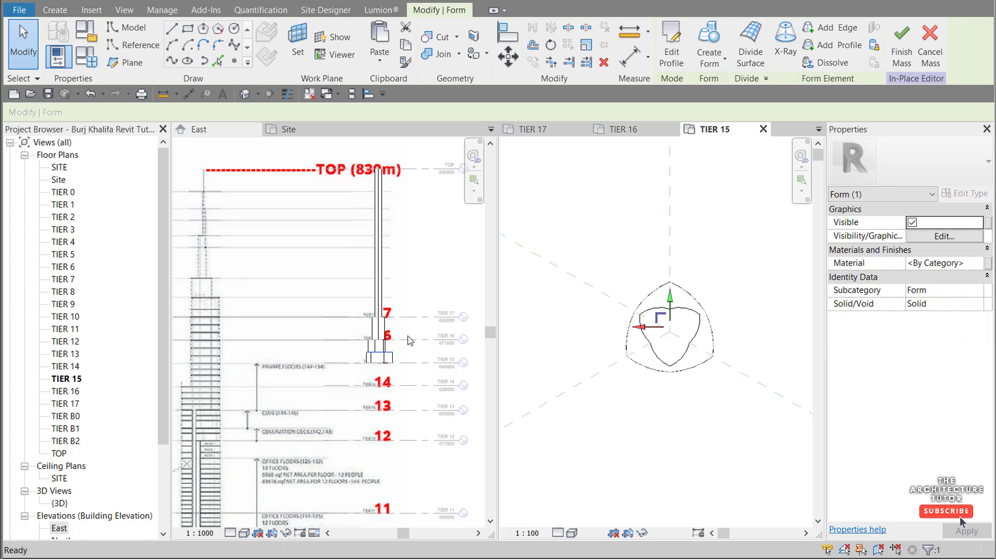
pyautogui.moveTo(399, 348); pyautogui.dragTo(449, 388)
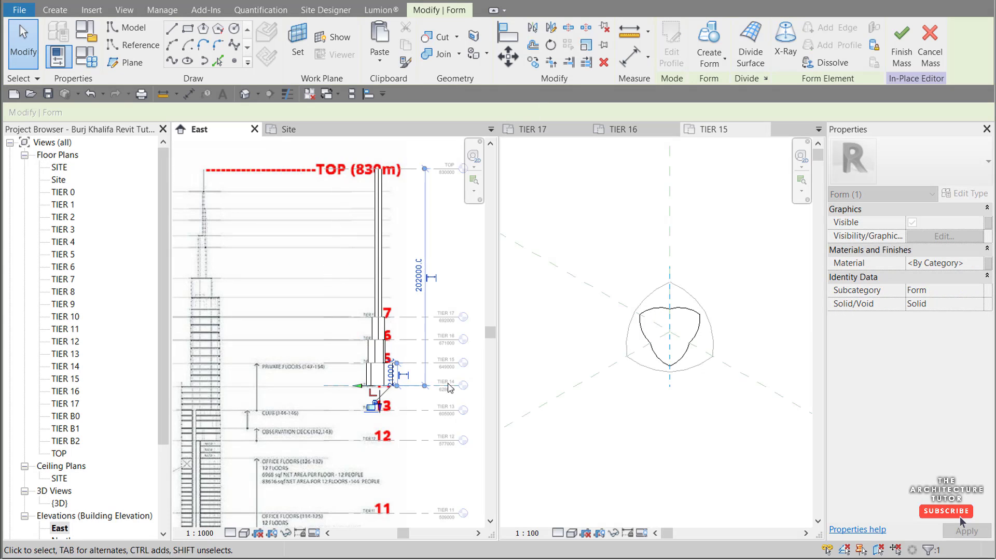
pyautogui.click(621, 416)
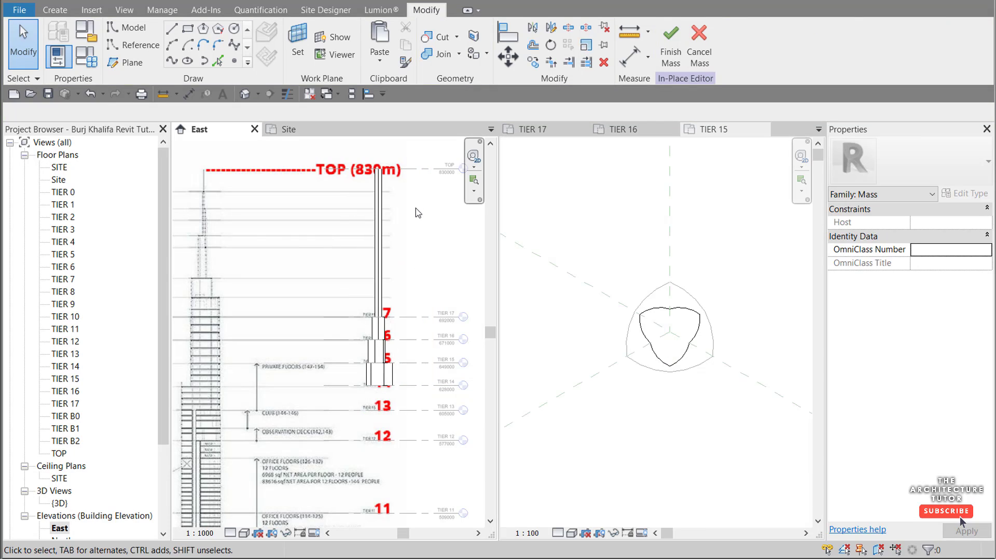
# Step: Set the East elevation's visual style to Shaded
pyautogui.click(244, 533)
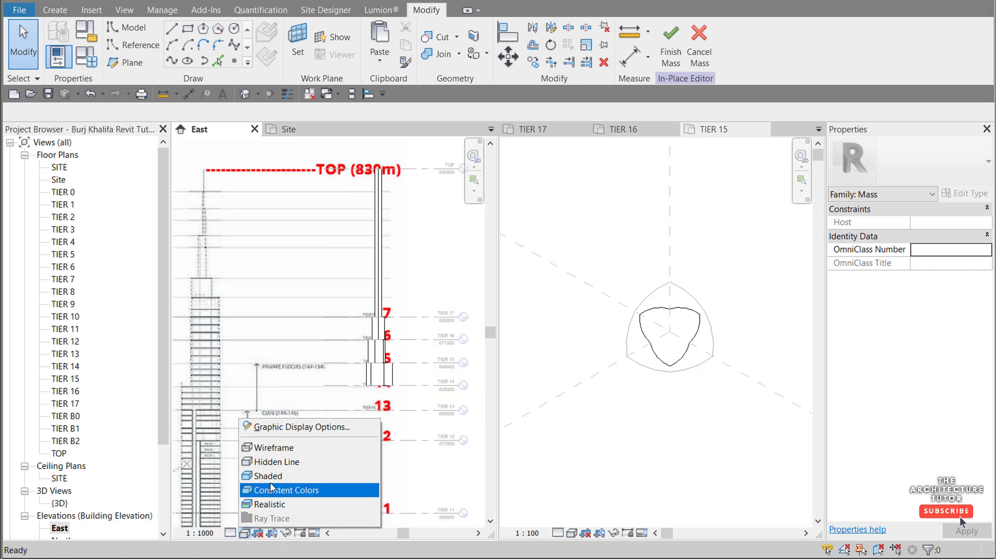
pyautogui.click(293, 489)
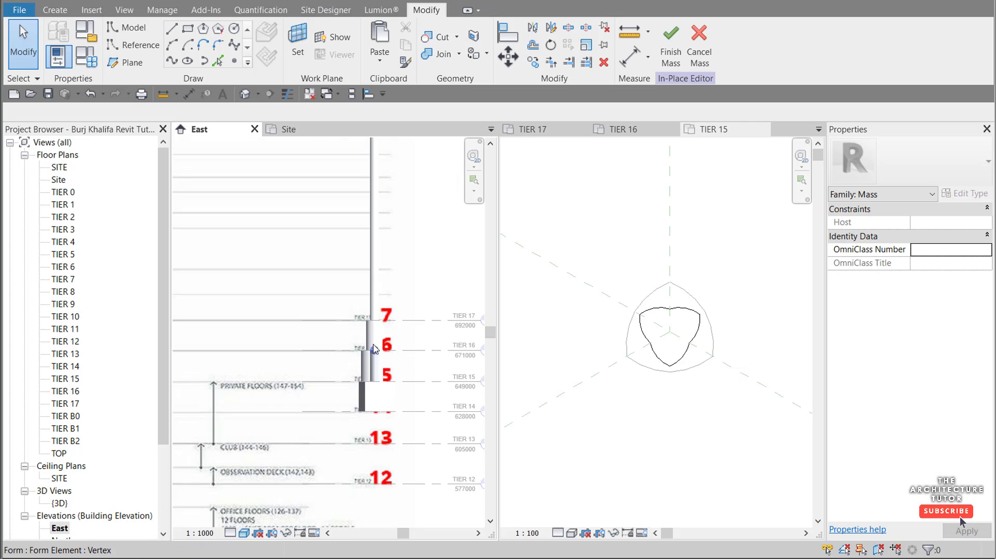
pyautogui.scroll(1, 397, 349)
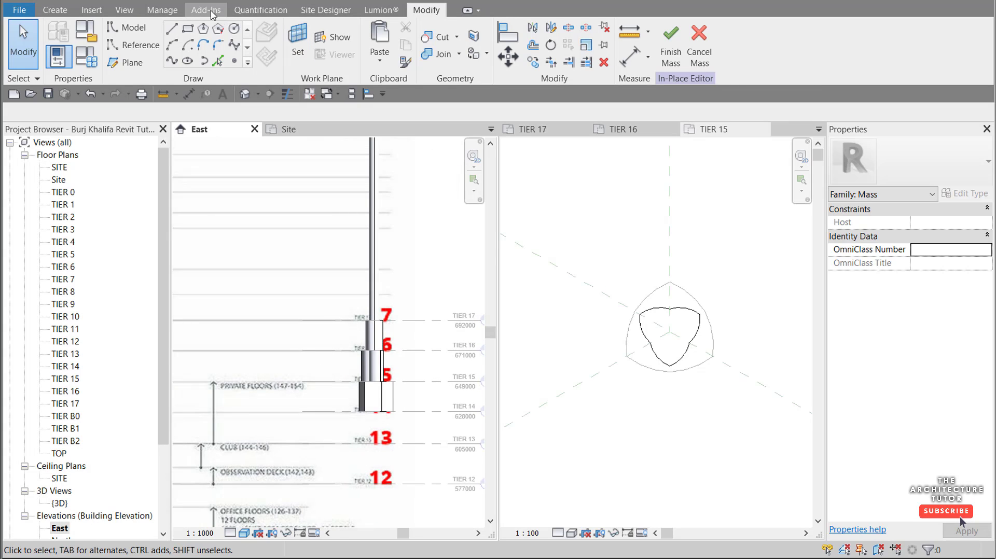
# Step: In Object Styles, edit the Mass category's Default Form material and set its shading transparency to 0
pyautogui.click(160, 10)
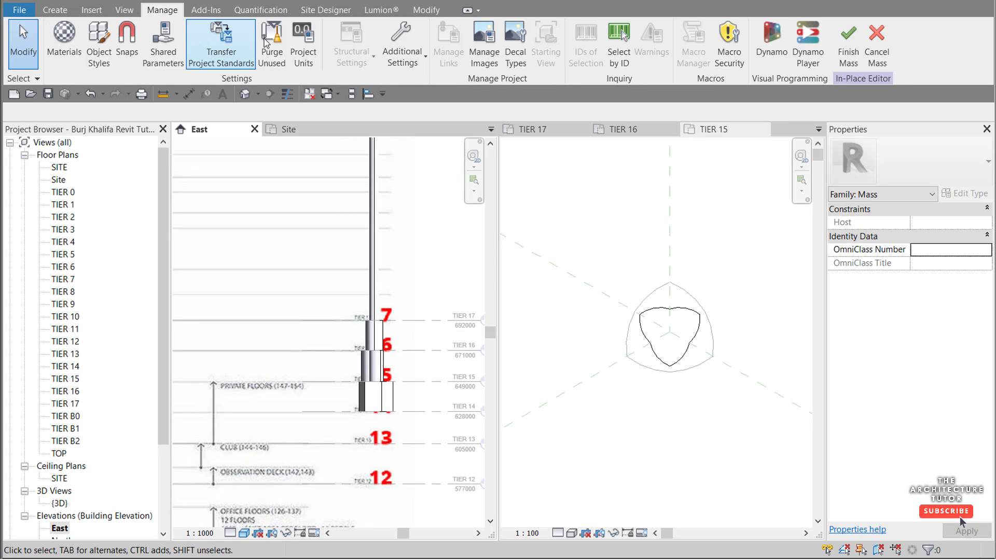
pyautogui.click(103, 44)
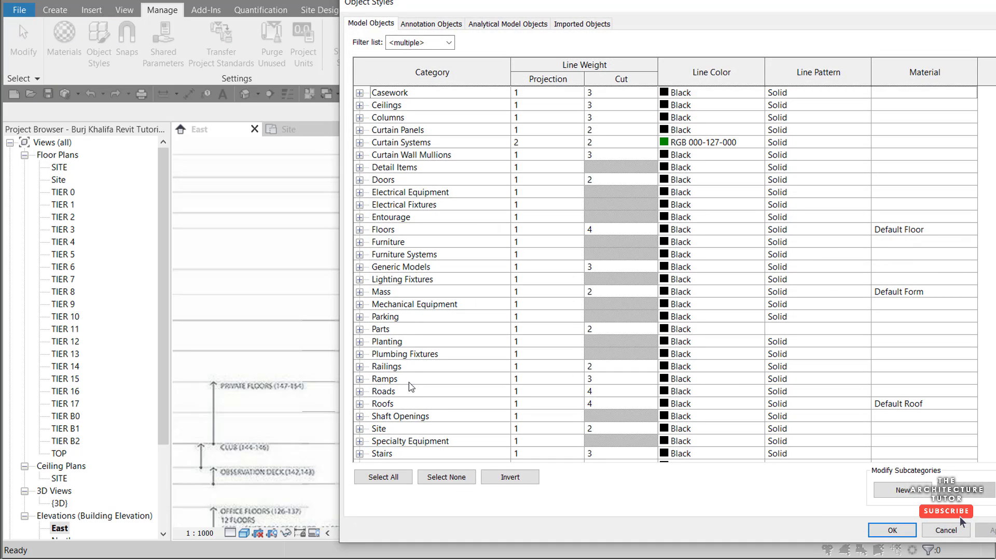
pyautogui.click(379, 293)
pyautogui.click(935, 292)
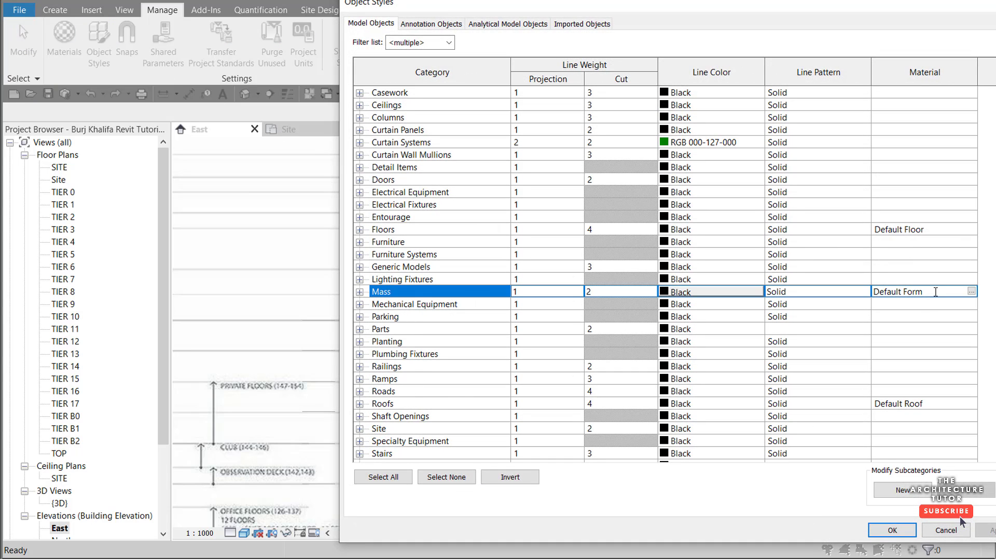
pyautogui.click(971, 292)
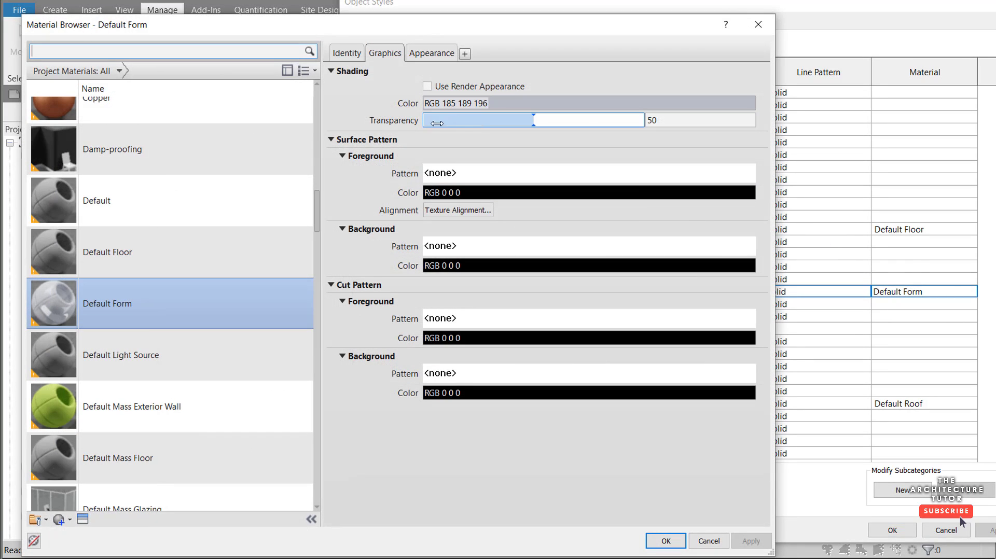
pyautogui.moveTo(534, 121); pyautogui.dragTo(424, 121)
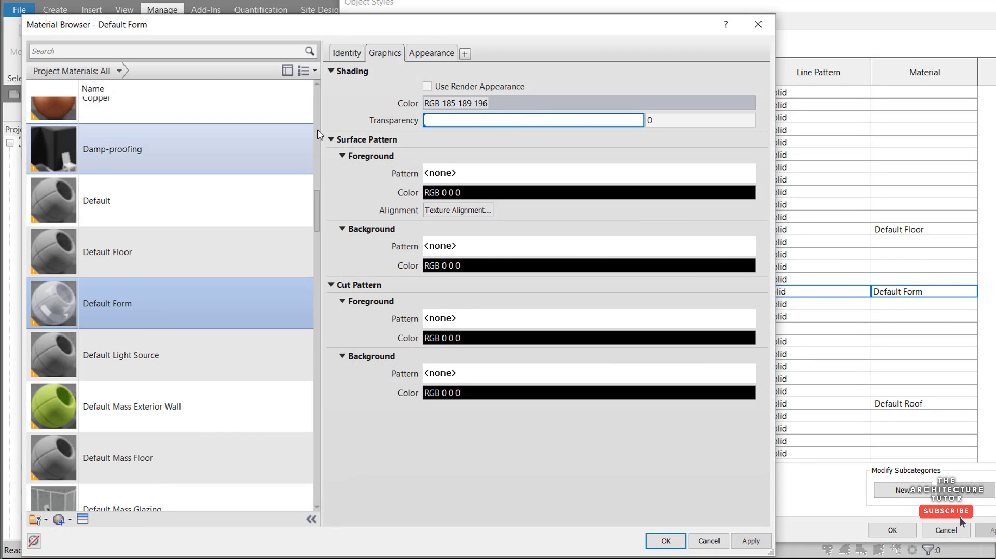
# Step: Set the Default Form material's shading color to blue RGB 0 128 255 and apply the material and object style changes
pyautogui.click(509, 104)
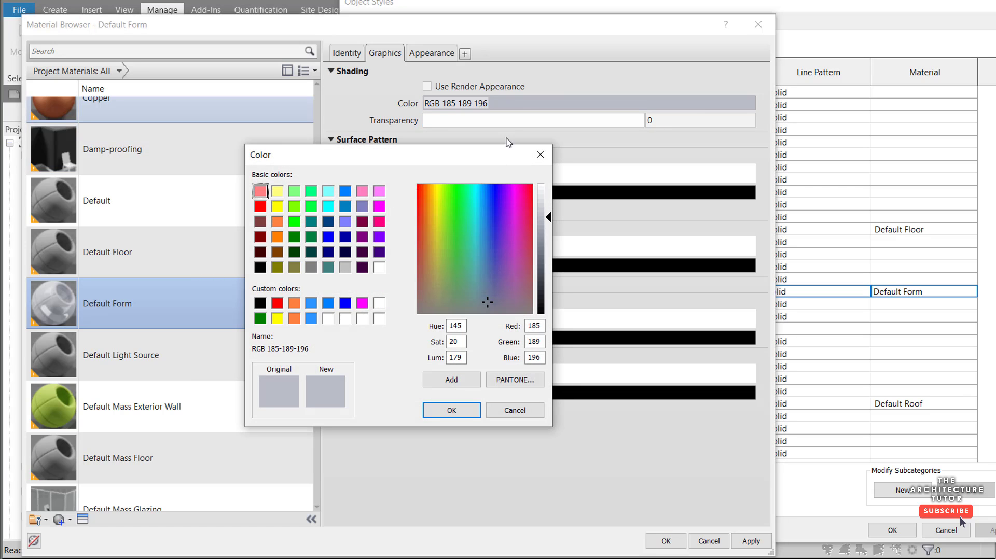
pyautogui.click(344, 193)
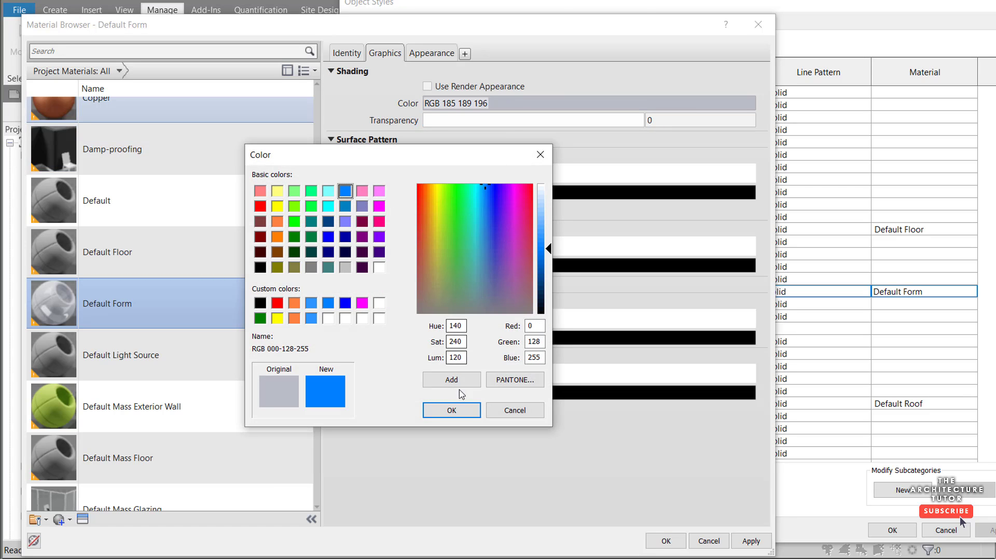
pyautogui.click(451, 410)
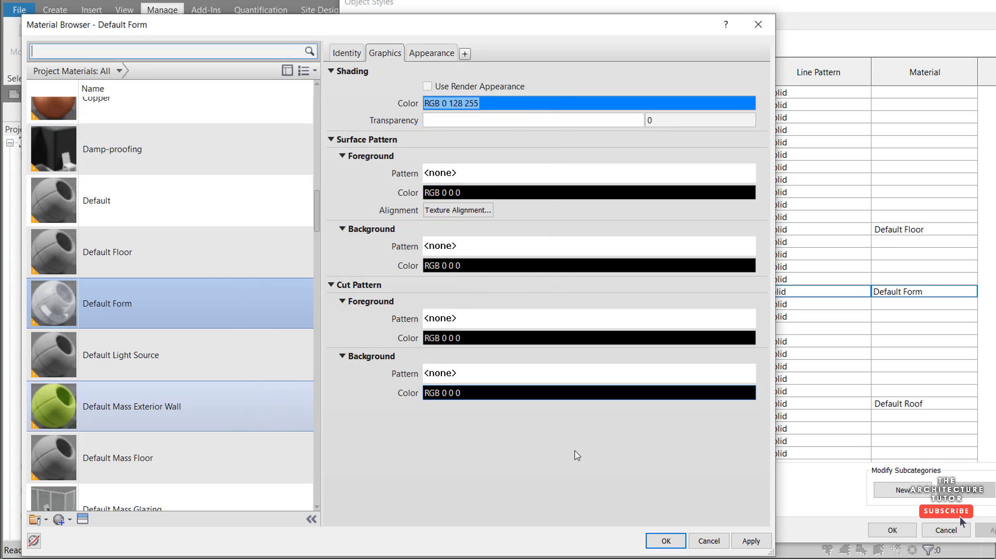
pyautogui.click(672, 541)
pyautogui.click(892, 530)
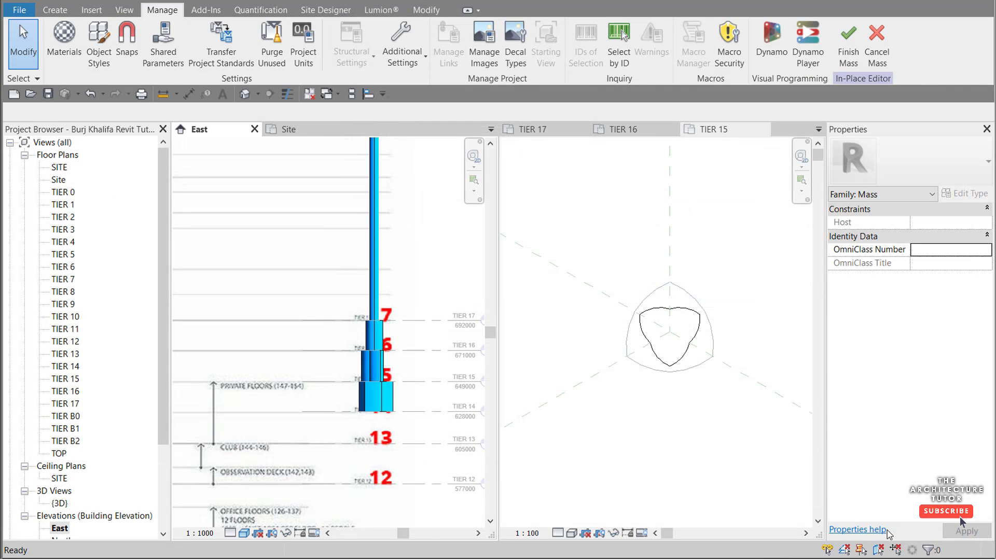
# Step: Open the TIER 14 floor plan alongside the East elevation
pyautogui.scroll(-3, 429, 319)
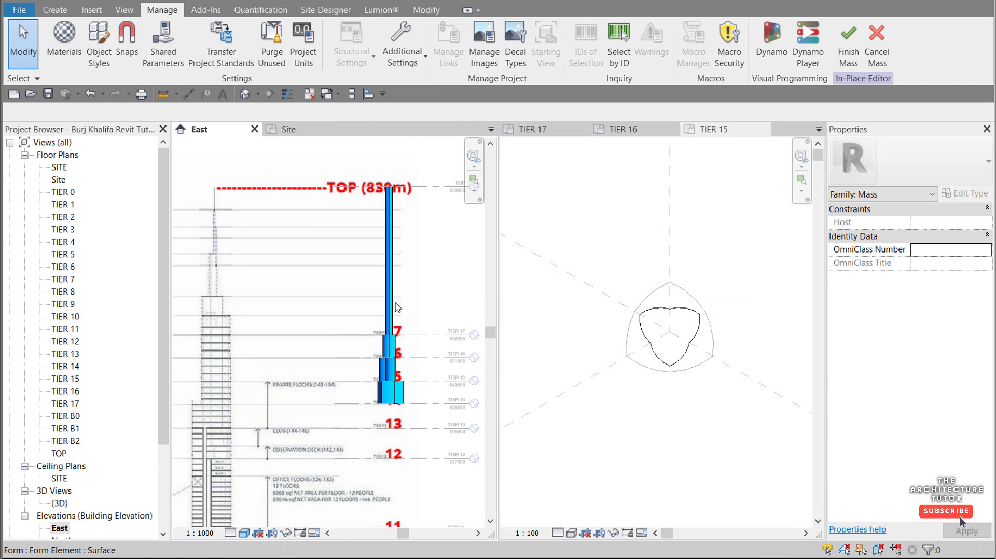
pyautogui.scroll(-1, 407, 268)
pyautogui.scroll(-4, 429, 317)
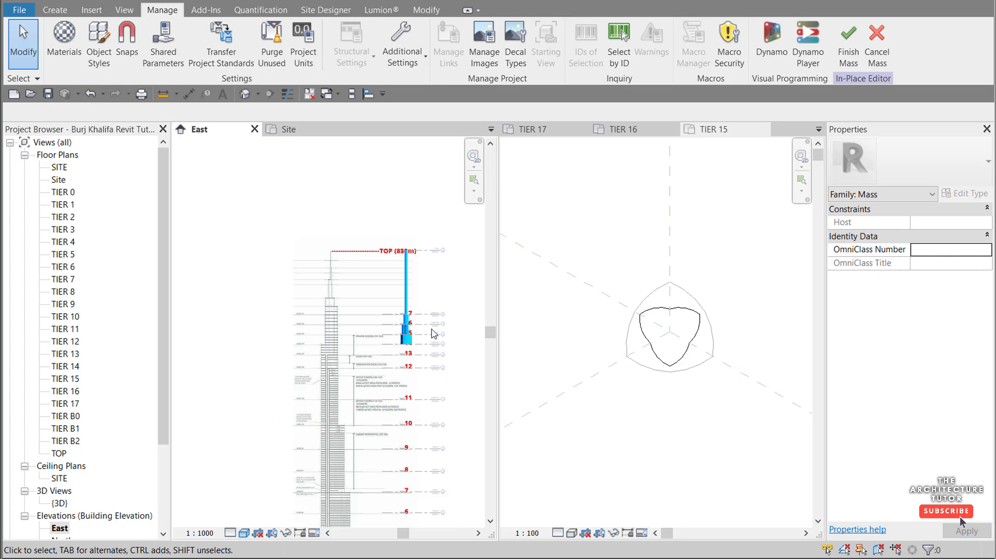
pyautogui.scroll(2, 439, 345)
pyautogui.click(722, 317)
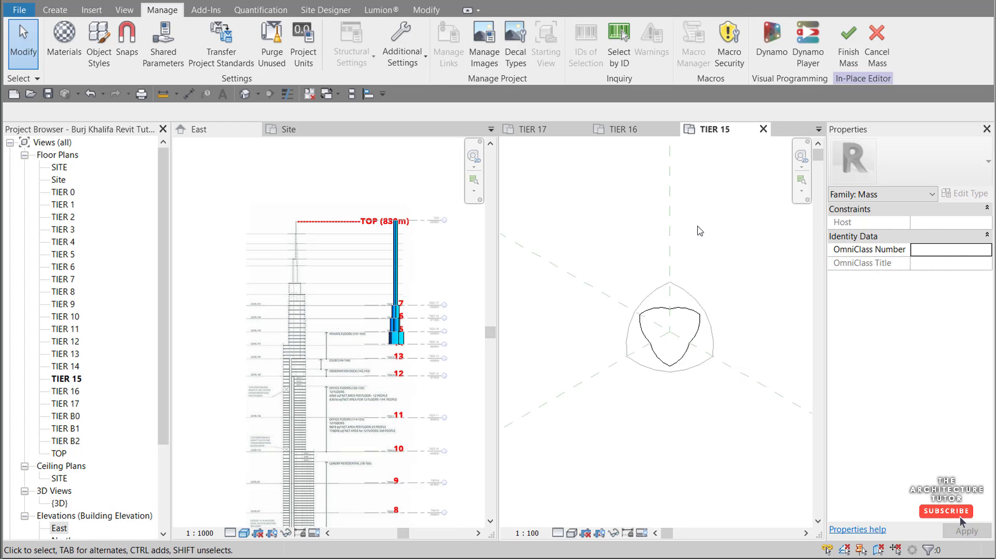
pyautogui.scroll(2, 429, 358)
pyautogui.scroll(2, 431, 348)
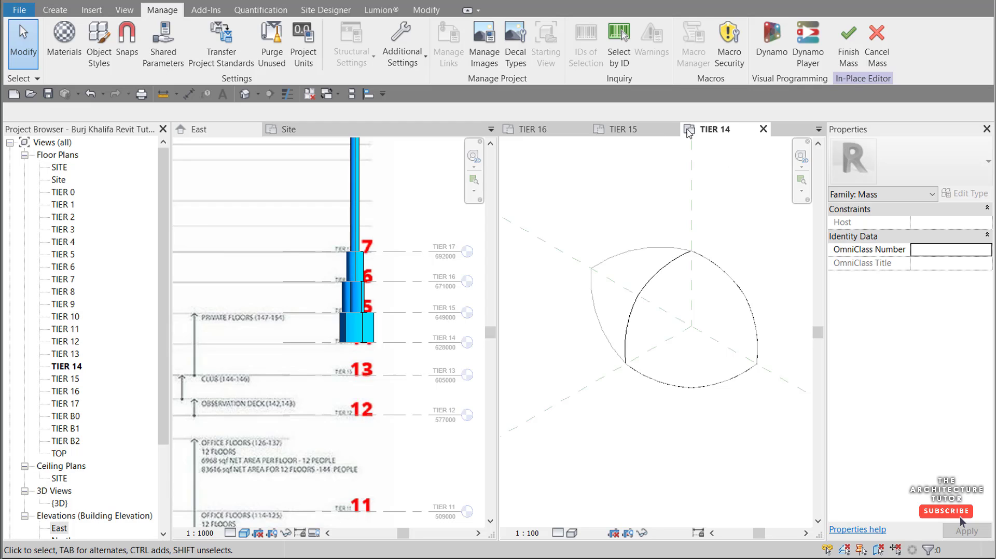
pyautogui.click(67, 367)
pyautogui.click(695, 217)
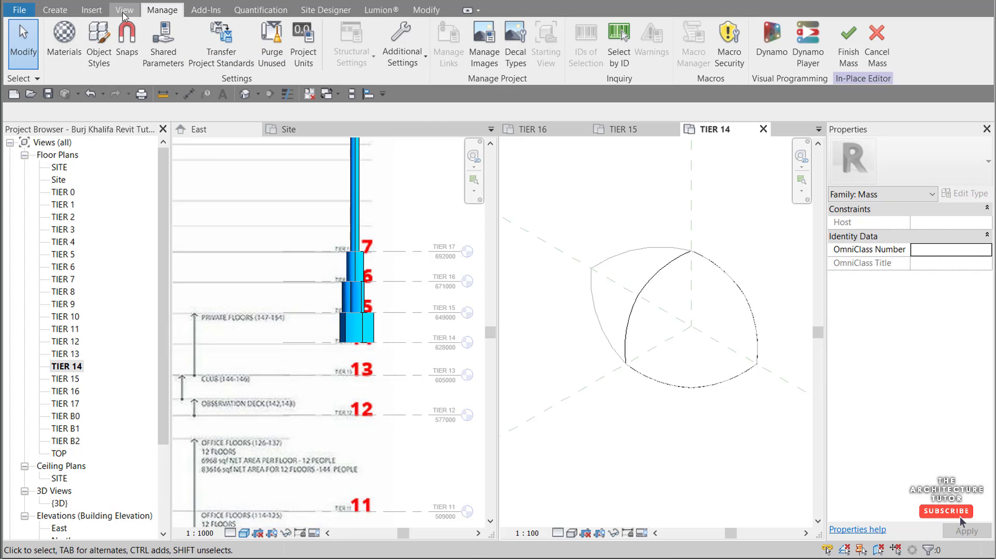
pyautogui.click(357, 211)
pyautogui.click(356, 190)
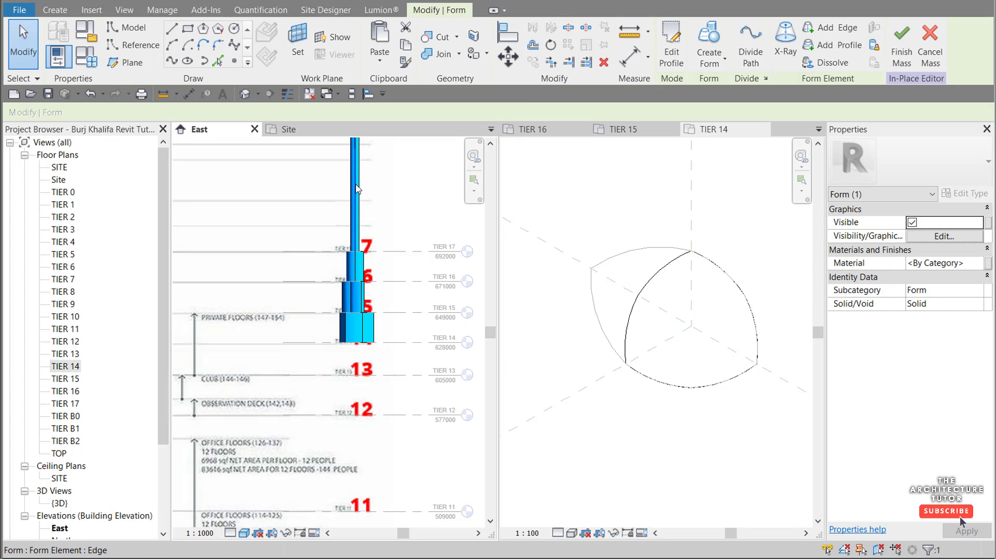
pyautogui.press('Escape')
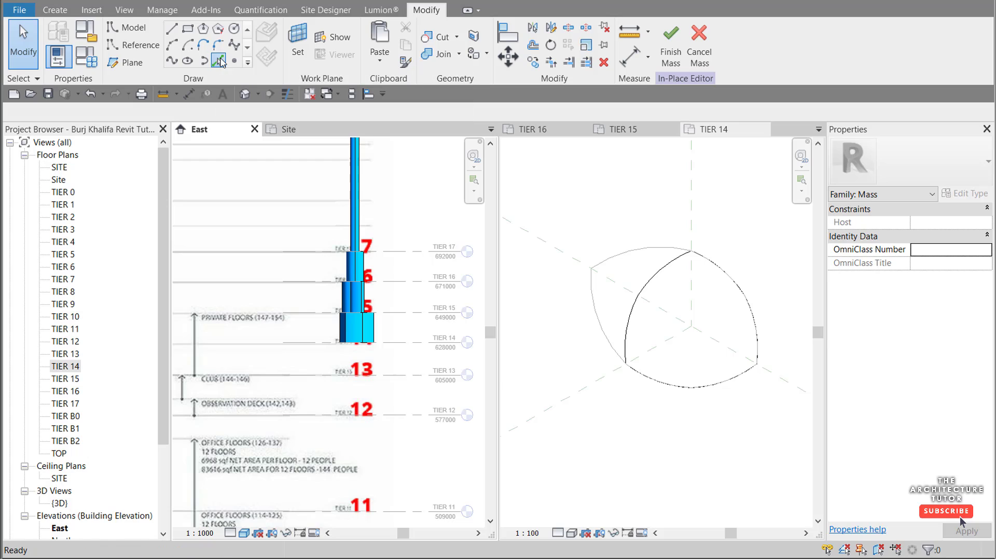
# Step: Pick the combined outer outline on the TIER 14 plan, create a solid form from it and stretch it down to TIER 13
pyautogui.click(305, 54)
pyautogui.click(538, 357)
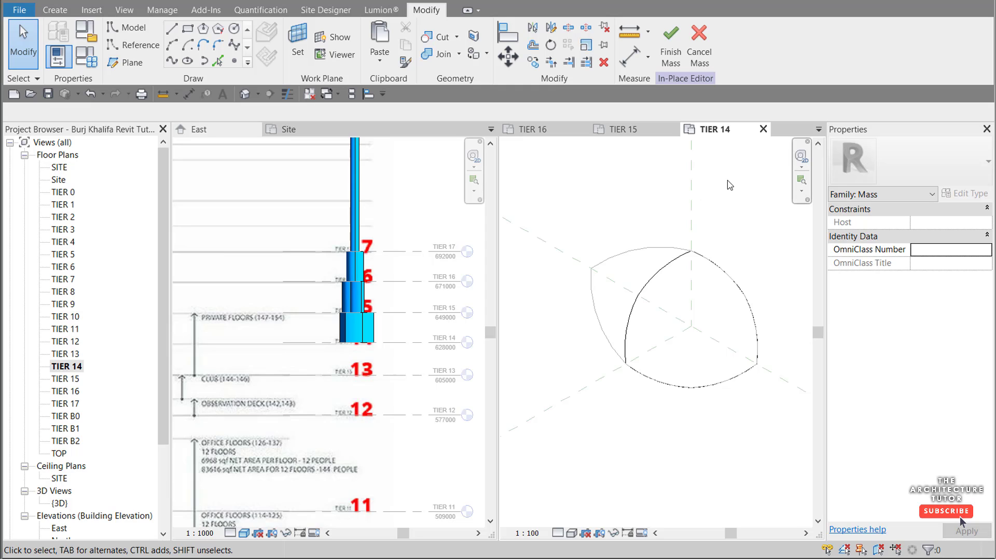
pyautogui.click(217, 61)
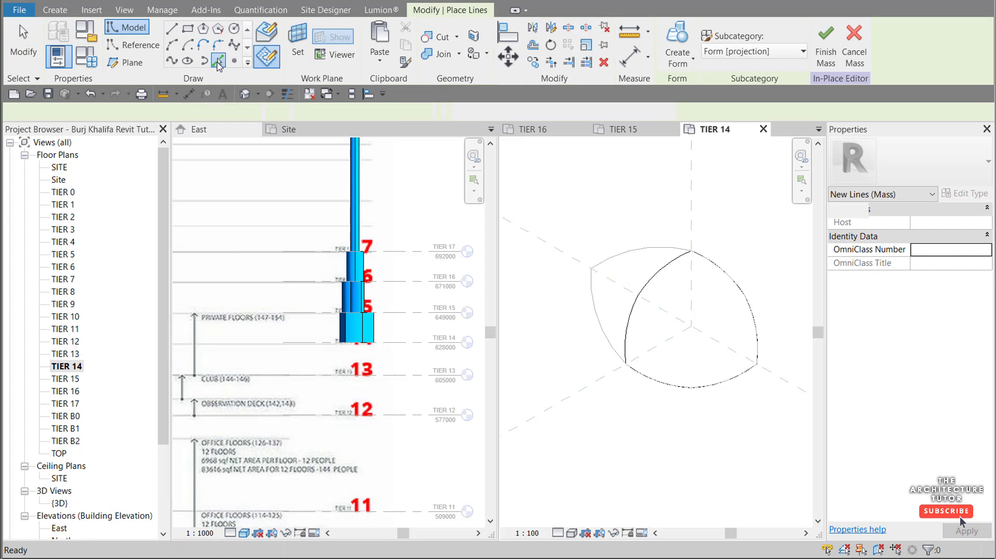
pyautogui.press('Tab')
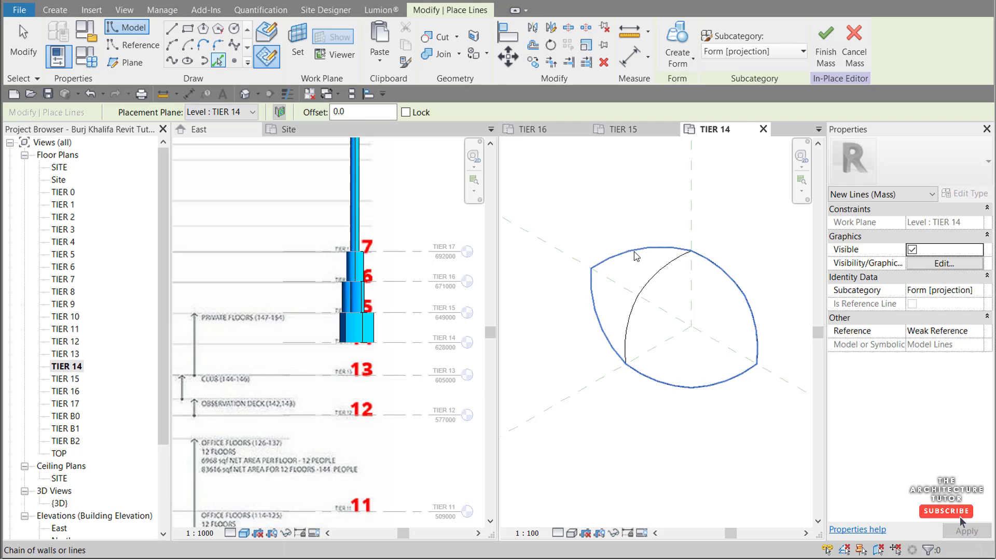
pyautogui.click(636, 256)
pyautogui.click(677, 40)
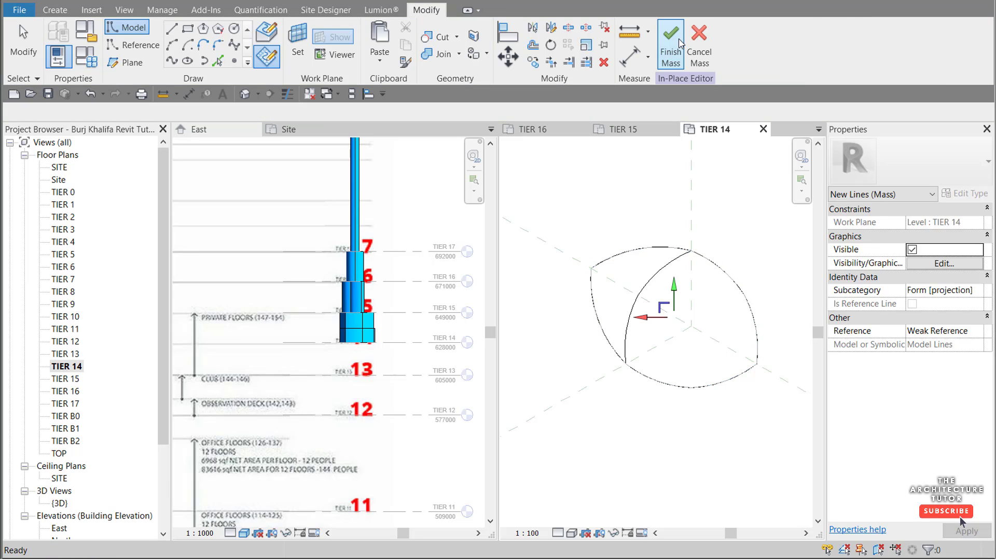
pyautogui.click(398, 299)
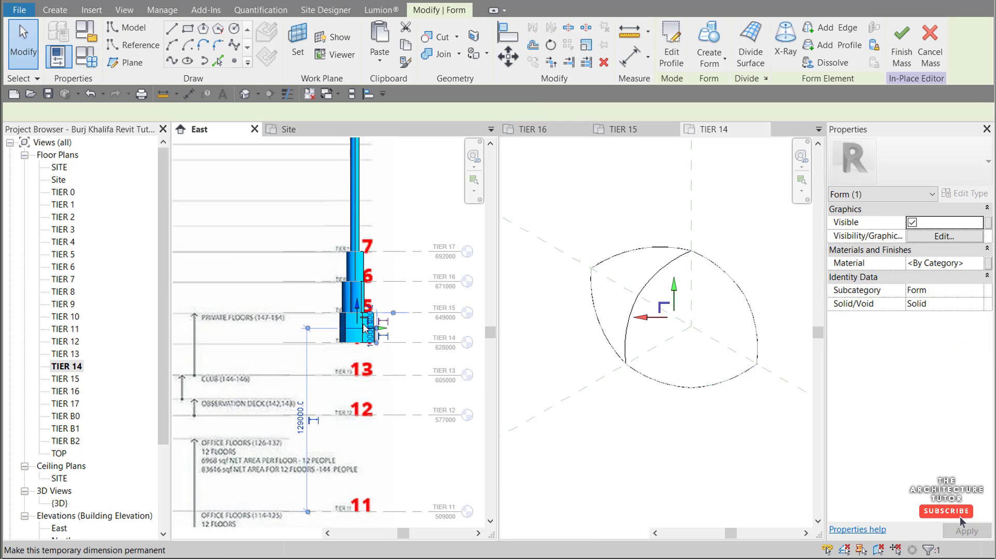
pyautogui.moveTo(358, 309); pyautogui.dragTo(358, 358)
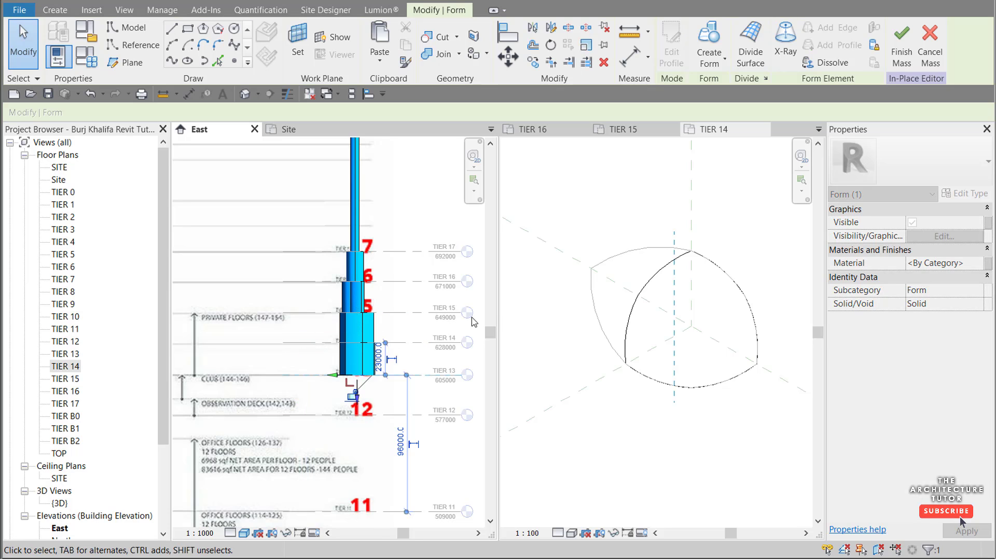
# Step: On the TIER 13 plan, create a solid form from the whole outer outline and stretch it down to TIER 12
pyautogui.click(621, 190)
pyautogui.hotkey('ctrl', 'Tab')
pyautogui.click(699, 213)
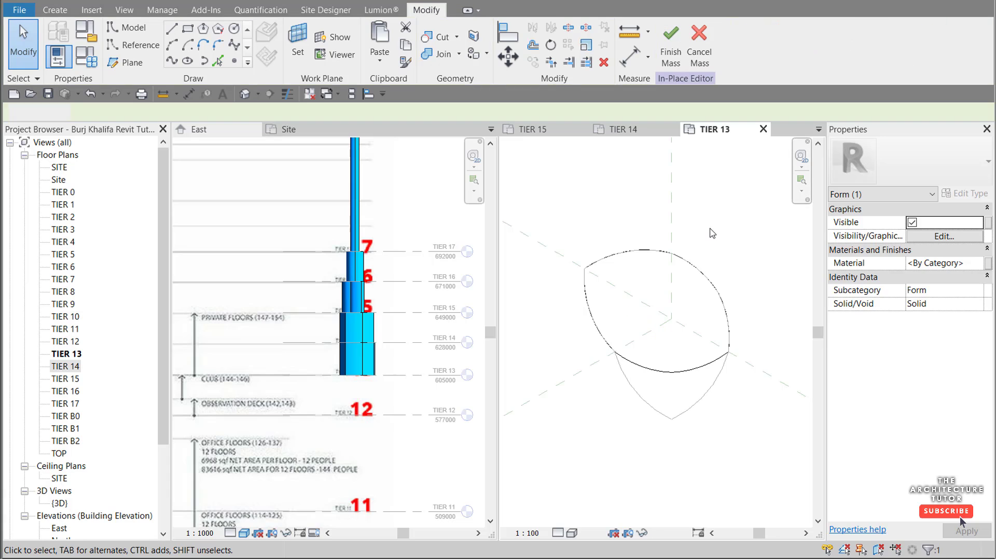
pyautogui.click(220, 64)
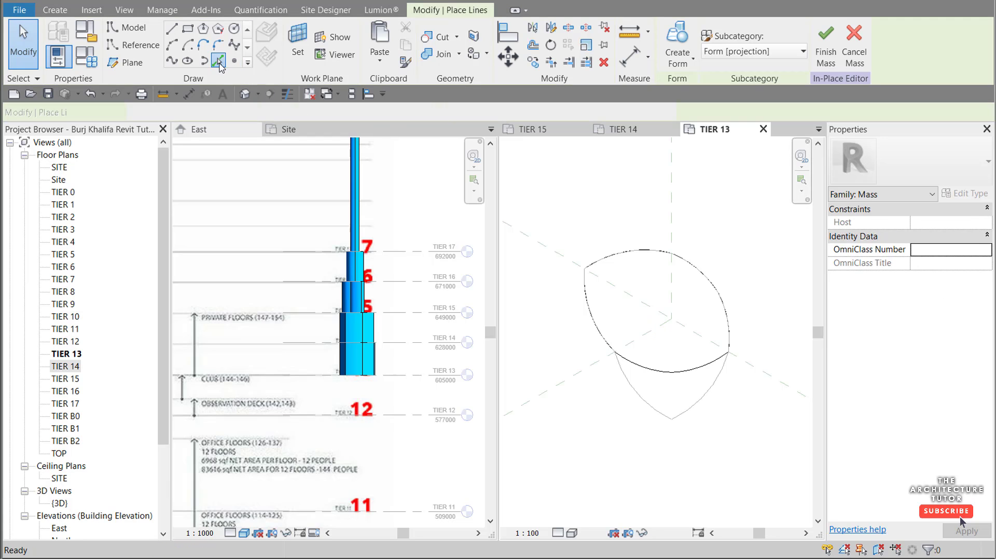
pyautogui.press('Tab')
pyautogui.click(690, 409)
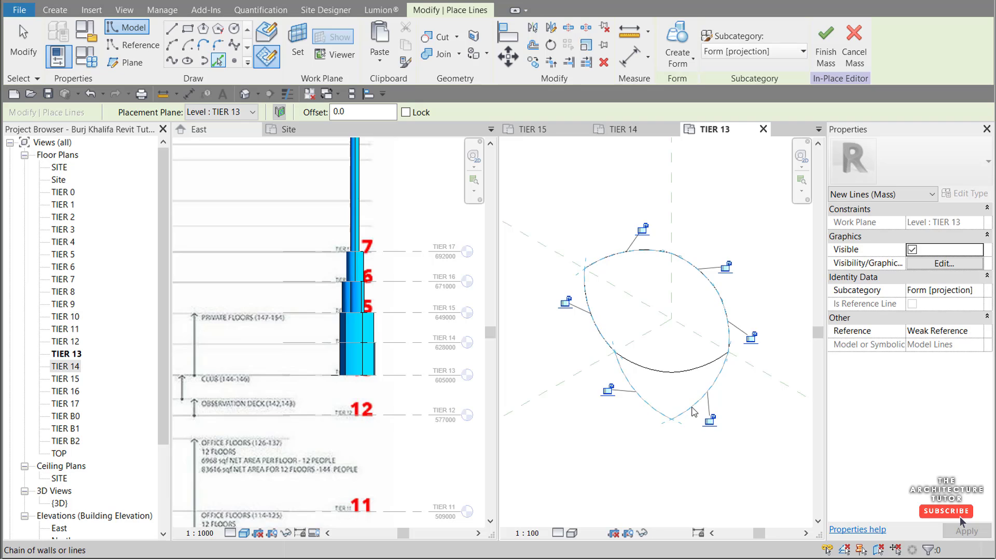
pyautogui.click(677, 37)
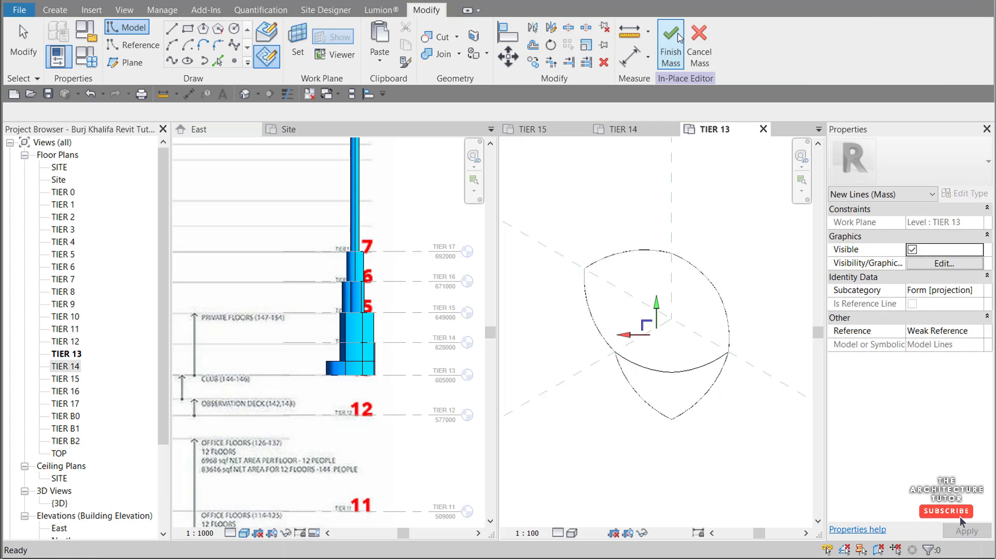
pyautogui.click(403, 276)
pyautogui.moveTo(351, 353); pyautogui.dragTo(353, 414)
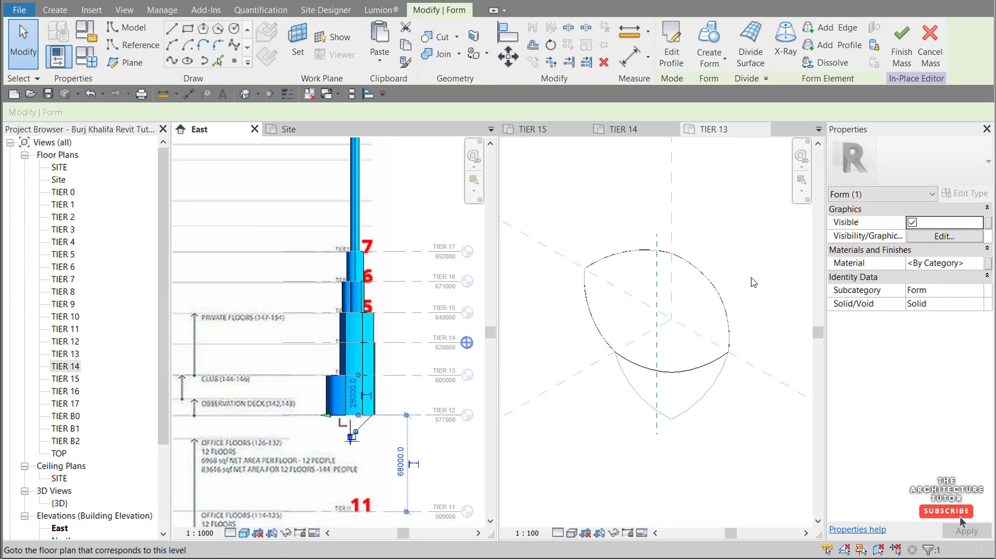
# Step: On the TIER 12 plan, create a solid form from the three-pointed outer outline and stretch it down to TIER 11
pyautogui.click(739, 225)
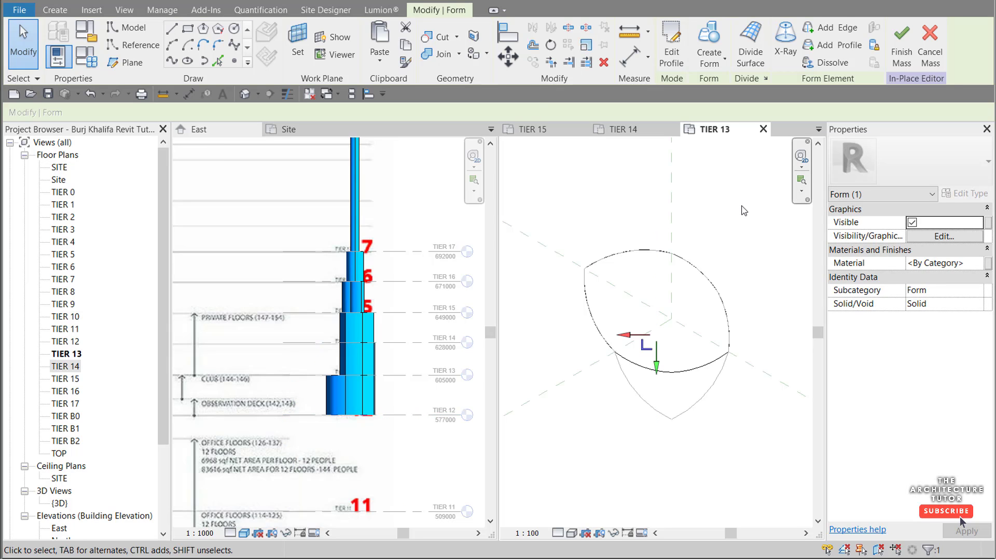
pyautogui.hotkey('ctrl', 'Tab')
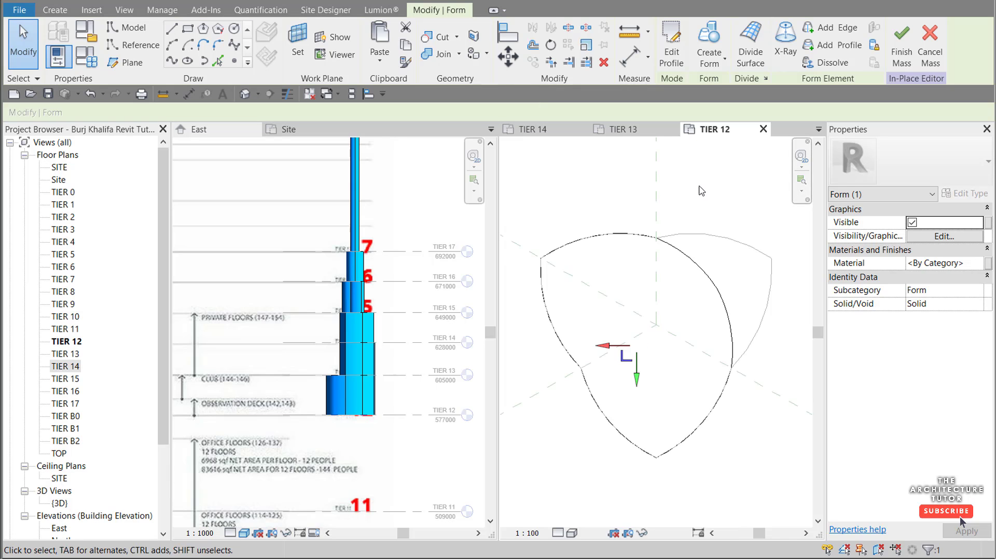
pyautogui.click(701, 191)
pyautogui.click(218, 61)
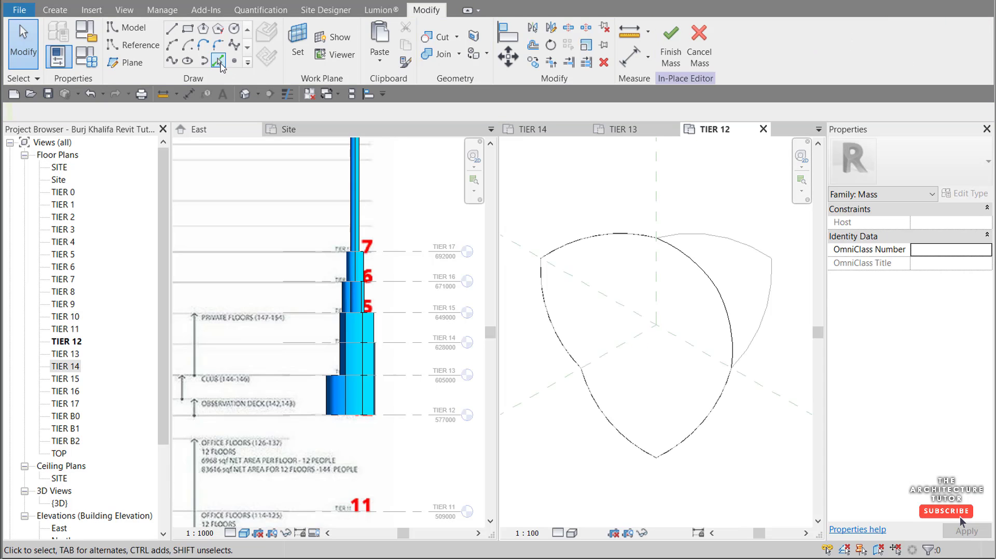
pyautogui.press('Tab')
pyautogui.click(716, 240)
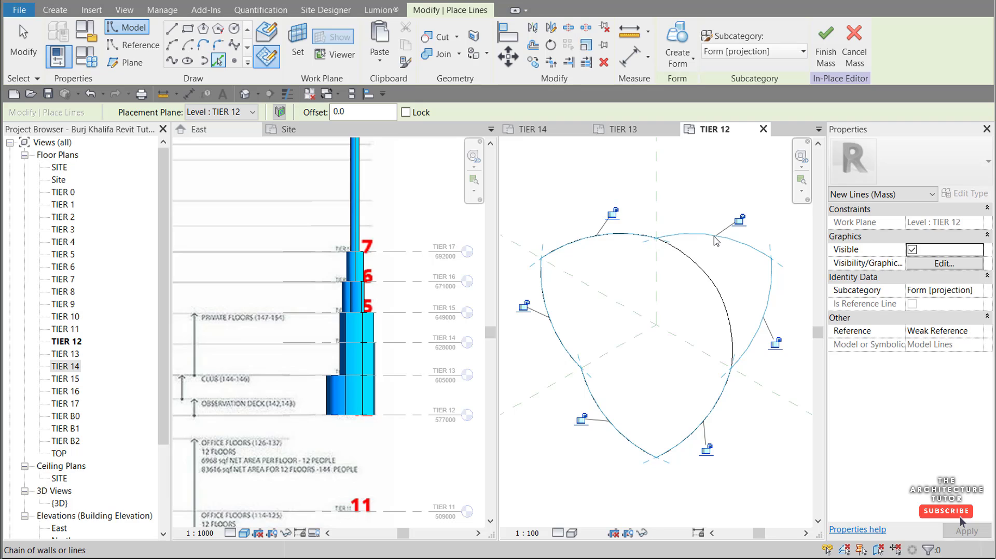
pyautogui.click(660, 41)
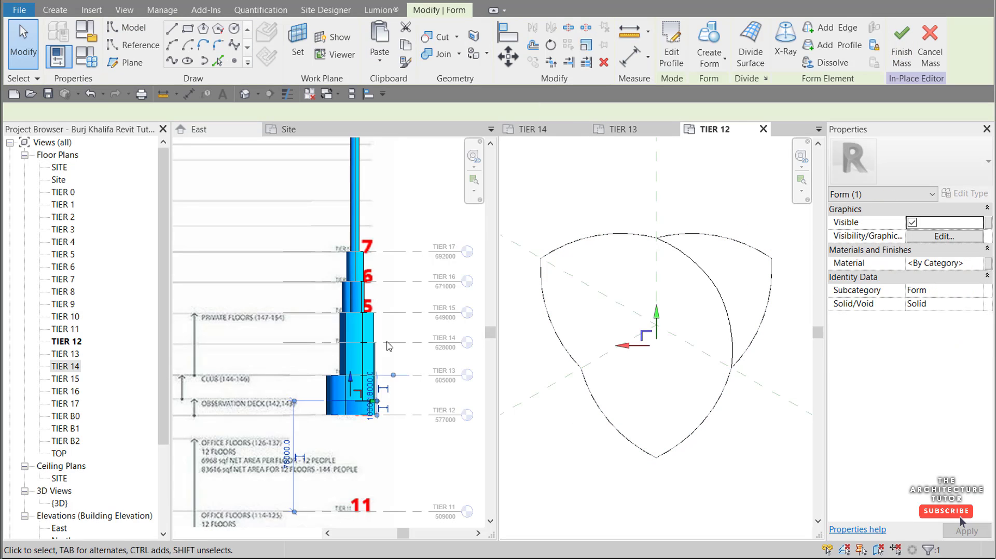
pyautogui.moveTo(350, 387); pyautogui.dragTo(352, 511)
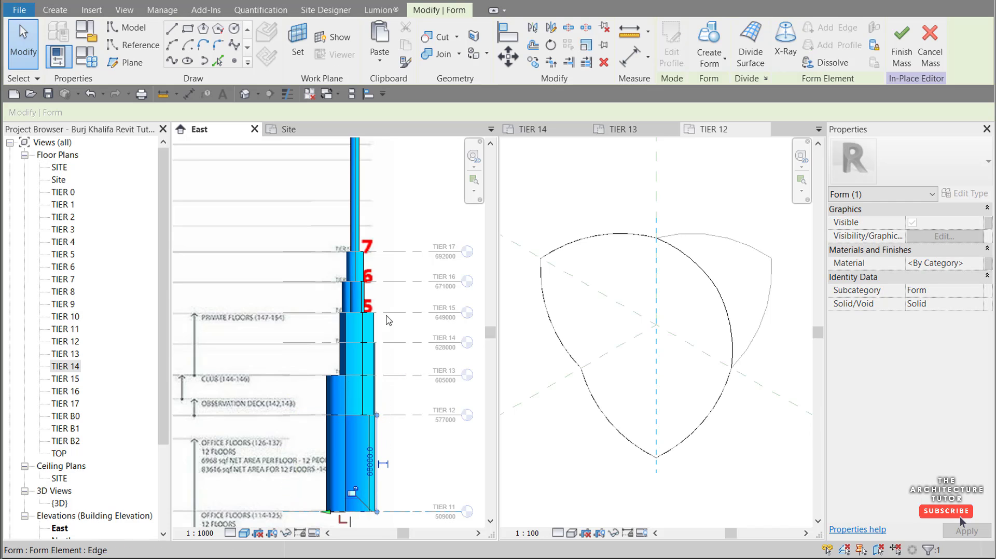
# Step: On the TIER 11 plan, create a solid form from the outer outline including its rounded wing and stretch it down to TIER 10
pyautogui.scroll(-3, 382, 204)
pyautogui.scroll(2, 408, 394)
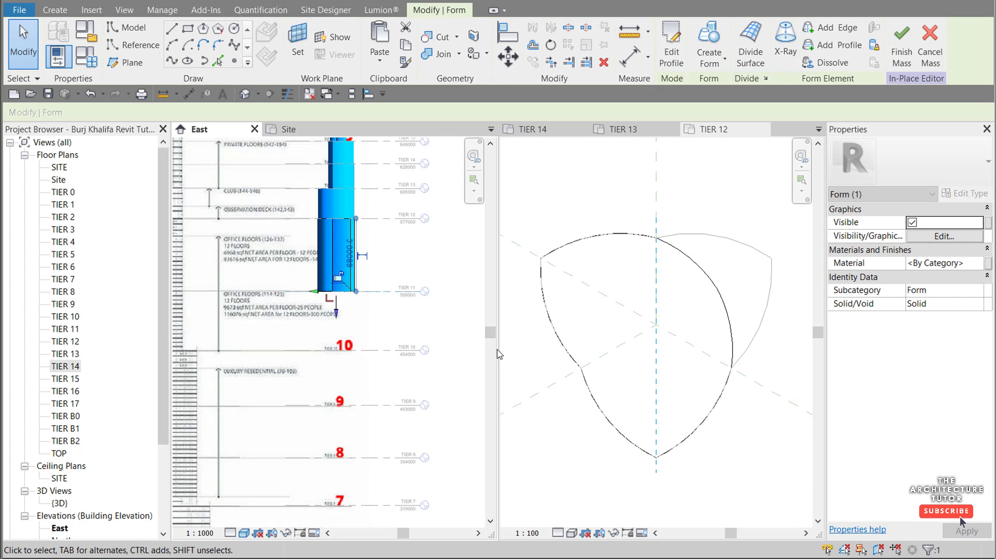
pyautogui.click(739, 180)
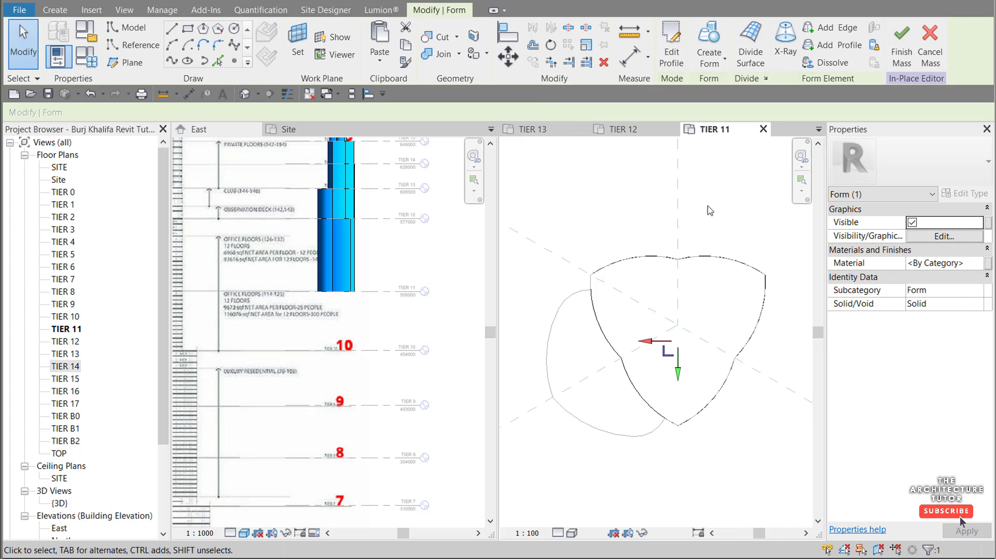
pyautogui.click(710, 210)
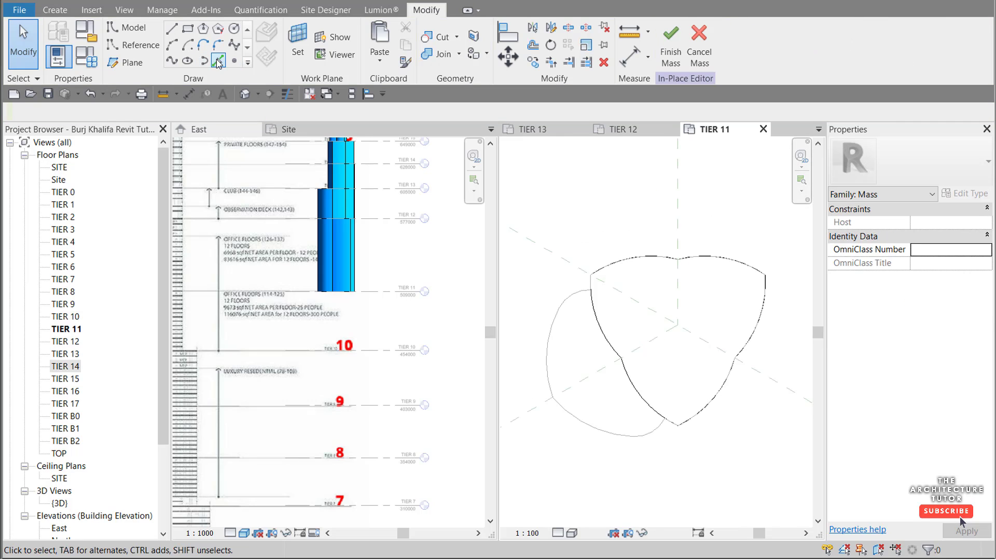
pyautogui.click(217, 59)
pyautogui.press('Tab')
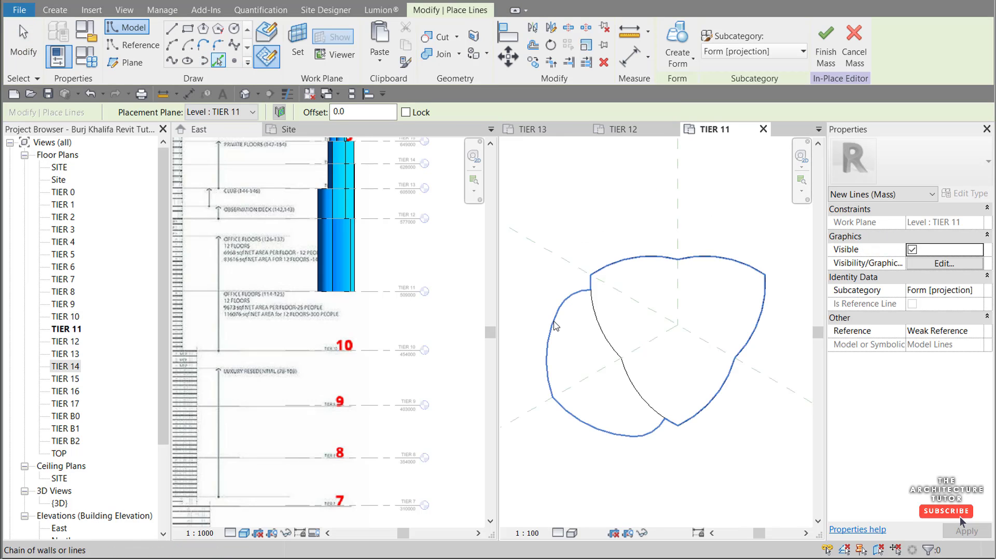
pyautogui.click(555, 326)
pyautogui.click(677, 39)
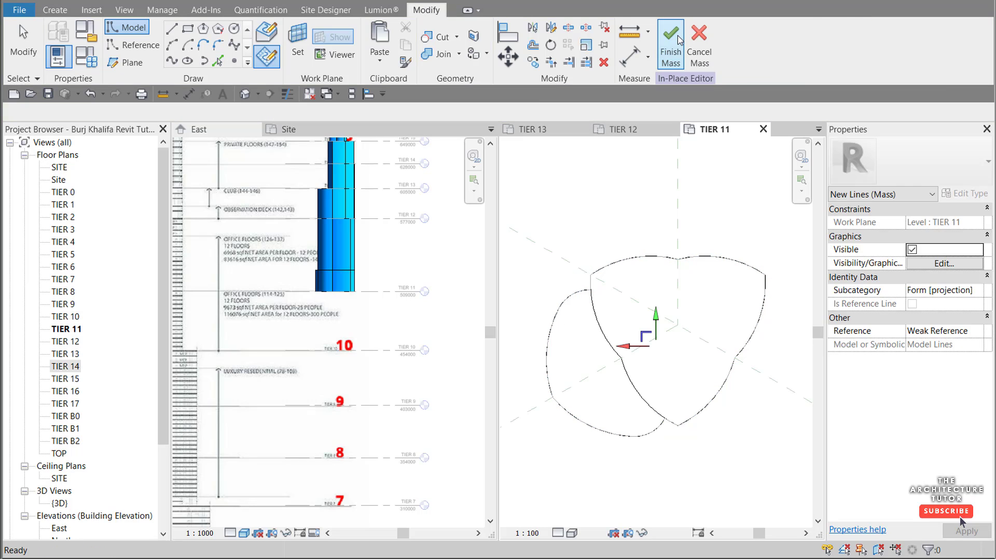
pyautogui.click(401, 253)
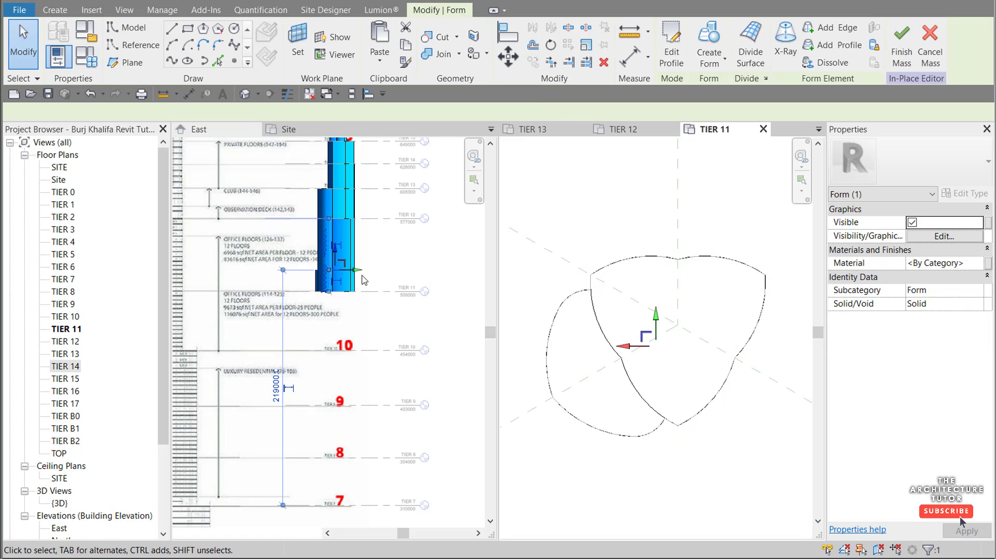
pyautogui.moveTo(335, 251); pyautogui.dragTo(350, 351)
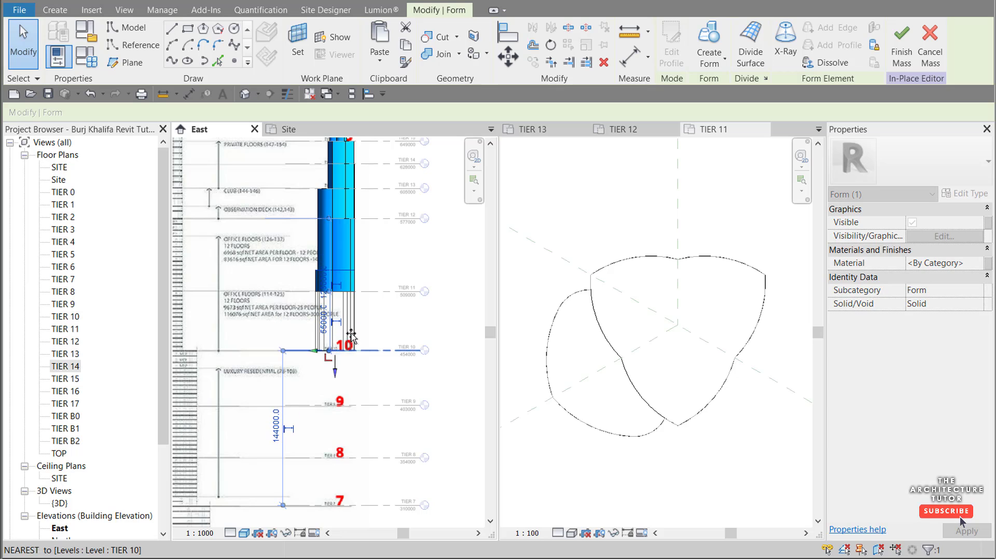
# Step: On the TIER 10 plan, create a solid form from the outer outline including both lower wings and stretch it down to TIER 9
pyautogui.click(773, 350)
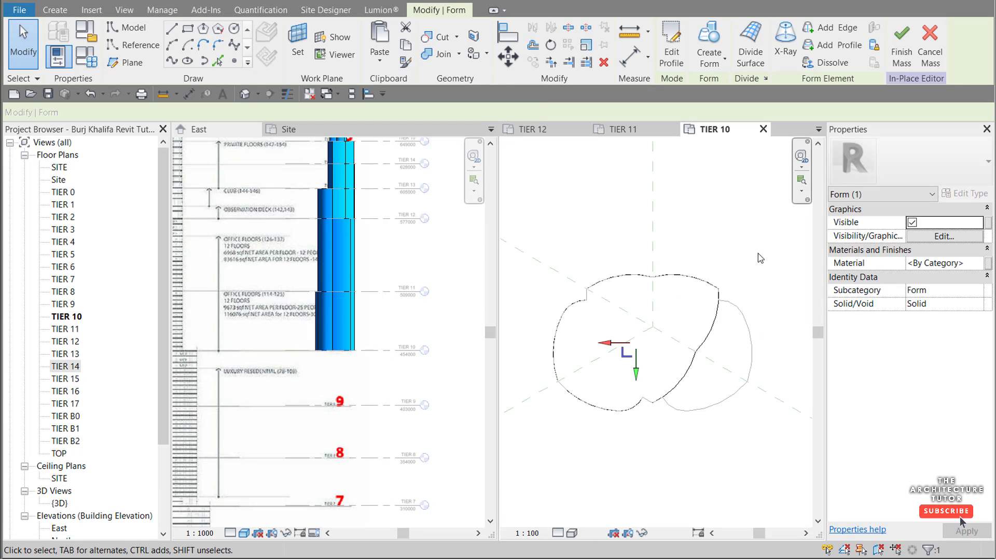
pyautogui.press('Escape')
pyautogui.click(218, 61)
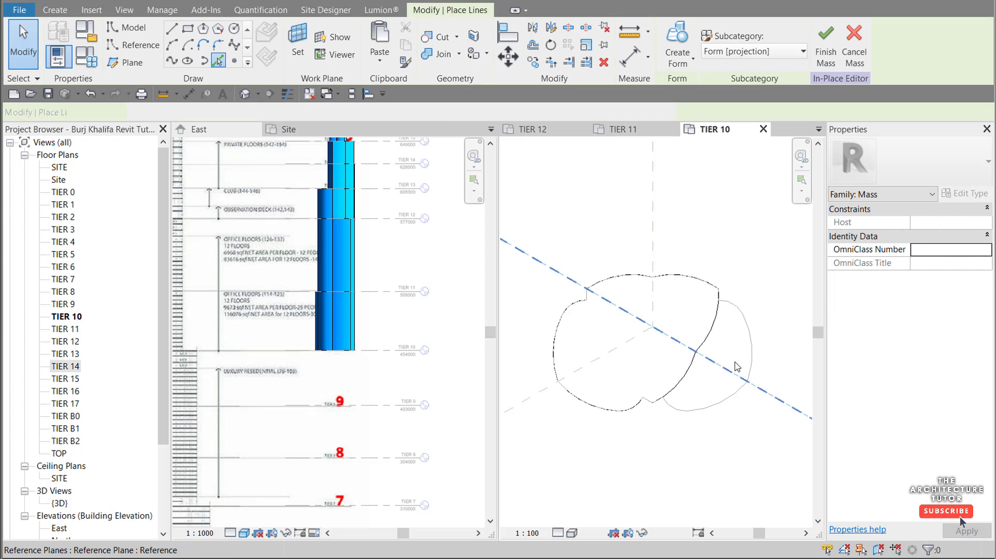
pyautogui.press('Tab')
pyautogui.click(750, 358)
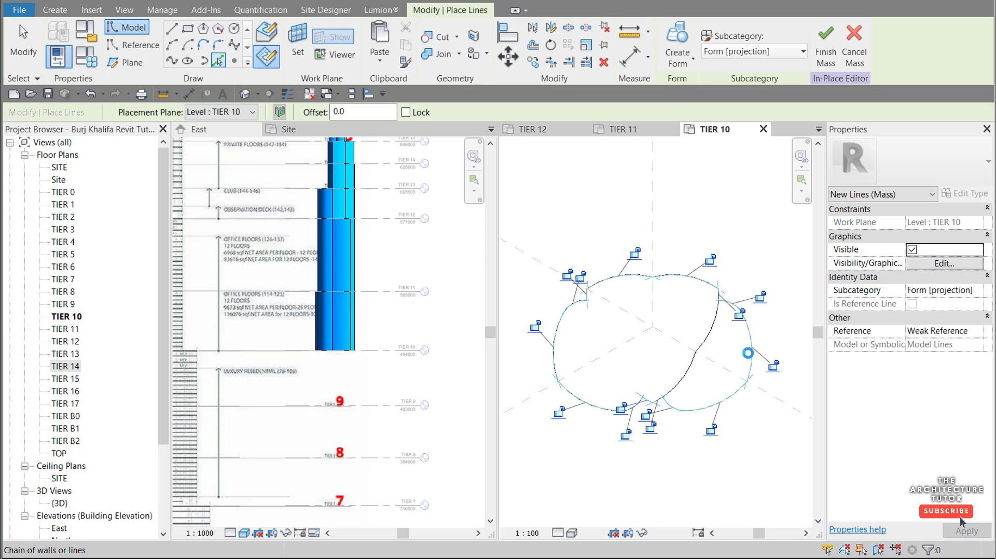
pyautogui.click(676, 41)
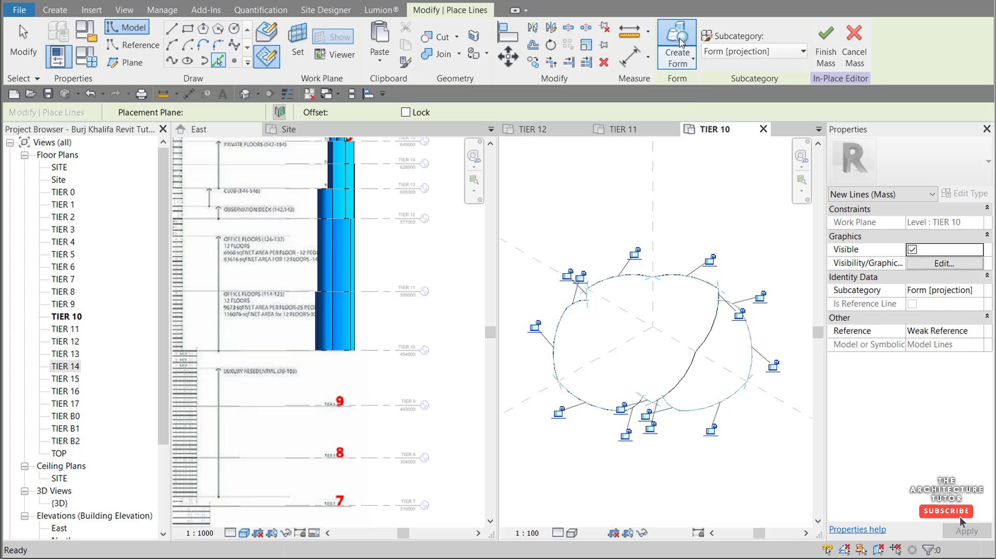
pyautogui.click(379, 263)
pyautogui.moveTo(336, 313); pyautogui.dragTo(342, 392)
# Step: On the TIER 9 plan, create a solid form from the three-lobed outer outline and stretch it down to TIER 8
pyautogui.click(727, 230)
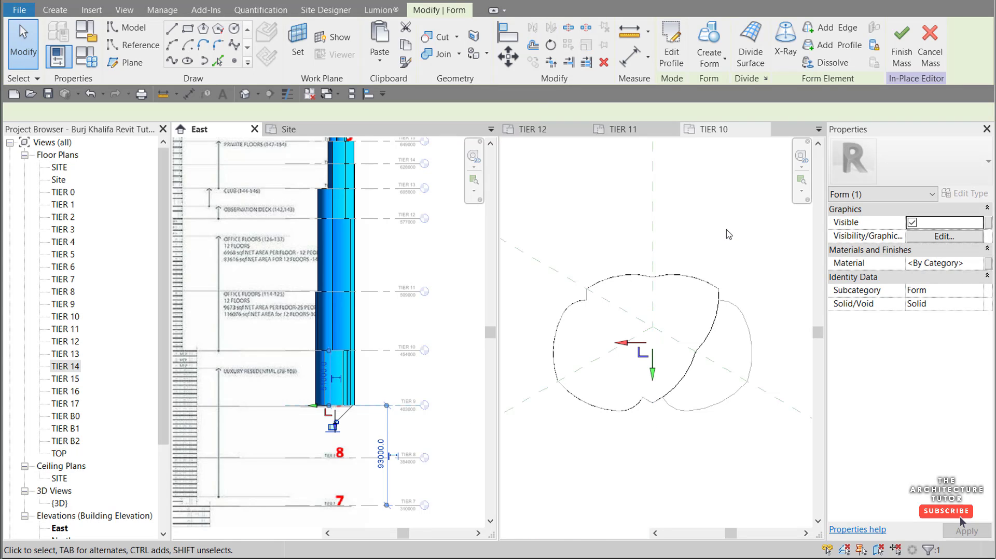
pyautogui.hotkey('ctrl', 'Tab')
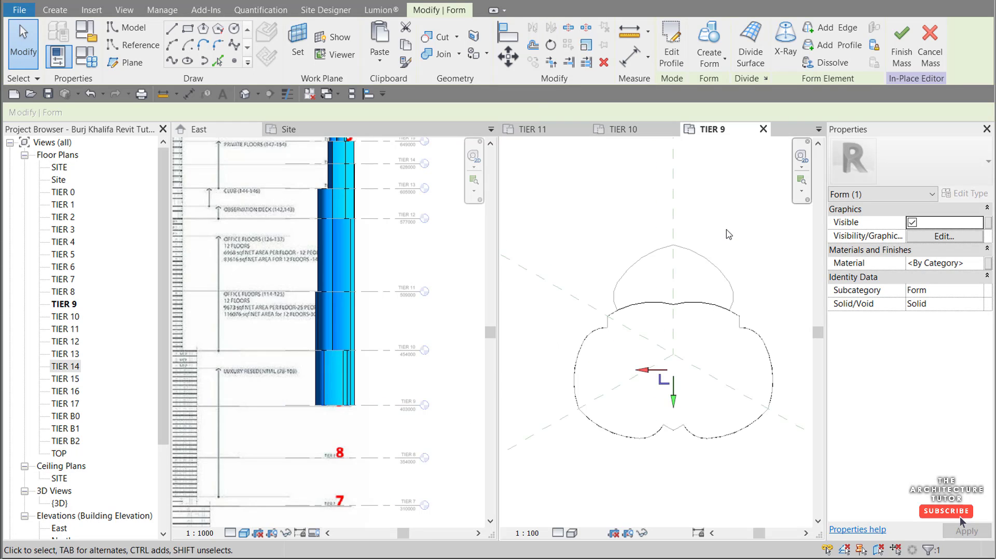
pyautogui.click(728, 207)
pyautogui.click(219, 61)
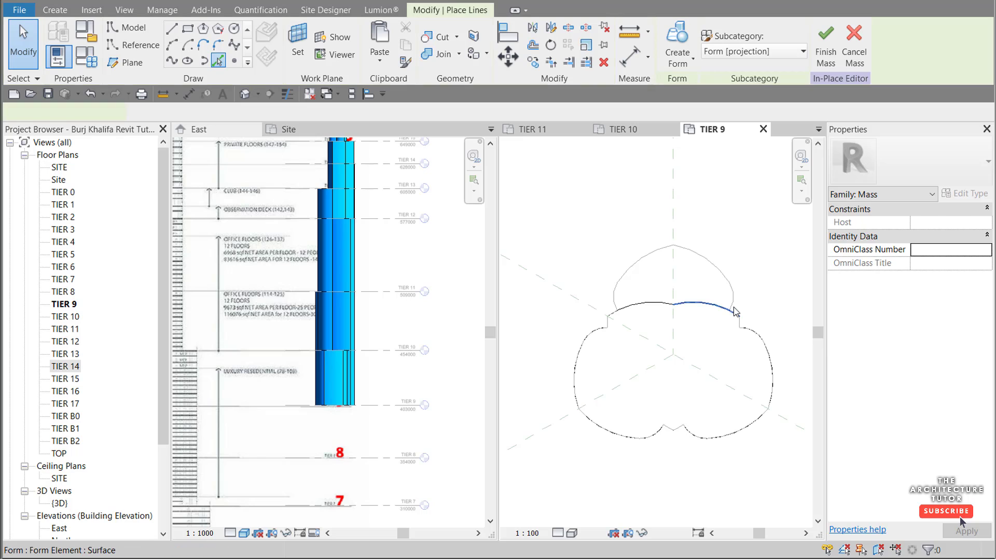
pyautogui.press('Tab')
pyautogui.click(722, 281)
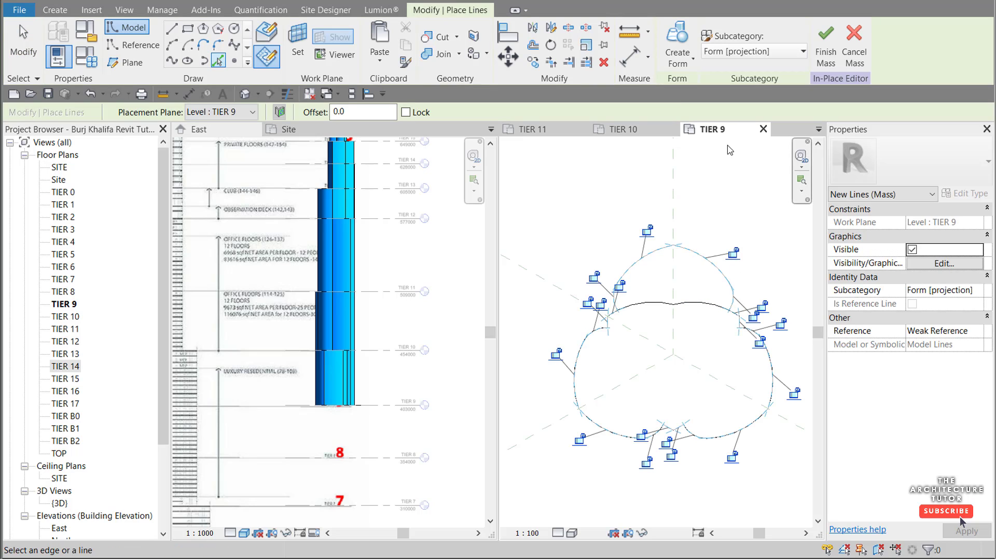
pyautogui.press('Escape')
pyautogui.press('Escape')
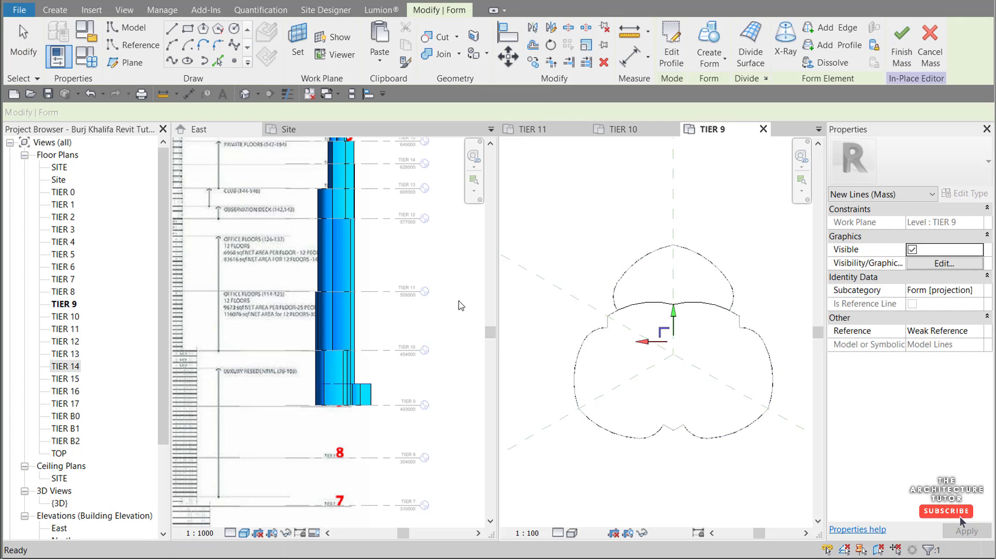
pyautogui.click(390, 317)
pyautogui.moveTo(343, 367); pyautogui.dragTo(345, 453)
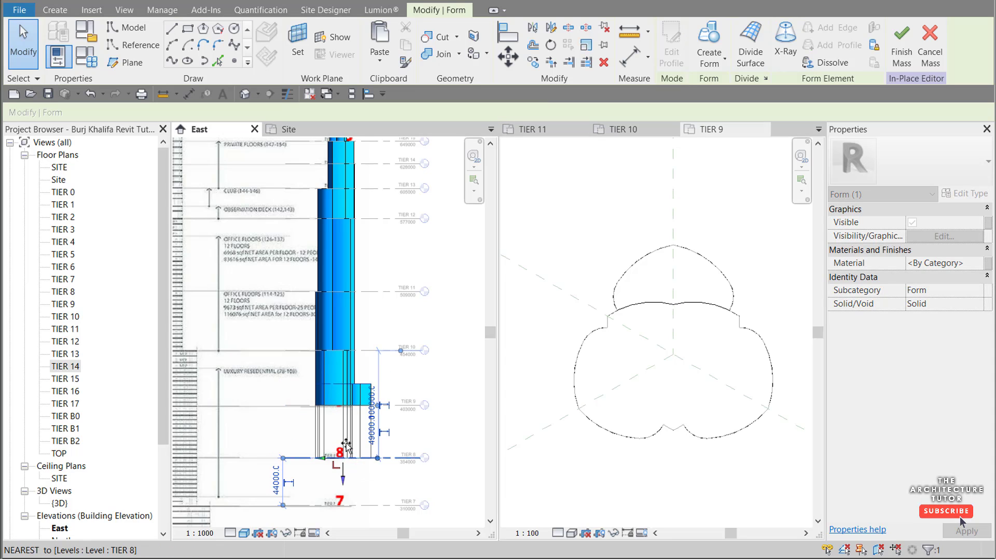
# Step: On the TIER 8 plan, create a solid form from the outer outline including the extended lower-left wing and stretch it down to TIER 7
pyautogui.click(763, 229)
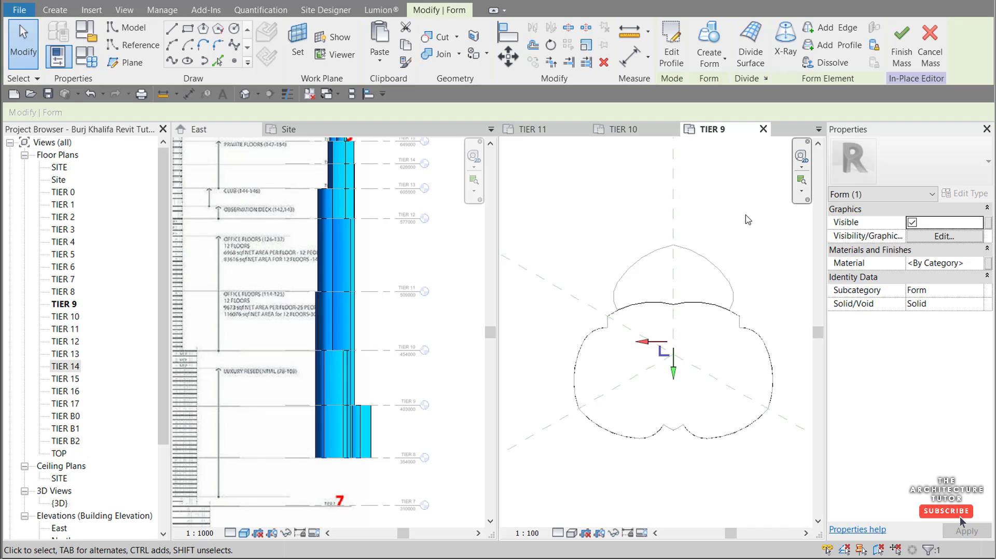
pyautogui.click(745, 215)
pyautogui.hotkey('ctrl', 'Tab')
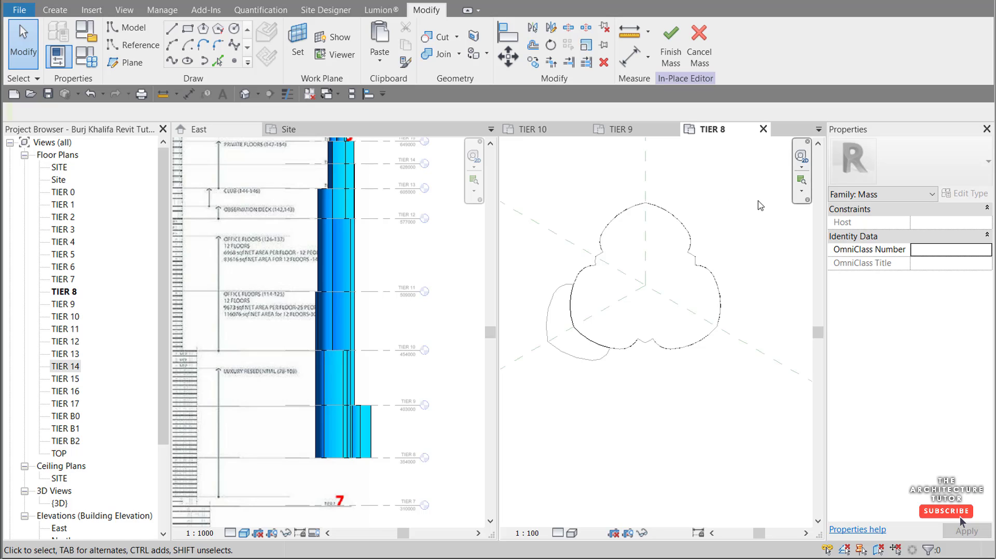
pyautogui.click(218, 60)
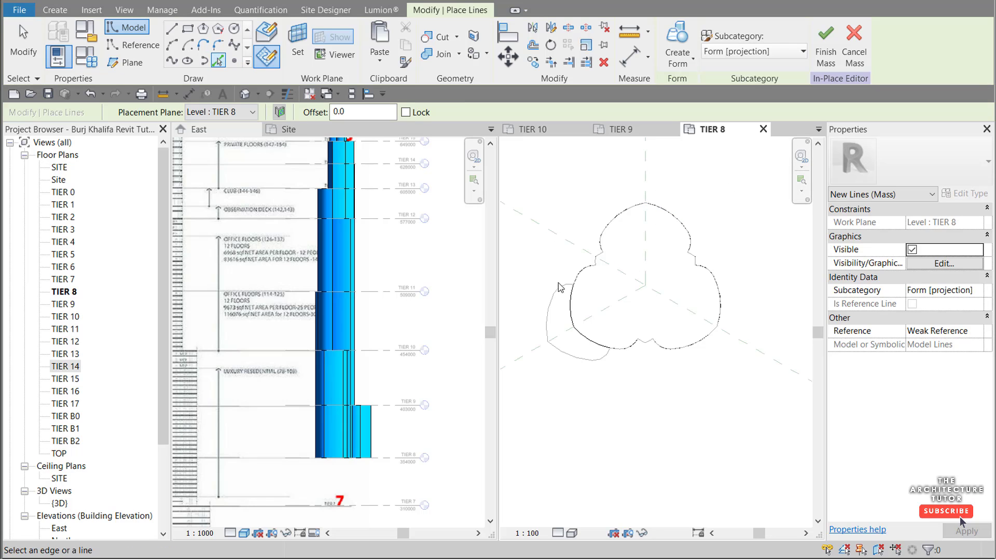
pyautogui.press('Tab')
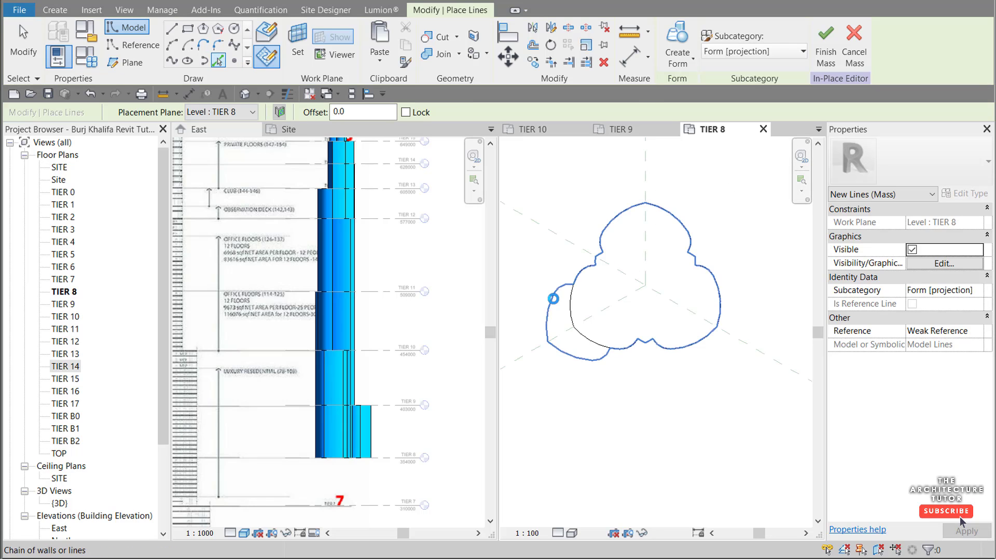
pyautogui.click(553, 299)
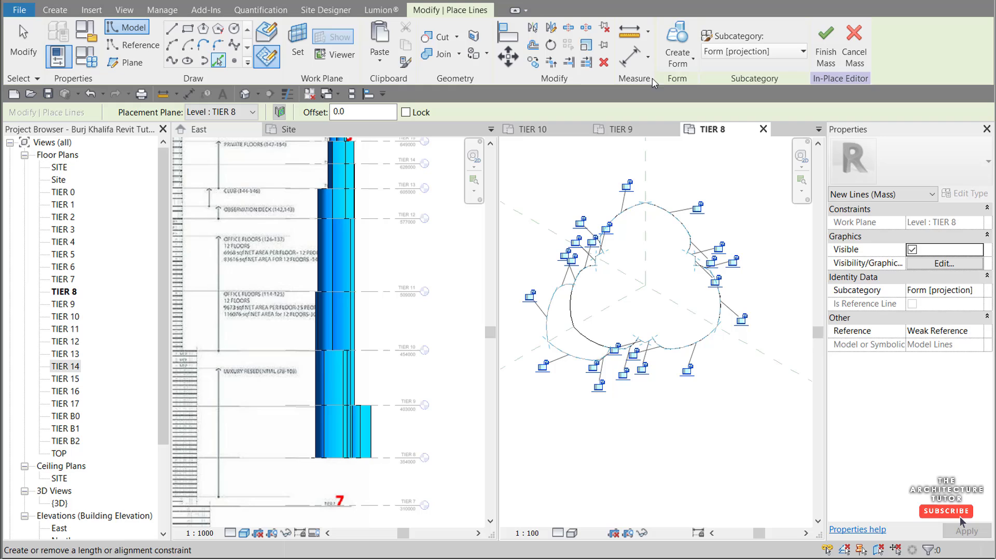
pyautogui.click(390, 378)
pyautogui.moveTo(343, 419); pyautogui.dragTo(349, 480)
# Step: On the TIER 7 plan, create a solid form from the outer outline including the extended lower-right wing and stretch it down to TIER 6
pyautogui.scroll(-4, 444, 249)
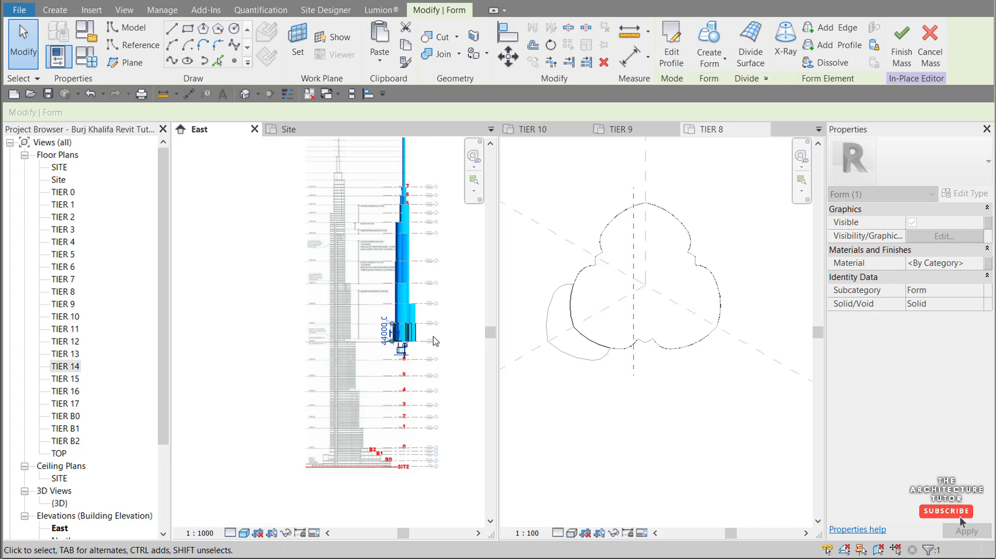
pyautogui.scroll(3, 434, 404)
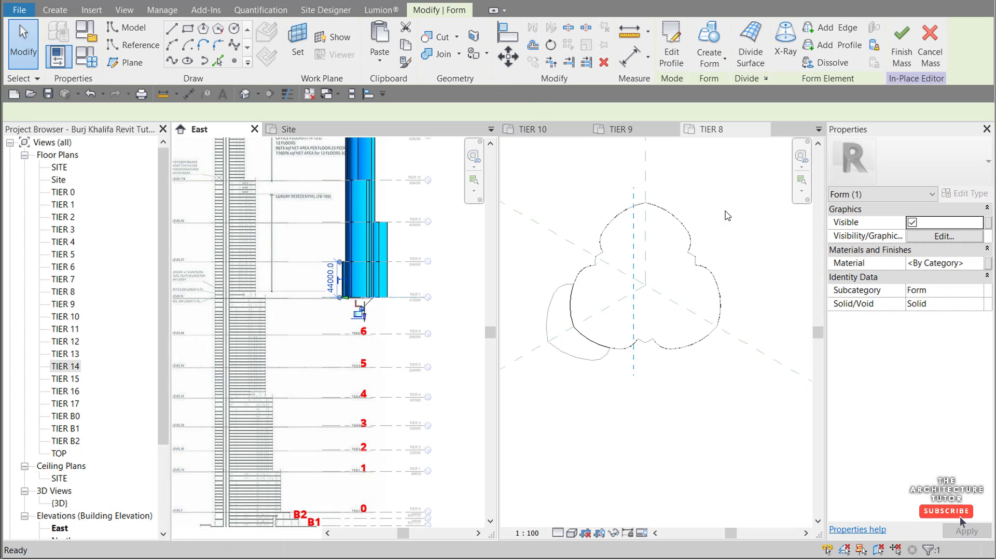
pyautogui.click(726, 216)
pyautogui.hotkey('ctrl', 'Tab')
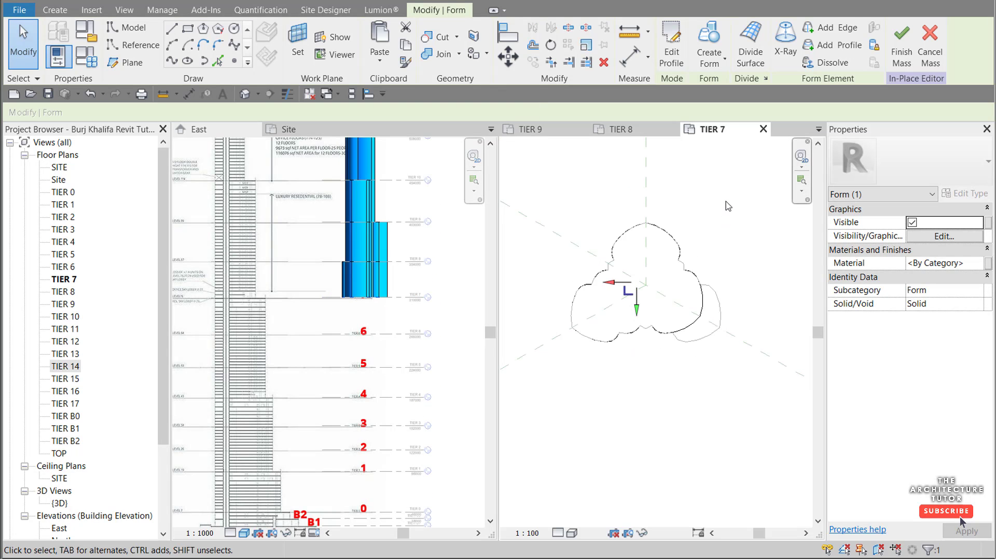
pyautogui.click(727, 206)
pyautogui.click(219, 61)
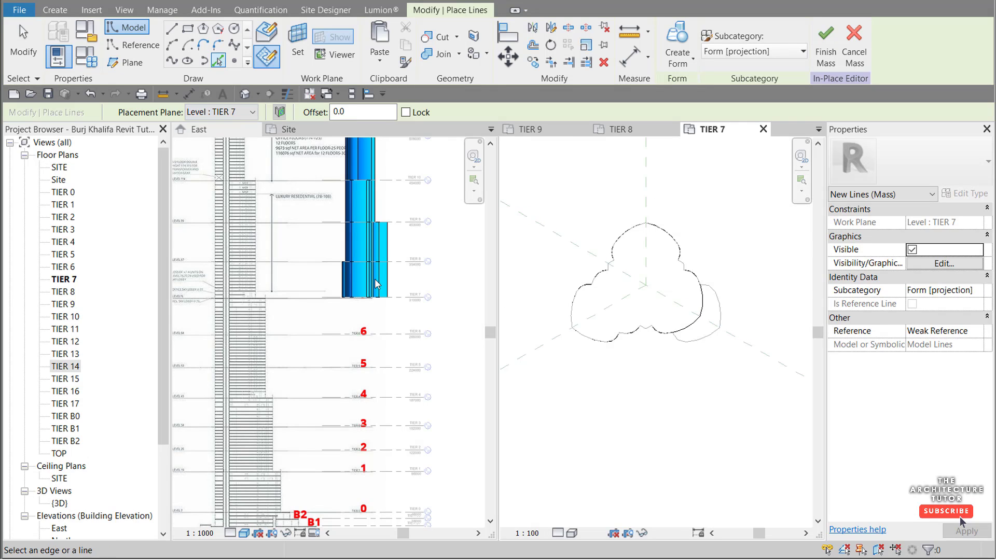
pyautogui.press('Tab')
pyautogui.click(716, 300)
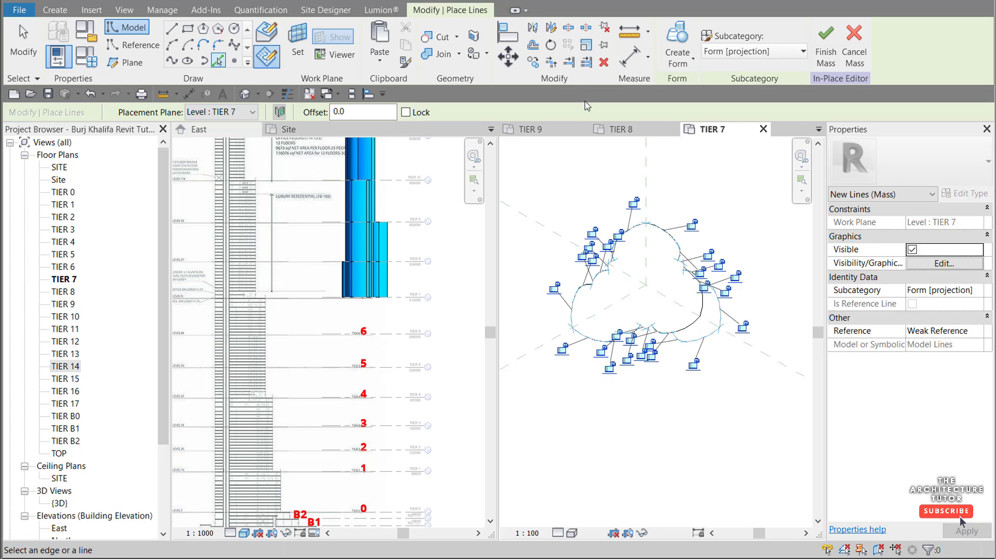
pyautogui.click(677, 46)
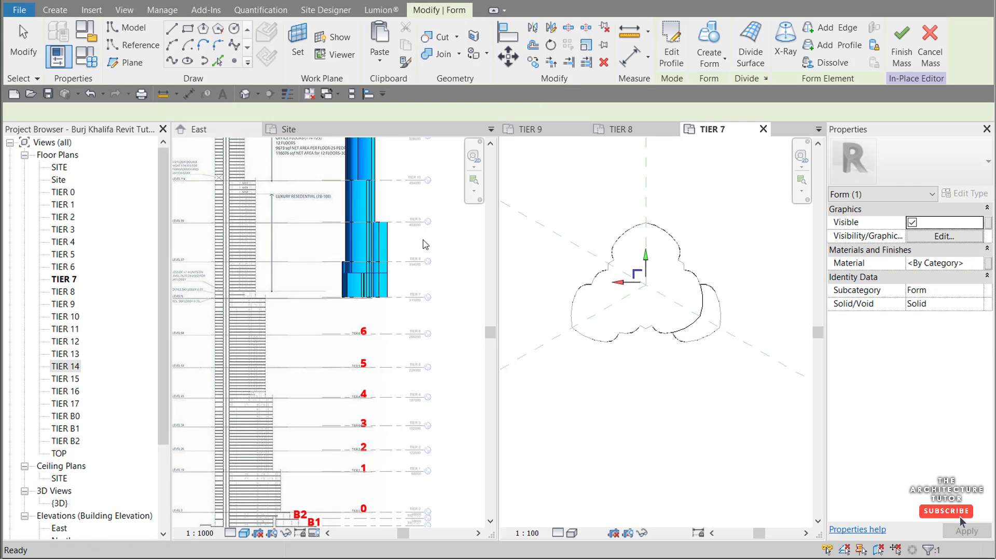
pyautogui.click(407, 248)
pyautogui.moveTo(366, 257); pyautogui.dragTo(415, 326)
# Step: On the TIER 6 plan, create a solid form from the outer outline including the extended upper wing and stretch it down to TIER 5
pyautogui.click(739, 248)
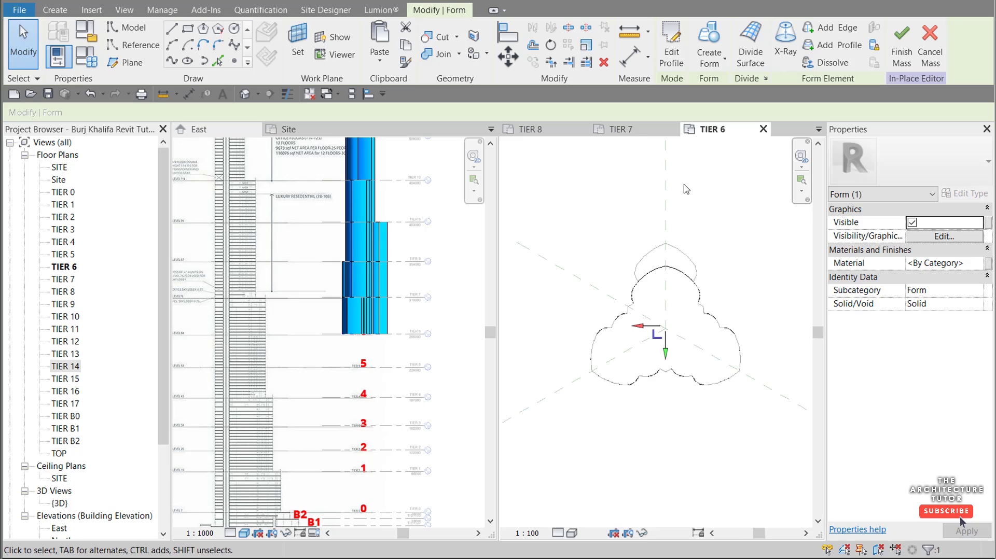
pyautogui.click(217, 61)
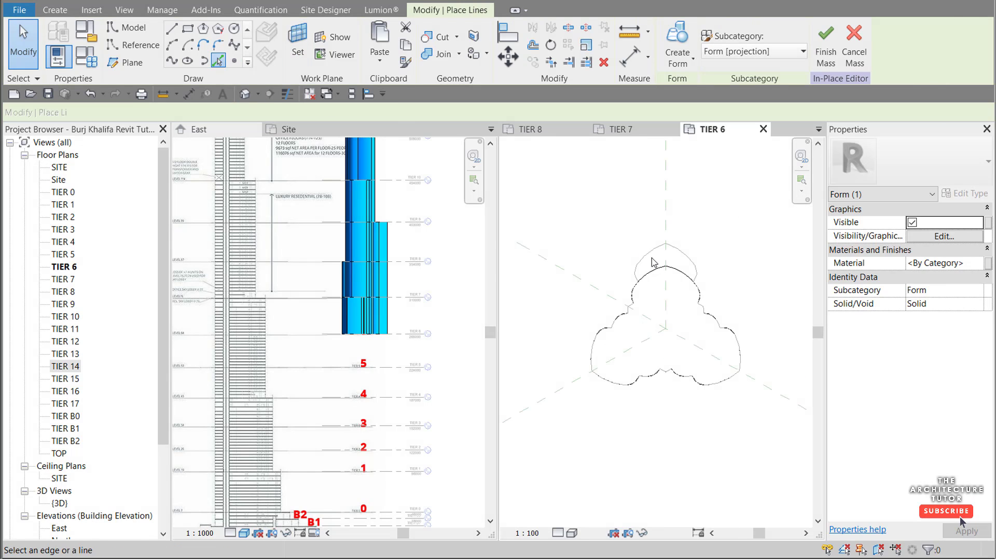
pyautogui.press('Tab')
pyautogui.click(659, 245)
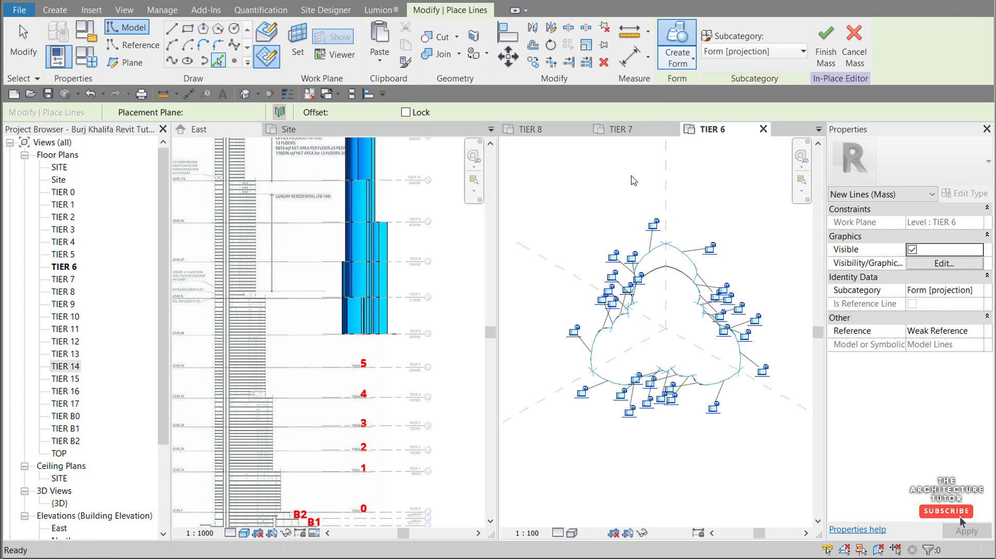
pyautogui.moveTo(369, 298); pyautogui.dragTo(367, 366)
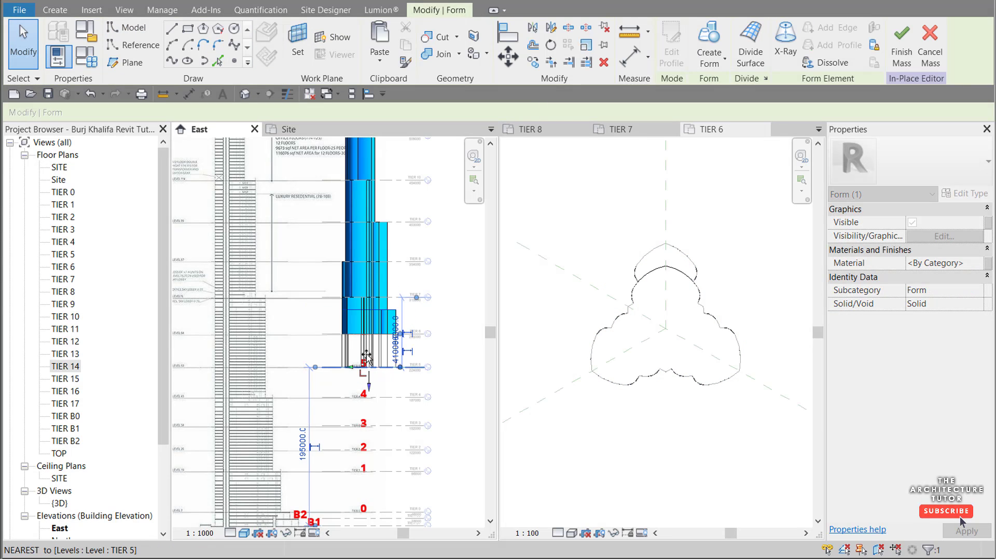
# Step: On the TIER 5 plan, create a solid form from the whole scalloped outer outline and stretch it down to TIER 4
pyautogui.click(743, 213)
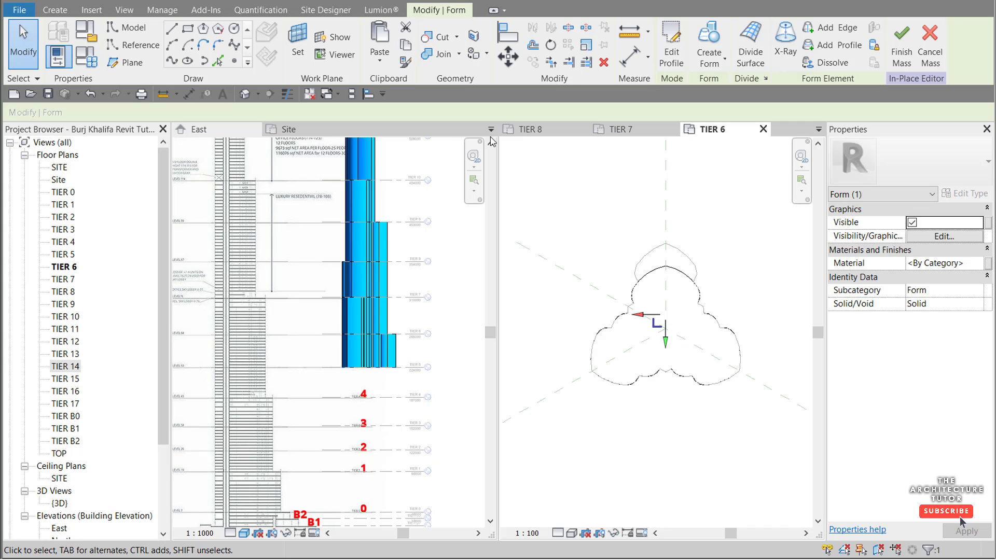
pyautogui.hotkey('ctrl', 'Tab')
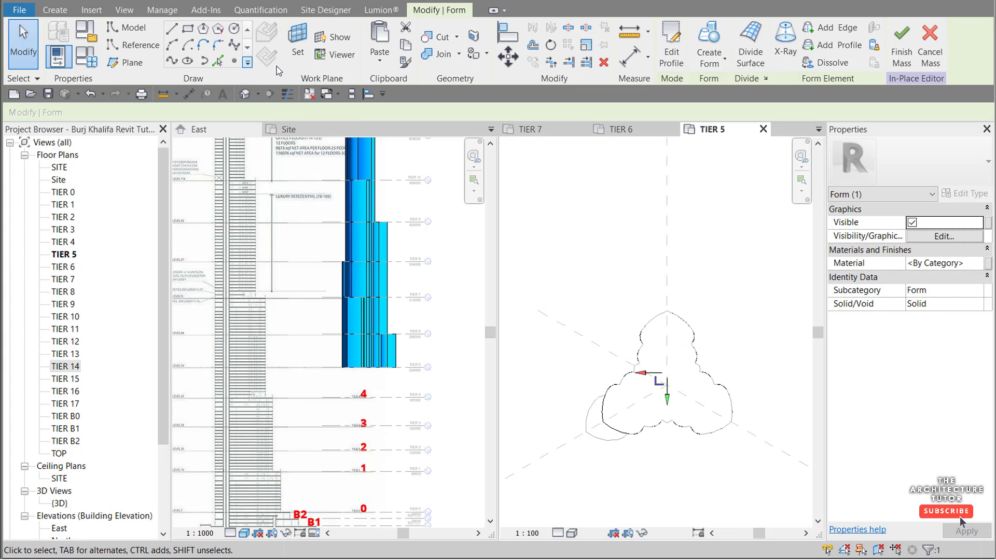
pyautogui.click(218, 61)
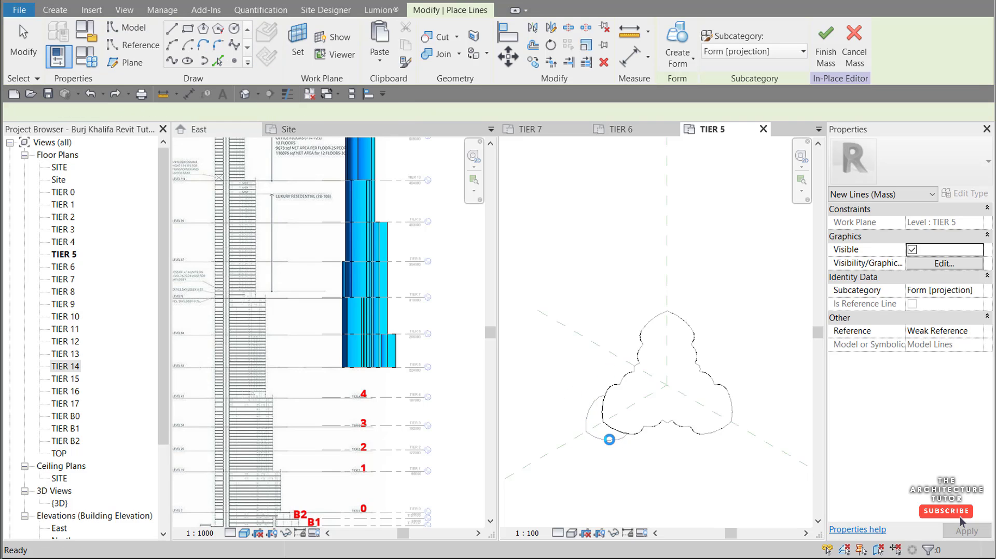
pyautogui.scroll(2, 609, 440)
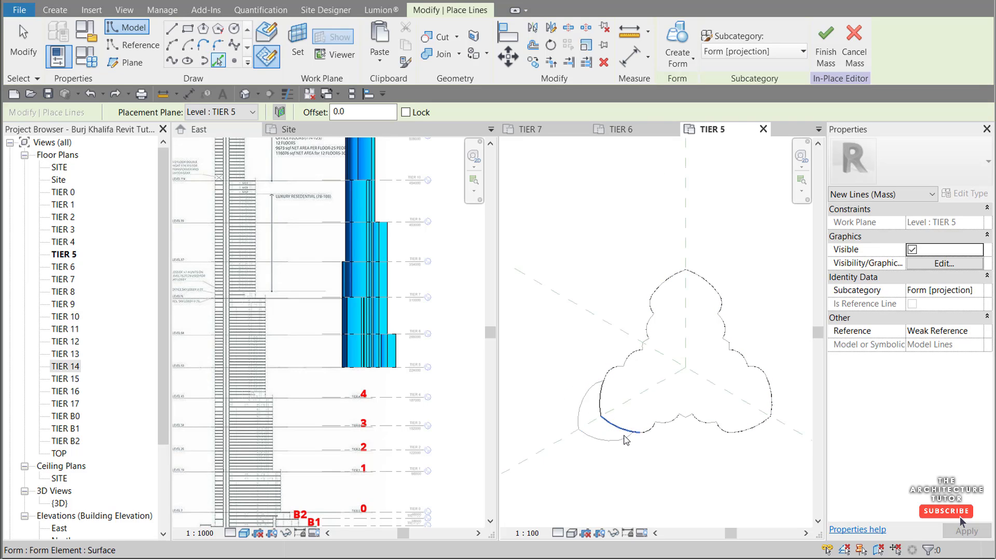
pyautogui.press('Tab')
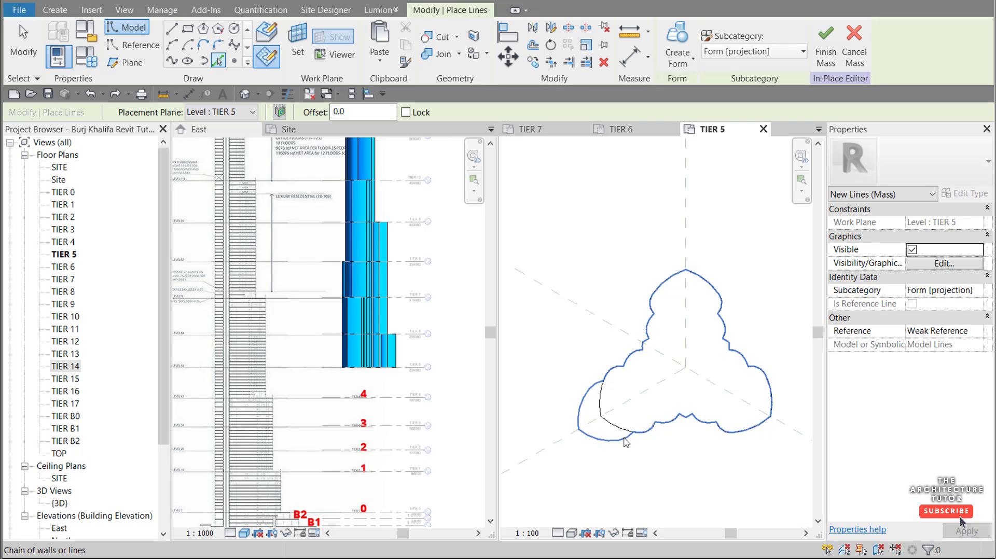
pyautogui.click(624, 437)
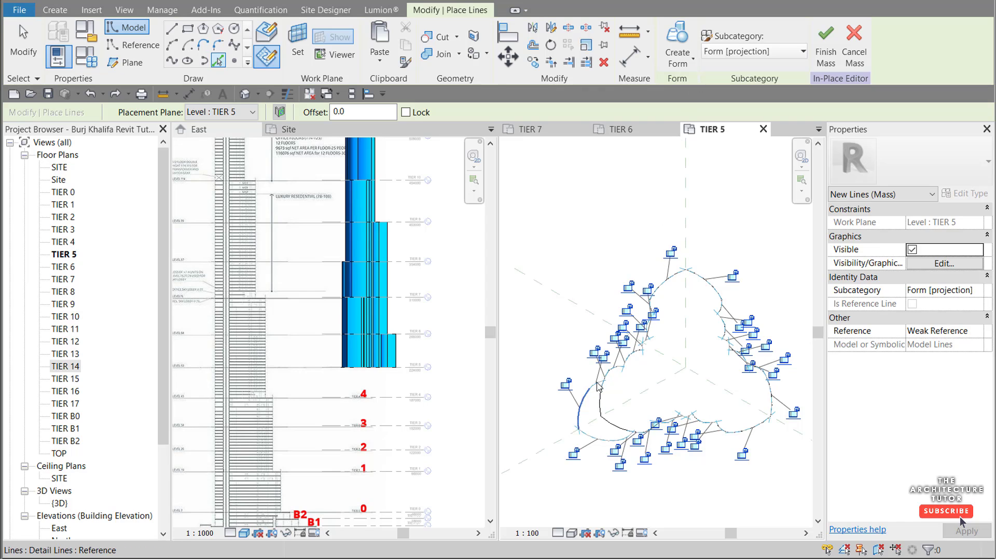
pyautogui.click(673, 44)
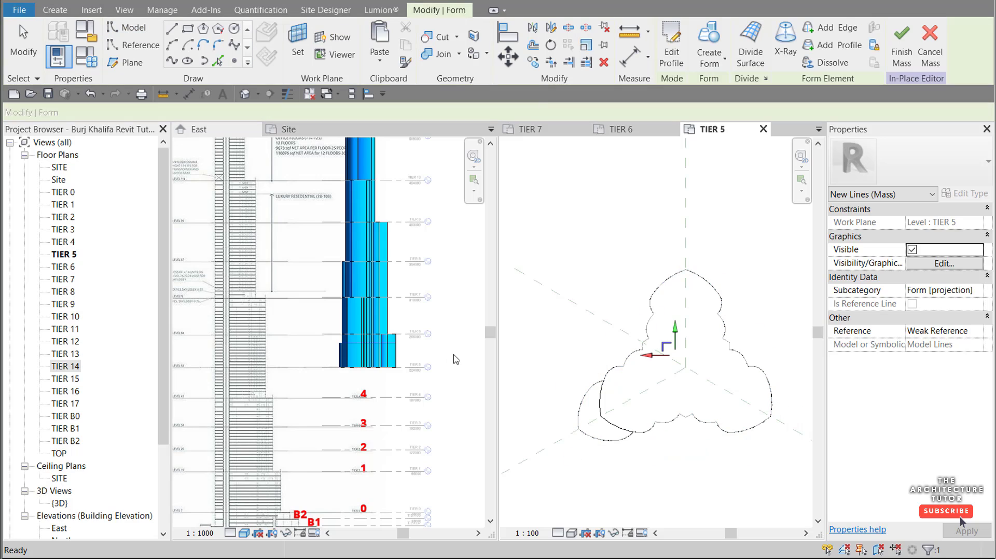
pyautogui.moveTo(367, 325); pyautogui.dragTo(369, 392)
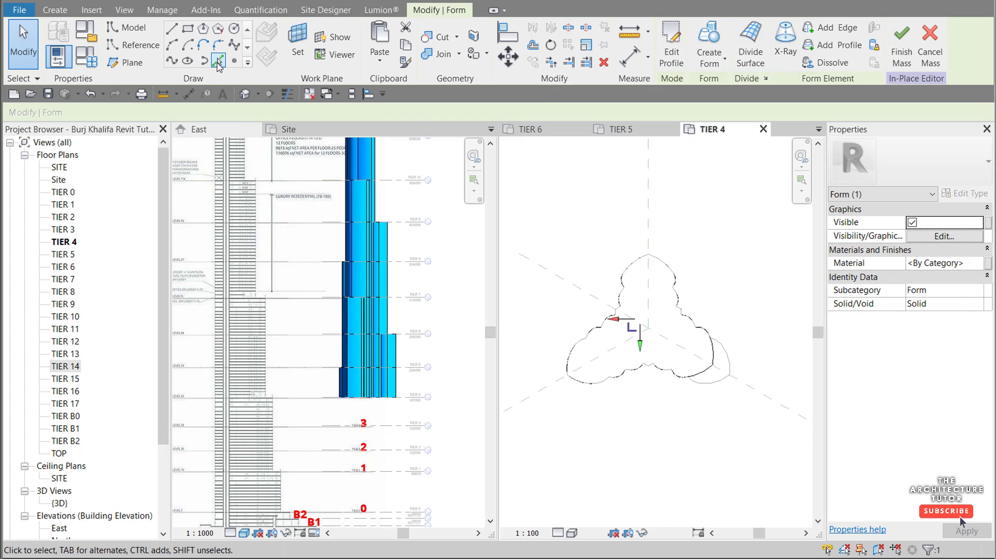
# Step: On the TIER 4 plan, create a solid form from the outer outline including the extended lower-right wing and stretch it down to TIER 3
pyautogui.click(217, 62)
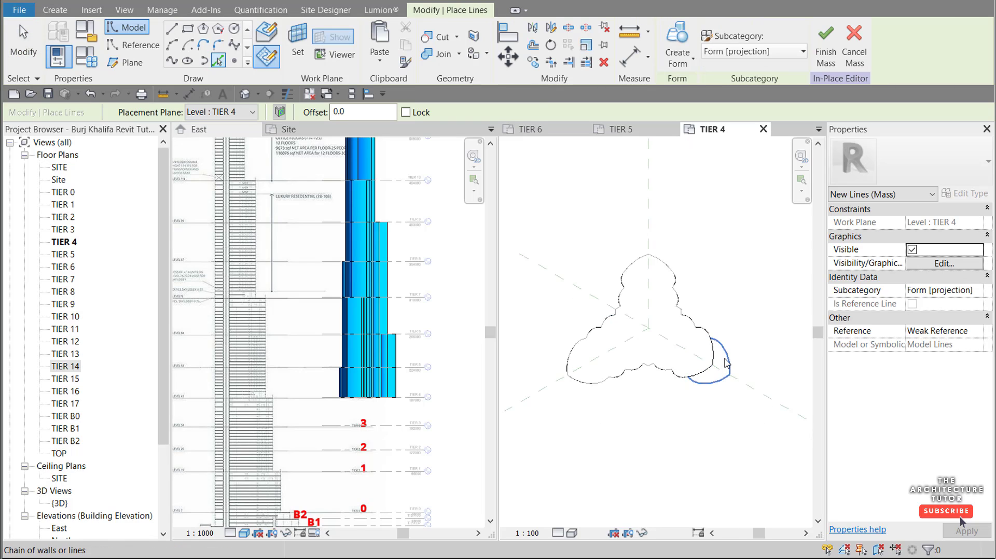
pyautogui.scroll(3, 721, 347)
pyautogui.press('Tab')
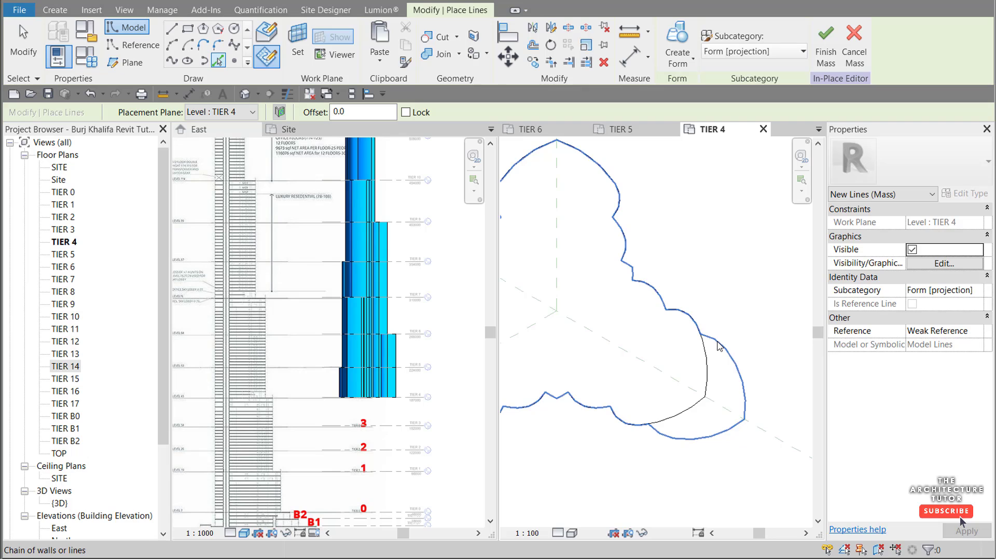
pyautogui.click(717, 341)
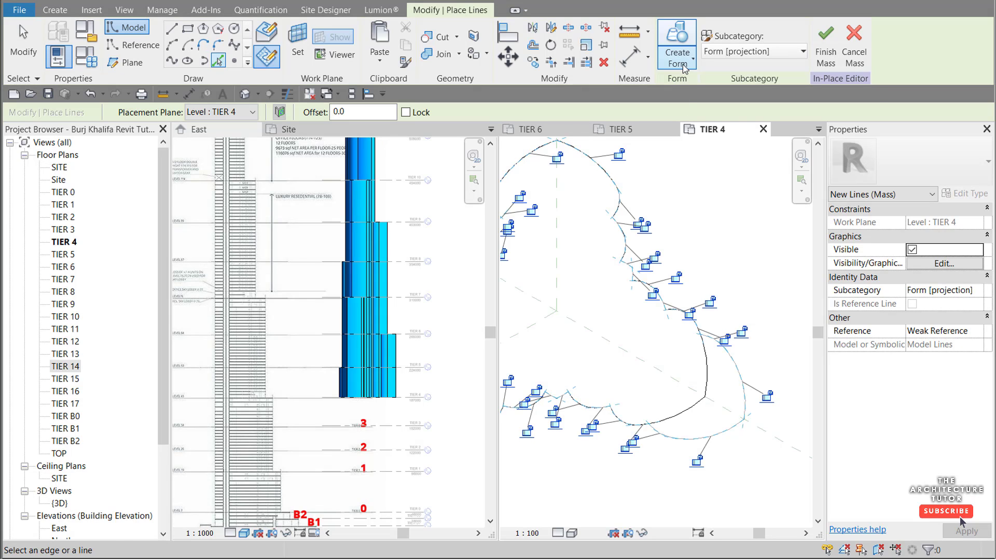
pyautogui.click(677, 46)
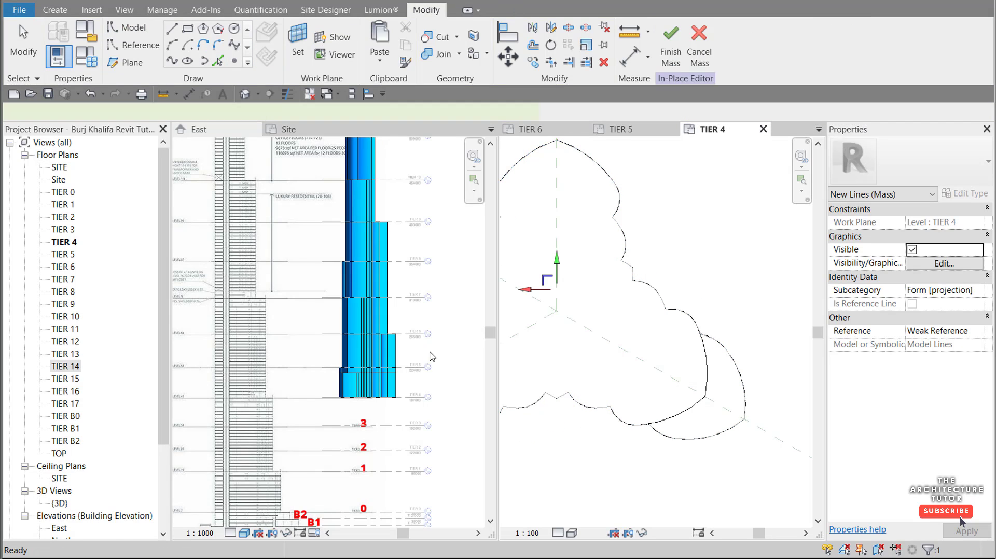
pyautogui.moveTo(367, 354); pyautogui.dragTo(367, 367)
pyautogui.moveTo(372, 414); pyautogui.dragTo(372, 414)
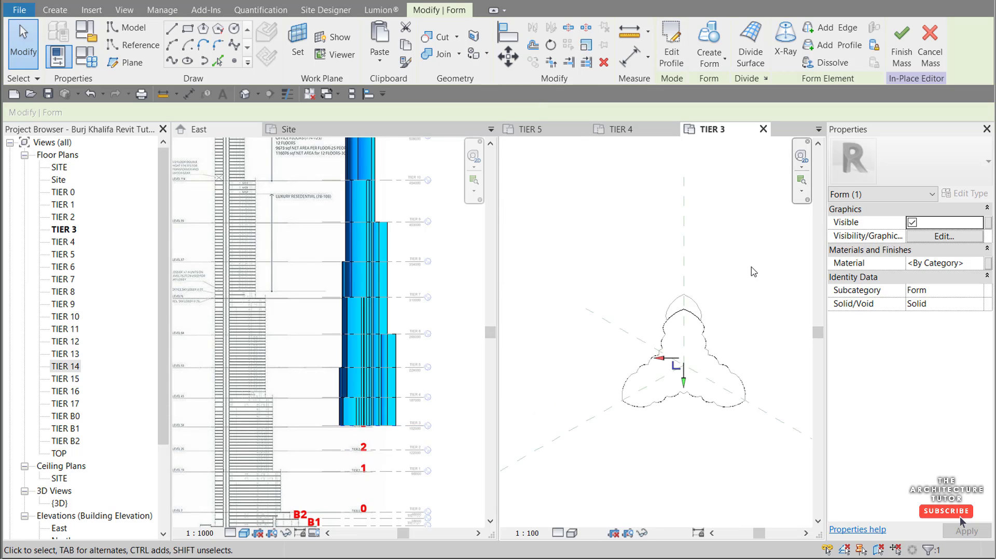
# Step: On the TIER 3 plan, create a solid form from the outer outline including the extended upper wing
pyautogui.click(224, 63)
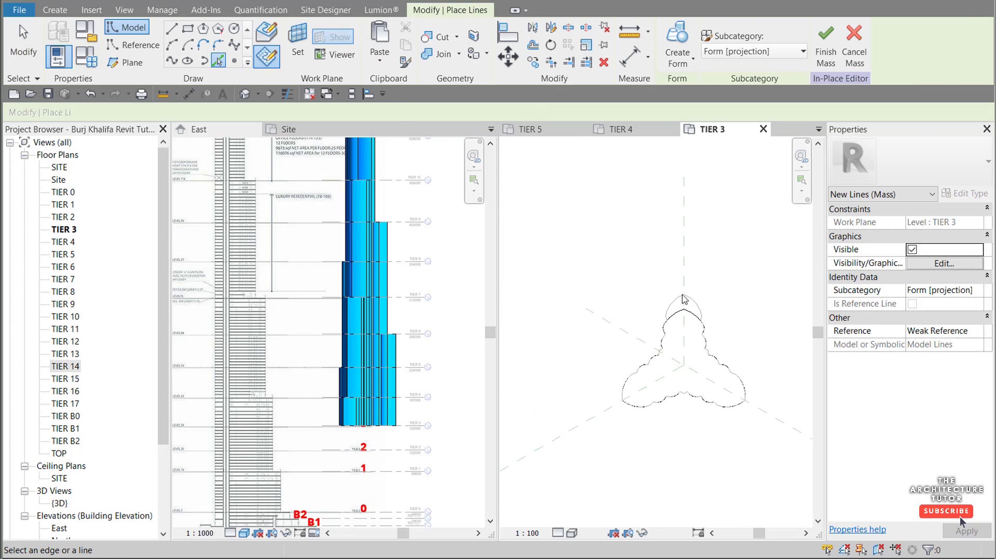
pyautogui.scroll(4, 695, 312)
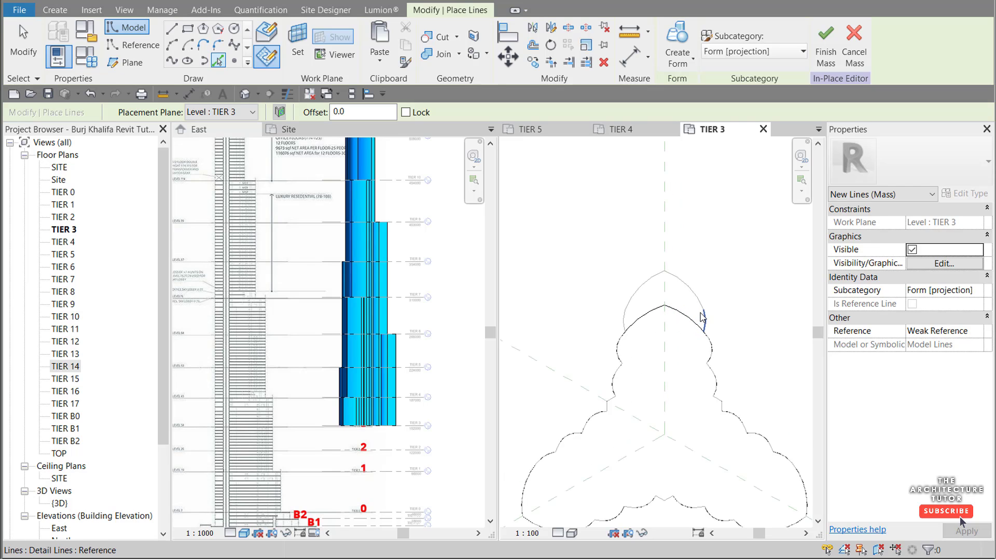
pyautogui.press('Tab')
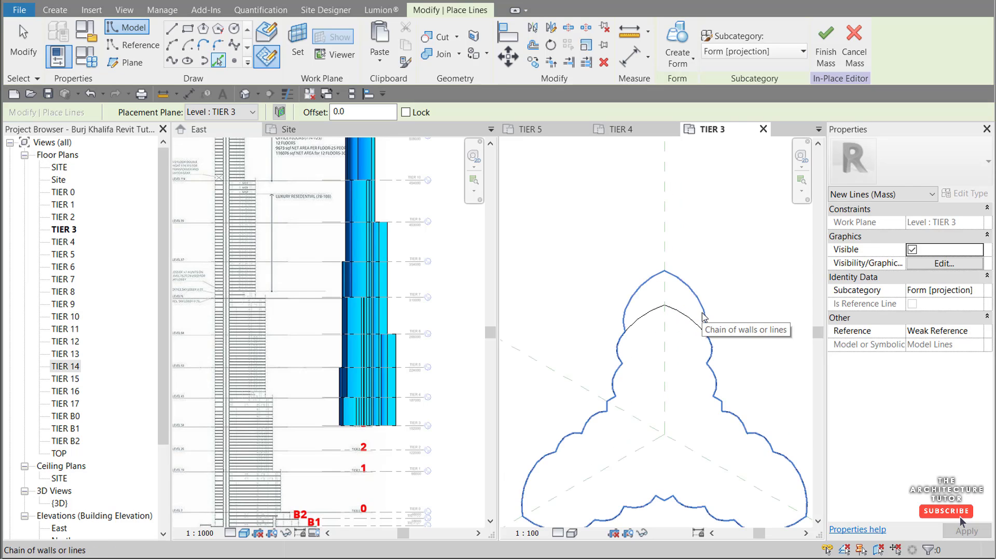
pyautogui.scroll(-5, 708, 316)
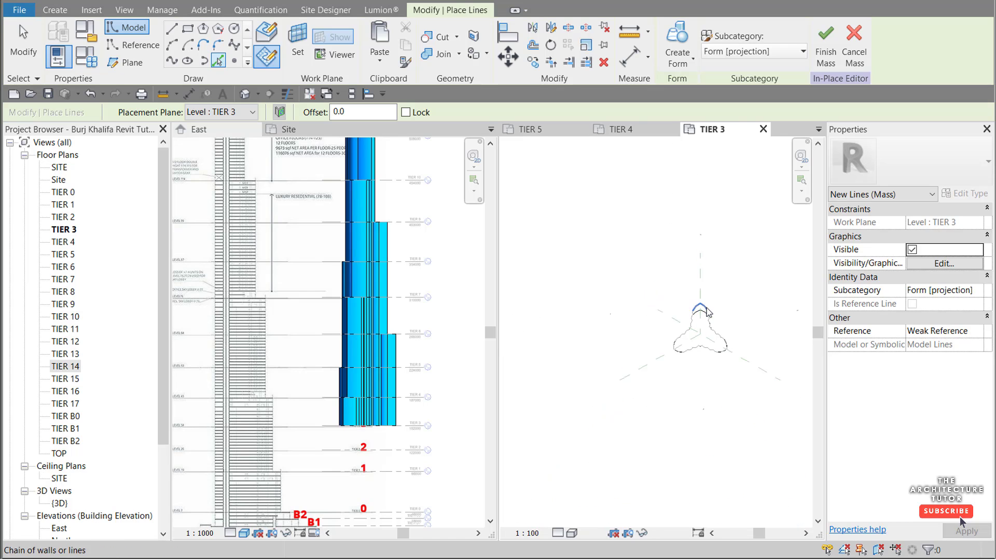
pyautogui.scroll(5, 708, 310)
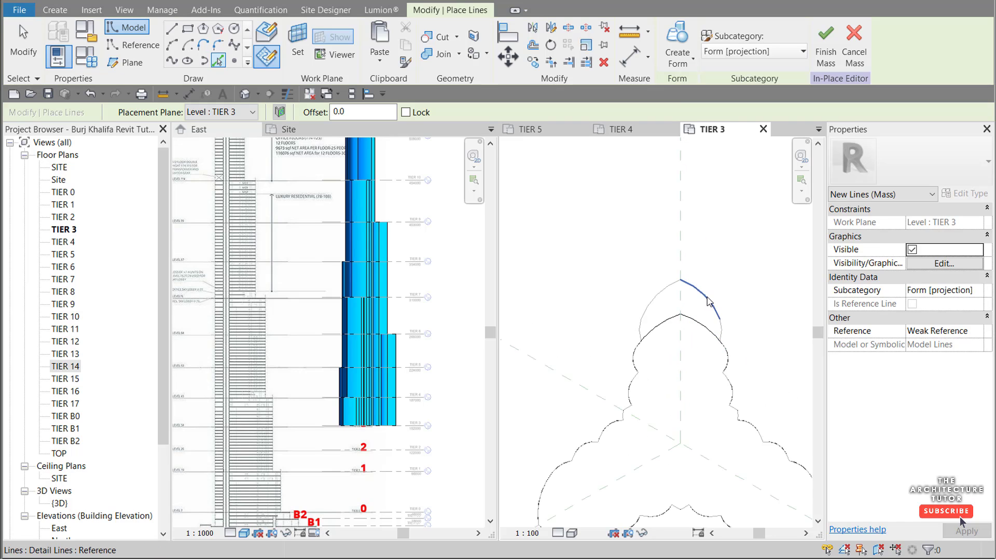
pyautogui.scroll(-1, 707, 301)
pyautogui.press('Tab')
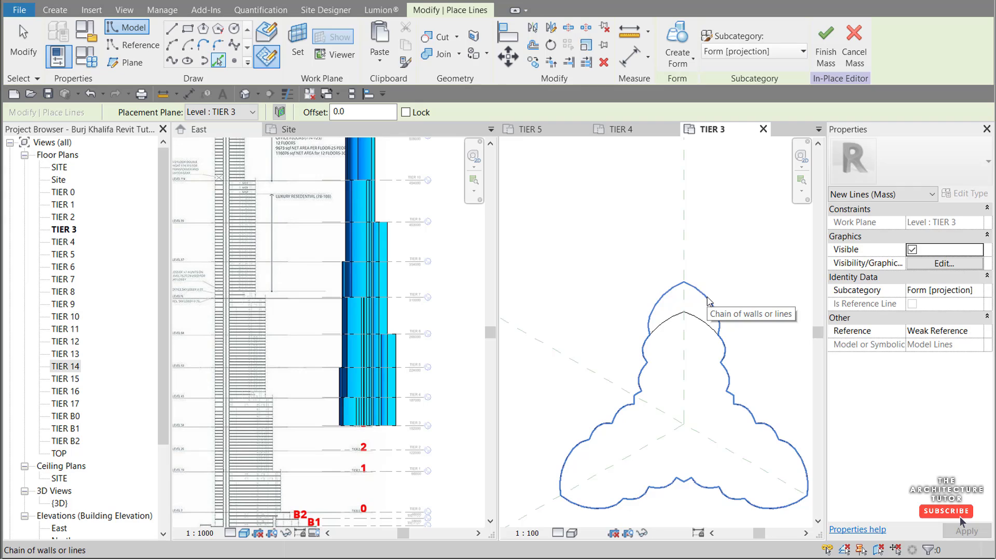
pyautogui.click(707, 297)
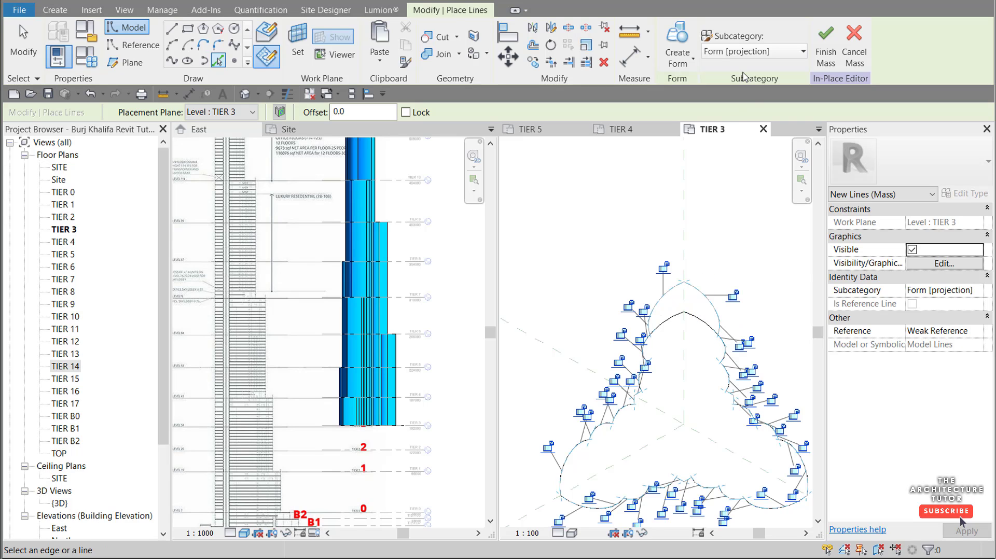
pyautogui.click(677, 38)
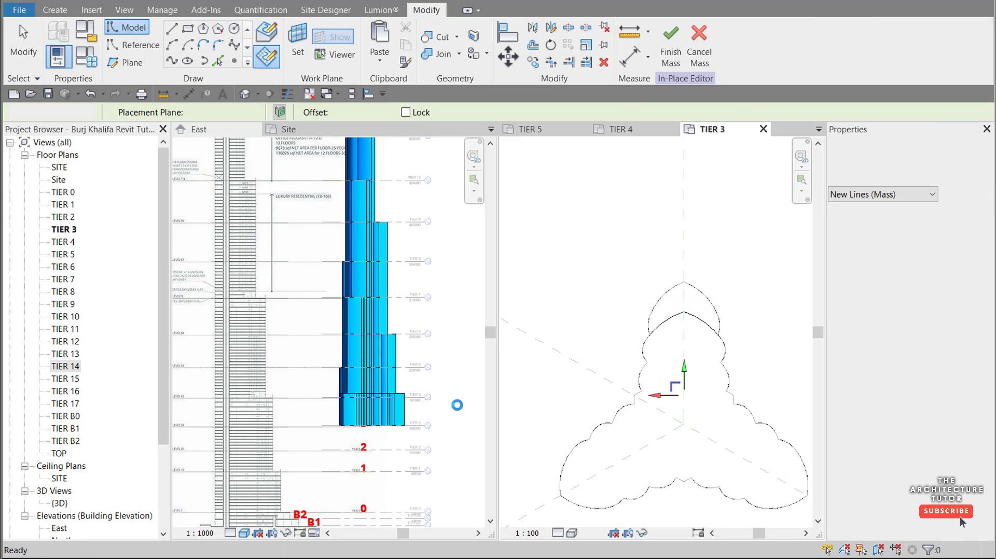
# Step: In the East elevation, stretch the TIER 3 form down so its base sits on the TIER 2 level
pyautogui.click(454, 409)
pyautogui.moveTo(371, 377); pyautogui.dragTo(374, 459)
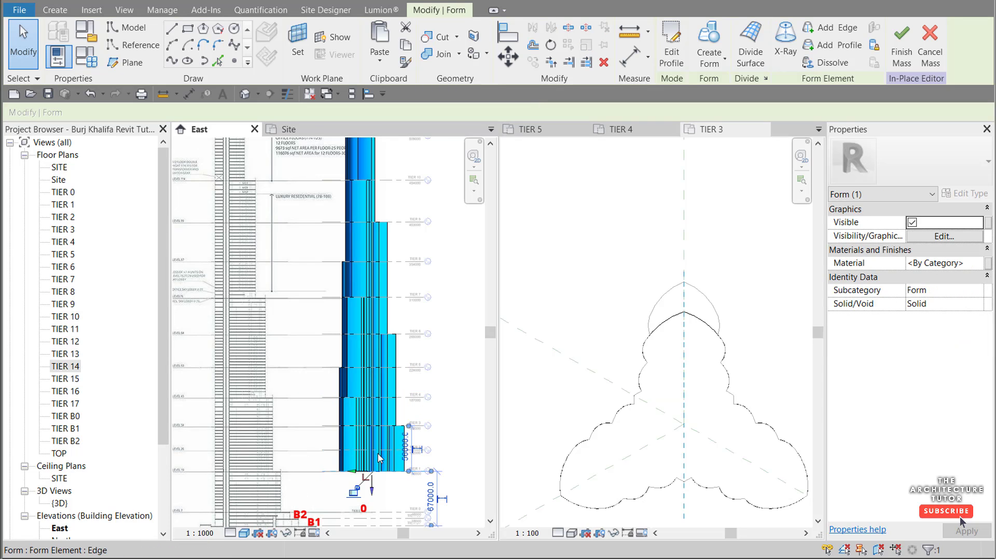
pyautogui.scroll(3, 381, 476)
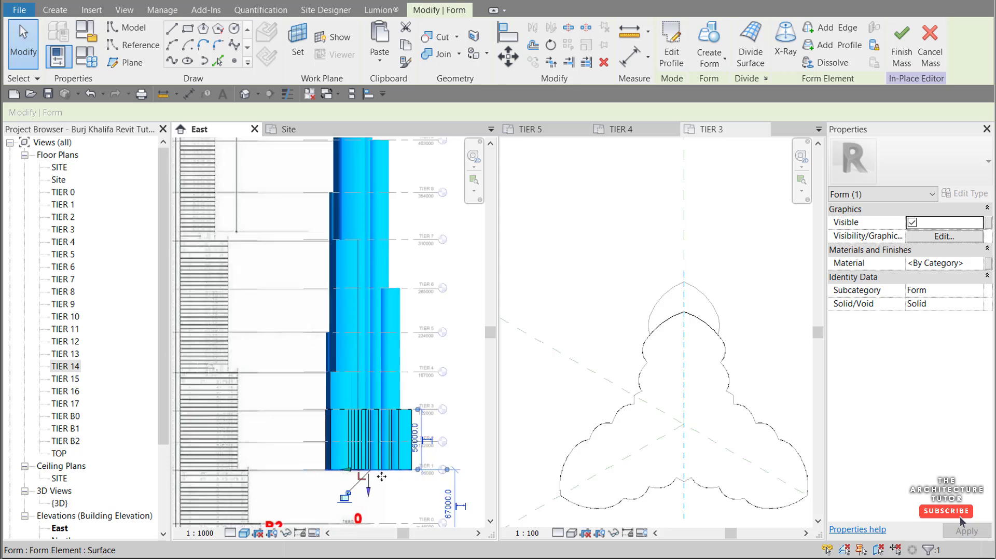
pyautogui.moveTo(364, 485); pyautogui.dragTo(362, 431)
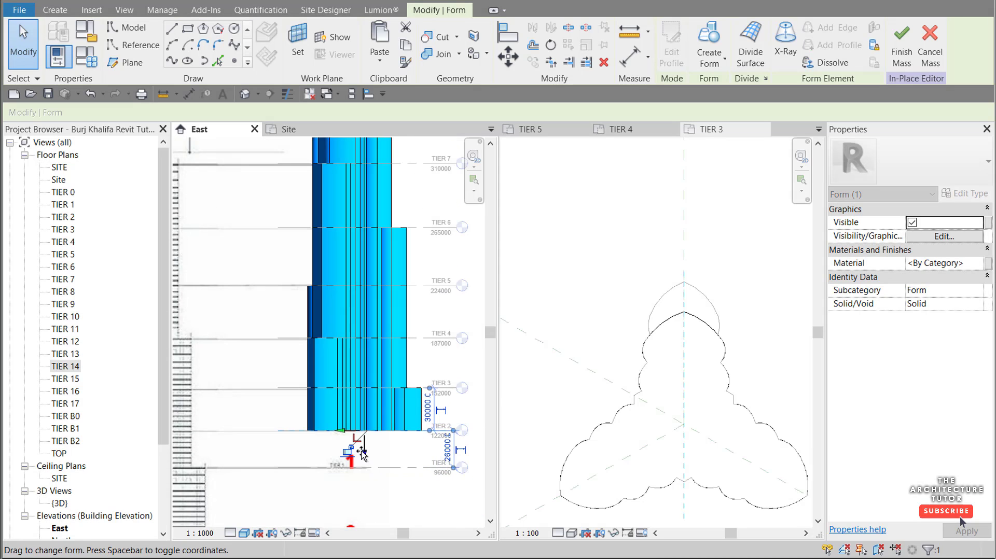
pyautogui.scroll(-1, 409, 429)
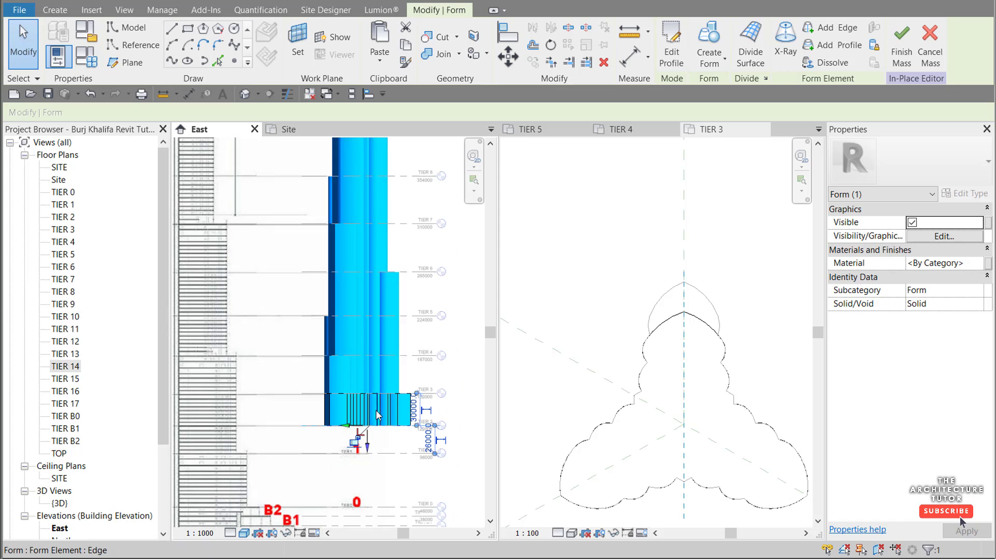
# Step: On the TIER 2 plan, create a solid form from the outer outline including the extended lower-left wing and stretch it down to TIER 1
pyautogui.click(646, 203)
pyautogui.hotkey('ctrl', 'Tab')
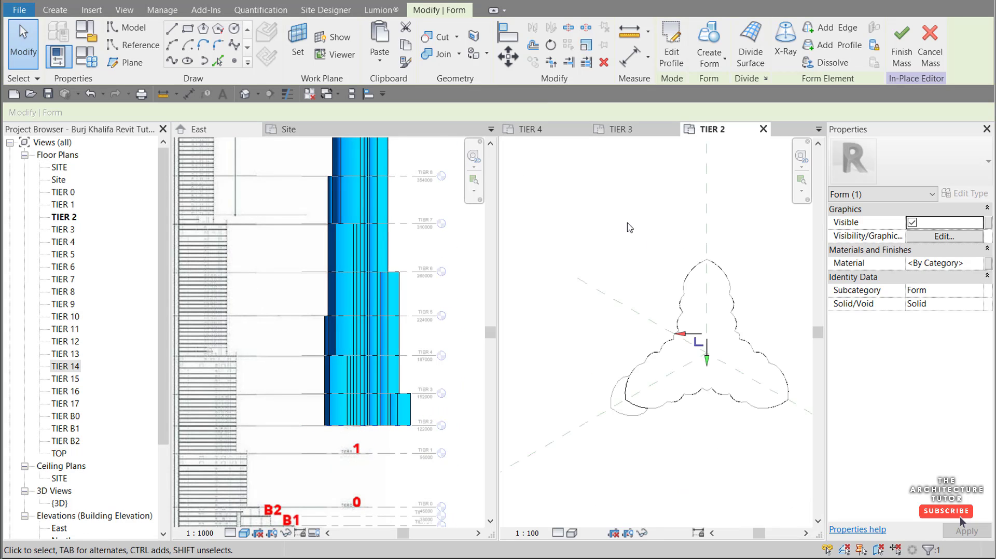
pyautogui.click(218, 61)
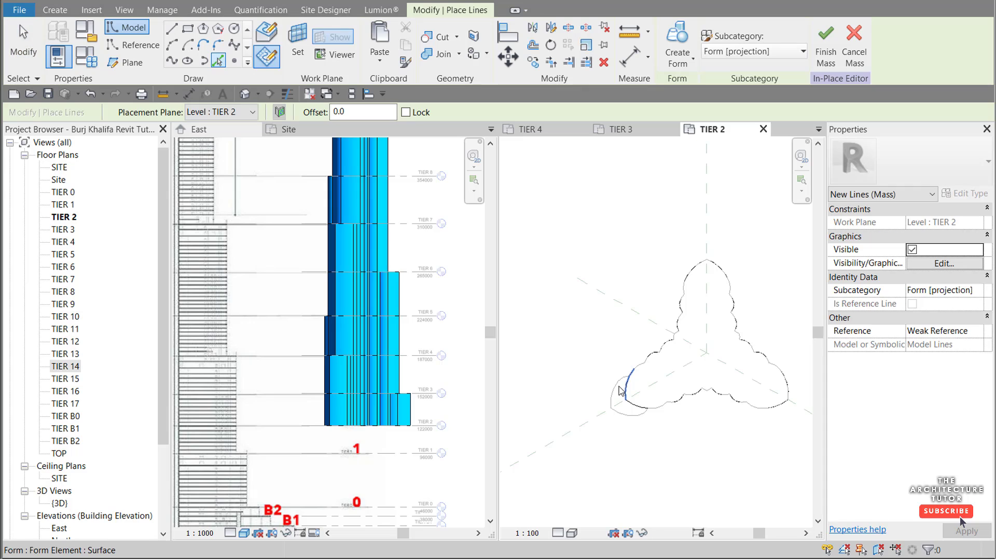
pyautogui.scroll(2, 618, 390)
pyautogui.press('Tab')
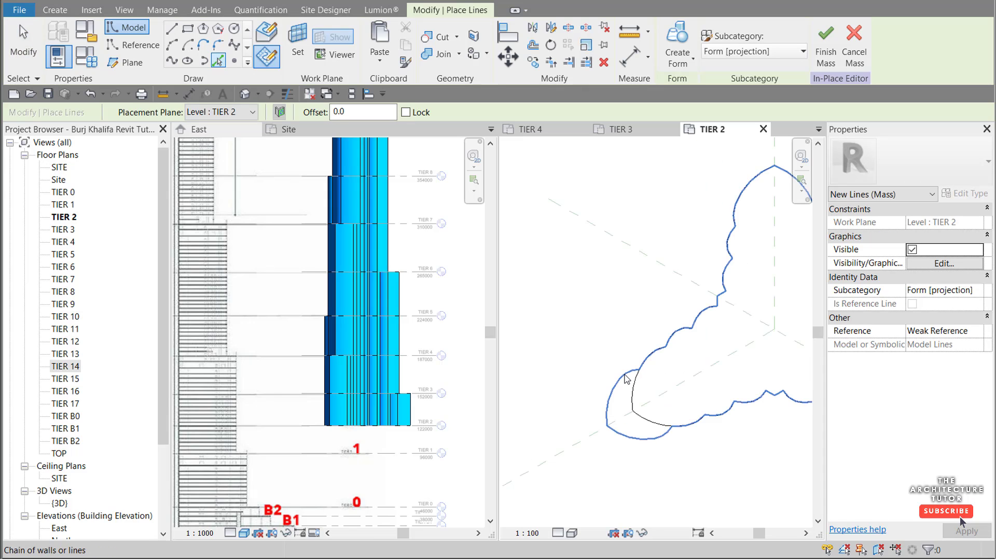
pyautogui.scroll(-2, 549, 357)
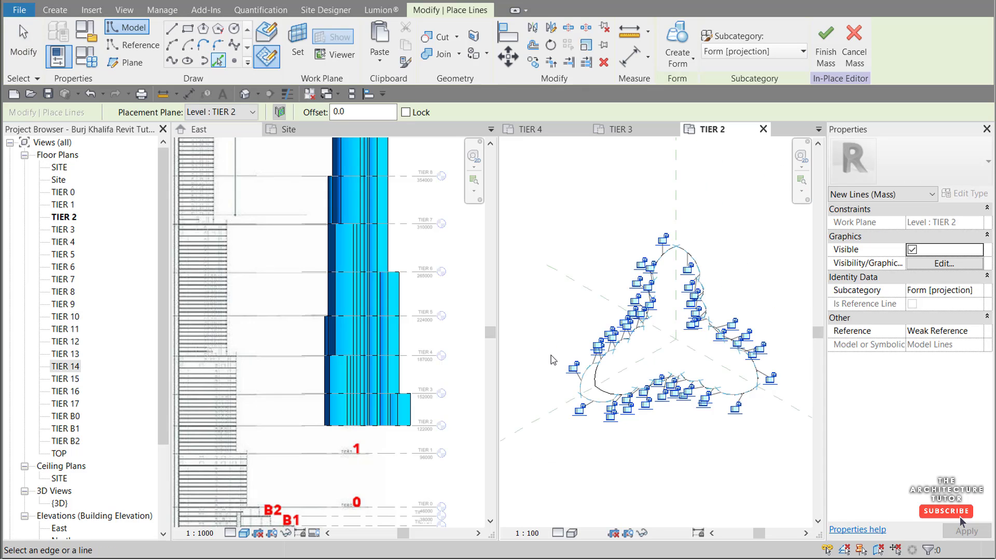
pyautogui.click(677, 44)
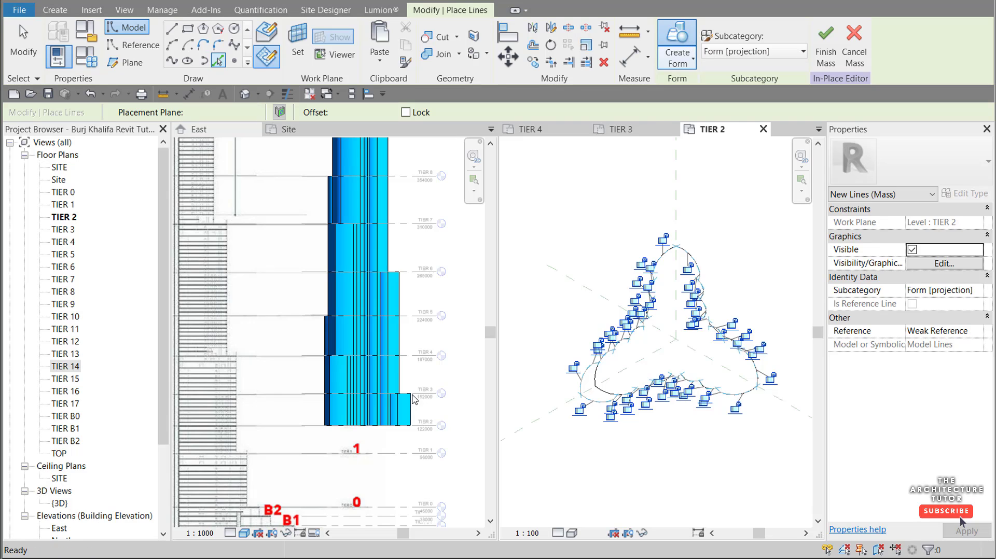
pyautogui.moveTo(366, 362); pyautogui.dragTo(367, 440)
# Step: On the TIER 1 plan, create a solid form from the outer outline including the extended lower-right wing
pyautogui.click(708, 214)
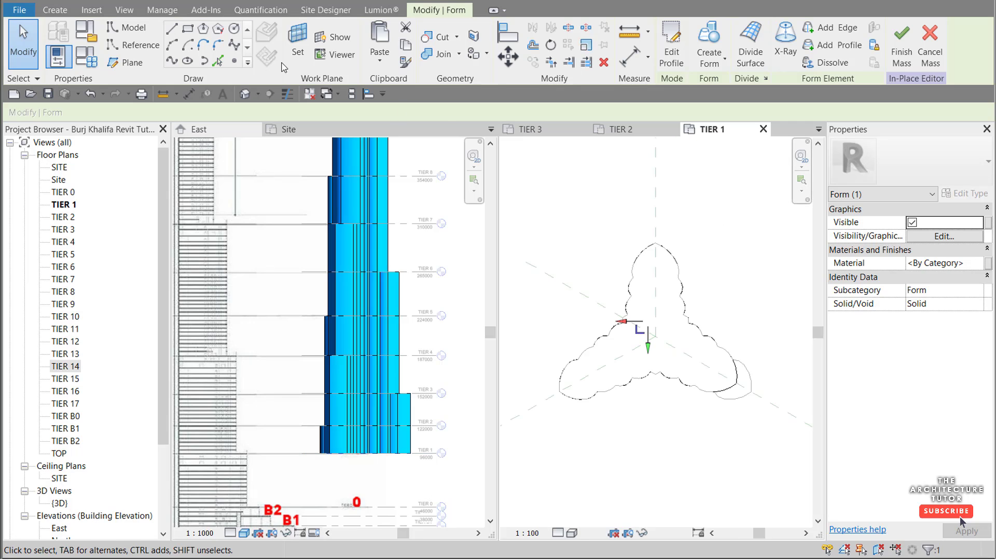
pyautogui.click(218, 60)
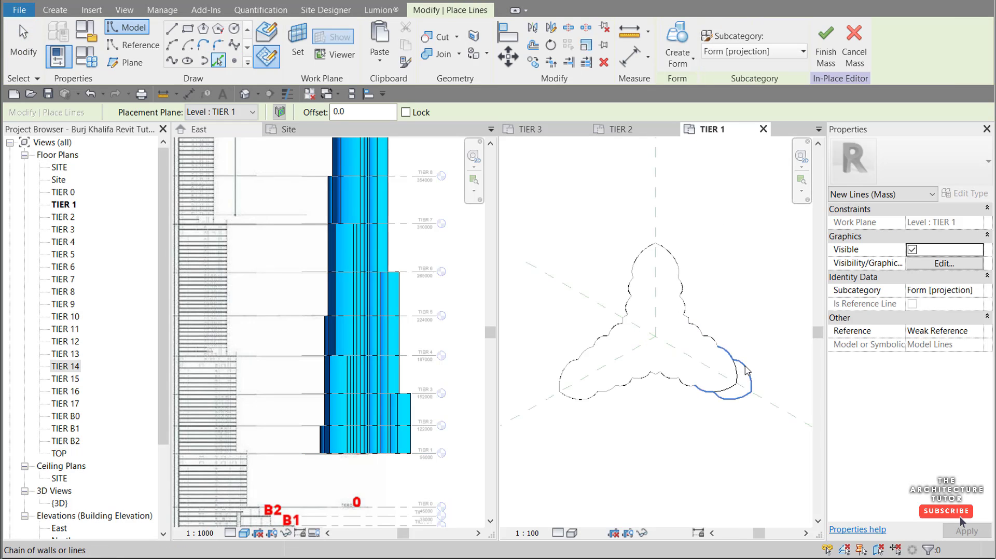
pyautogui.press('Tab')
pyautogui.scroll(3, 742, 366)
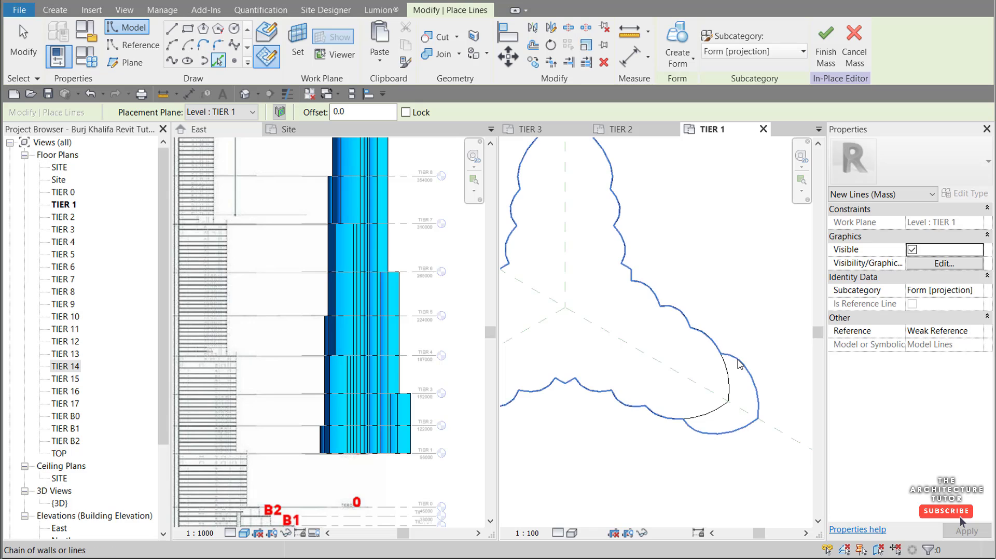
pyautogui.click(737, 359)
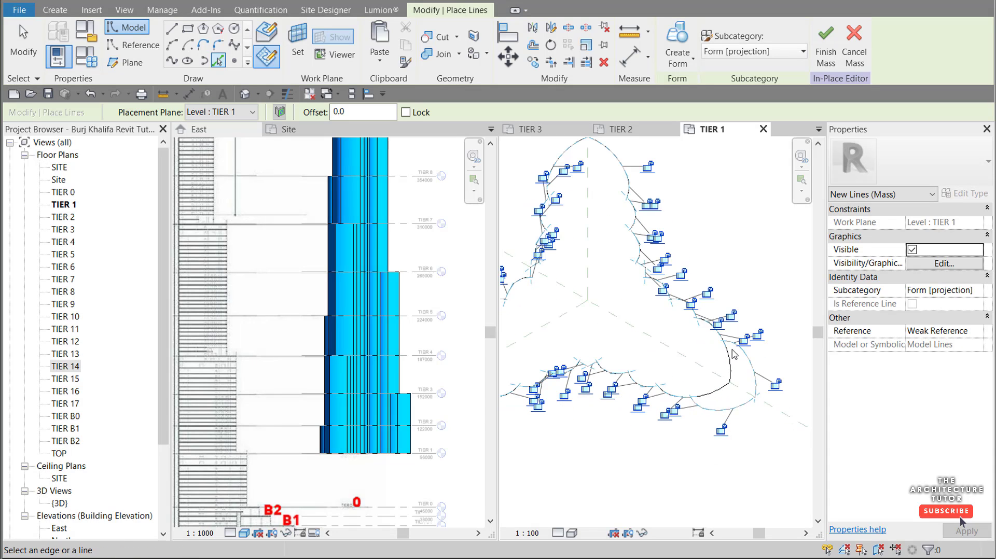
pyautogui.scroll(-3, 741, 384)
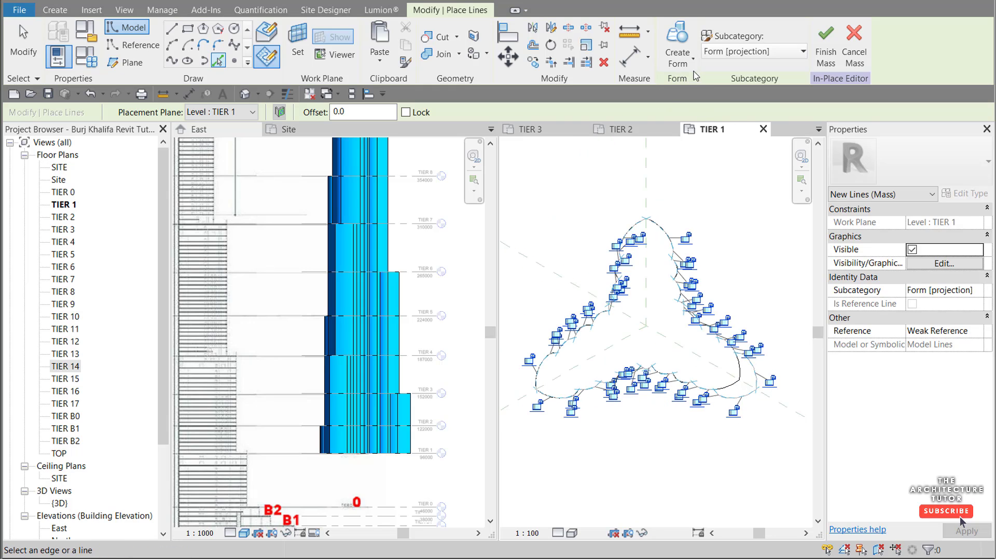
pyautogui.click(679, 41)
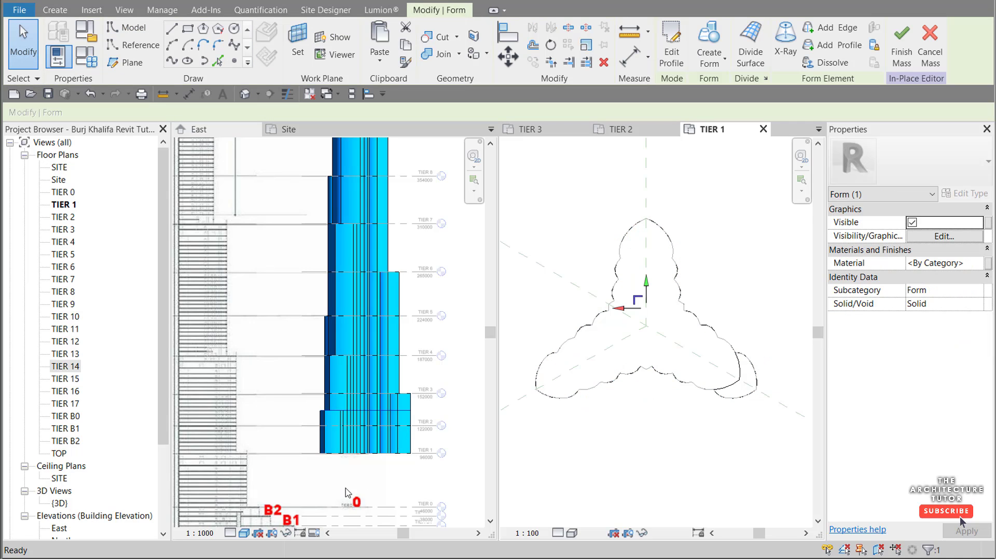
# Step: In the East elevation, stretch the TIER 1 form down so its base sits on the TIER 0 level
pyautogui.scroll(2, 334, 495)
pyautogui.click(399, 406)
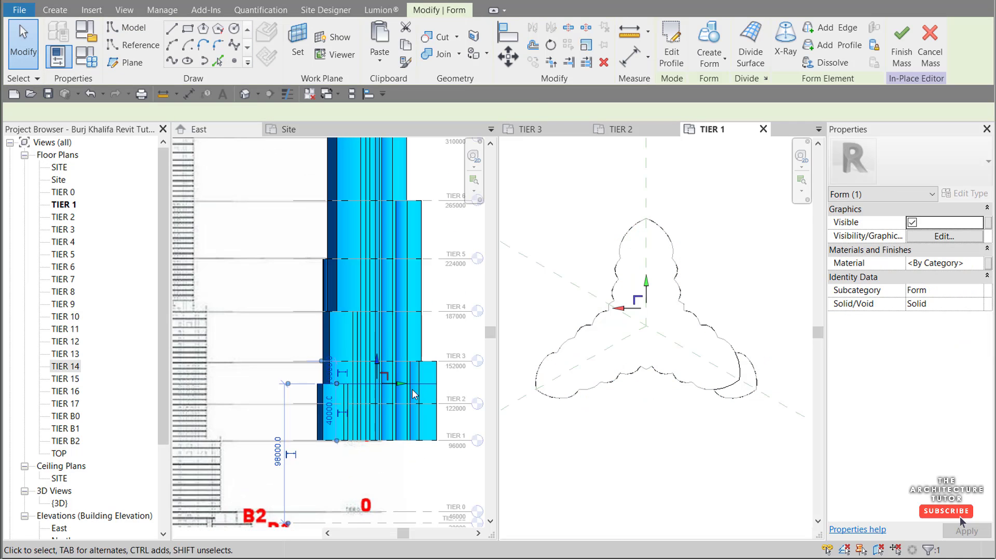
pyautogui.scroll(-2, 422, 261)
pyautogui.scroll(2, 383, 338)
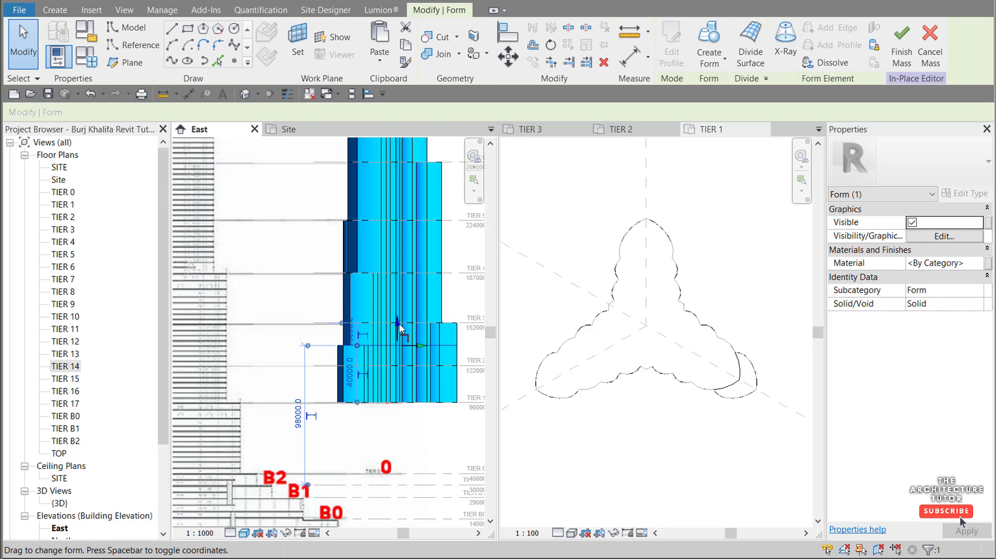
pyautogui.moveTo(398, 326); pyautogui.dragTo(410, 451)
pyautogui.scroll(-2, 248, 354)
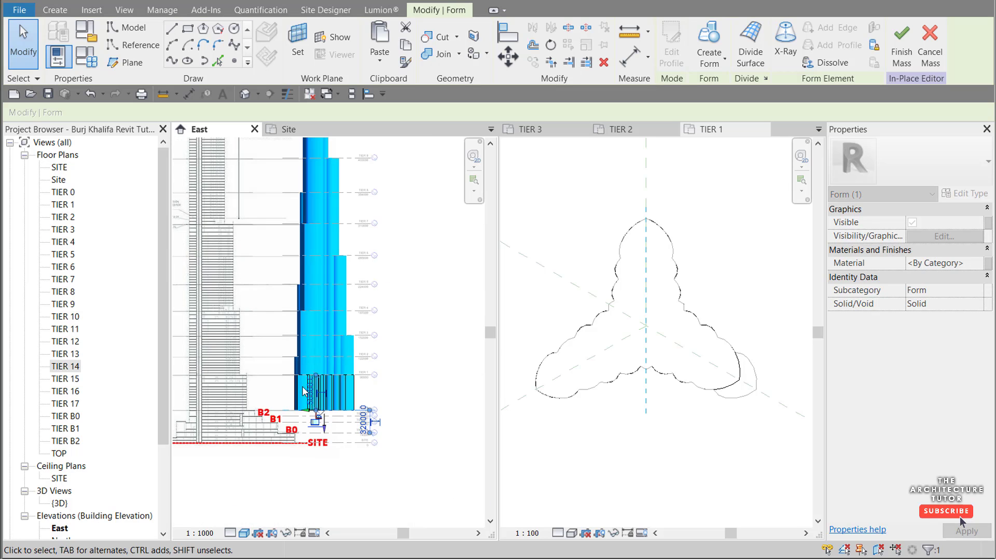
pyautogui.scroll(3, 296, 444)
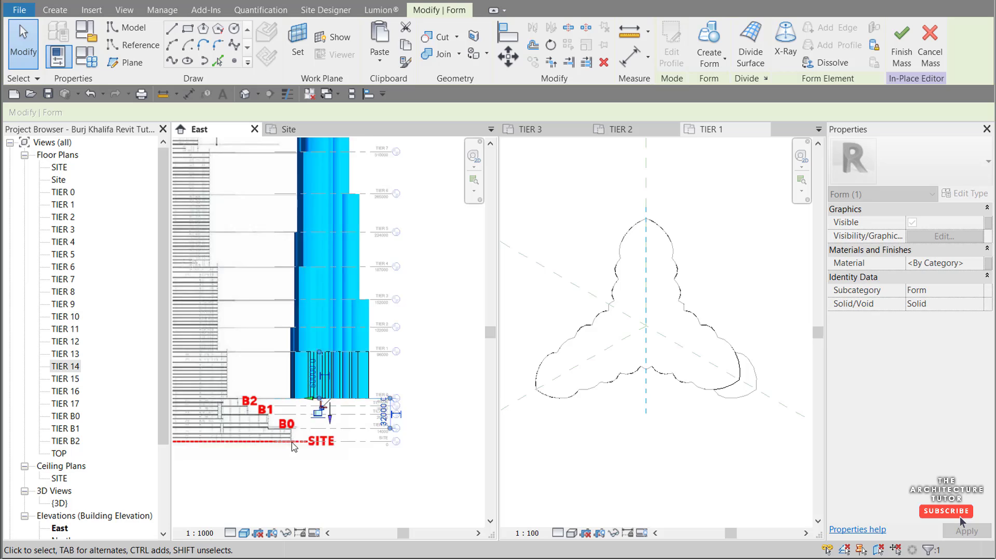
# Step: On the TIER 0 plan, create a solid form from the outer outline with the extended upper wing and stretch it down to TIER B2
pyautogui.click(769, 294)
pyautogui.hotkey('ctrl', 'Tab')
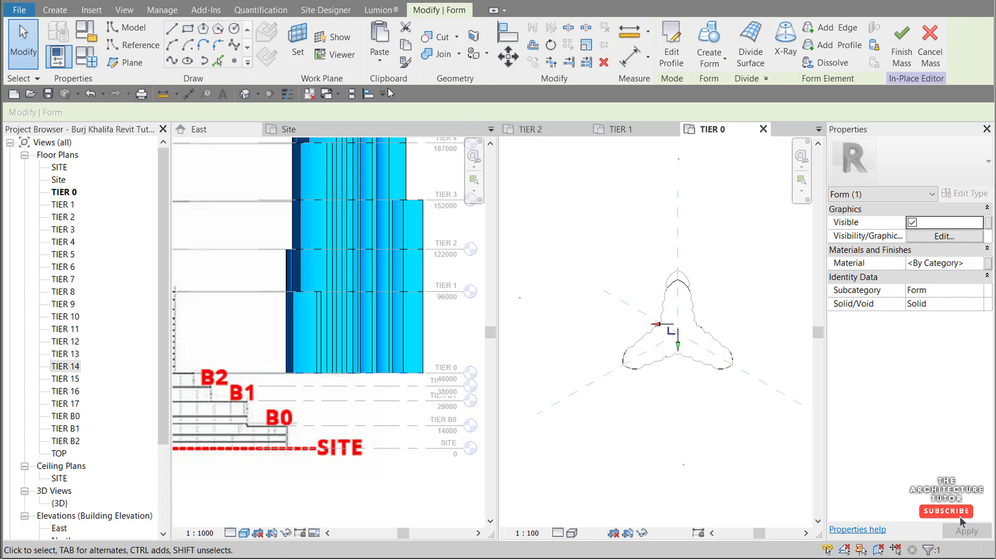
pyautogui.click(218, 61)
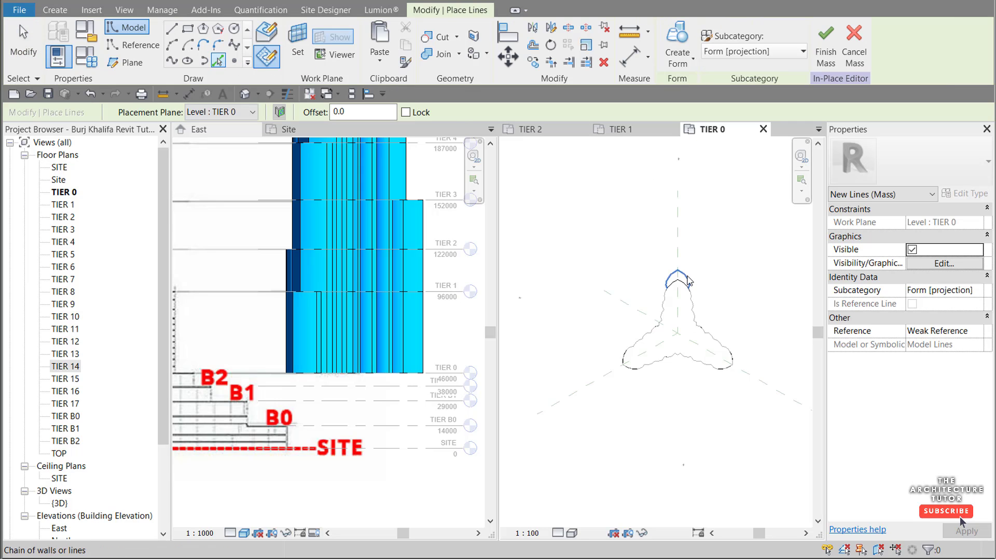
pyautogui.scroll(4, 690, 277)
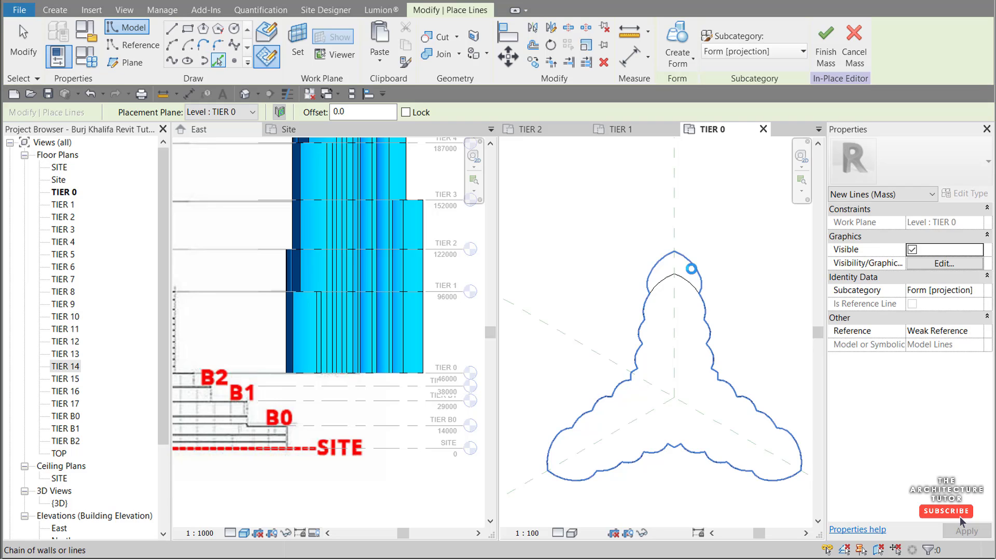
pyautogui.click(690, 269)
pyautogui.click(684, 63)
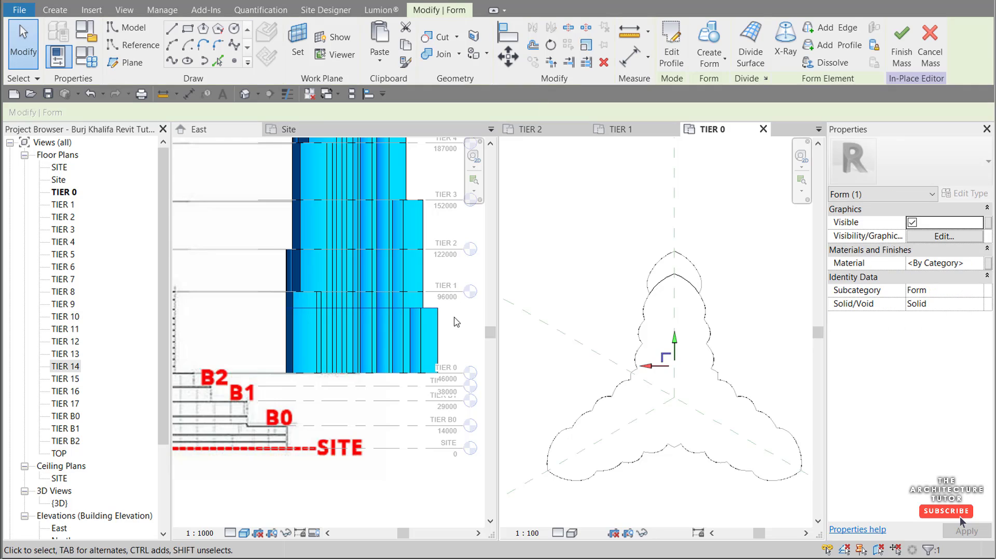
pyautogui.click(364, 287)
pyautogui.moveTo(364, 291); pyautogui.dragTo(364, 366)
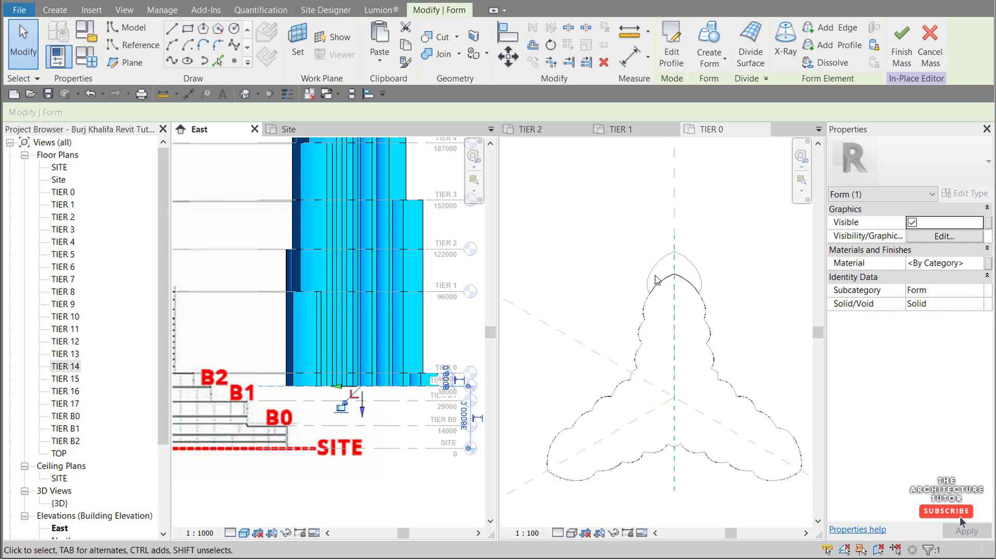
# Step: On the TIER B2 plan, create a solid form from the outer outline with all three wings extended and stretch it down to TIER B1
pyautogui.click(730, 208)
pyautogui.hotkey('ctrl', 'Tab')
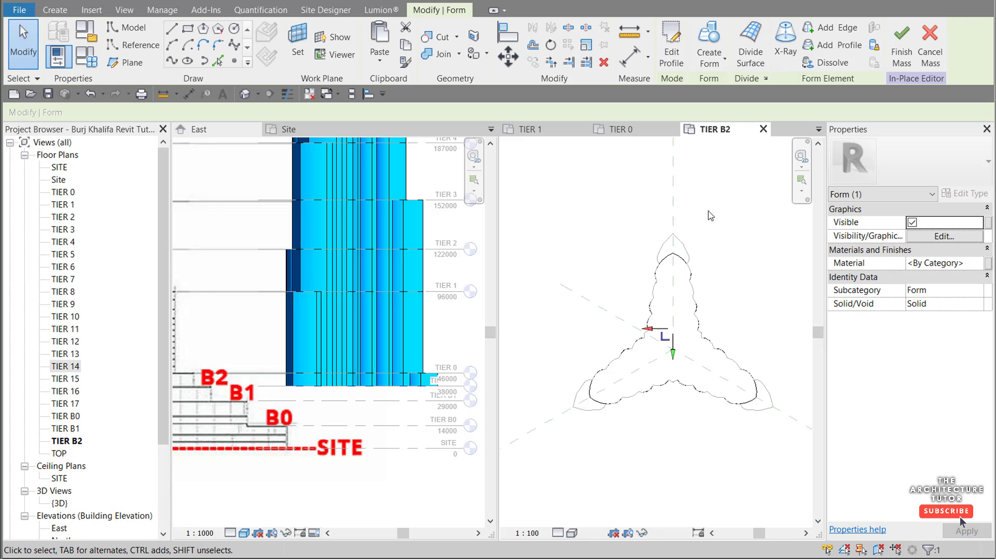
pyautogui.click(714, 201)
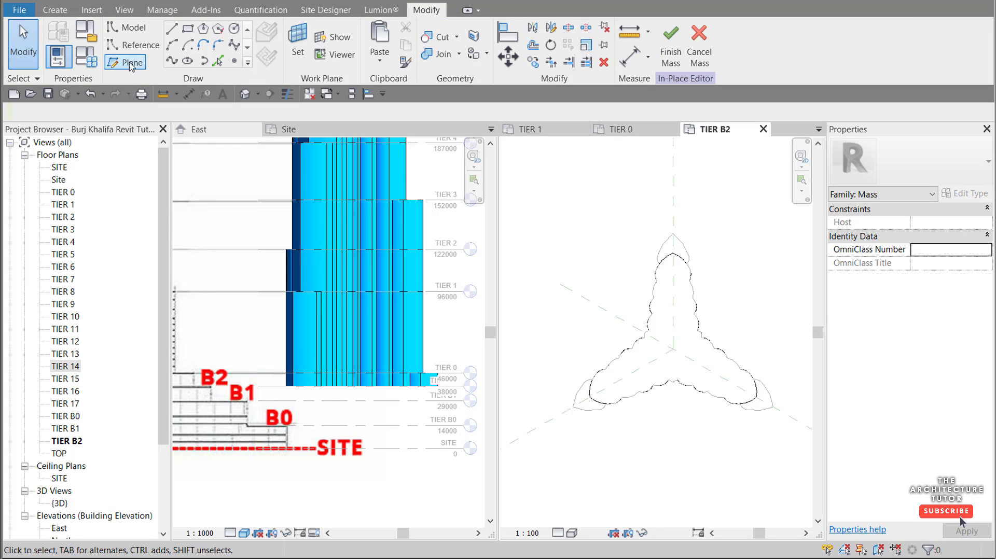
pyautogui.click(218, 61)
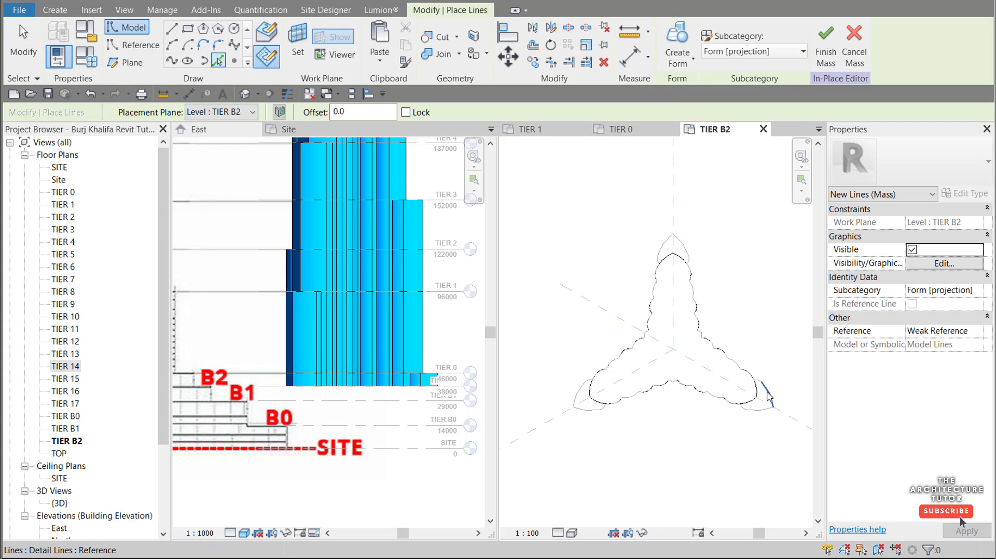
pyautogui.scroll(2, 622, 415)
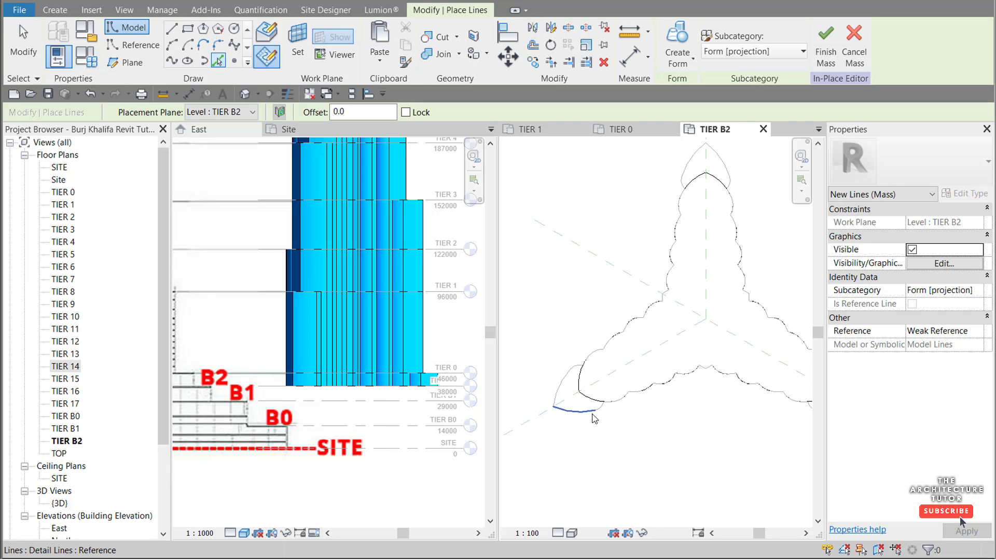
pyautogui.press('Tab')
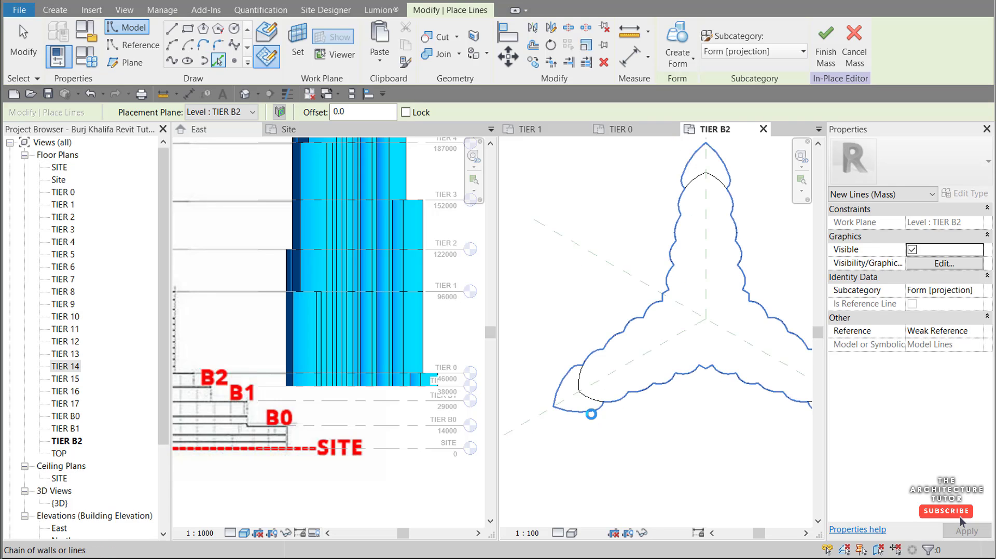
pyautogui.click(587, 417)
pyautogui.scroll(-2, 587, 417)
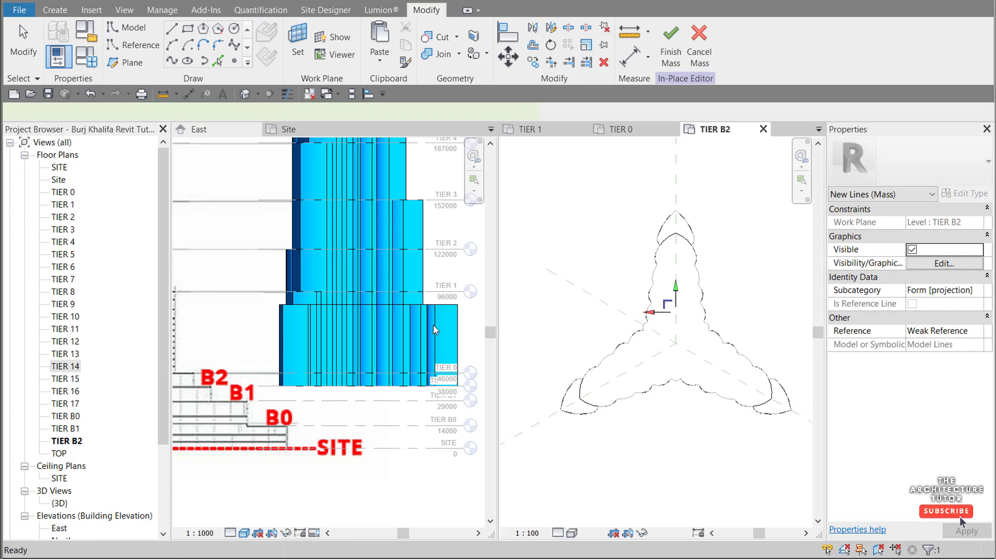
pyautogui.click(335, 386)
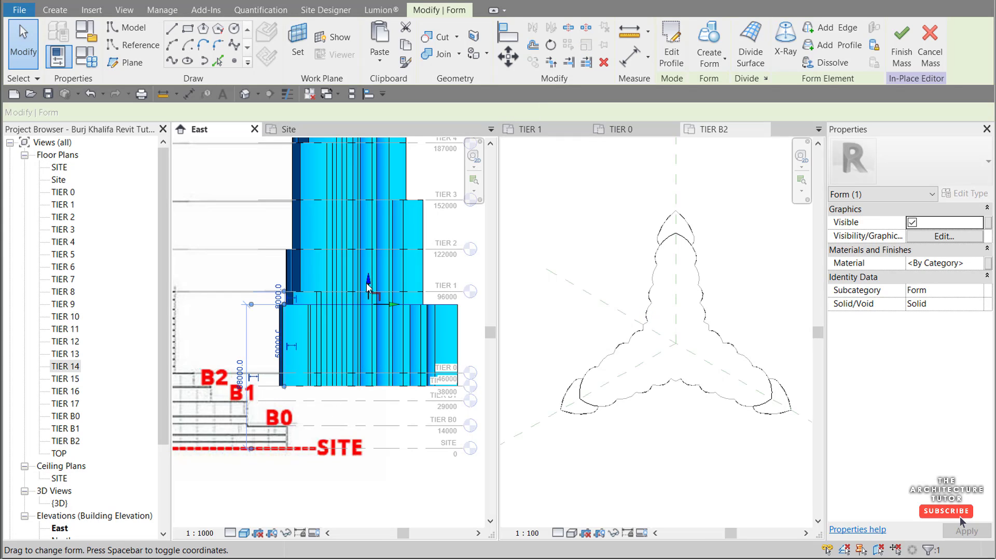
pyautogui.moveTo(368, 281); pyautogui.dragTo(365, 381)
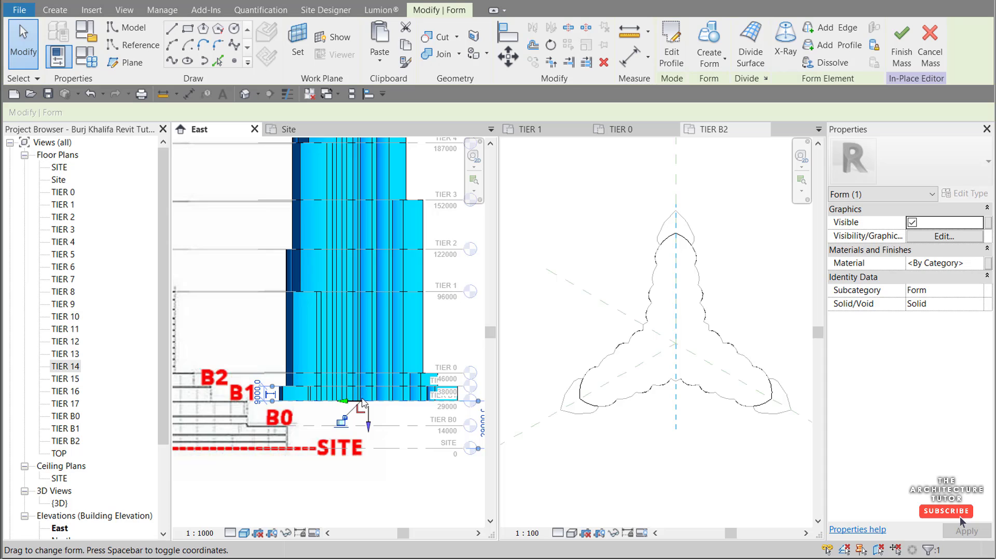
# Step: On the TIER B1 plan, trace the outer outline chain around the lower-left wing as model lines using Pick Lines
pyautogui.click(725, 233)
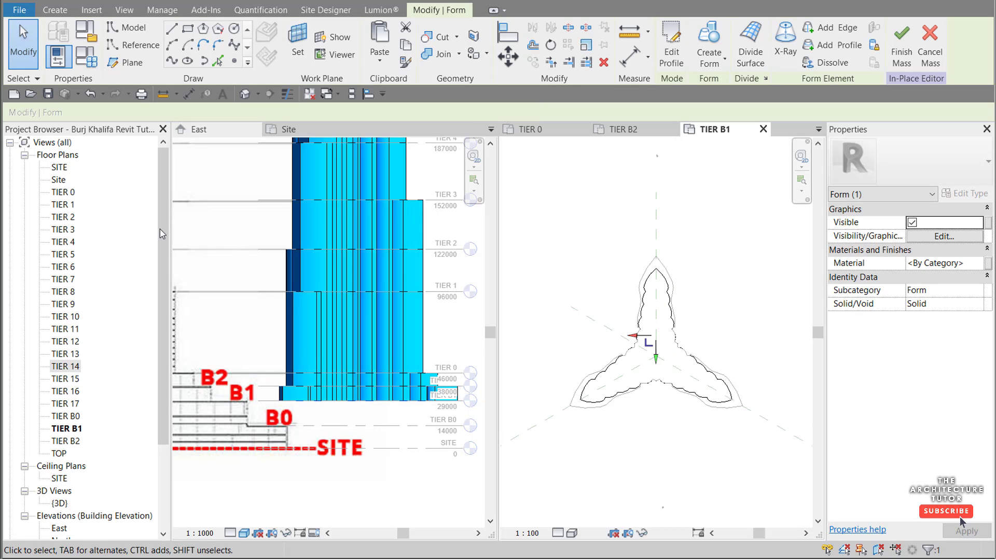
pyautogui.click(218, 61)
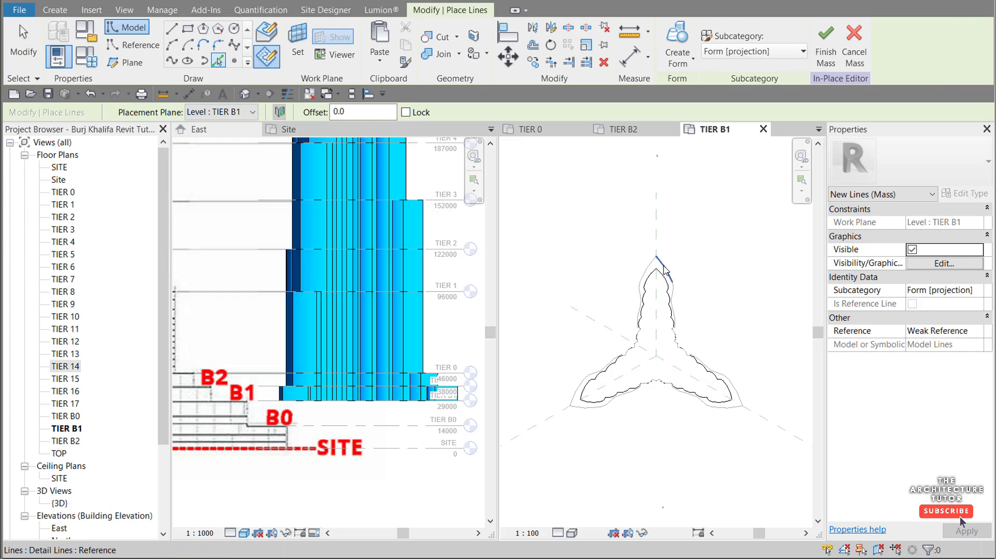
pyautogui.scroll(3, 679, 355)
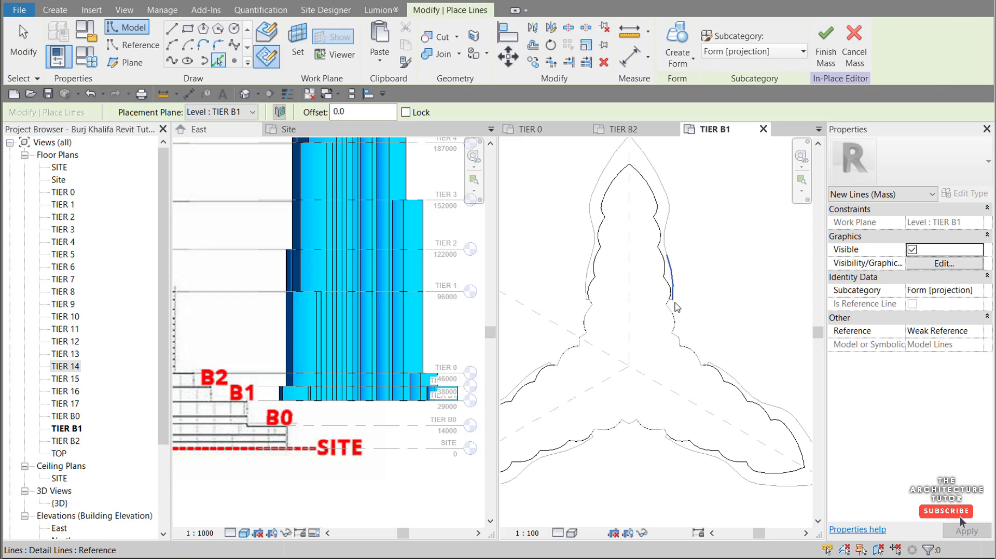
pyautogui.scroll(-2, 625, 423)
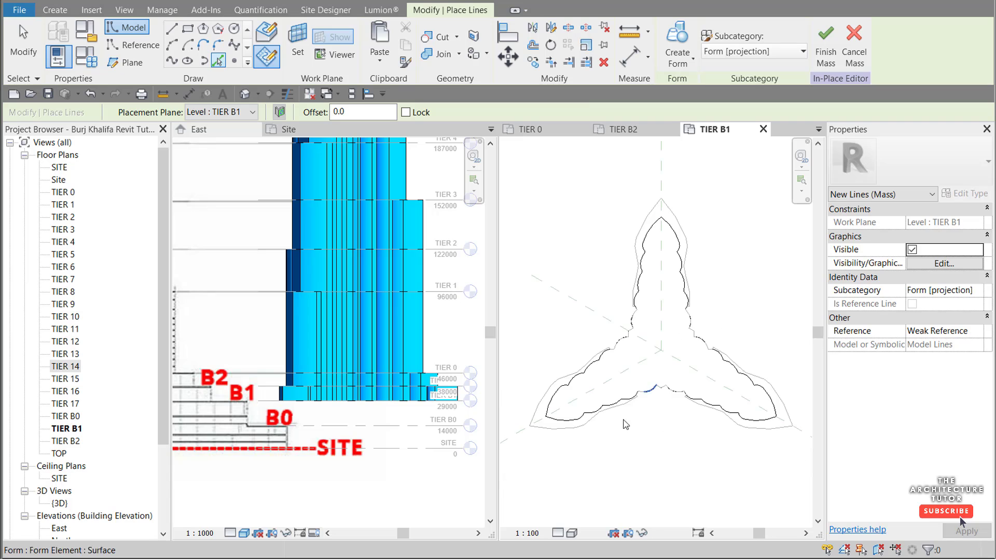
pyautogui.scroll(3, 583, 439)
pyautogui.press('Tab')
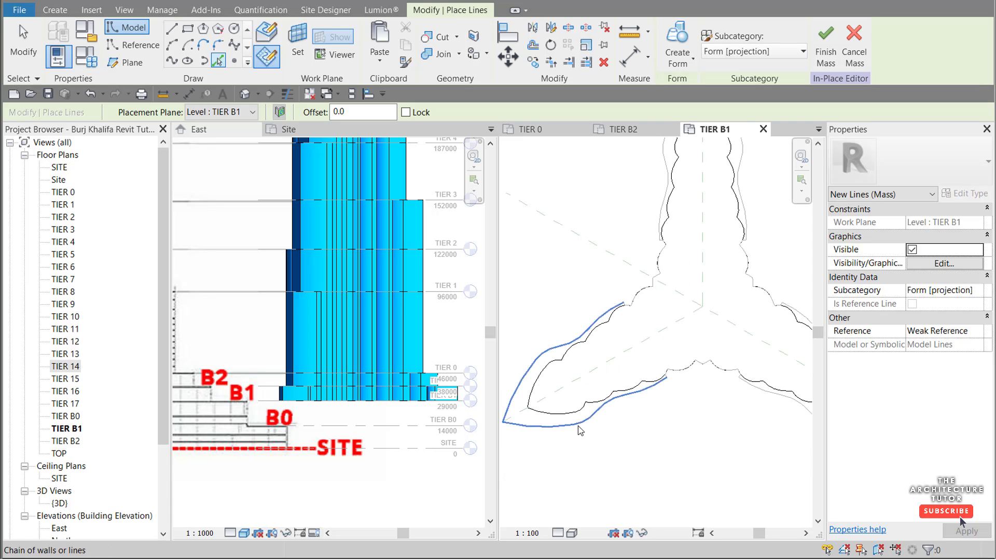
pyautogui.press('Tab')
pyautogui.press('Tab')
pyautogui.scroll(2, 578, 428)
pyautogui.press('Tab')
pyautogui.press('Tab')
pyautogui.press('Tab')
pyautogui.press('Tab')
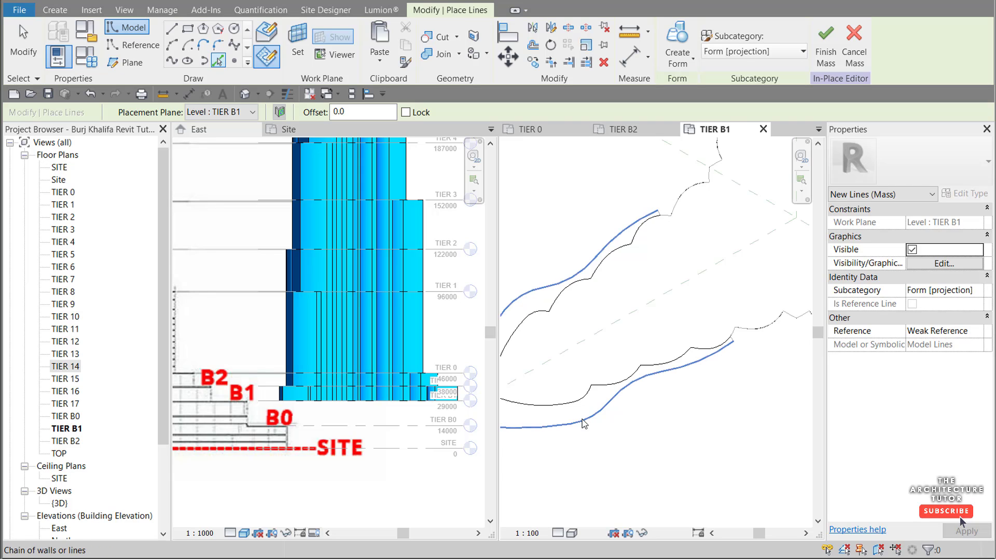
pyautogui.click(581, 418)
pyautogui.scroll(-3, 582, 418)
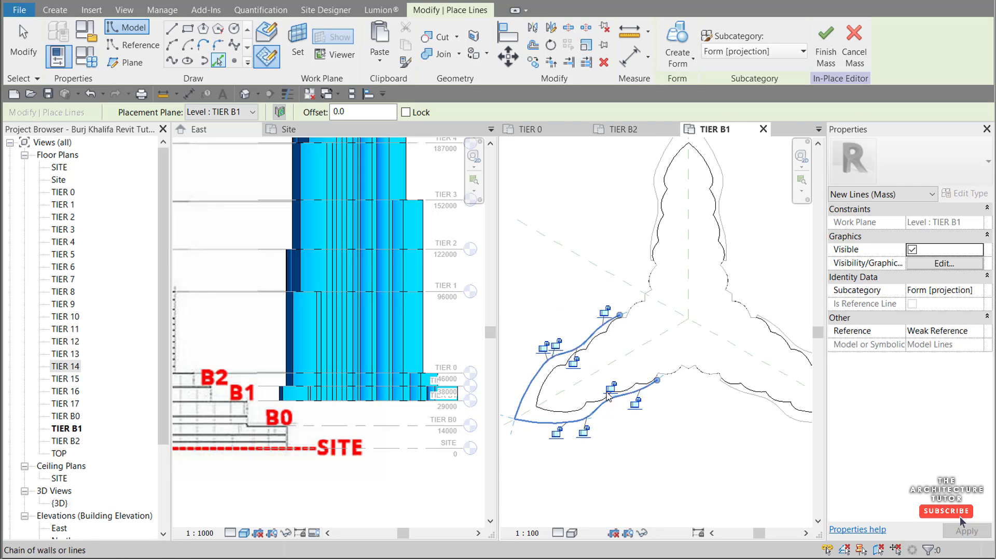
# Step: Pick the short connecting lines at both ends of the lower-left wing's outer outline on the TIER B1 plan
pyautogui.scroll(3, 624, 319)
pyautogui.scroll(2, 622, 351)
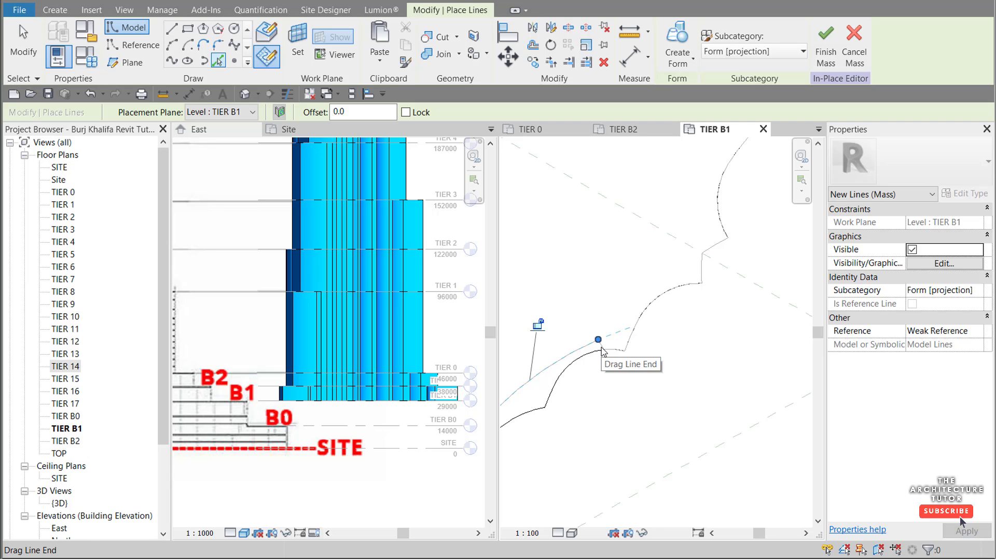
pyautogui.click(600, 347)
pyautogui.scroll(-3, 610, 287)
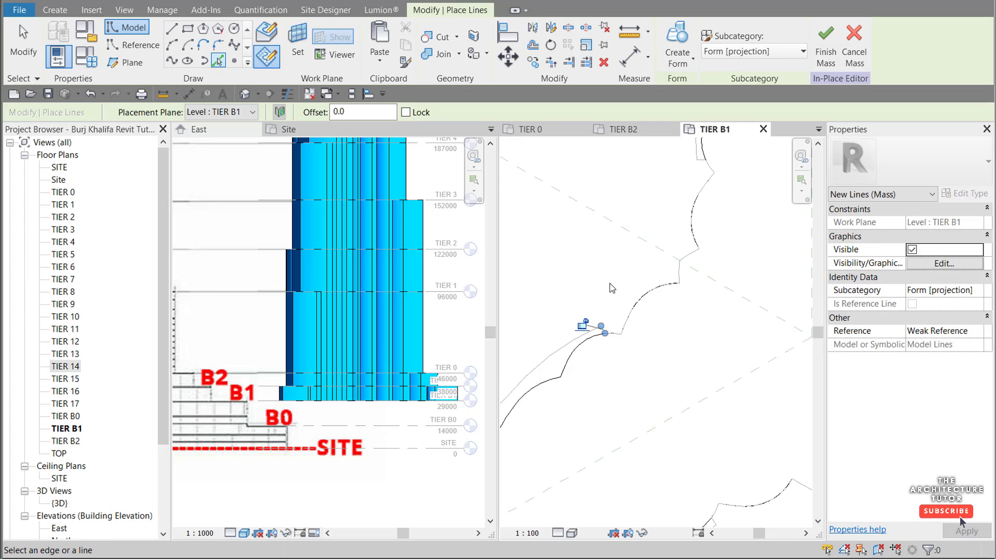
pyautogui.scroll(3, 655, 438)
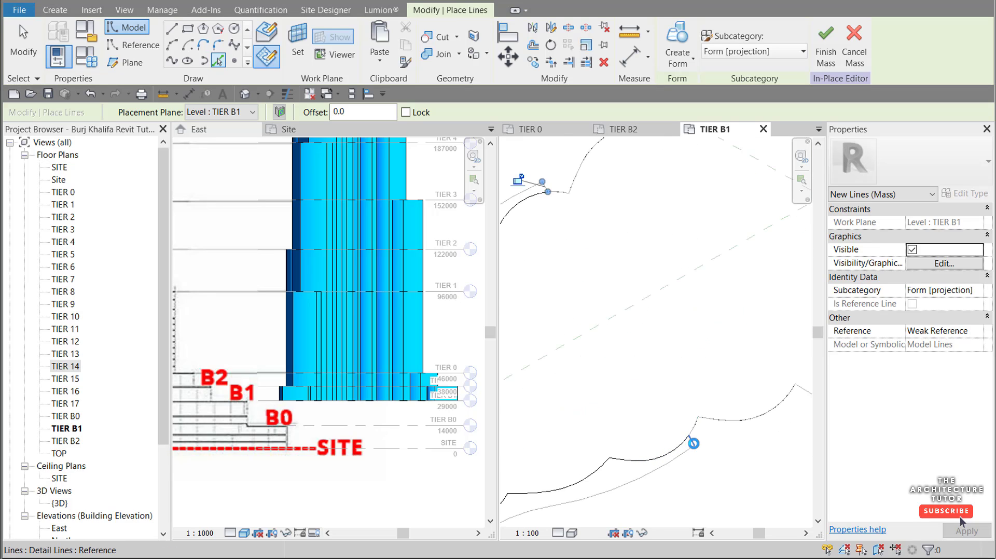
pyautogui.scroll(-3, 606, 390)
# Step: Trace the lower-right wing's outer outline chain on the TIER B1 plan and pick the short connecting lines at both its ends
pyautogui.scroll(3, 677, 404)
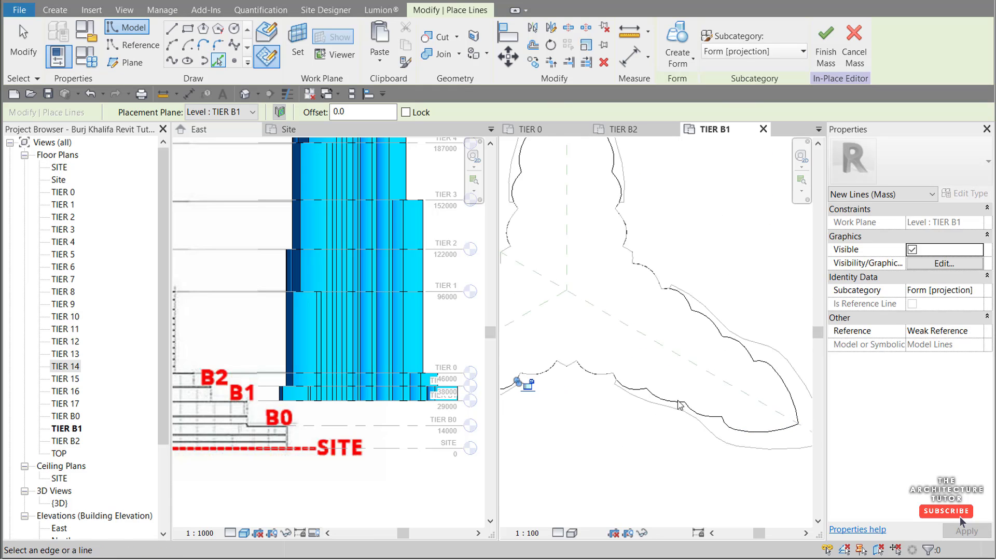
pyautogui.scroll(-2, 678, 402)
pyautogui.scroll(2, 749, 356)
pyautogui.press('Tab')
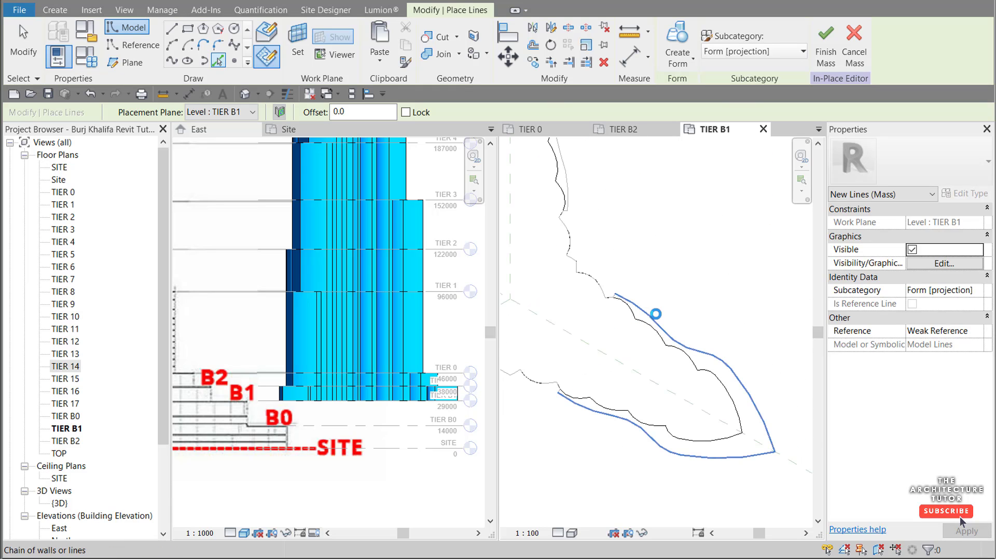
pyautogui.click(560, 379)
pyautogui.scroll(4, 558, 393)
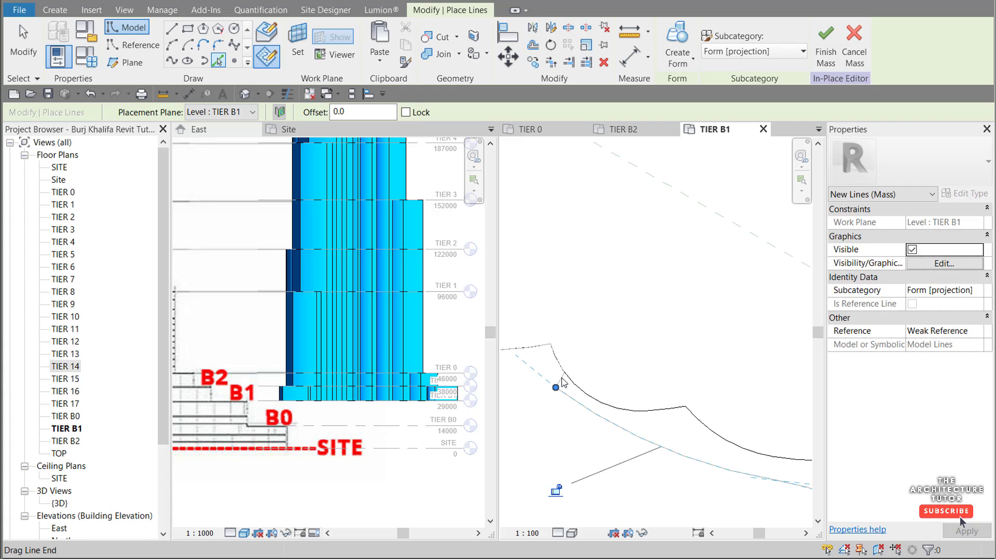
pyautogui.click(556, 389)
pyautogui.scroll(-4, 555, 401)
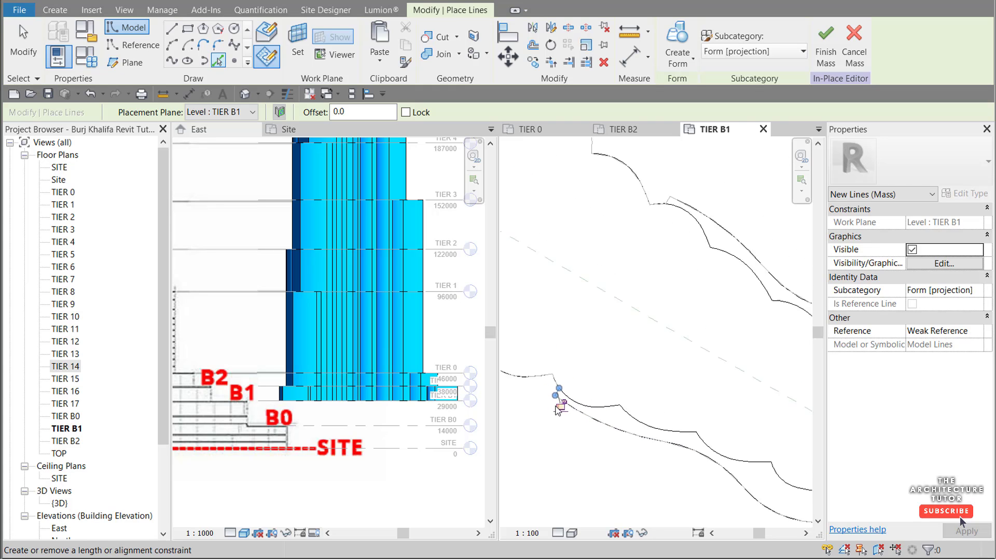
pyautogui.scroll(3, 647, 240)
pyautogui.click(651, 246)
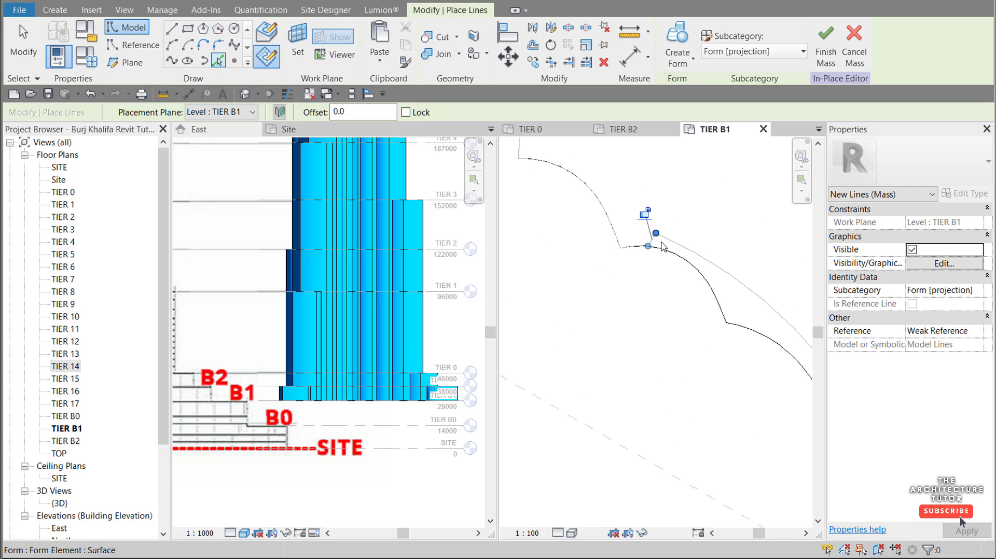
pyautogui.scroll(-4, 652, 339)
# Step: Trace the upper wing's outer outline chain on the TIER B1 plan and pick the short connecting line at its left end
pyautogui.scroll(3, 597, 207)
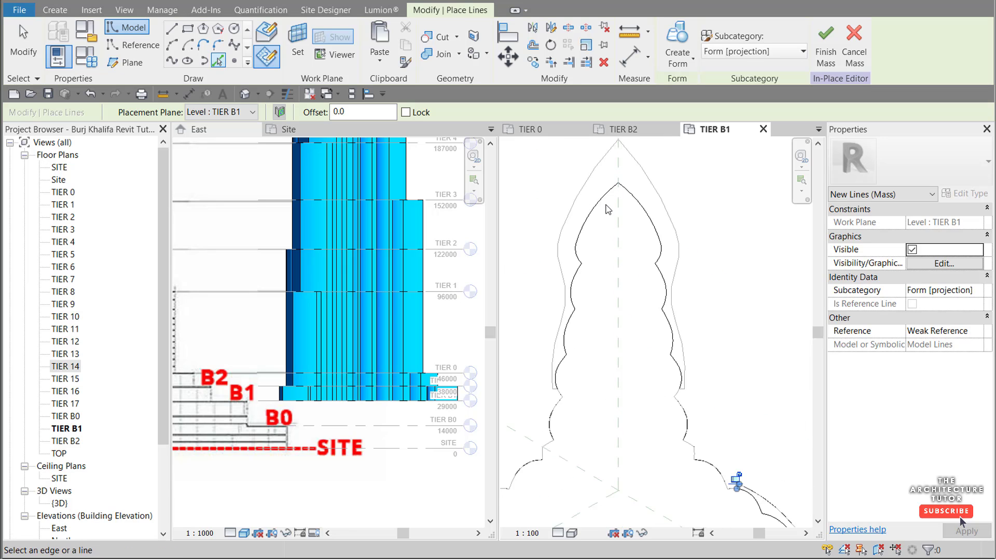
pyautogui.press('Tab')
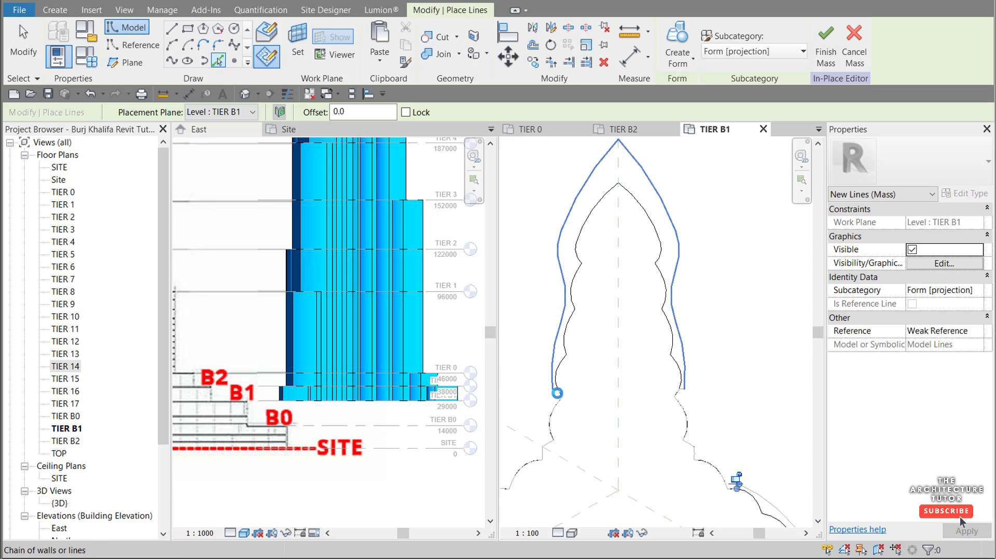
pyautogui.scroll(5, 557, 393)
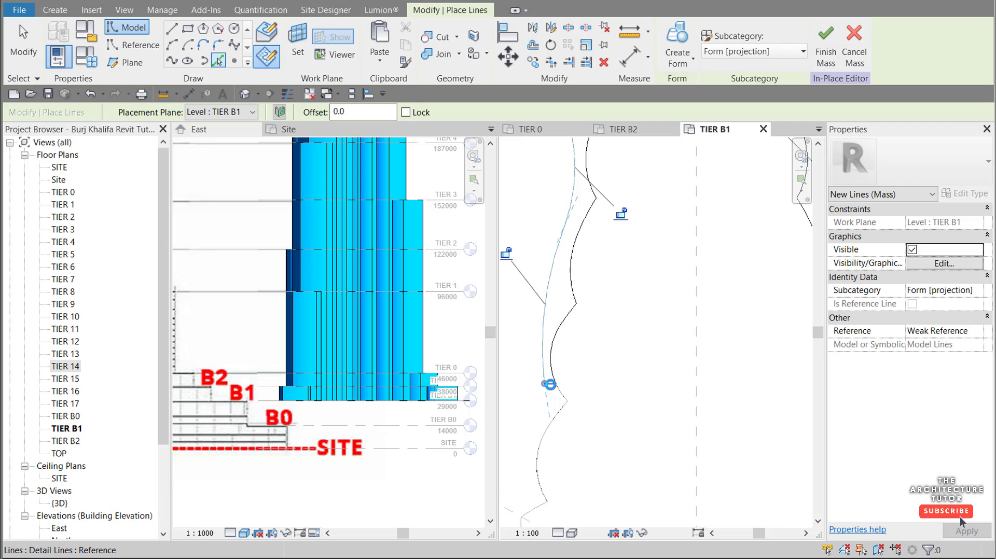
pyautogui.click(550, 384)
pyautogui.scroll(-3, 551, 385)
# Step: Pick the complete closed chain of the TIER B1 outer outline, including the upper wing's right end, and end line placement
pyautogui.scroll(3, 695, 387)
pyautogui.press('Tab')
pyautogui.press('Tab')
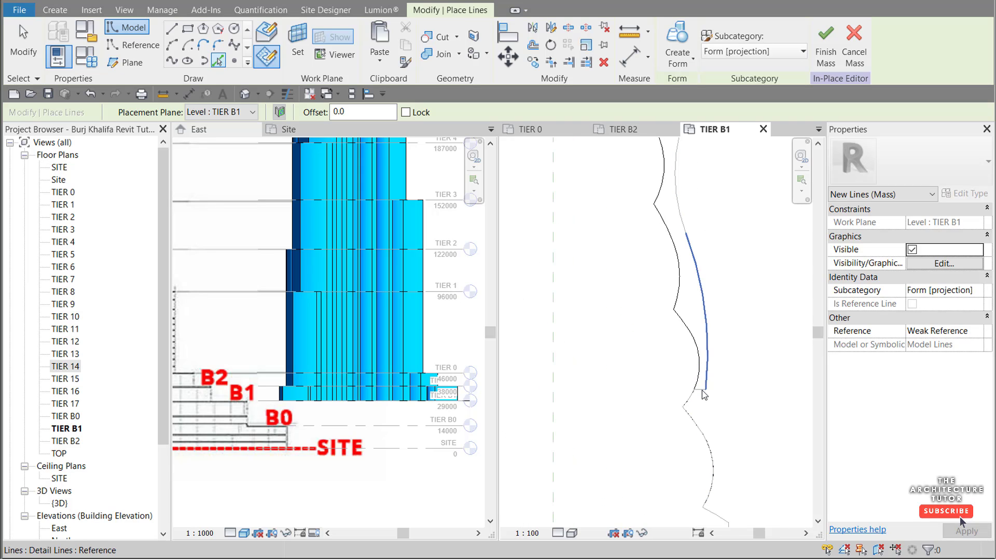
pyautogui.press('Tab')
pyautogui.scroll(-3, 703, 395)
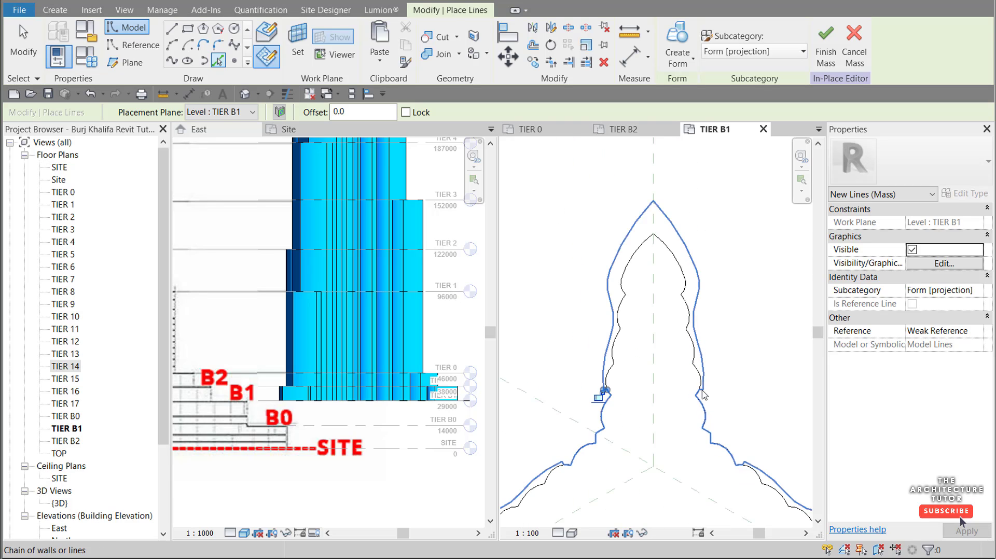
pyautogui.scroll(-2, 703, 395)
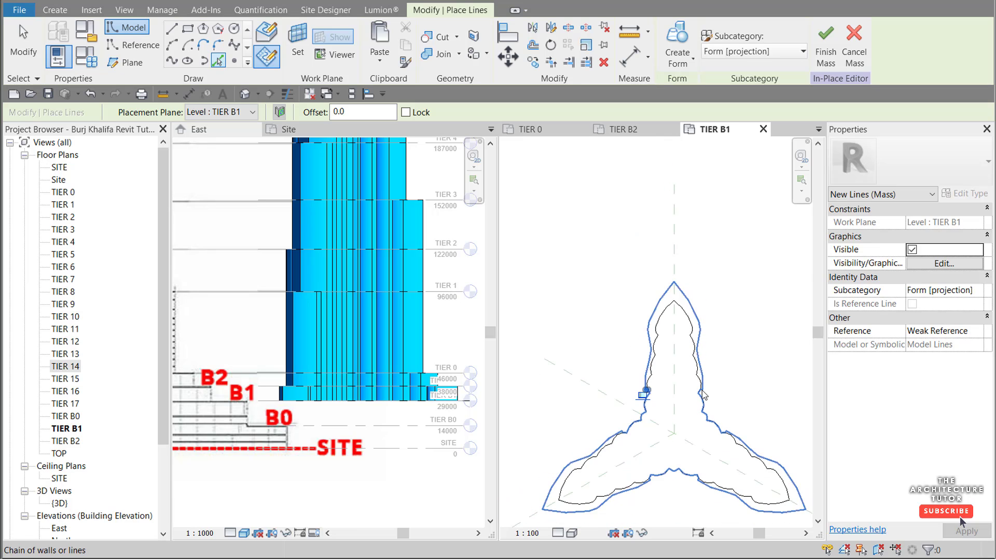
pyautogui.click(702, 392)
pyautogui.press('Escape')
pyautogui.press('Escape')
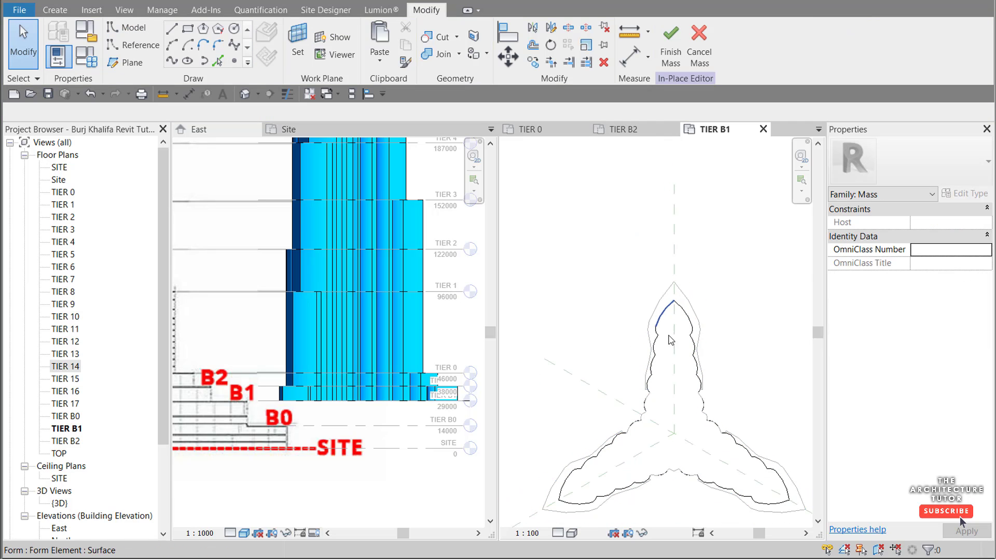
# Step: Pick the short connecting line at the right end of the upper wing's outer outline on the TIER B1 plan
pyautogui.scroll(5, 699, 391)
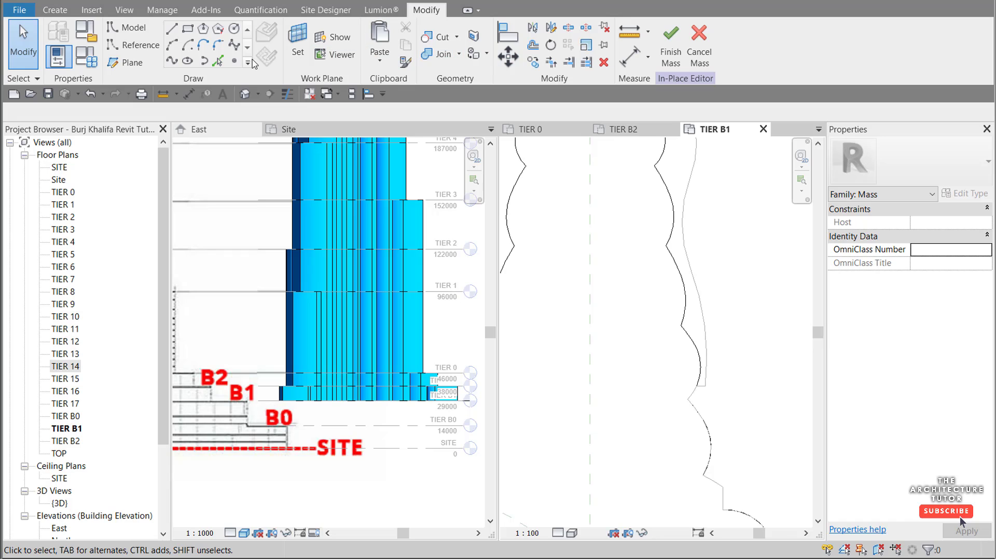
pyautogui.click(216, 61)
pyautogui.scroll(2, 711, 399)
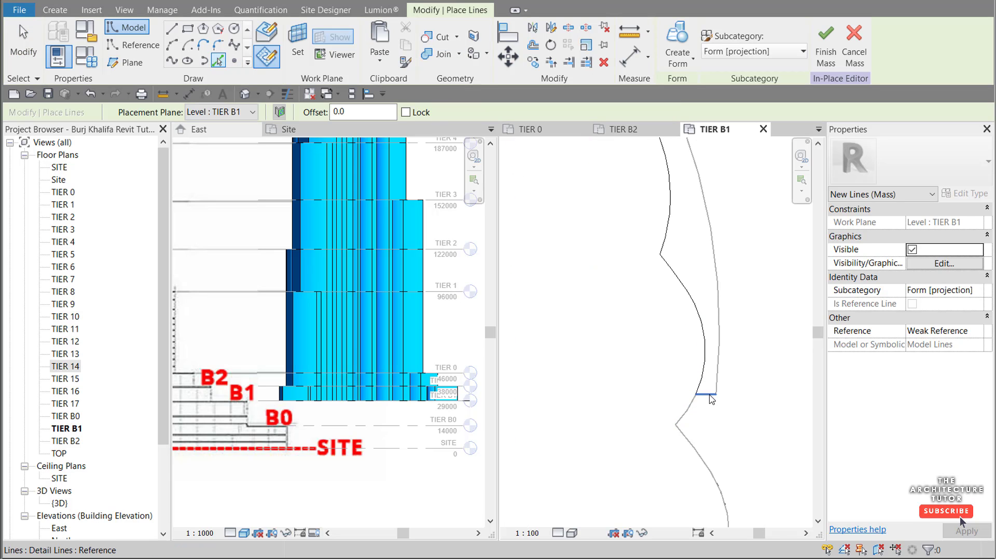
pyautogui.click(710, 397)
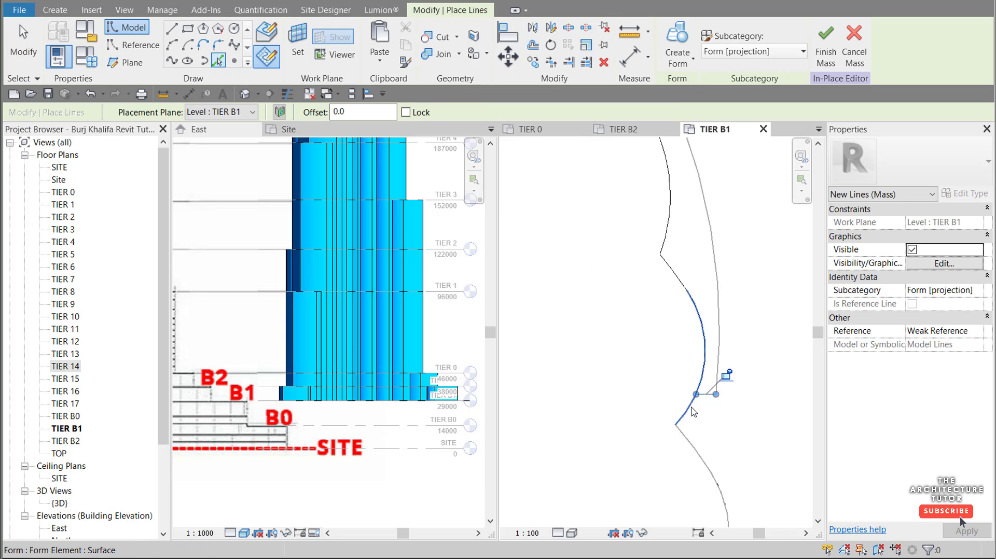
pyautogui.scroll(-2, 692, 412)
pyautogui.scroll(2, 686, 409)
pyautogui.scroll(-5, 691, 270)
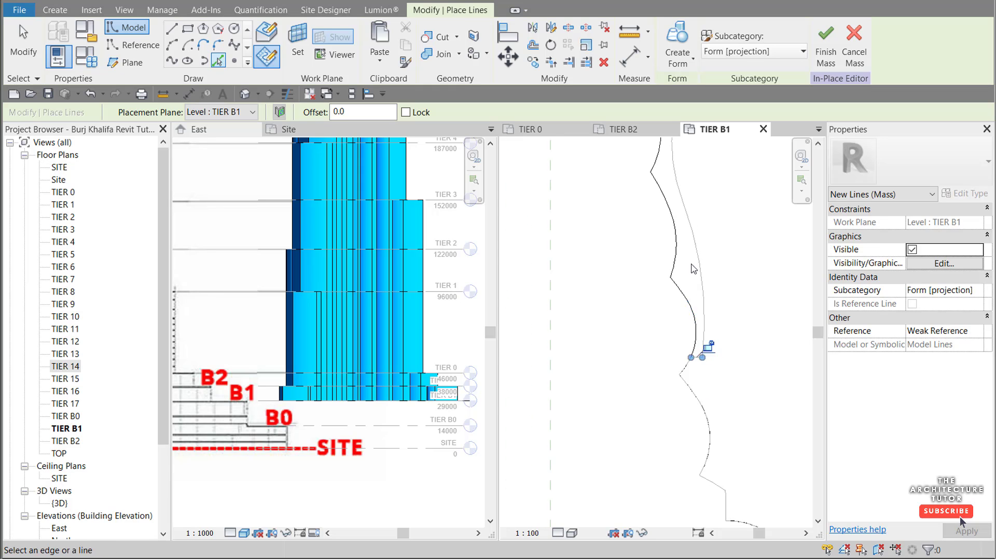
pyautogui.scroll(1, 754, 379)
pyautogui.scroll(1, 757, 382)
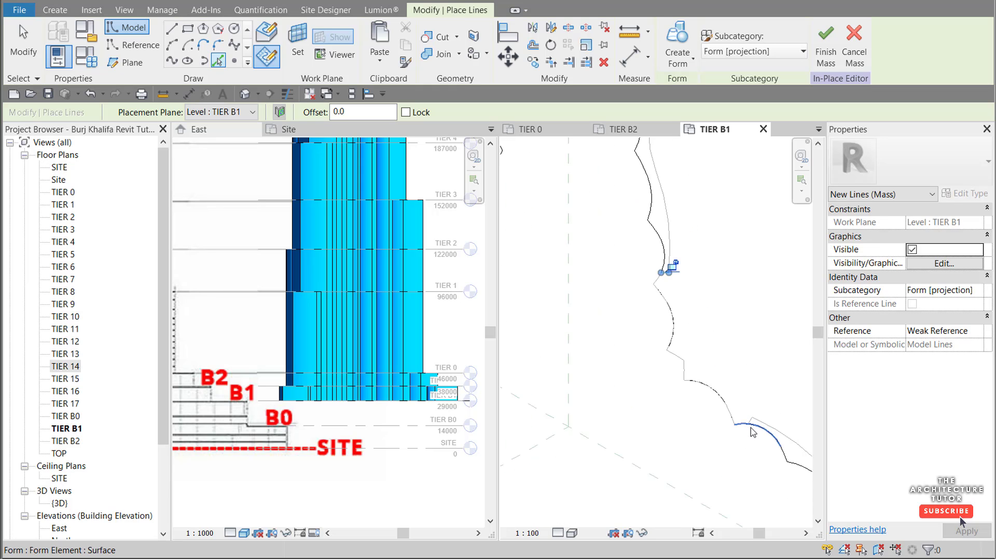
# Step: Pick the scalloped core edges joining the lower-right wing to the upper wing on the TIER B1 plan
pyautogui.click(752, 428)
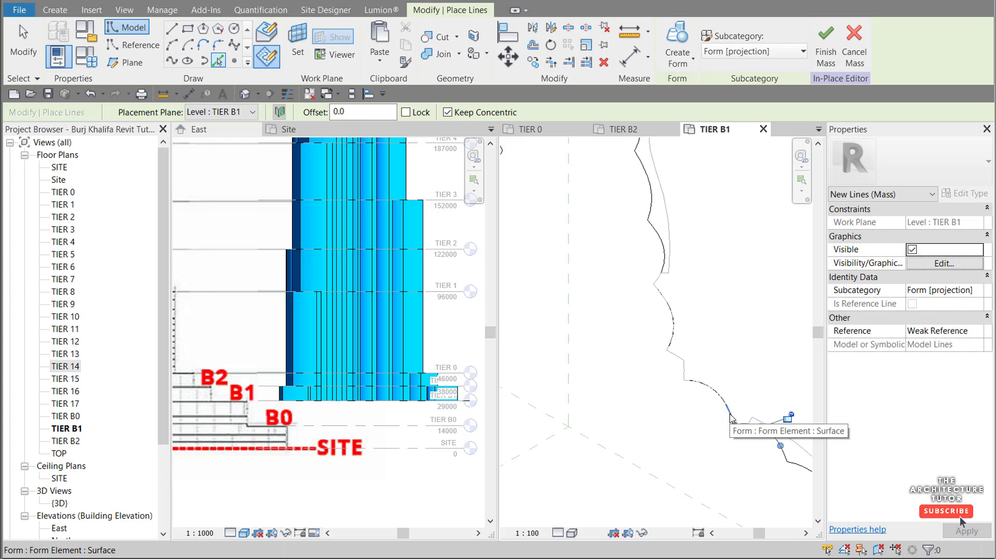
pyautogui.click(683, 370)
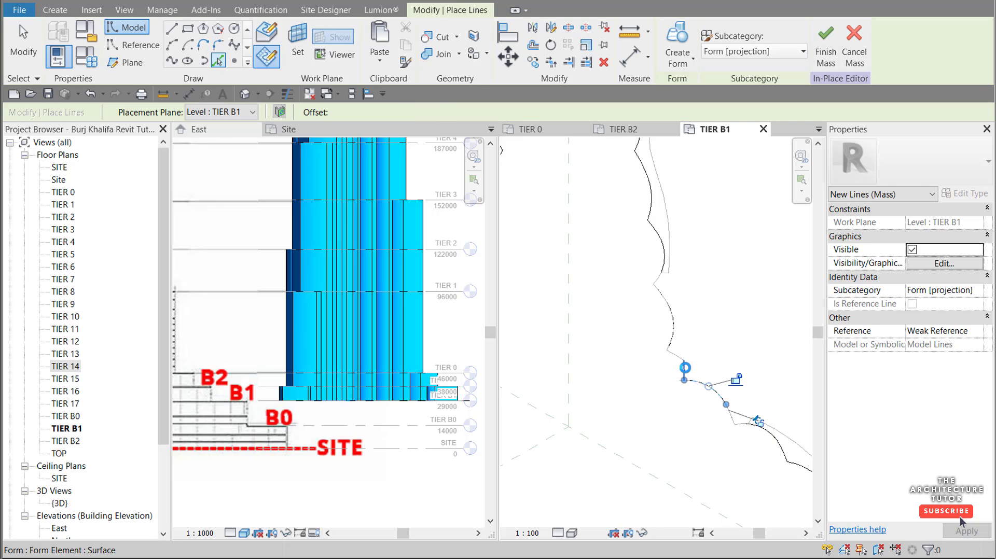
pyautogui.press('Delete')
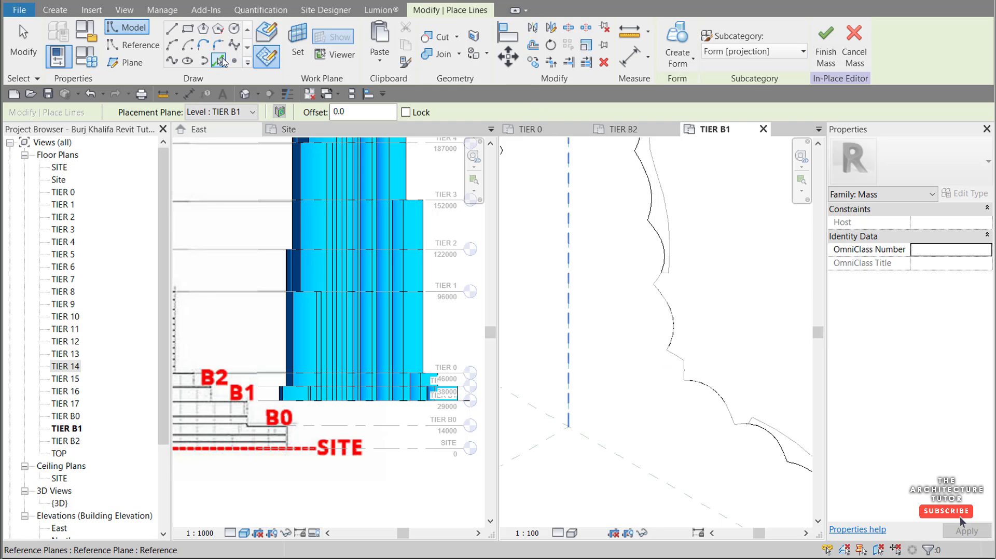
pyautogui.click(222, 62)
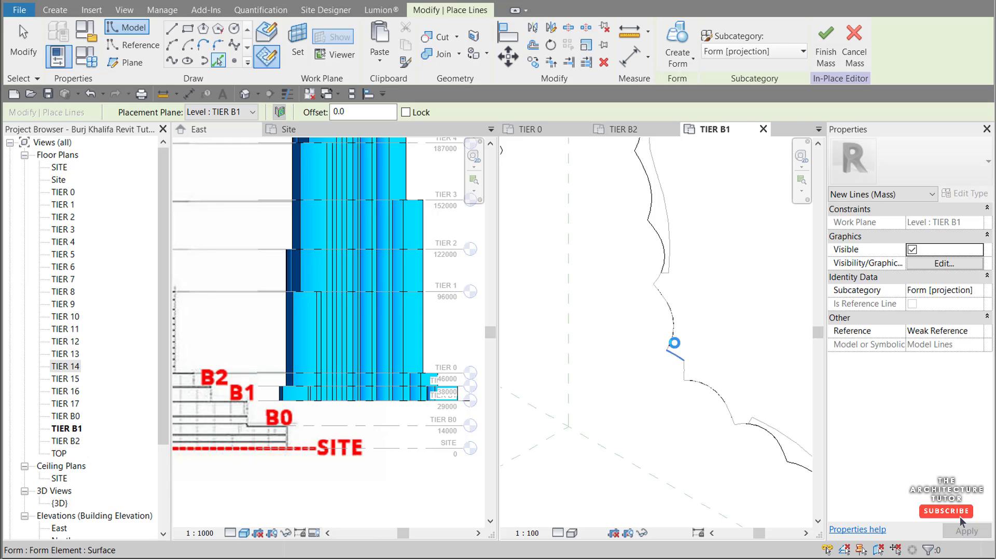
pyautogui.click(656, 288)
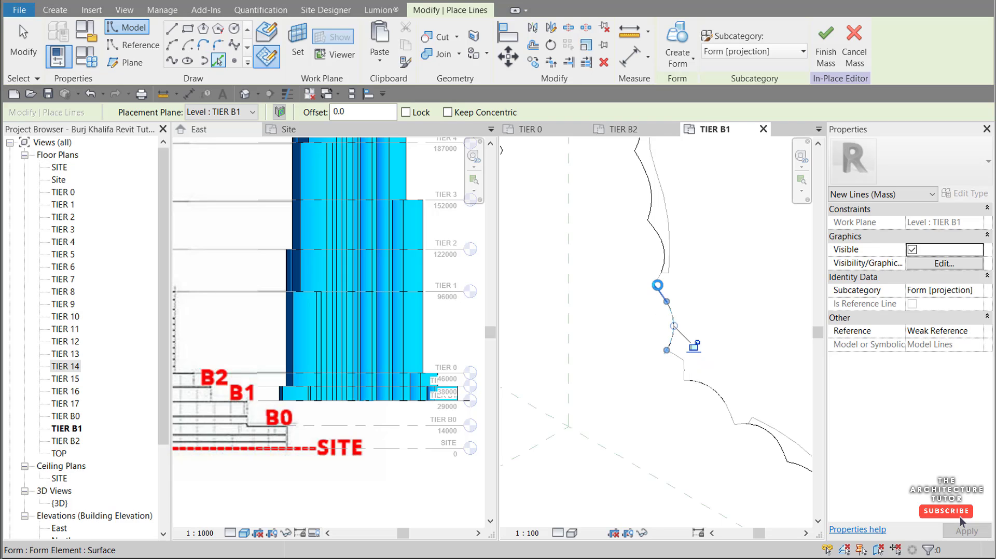
pyautogui.scroll(3, 660, 280)
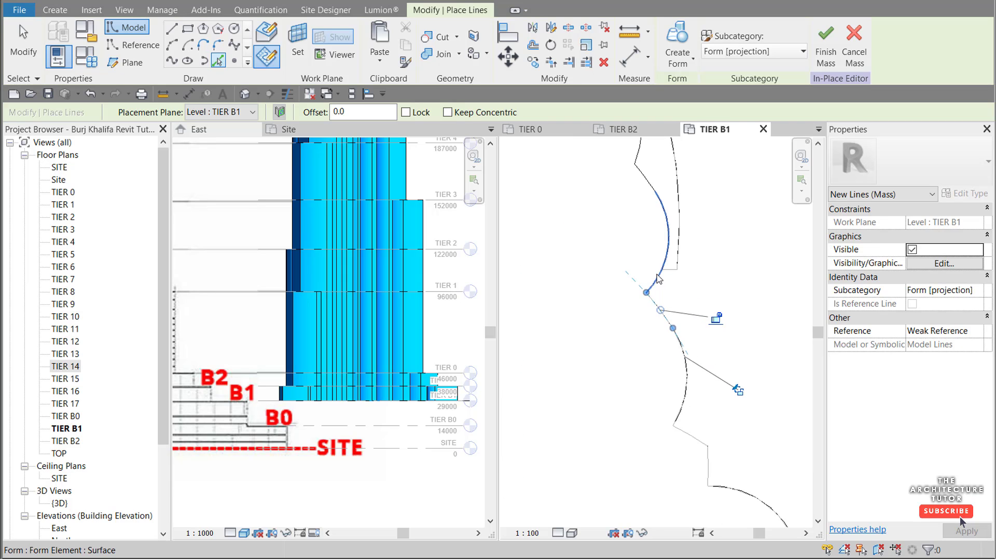
pyautogui.scroll(-4, 699, 284)
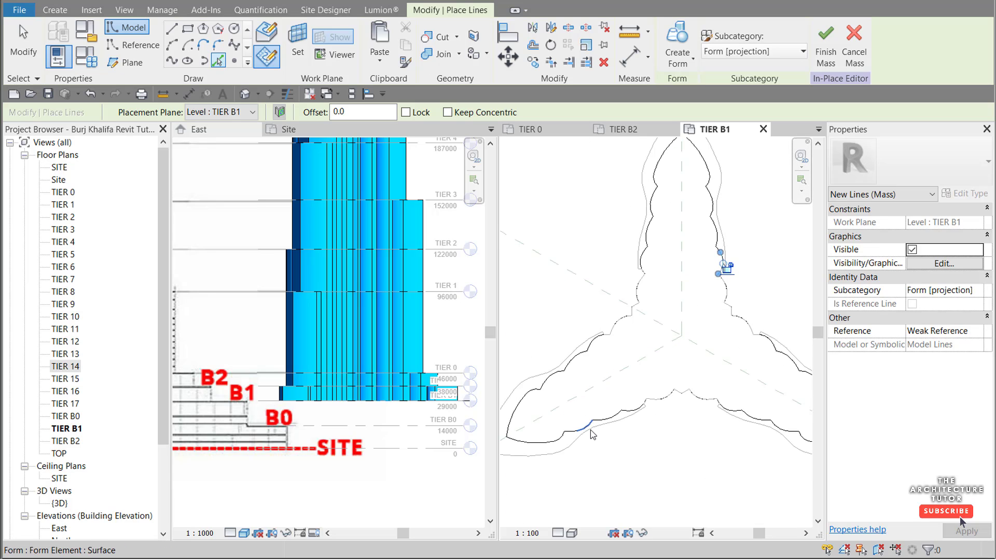
# Step: Pick the scalloped core edges and the central V-notch lines joining the lower-left wing to the lower-right wing
pyautogui.scroll(5, 680, 405)
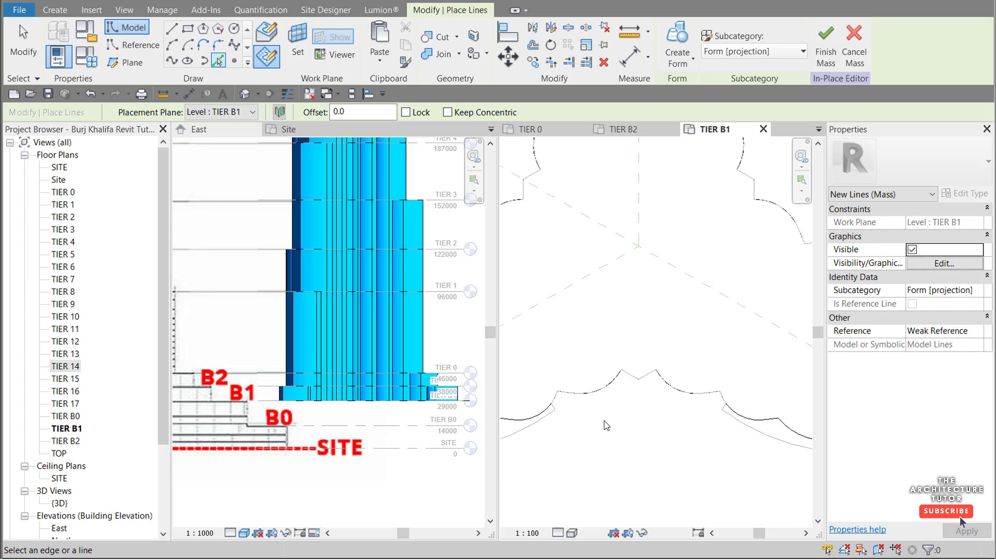
pyautogui.scroll(2, 568, 414)
pyautogui.scroll(-3, 630, 406)
pyautogui.scroll(3, 579, 406)
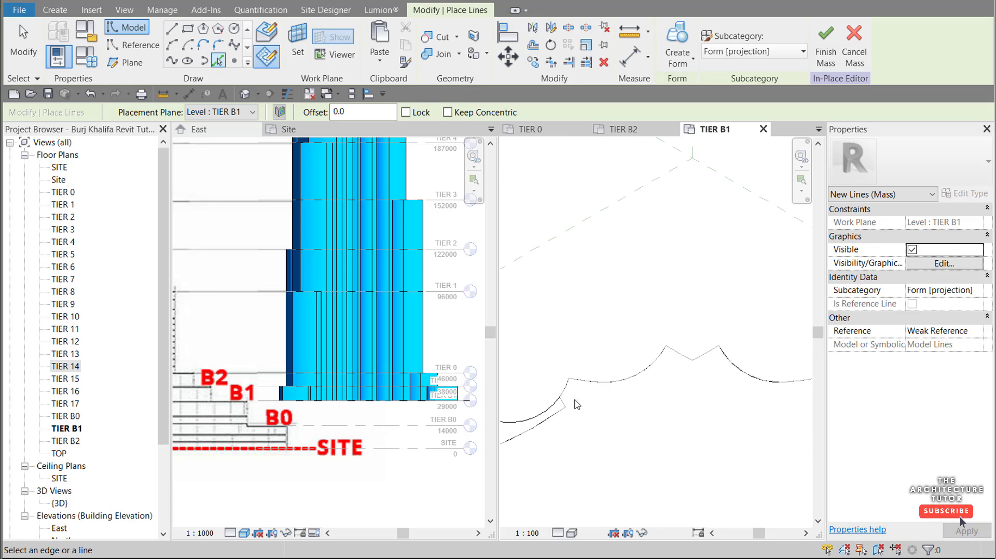
pyautogui.click(566, 392)
pyautogui.scroll(-1, 551, 385)
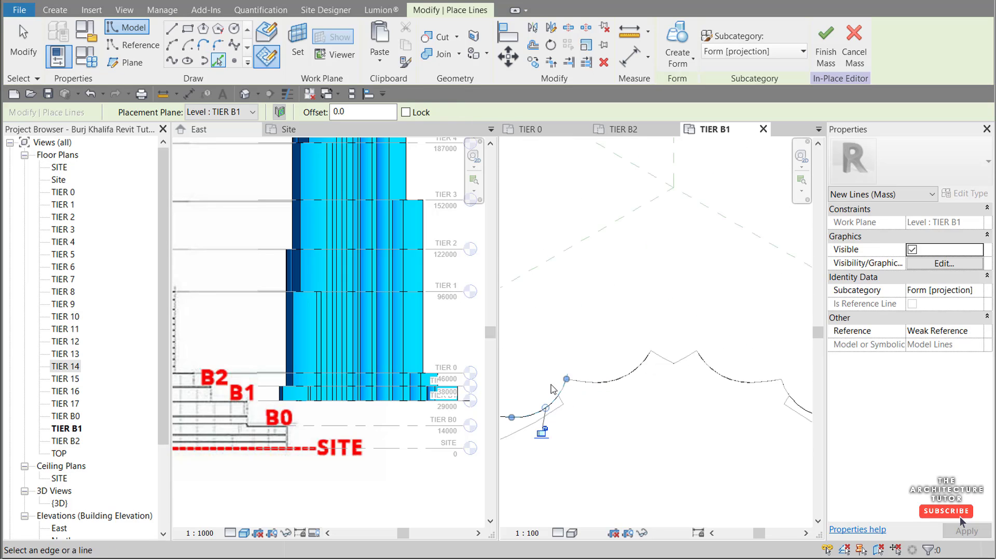
pyautogui.click(624, 382)
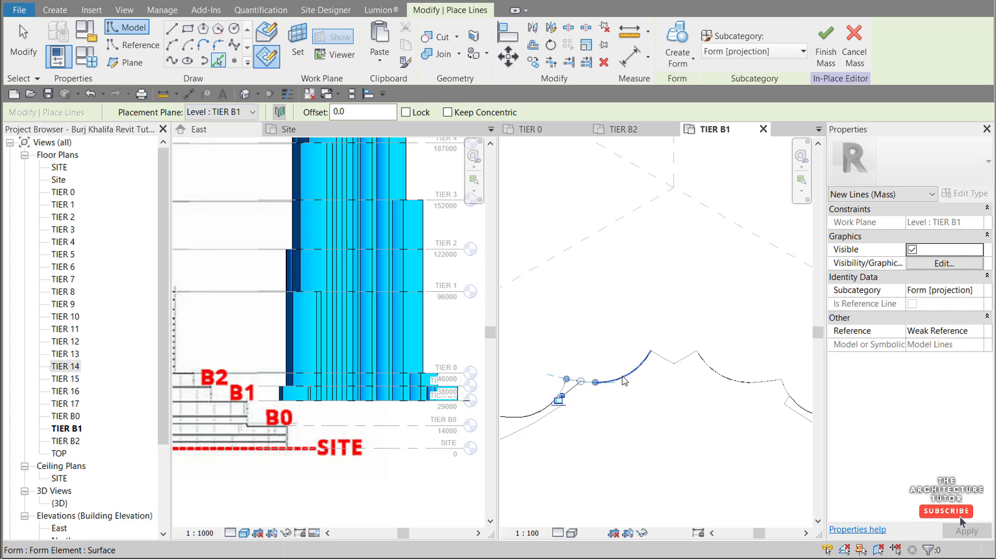
pyautogui.click(665, 364)
pyautogui.click(685, 359)
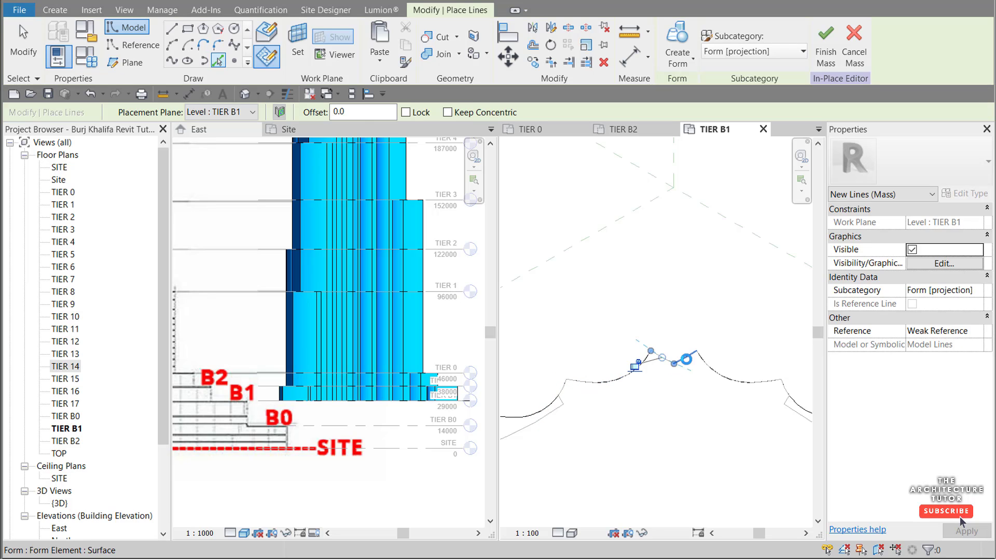
pyautogui.click(712, 372)
pyautogui.click(771, 384)
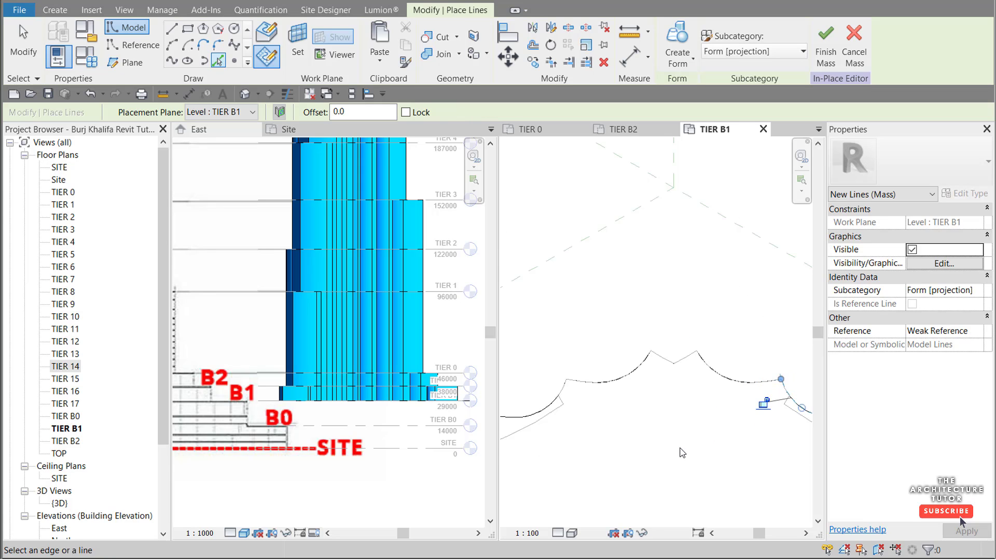
# Step: Pick the core edges from the lower-left wing's upper side up to the notch below the upper wing
pyautogui.scroll(-4, 681, 449)
pyautogui.scroll(2, 604, 311)
pyautogui.scroll(1, 592, 269)
pyautogui.scroll(1, 566, 368)
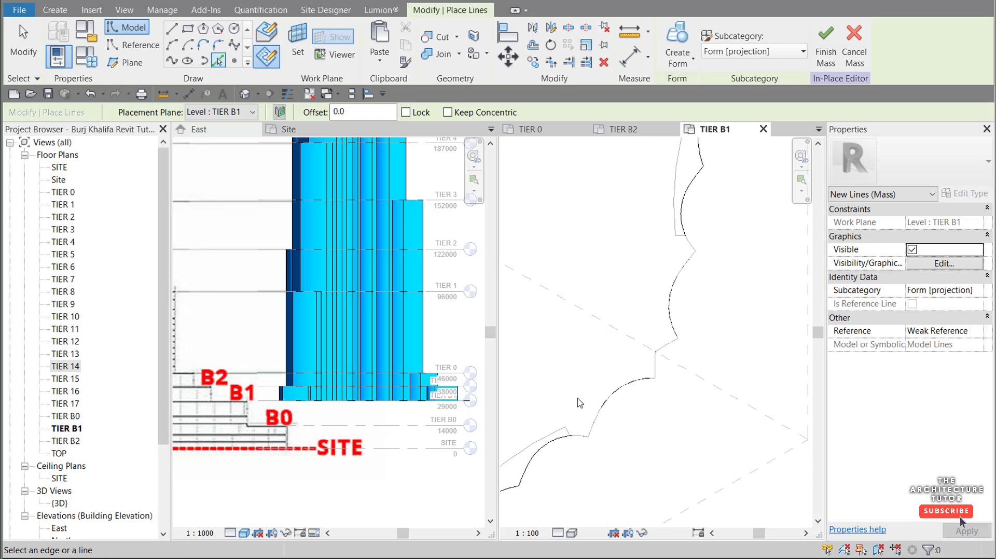
pyautogui.click(589, 425)
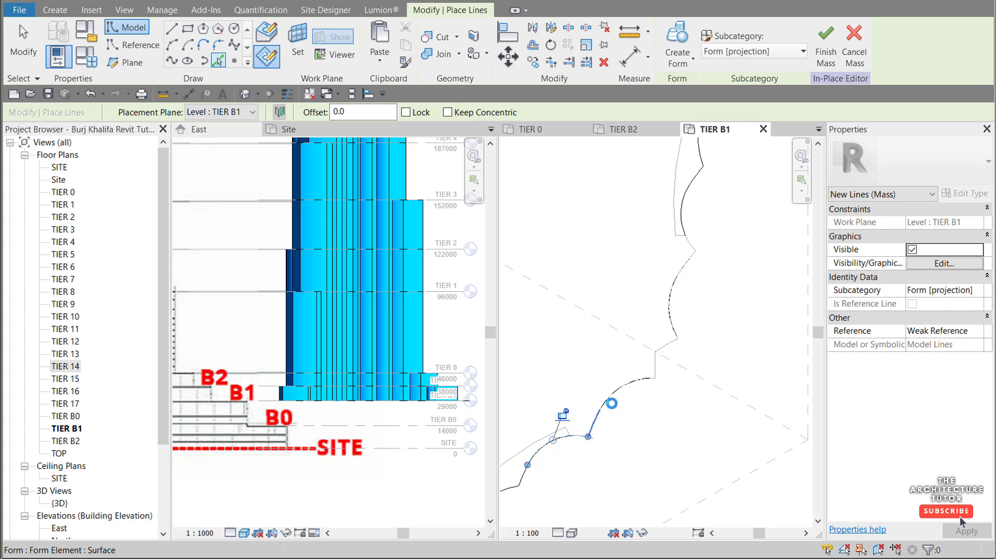
pyautogui.click(656, 366)
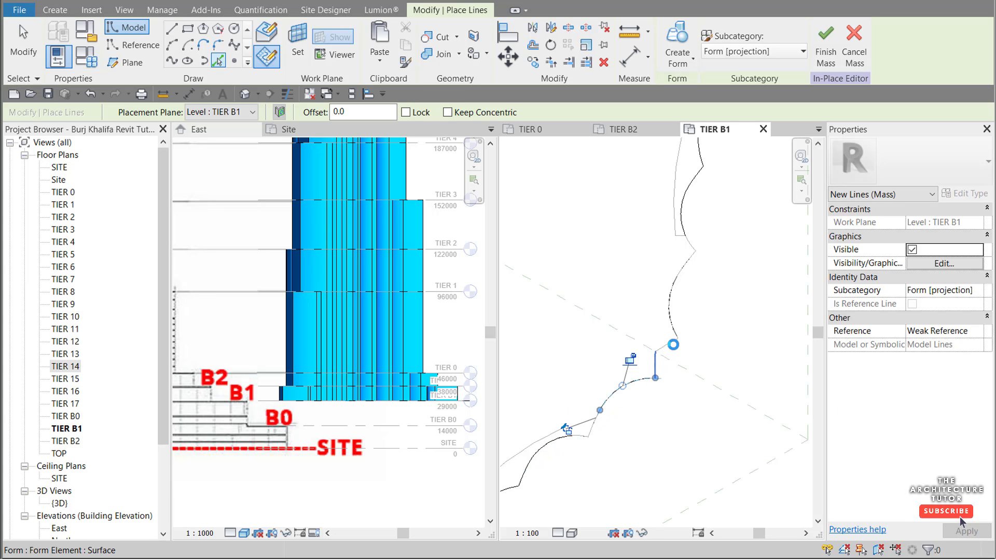
pyautogui.click(672, 330)
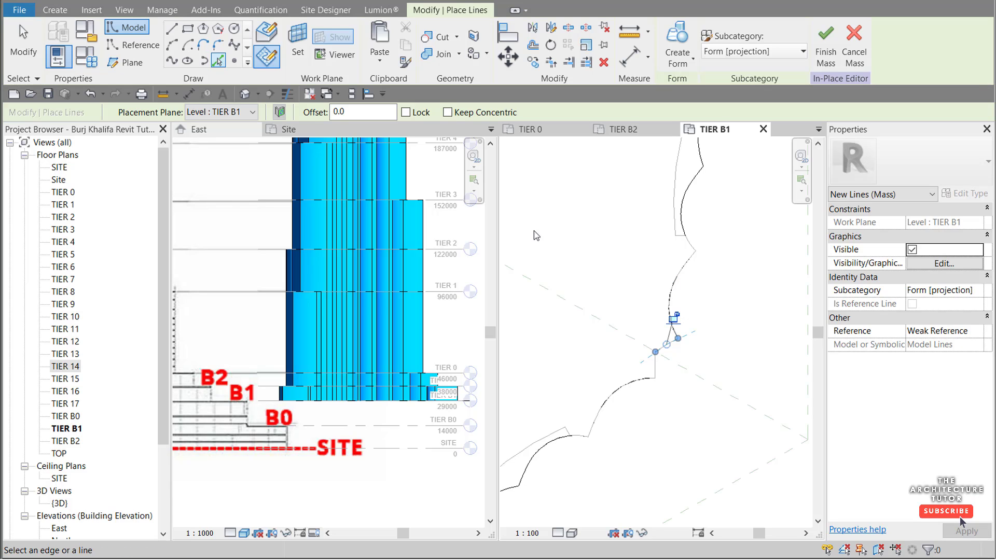
# Step: Pick the remaining arcs from the notch up to the upper wing's left end and end line placement
pyautogui.click(222, 63)
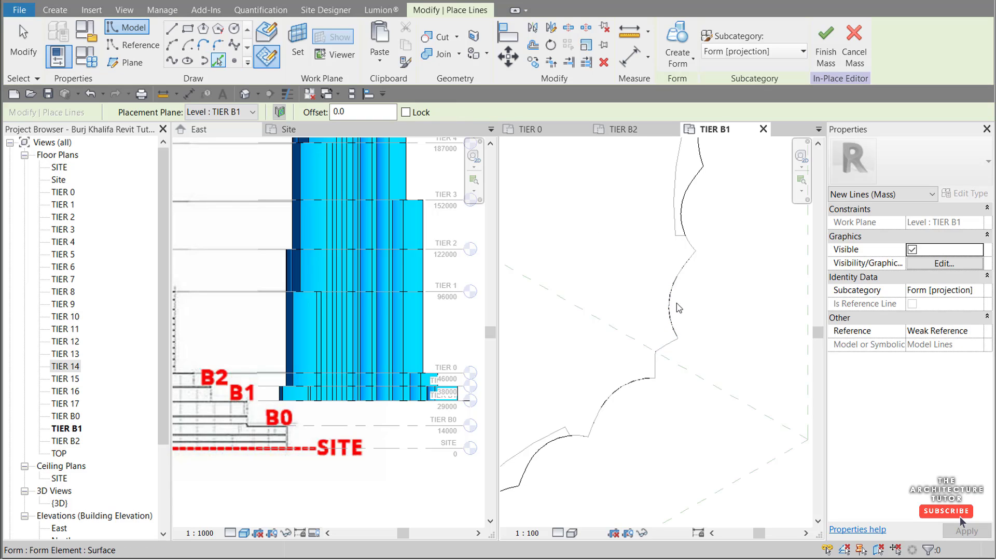
pyautogui.click(692, 266)
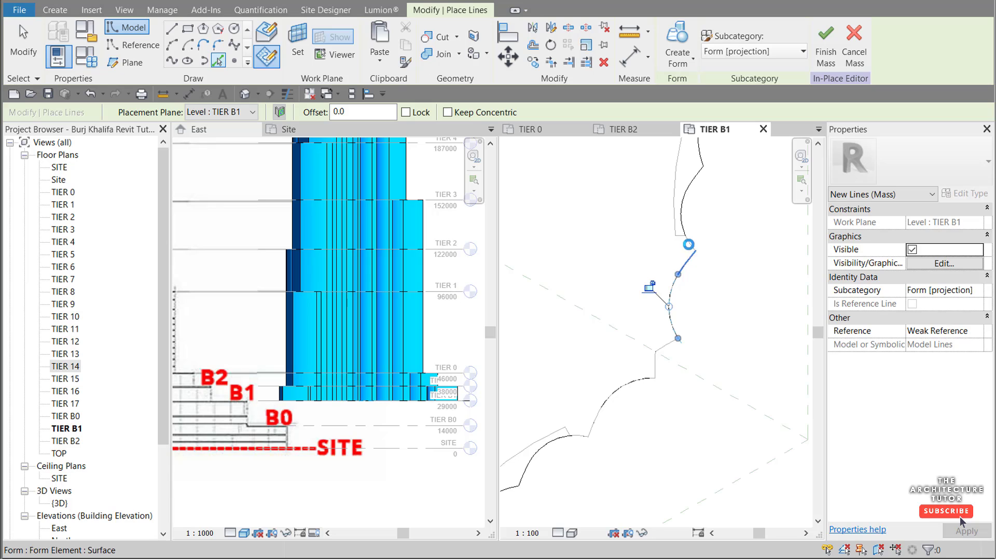
pyautogui.click(689, 245)
pyautogui.scroll(3, 697, 247)
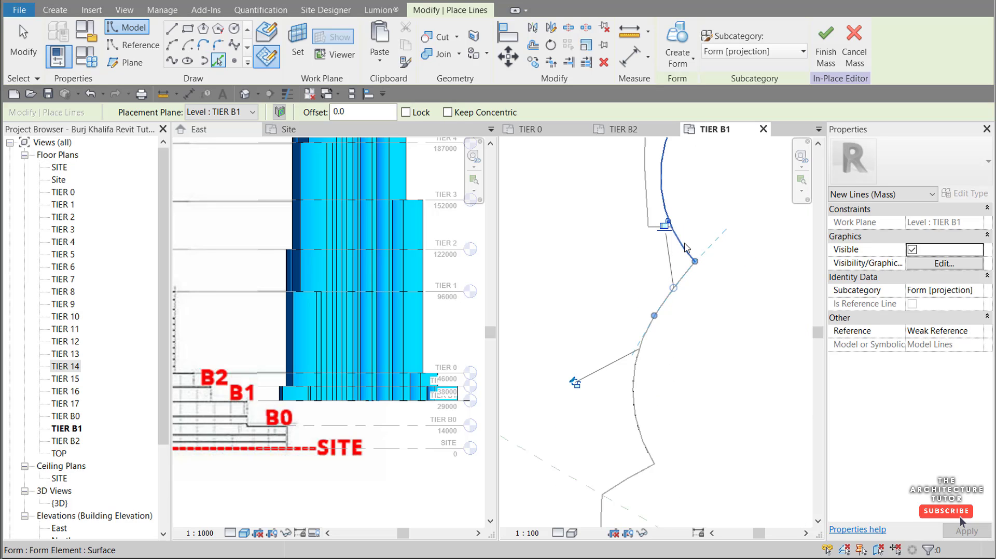
pyautogui.scroll(-4, 664, 283)
pyautogui.press('Escape')
pyautogui.press('Escape')
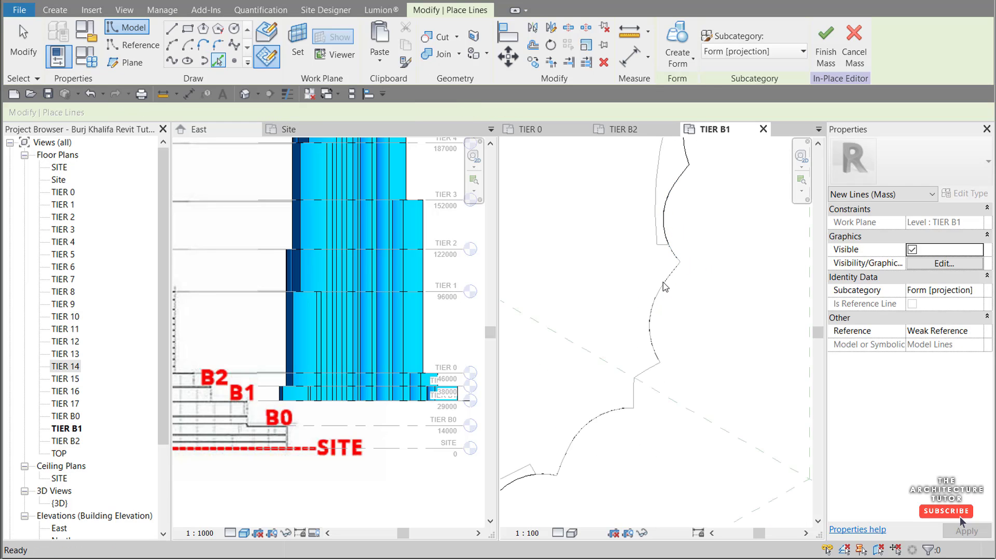
pyautogui.scroll(-3, 664, 283)
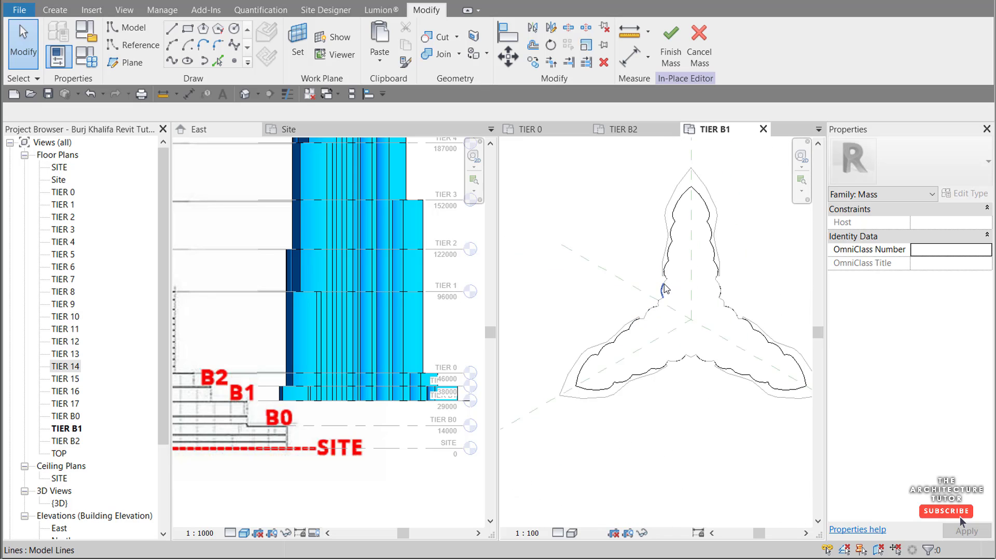
# Step: Trim the picked arc to a corner with the short connecting line at the upper end of the lower-left wing
pyautogui.scroll(5, 666, 289)
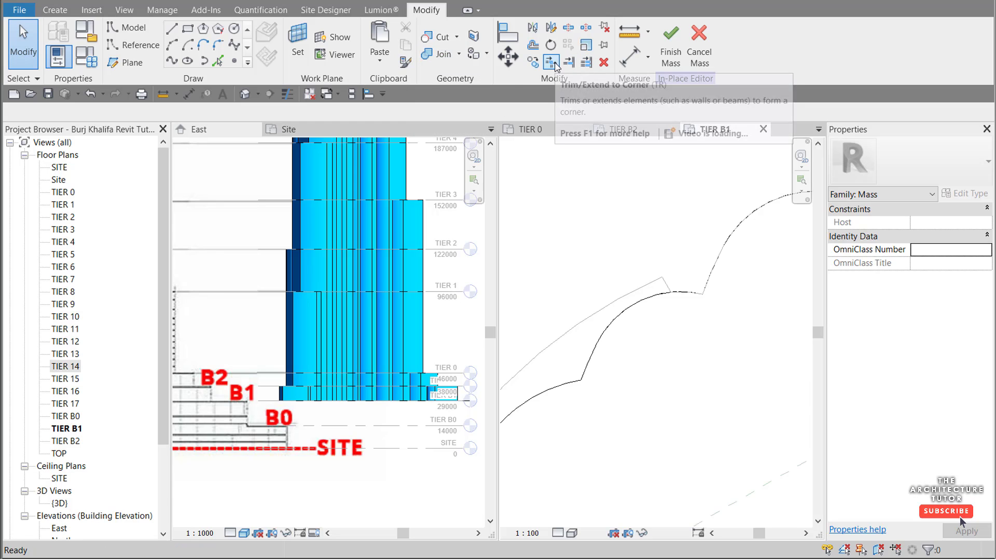
pyautogui.click(551, 62)
pyautogui.click(669, 290)
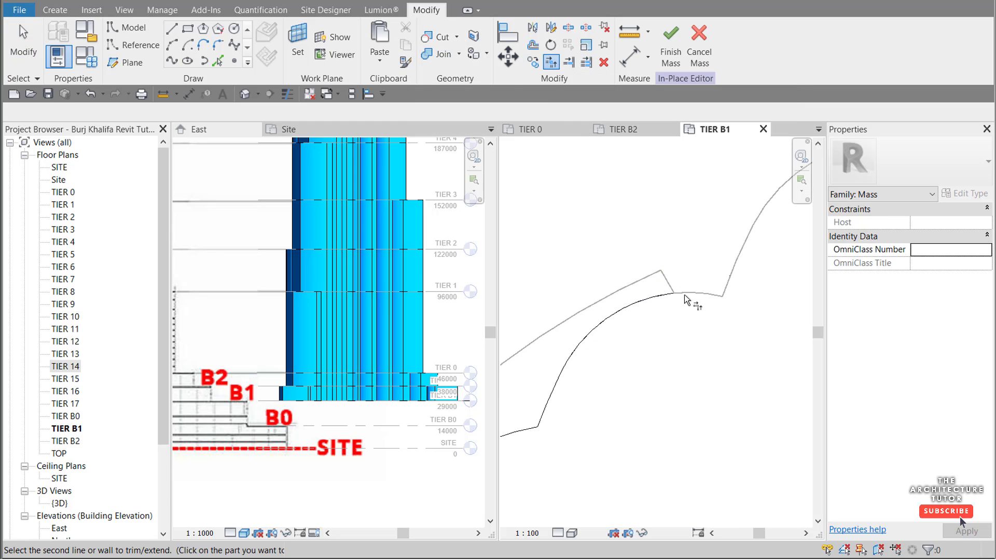
pyautogui.click(685, 295)
pyautogui.scroll(-2, 656, 311)
pyautogui.scroll(-2, 605, 347)
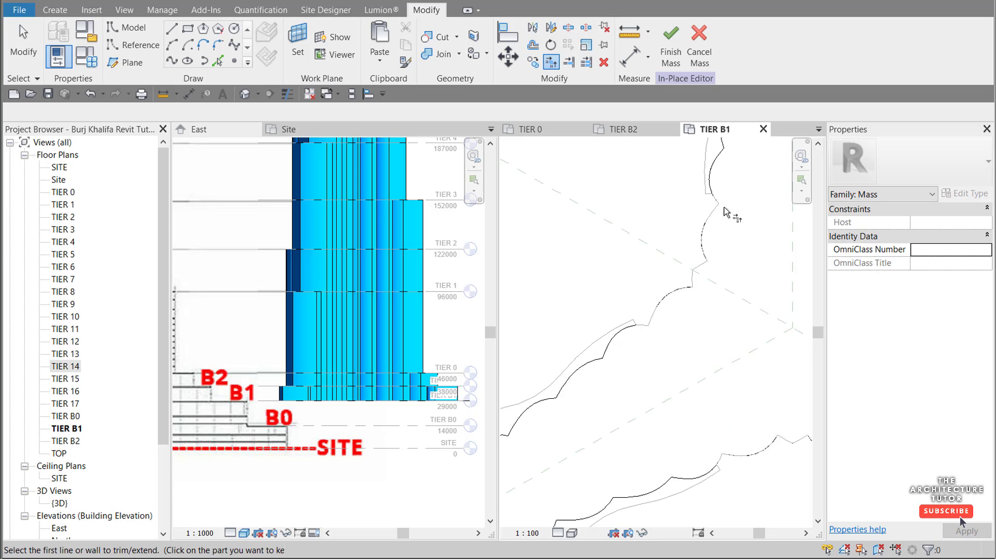
# Step: Trim the picked arc to a corner with the short connecting line at the upper wing's left end
pyautogui.scroll(2, 724, 209)
pyautogui.click(695, 205)
pyautogui.click(704, 217)
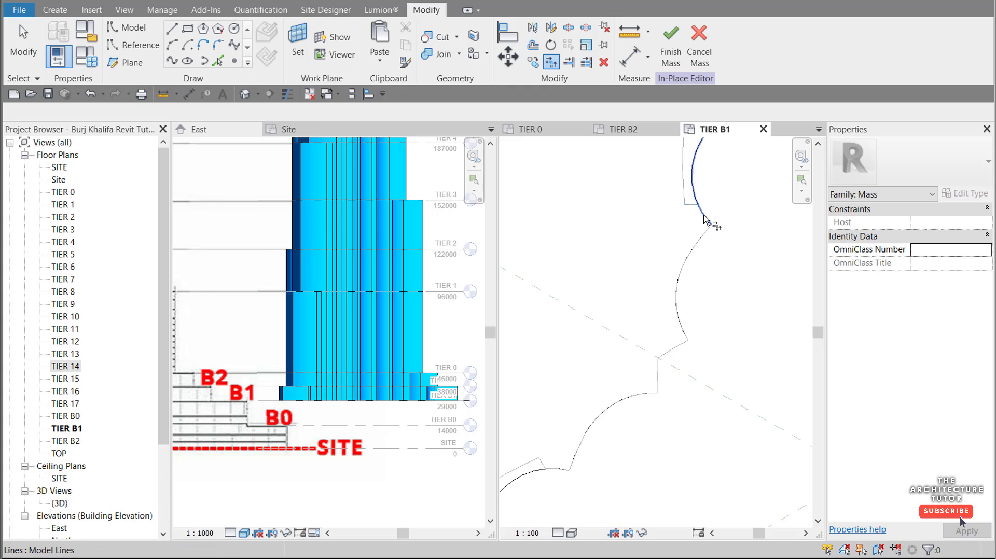
pyautogui.scroll(2, 704, 216)
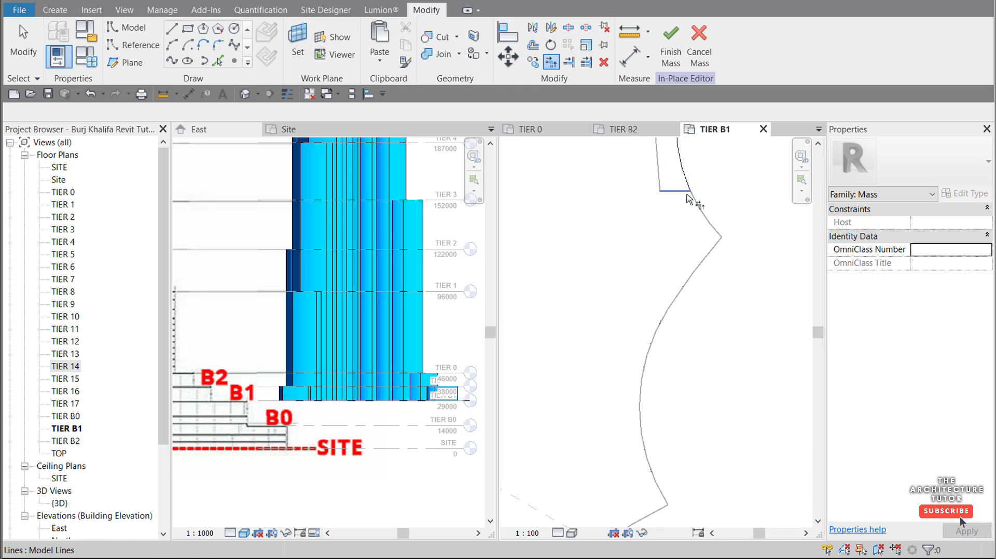
pyautogui.scroll(-4, 686, 198)
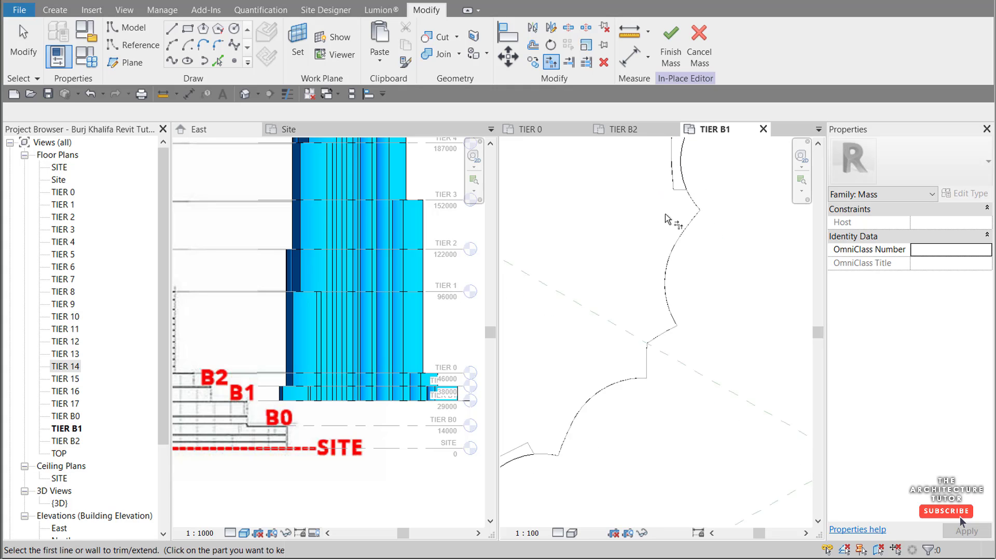
# Step: Trim the picked arc to a corner with the short connecting line at the upper end of the lower-right wing
pyautogui.scroll(4, 716, 237)
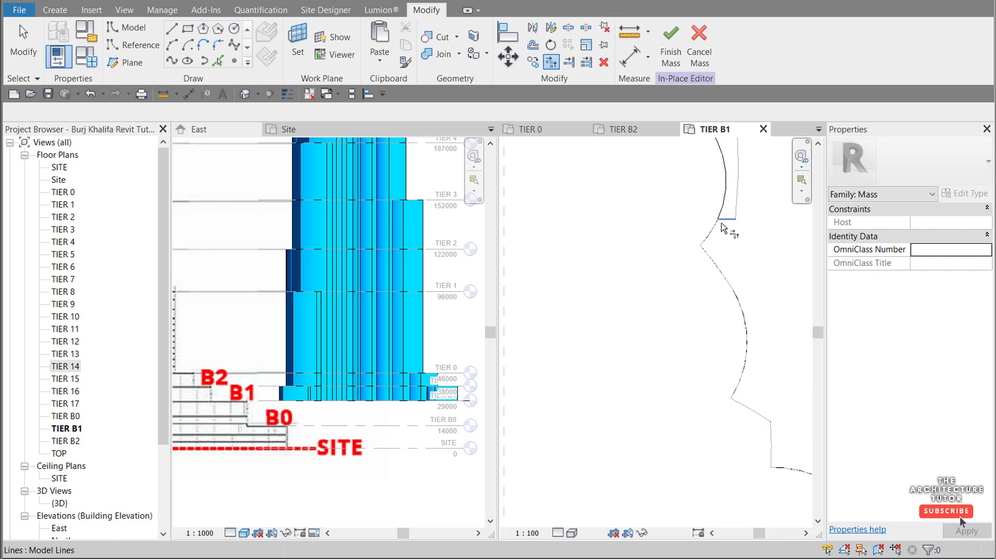
pyautogui.scroll(-3, 723, 228)
pyautogui.scroll(4, 716, 306)
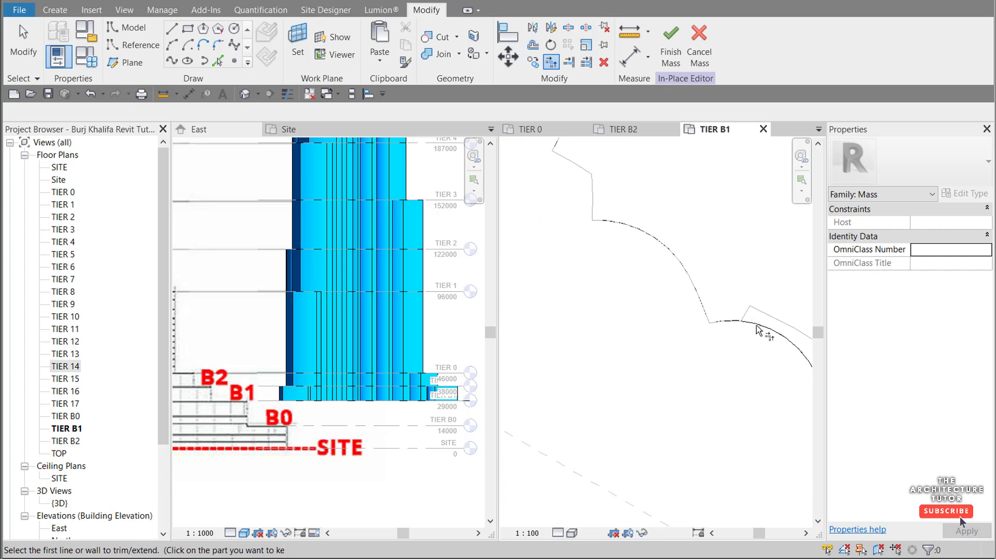
pyautogui.scroll(2, 729, 325)
pyautogui.click(732, 322)
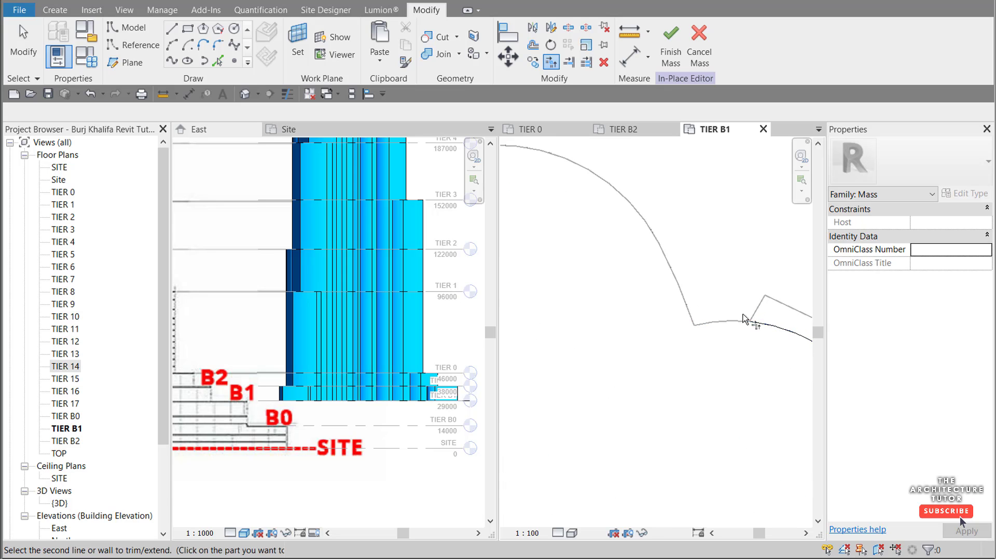
pyautogui.click(752, 313)
pyautogui.scroll(-5, 714, 234)
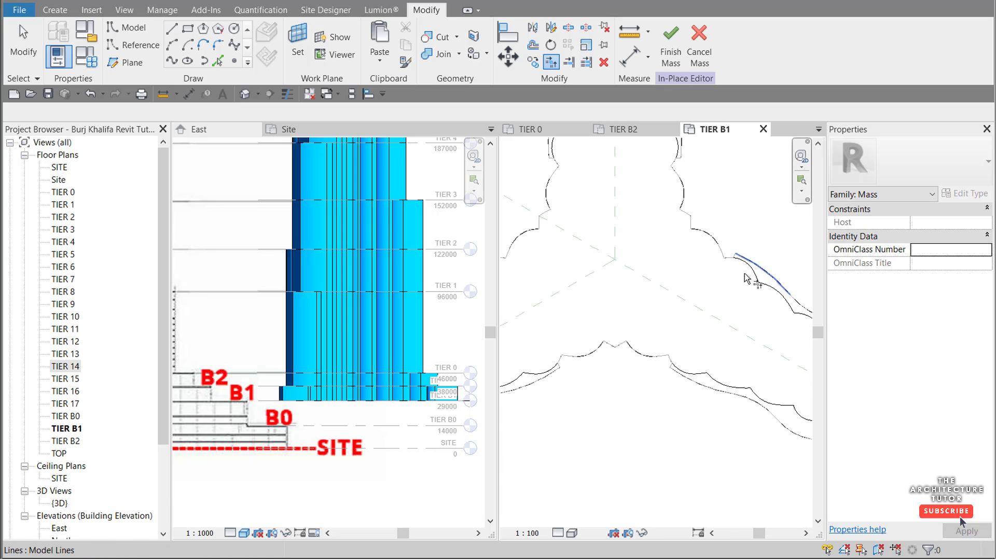
# Step: Trim the picked arc to a corner with the short connecting line on the underside of the lower-right wing
pyautogui.scroll(4, 670, 363)
pyautogui.click(666, 363)
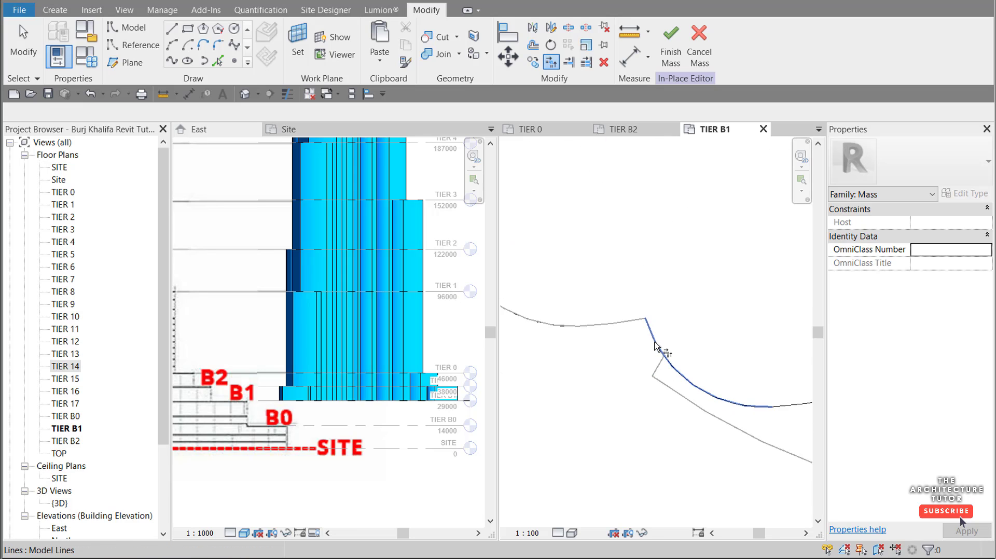
pyautogui.click(658, 367)
pyautogui.scroll(-4, 716, 349)
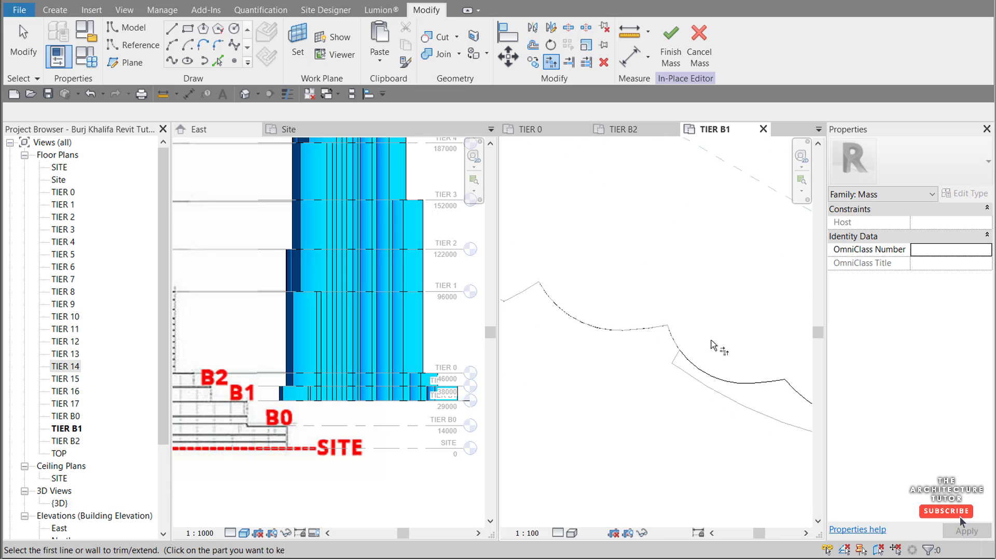
# Step: Trim the arc and short connecting line on the underside of the lower-left wing to a corner and end trimming
pyautogui.scroll(4, 594, 349)
pyautogui.scroll(2, 586, 351)
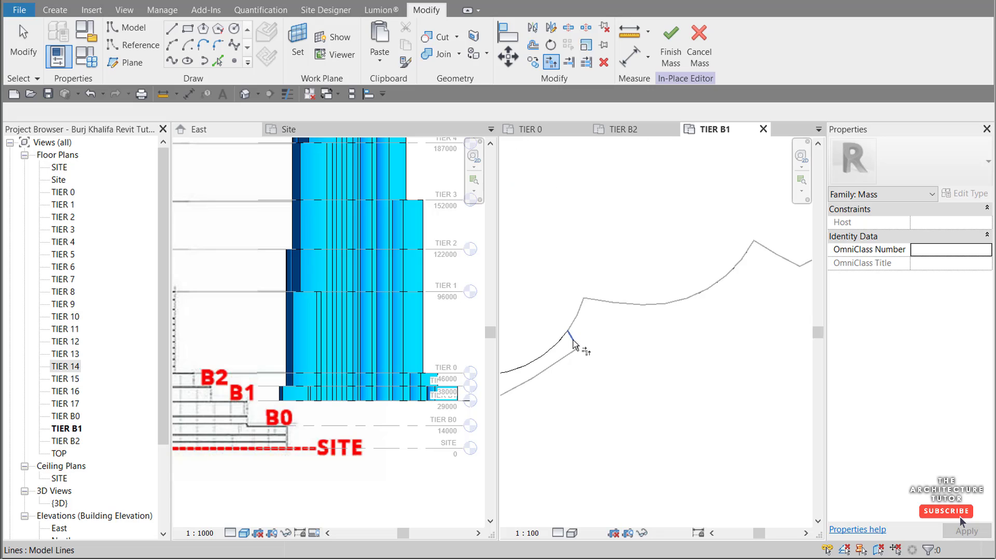
pyautogui.click(576, 338)
pyautogui.click(645, 315)
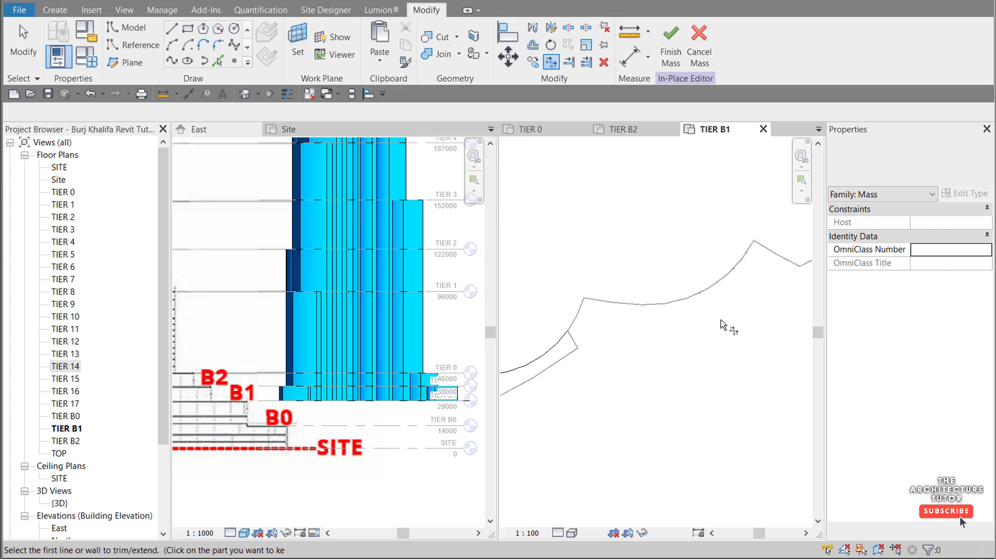
pyautogui.scroll(-5, 736, 326)
pyautogui.scroll(3, 634, 229)
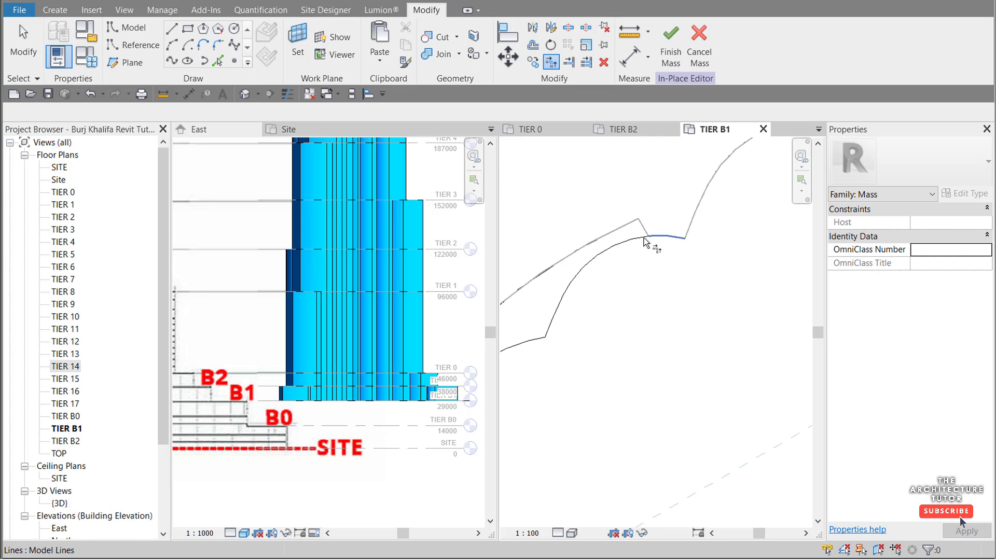
pyautogui.scroll(-4, 657, 237)
pyautogui.press('Escape')
pyautogui.press('Escape')
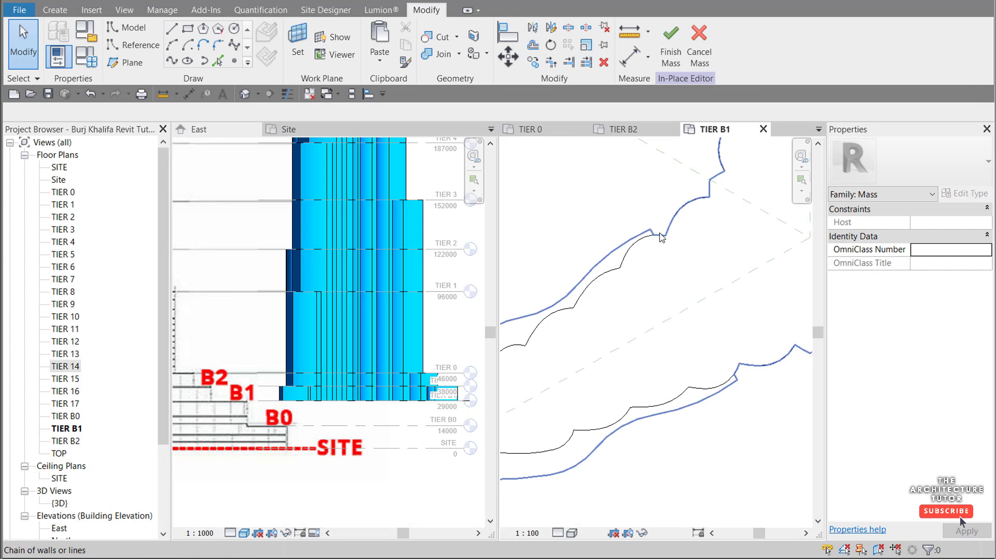
# Step: Select the whole closed TIER B1 outline as a chain and create a form from it
pyautogui.scroll(-6, 663, 239)
pyautogui.scroll(2, 703, 224)
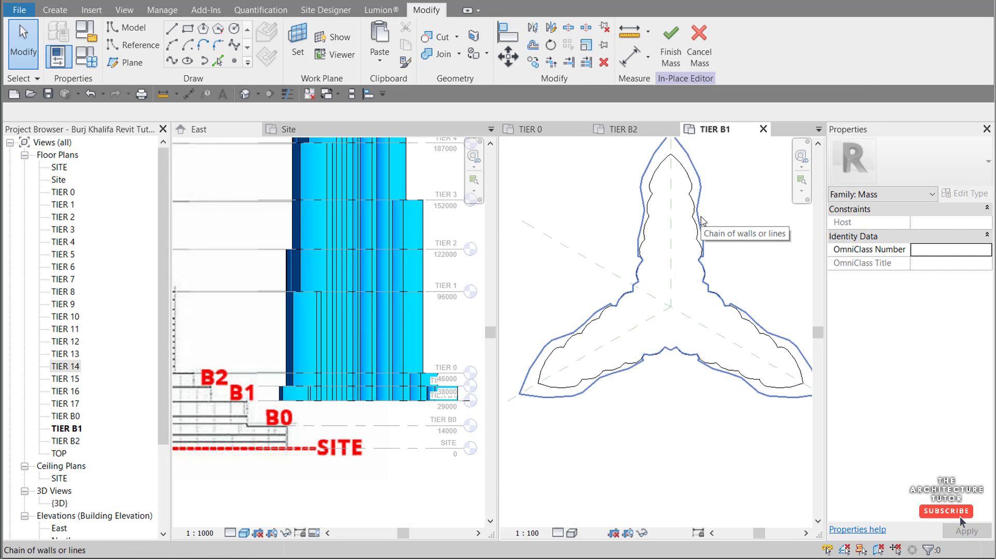
pyautogui.click(704, 226)
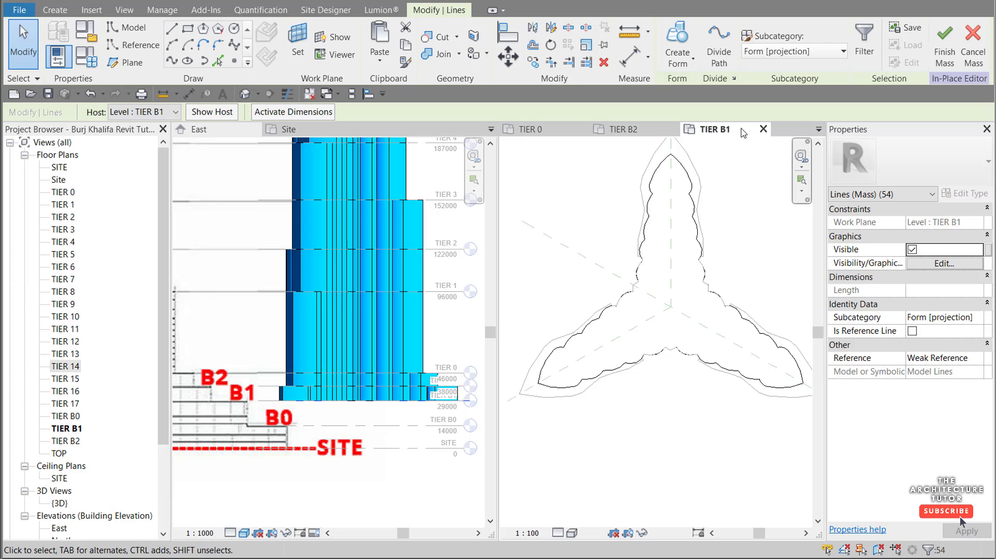
pyautogui.click(676, 56)
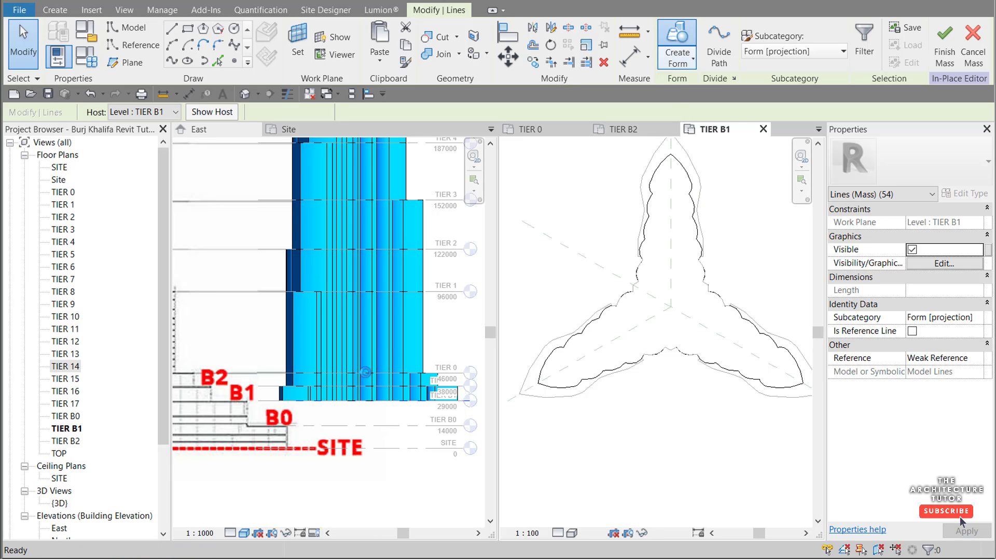
# Step: Pull the new form's end face down in the East elevation to the TIER B0 level and deselect it
pyautogui.click(381, 302)
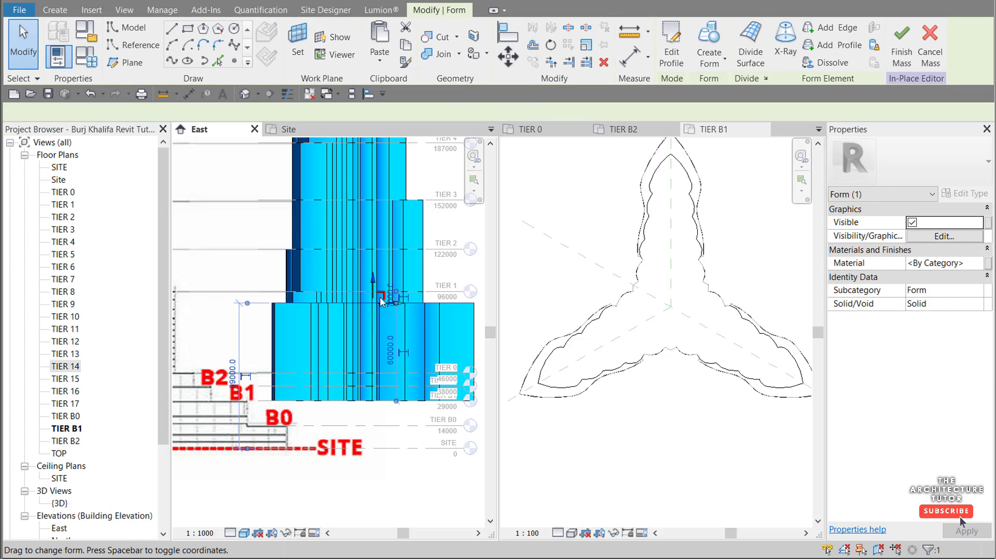
pyautogui.click(374, 415)
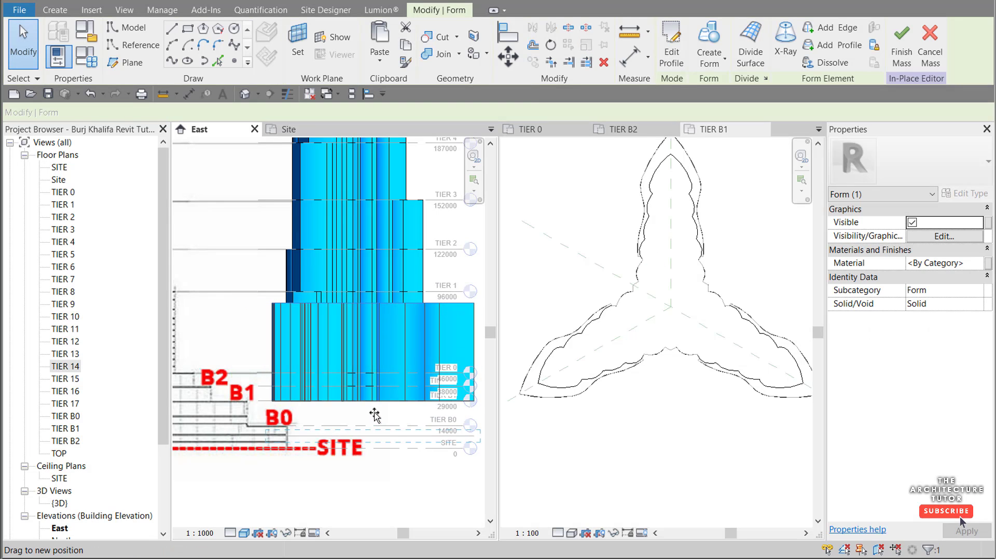
pyautogui.moveTo(374, 415); pyautogui.dragTo(371, 408)
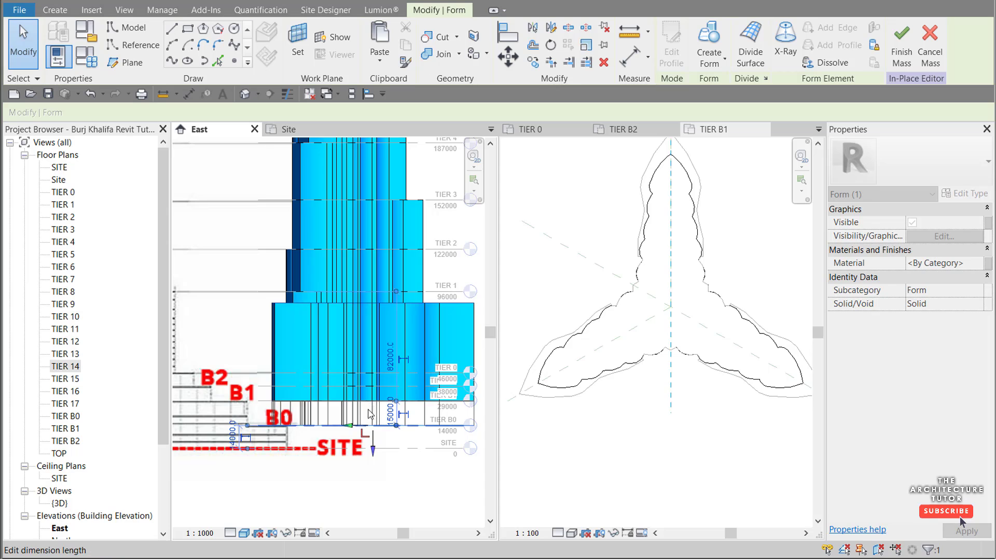
pyautogui.press('Escape')
pyautogui.click(727, 203)
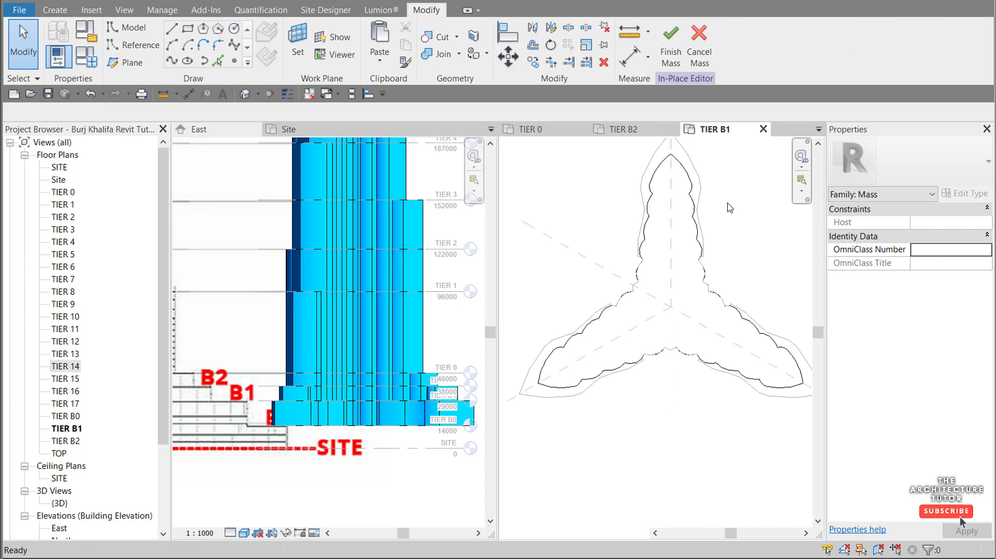
# Step: Switch to the TIER B0 plan and pick its complete outer outline, including the rounded lobes, as one chain of model lines
pyautogui.hotkey('ctrl', 'Tab')
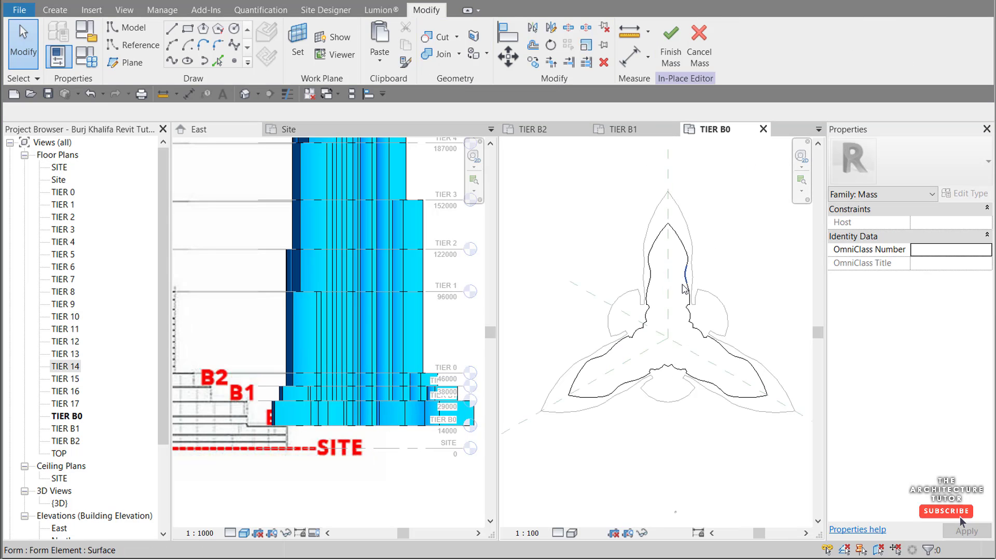
pyautogui.scroll(1, 677, 296)
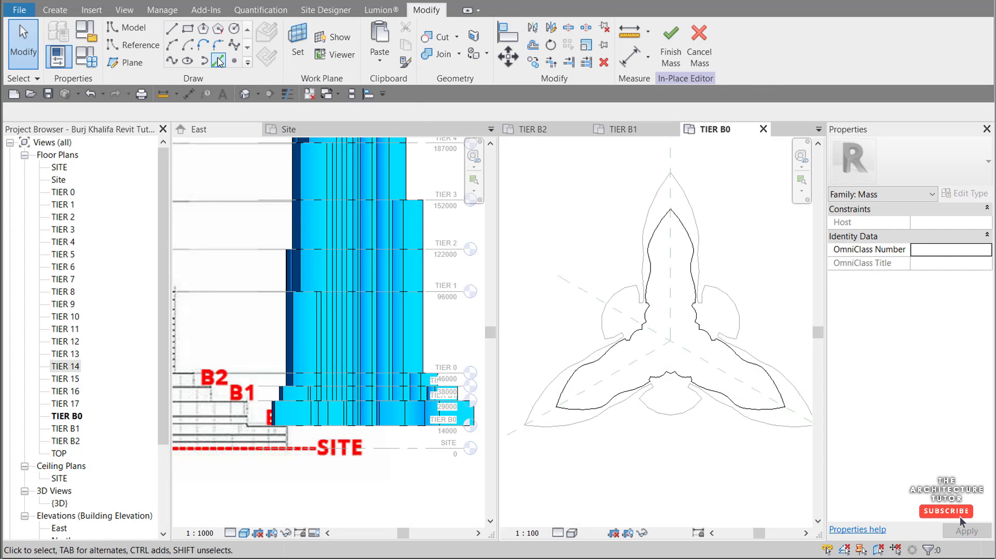
pyautogui.click(218, 61)
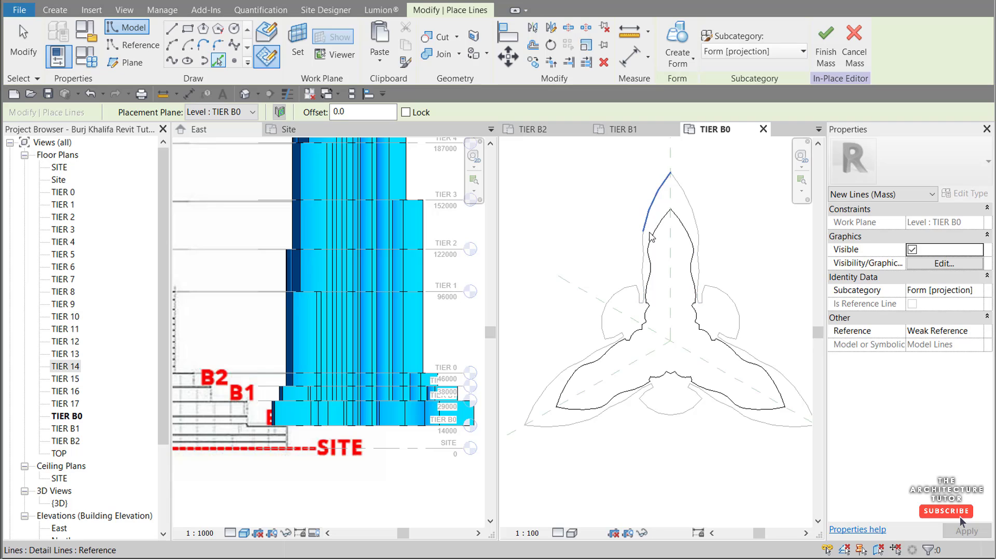
pyautogui.scroll(2, 645, 259)
pyautogui.press('Tab')
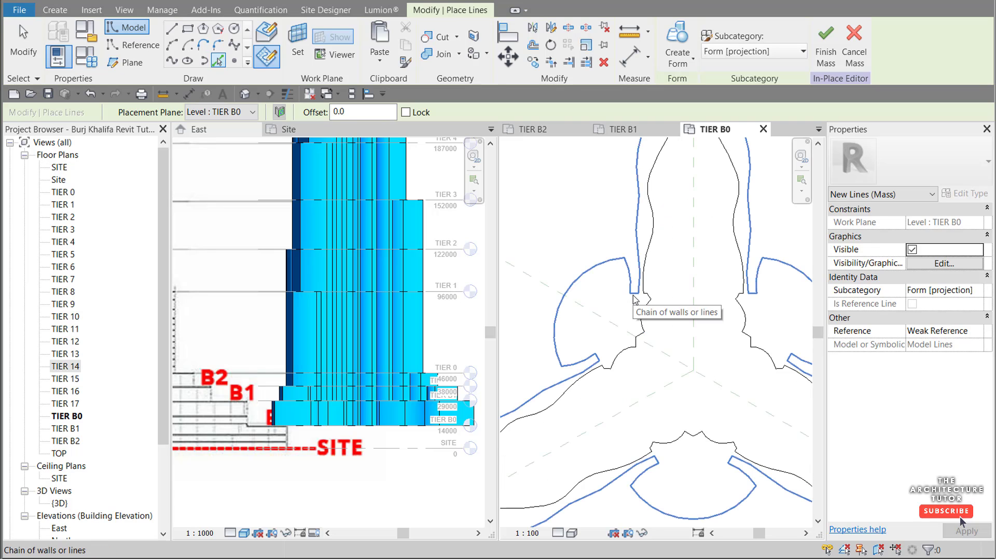
pyautogui.click(633, 295)
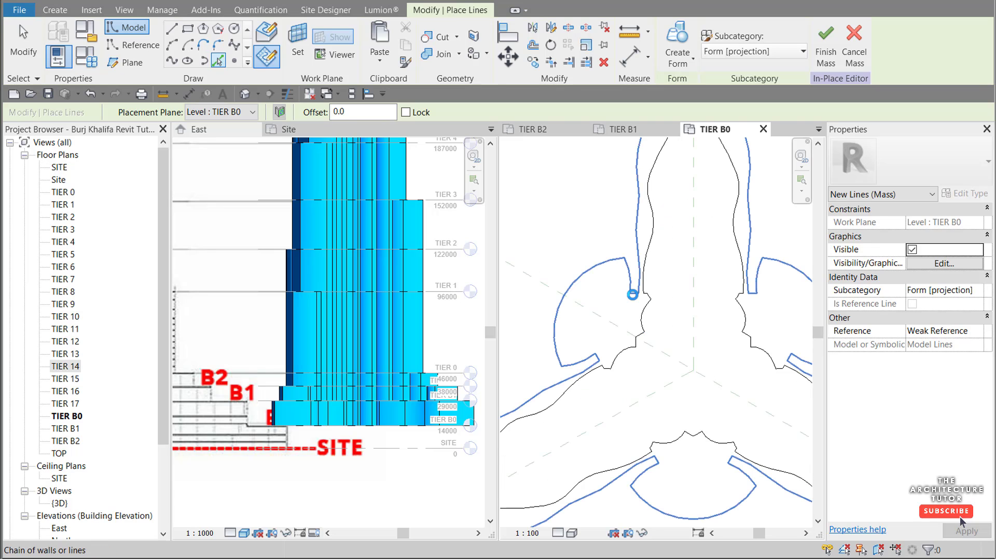
pyautogui.scroll(-3, 633, 297)
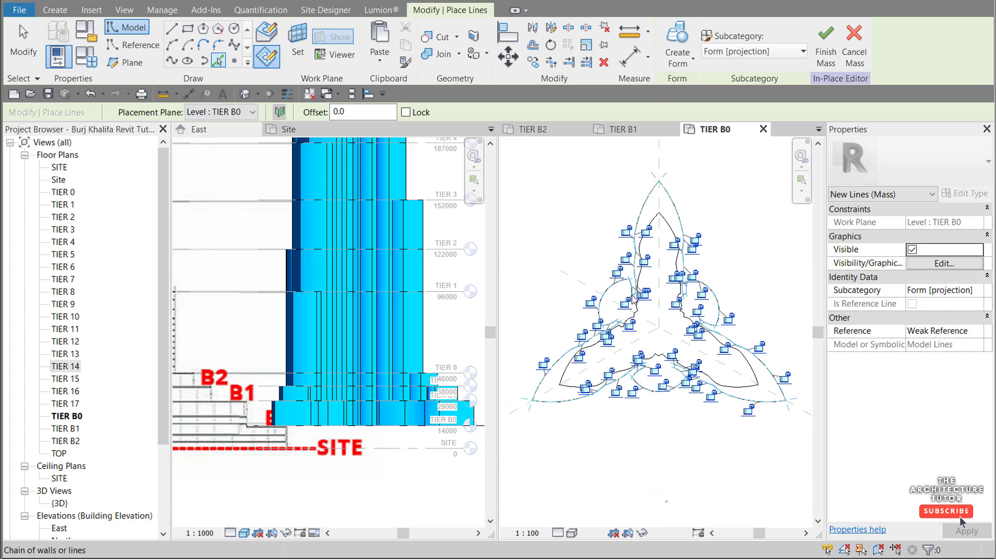
# Step: Create a form from the picked TIER B0 outline and pull its end face down to the SITE level
pyautogui.click(679, 45)
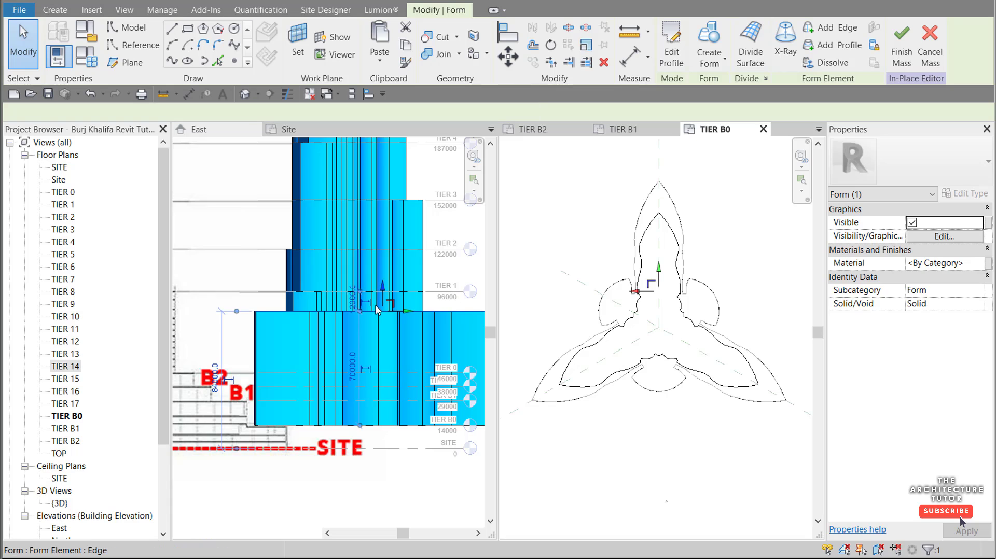
pyautogui.moveTo(382, 287); pyautogui.dragTo(382, 426)
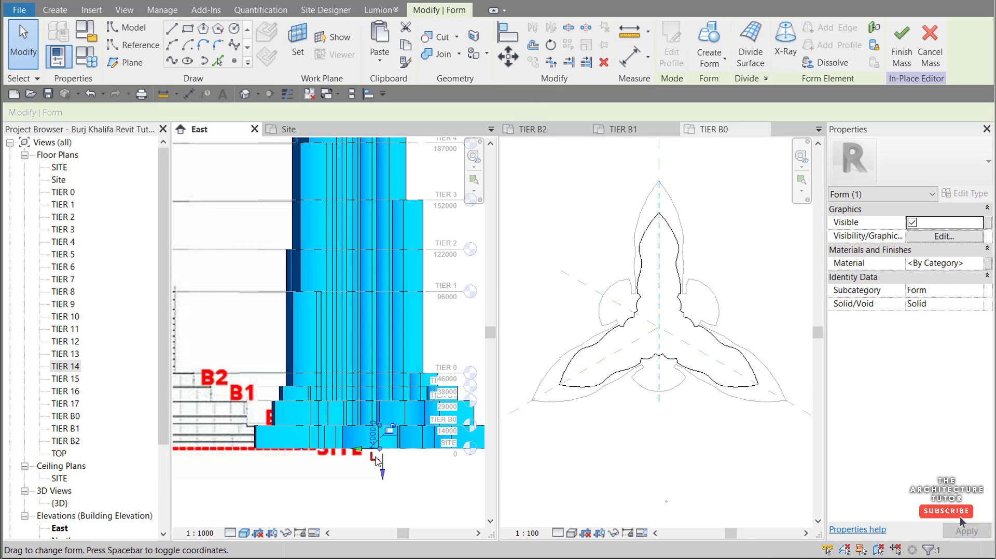
pyautogui.scroll(-5, 377, 460)
pyautogui.press('Escape')
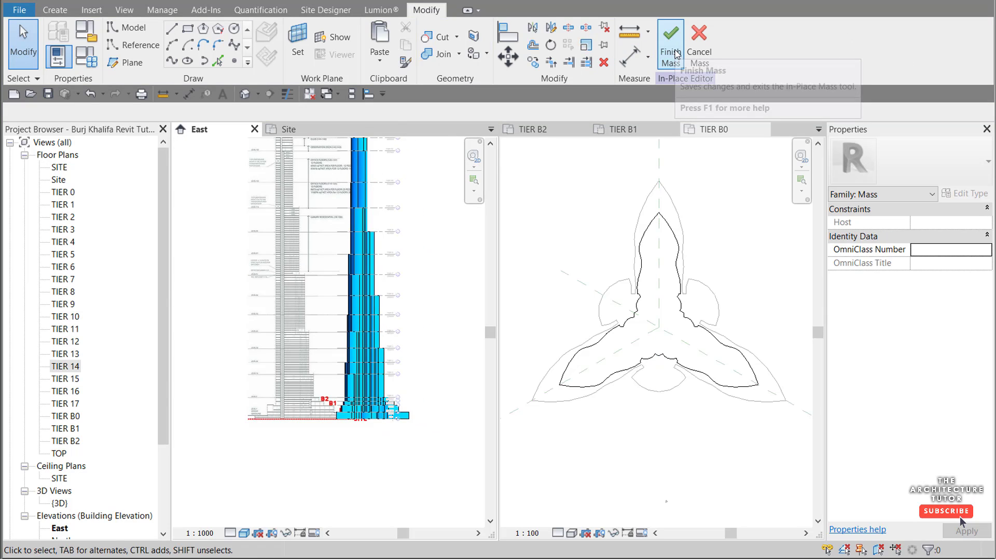
# Step: Finish the in-place mass and merge the tiled views into a single tabbed window
pyautogui.click(672, 61)
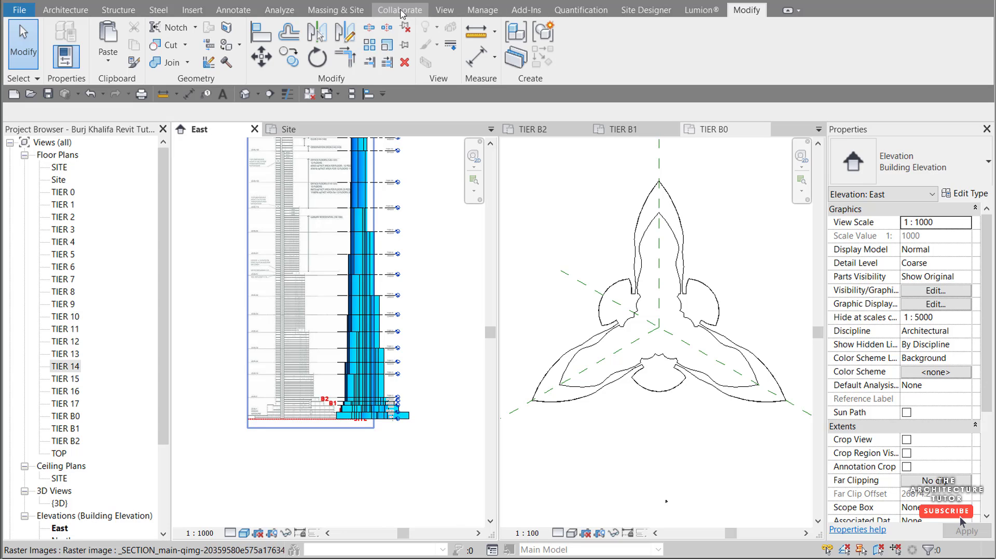
pyautogui.click(444, 10)
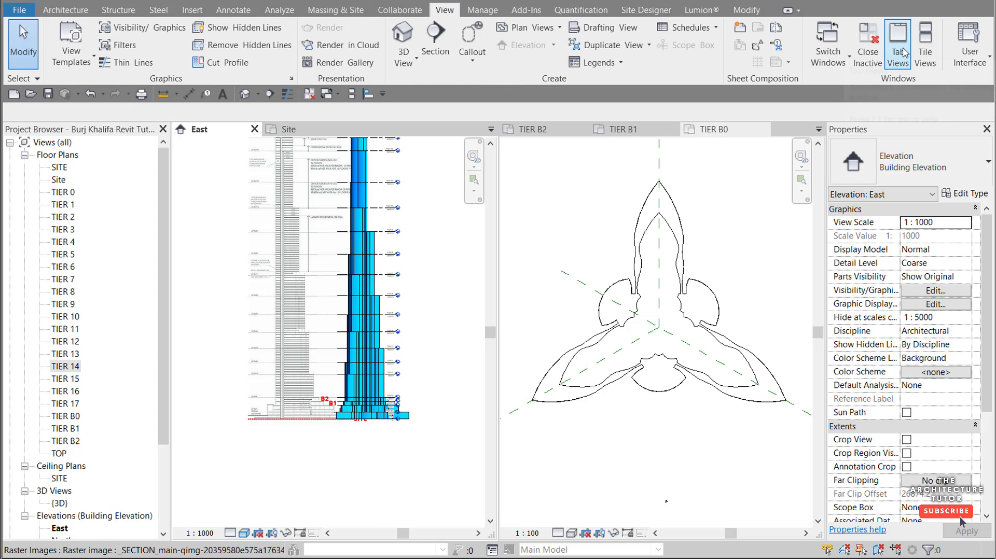
pyautogui.click(896, 58)
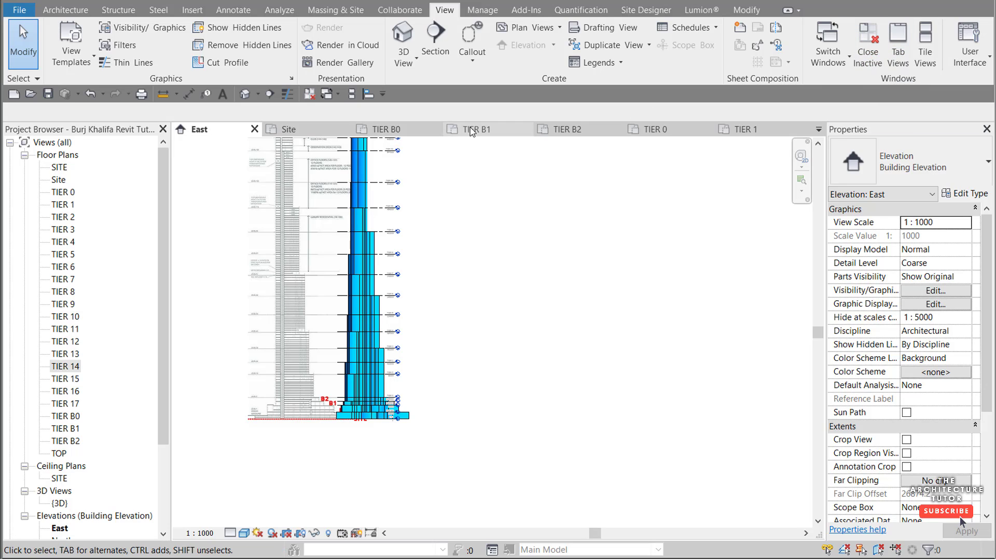
# Step: Open the default 3D view and save the project
pyautogui.click(243, 94)
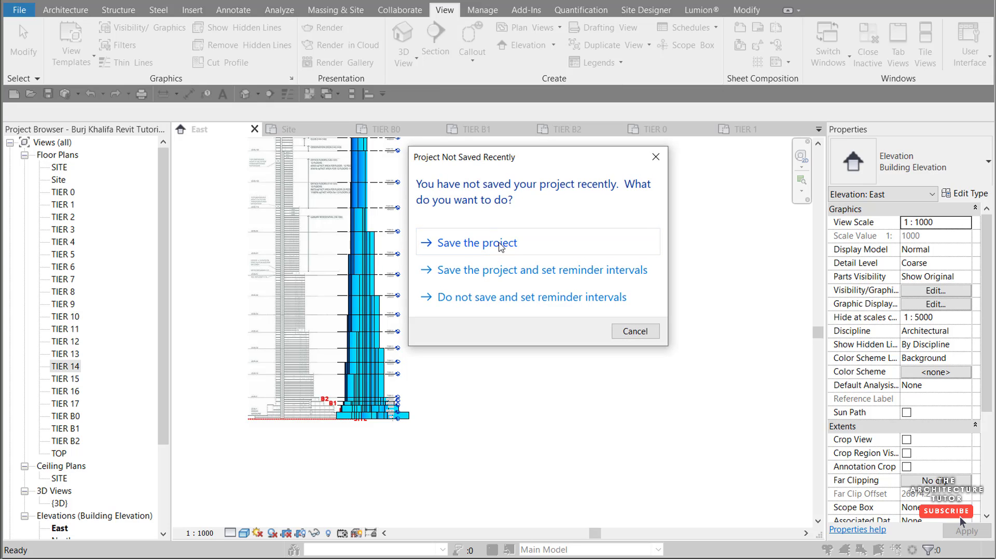
pyautogui.click(477, 243)
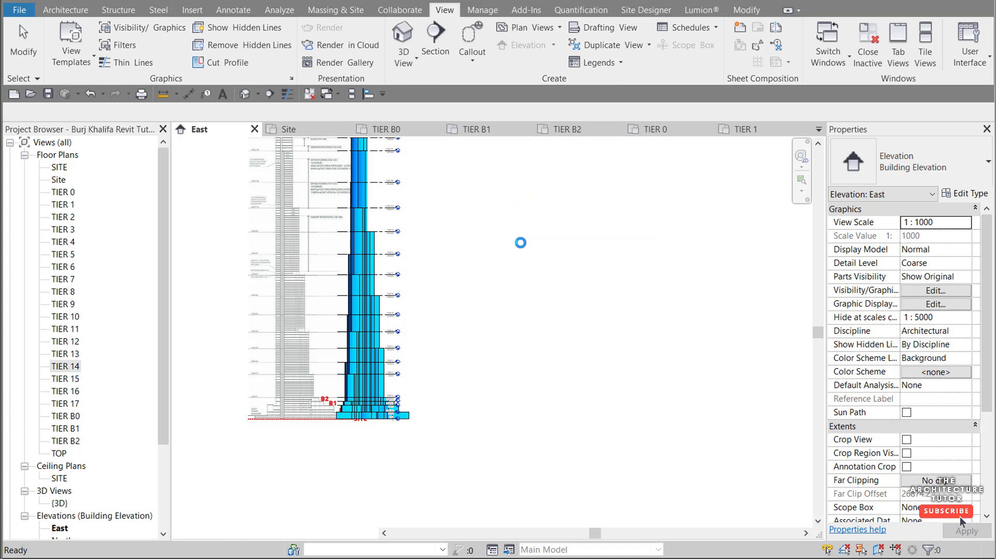
# Step: Close all inactive views and orbit the 3D view to show the tower from the front, slightly above
pyautogui.click(867, 46)
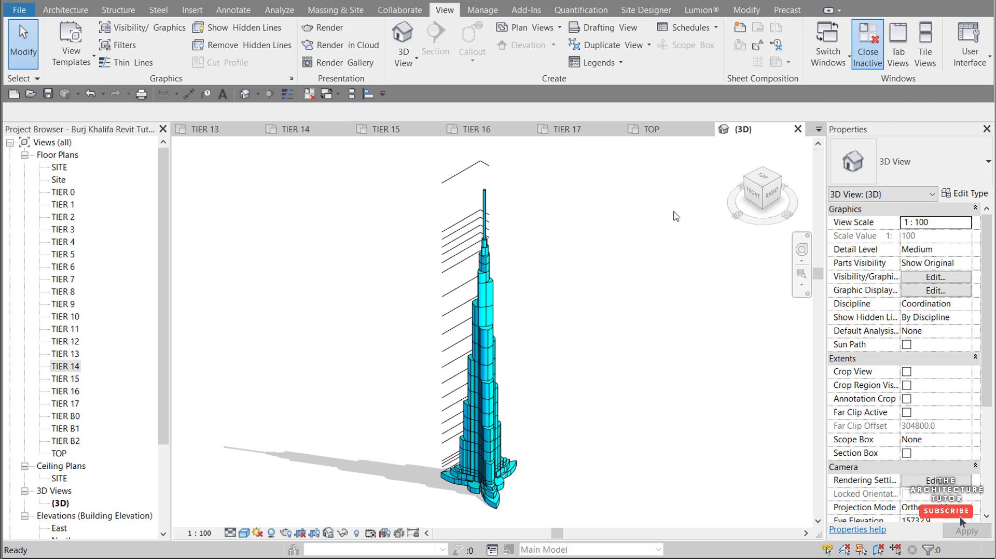
pyautogui.scroll(3, 471, 384)
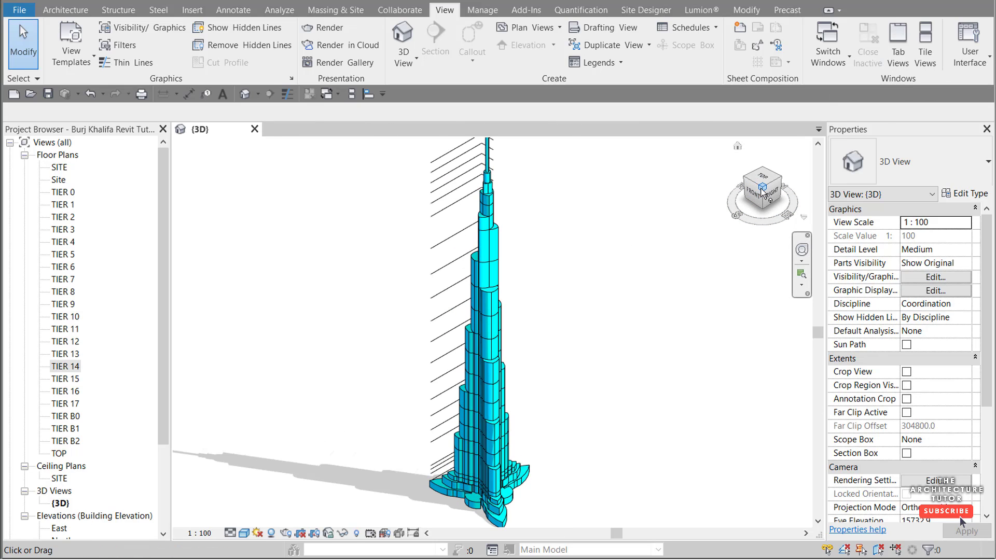
pyautogui.moveTo(762, 192); pyautogui.dragTo(804, 183)
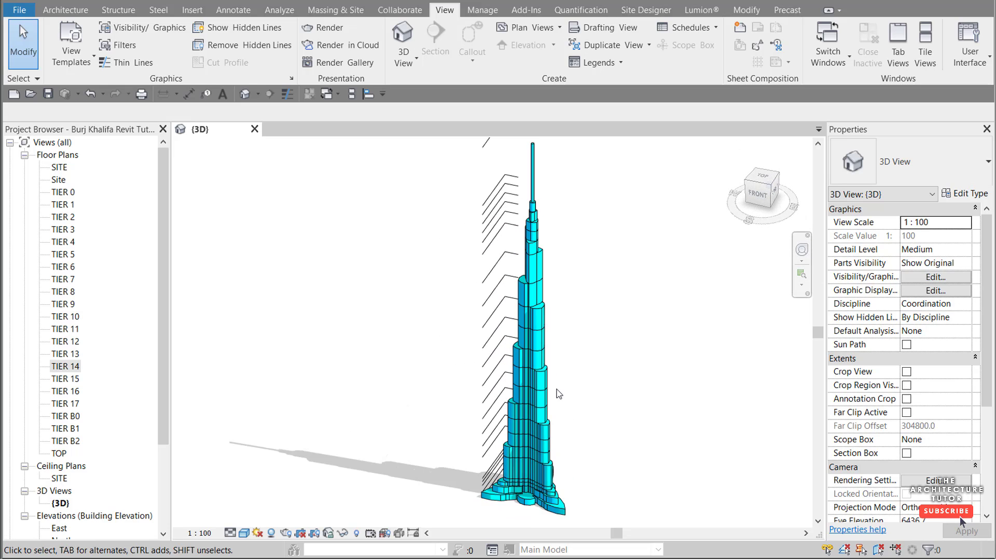
pyautogui.scroll(1, 544, 483)
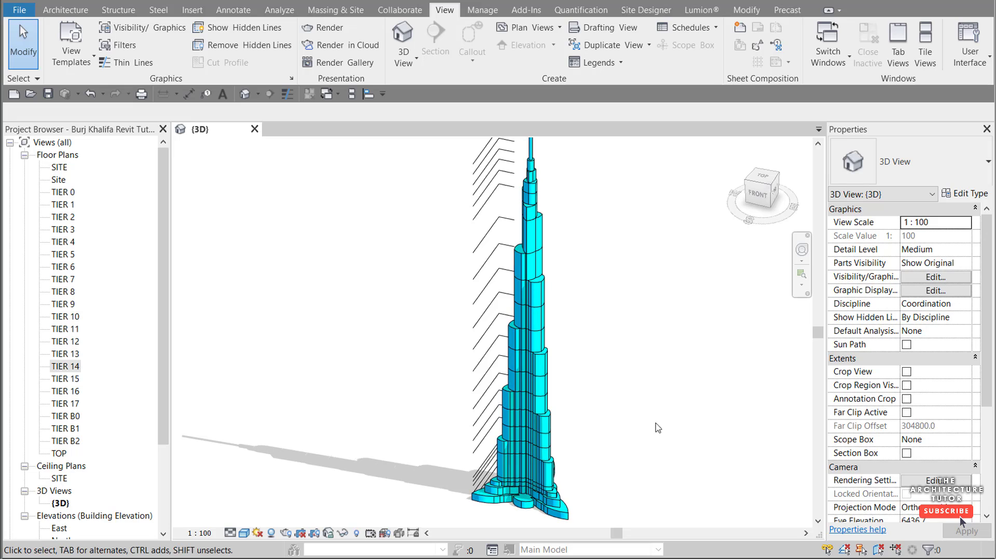
# Step: Open the East building elevation view
pyautogui.scroll(2, 564, 520)
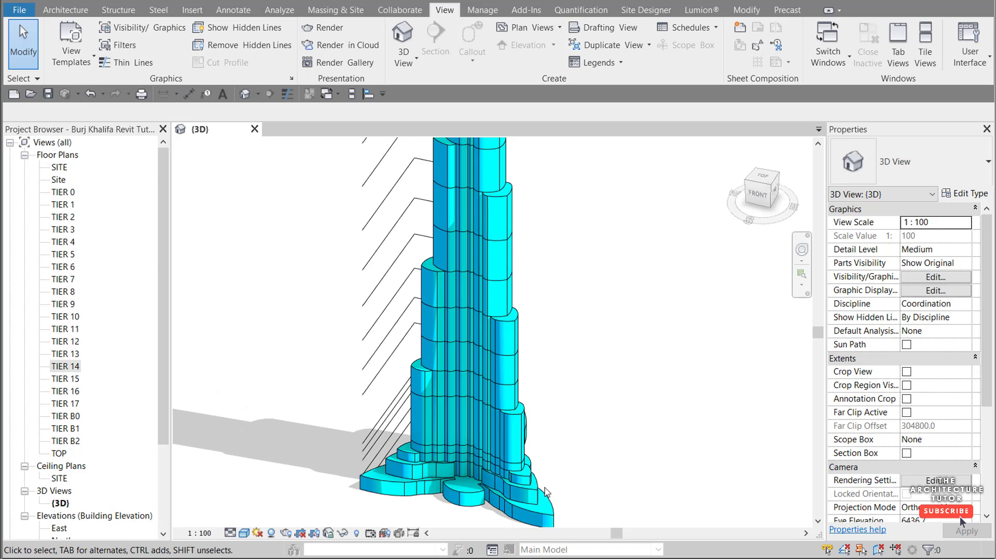
pyautogui.scroll(-3, 534, 497)
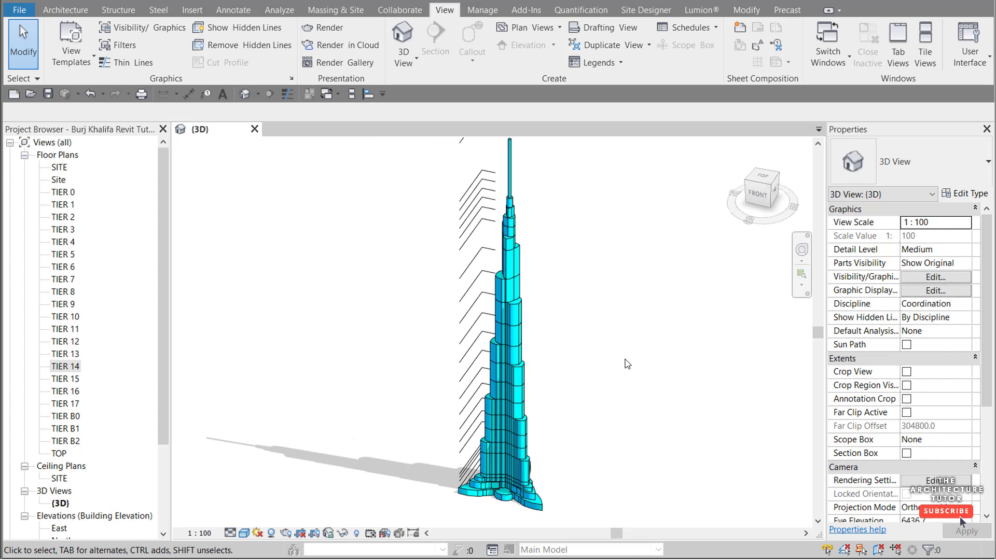
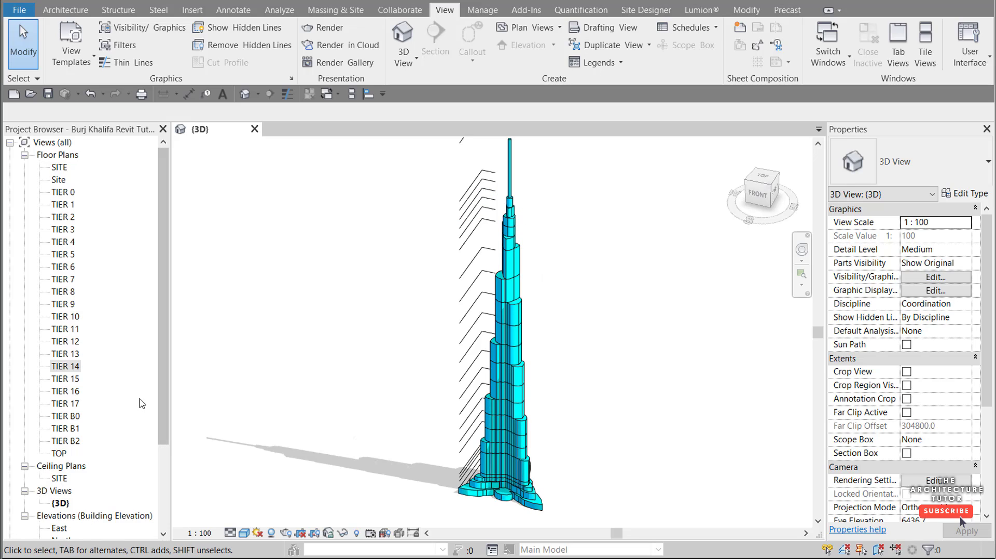
pyautogui.scroll(-3, 93, 425)
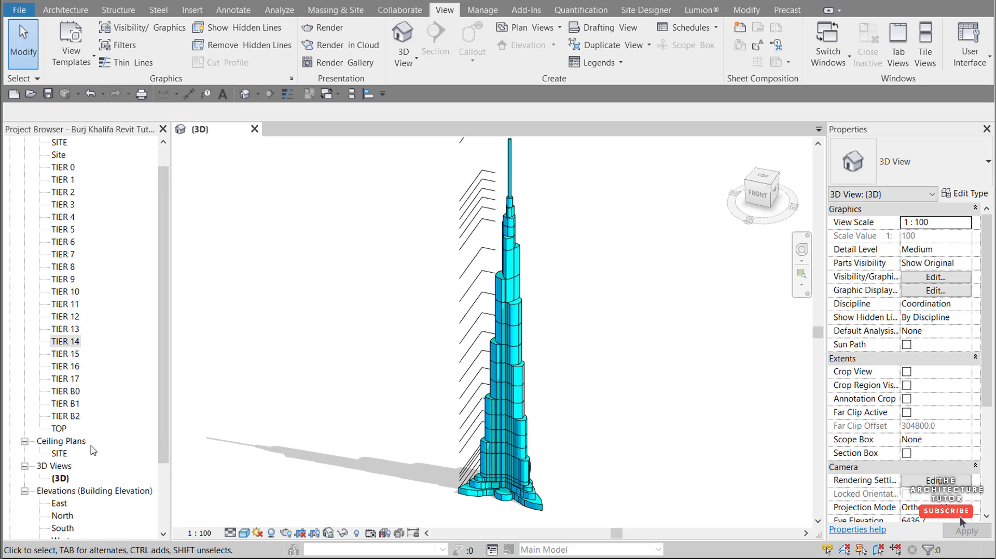
pyautogui.click(59, 429)
pyautogui.doubleClick(59, 441)
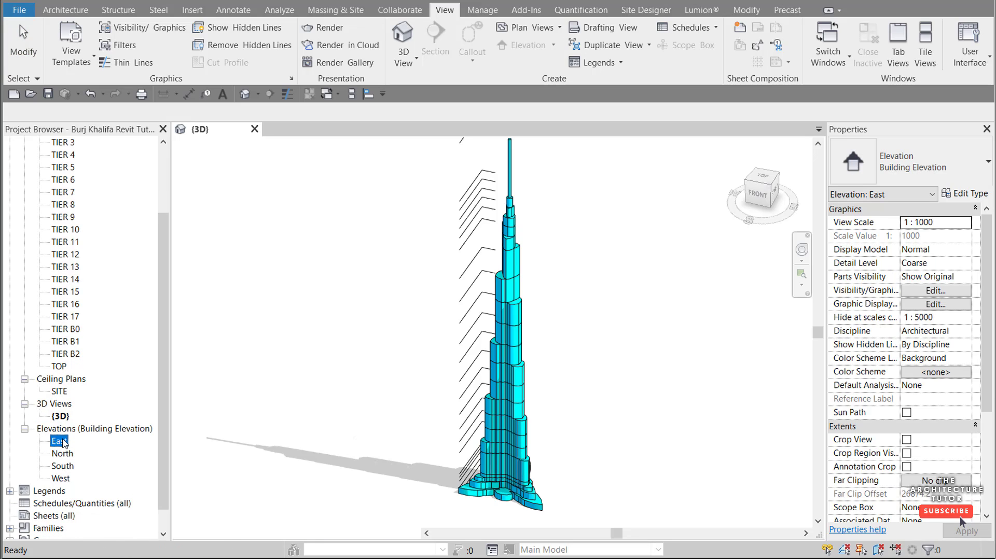
# Step: Examine the tower's upper tier levels in the East elevation against the floor level labels on the reference section image
pyautogui.scroll(5, 546, 227)
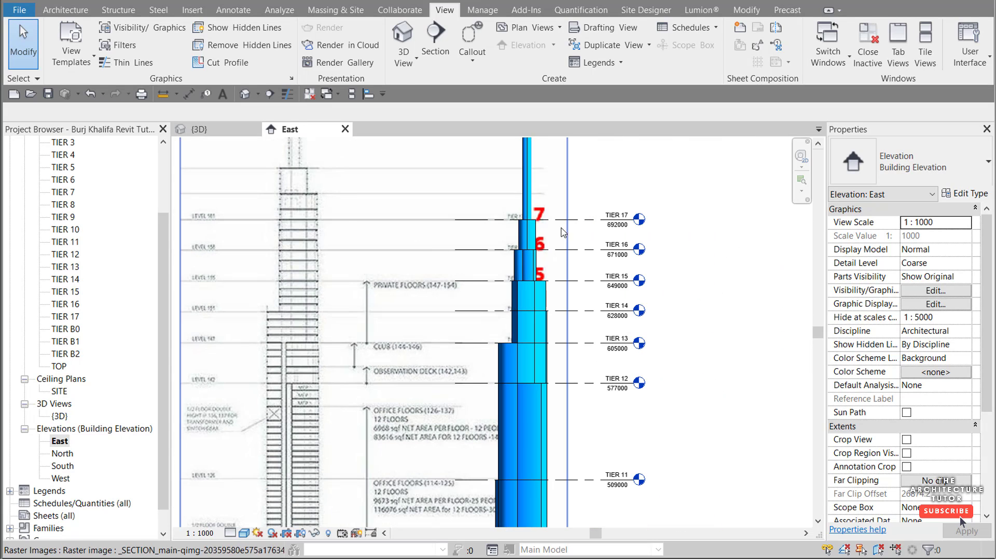
pyautogui.scroll(-2, 596, 222)
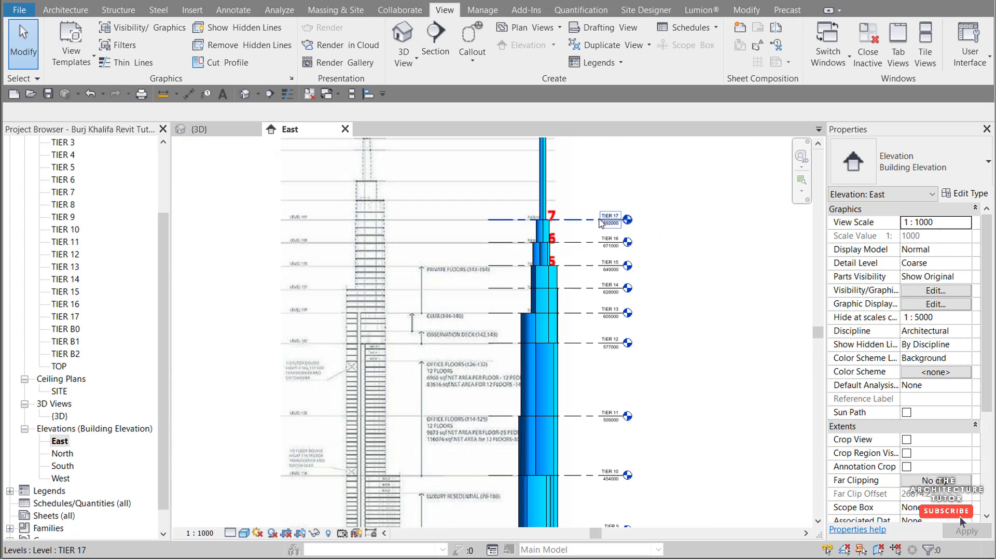
pyautogui.scroll(3, 591, 223)
pyautogui.scroll(-2, 302, 234)
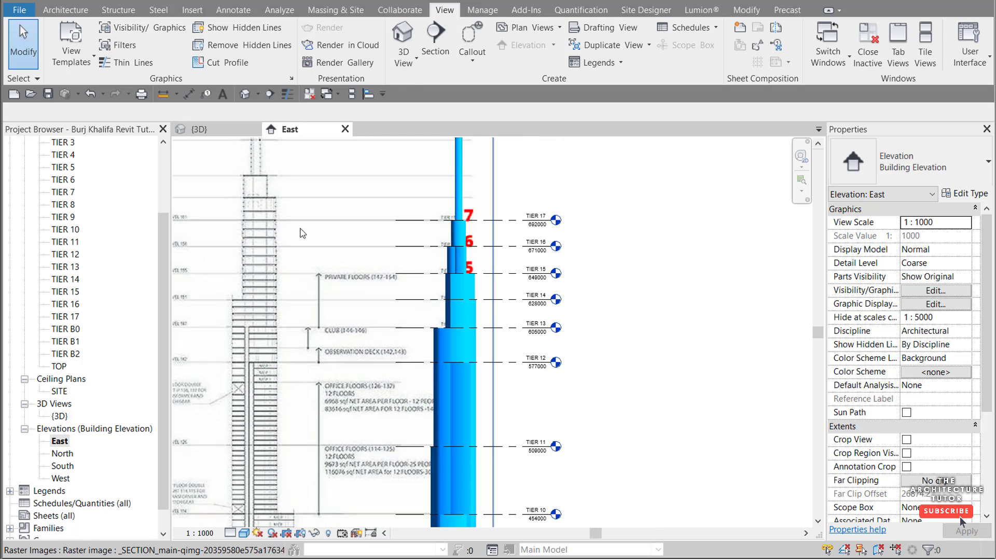
pyautogui.scroll(2, 213, 225)
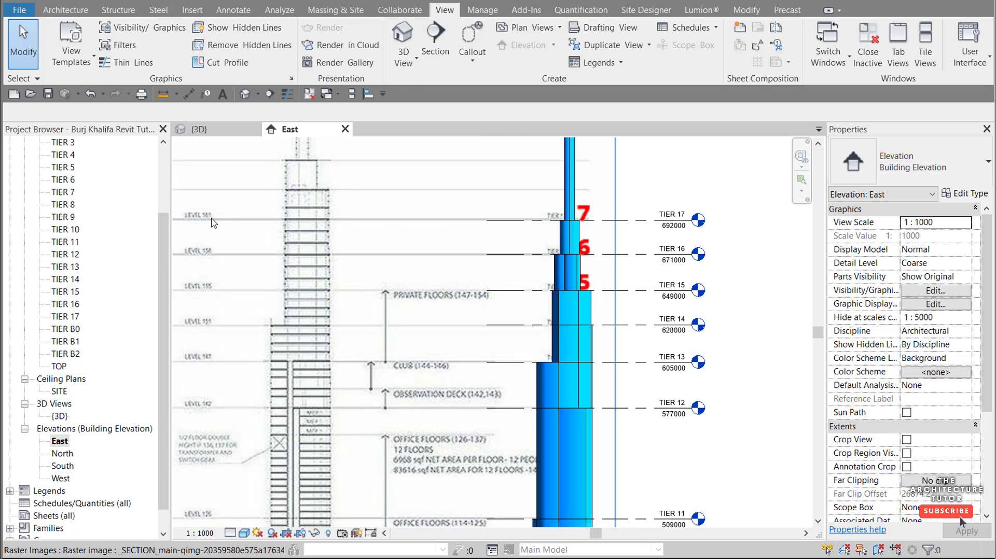
pyautogui.scroll(-2, 214, 224)
pyautogui.scroll(-4, 597, 223)
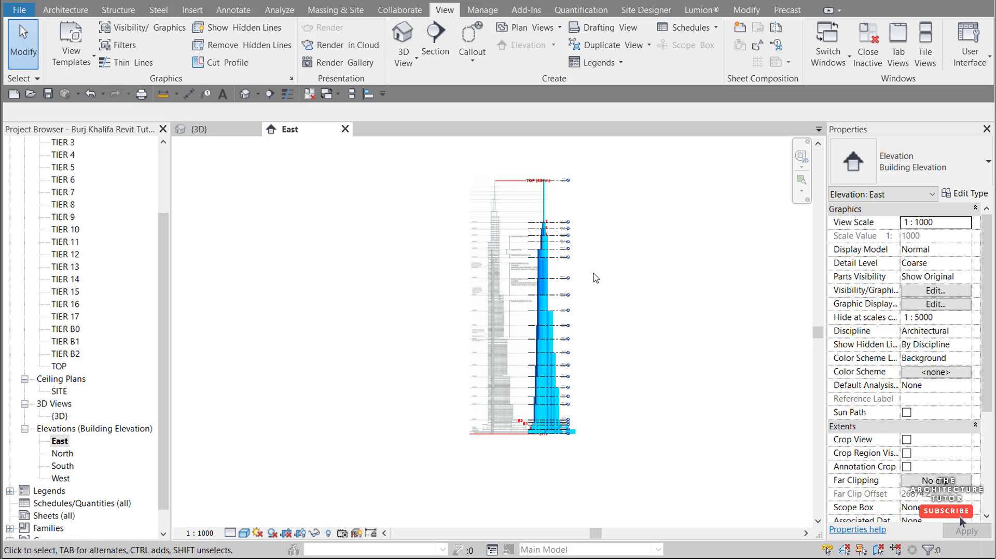
# Step: Draw a new level beside the tower base, aligned with the SITE level at elevation 0
pyautogui.scroll(5, 546, 446)
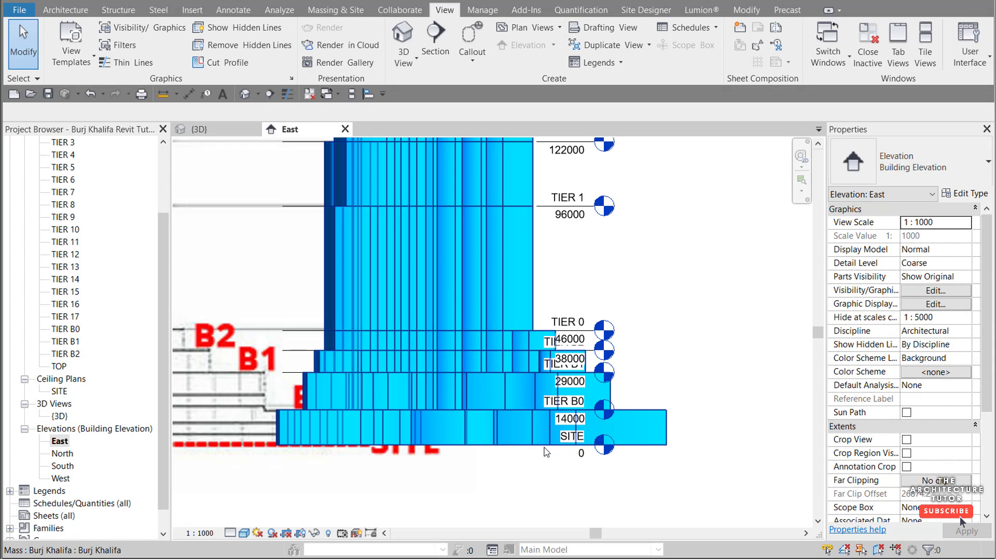
pyautogui.click(79, 10)
pyautogui.click(877, 37)
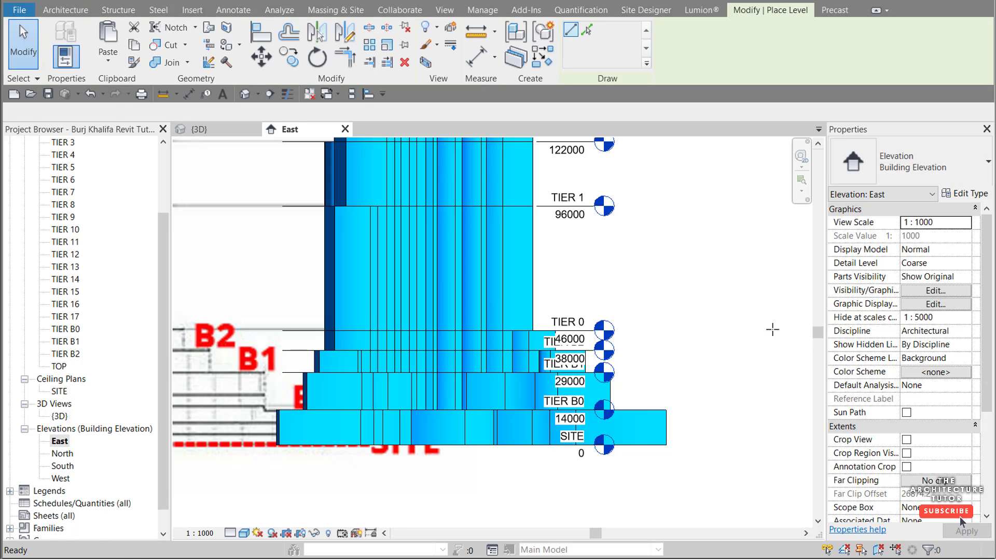
pyautogui.click(681, 445)
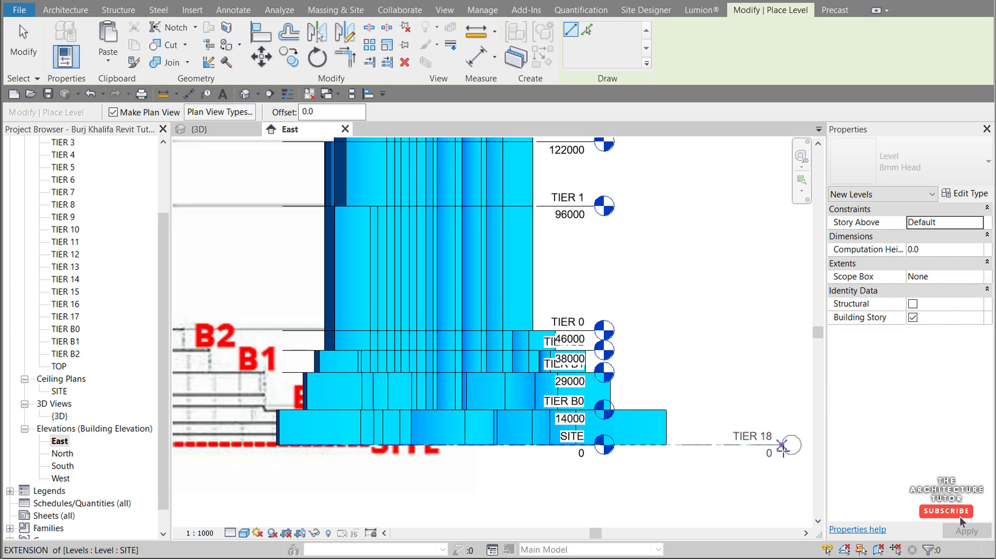
pyautogui.click(782, 446)
pyautogui.press('Escape')
pyautogui.press('Escape')
# Step: Rename the new level as FLOOR LEVEL 0, including its corresponding views
pyautogui.click(756, 439)
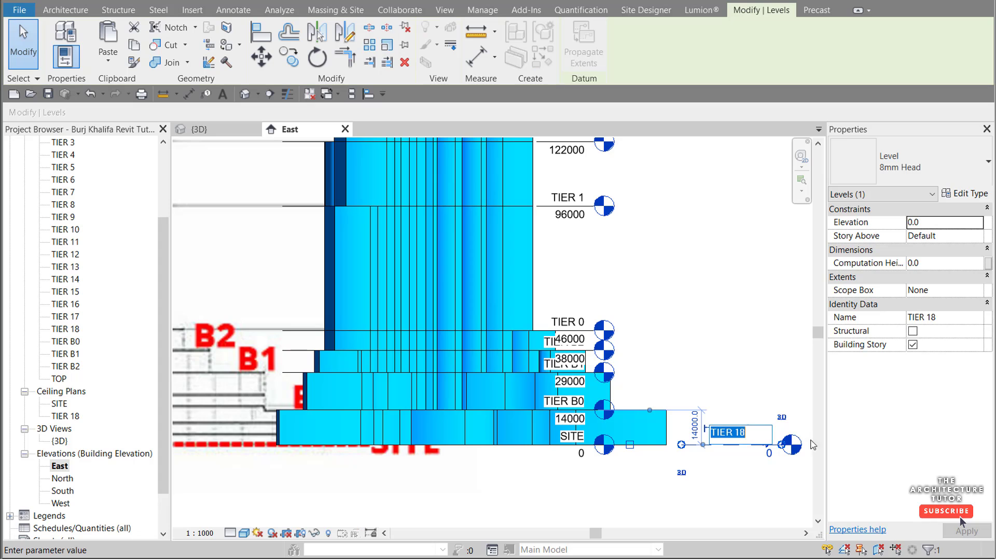
pyautogui.write('FLOOR LEVEL 0')
pyautogui.press('Return')
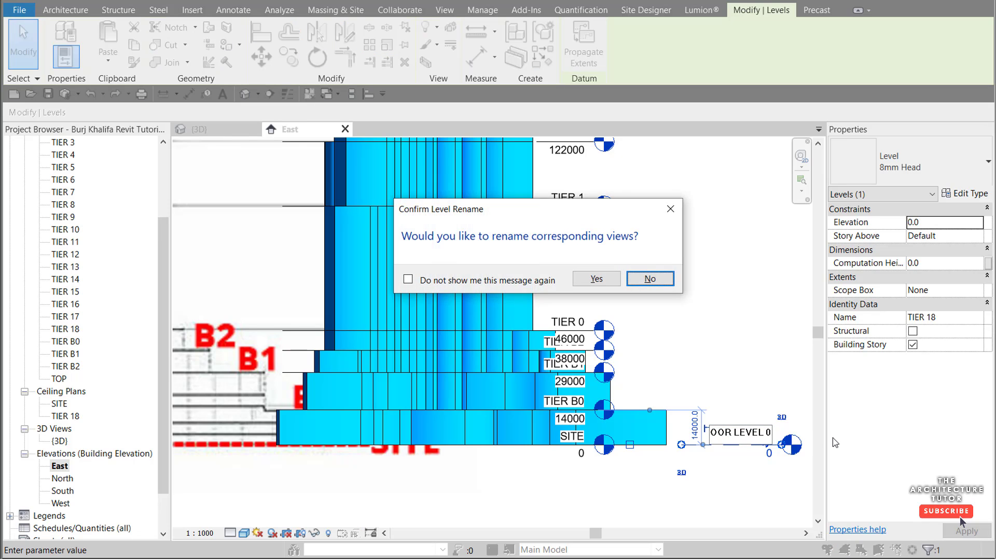
pyautogui.click(597, 278)
pyautogui.click(487, 459)
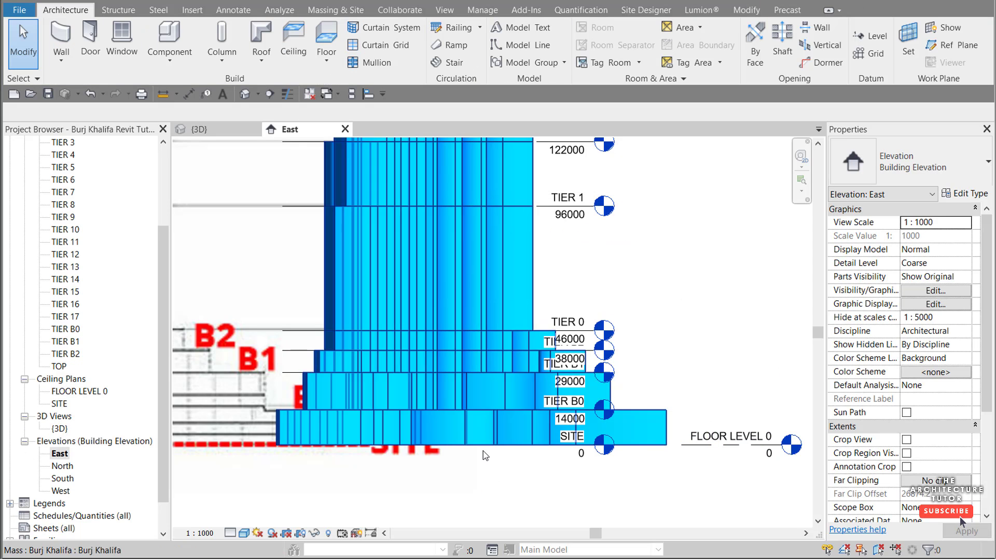
# Step: Array FLOOR LEVEL 0 vertically as 160 grouped levels, with the last one aligned to the TIER 17 level
pyautogui.scroll(-2, 715, 438)
pyautogui.click(715, 438)
pyautogui.scroll(-2, 648, 467)
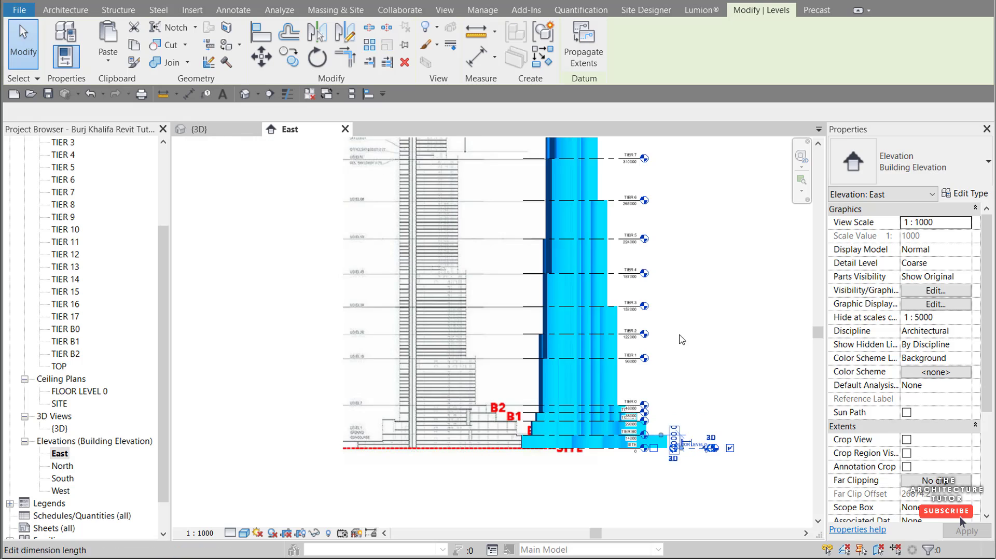
pyautogui.click(368, 45)
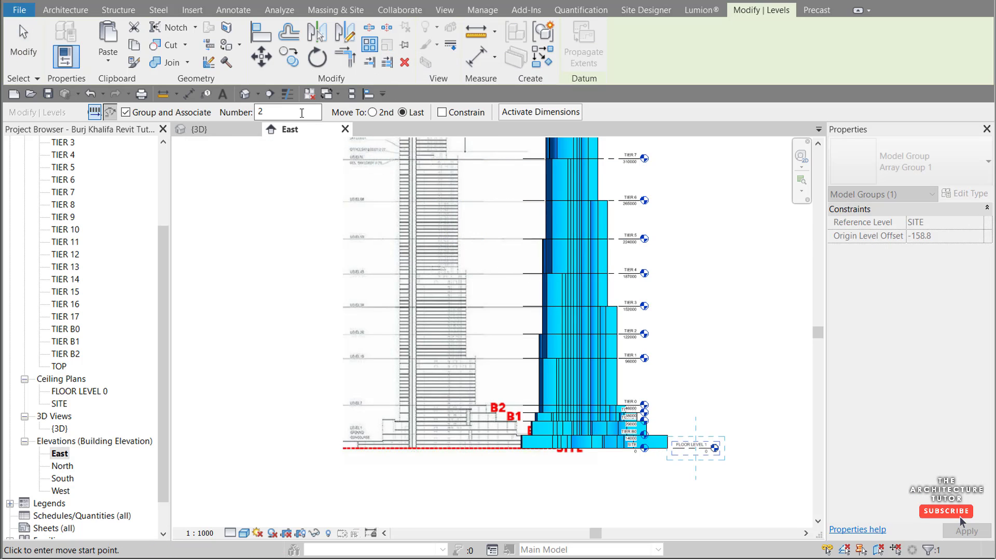
pyautogui.doubleClick(300, 112)
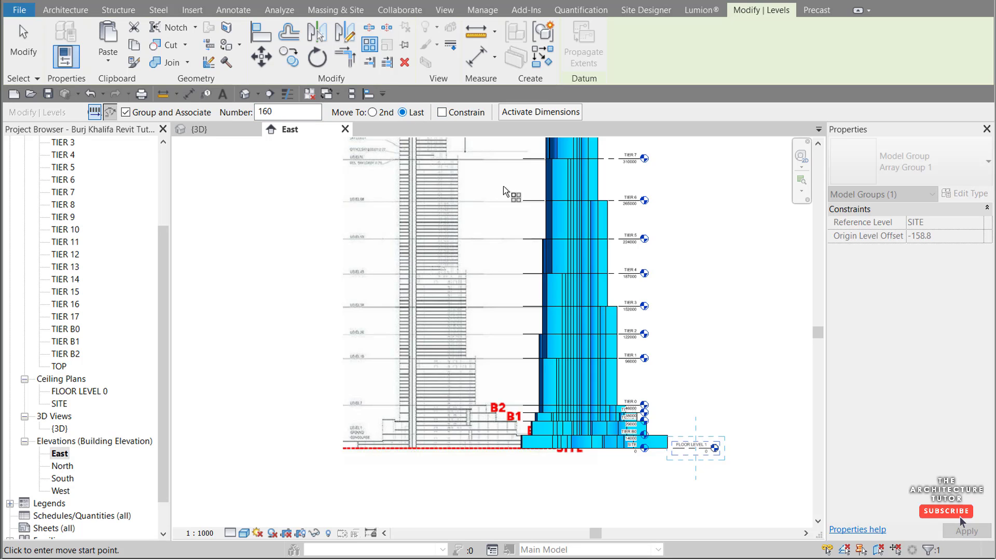
pyautogui.scroll(3, 684, 449)
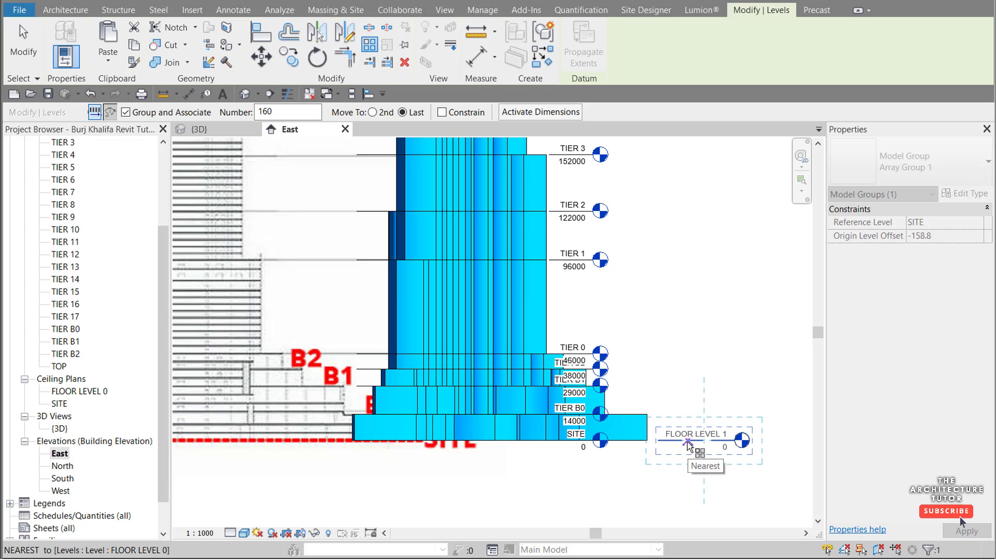
pyautogui.click(688, 447)
pyautogui.scroll(-5, 695, 410)
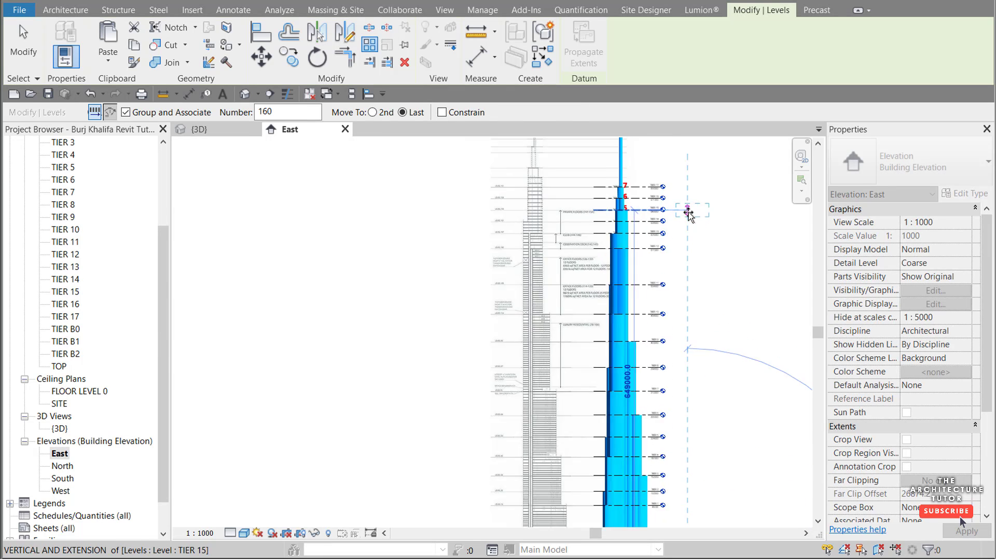
pyautogui.scroll(3, 690, 210)
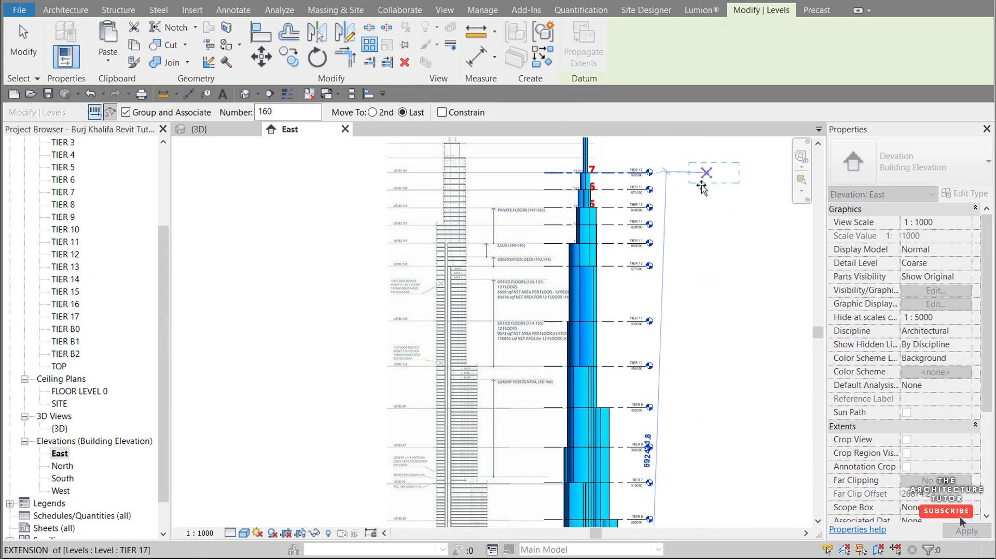
pyautogui.scroll(-2, 692, 311)
pyautogui.scroll(4, 692, 259)
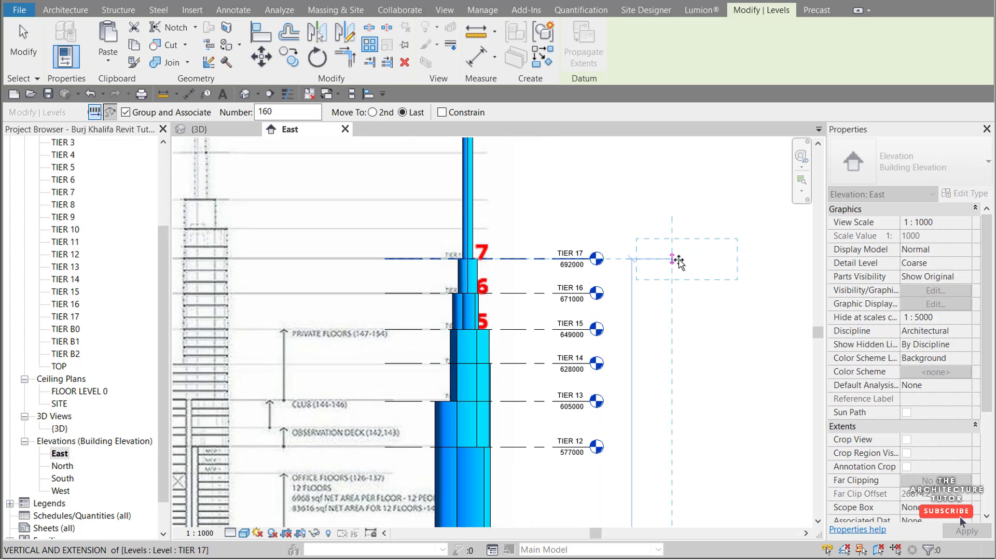
pyautogui.click(673, 259)
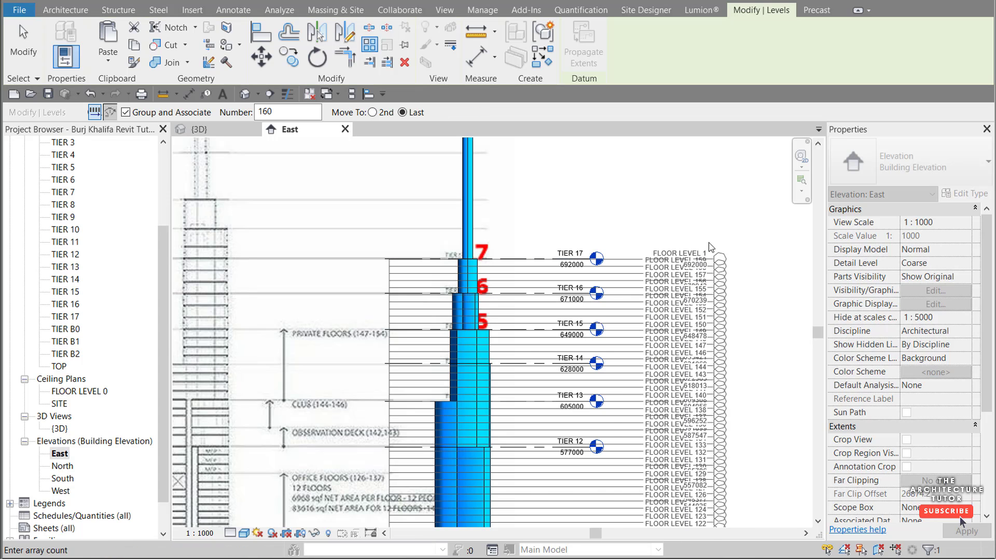
pyautogui.scroll(2, 709, 232)
pyautogui.scroll(-3, 683, 279)
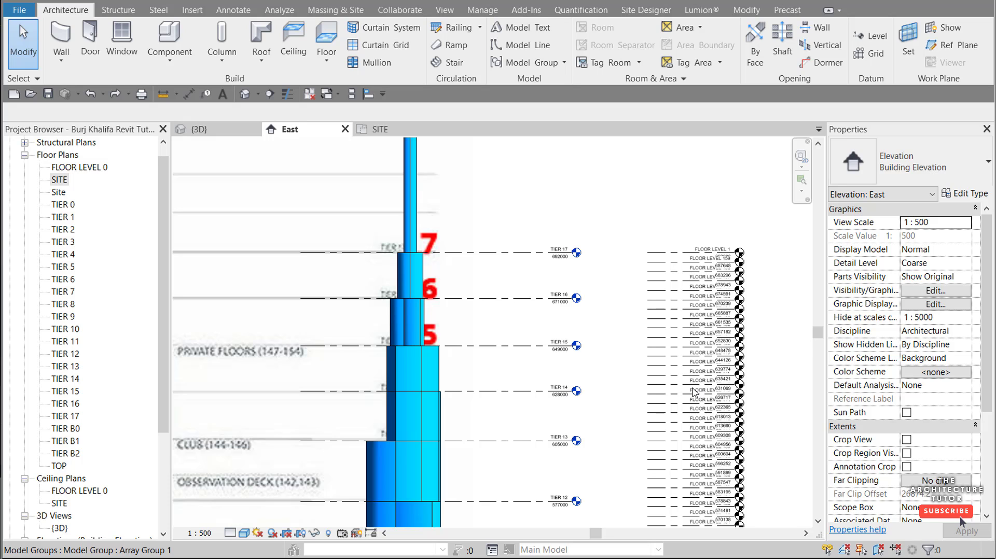
# Step: In the 3D view, create mass floors for the tower mass at all levels from FLOOR LEVEL 0 to TOP
pyautogui.click(197, 129)
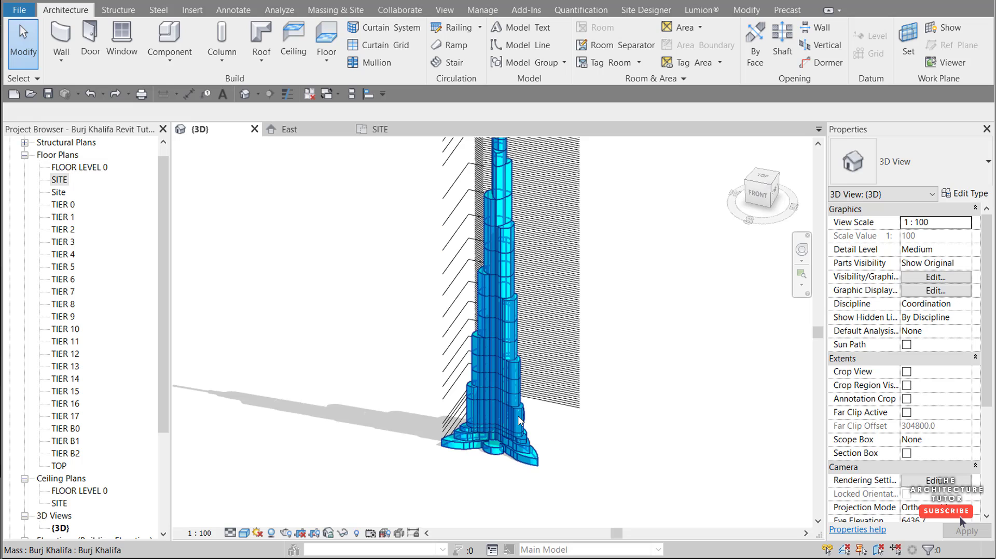
pyautogui.click(518, 416)
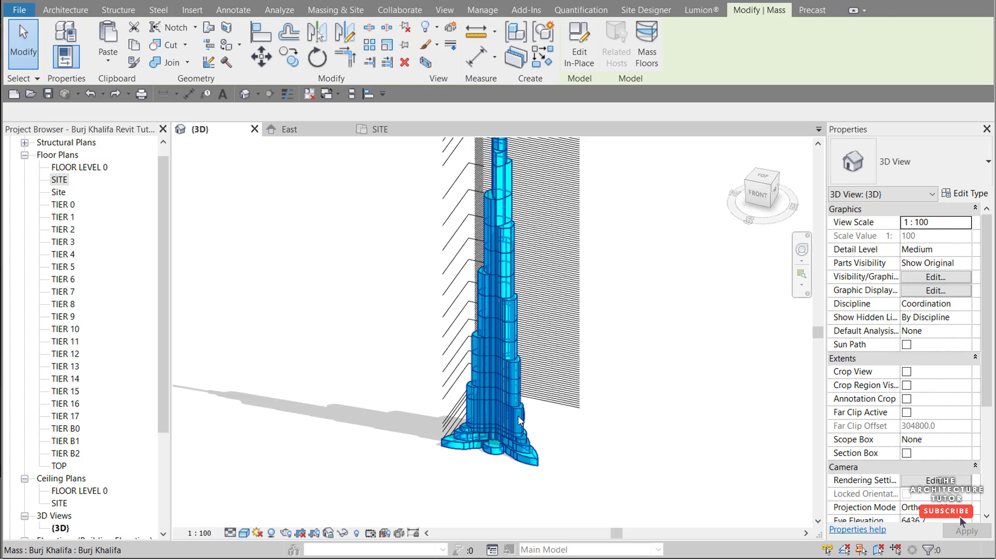
pyautogui.click(645, 47)
pyautogui.click(464, 187)
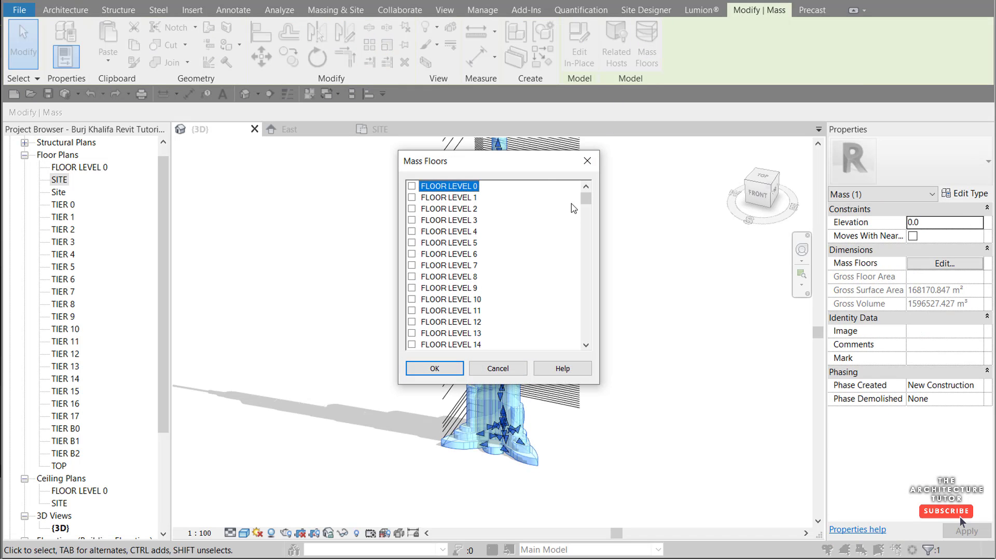
pyautogui.moveTo(586, 199); pyautogui.dragTo(585, 350)
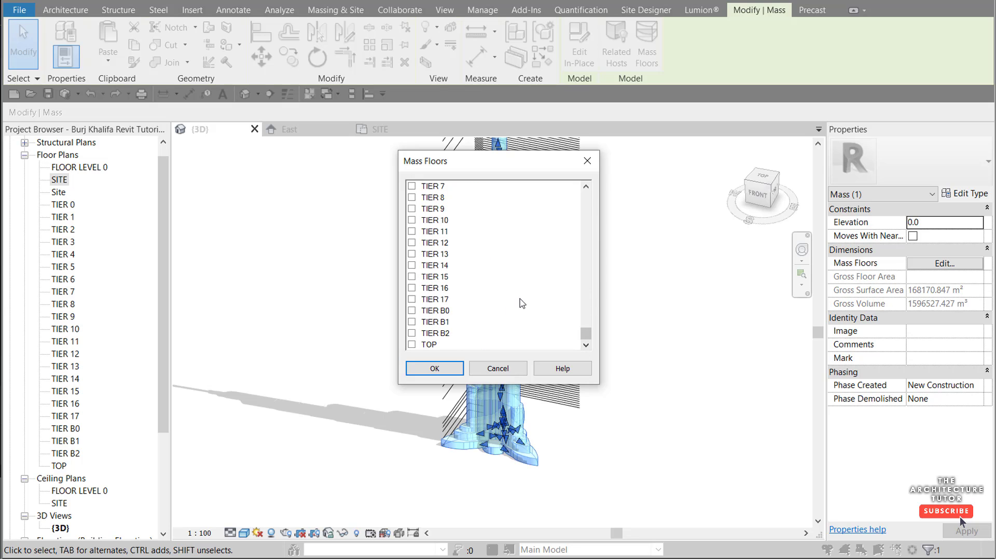
pyautogui.keyDown('shift'); pyautogui.click(429, 345); pyautogui.keyUp('shift')
pyautogui.click(412, 345)
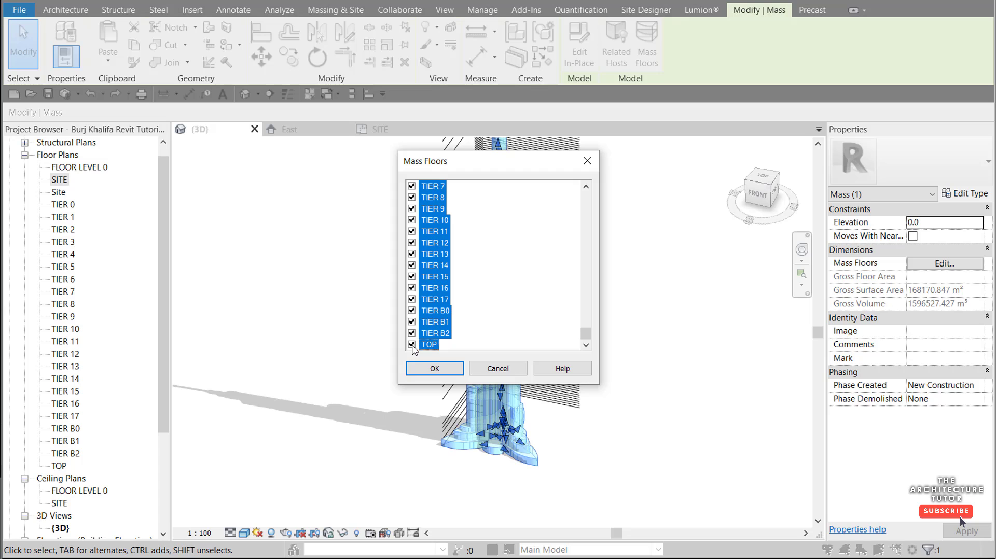
pyautogui.scroll(1, 421, 334)
pyautogui.scroll(1, 421, 290)
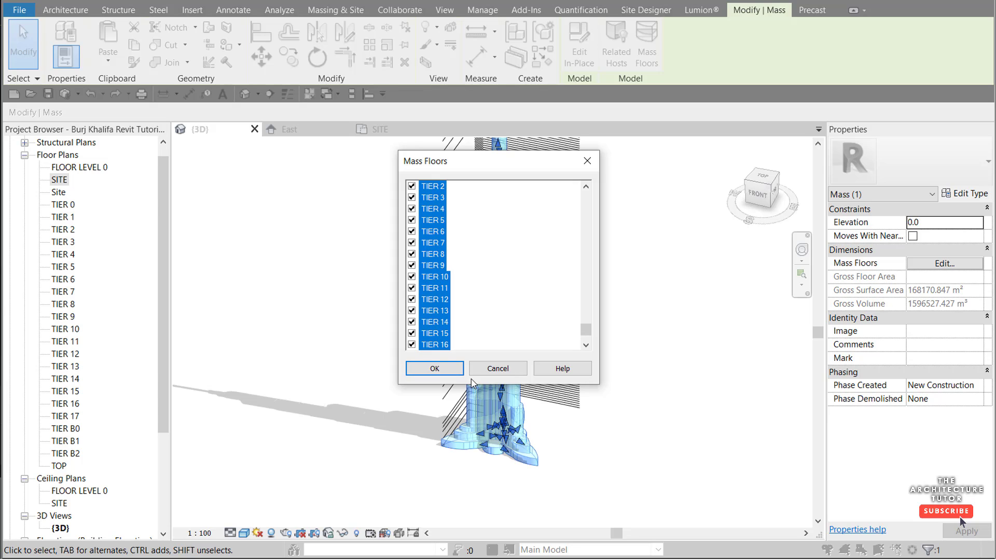
pyautogui.click(434, 368)
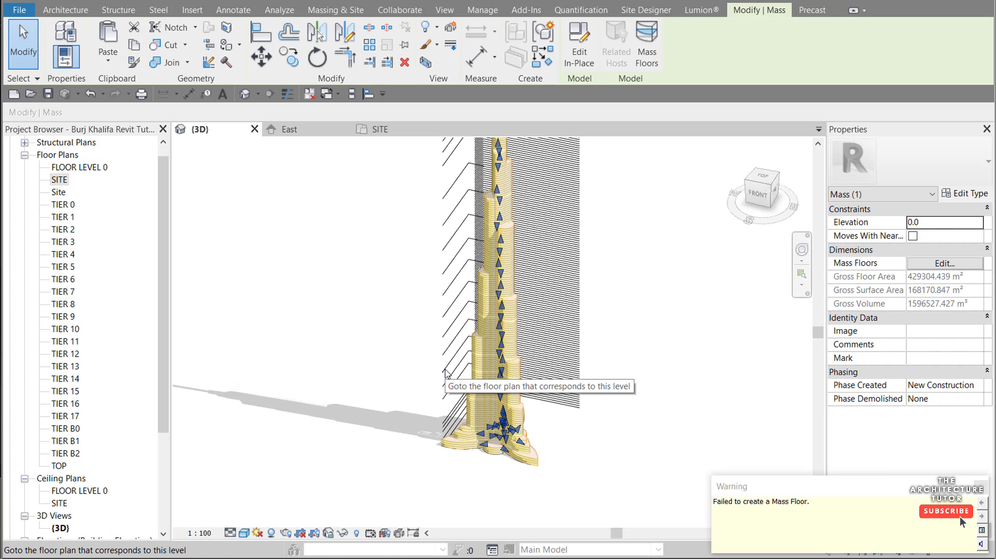
pyautogui.click(701, 453)
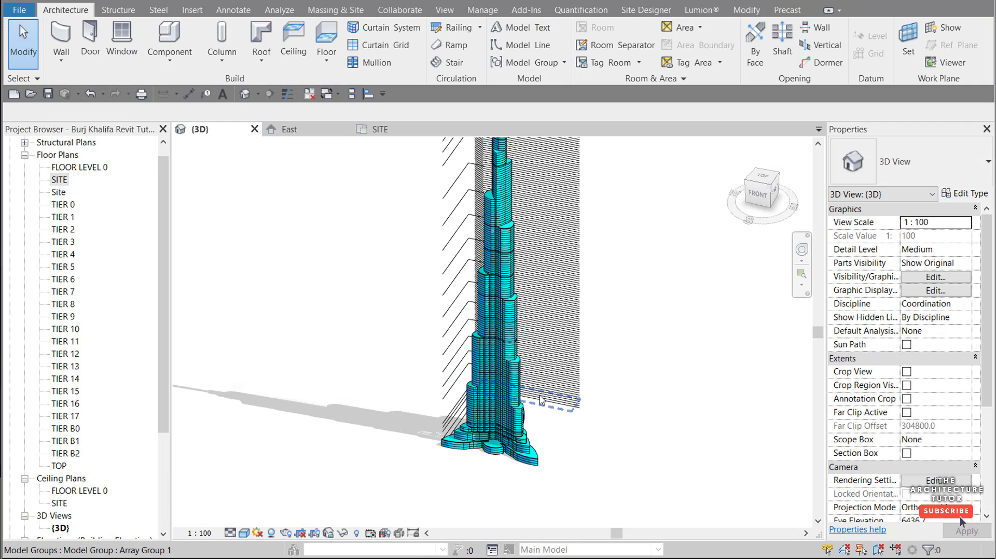
pyautogui.scroll(5, 482, 366)
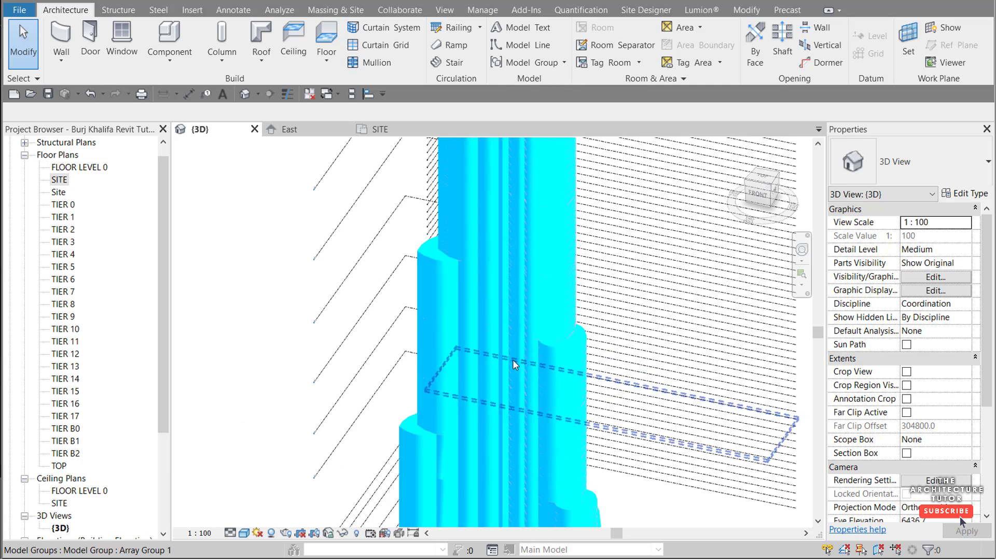
pyautogui.scroll(-3, 558, 360)
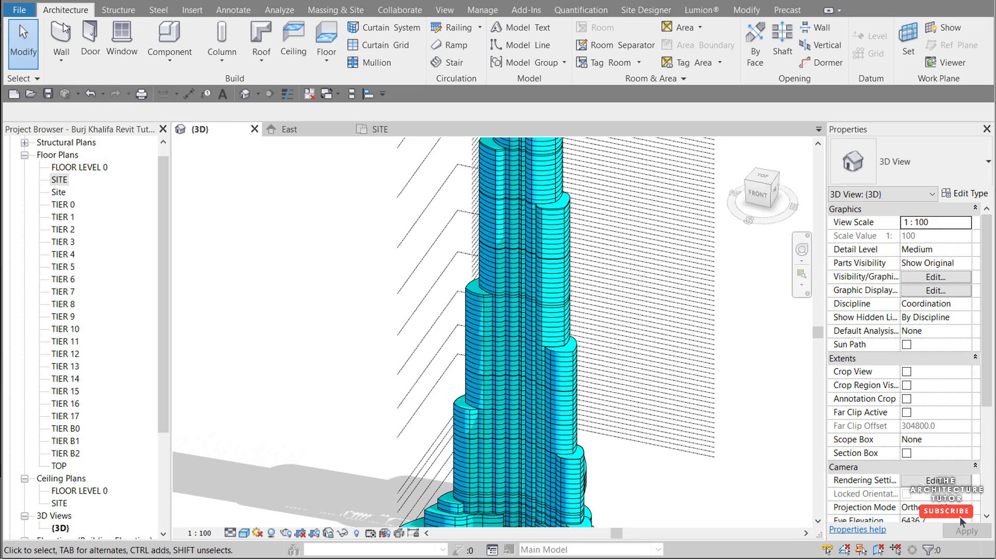
# Step: Create Generic 150mm floors by face from all the mass floors of the whole tower, with a 0.0 offset
pyautogui.click(322, 62)
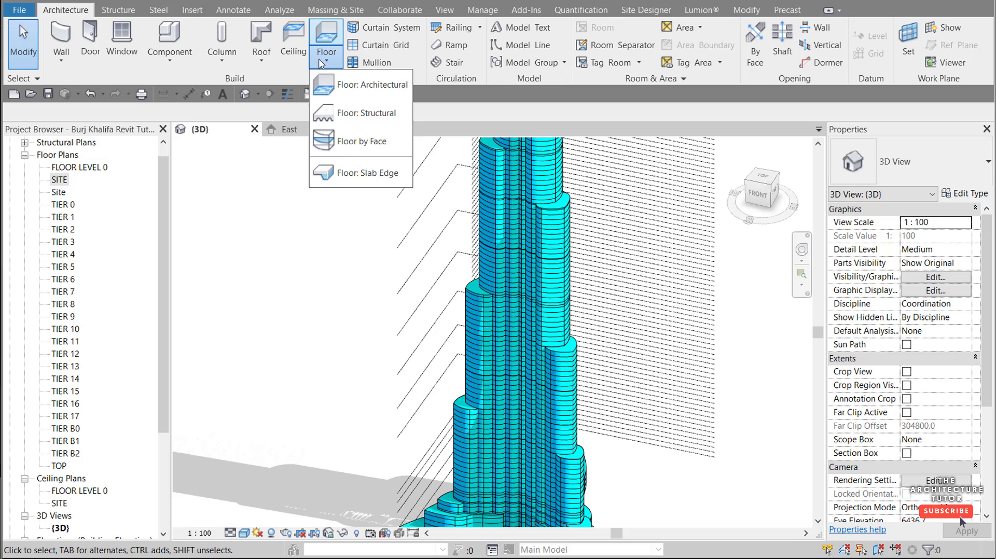
pyautogui.click(357, 147)
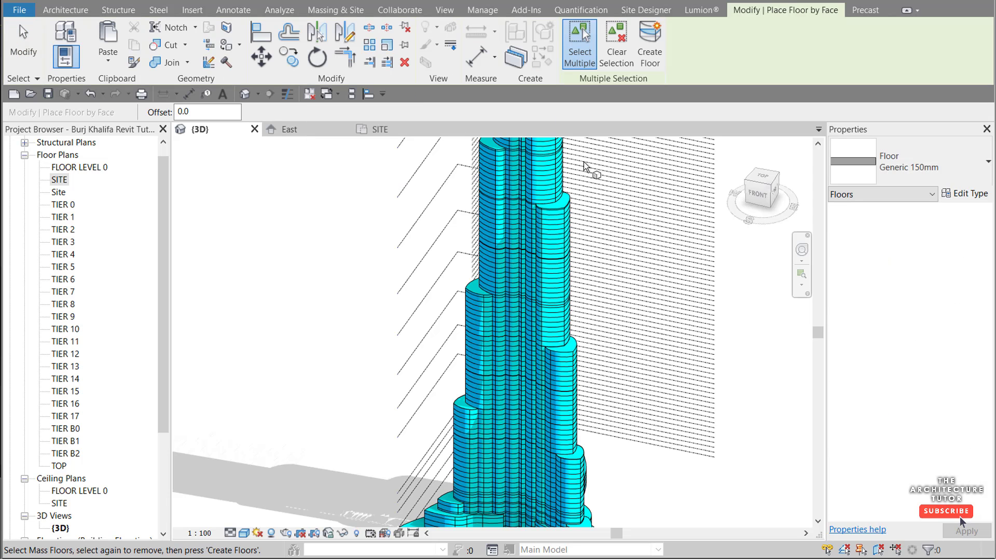
pyautogui.scroll(-5, 415, 295)
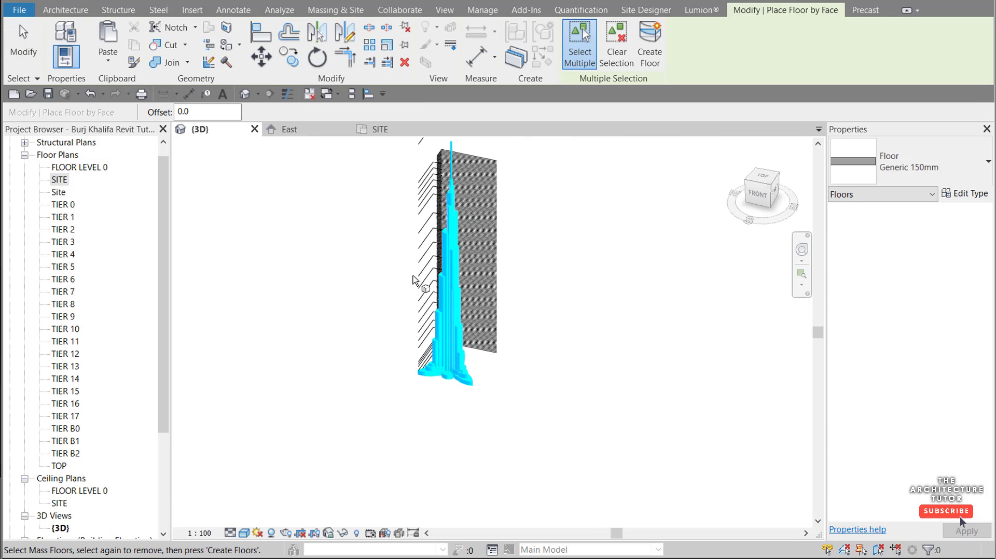
pyautogui.moveTo(521, 419)
pyautogui.mouseDown()
pyautogui.moveTo(484, 386)
pyautogui.moveTo(387, 99)
pyautogui.mouseUp()
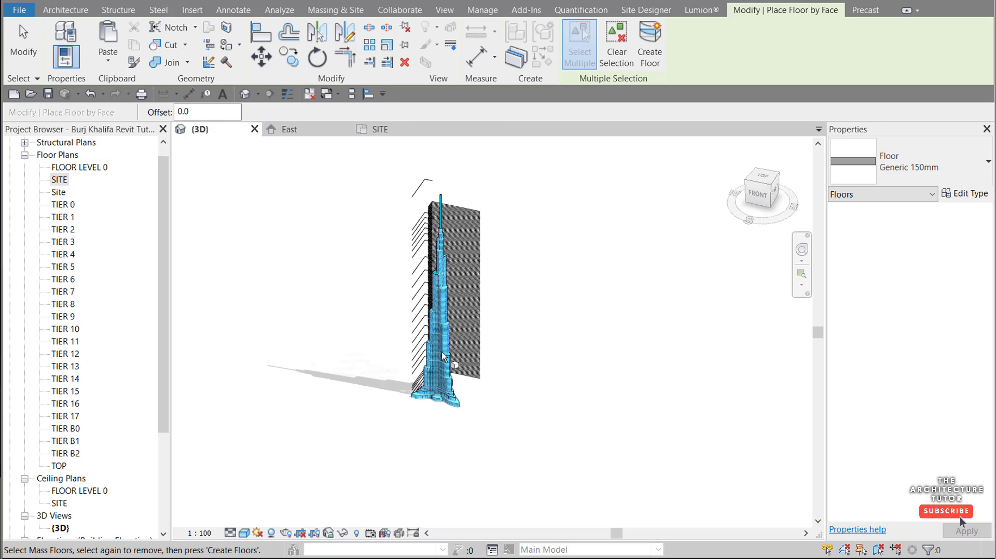
pyautogui.moveTo(485, 418); pyautogui.dragTo(367, 178)
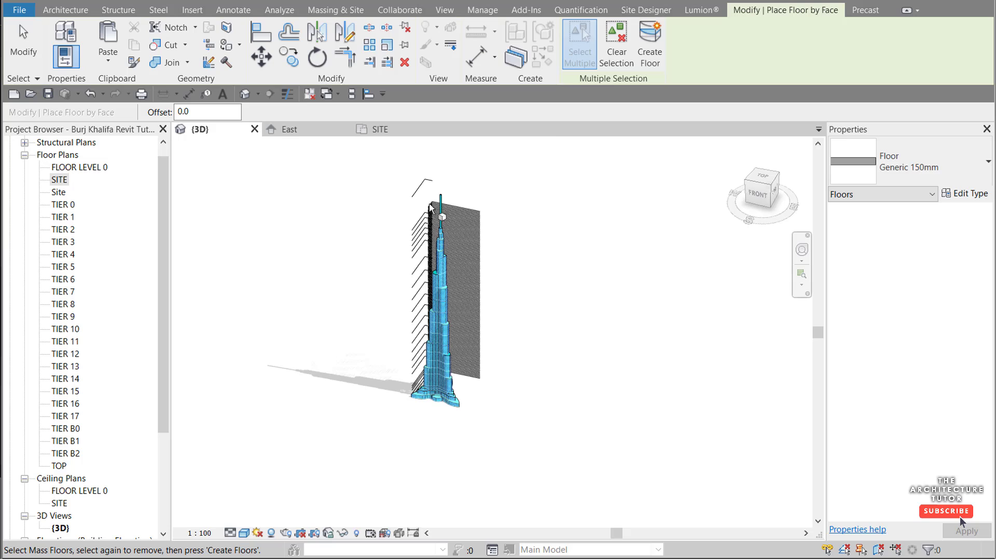
pyautogui.click(651, 42)
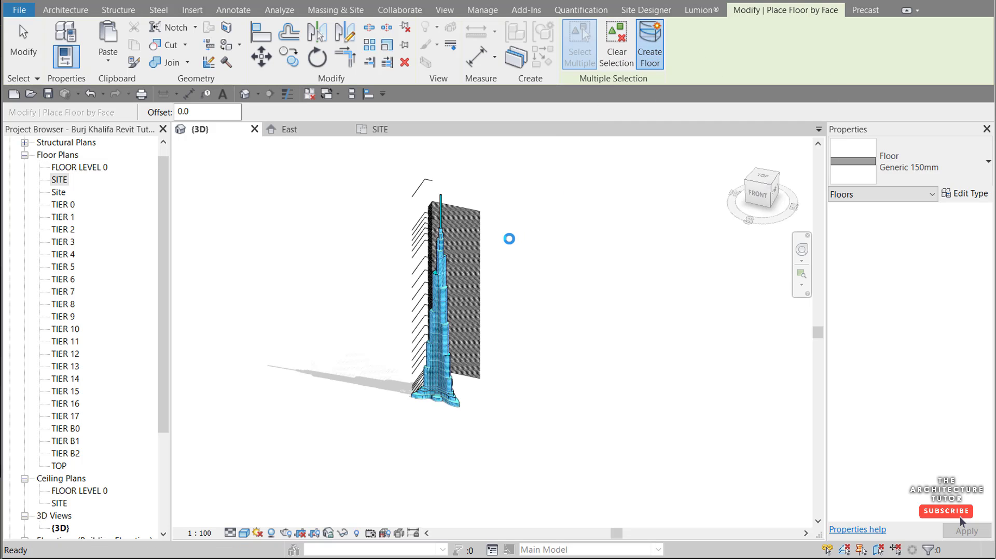
pyautogui.scroll(5, 548, 367)
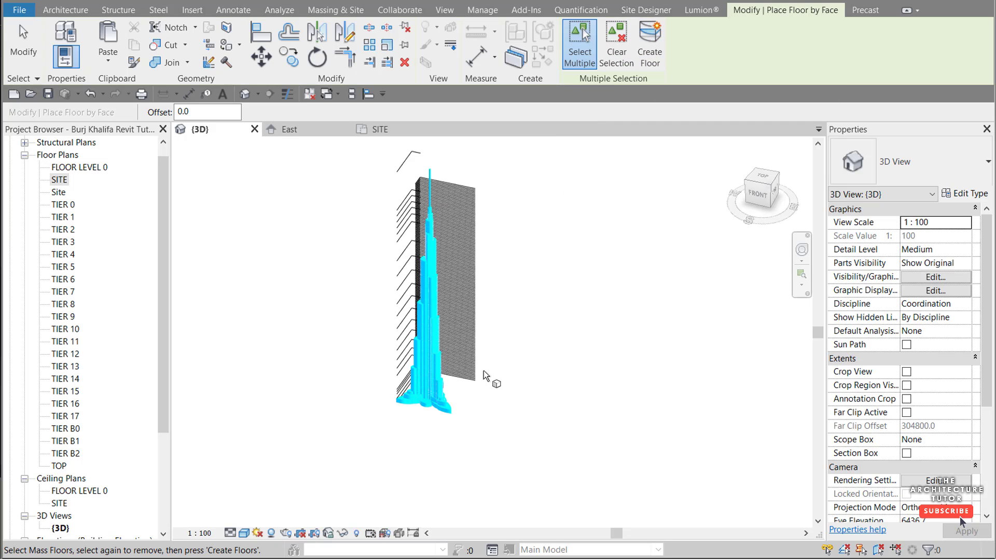
pyautogui.scroll(-2, 400, 484)
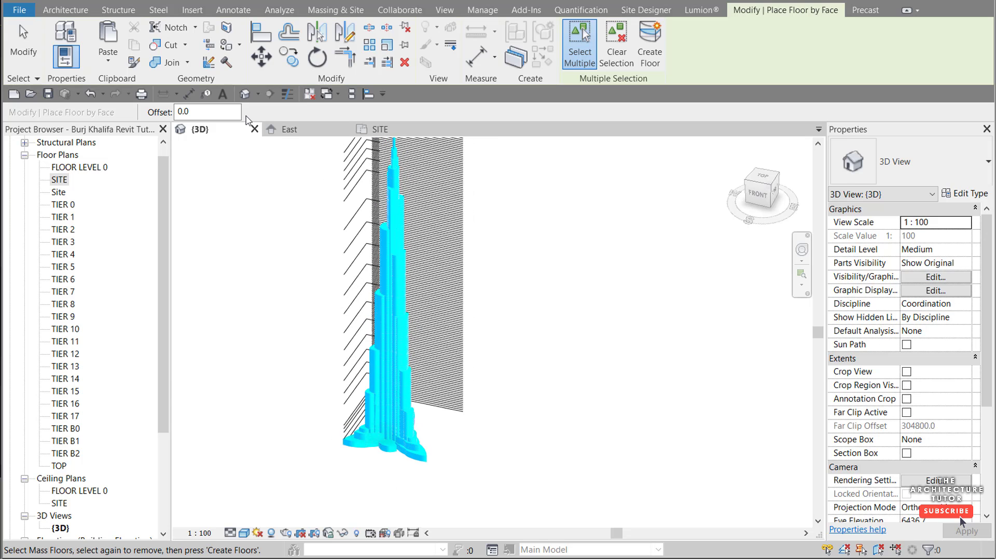
pyautogui.scroll(1, 255, 237)
pyautogui.press('Escape')
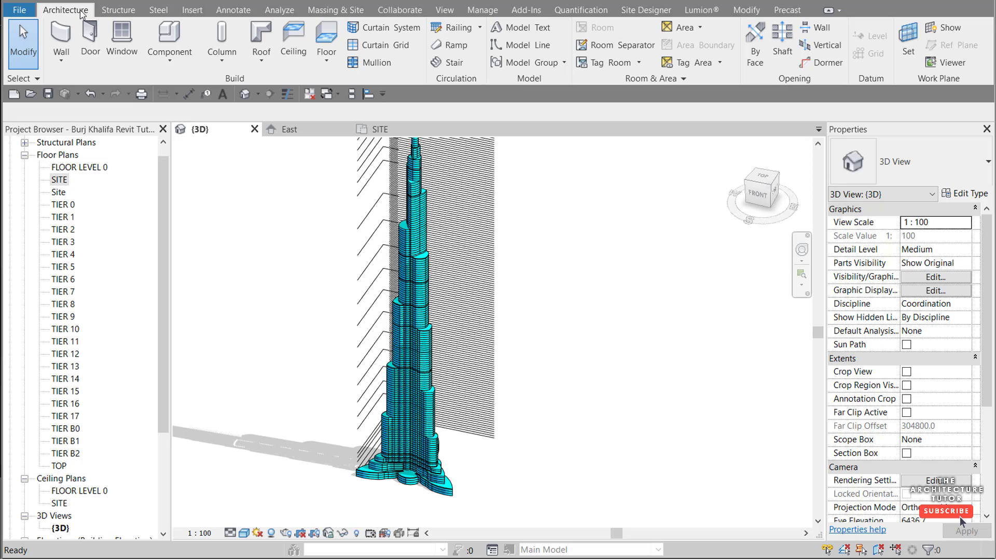
# Step: Start a wall by face using the Exterior Glazing curtain wall type
pyautogui.click(61, 58)
pyautogui.click(92, 138)
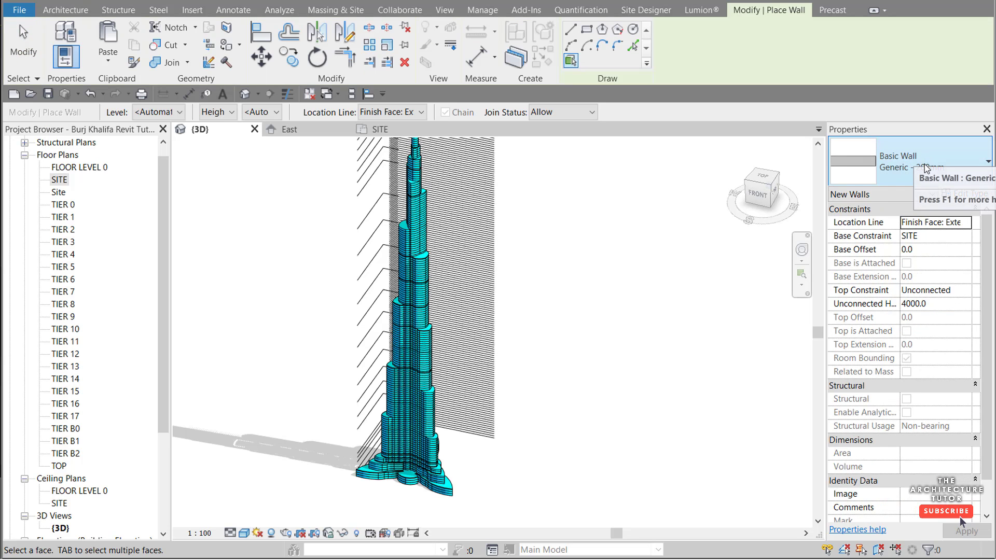
pyautogui.click(921, 163)
pyautogui.scroll(-3, 922, 382)
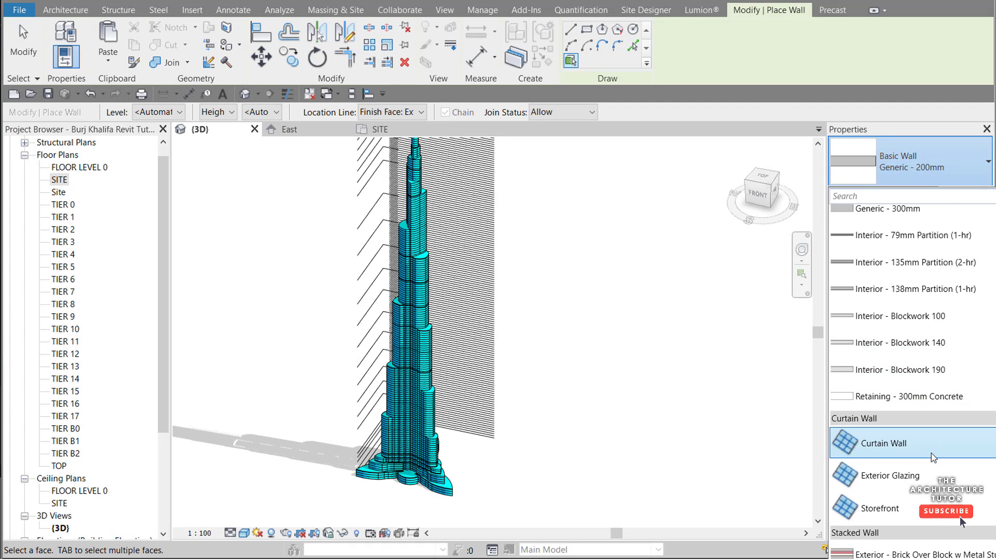
pyautogui.click(890, 475)
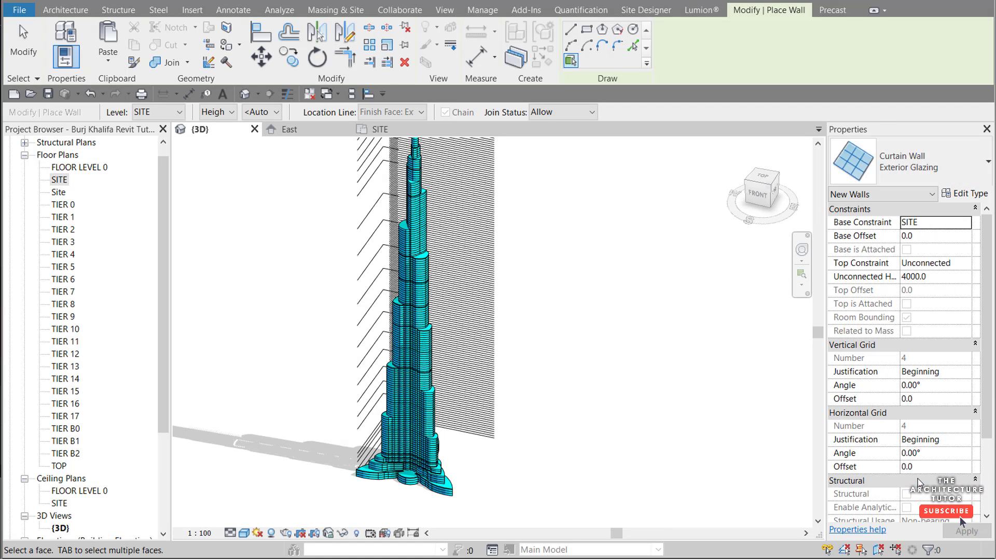
# Step: Set the horizontal grid layout of the Exterior Glazing curtain wall type to None
pyautogui.click(964, 193)
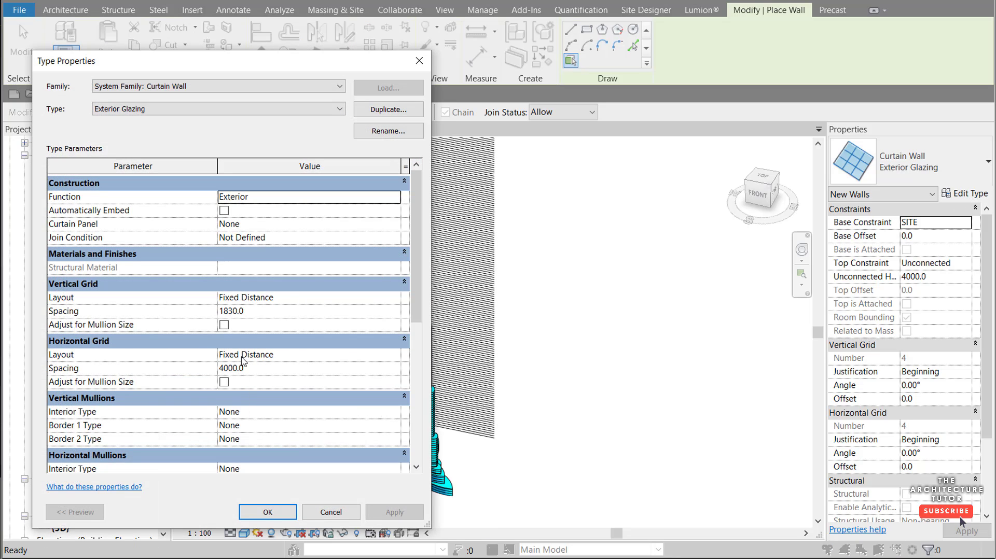
pyautogui.click(395, 356)
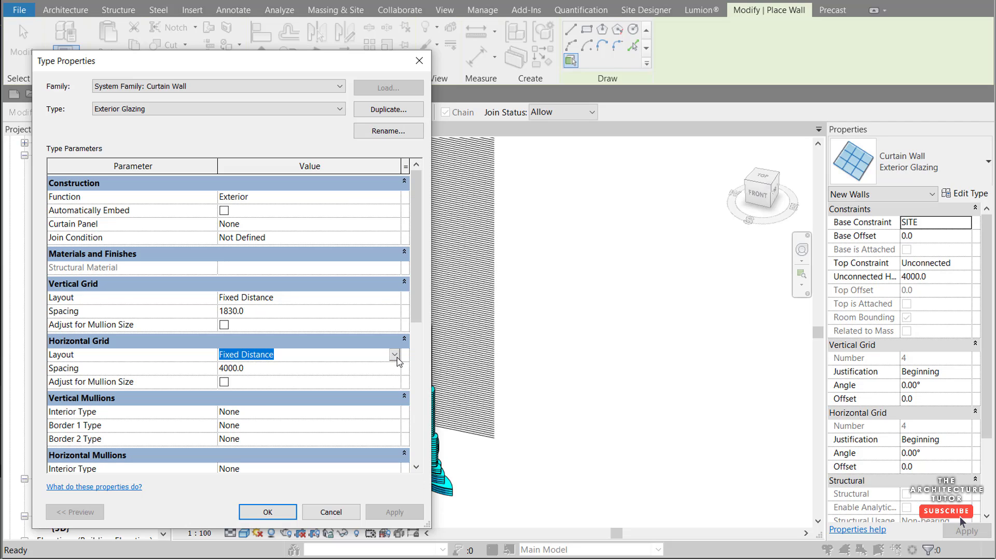
pyautogui.click(395, 354)
pyautogui.click(248, 368)
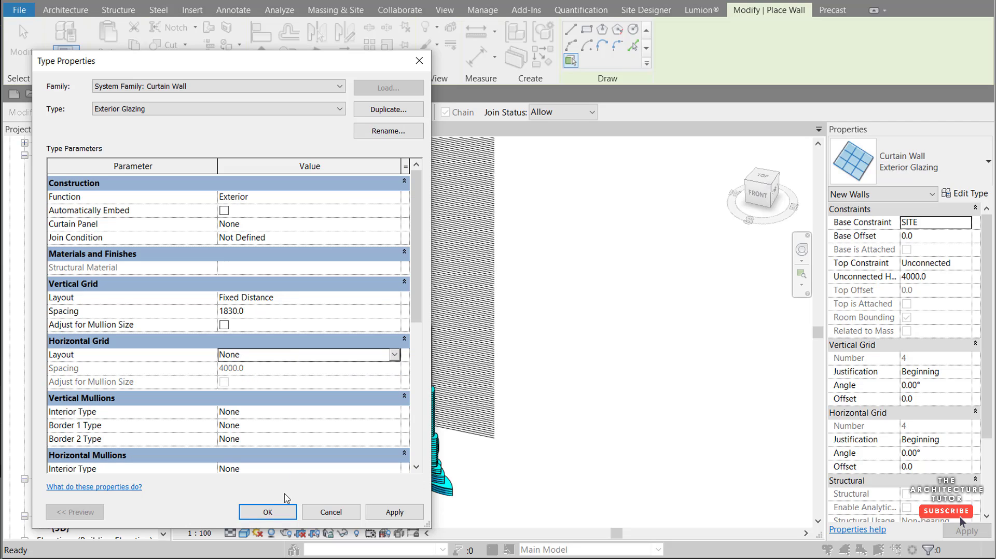
pyautogui.click(268, 512)
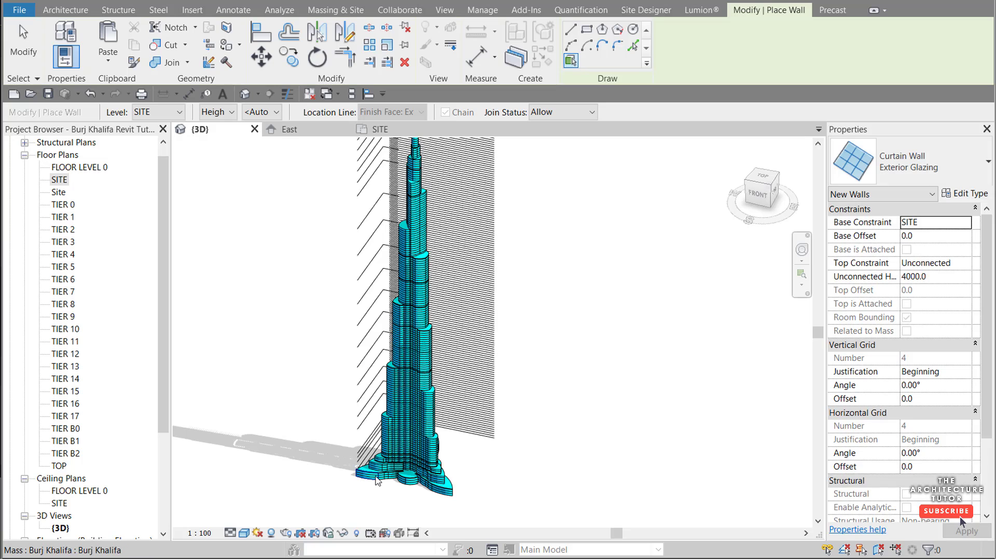
# Step: Place the Exterior Glazing curtain wall on the tower mass's entire chain of wall faces at once
pyautogui.scroll(3, 377, 482)
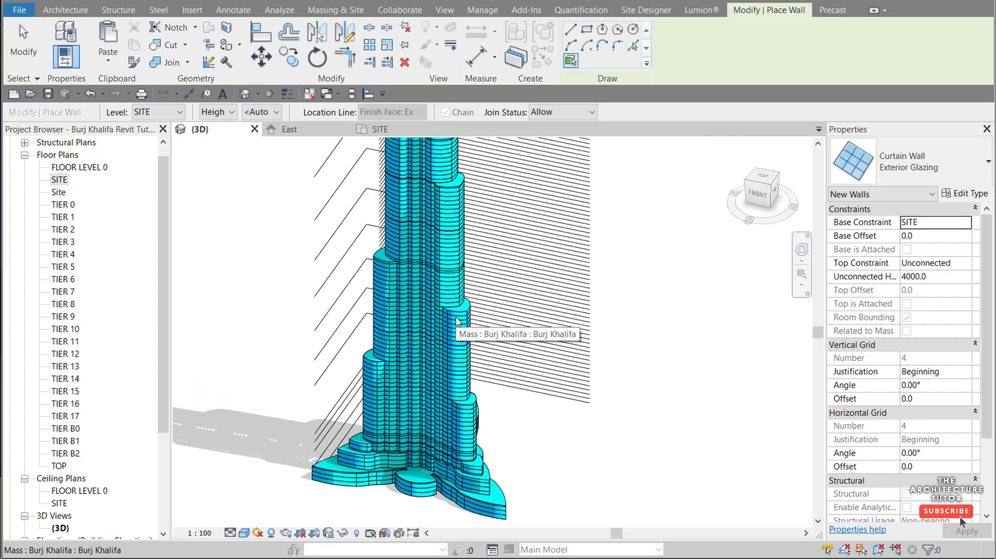
pyautogui.press('Tab')
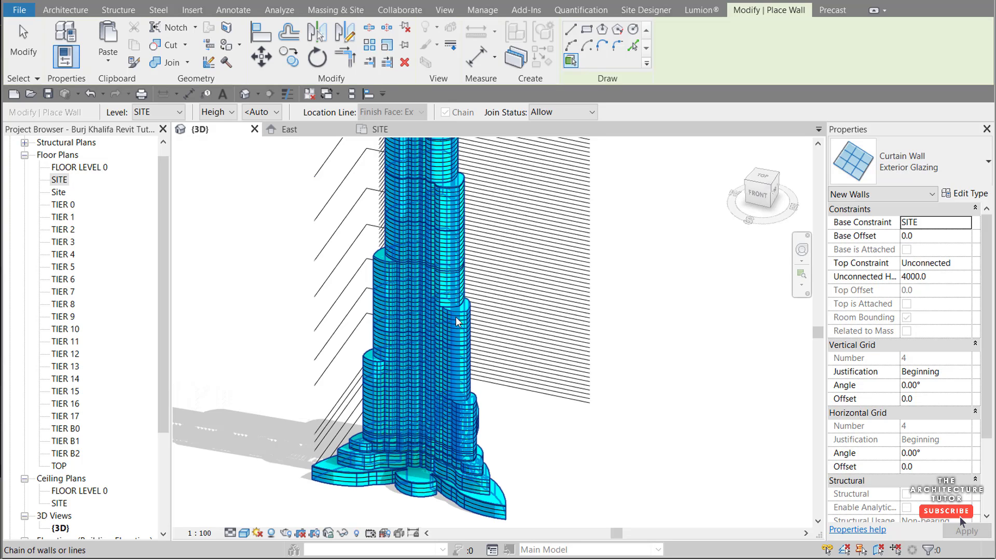
pyautogui.click(456, 318)
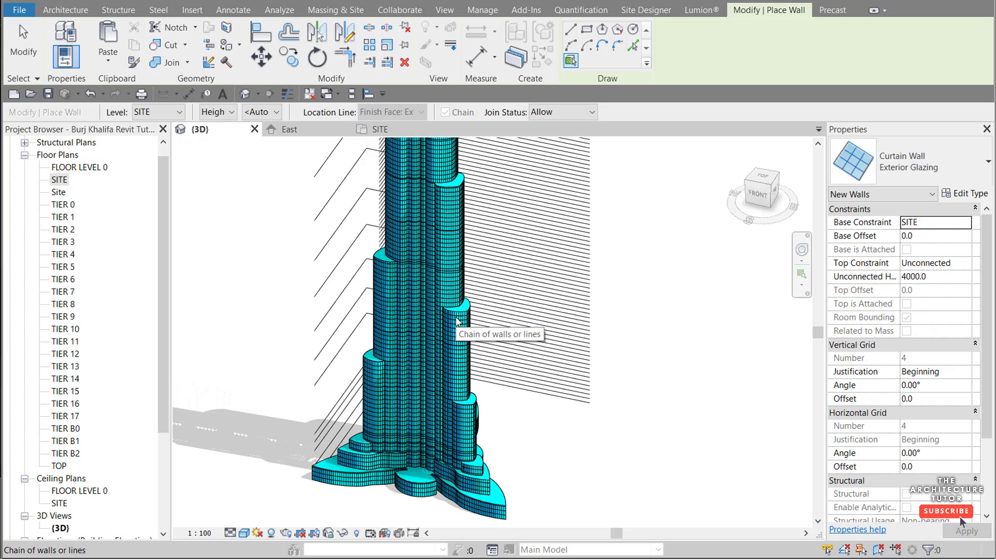
pyautogui.press('Escape')
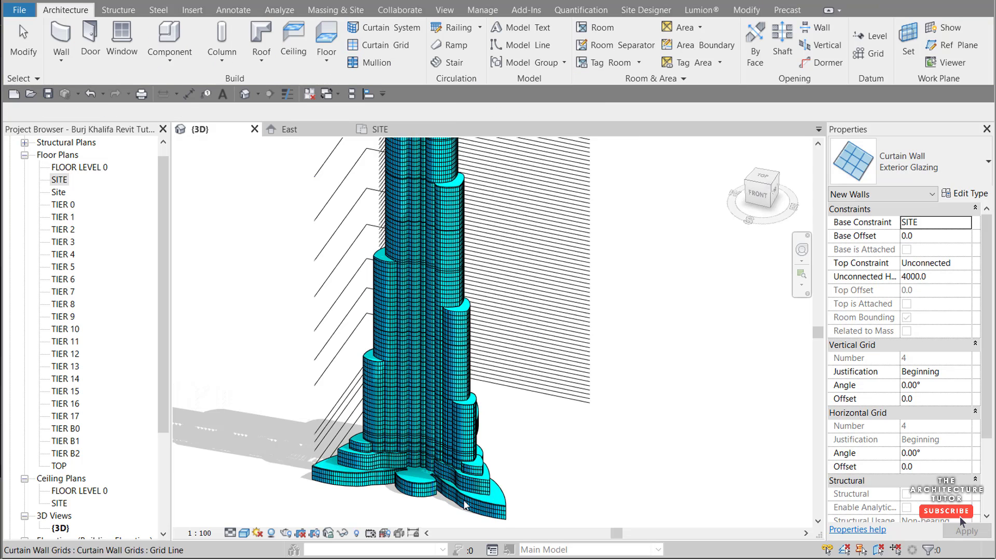
# Step: Switch the mass display to Show Mass by View Settings so that only the floors and curtain walls are shown
pyautogui.scroll(2, 478, 502)
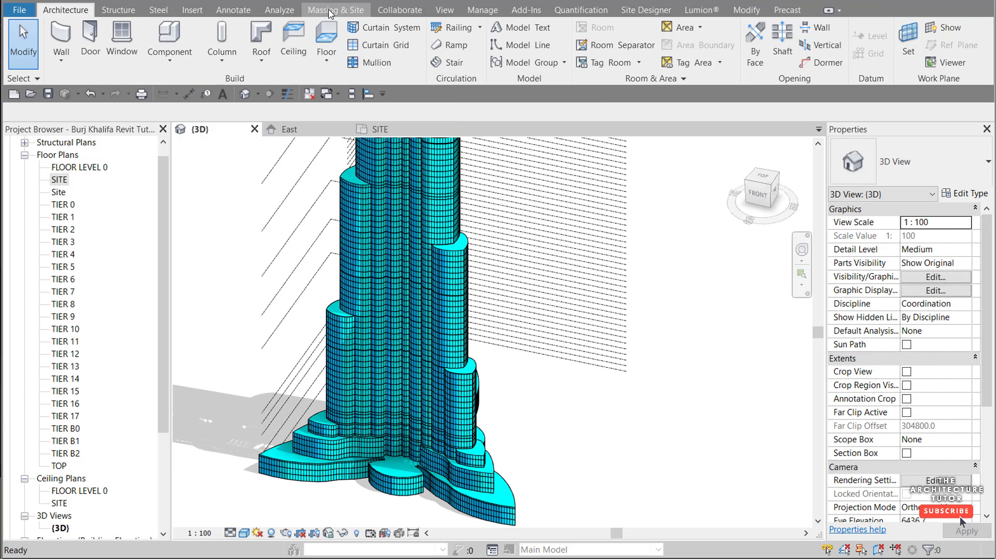
pyautogui.click(331, 10)
pyautogui.click(113, 57)
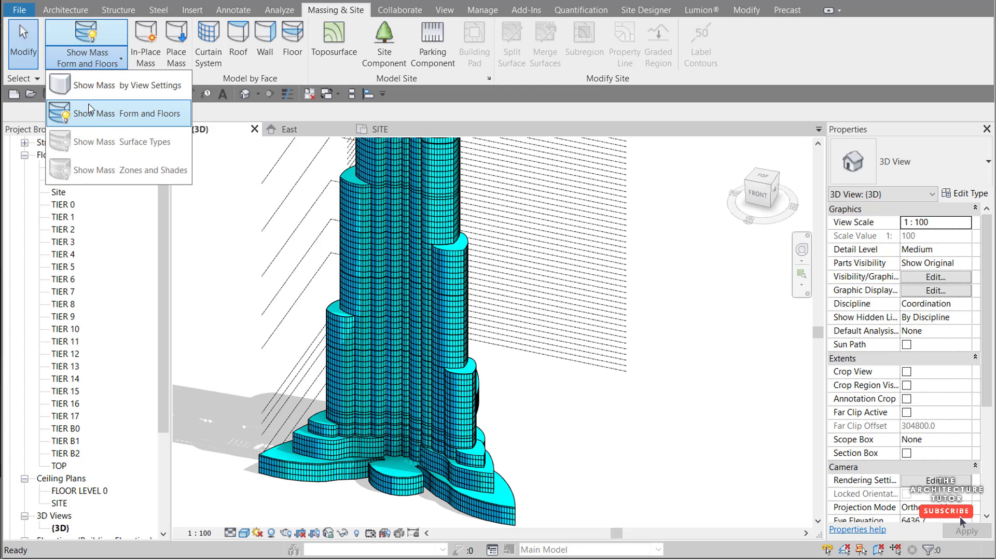
pyautogui.click(97, 88)
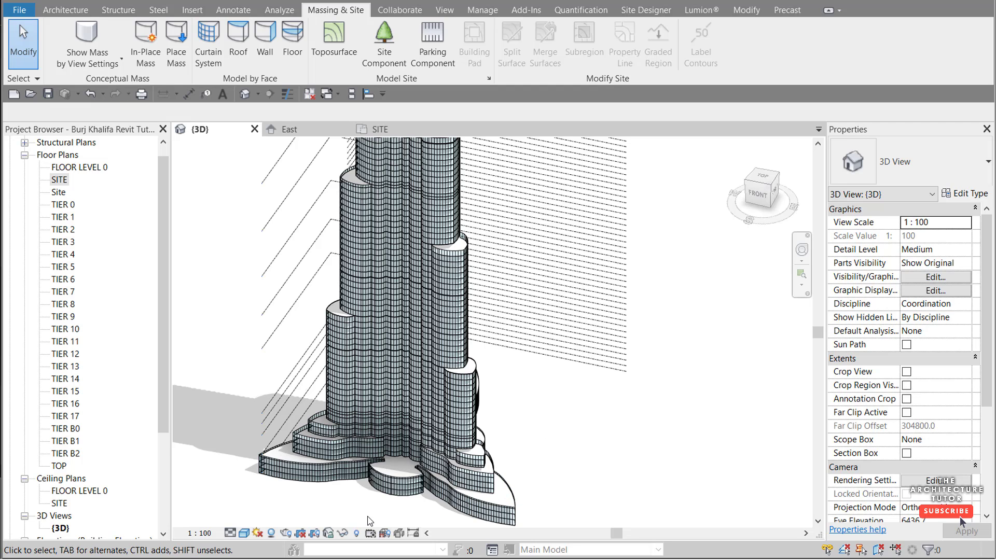
# Step: Hide the level lines around the tower in the 3D view by category, based on an arrayed floor level
pyautogui.scroll(2, 371, 516)
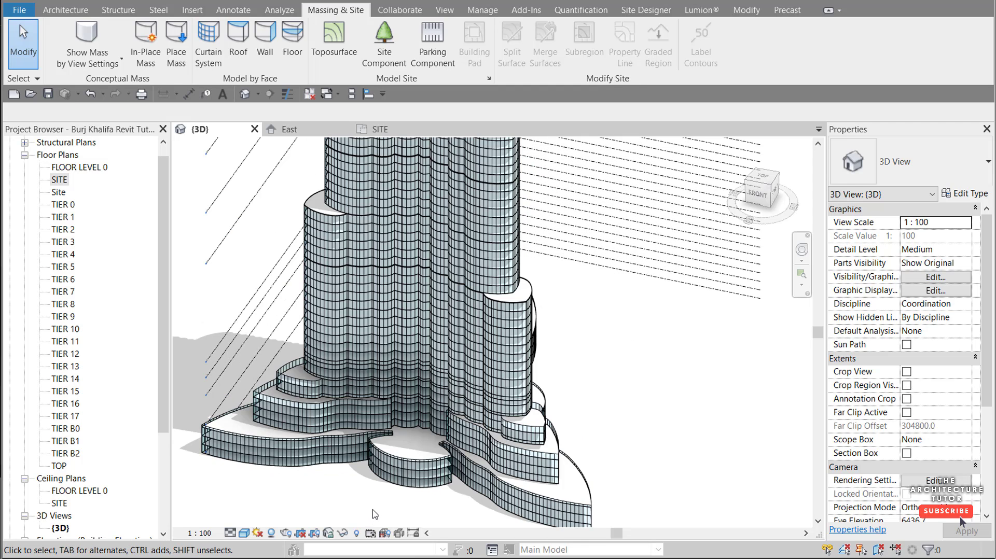
pyautogui.scroll(-4, 378, 513)
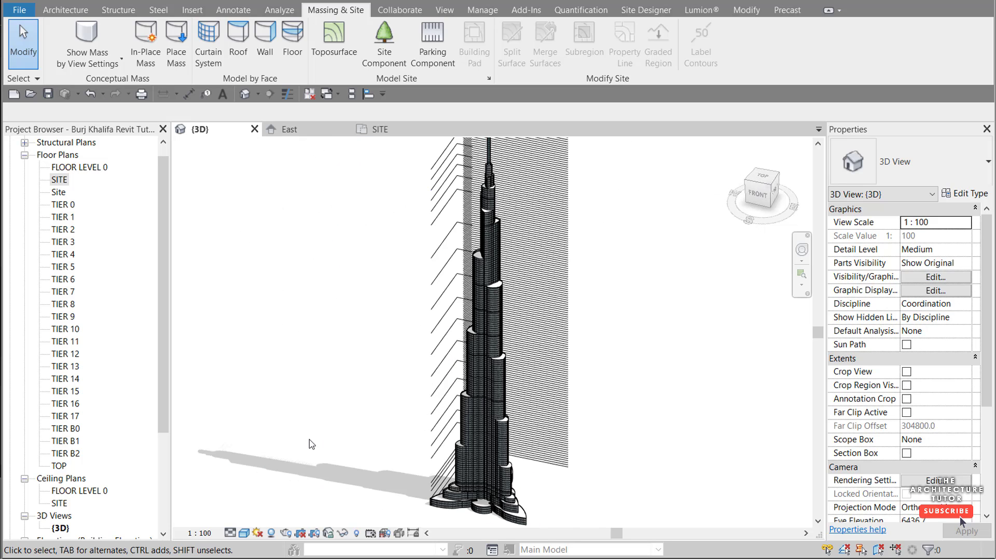
pyautogui.click(553, 463)
pyautogui.rightClick(553, 463)
pyautogui.moveTo(668, 213)
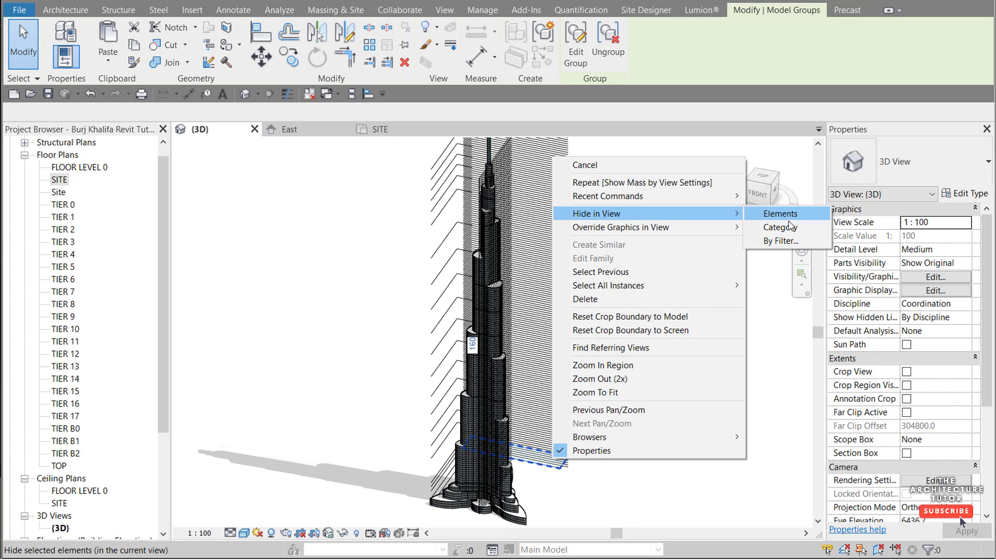
pyautogui.click(795, 229)
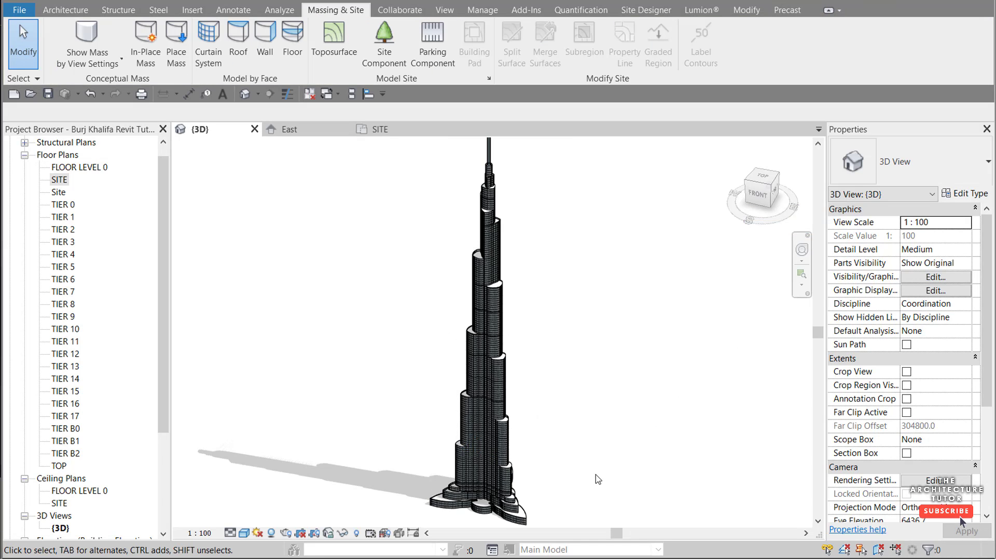